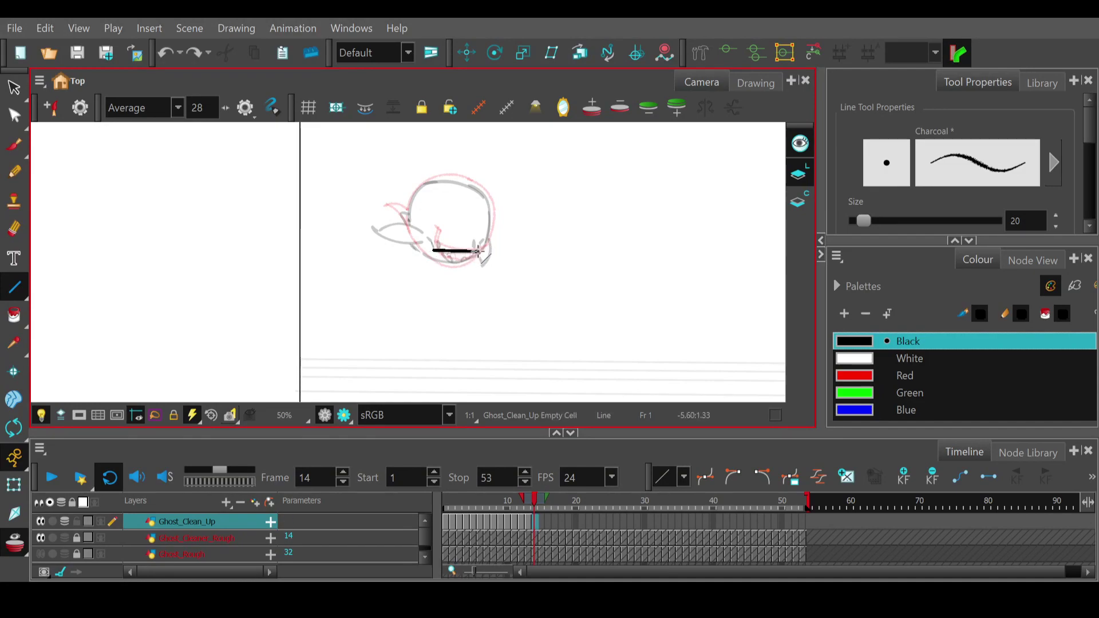
- Draw the ghost's curved mouth line with upturned corners on frame 14 of the Ghost_Clean_Up layer using the Line tool
left_click_drag(474, 252, 452, 265)
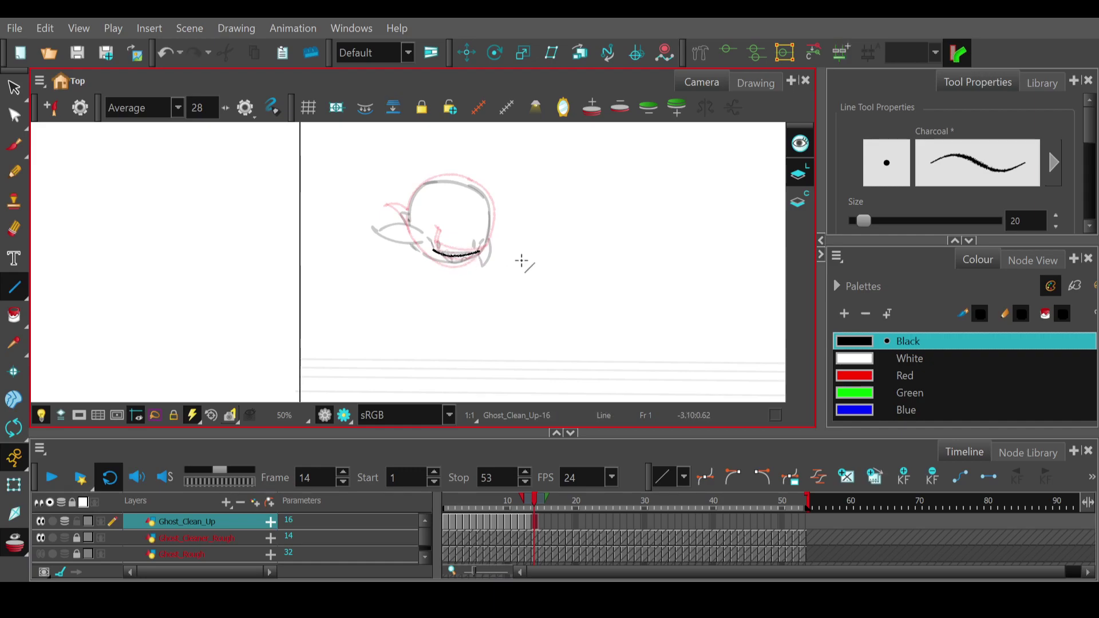
mouse_move(435, 250)
left_mouse_down()
mouse_move(432, 242)
mouse_move(481, 248)
mouse_move(487, 238)
left_mouse_up()
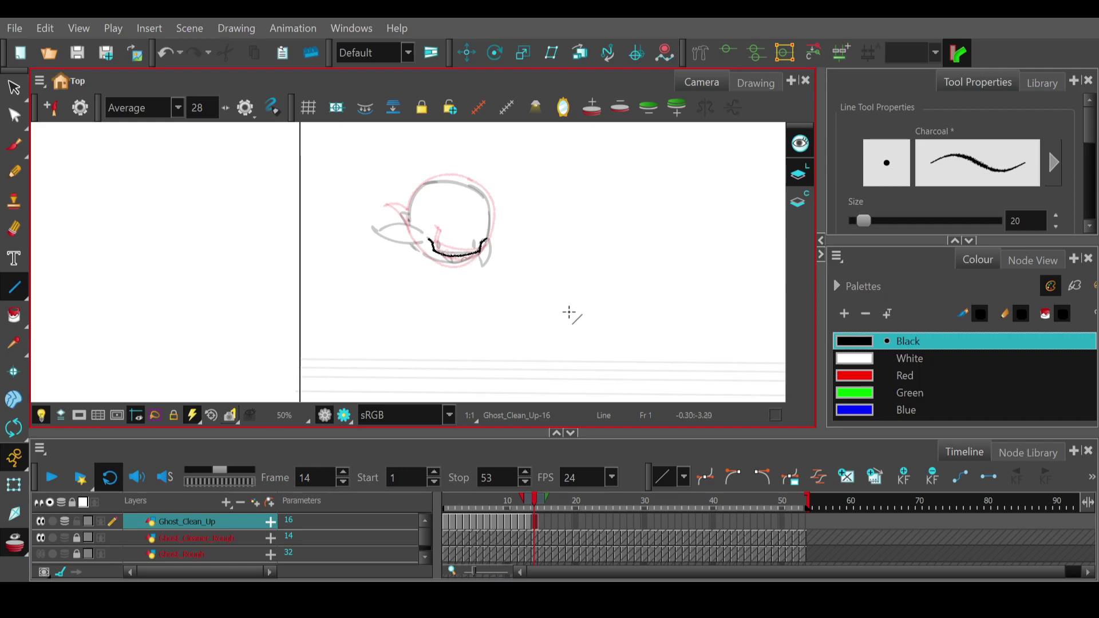
left_click_drag(535, 502, 534, 502)
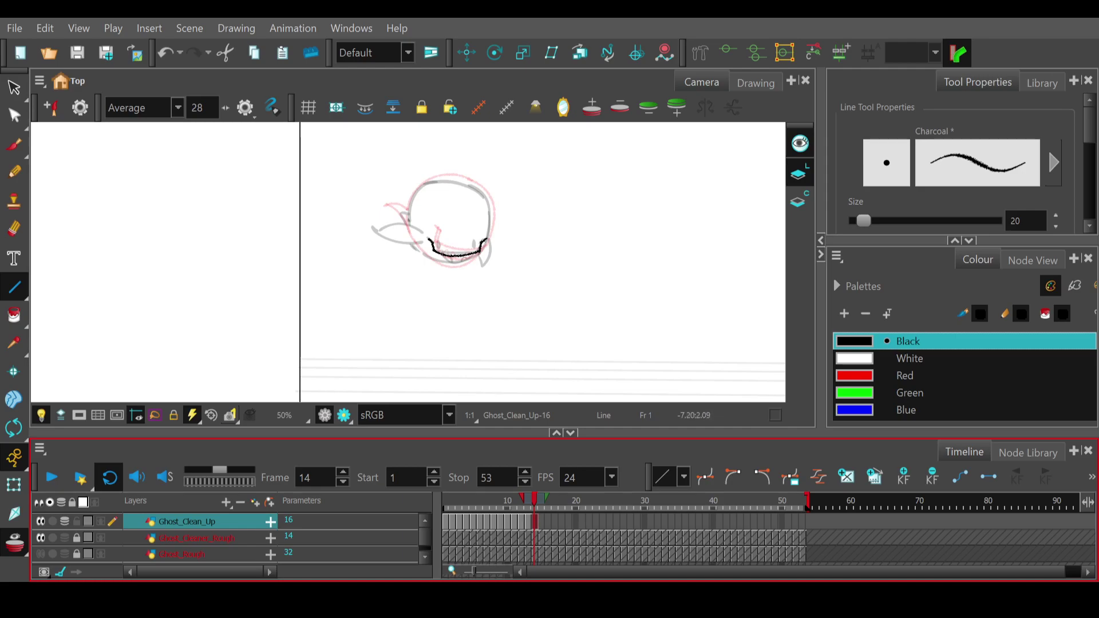
left_click_drag(482, 242, 485, 251)
key("ctrl+z")
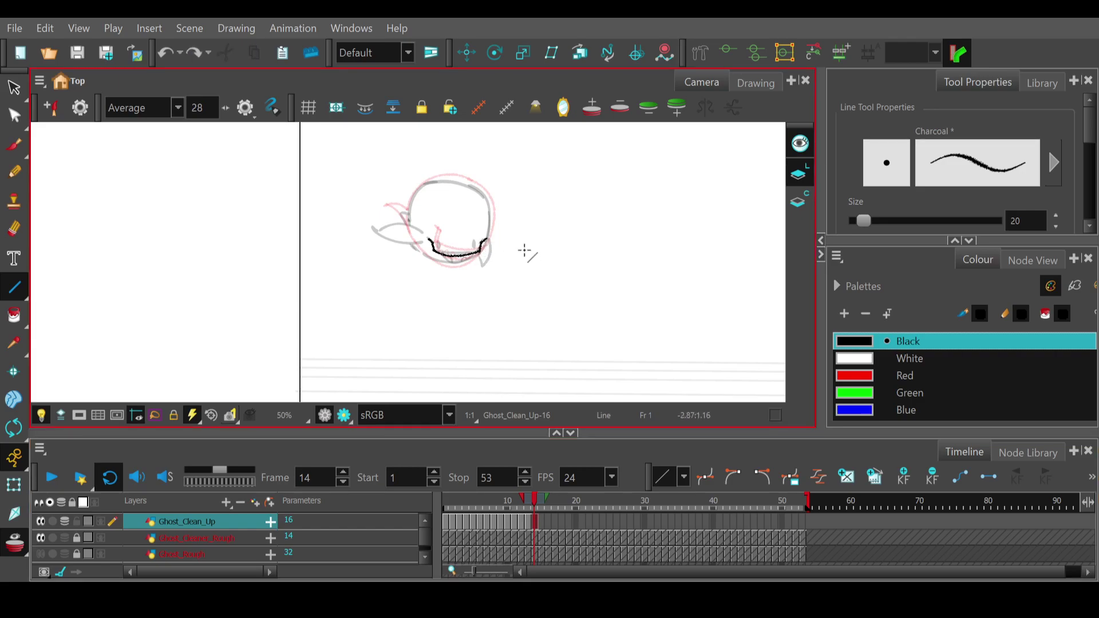
mouse_move(534, 497)
left_mouse_down()
mouse_move(522, 501)
mouse_move(535, 501)
left_mouse_up()
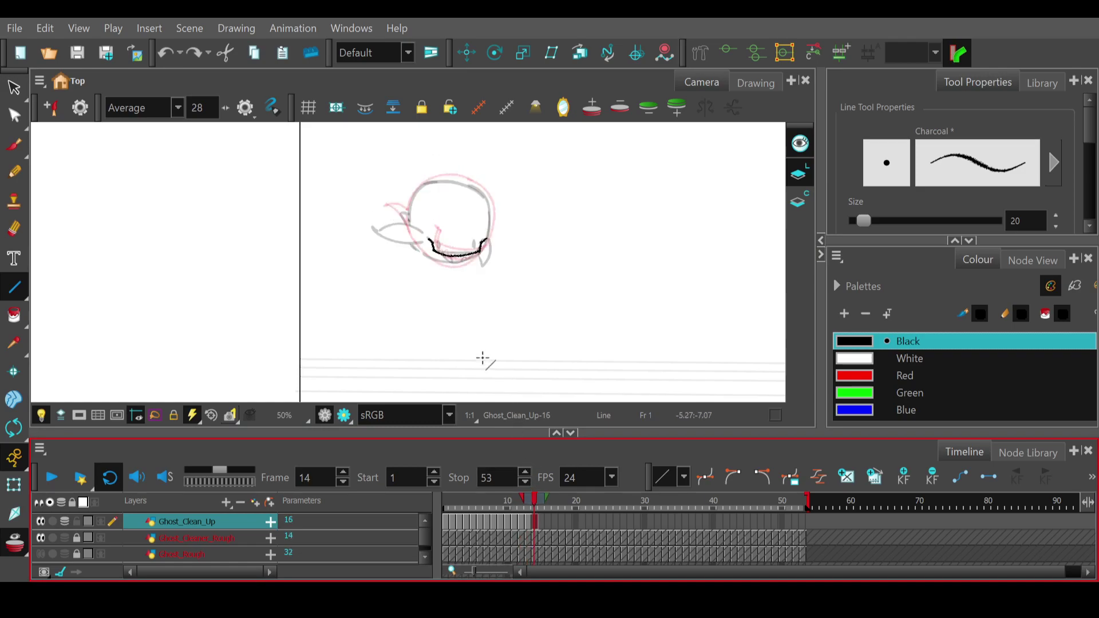
mouse_move(427, 256)
left_mouse_down()
mouse_move(427, 185)
mouse_move(404, 223)
mouse_move(402, 212)
left_mouse_up()
key("ctrl+z")
key("ctrl+z")
key("ctrl+z")
key("ctrl+z")
key("ctrl+z")
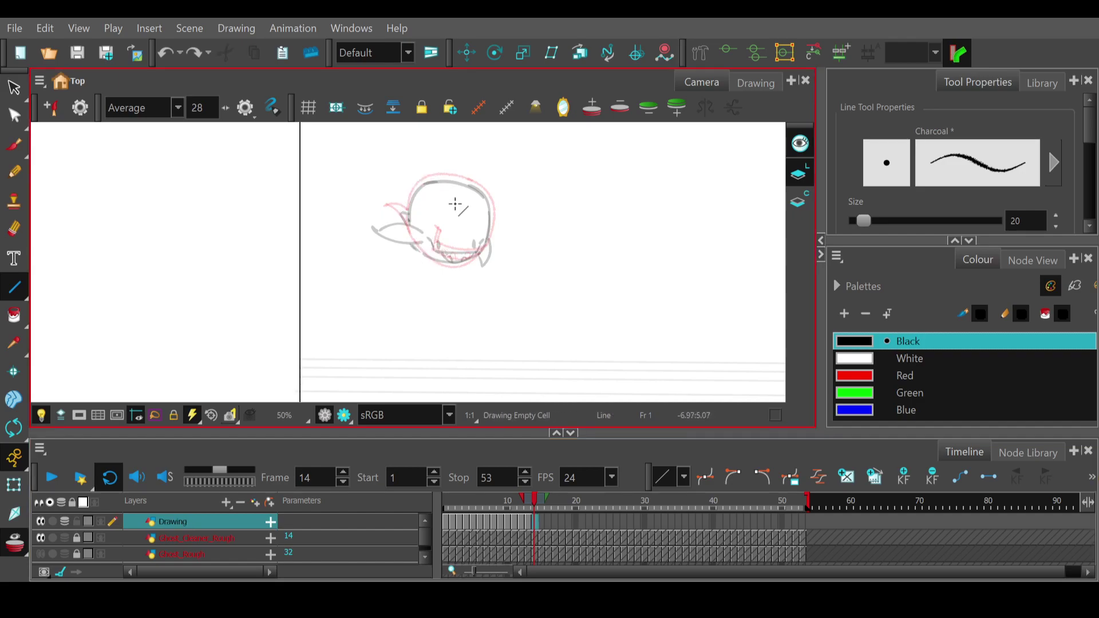
left_click(193, 53)
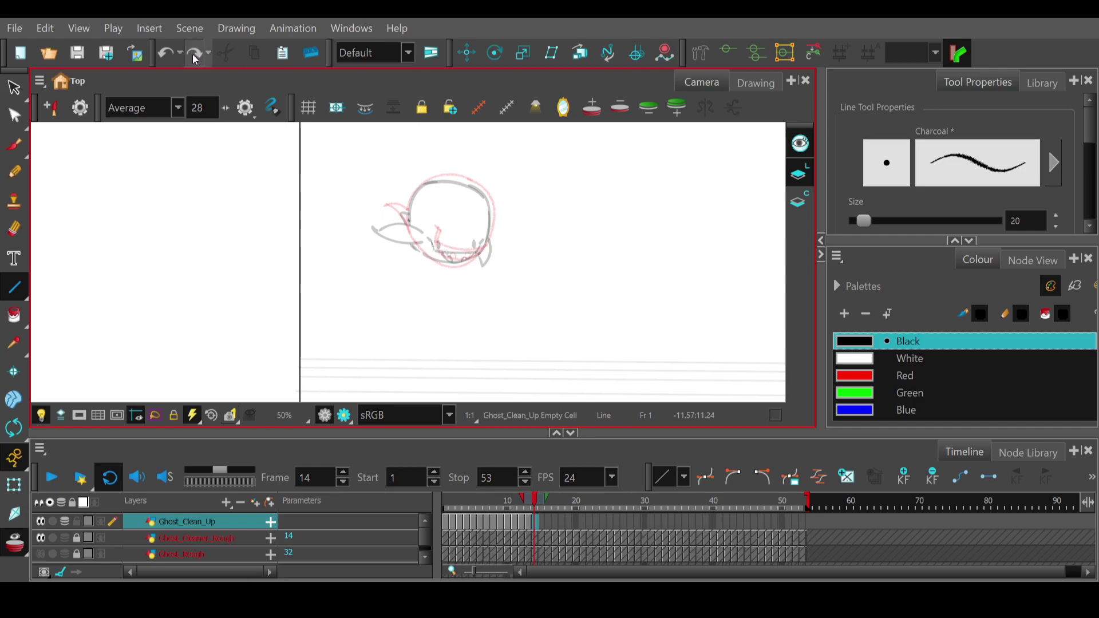
left_click(194, 54)
left_click(196, 48)
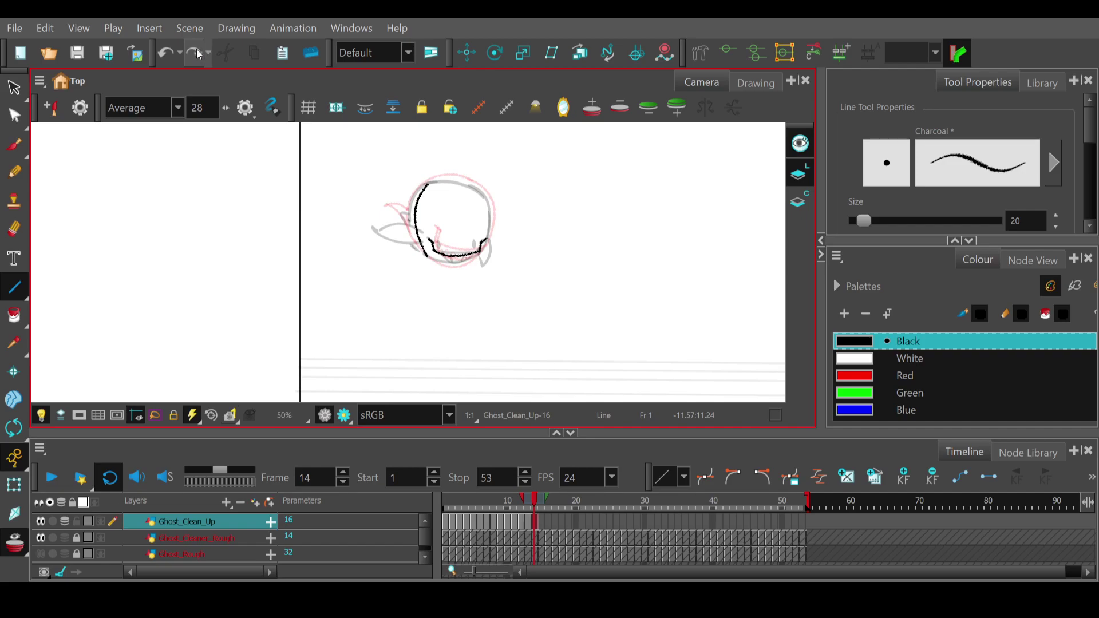
key("ctrl+z")
key("ctrl+z")
- Draw a short curved line beneath the ghost's mouth line to form the lower edge of the mouth
mouse_move(446, 263)
left_mouse_down()
mouse_move(477, 252)
mouse_move(443, 279)
mouse_move(453, 281)
left_mouse_up()
key("ctrl+z")
key("ctrl+z")
mouse_move(435, 254)
left_mouse_down()
mouse_move(417, 184)
mouse_move(420, 246)
mouse_move(424, 183)
mouse_move(396, 225)
mouse_move(412, 219)
left_mouse_up()
key("ctrl+z")
key("ctrl+z")
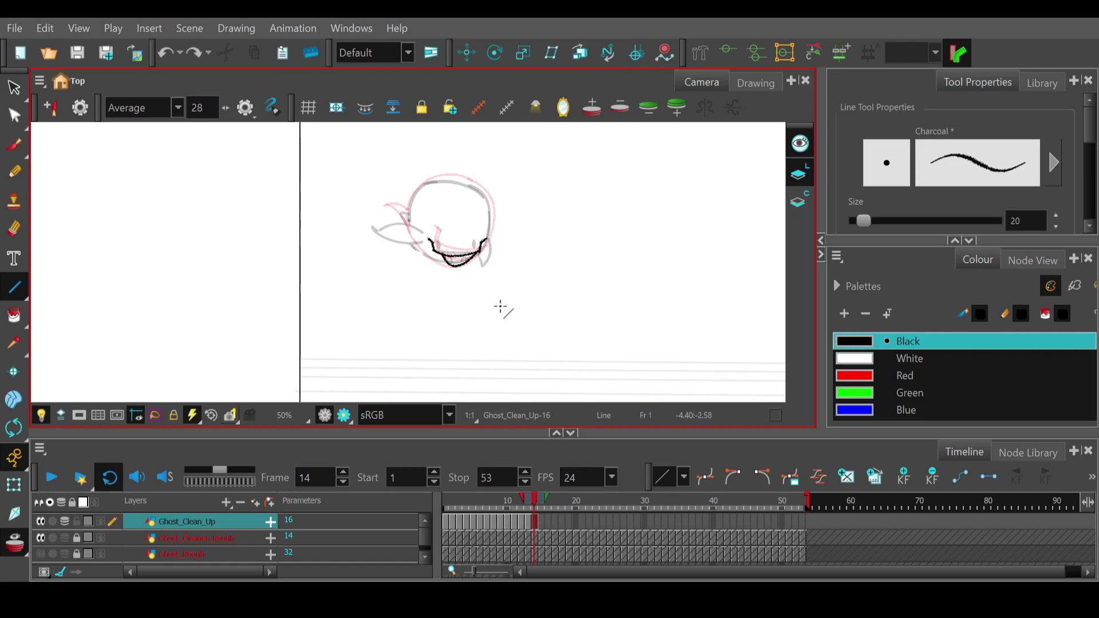
left_click_drag(454, 266, 489, 264)
key("ctrl+z")
mouse_move(410, 240)
left_mouse_down()
mouse_move(480, 264)
mouse_move(446, 287)
mouse_move(438, 283)
mouse_move(491, 202)
mouse_move(489, 256)
mouse_move(479, 193)
mouse_move(511, 204)
mouse_move(508, 192)
mouse_move(519, 212)
left_mouse_up()
key("ctrl+z")
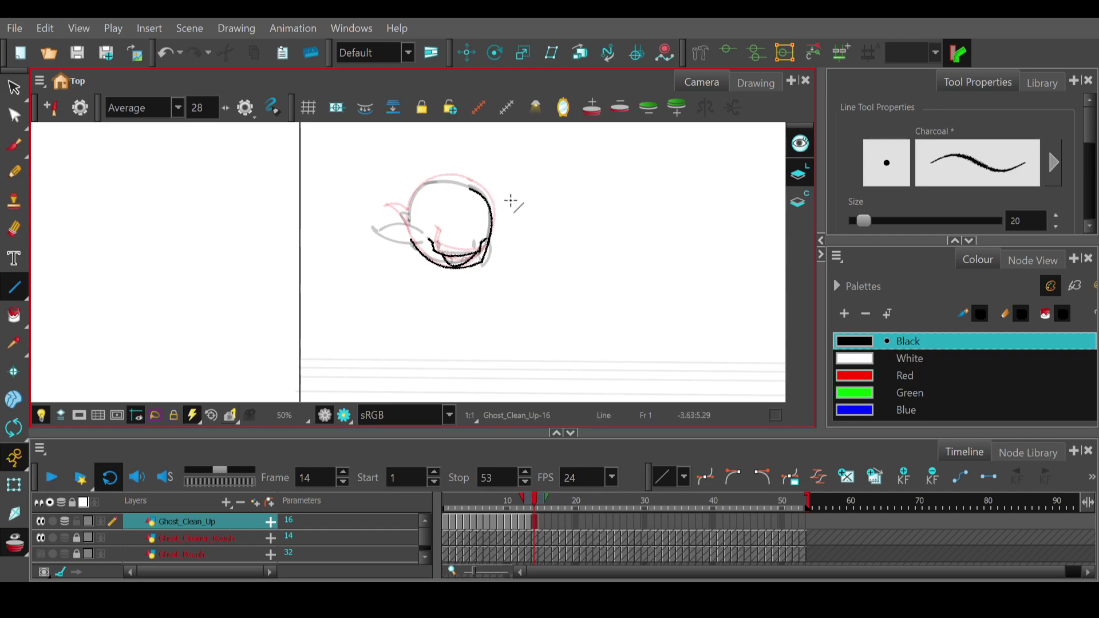
mouse_move(473, 189)
left_mouse_down()
mouse_move(417, 246)
mouse_move(415, 168)
mouse_move(399, 165)
mouse_move(413, 168)
left_mouse_up()
left_click(531, 500)
left_click(535, 500)
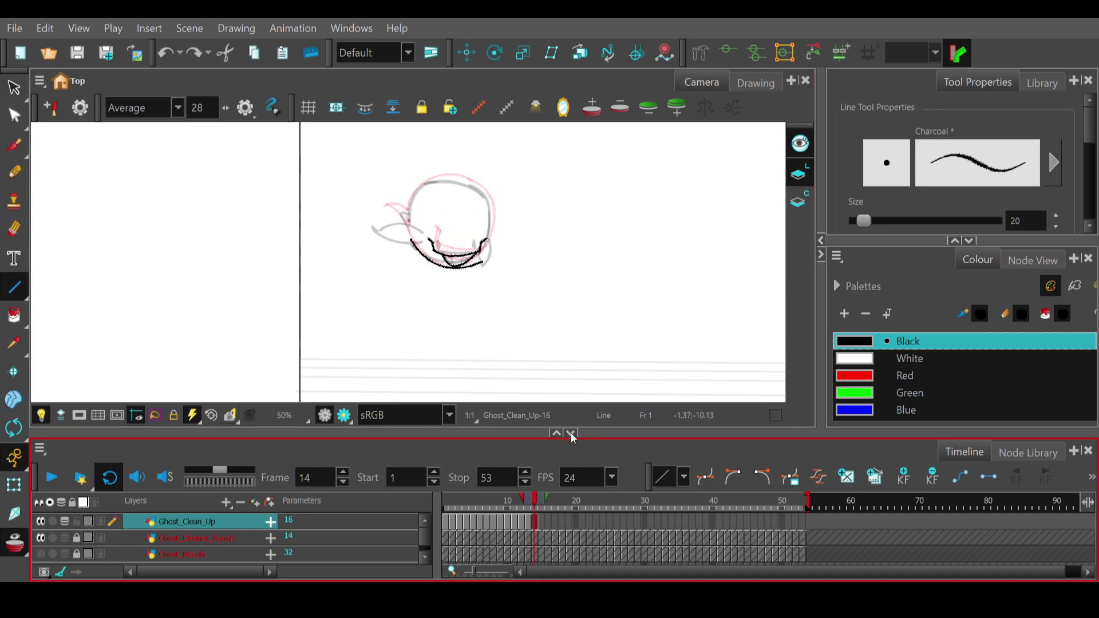
left_click(531, 502)
left_click(535, 502)
left_click(530, 502)
mouse_move(530, 504)
left_mouse_down()
mouse_move(492, 505)
mouse_move(535, 507)
left_mouse_up()
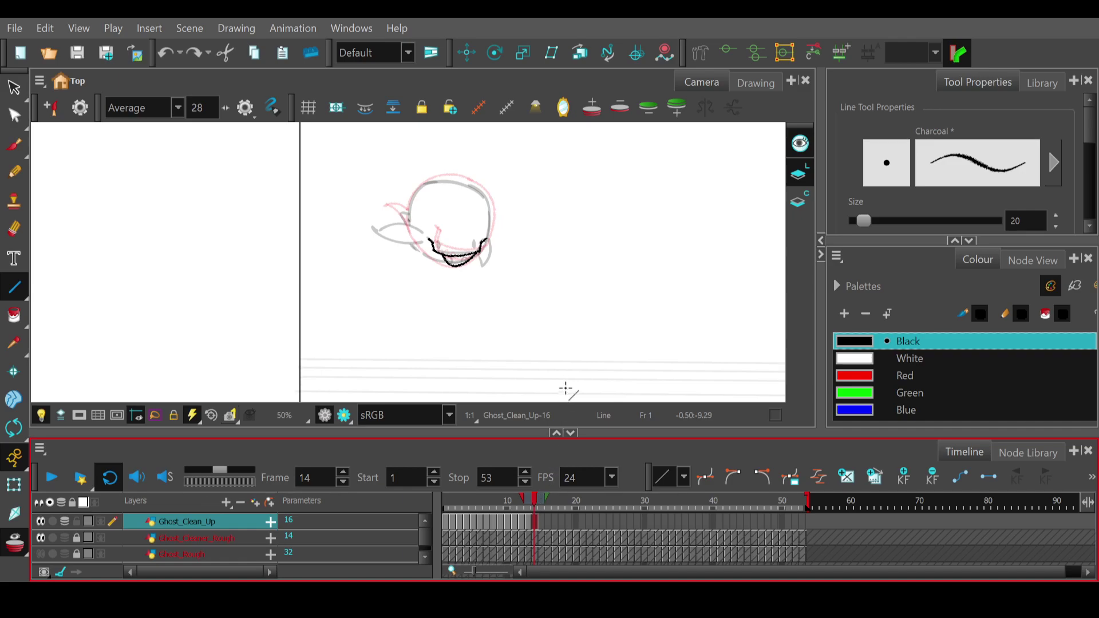
left_click(418, 192)
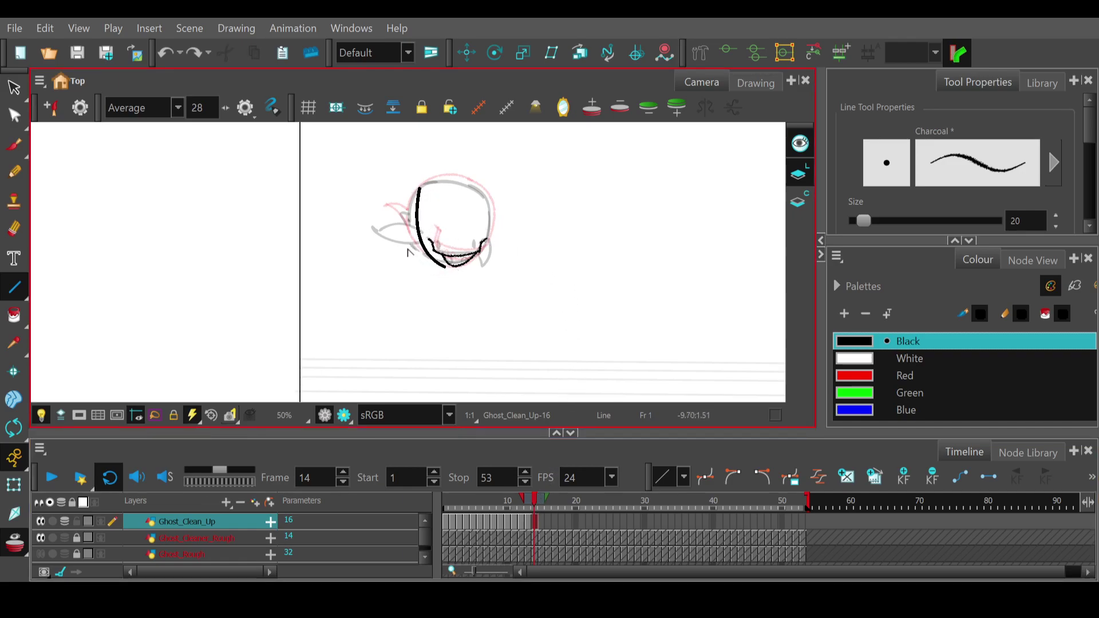
mouse_move(404, 251)
left_mouse_down()
mouse_move(427, 251)
mouse_move(406, 213)
left_mouse_up()
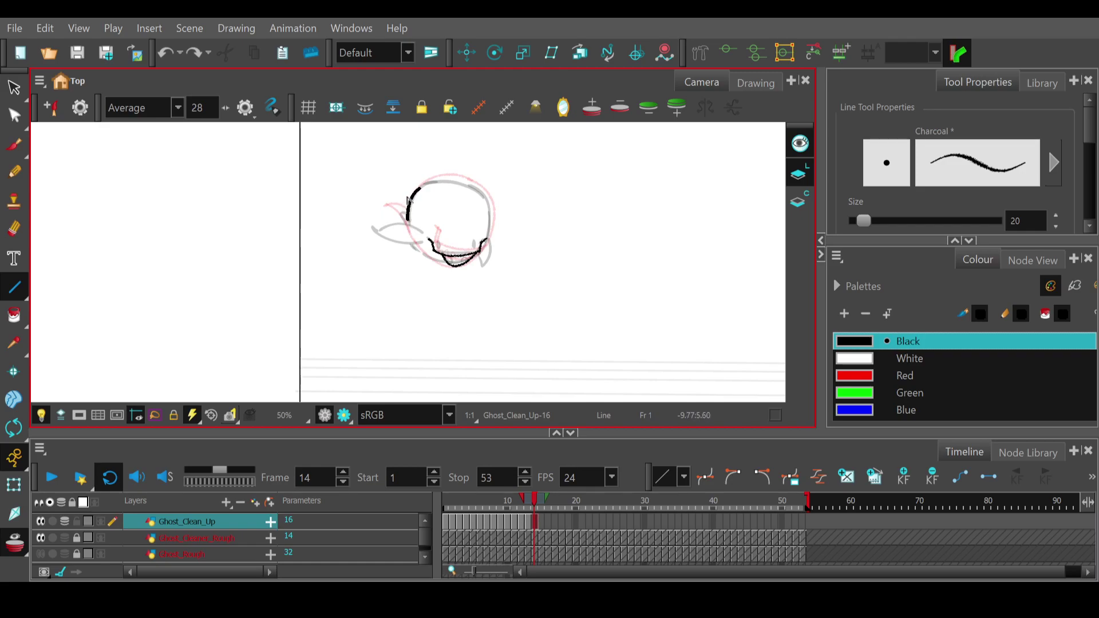
key("ctrl+z")
mouse_move(425, 257)
left_mouse_down()
mouse_move(423, 185)
mouse_move(400, 221)
left_mouse_up()
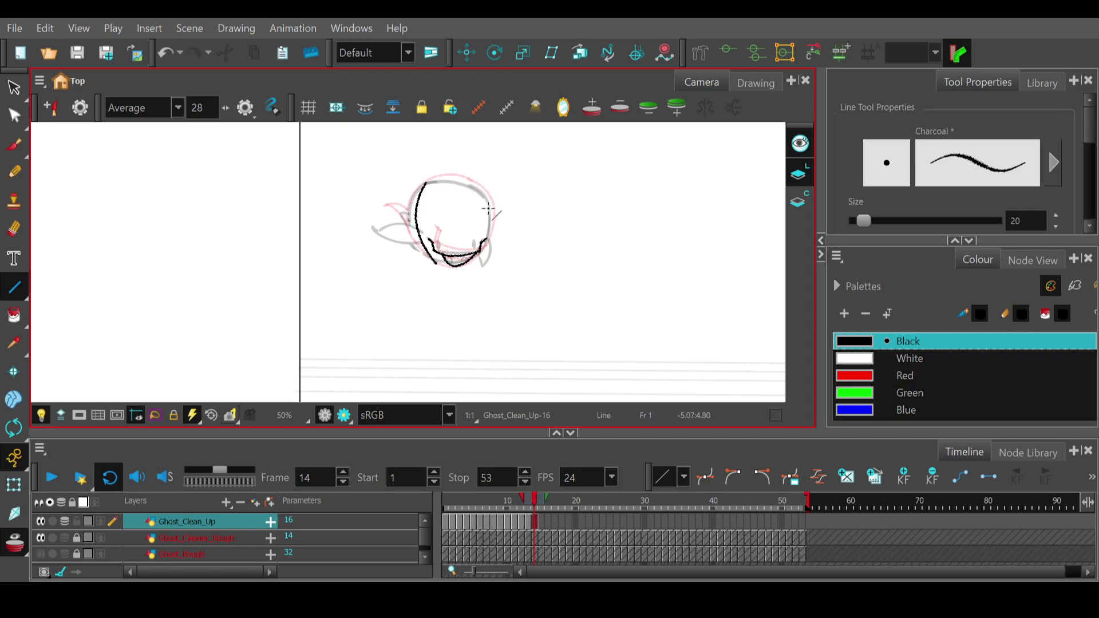
mouse_move(442, 174)
left_mouse_down()
mouse_move(474, 179)
mouse_move(445, 176)
mouse_move(492, 210)
mouse_move(462, 167)
mouse_move(498, 170)
mouse_move(491, 156)
mouse_move(486, 165)
left_mouse_up()
key("ctrl+z")
key("ctrl+z")
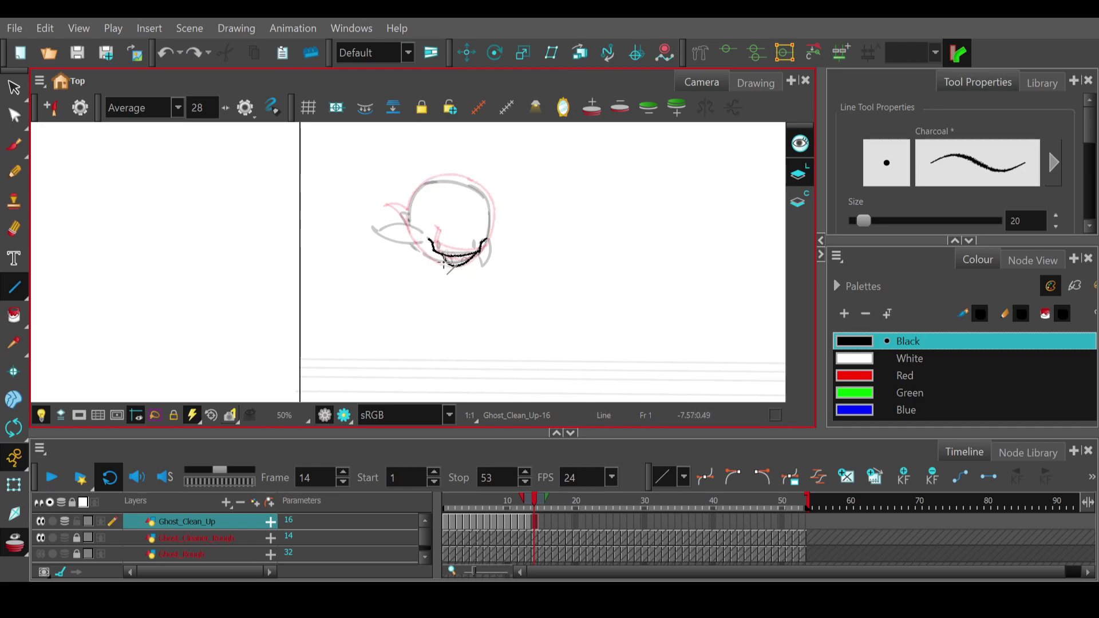
mouse_move(436, 267)
left_mouse_down()
mouse_move(484, 277)
mouse_move(461, 280)
mouse_move(455, 269)
mouse_move(456, 281)
mouse_move(482, 267)
left_mouse_up()
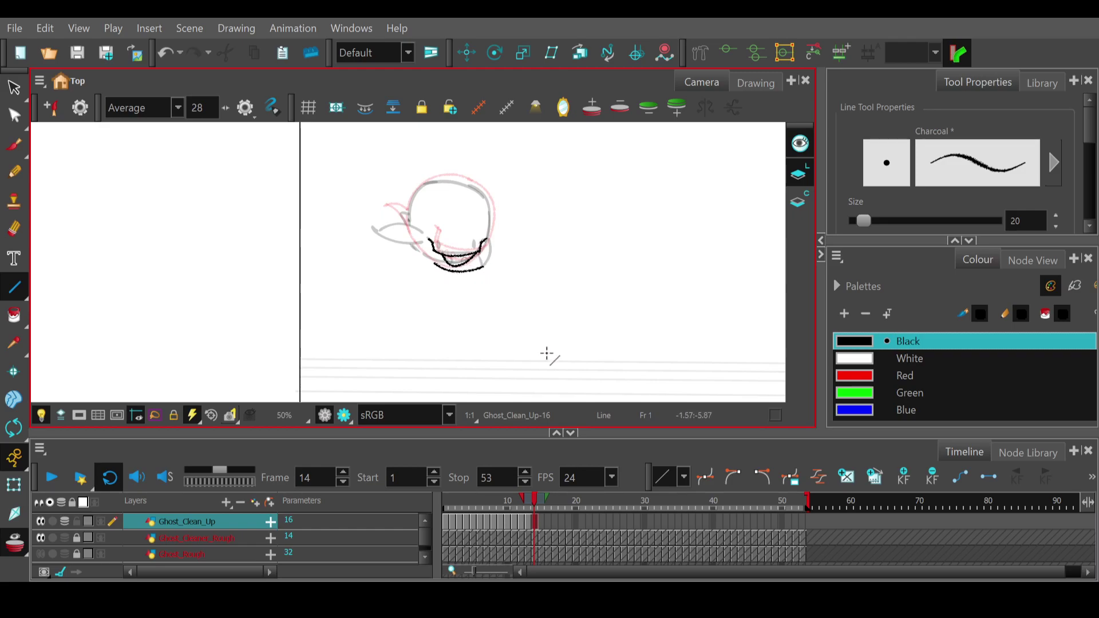
left_click(529, 502)
left_click(535, 501)
left_click(529, 501)
left_click(535, 501)
left_click(530, 501)
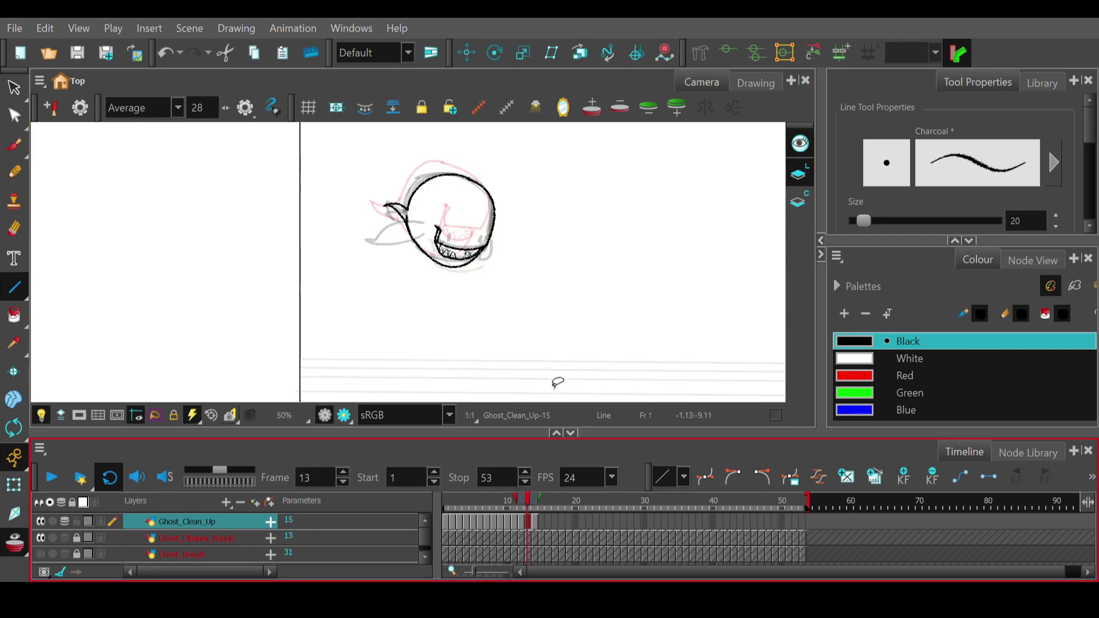
left_click(536, 502)
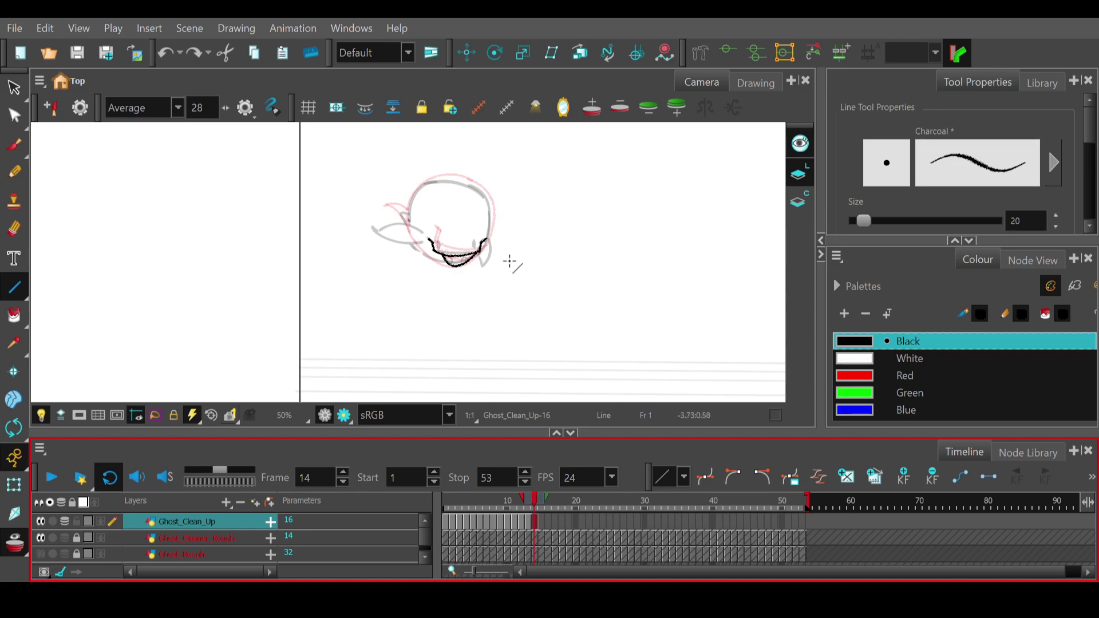
- Draw the lower right side of the head outline, curving from beneath the mouth up to the cheek
mouse_move(457, 267)
left_mouse_down()
mouse_move(516, 235)
mouse_move(507, 258)
mouse_move(513, 232)
mouse_move(507, 256)
mouse_move(500, 221)
mouse_move(518, 260)
mouse_move(500, 267)
mouse_move(504, 258)
left_mouse_up()
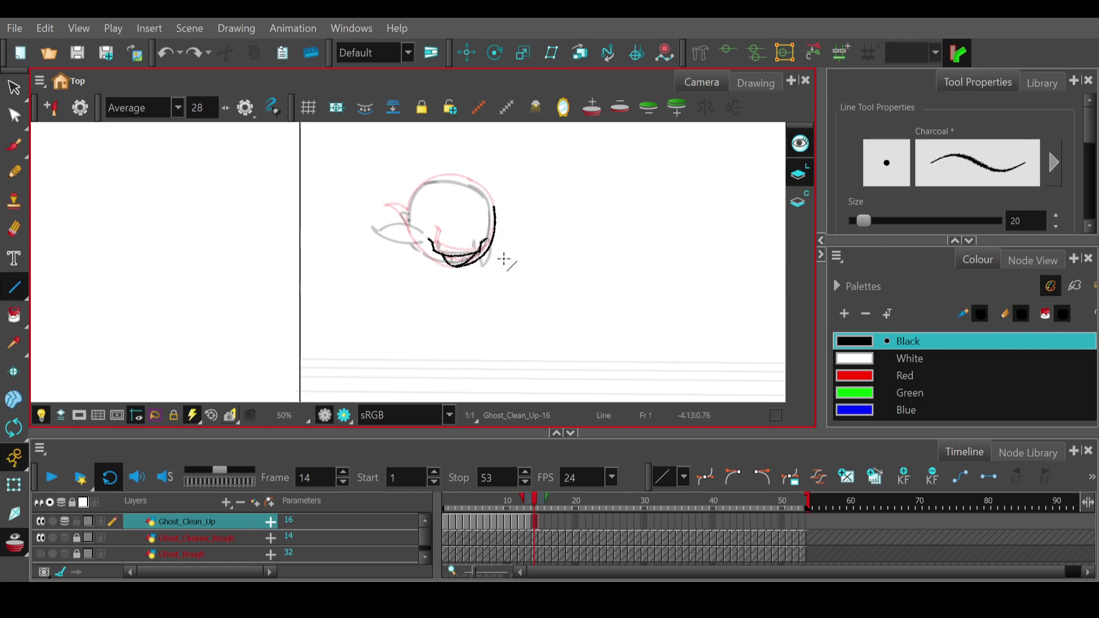
left_click(533, 500)
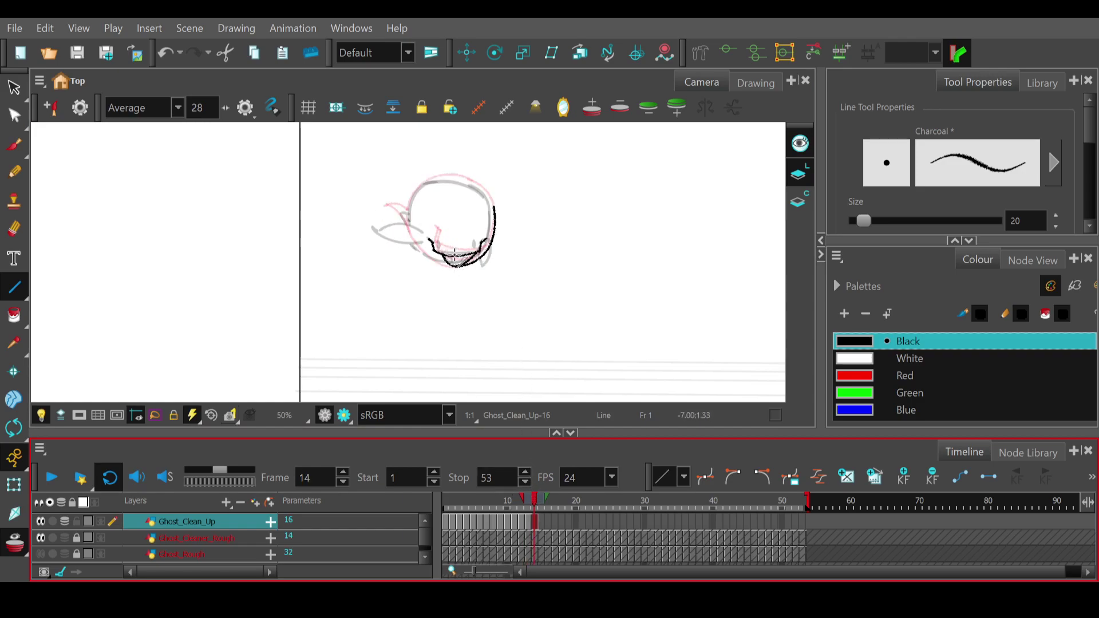
mouse_move(451, 271)
left_mouse_down()
mouse_move(418, 247)
mouse_move(411, 210)
mouse_move(413, 278)
mouse_move(421, 228)
mouse_move(408, 206)
mouse_move(421, 273)
mouse_move(411, 264)
left_mouse_up()
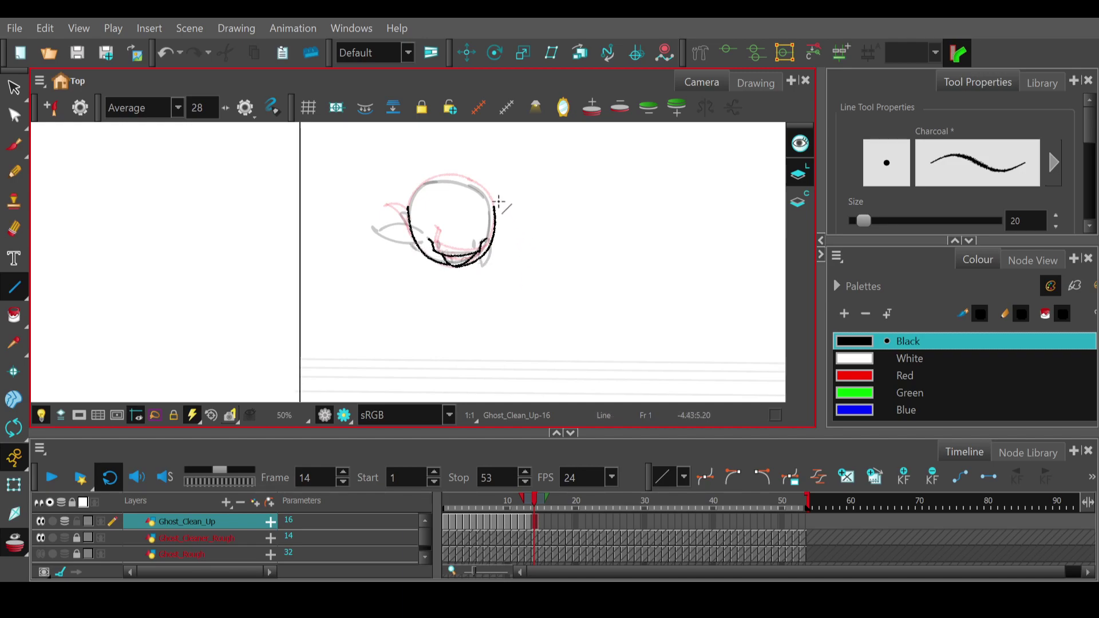
mouse_move(494, 208)
left_mouse_down()
mouse_move(429, 190)
mouse_move(408, 207)
mouse_move(452, 171)
mouse_move(447, 137)
mouse_move(482, 182)
mouse_move(456, 181)
mouse_move(490, 191)
mouse_move(456, 182)
mouse_move(489, 183)
mouse_move(407, 207)
mouse_move(422, 181)
mouse_move(418, 168)
mouse_move(410, 177)
mouse_move(415, 167)
left_mouse_up()
key("ctrl+z")
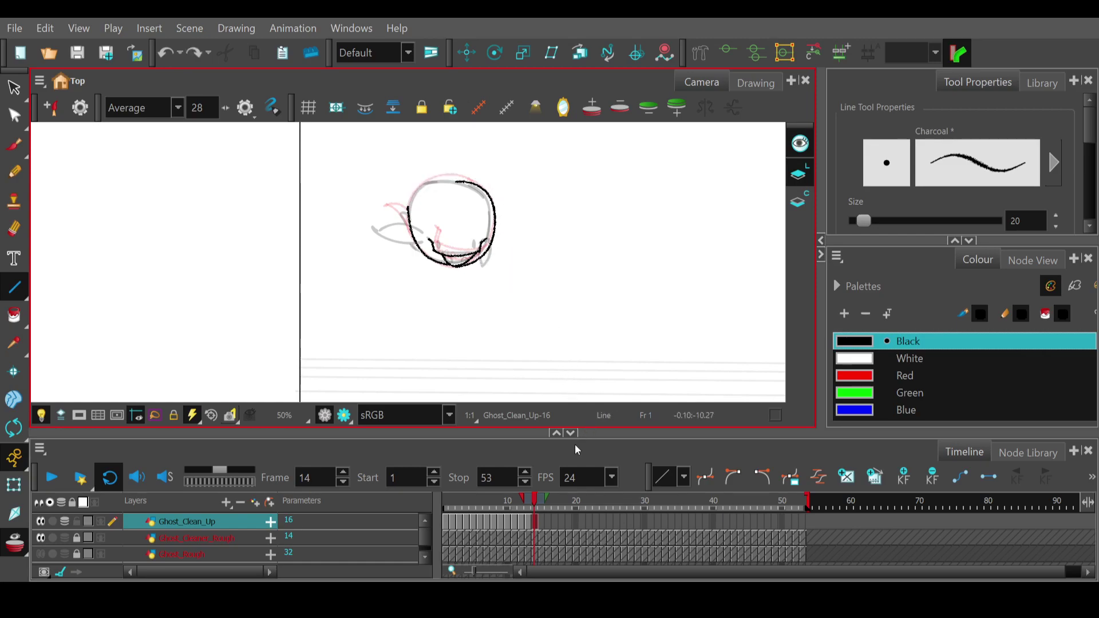
left_click_drag(535, 503, 535, 503)
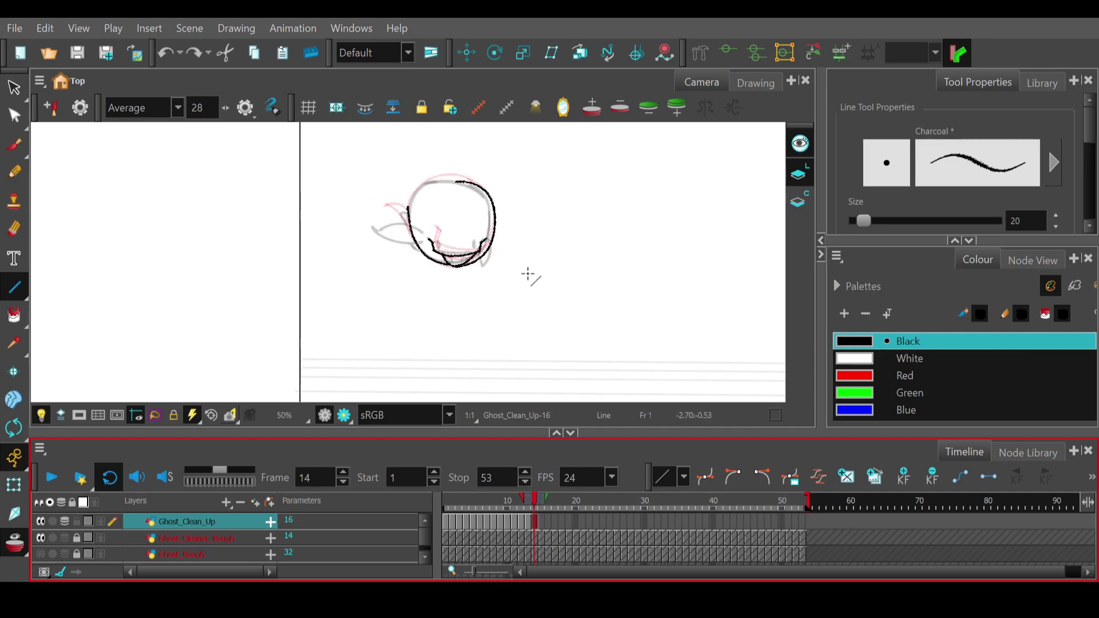
key("ctrl+z")
key("ctrl+z")
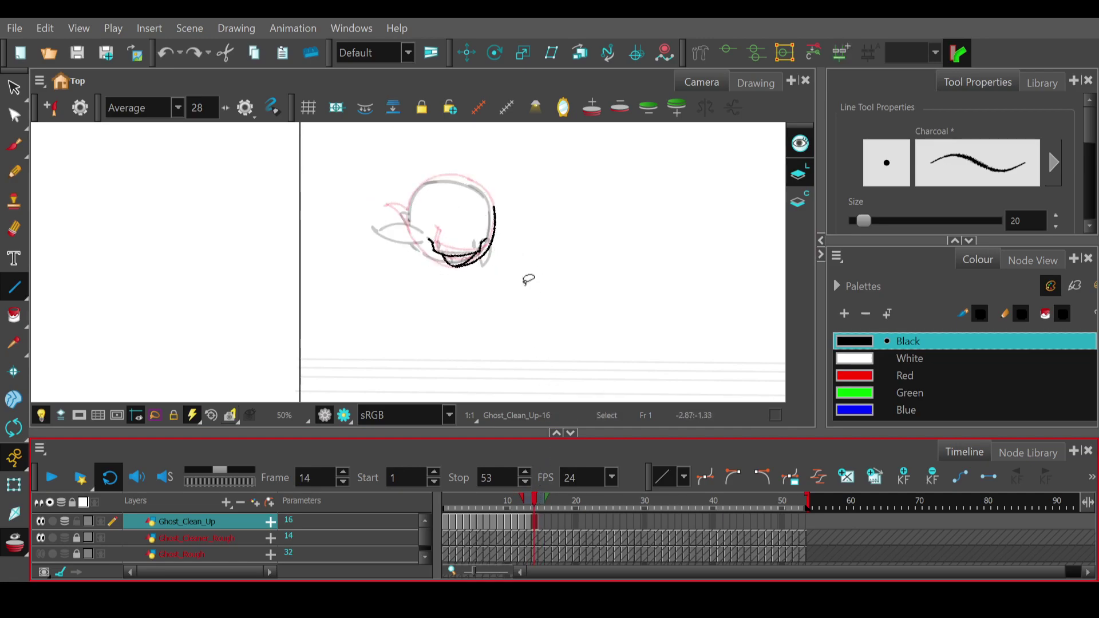
mouse_move(447, 263)
left_mouse_down()
mouse_move(412, 200)
mouse_move(425, 182)
mouse_move(388, 262)
mouse_move(429, 248)
mouse_move(416, 191)
mouse_move(404, 263)
mouse_move(403, 252)
left_mouse_up()
key("ctrl+z")
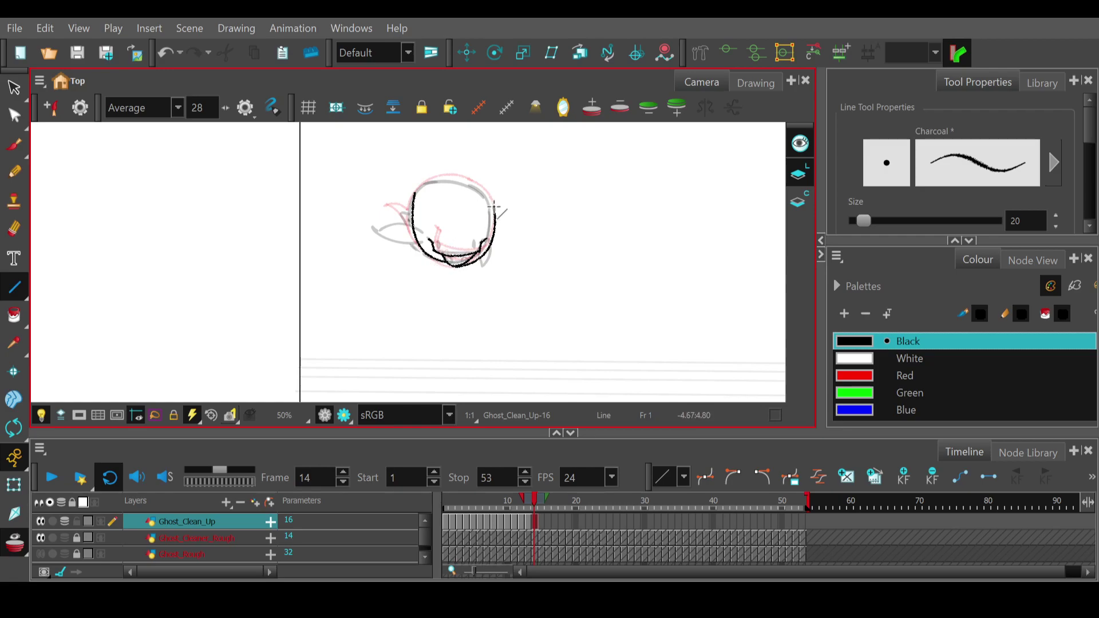
mouse_move(494, 205)
left_mouse_down()
mouse_move(412, 194)
mouse_move(473, 155)
left_mouse_up()
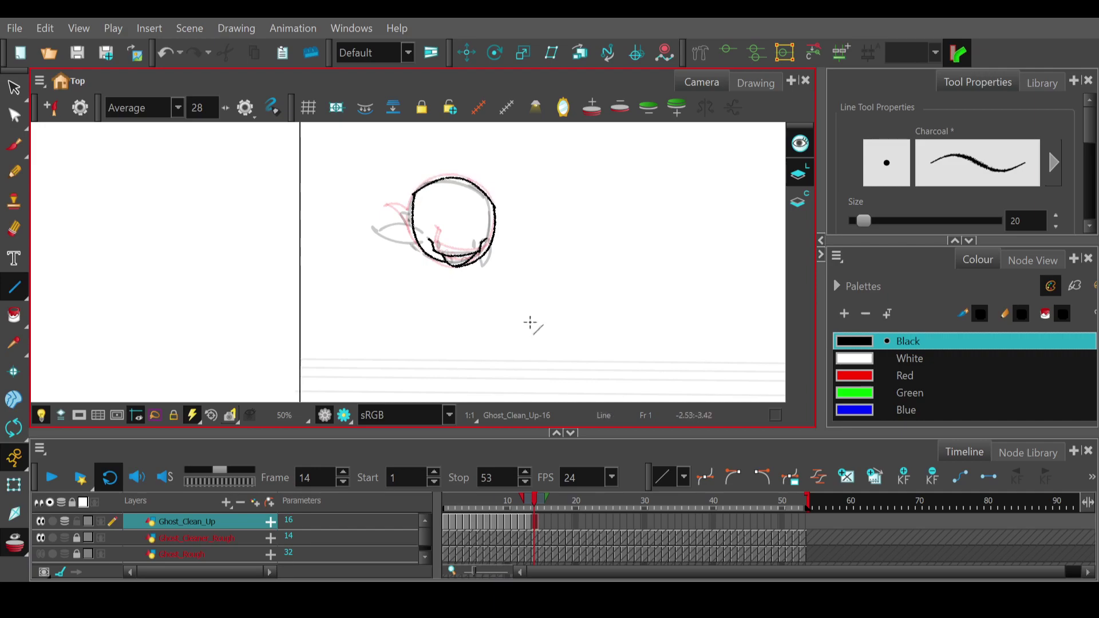
left_click(537, 500)
left_click_drag(537, 501, 535, 498)
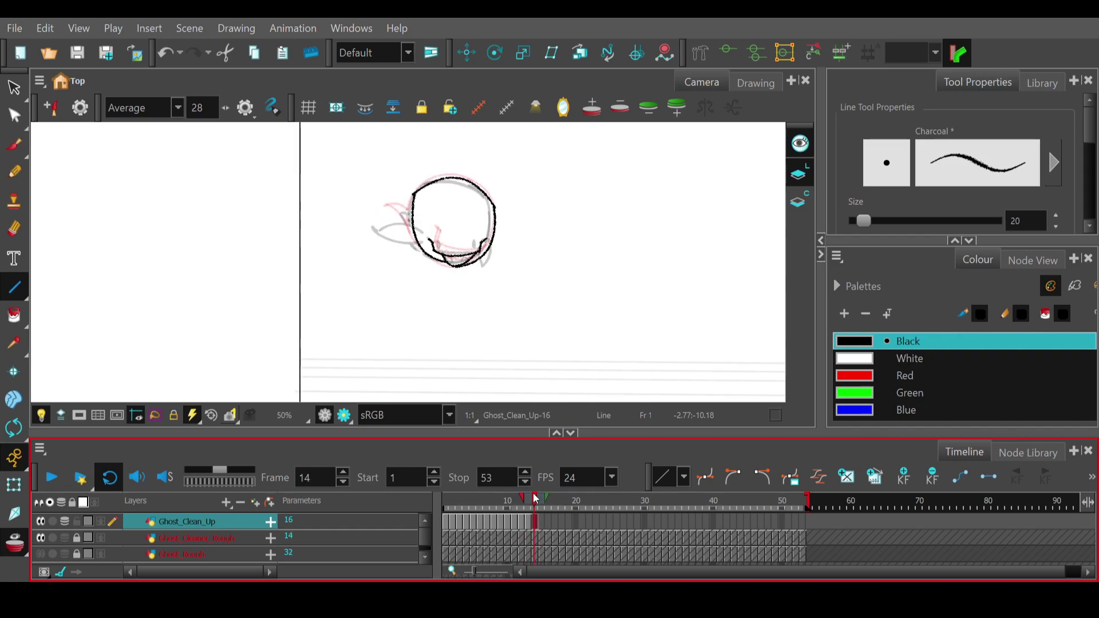
key("ctrl+z")
mouse_move(413, 194)
left_mouse_down()
mouse_move(457, 178)
mouse_move(424, 174)
left_mouse_up()
mouse_move(493, 208)
left_mouse_down()
mouse_move(458, 177)
mouse_move(492, 184)
left_mouse_up()
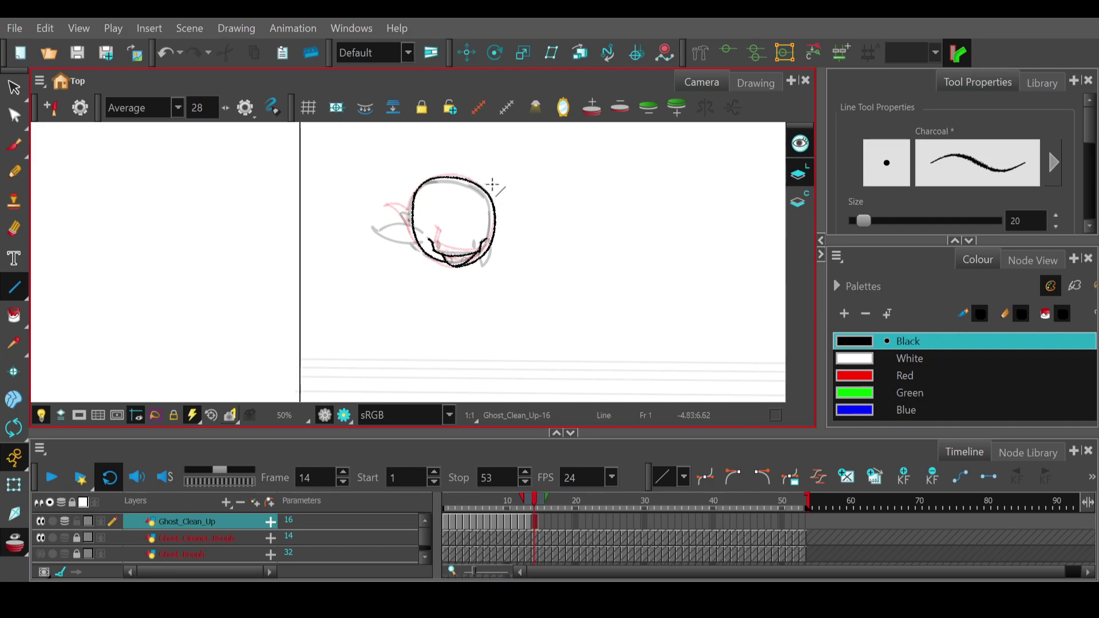
left_click(535, 502)
left_click_drag(535, 502, 537, 502)
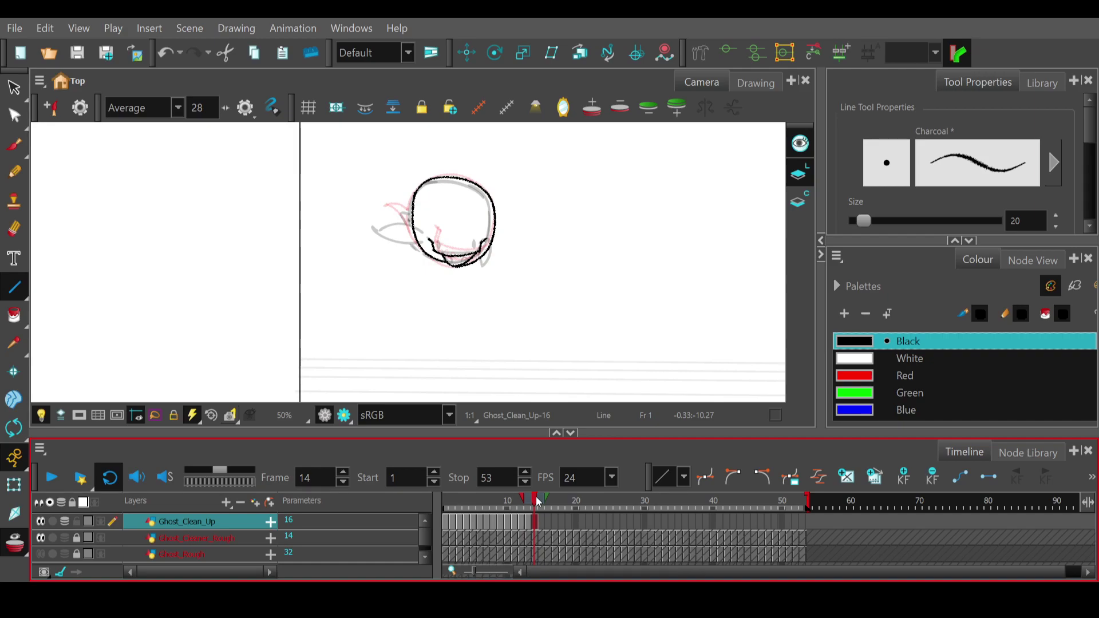
key("ctrl+z")
key("ctrl+z")
key("ctrl+z")
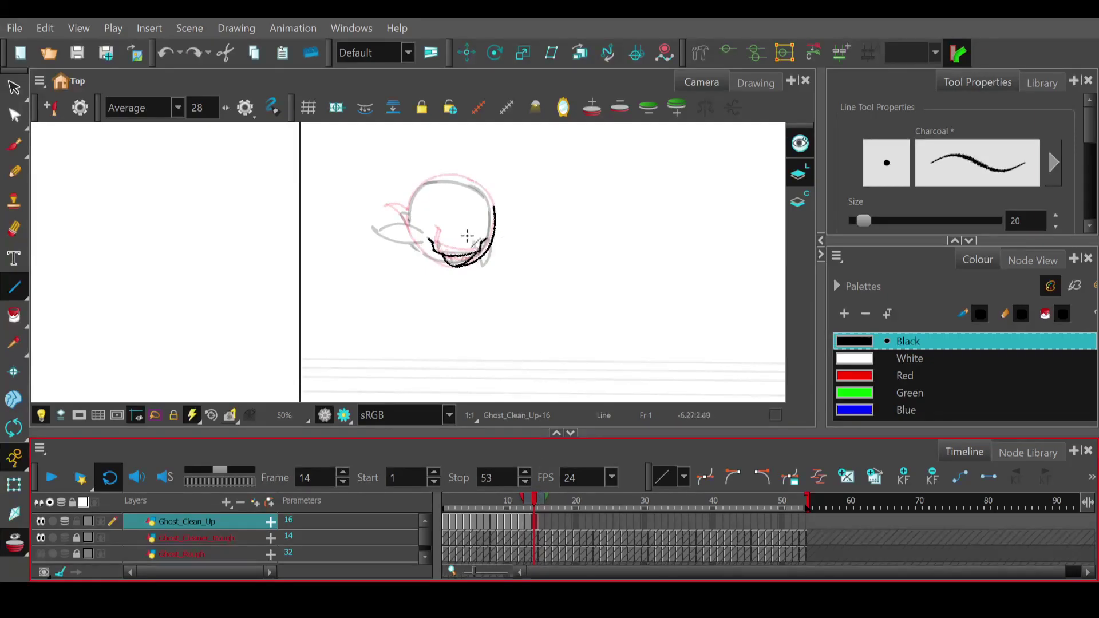
- Draw the head's left side from beneath the mouth upward and close the outline across the top with curved lines
mouse_move(454, 267)
left_mouse_down()
mouse_move(436, 266)
mouse_move(411, 230)
mouse_move(419, 264)
mouse_move(409, 260)
left_mouse_up()
left_click(458, 266)
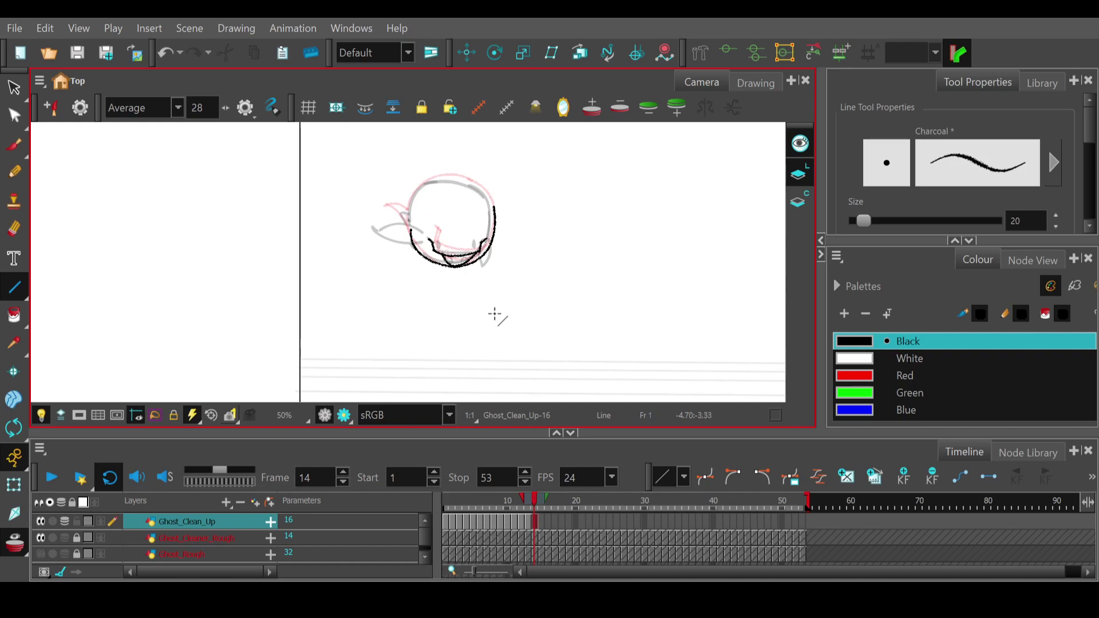
left_click_drag(410, 229, 410, 205)
mouse_move(406, 206)
left_mouse_down()
mouse_move(423, 188)
mouse_move(398, 200)
mouse_move(420, 196)
mouse_move(407, 195)
mouse_move(419, 185)
left_mouse_up()
mouse_move(489, 200)
left_mouse_down()
mouse_move(424, 186)
mouse_move(491, 183)
mouse_move(481, 177)
mouse_move(488, 169)
left_mouse_up()
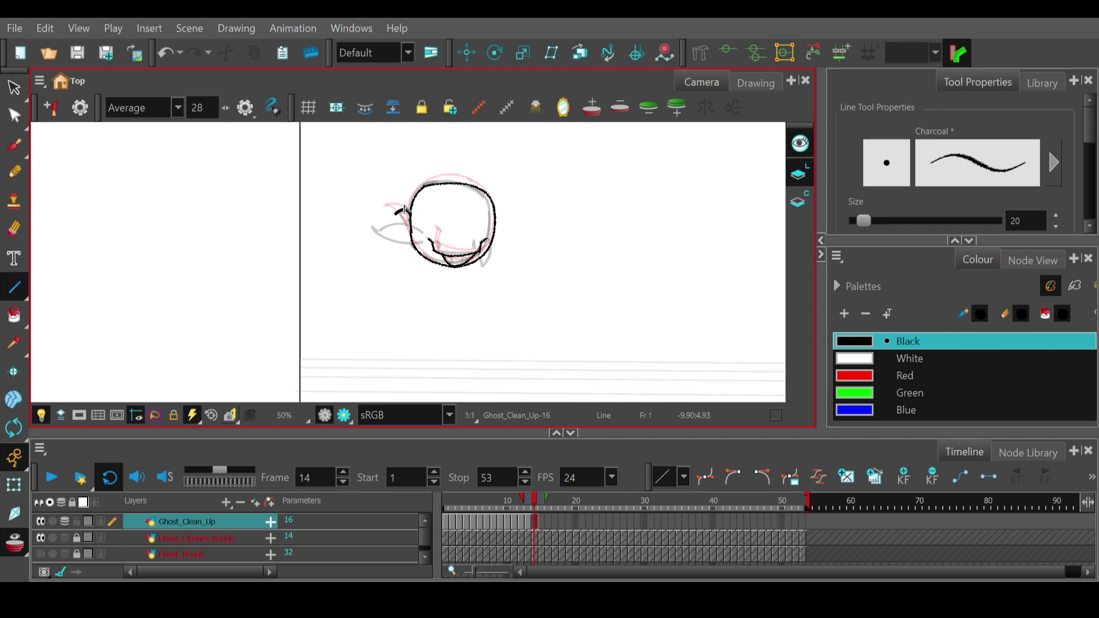
- Draw the small pointed tip sticking out of the head's left side, and switch to the Pencil tool
left_click_drag(405, 211, 413, 228)
left_click(14, 145)
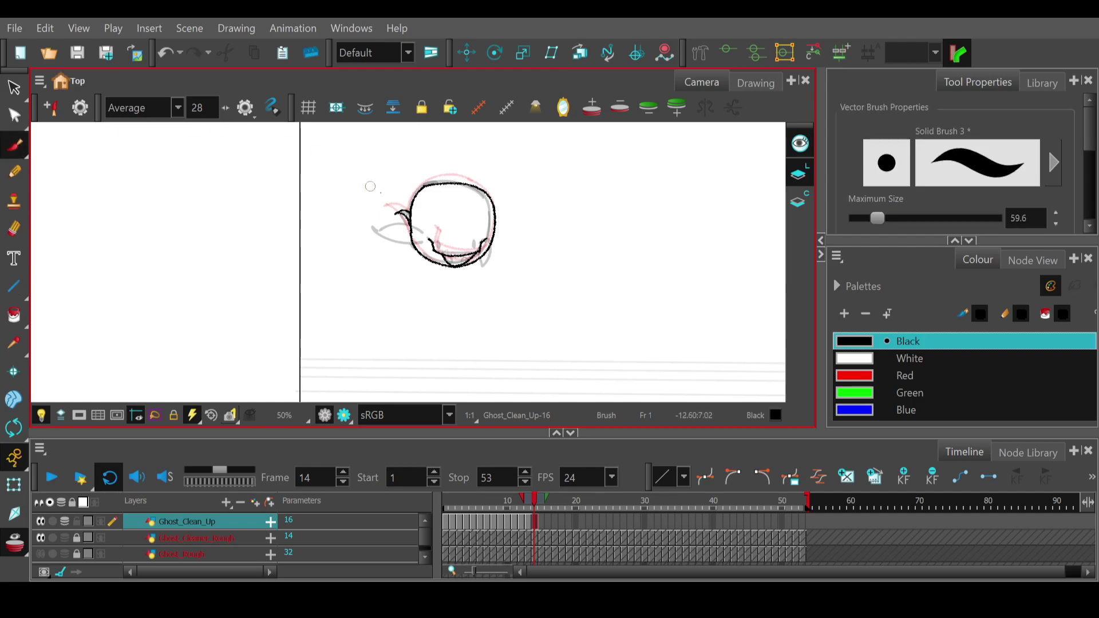
left_click(14, 171)
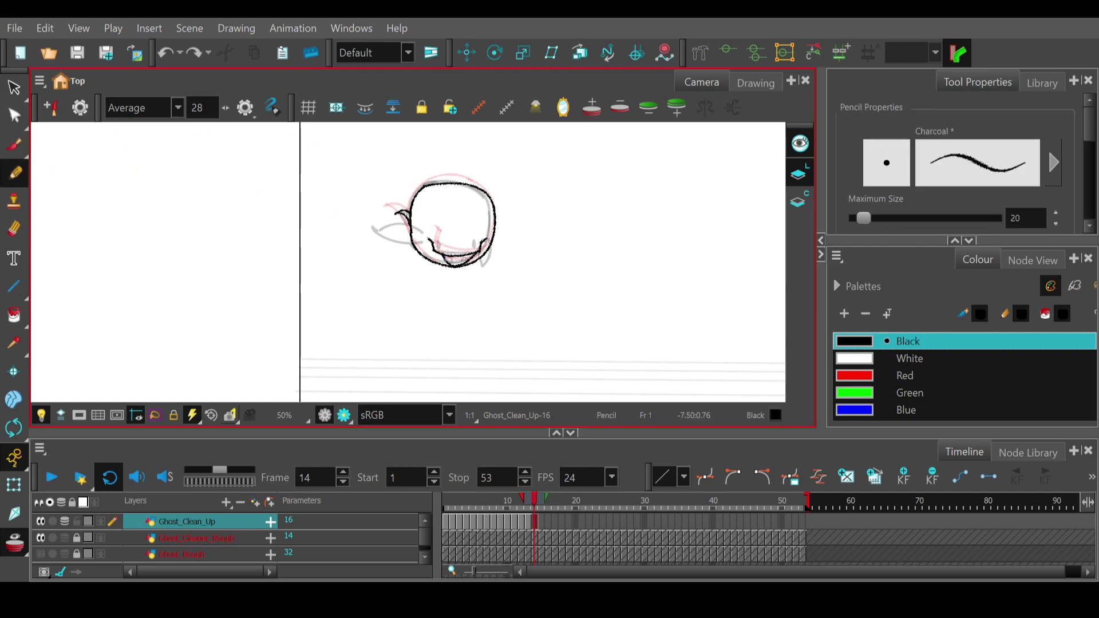
- Pencil small pointed teeth inside the ghost's mouth on frame 14
left_click_drag(444, 256, 450, 265)
key("ctrl+shift+z")
left_click_drag(452, 265, 458, 260)
mouse_move(548, 498)
left_mouse_down()
mouse_move(501, 506)
mouse_move(536, 501)
left_mouse_up()
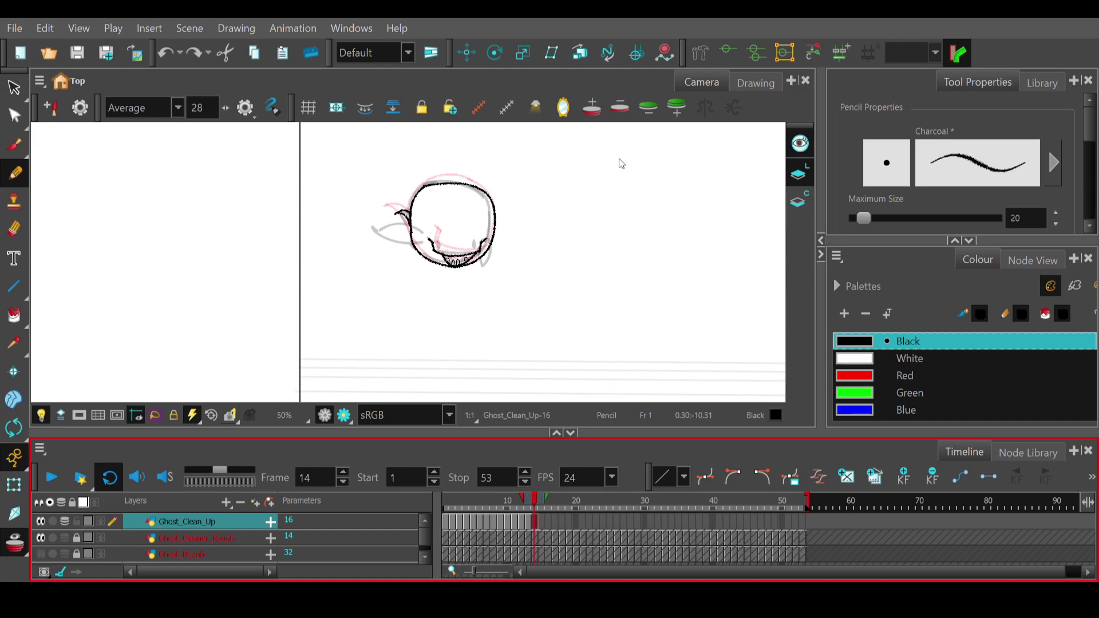
- Delete the frame 14 drawing from the Ghost_Clean_Up layer
left_click(524, 524)
left_click(535, 520)
key("Delete")
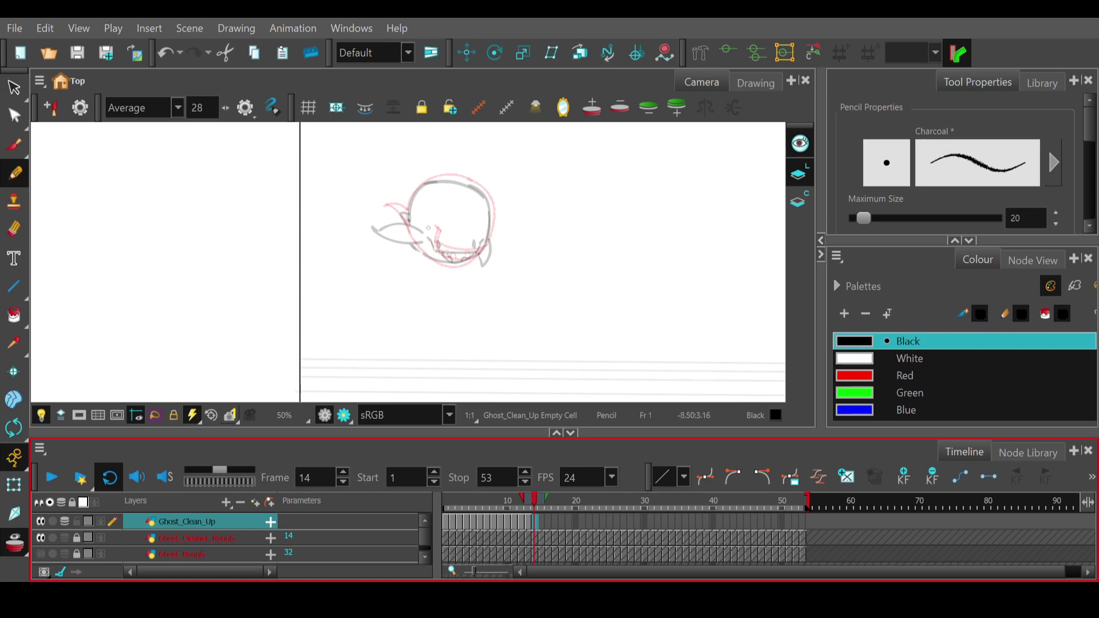
- Draw a curved mouth line and the curved right side of the head on frame 14 with the Line tool
left_click(13, 286)
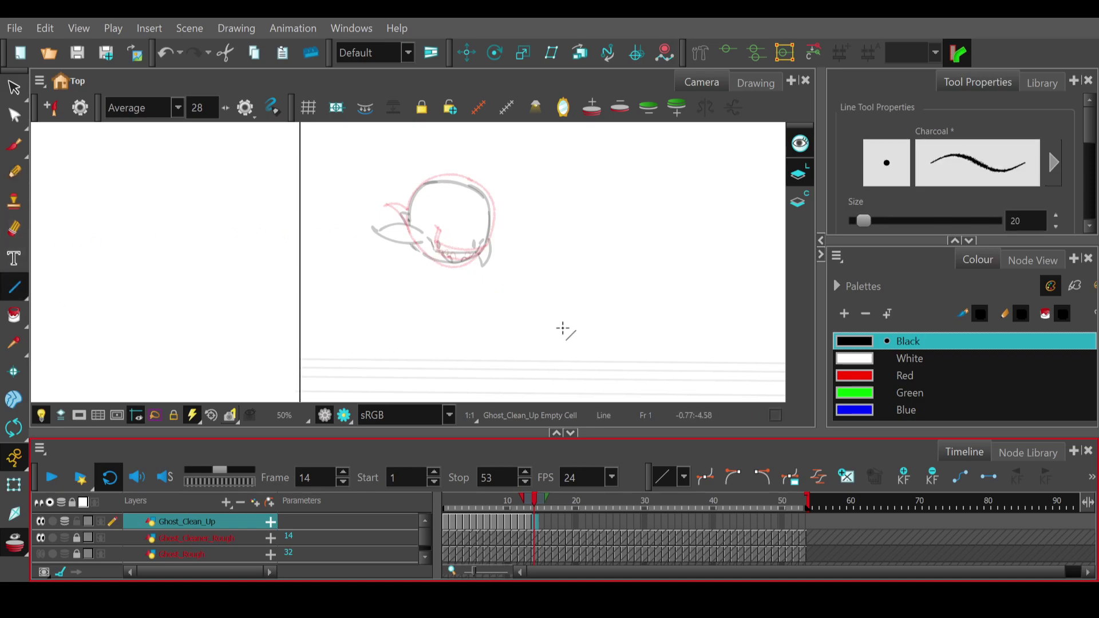
mouse_move(433, 253)
left_mouse_down()
mouse_move(480, 254)
mouse_move(453, 265)
left_mouse_up()
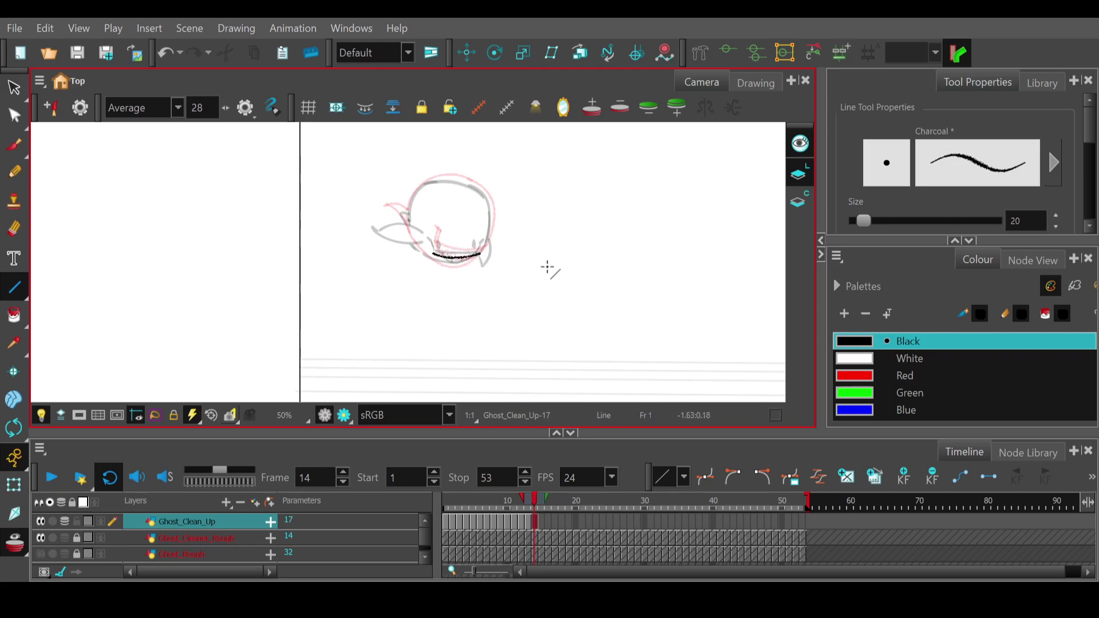
left_click_drag(535, 502, 536, 503)
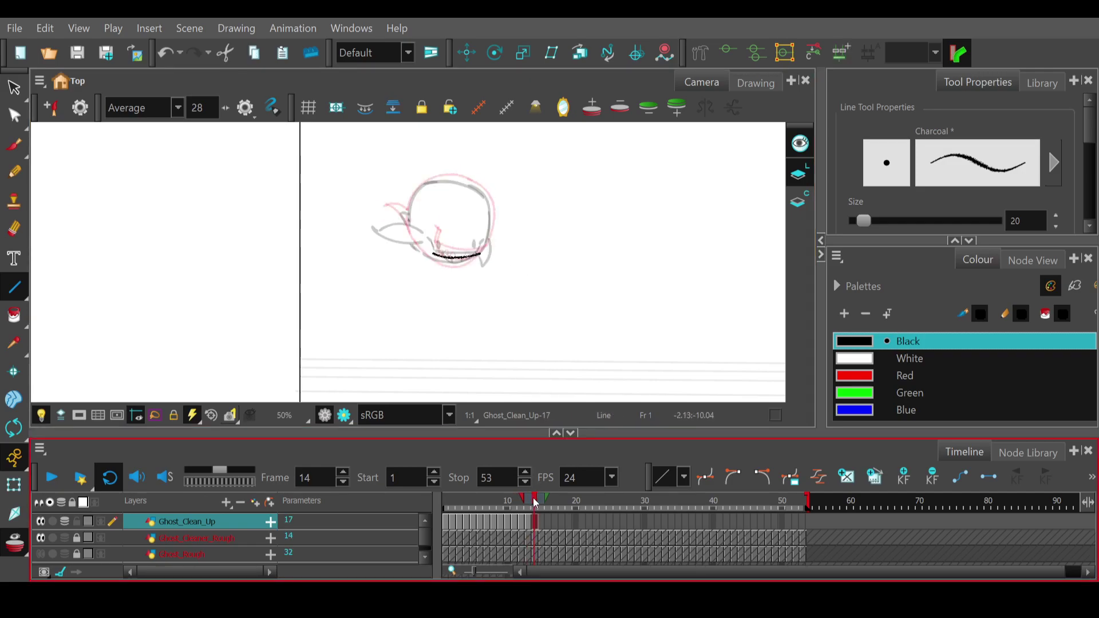
mouse_move(480, 255)
left_mouse_down()
mouse_move(480, 192)
mouse_move(502, 219)
left_mouse_up()
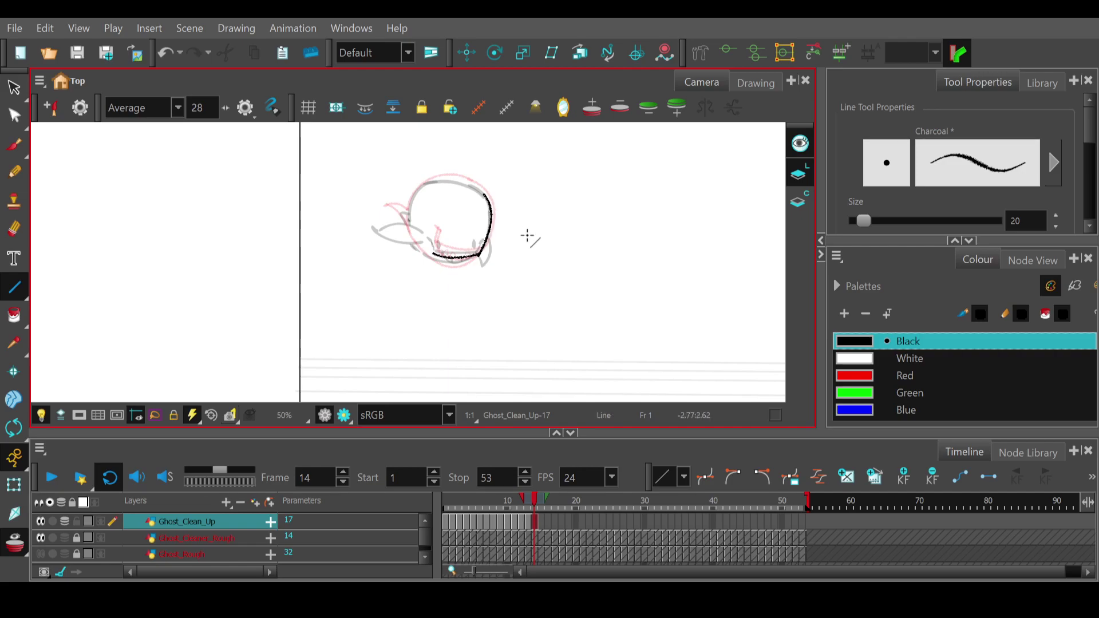
left_click(531, 503)
left_click(534, 504)
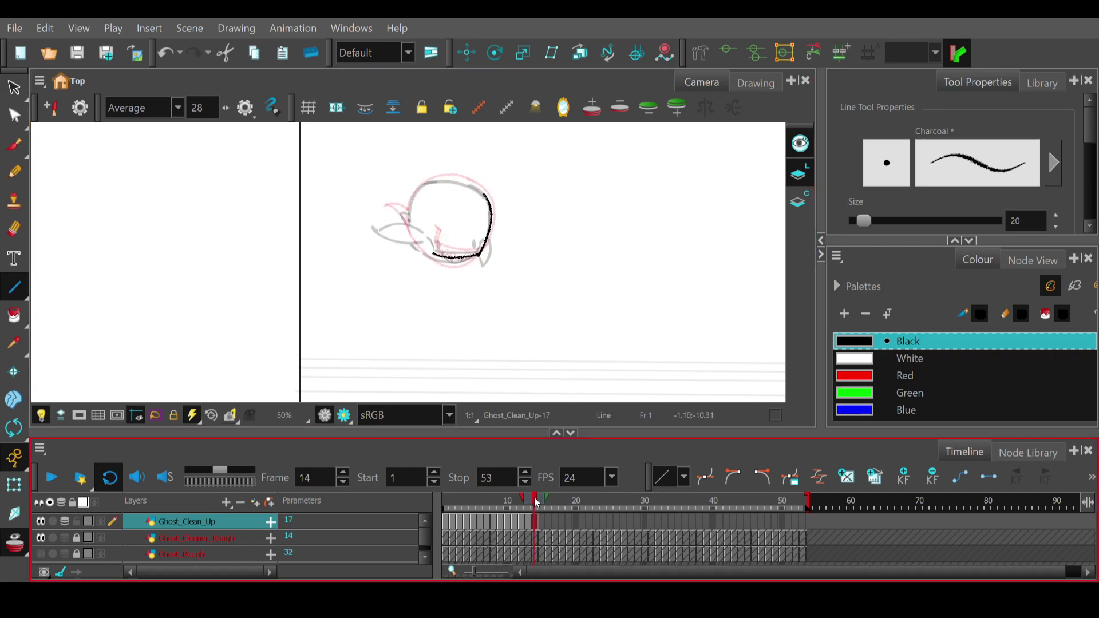
- Draw a short line rising from the left end of the ghost's mouth line
left_click_drag(434, 255, 426, 234)
left_click(534, 502)
key("ctrl+z")
mouse_move(536, 504)
left_mouse_down()
mouse_move(540, 496)
mouse_move(528, 496)
mouse_move(536, 501)
left_mouse_up()
- Select the inked mouth and head lines on frame 14 and slightly adjust their placement and size over the rough sketch
left_click(14, 88)
mouse_move(468, 163)
left_mouse_down()
mouse_move(411, 285)
mouse_move(456, 163)
left_mouse_up()
left_click_drag(476, 244, 481, 244)
key("Left")
key("Left")
key("Left")
key("Left")
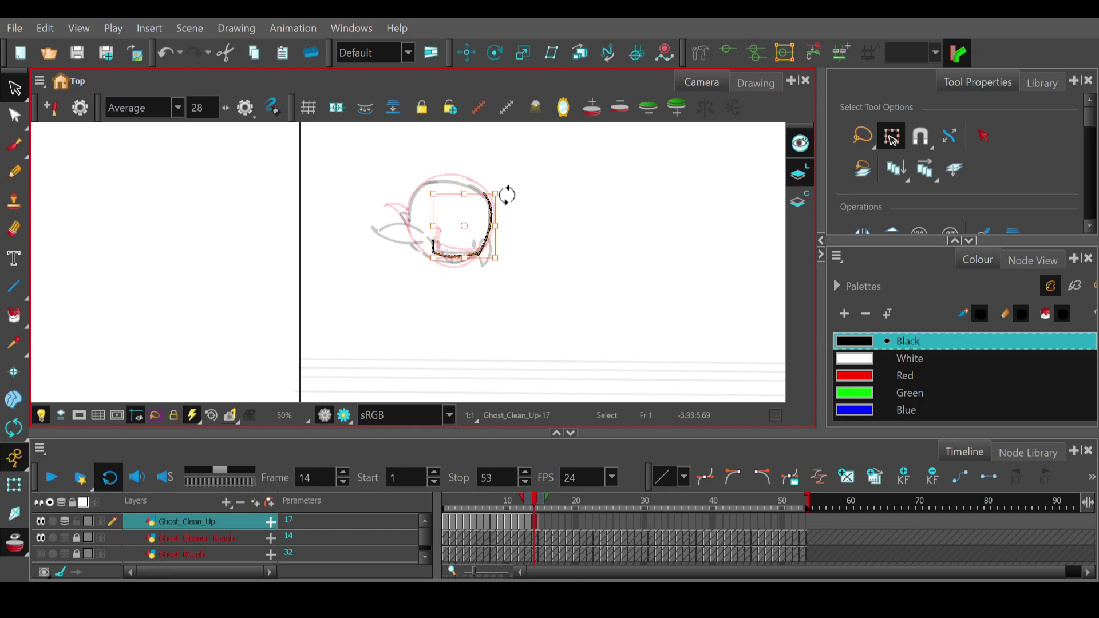
left_click_drag(462, 193, 485, 195)
key("ctrl+z")
left_click(537, 505)
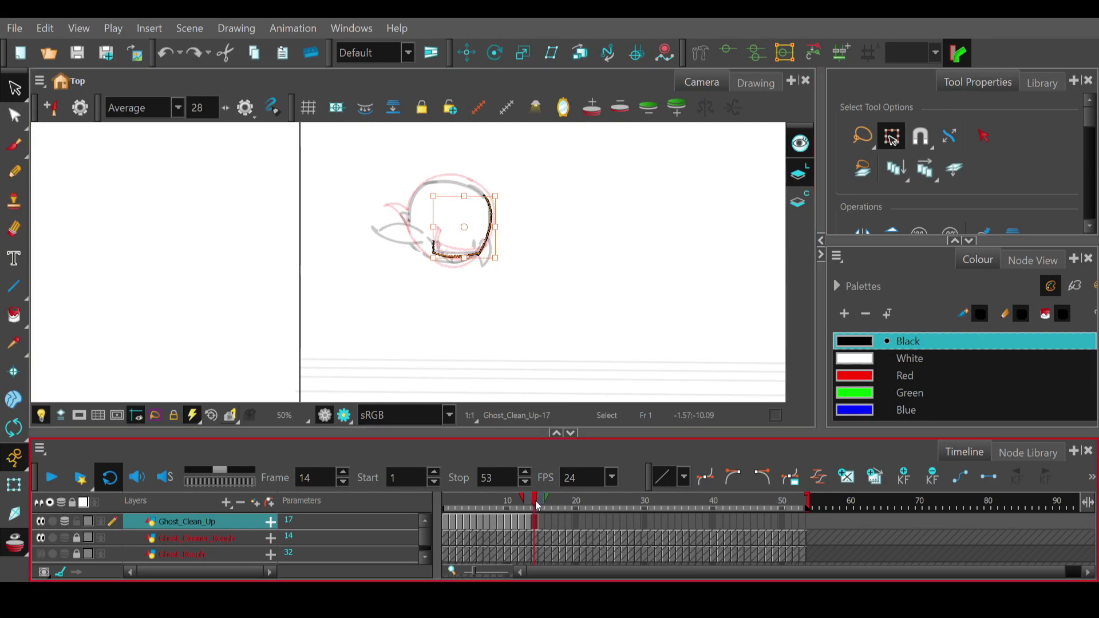
left_click(496, 271)
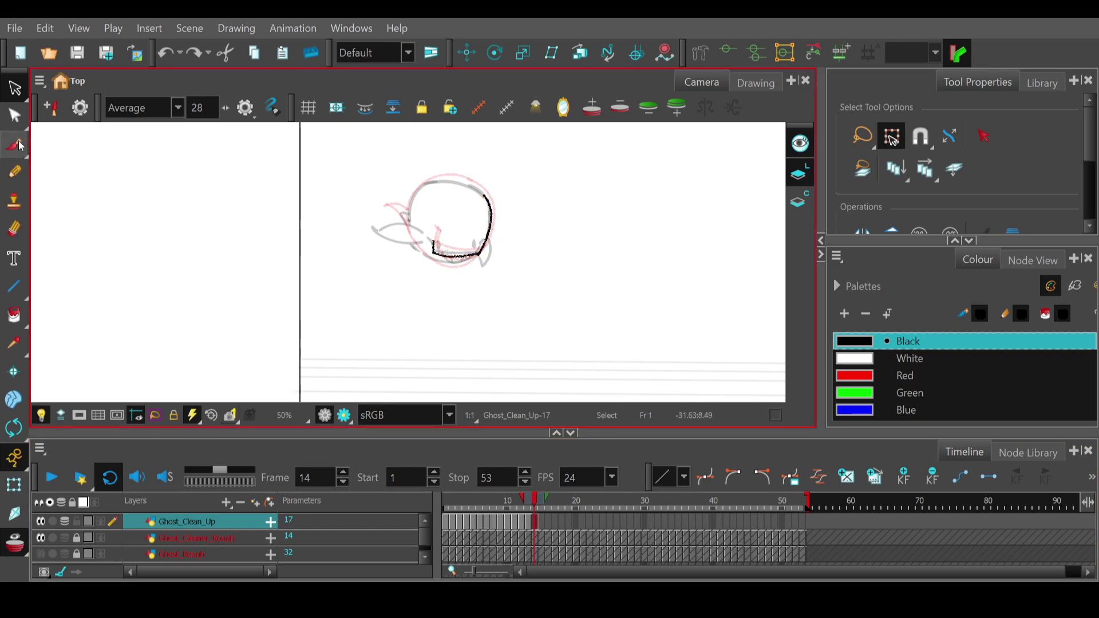
- Extend the left mouth corner with the Line tool and draw a curved lower edge beneath the mouth line
left_click(14, 286)
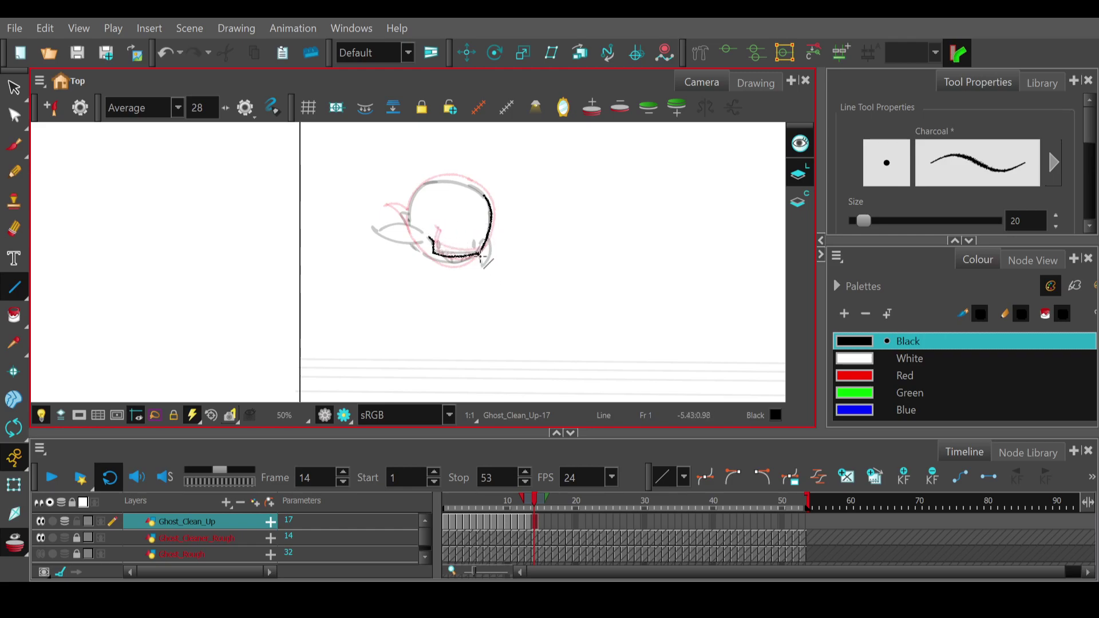
left_click(530, 504)
left_click_drag(529, 504, 534, 503)
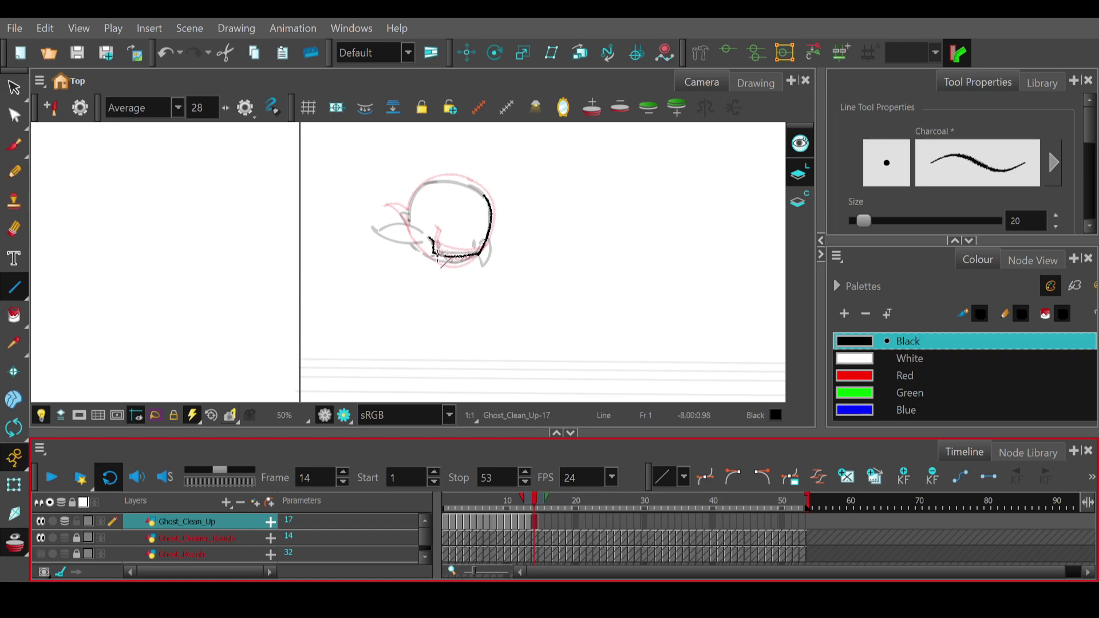
left_click_drag(434, 253, 443, 261)
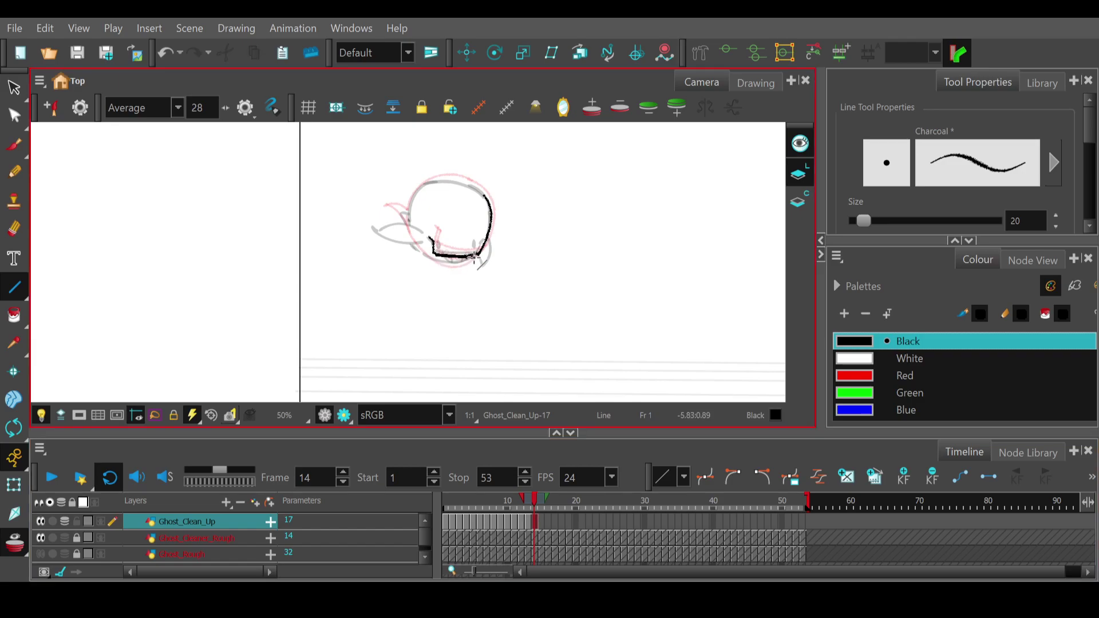
left_click_drag(478, 253, 463, 277)
key("ctrl+z")
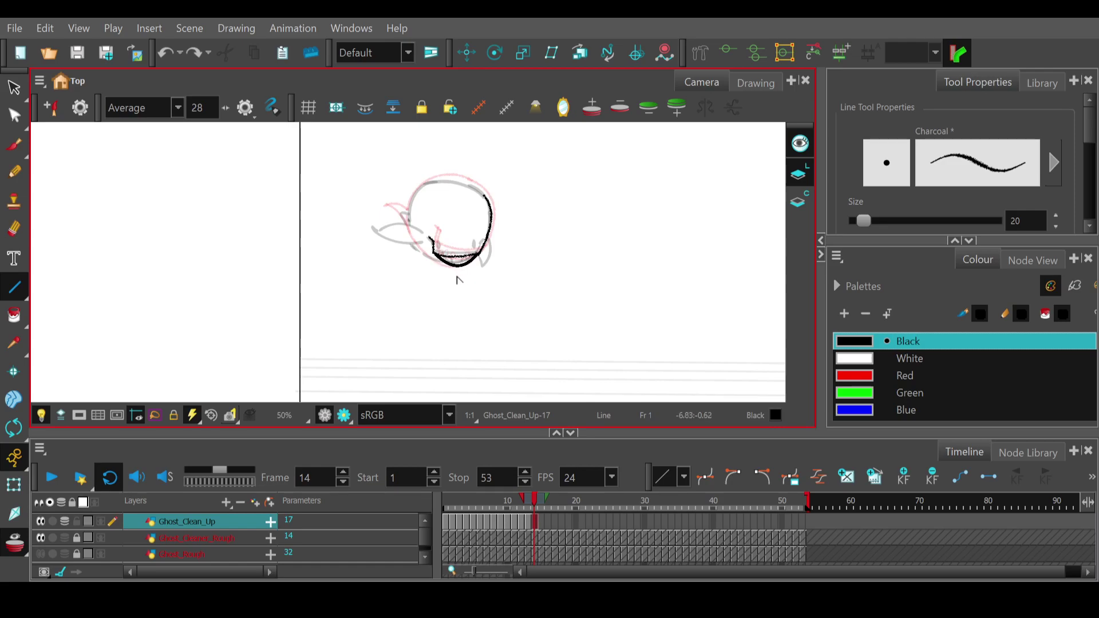
mouse_move(450, 278)
left_mouse_down()
mouse_move(406, 247)
mouse_move(403, 224)
mouse_move(404, 249)
mouse_move(427, 274)
left_mouse_up()
key("ctrl+z")
- Close the head outline with curved lines across the top, down the left side and under the mouth
mouse_move(487, 196)
left_mouse_down()
mouse_move(432, 182)
mouse_move(456, 182)
mouse_move(440, 177)
mouse_move(449, 170)
mouse_move(472, 176)
mouse_move(430, 181)
mouse_move(466, 168)
mouse_move(424, 187)
mouse_move(408, 246)
left_mouse_up()
key("ctrl+z")
key("ctrl+z")
key("ctrl+z")
left_click_drag(403, 202, 403, 170)
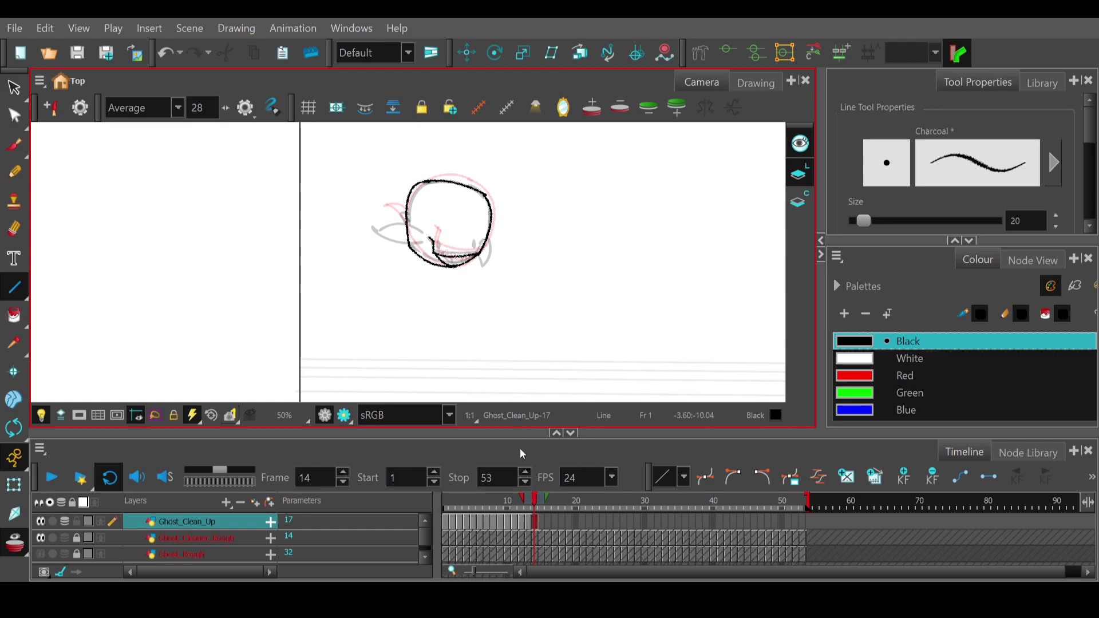
- Delete the redrawn ghost head from frame 14 of the Ghost_Clean_Up layer
mouse_move(535, 502)
left_mouse_down()
mouse_move(548, 499)
mouse_move(521, 497)
mouse_move(538, 495)
left_mouse_up()
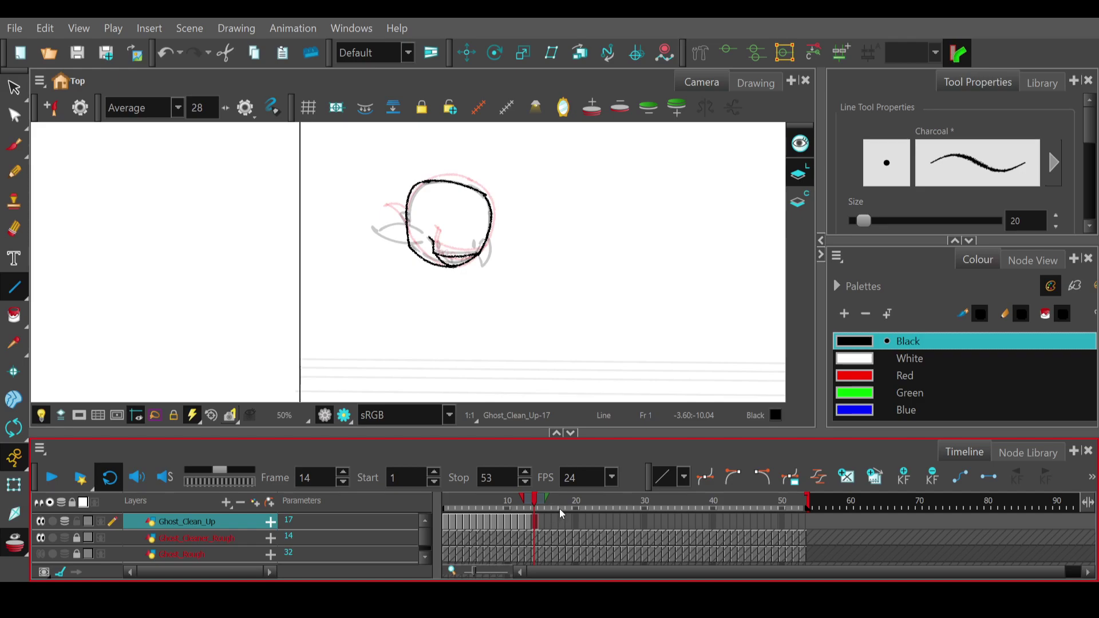
key("Delete")
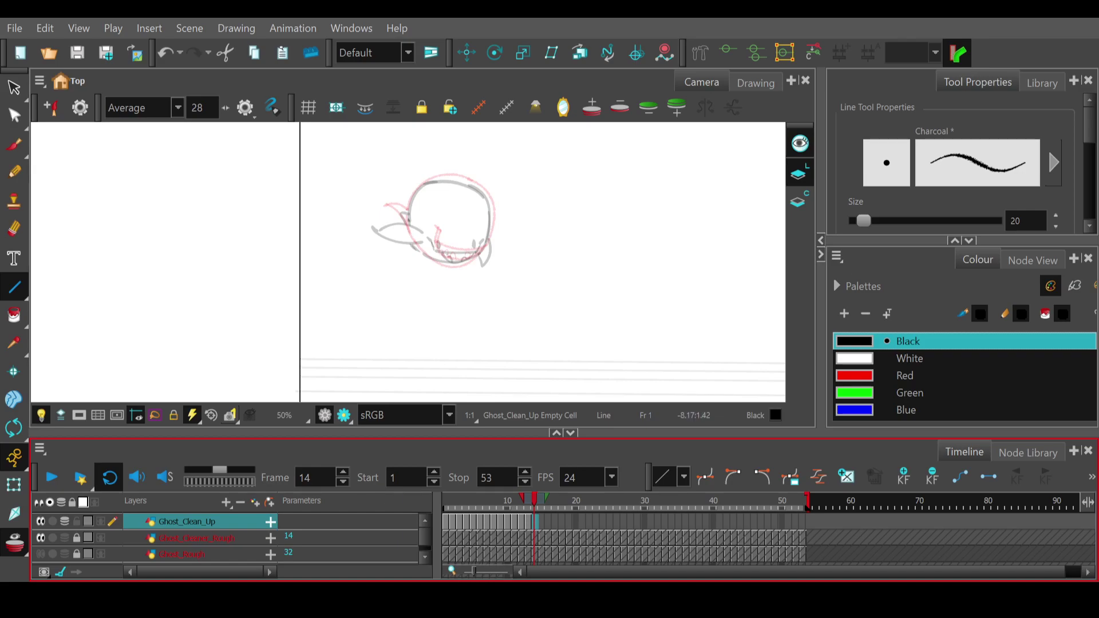
- Draw a straight mouth line on frame 14, add angled corners at both ends and a curved lower mouth edge
left_click_drag(442, 251, 477, 252)
key("ctrl+z")
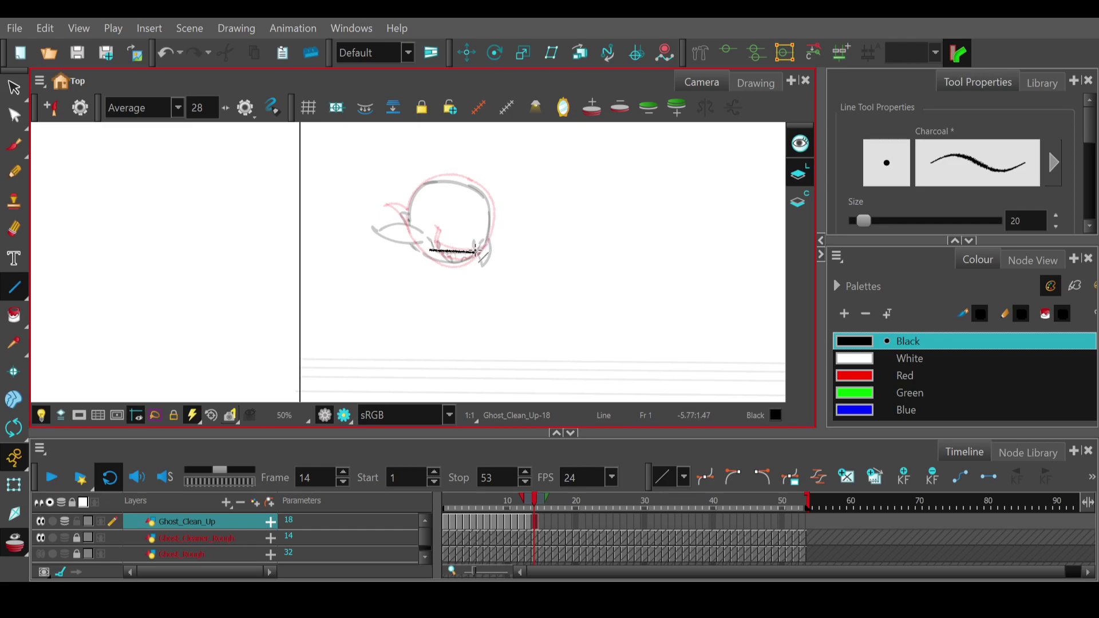
left_click_drag(480, 241, 426, 235)
key("ctrl+z")
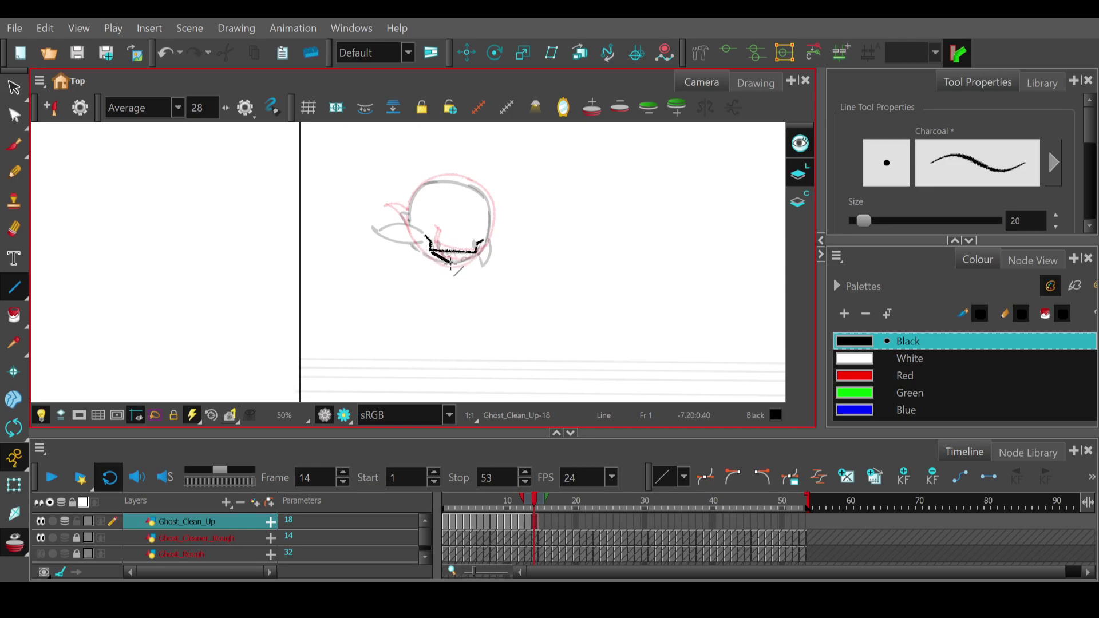
mouse_move(468, 255)
left_mouse_down()
mouse_move(443, 270)
mouse_move(449, 277)
left_mouse_up()
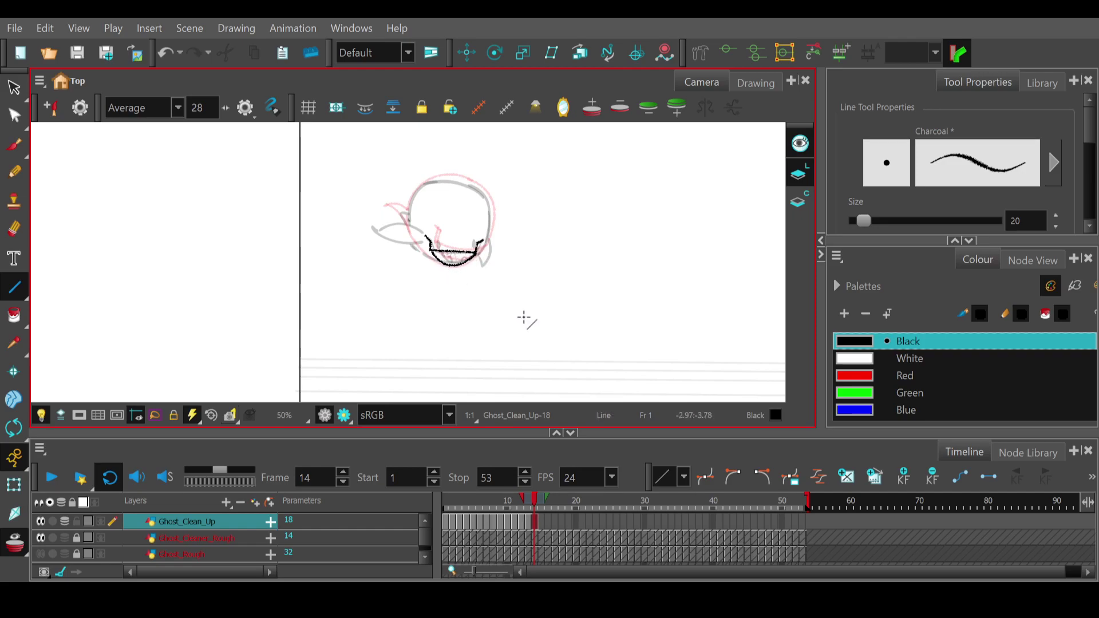
left_click_drag(535, 499, 536, 499)
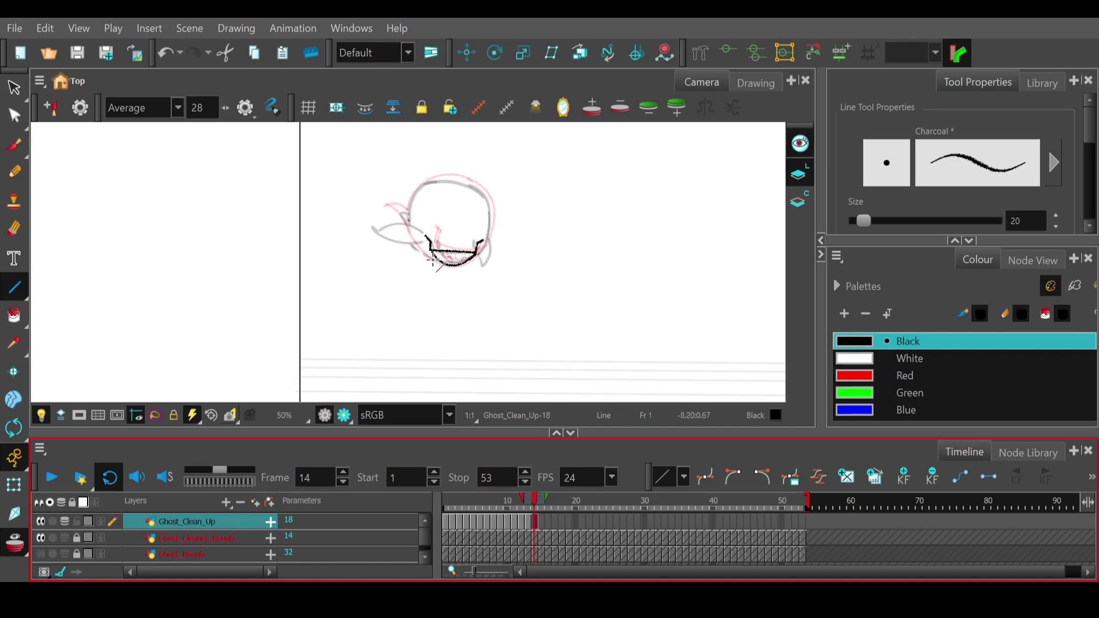
- Draw the head outline around the mouth with two side lines, a curved top and a curved chin
mouse_move(413, 245)
left_mouse_down()
mouse_move(414, 178)
mouse_move(413, 198)
left_mouse_up()
mouse_move(489, 247)
left_mouse_down()
mouse_move(494, 201)
mouse_move(412, 198)
mouse_move(454, 166)
mouse_move(468, 173)
left_mouse_up()
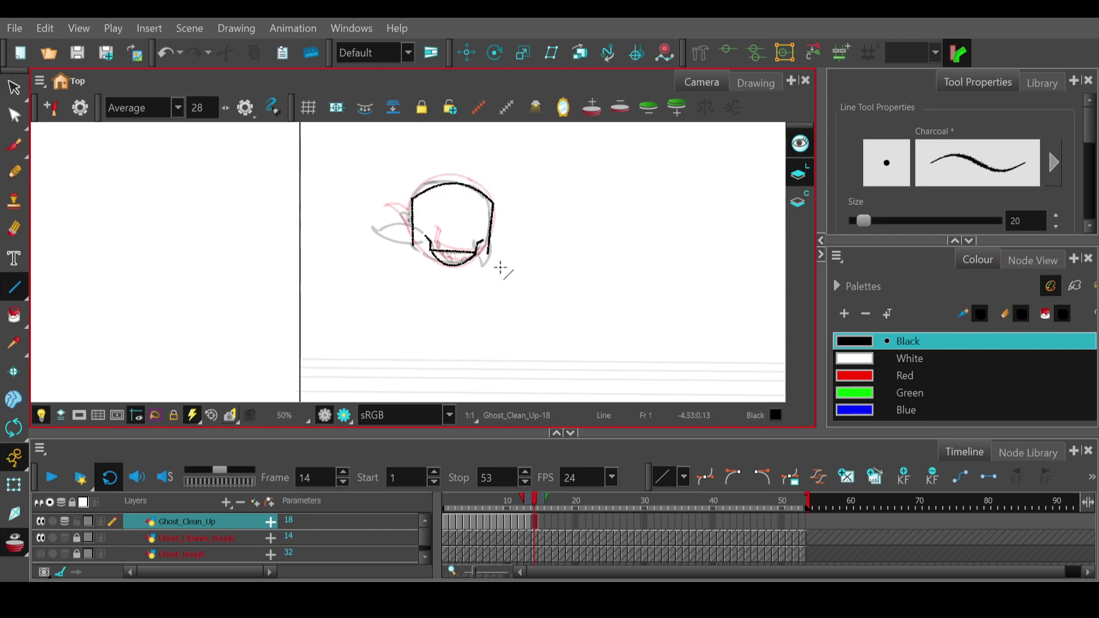
mouse_move(439, 267)
left_mouse_down()
mouse_move(488, 255)
mouse_move(446, 287)
left_mouse_up()
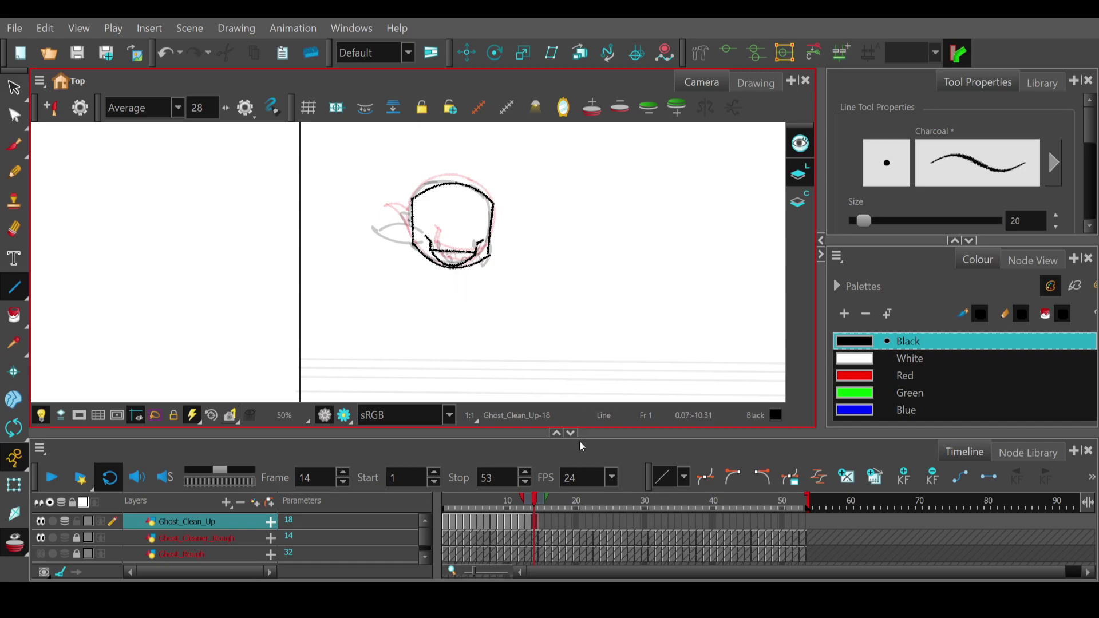
mouse_move(536, 502)
left_mouse_down()
mouse_move(526, 502)
mouse_move(547, 502)
mouse_move(515, 502)
mouse_move(544, 503)
mouse_move(535, 501)
left_mouse_up()
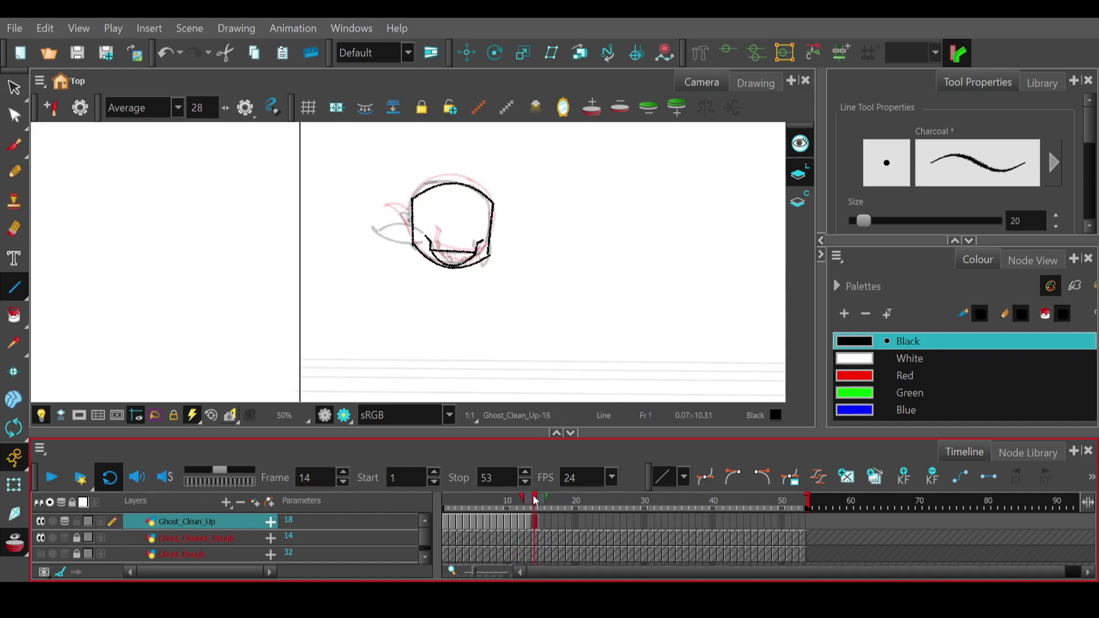
- Erase the straight left and right sides of the head outline and redraw them as outward-curving lines
key("e")
left_click_drag(413, 203, 412, 243)
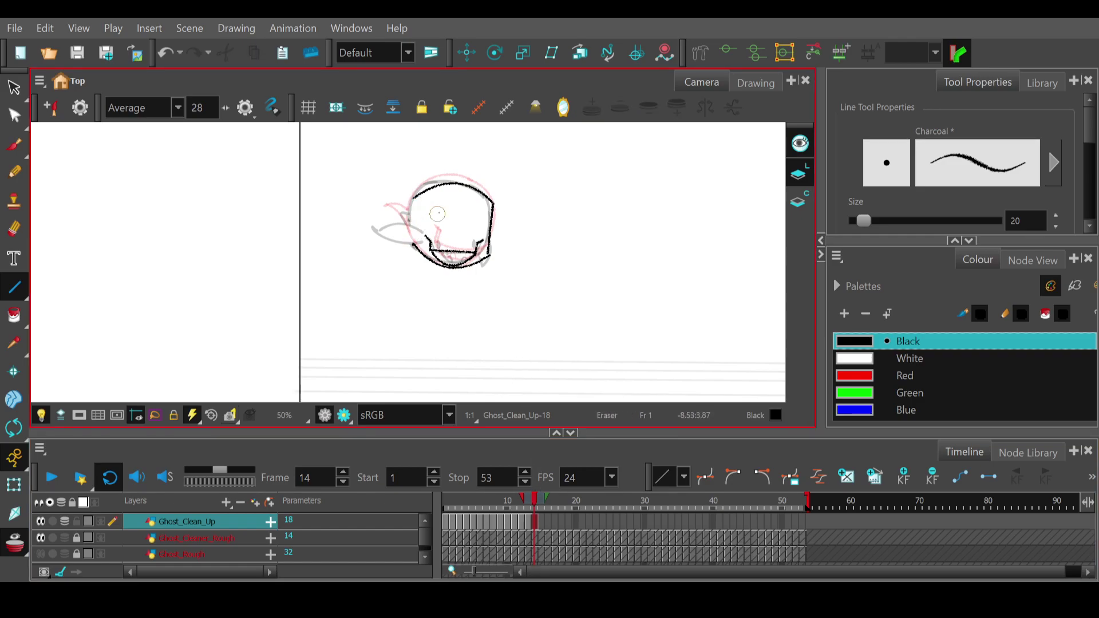
mouse_move(492, 209)
left_mouse_down()
mouse_move(490, 254)
mouse_move(492, 202)
left_mouse_up()
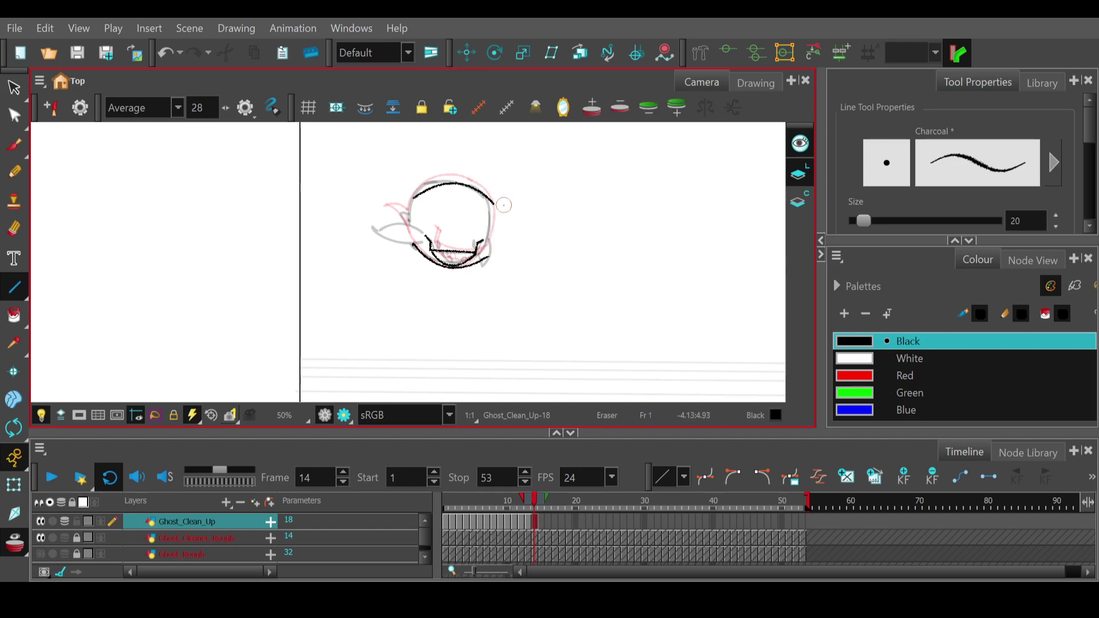
left_click_drag(488, 255, 493, 204)
- Pencil small triangular teeth between the mouth line and its lower edge
left_click(14, 172)
key("ctrl+z")
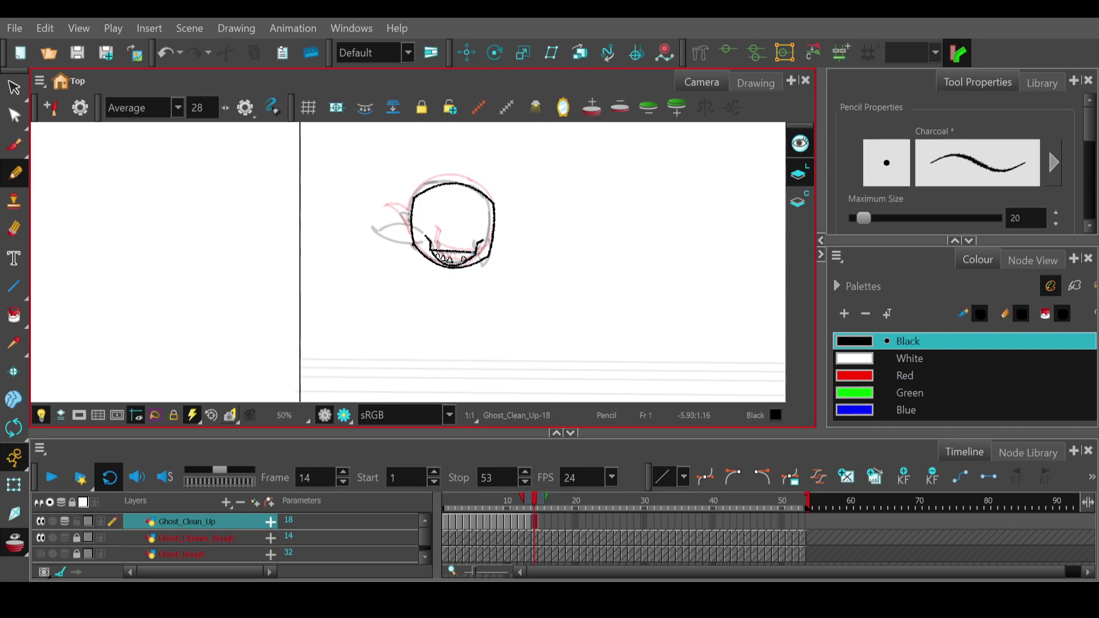
left_click_drag(533, 501, 536, 502)
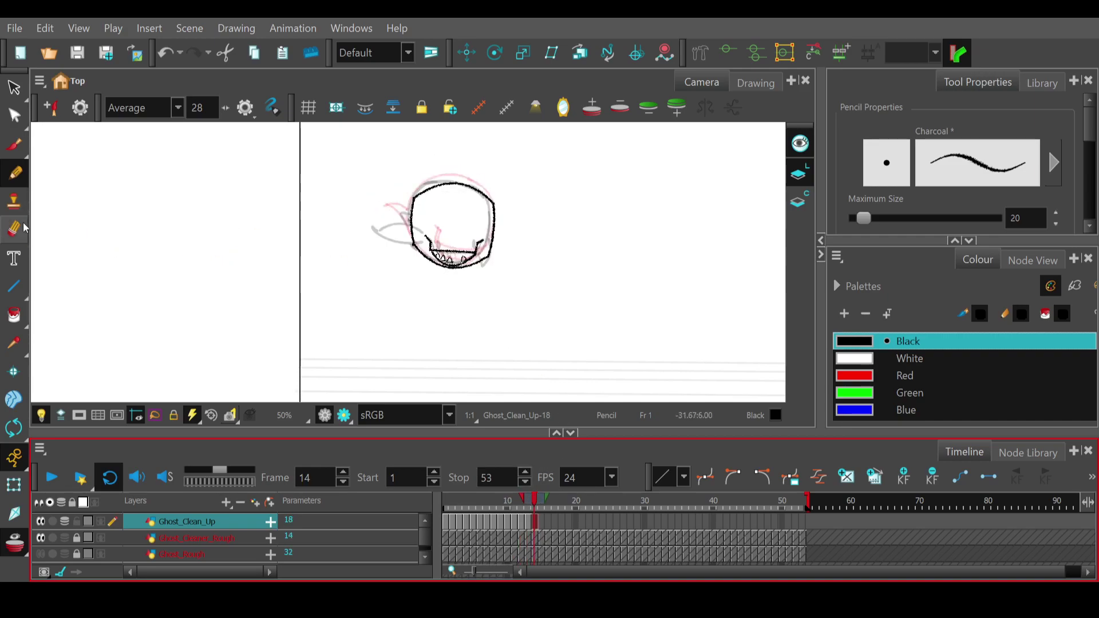
- Draw a small pointed tip sticking out of the head's left side with the Line tool
left_click(14, 286)
left_click_drag(401, 216, 410, 216)
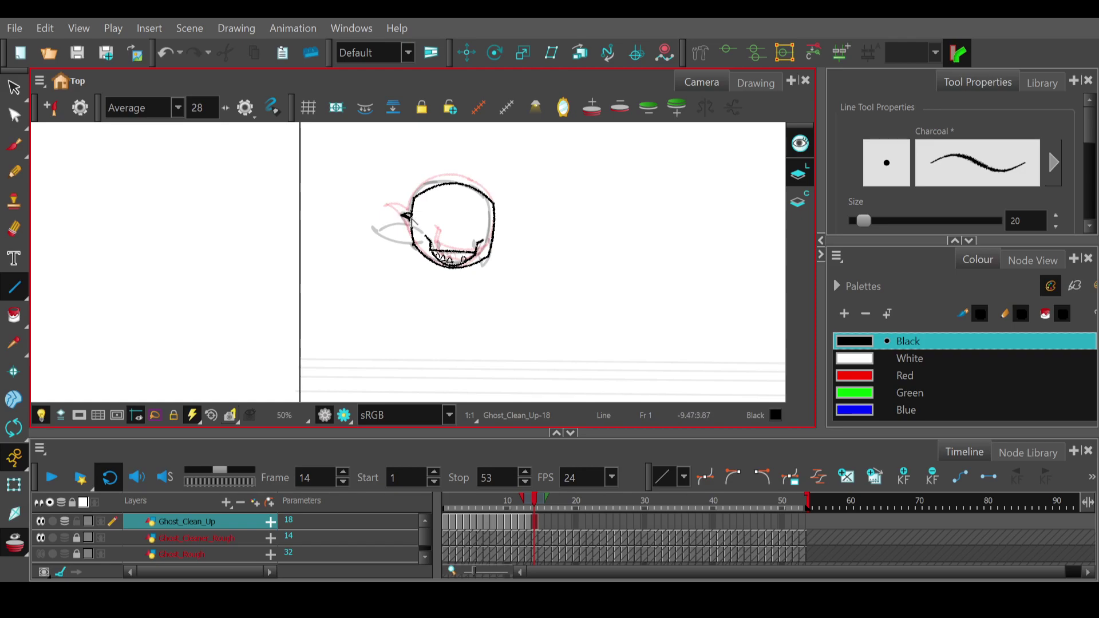
mouse_move(535, 506)
left_mouse_down()
mouse_move(492, 506)
mouse_move(551, 506)
mouse_move(493, 506)
mouse_move(549, 506)
mouse_move(536, 508)
left_mouse_up()
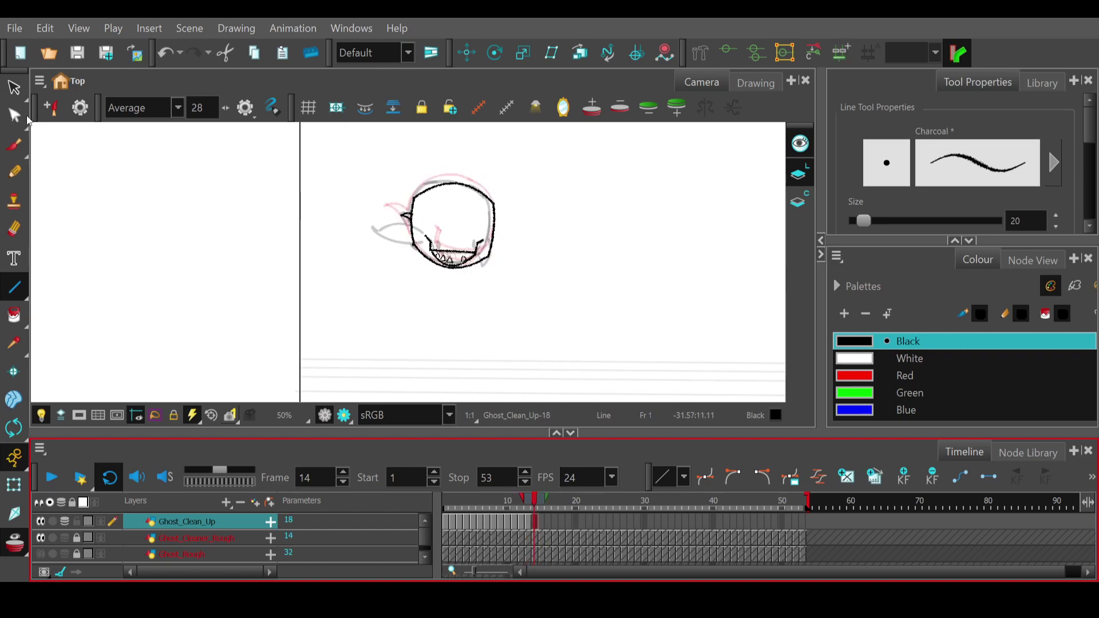
- Bend the ghost's straight mouth line into a slight downward curve with the Contour Editor
left_click(15, 117)
left_click(456, 255)
left_click(461, 258)
left_click(477, 260)
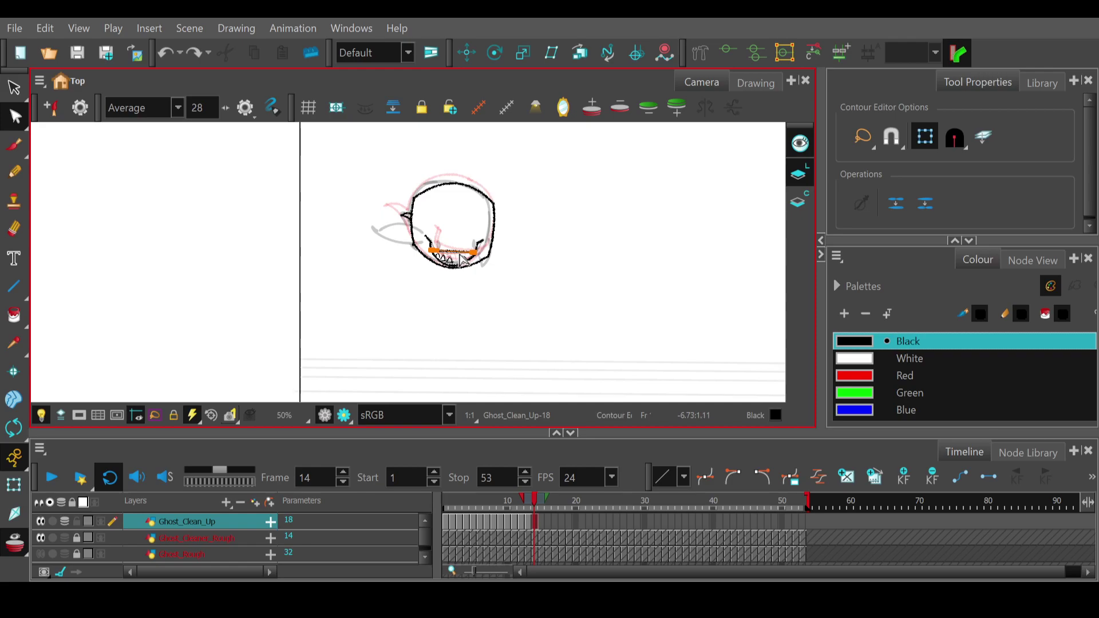
left_click_drag(468, 253, 475, 247)
left_click(485, 263)
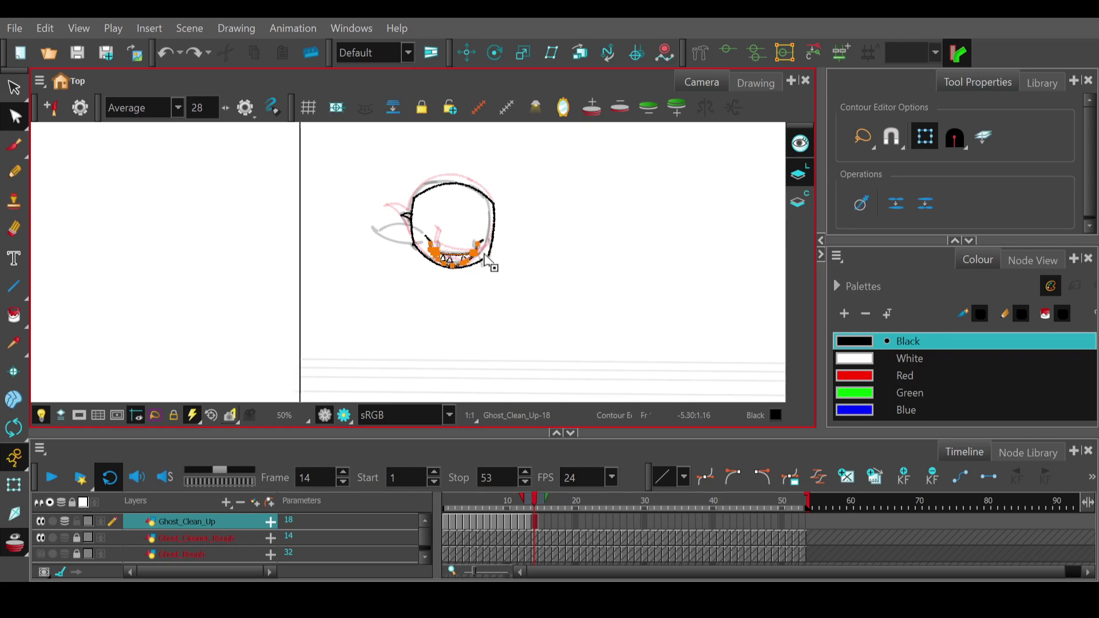
left_click(512, 235)
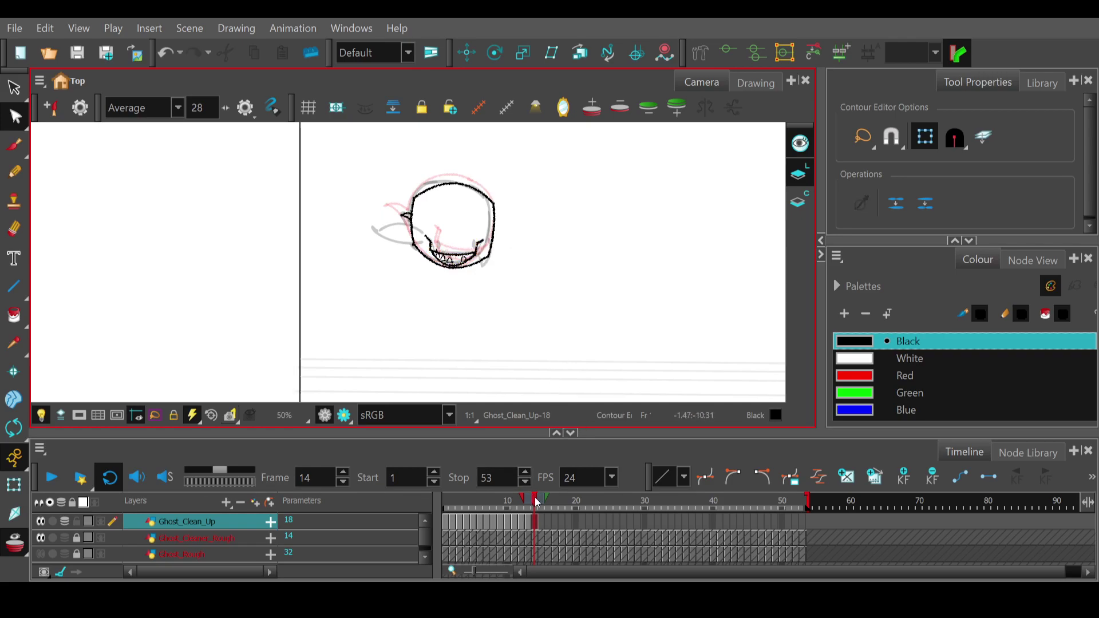
- Return to frame 1 and hide the Ghost_Clean_Up layer
left_click_drag(539, 506, 408, 513)
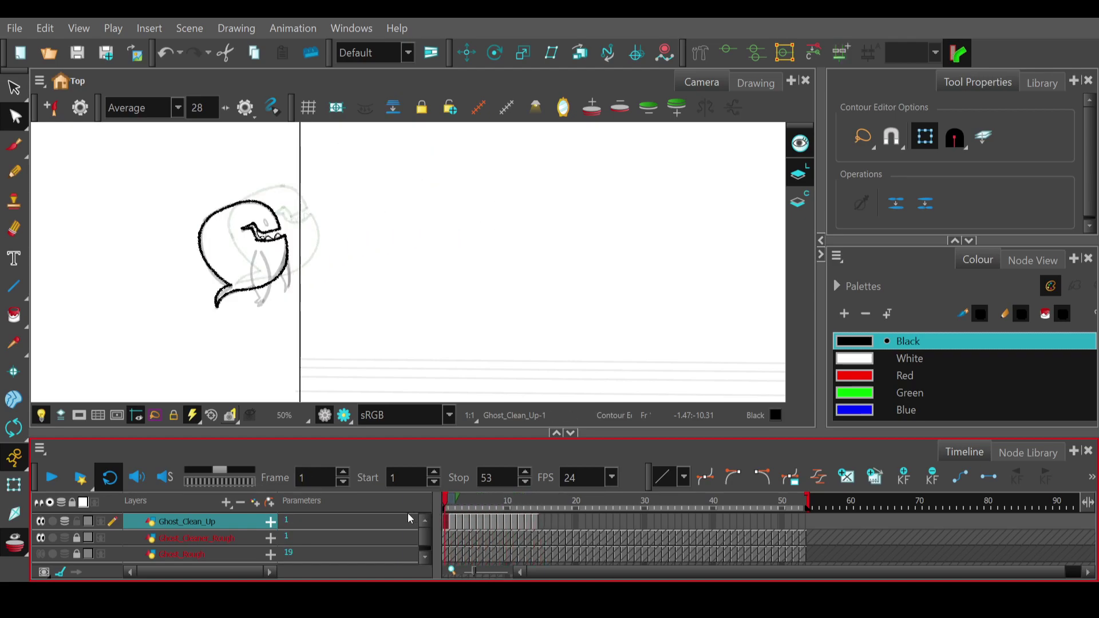
left_click(41, 521)
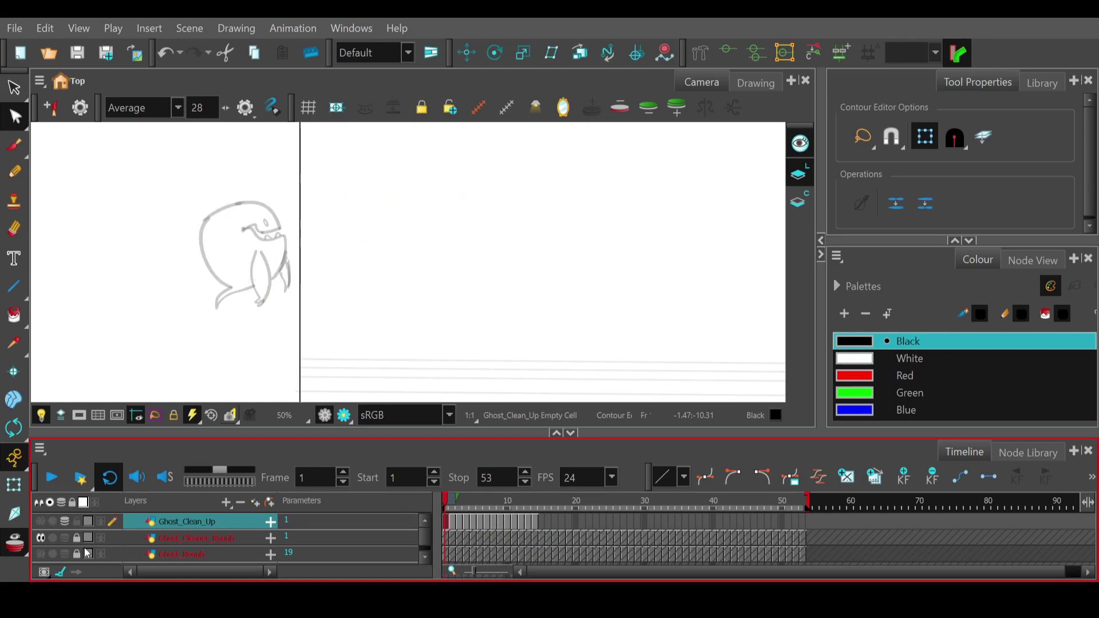
- Raise the opacity of the rough ghost layer beneath Ghost_Clean_Up to 100 and play the animation from frame 1
left_click(102, 538)
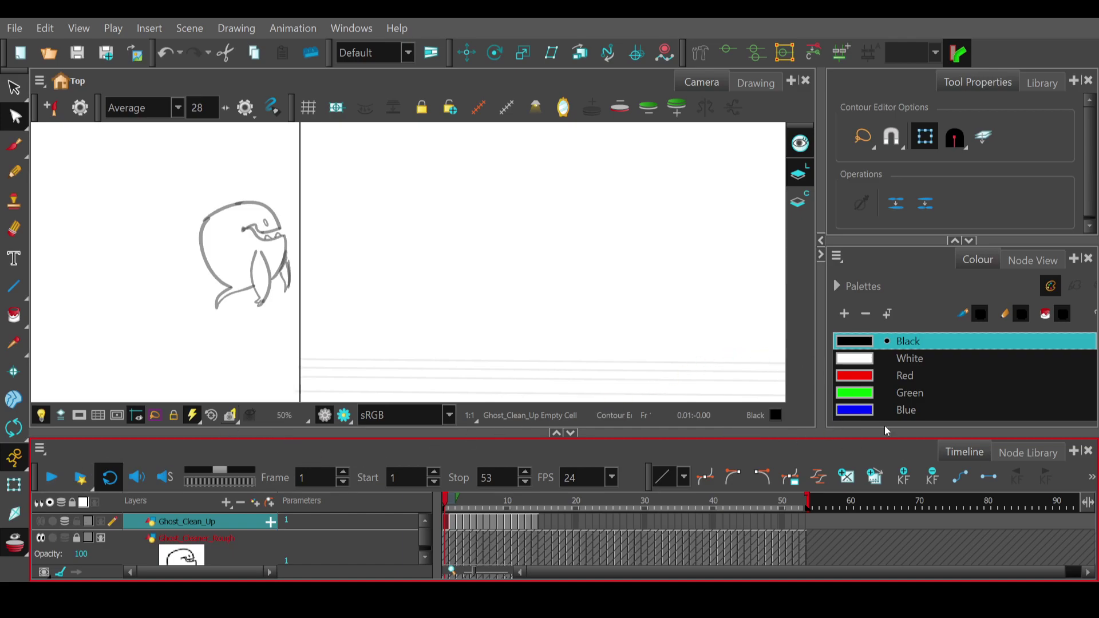
scroll(629, 269, "down", 2)
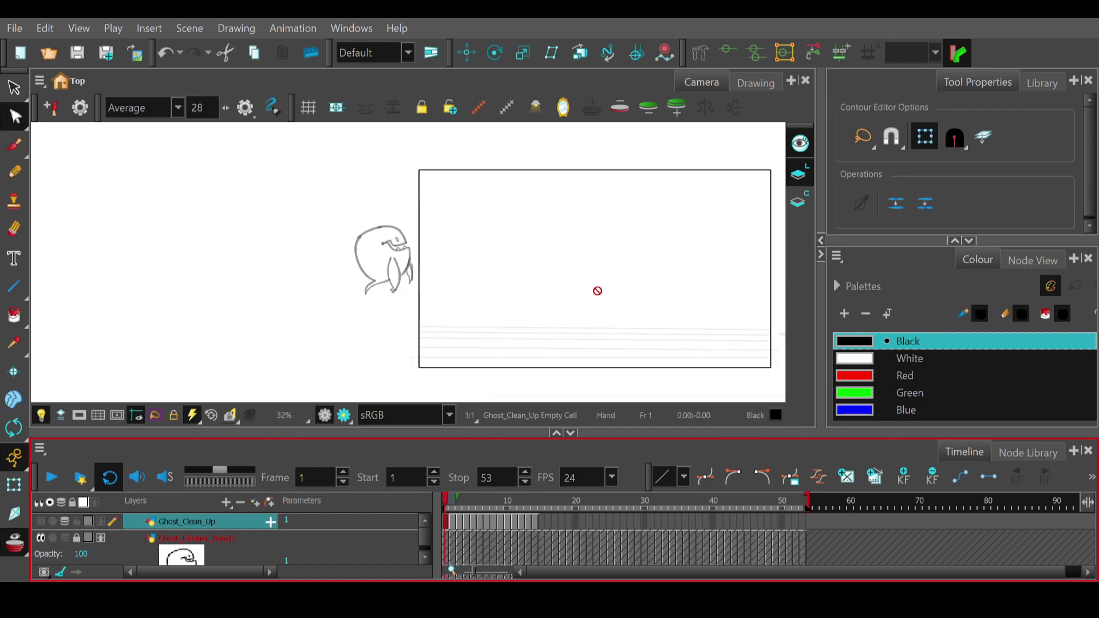
left_click_drag(579, 265, 422, 263)
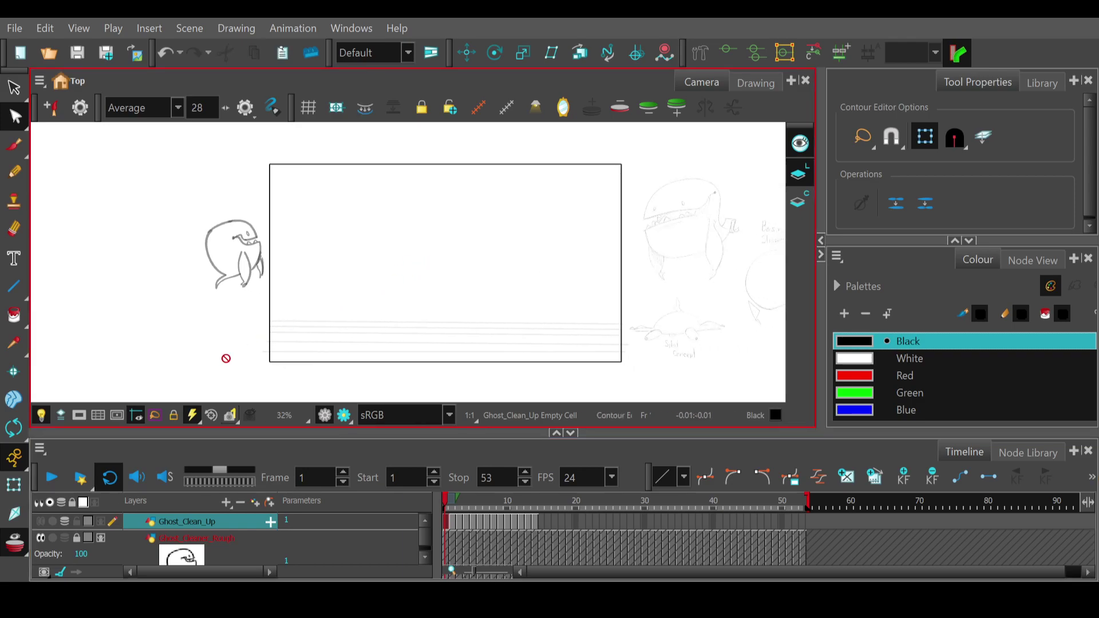
left_click(57, 478)
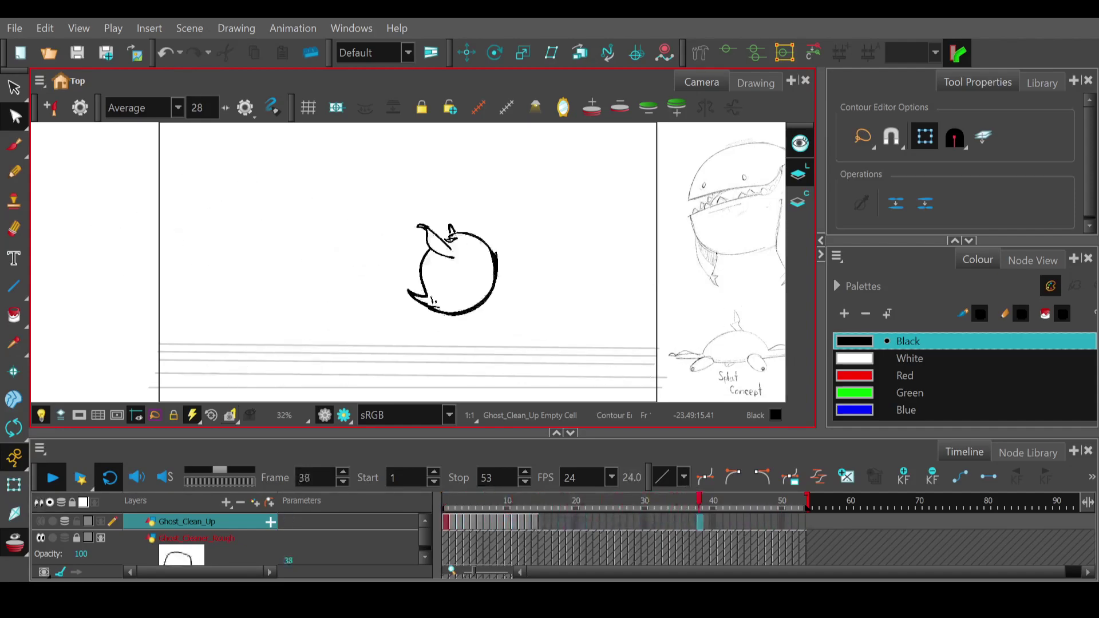
- Set the rough ghost layer's opacity to 28, stop the playback and collapse the layer's details
left_click_drag(77, 558, 74, 559)
left_click(54, 478)
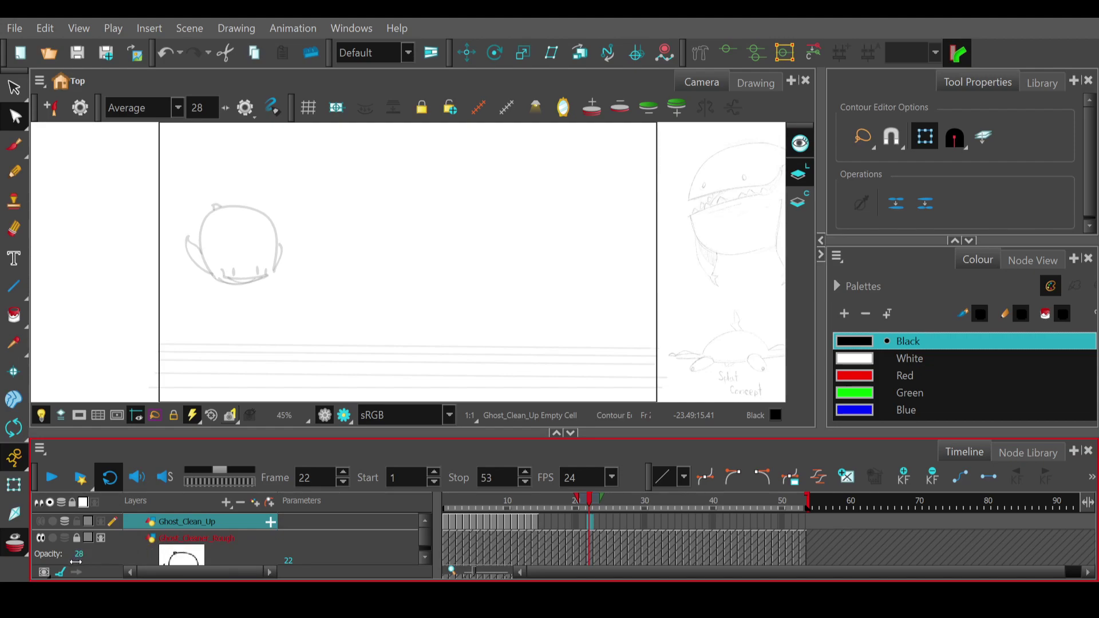
left_click(100, 539)
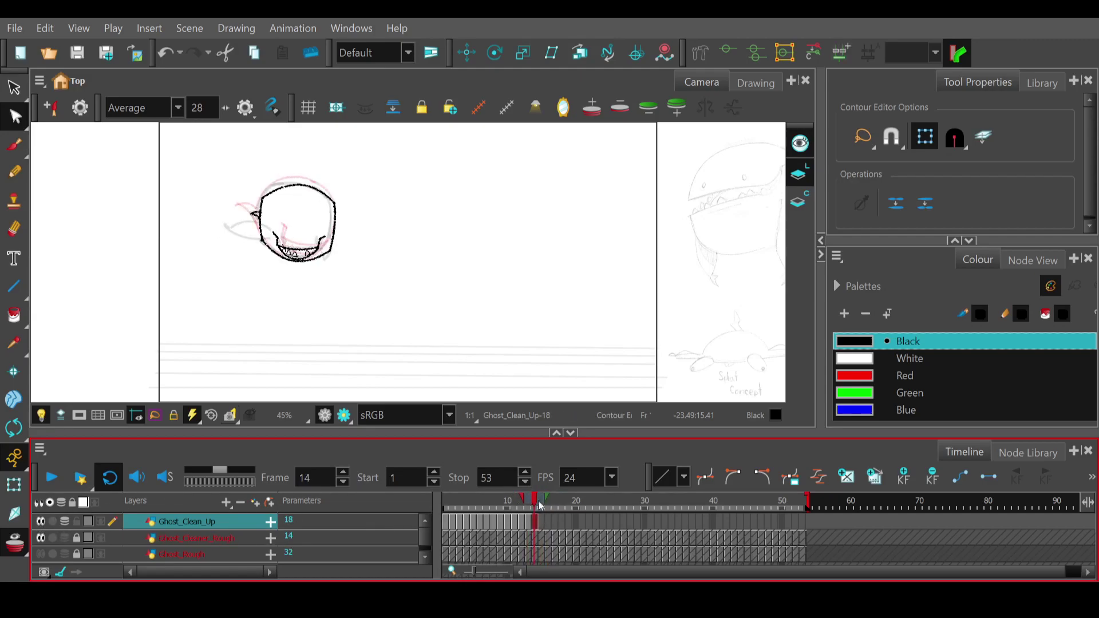
- On frame 15 of Ghost_Clean_Up, trace the ghost's rounded head and open mouth with the Line tool in black charcoal
left_click_drag(536, 502, 542, 504)
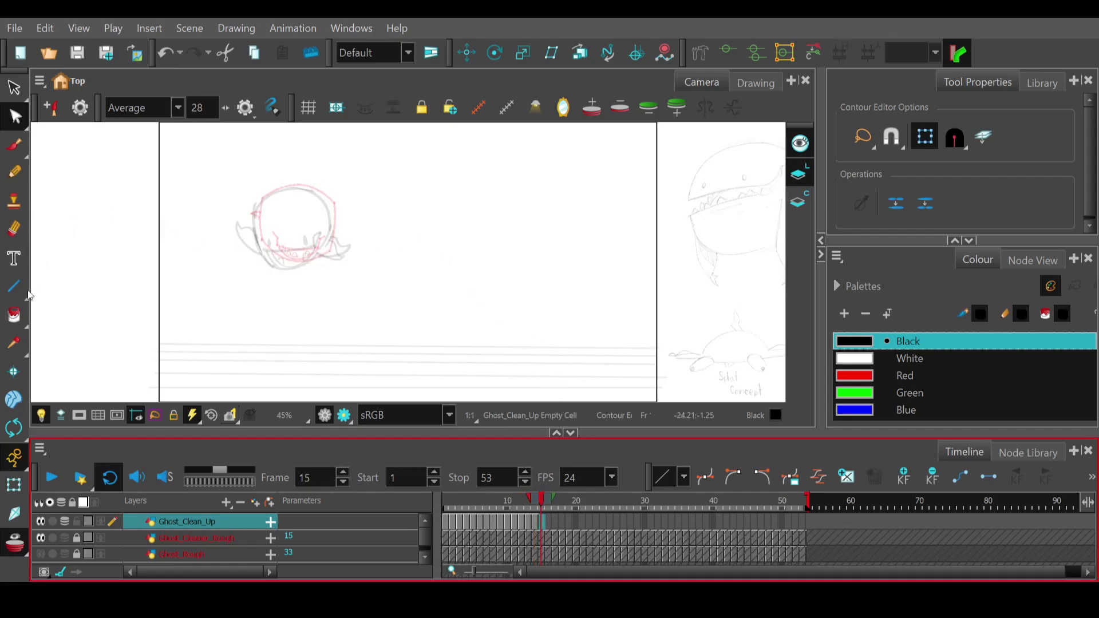
left_click(15, 286)
left_click_drag(263, 252, 310, 250)
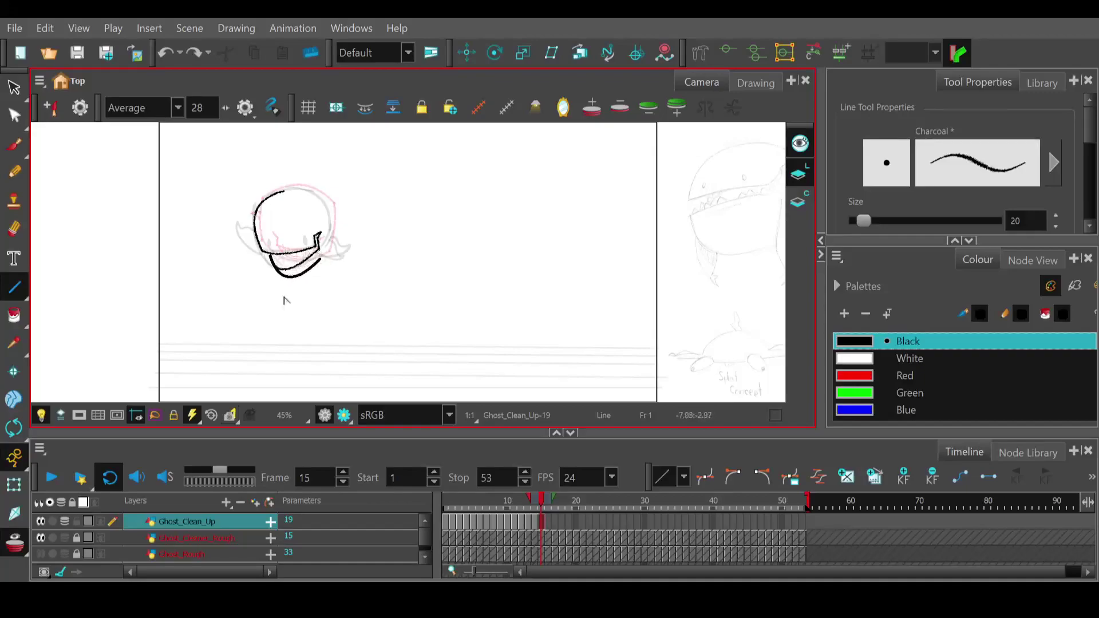
left_click_drag(280, 294, 284, 290)
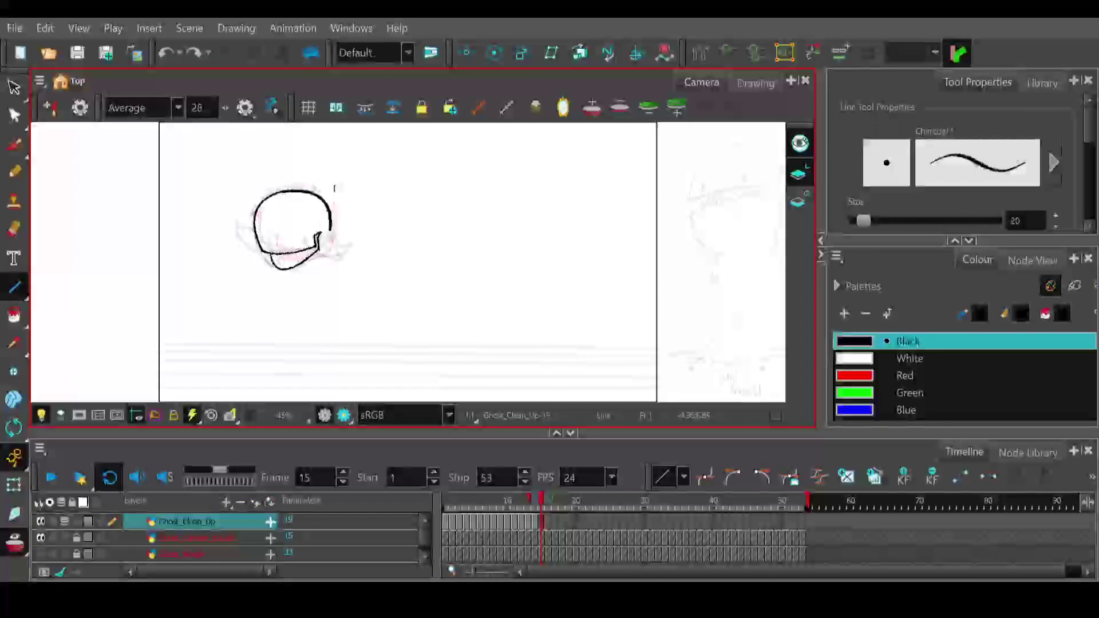
left_click(331, 228)
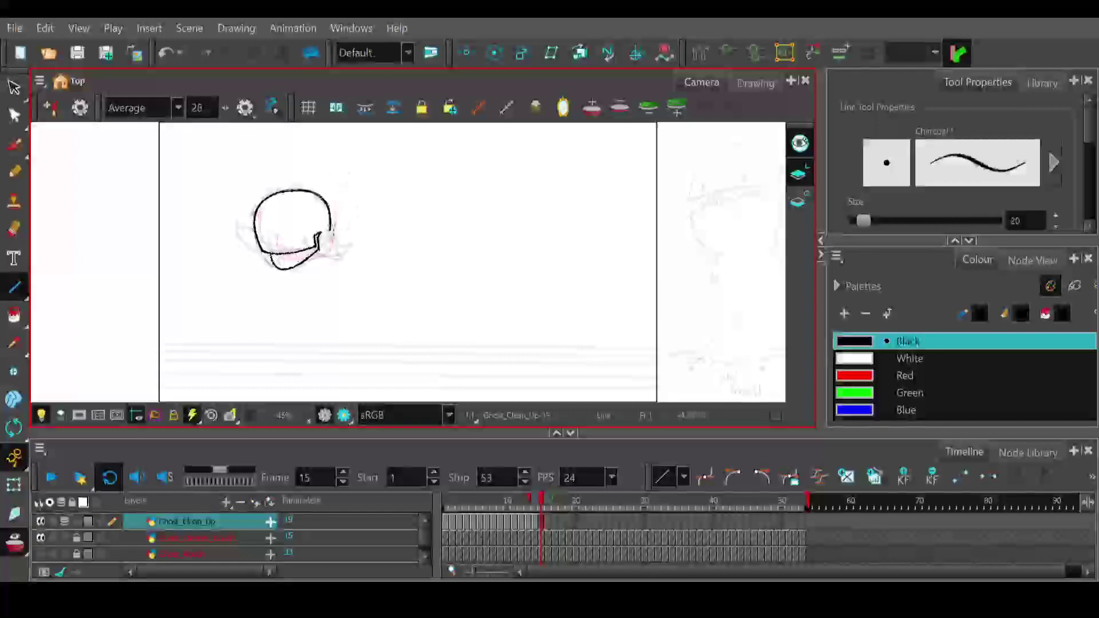
- Draw a jaw line from beneath the mouth up to the right edge of the head, comparing it with frame 14
left_click_drag(280, 272, 328, 255)
key("ctrl+z")
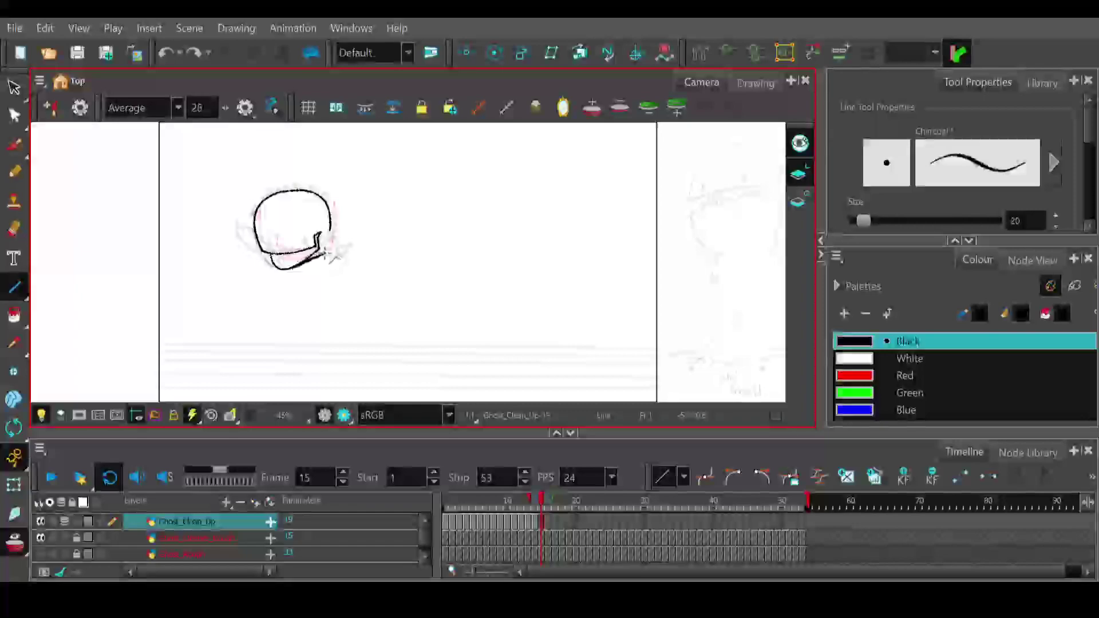
left_click_drag(325, 253, 331, 232)
mouse_move(533, 496)
left_mouse_down()
mouse_move(549, 505)
mouse_move(522, 503)
mouse_move(551, 507)
mouse_move(530, 504)
mouse_move(541, 504)
left_mouse_up()
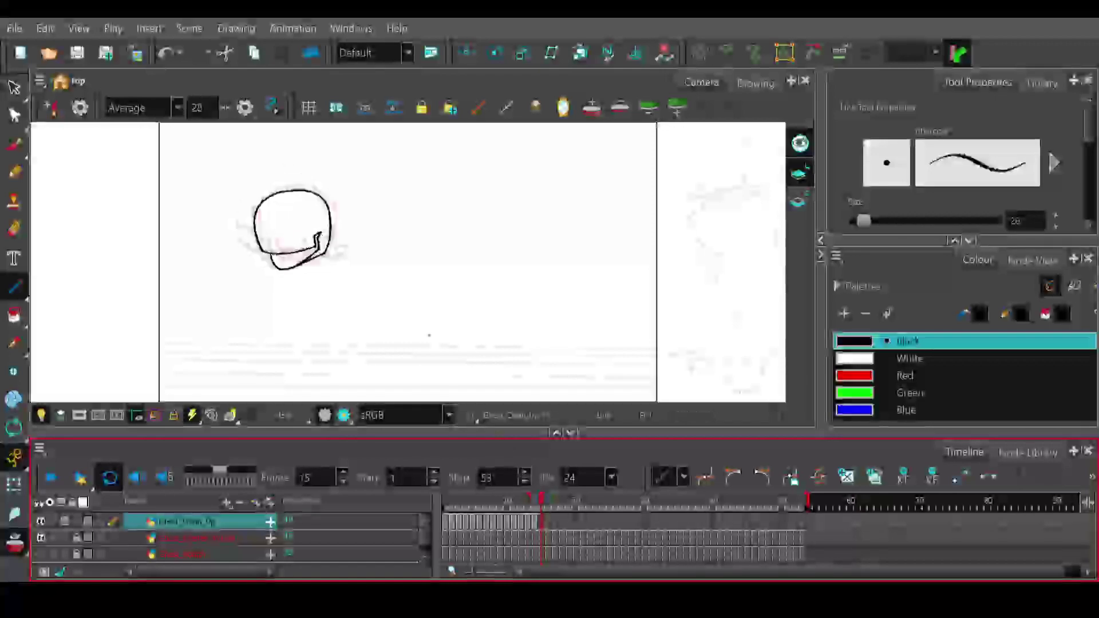
left_click_drag(264, 252, 272, 261)
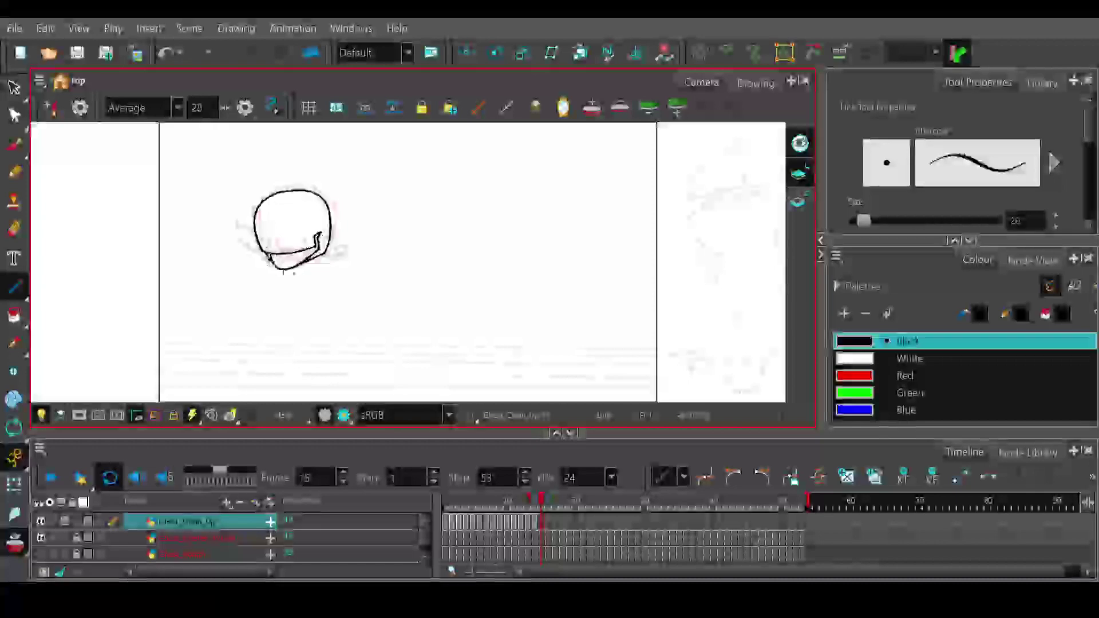
key("ctrl+z")
mouse_move(267, 255)
left_mouse_down()
mouse_move(281, 268)
mouse_move(263, 251)
mouse_move(267, 268)
left_mouse_up()
key("ctrl+z")
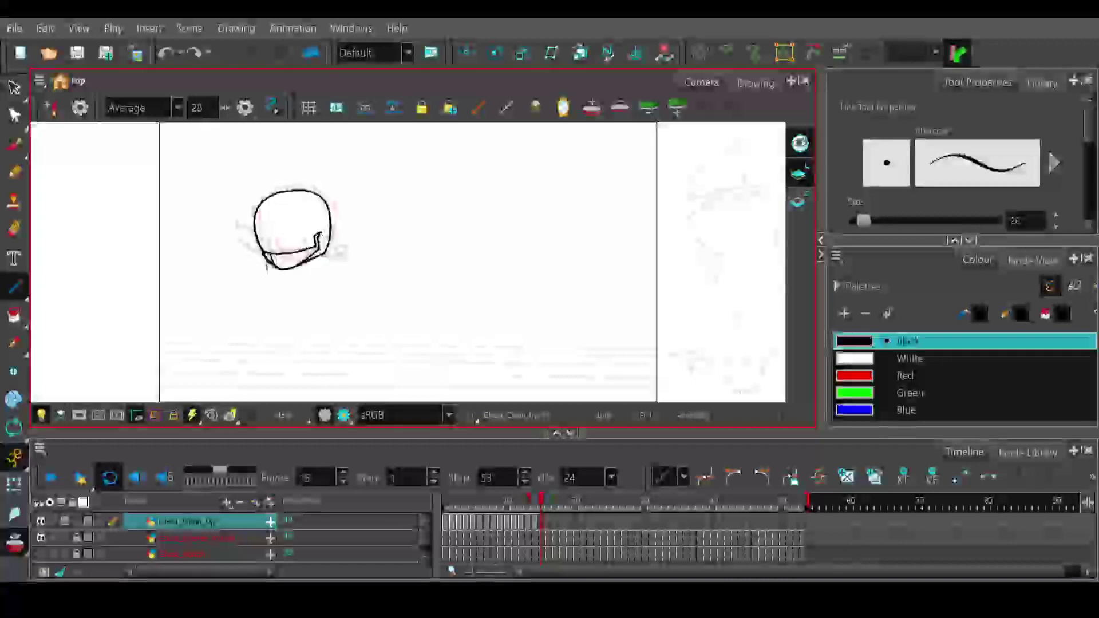
key("ctrl+z")
key("ctrl+z")
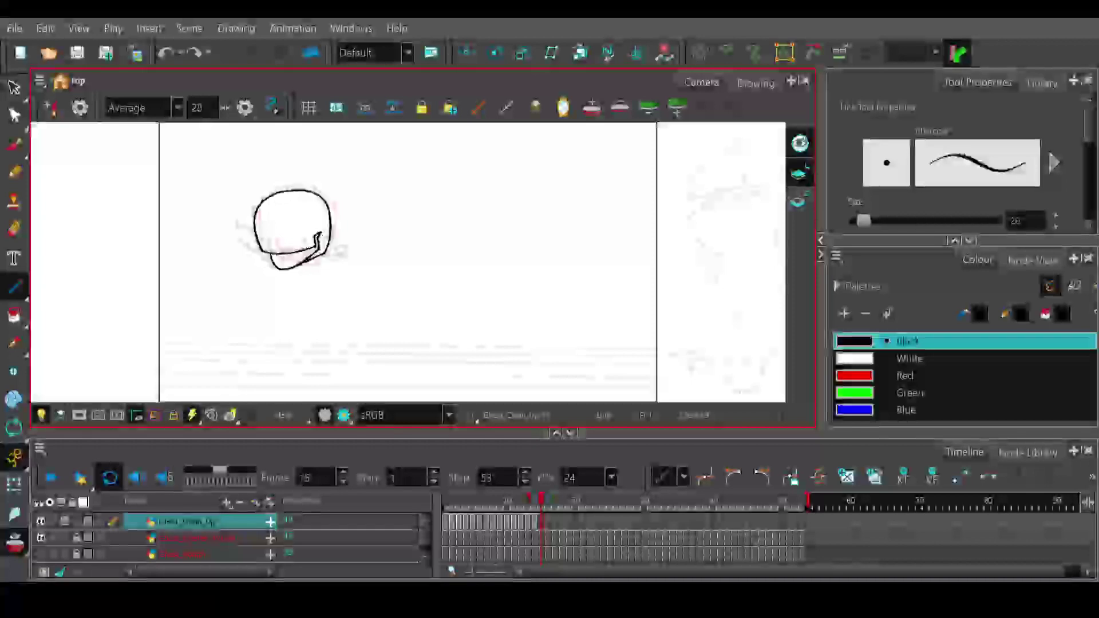
- Pencil small teeth inside the open mouth on frame 15 and compare them with frame 14
left_click(15, 172)
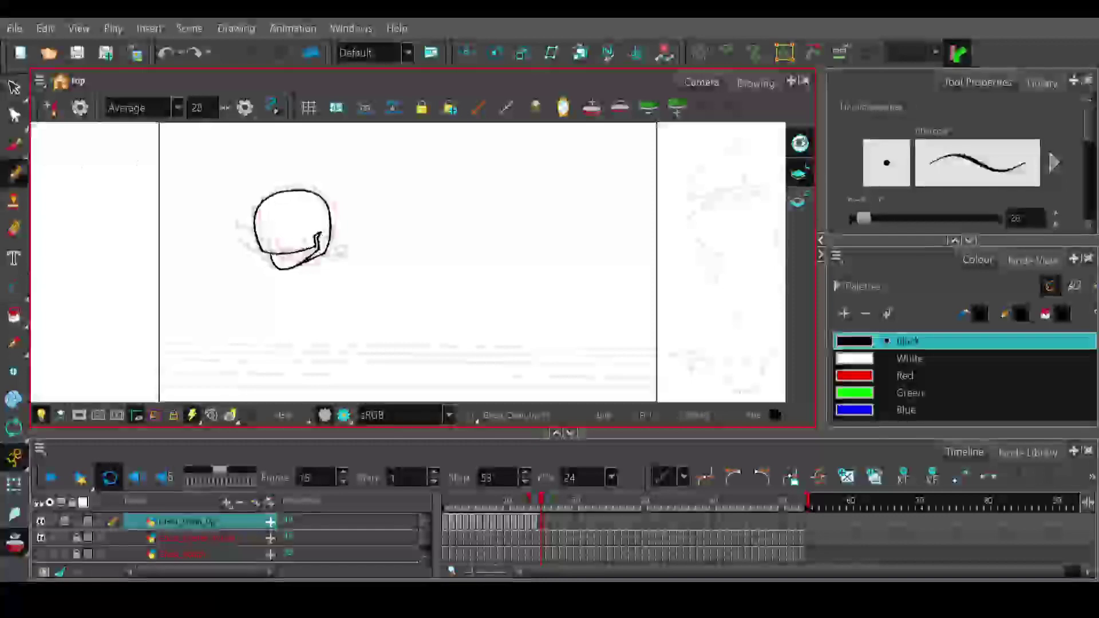
left_click_drag(314, 247, 311, 254)
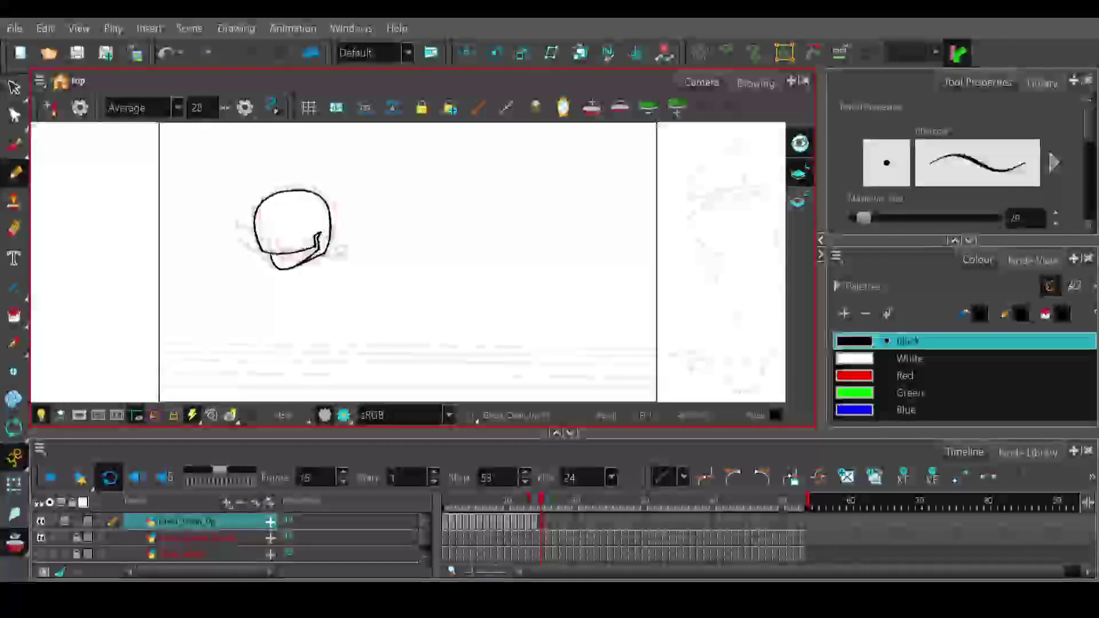
key("ctrl+shift+z")
left_click_drag(277, 264, 312, 252)
mouse_move(538, 501)
left_mouse_down()
mouse_move(551, 502)
mouse_move(499, 503)
mouse_move(541, 504)
left_mouse_up()
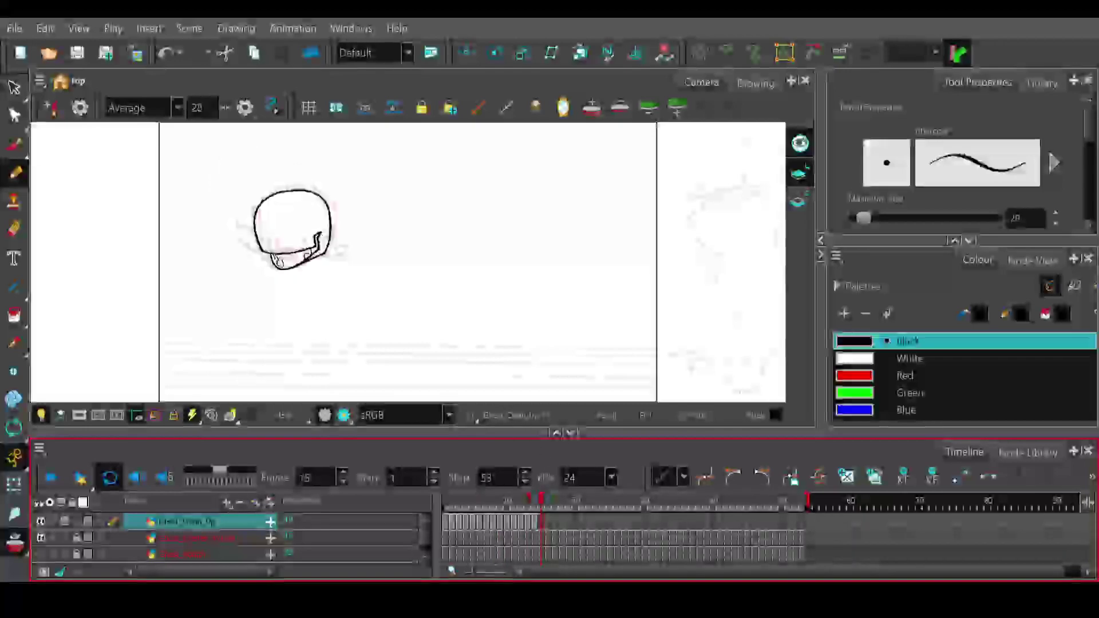
- Replace the jaw line with a wider curve hooking onto the head's right edge, then check it against the neighbouring frames
left_click(314, 258)
left_click_drag(297, 271, 329, 251)
key("ctrl+z")
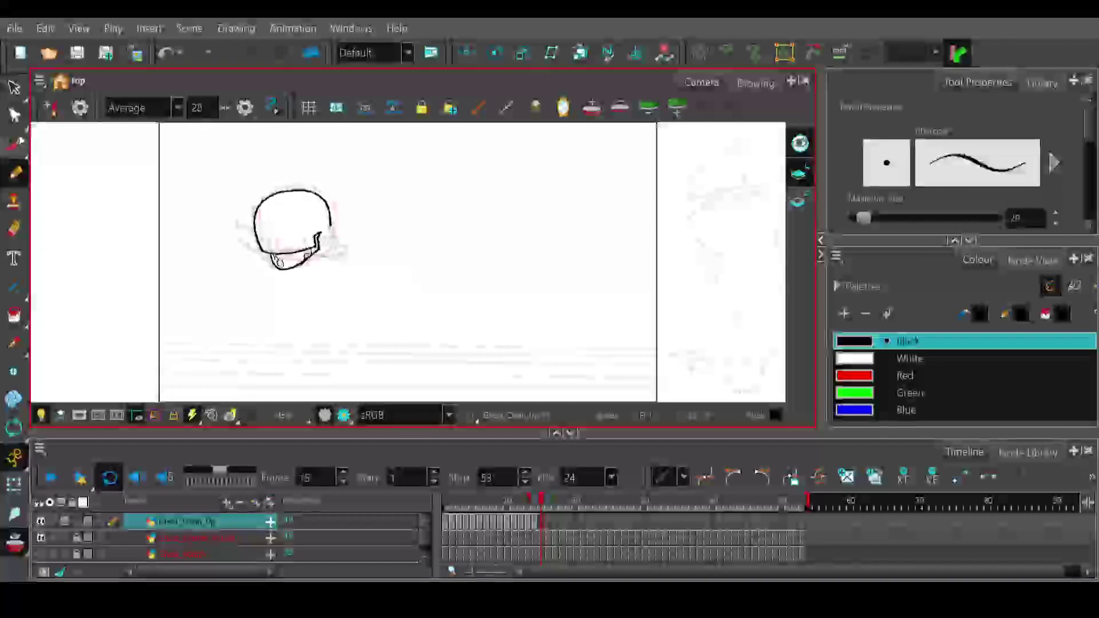
left_click(13, 288)
mouse_move(280, 269)
left_mouse_down()
mouse_move(330, 275)
mouse_move(319, 279)
mouse_move(335, 248)
mouse_move(304, 284)
mouse_move(337, 233)
mouse_move(345, 244)
mouse_move(332, 235)
mouse_move(335, 250)
mouse_move(335, 232)
mouse_move(343, 240)
left_mouse_up()
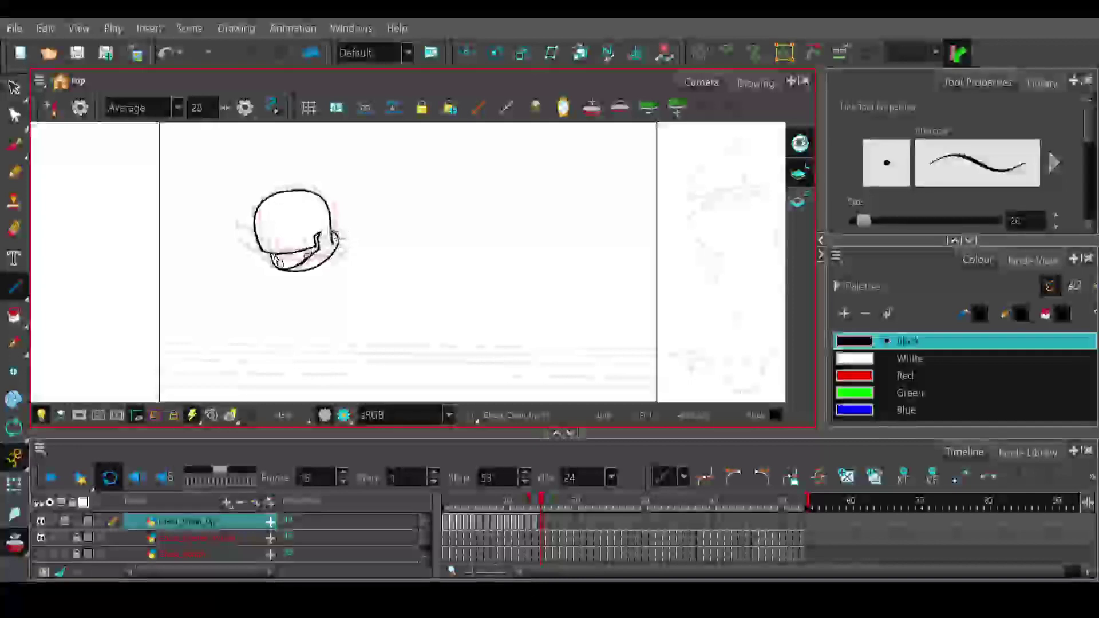
key("ctrl+z")
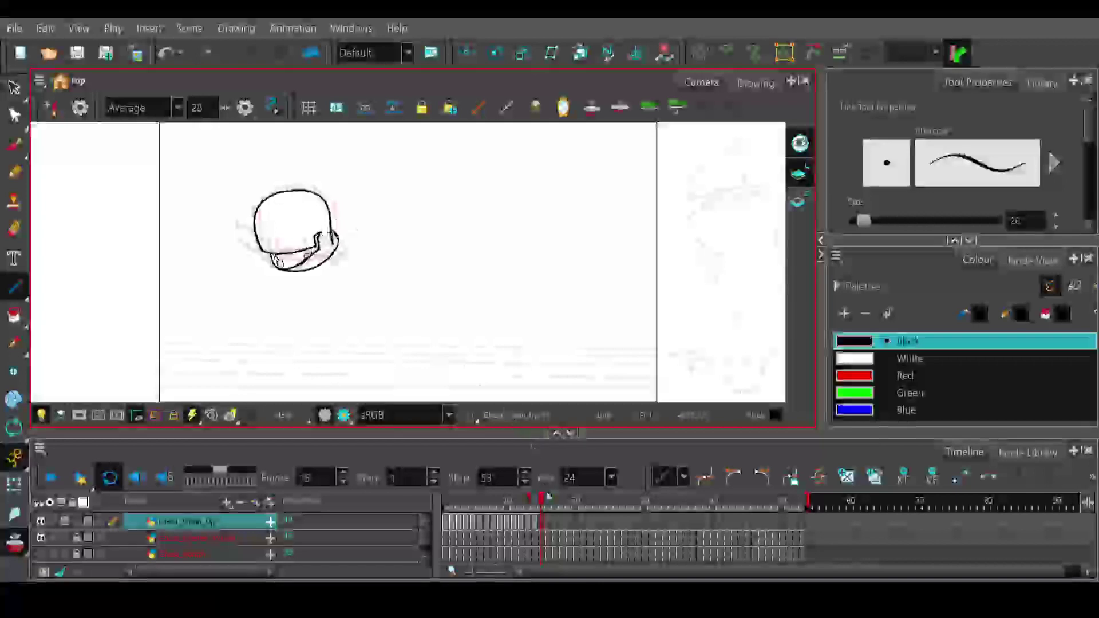
left_click(536, 505)
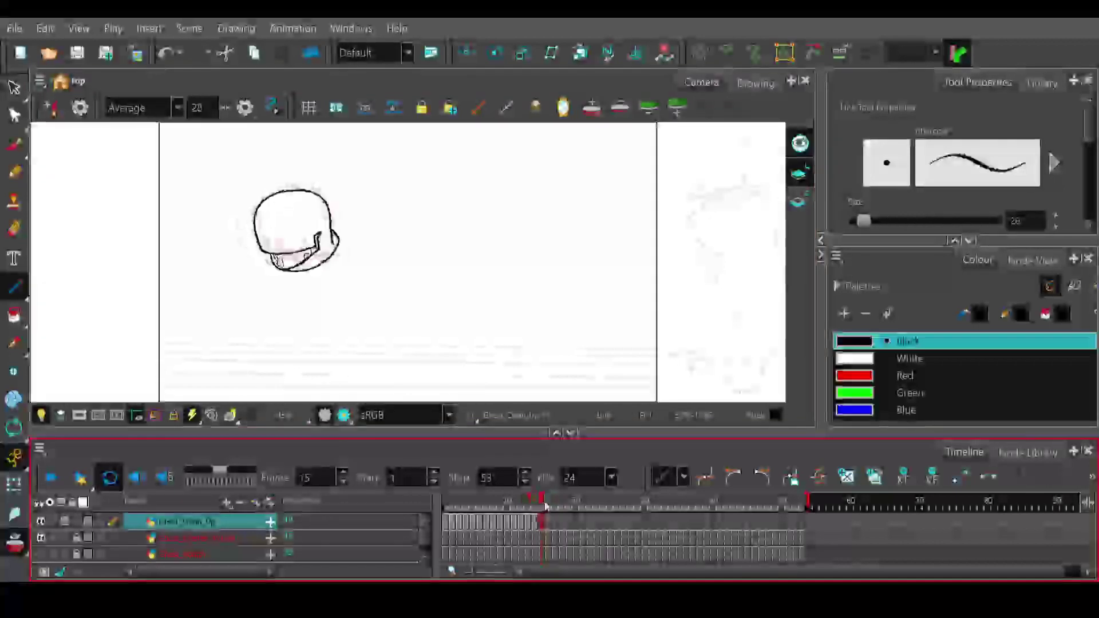
left_click(548, 505)
left_click_drag(548, 504, 543, 507)
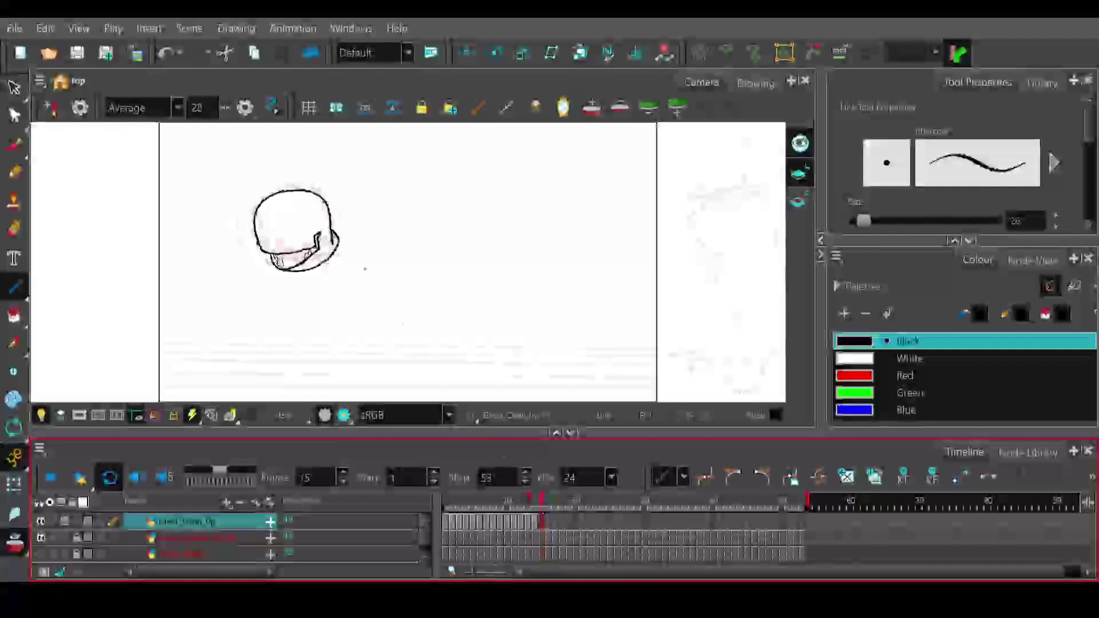
left_click(14, 116)
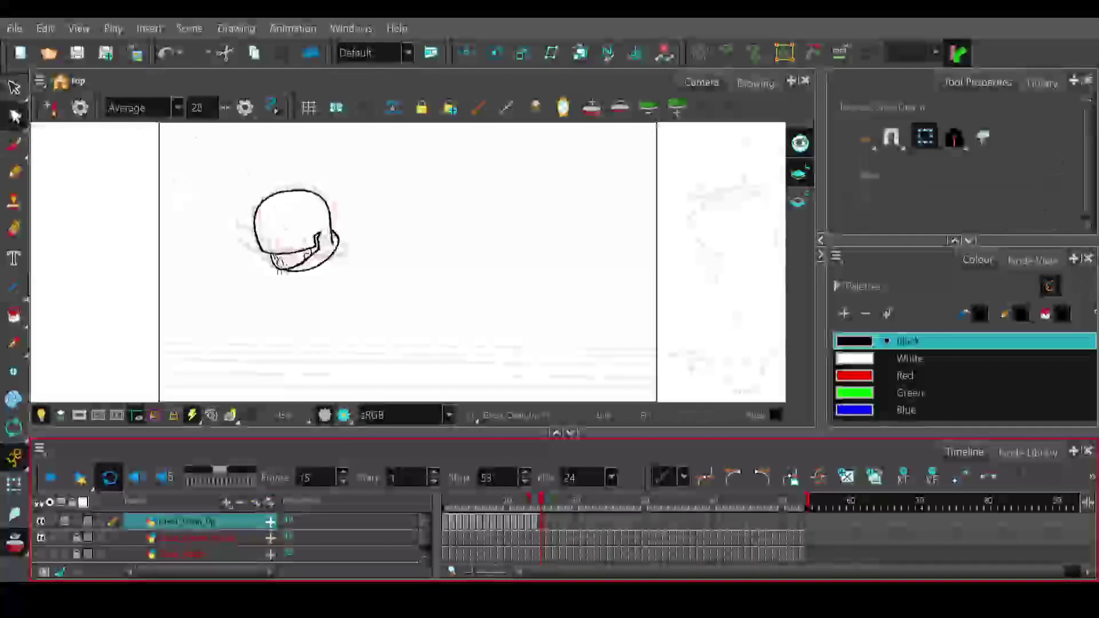
left_click(281, 264)
left_click(278, 263, "shift")
left_click(279, 265, "shift")
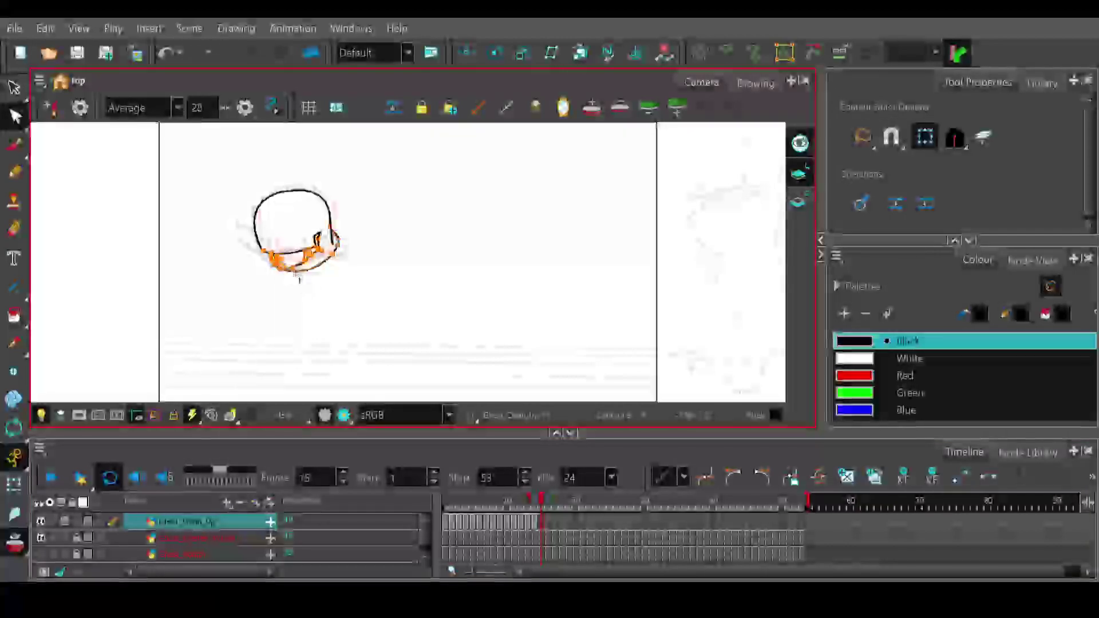
key("ctrl+z")
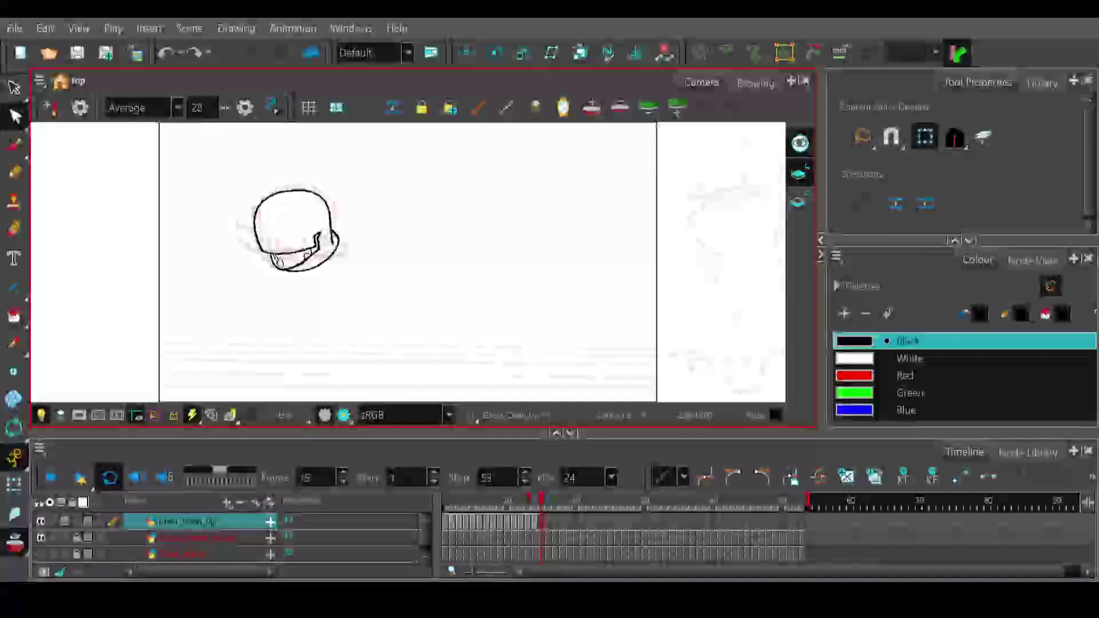
- Remove the mouth's lower line and all the teeth from the frame 15 drawing, keeping the head and jaw curve
mouse_move(542, 501)
left_mouse_down()
mouse_move(512, 503)
mouse_move(543, 504)
left_mouse_up()
key("comma")
left_click(355, 299)
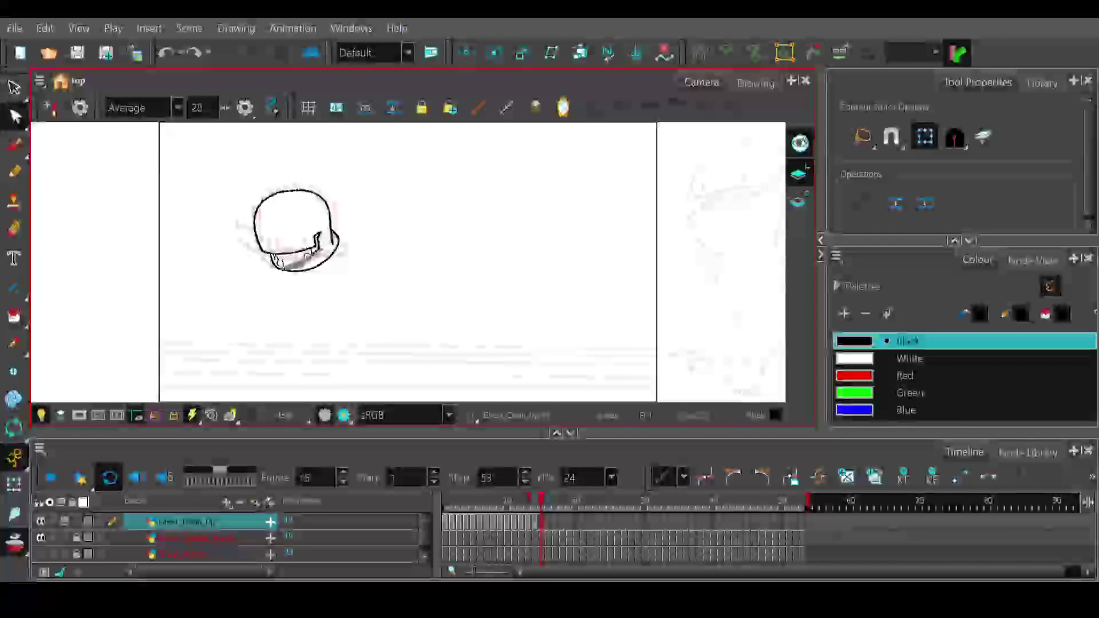
left_click_drag(309, 255, 278, 267)
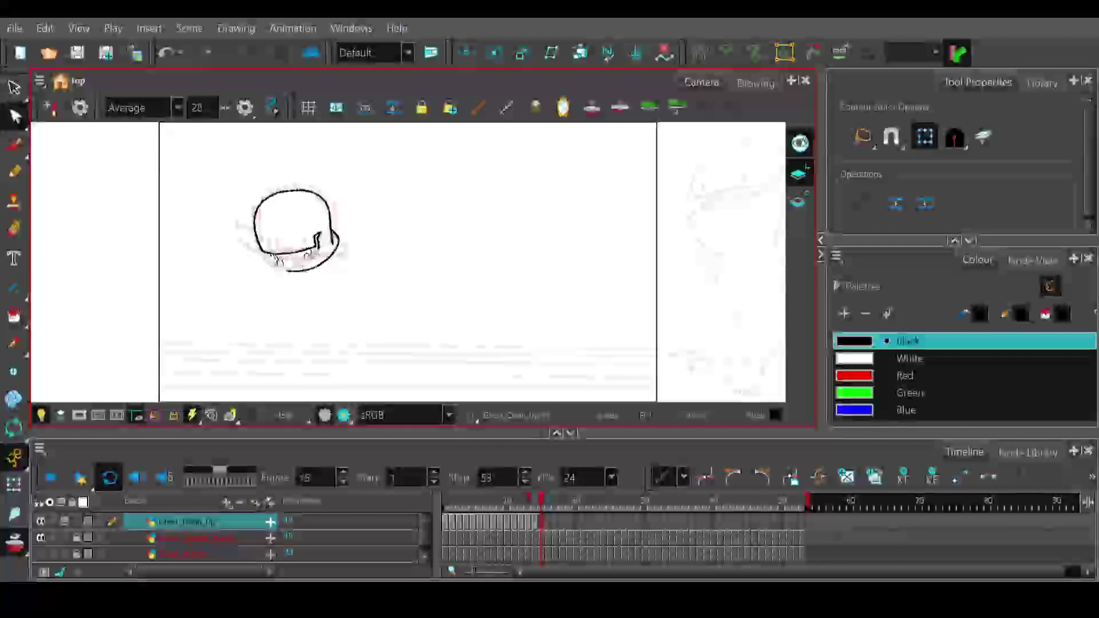
left_click(276, 257)
left_click(277, 262)
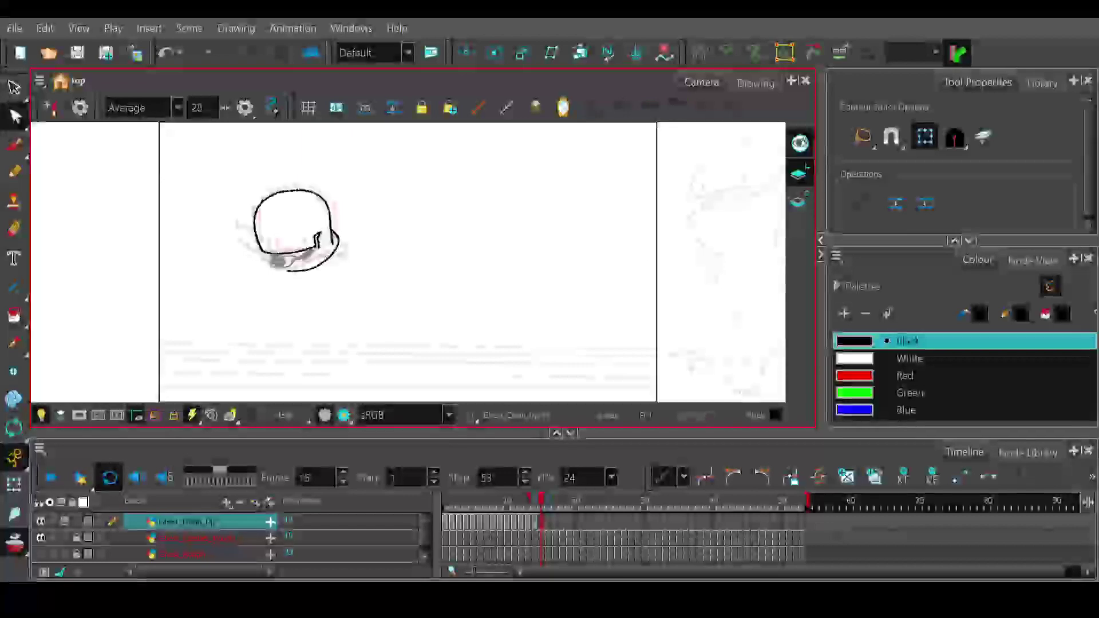
left_click_drag(278, 261, 312, 255)
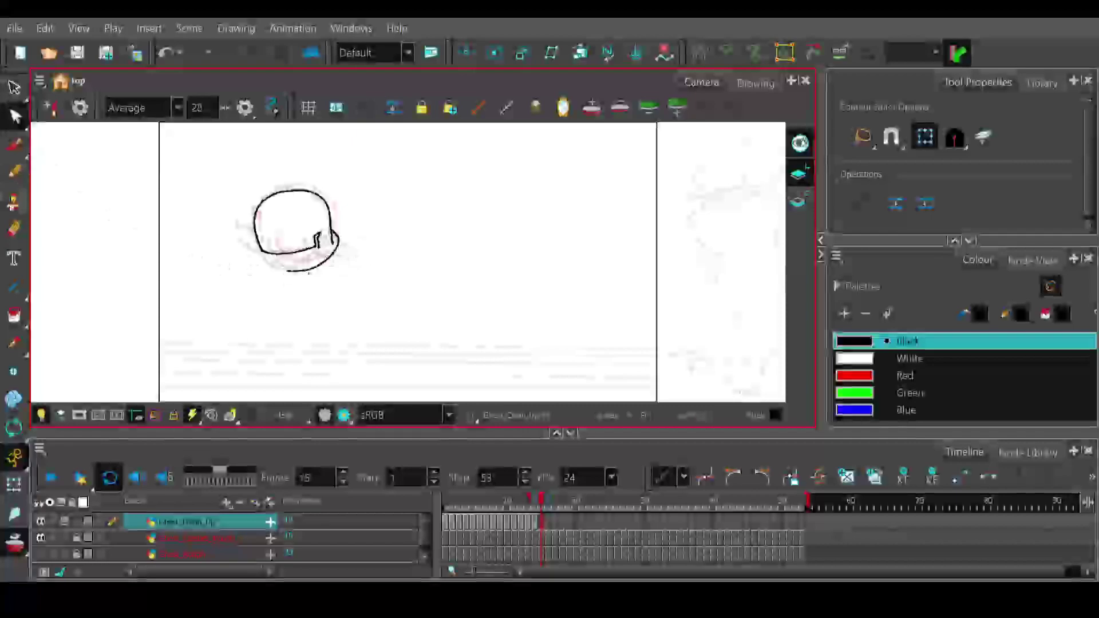
- Redraw a narrower lower mouth edge with the Line tool, close its left end, and compare it with frame 14
left_click(15, 288)
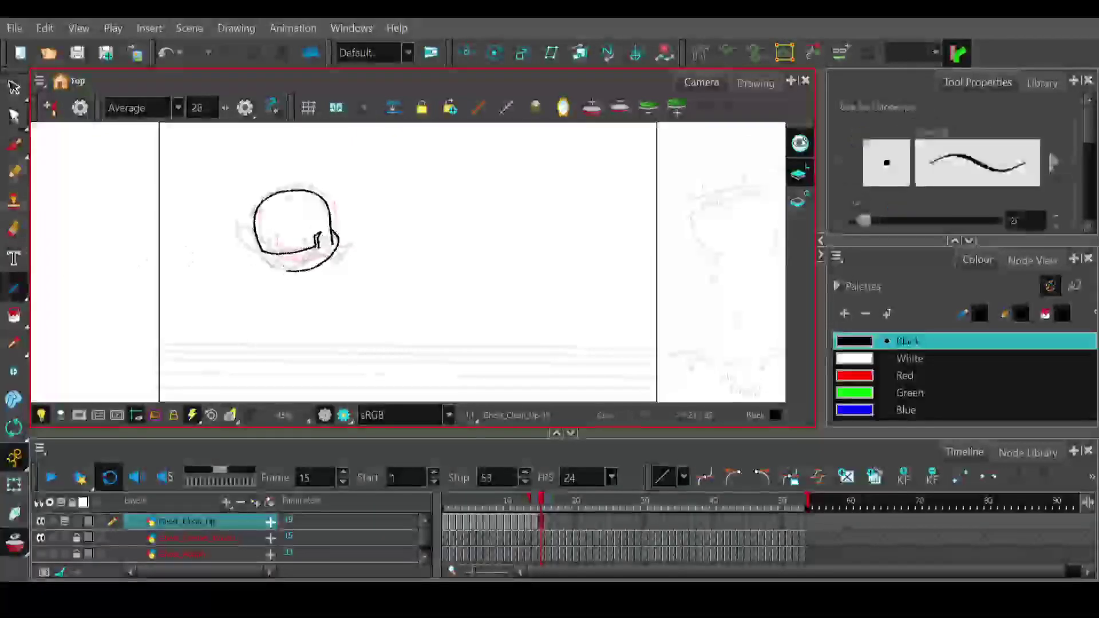
mouse_move(319, 247)
left_mouse_down()
mouse_move(280, 263)
mouse_move(298, 271)
left_mouse_up()
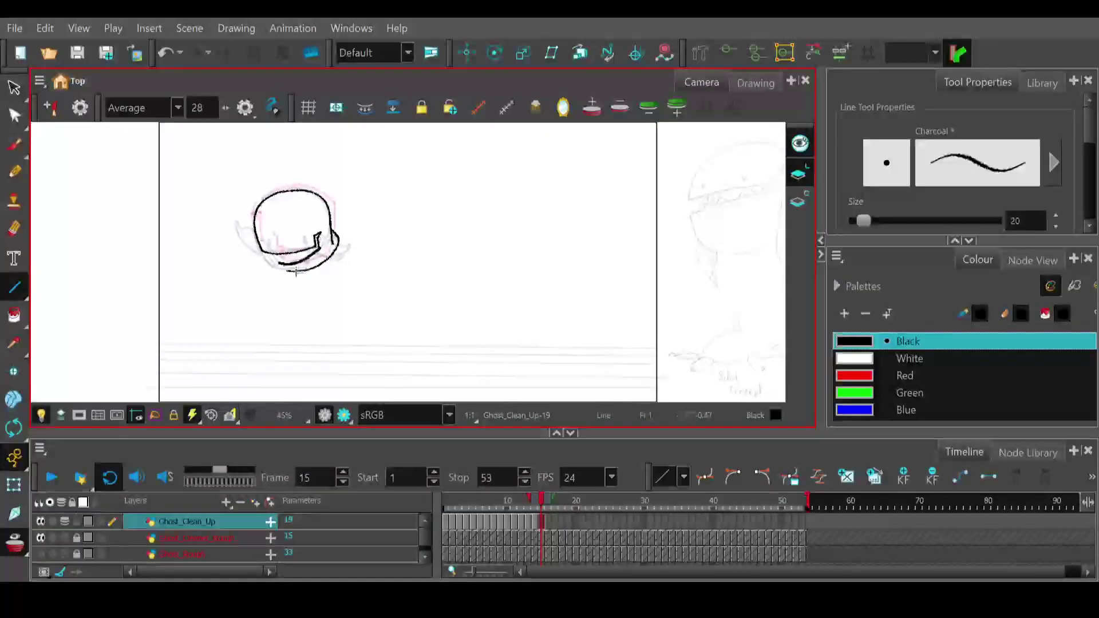
left_click_drag(281, 265, 278, 257)
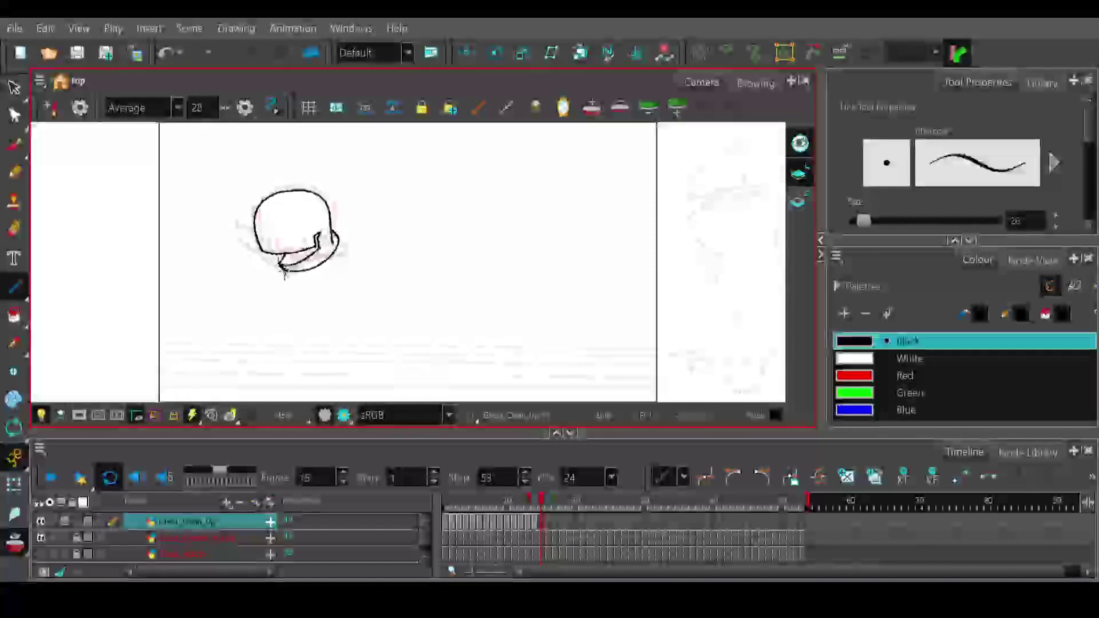
key("ctrl+z")
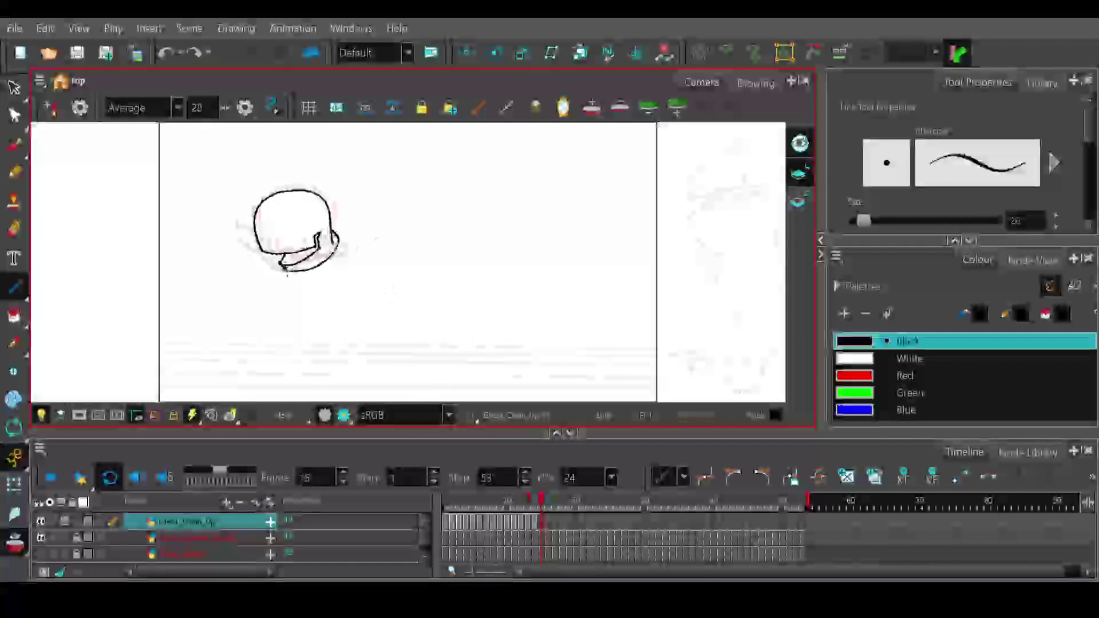
left_click_drag(348, 298, 354, 299)
left_click(541, 509)
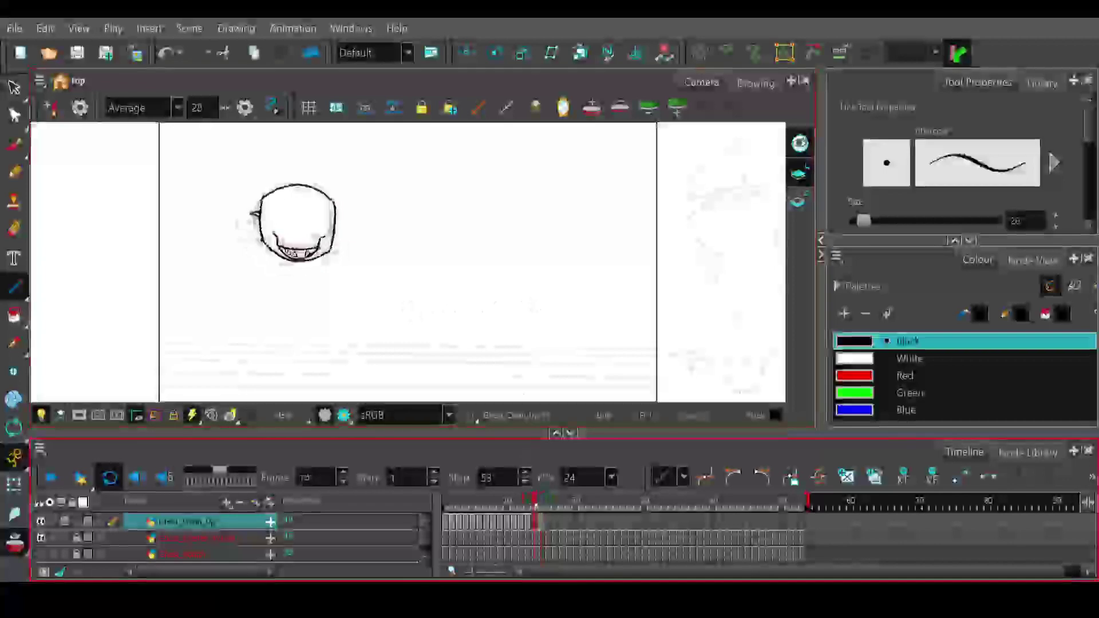
- Compare frame 15 with frame 14, and erase the lower jaw curve from the frame 15 drawing
left_click(534, 501)
left_click(532, 500)
left_click(542, 501)
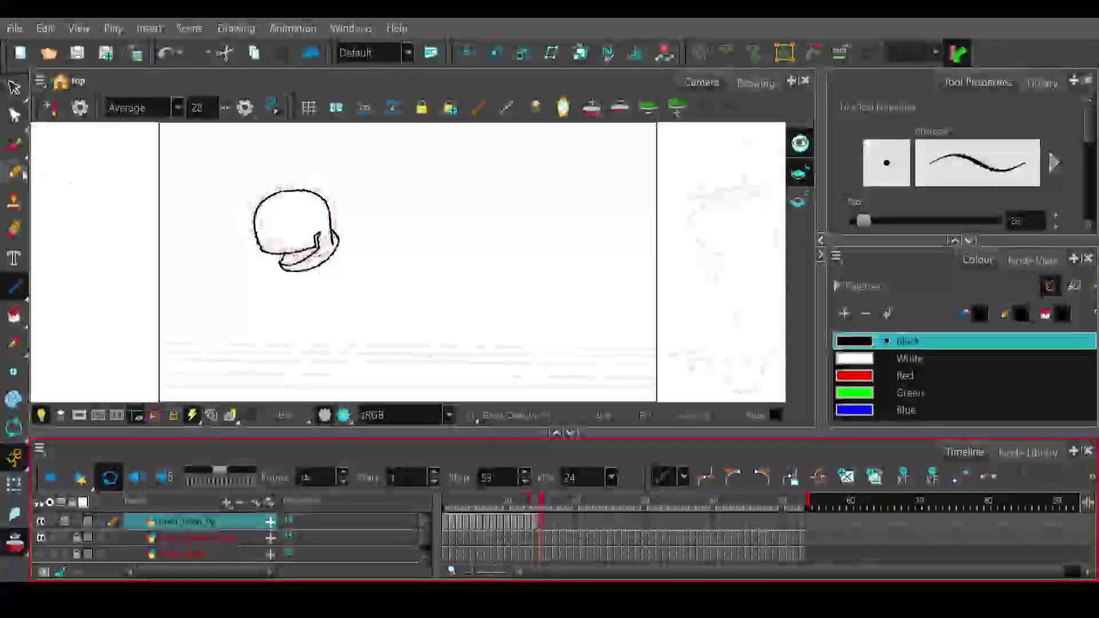
key("e")
mouse_move(316, 263)
left_mouse_down()
mouse_move(292, 276)
mouse_move(335, 252)
left_mouse_up()
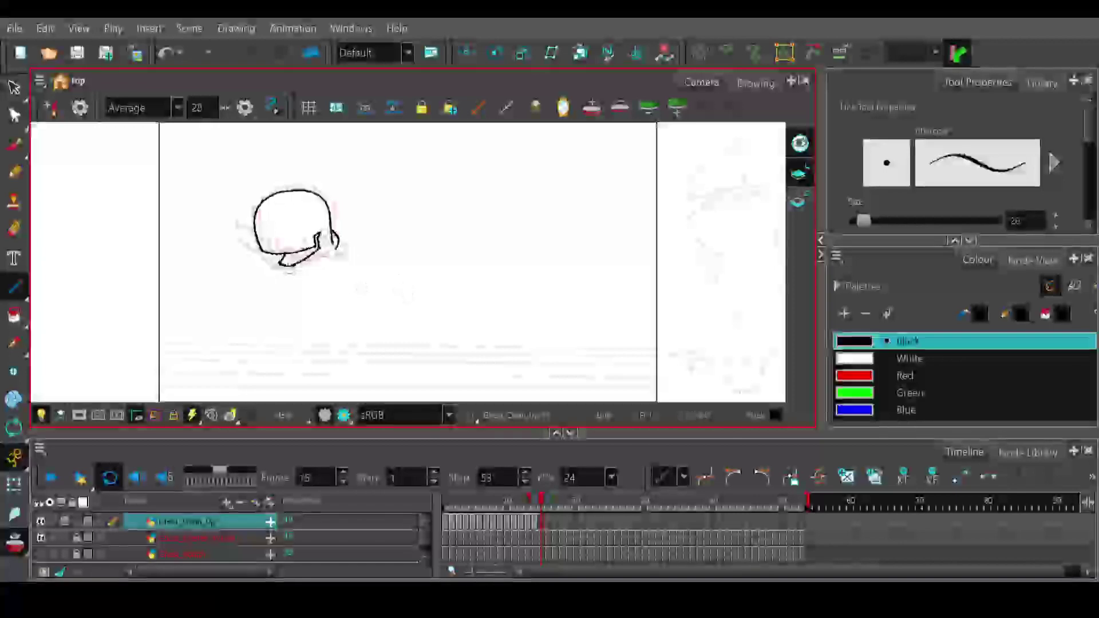
- Redraw the frame 15 jaw with the Line tool as a curve from the mouth's left end up to the hook on the head's right edge
left_click(541, 507)
mouse_move(541, 507)
left_mouse_down()
mouse_move(522, 508)
mouse_move(541, 507)
left_mouse_up()
left_click(270, 260)
left_click_drag(268, 254, 335, 247)
left_click_drag(270, 256, 334, 254)
mouse_move(291, 295)
left_mouse_down()
mouse_move(270, 271)
mouse_move(279, 265)
left_mouse_up()
key("ctrl+z")
mouse_move(278, 261)
left_mouse_down()
mouse_move(297, 280)
mouse_move(283, 278)
left_mouse_up()
mouse_move(320, 266)
left_mouse_down()
mouse_move(310, 289)
mouse_move(337, 255)
mouse_move(303, 298)
mouse_move(302, 281)
left_mouse_up()
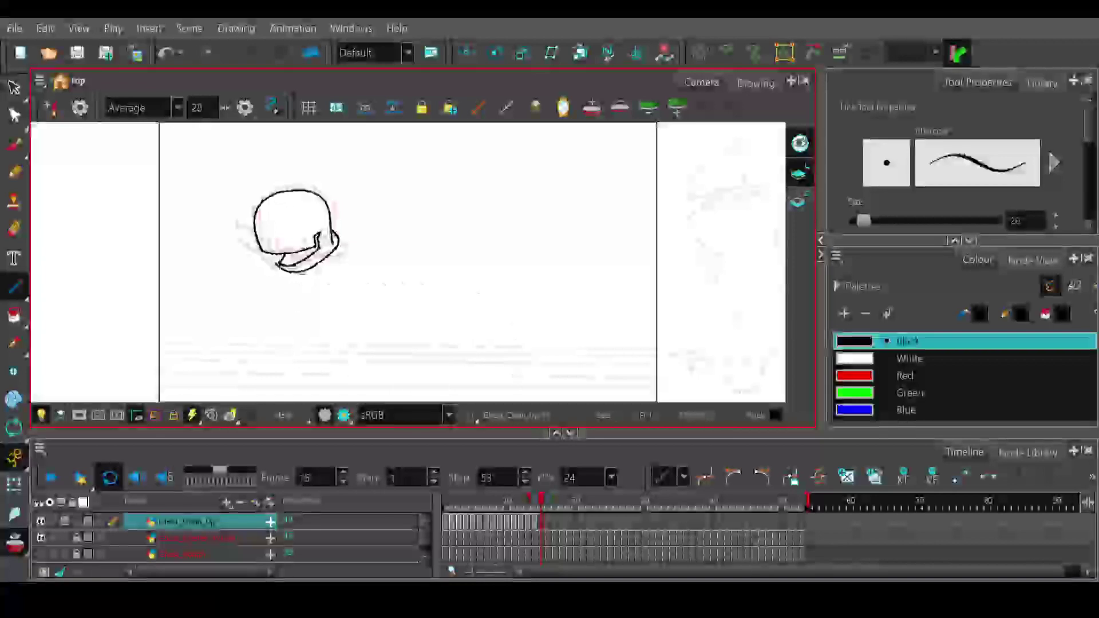
- Pencil small pointed teeth inside the open mouth on frame 15 and check them against the neighbouring frames
left_click(14, 172)
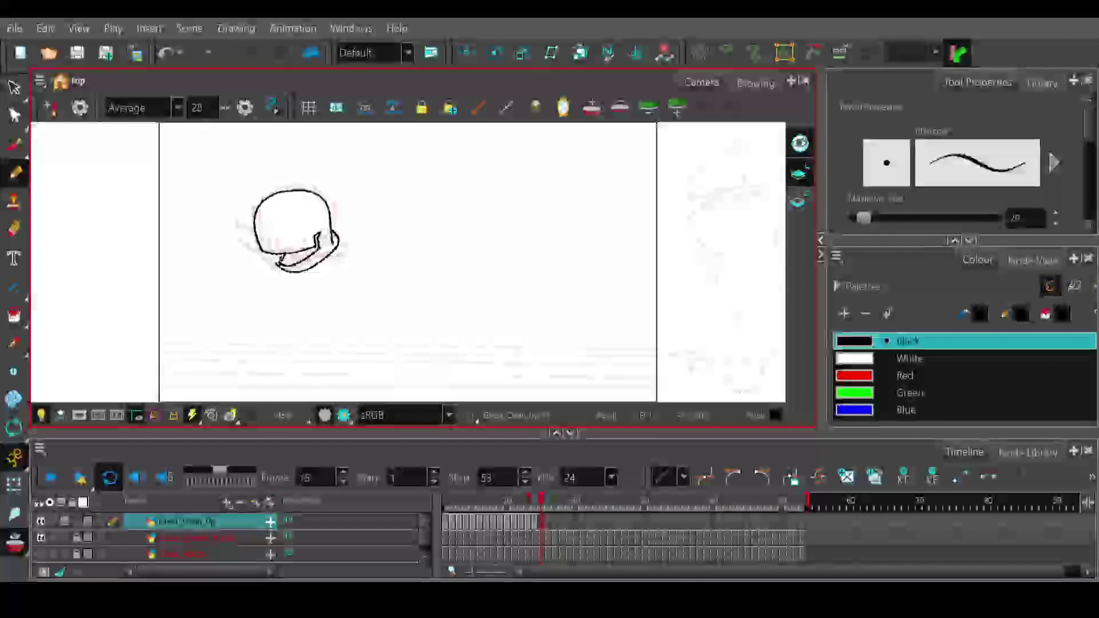
key("ctrl+z")
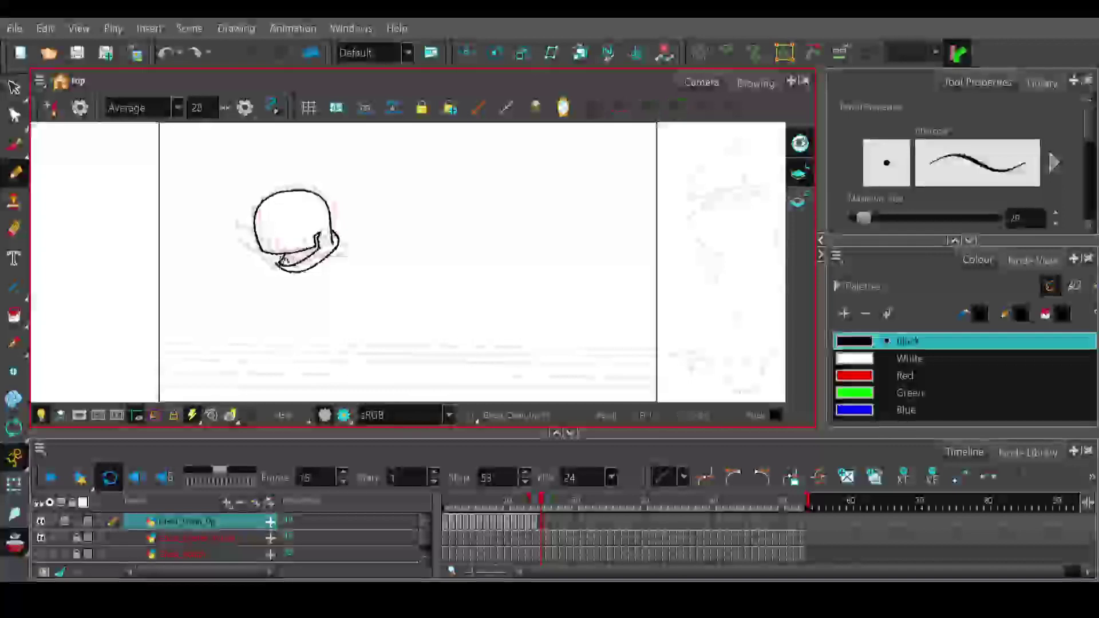
key("ctrl+shift+z")
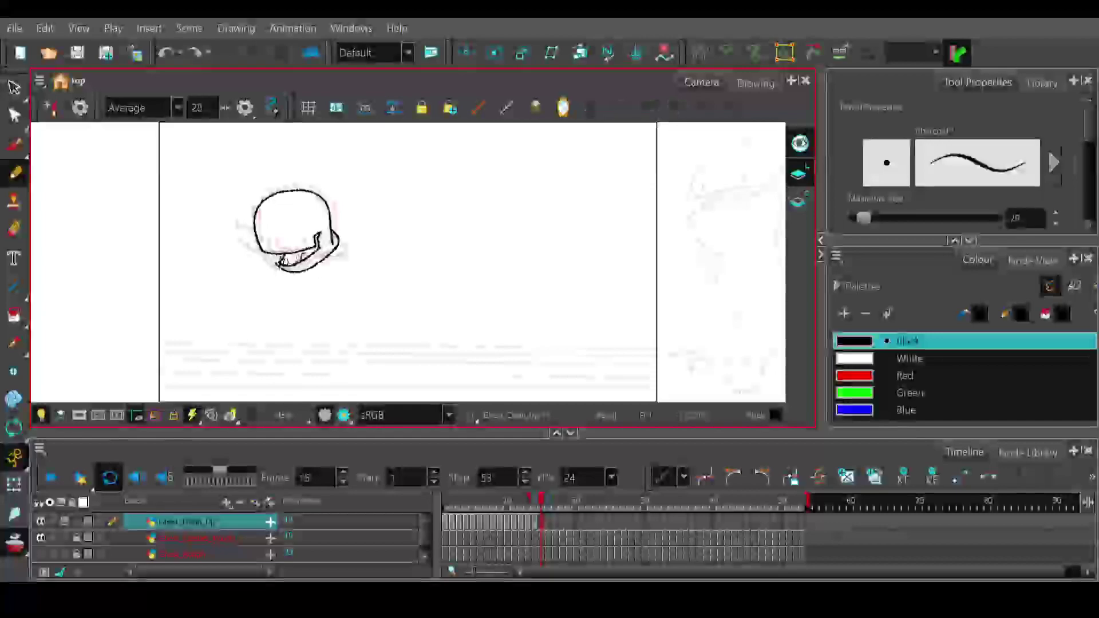
left_click_drag(310, 248, 312, 256)
key("ctrl+z")
mouse_move(544, 506)
left_mouse_down()
mouse_move(462, 507)
mouse_move(552, 508)
mouse_move(543, 510)
left_mouse_up()
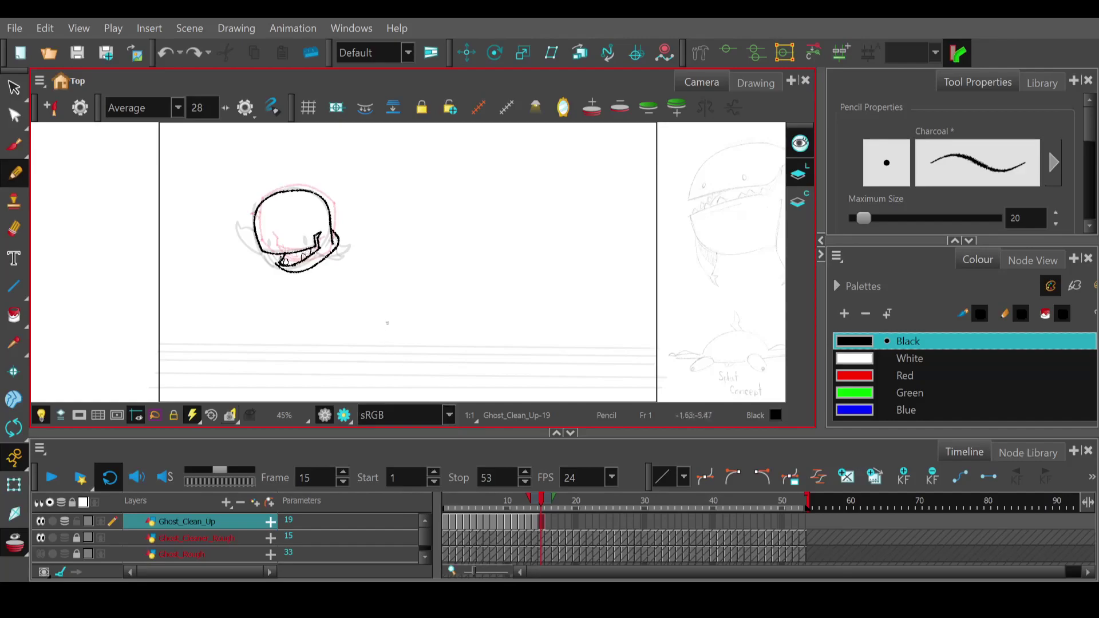
left_click_drag(542, 502, 544, 502)
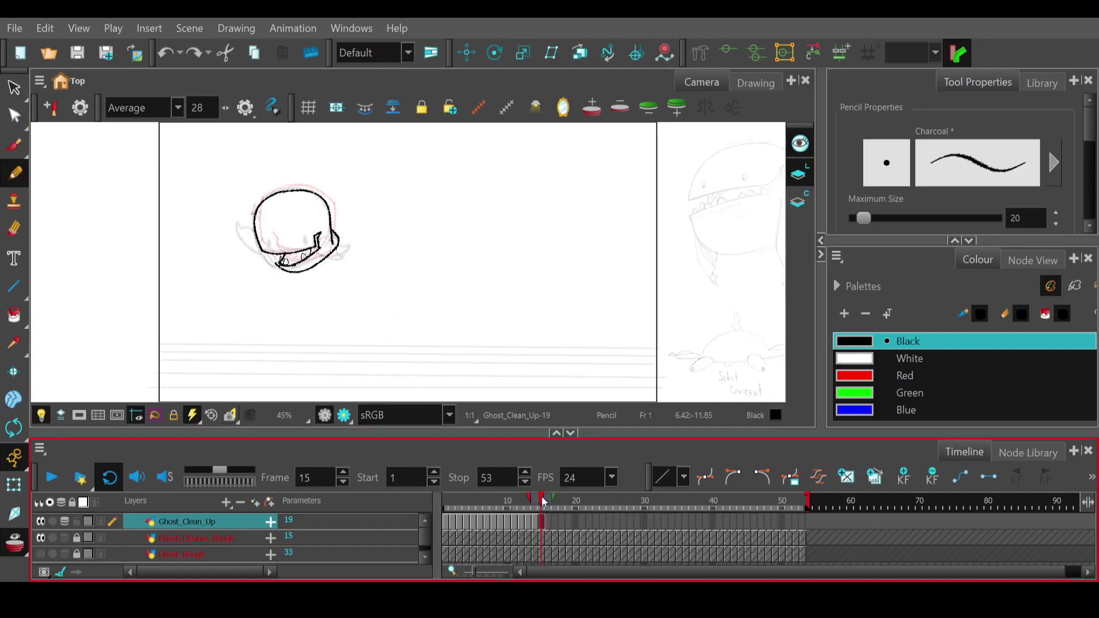
- Erase the jaw's left end and join the head's left side to the jaw with one continuous curved line
key("e")
mouse_move(280, 250)
left_mouse_down()
mouse_move(270, 247)
mouse_move(278, 271)
left_mouse_up()
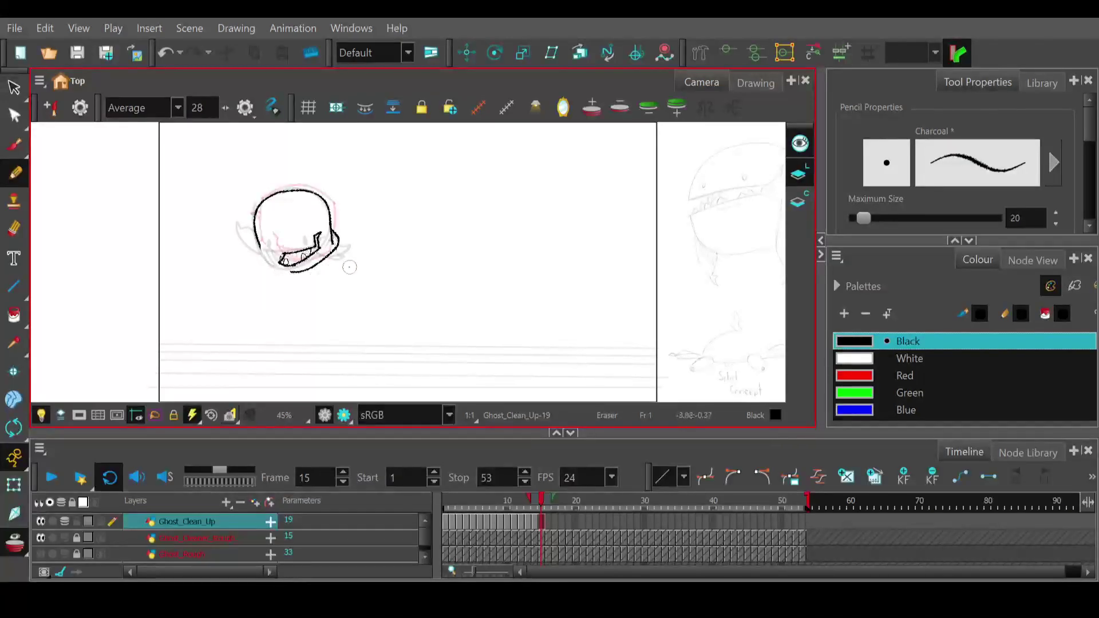
left_click(14, 286)
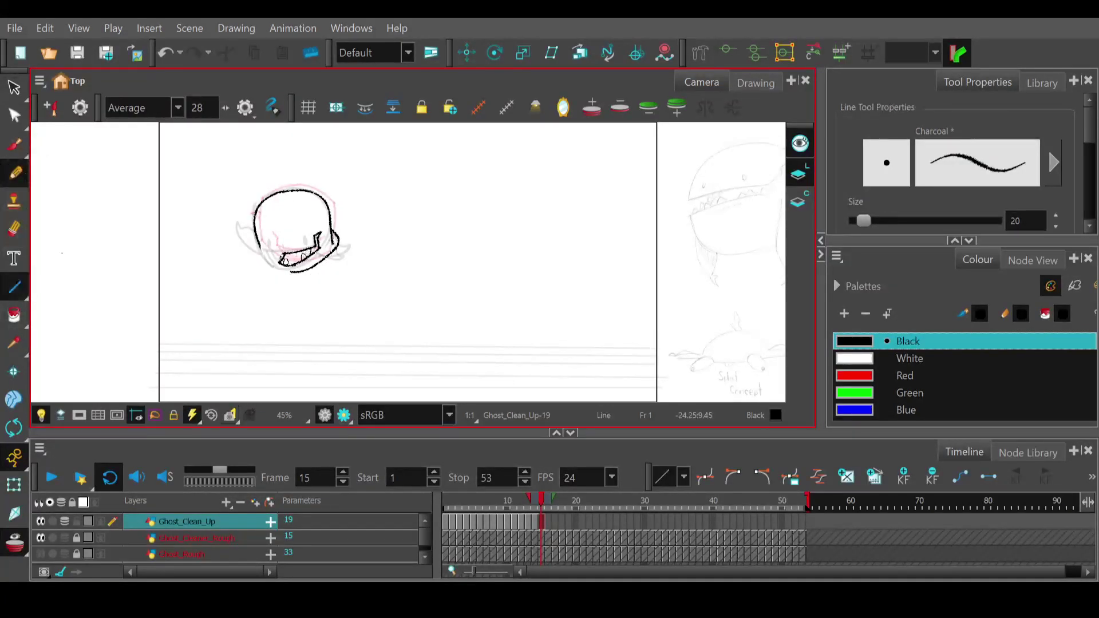
mouse_move(257, 241)
left_mouse_down()
mouse_move(289, 274)
mouse_move(265, 272)
left_mouse_up()
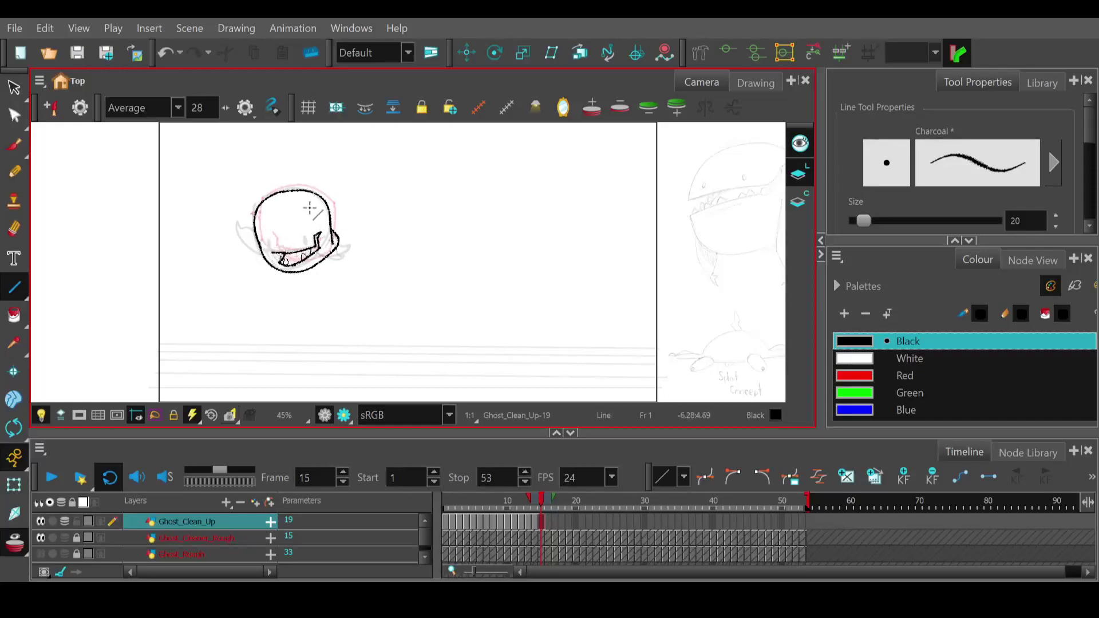
- Extend the upper mouth line to the left with an upturned corner and short cheek mark, and compare it with the neighbouring frames
key("ctrl+z")
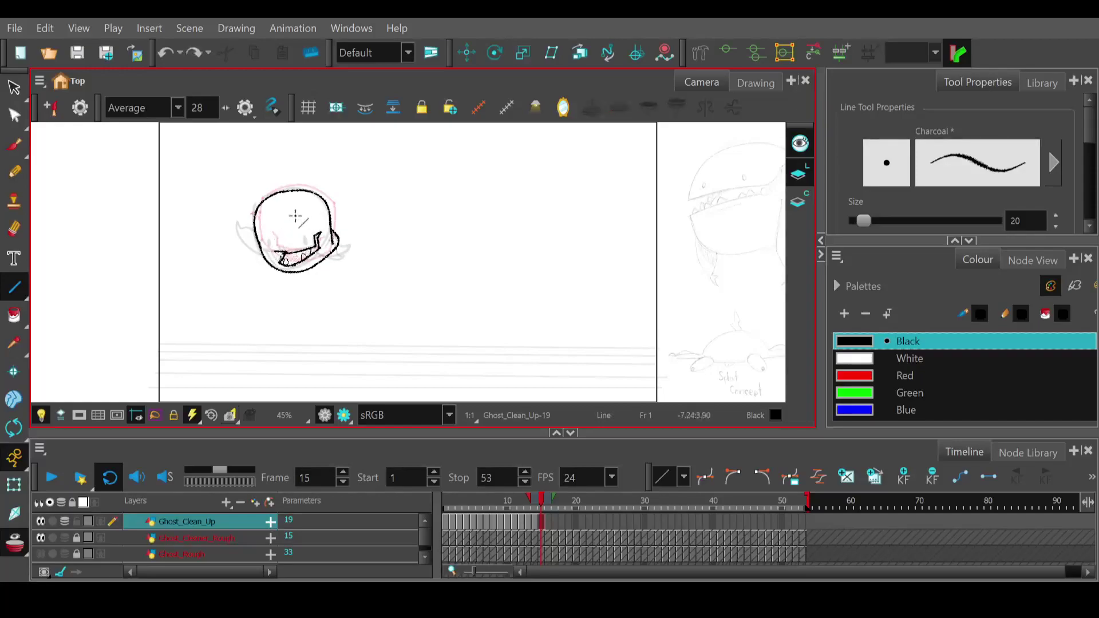
left_click_drag(281, 261, 270, 245)
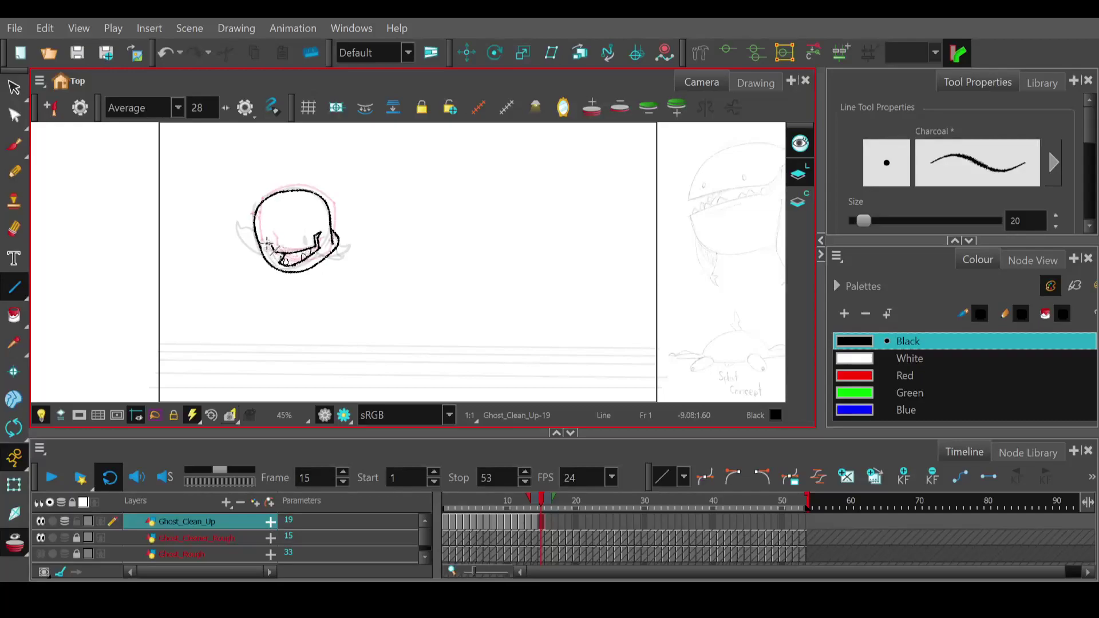
key("ctrl+z")
left_click(322, 185)
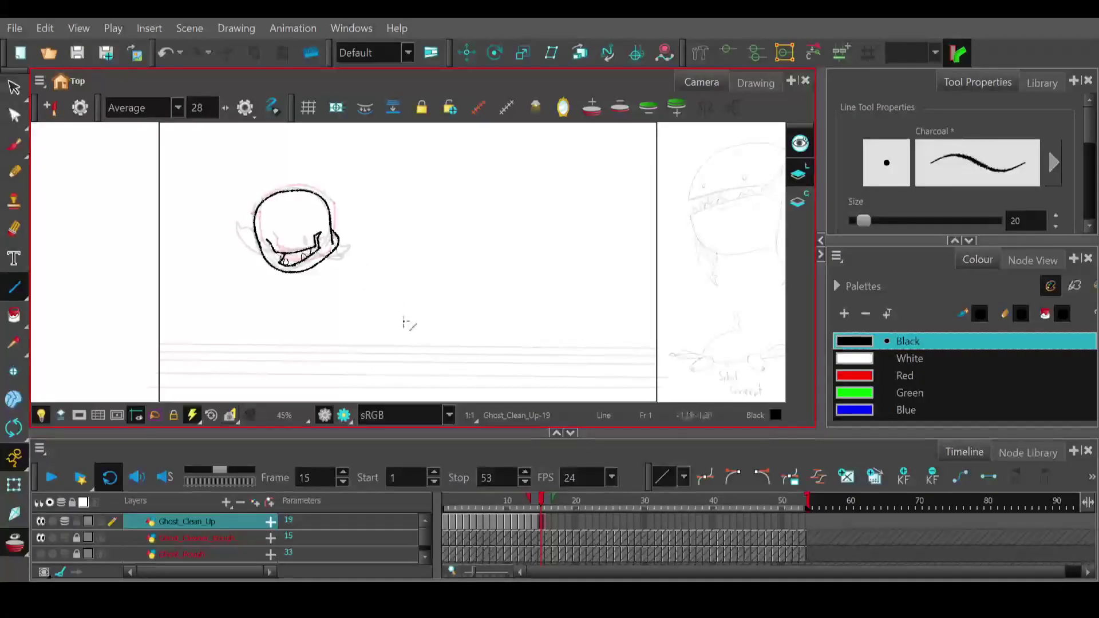
left_click(545, 504)
left_click_drag(545, 504, 543, 506)
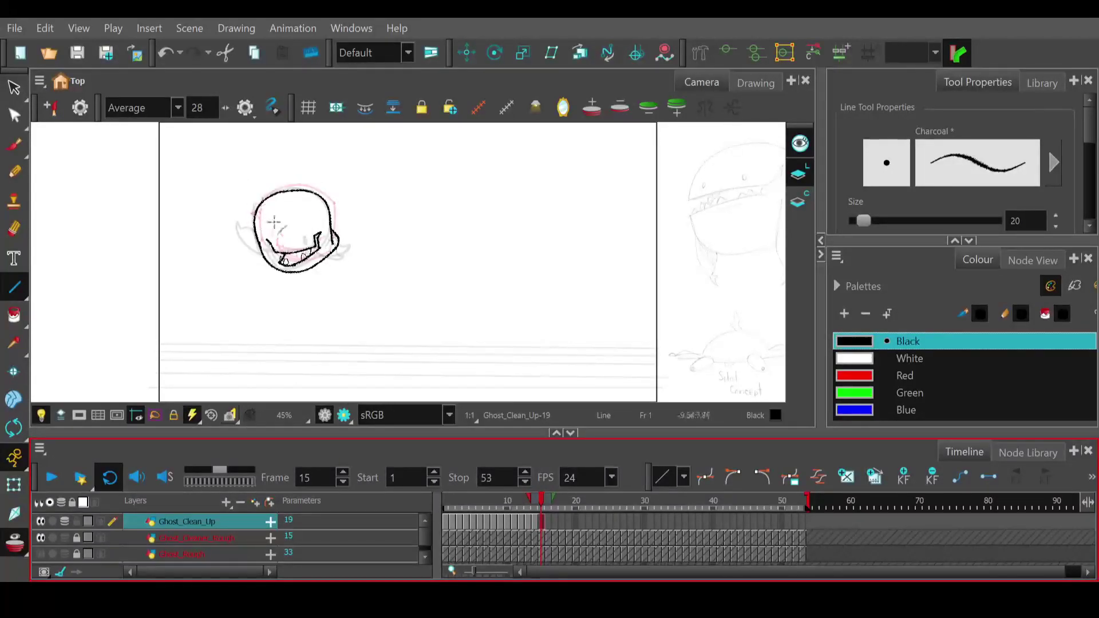
left_click_drag(279, 232, 267, 240)
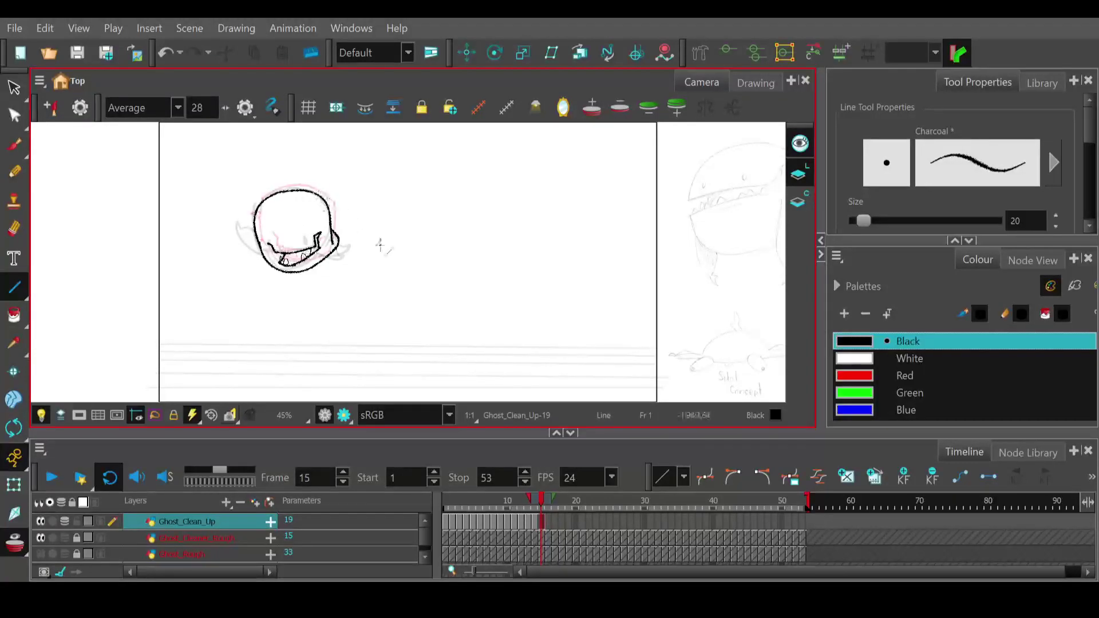
mouse_move(545, 506)
left_mouse_down()
mouse_move(511, 508)
mouse_move(540, 509)
left_mouse_up()
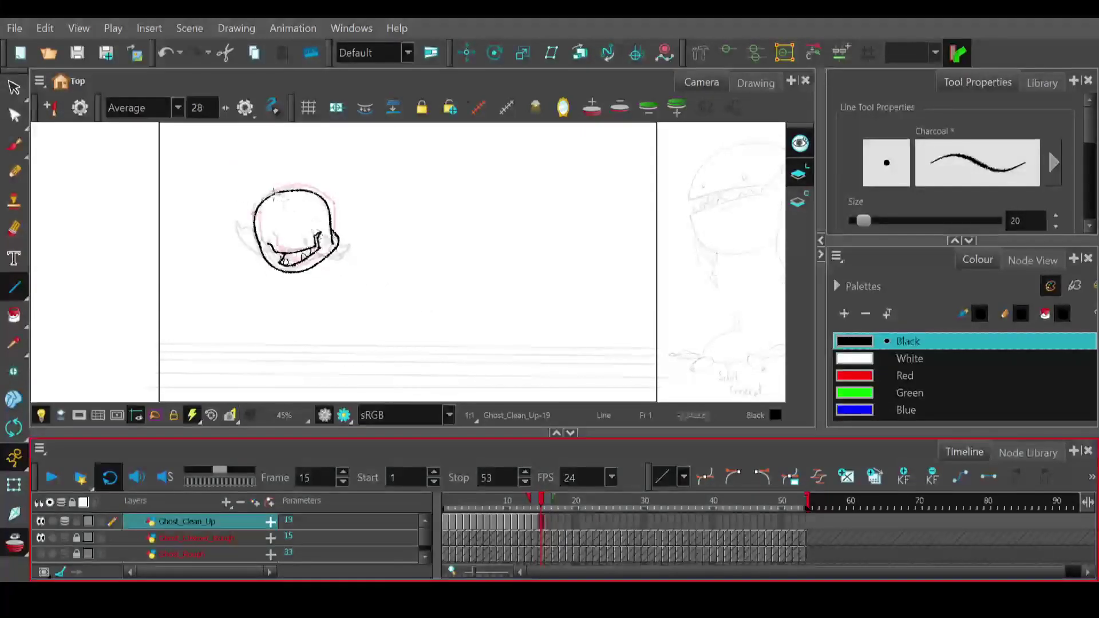
- Try to reshape the top of the frame 15 head outline with the Contour Editor
key("alt+q")
left_click(266, 206)
left_click_drag(267, 205, 261, 208)
left_click(313, 195)
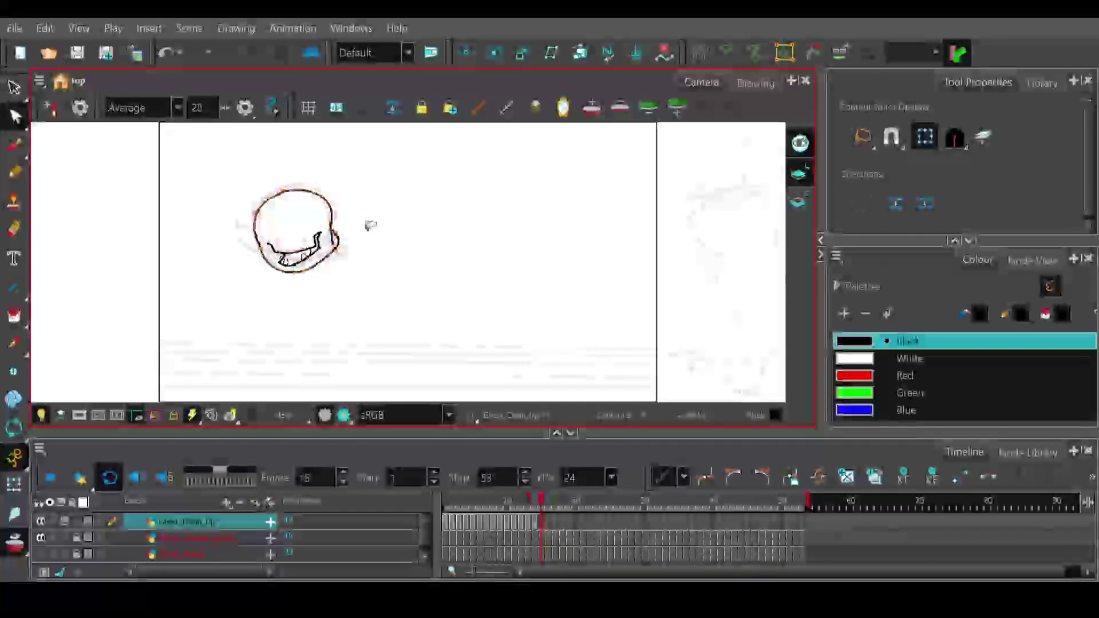
key("ctrl+z")
key("ctrl+z")
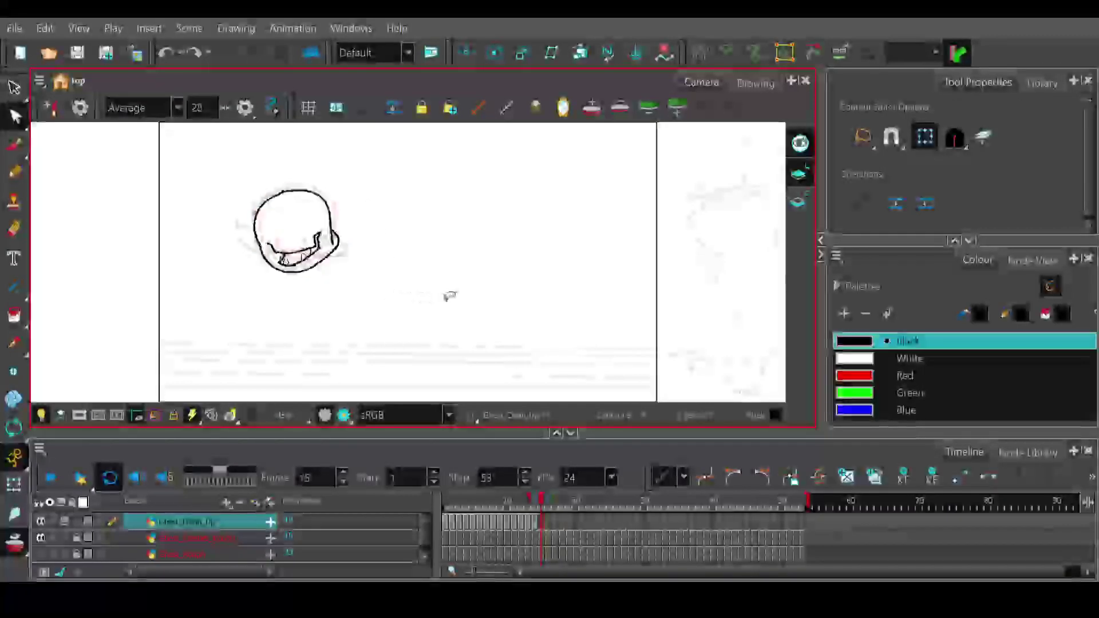
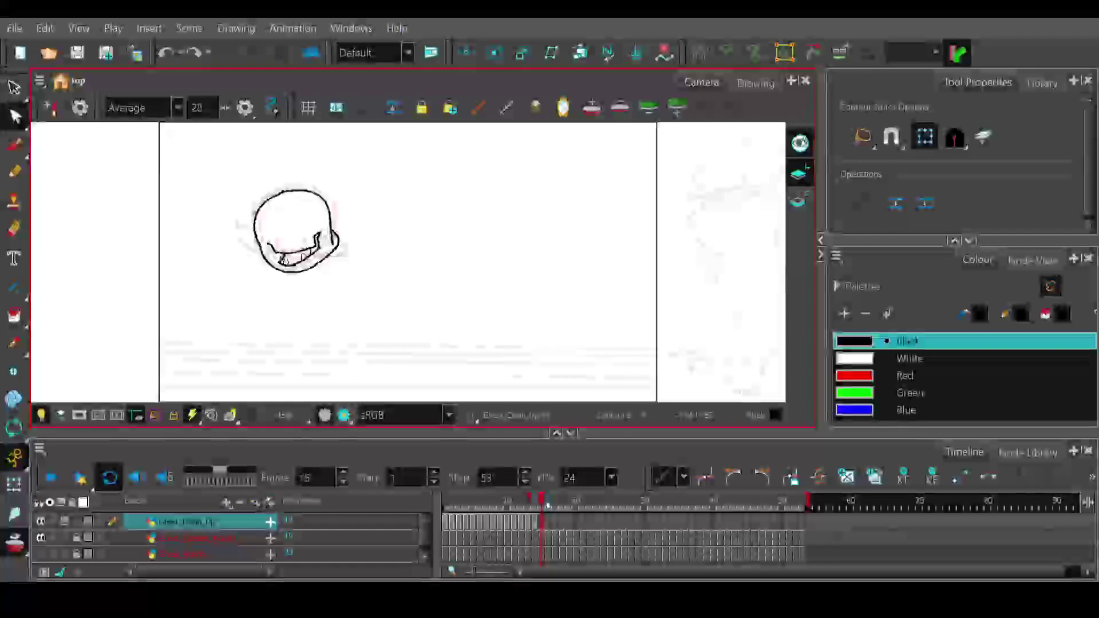
- On frame 16, ink the upper mouth line with its notched right corner and the head outline over the rough
left_click(548, 505)
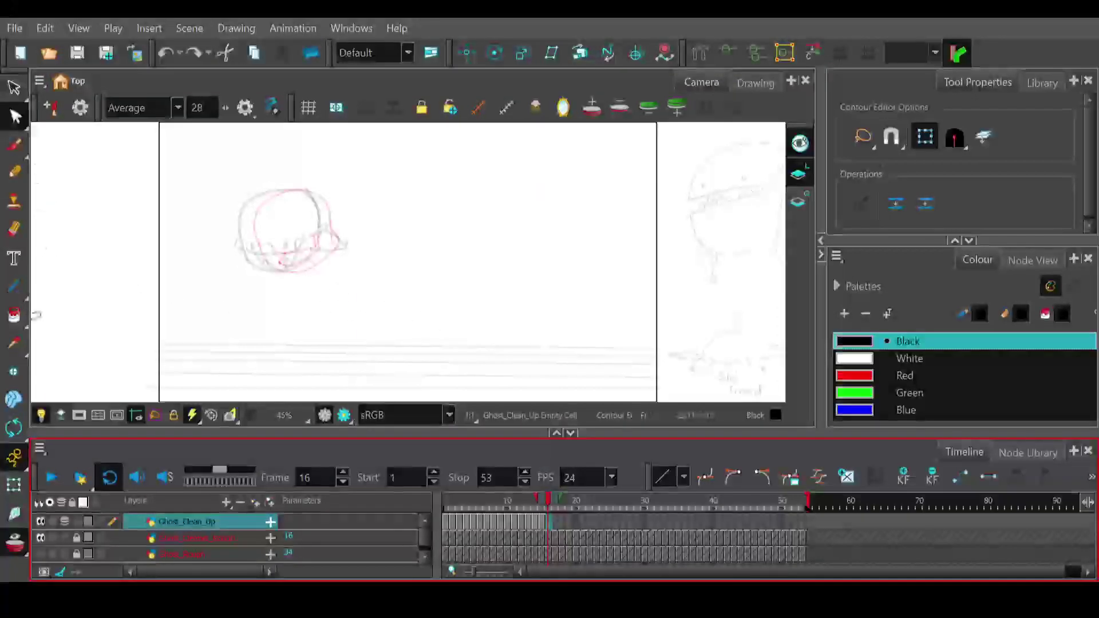
left_click(14, 286)
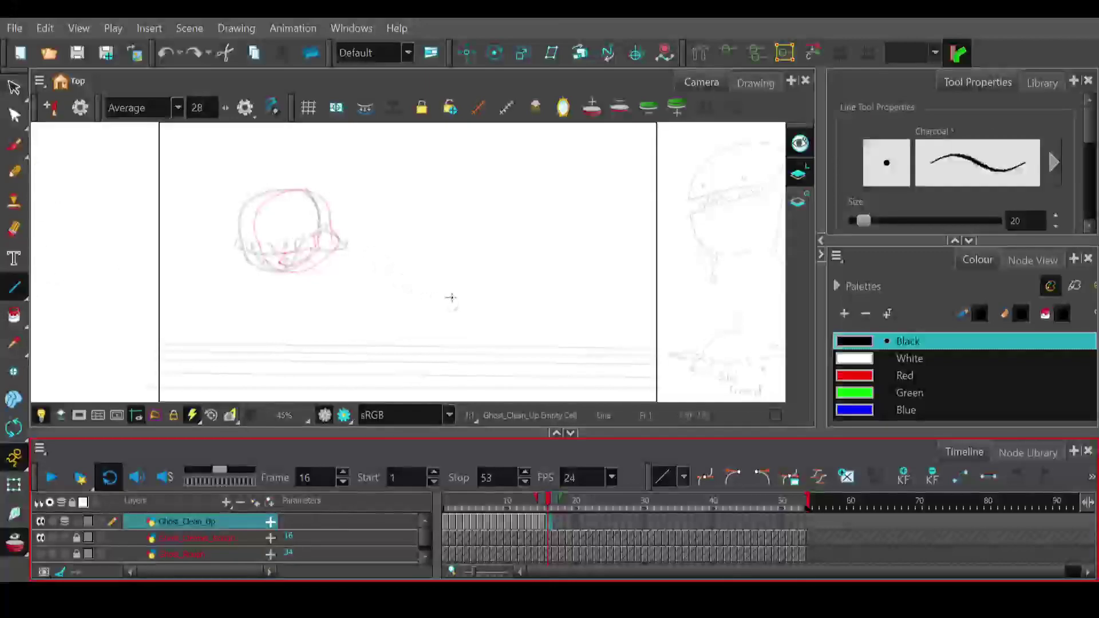
mouse_move(246, 252)
left_mouse_down()
mouse_move(296, 252)
mouse_move(282, 259)
mouse_move(256, 265)
mouse_move(306, 235)
mouse_move(257, 240)
left_mouse_up()
key("ctrl+z")
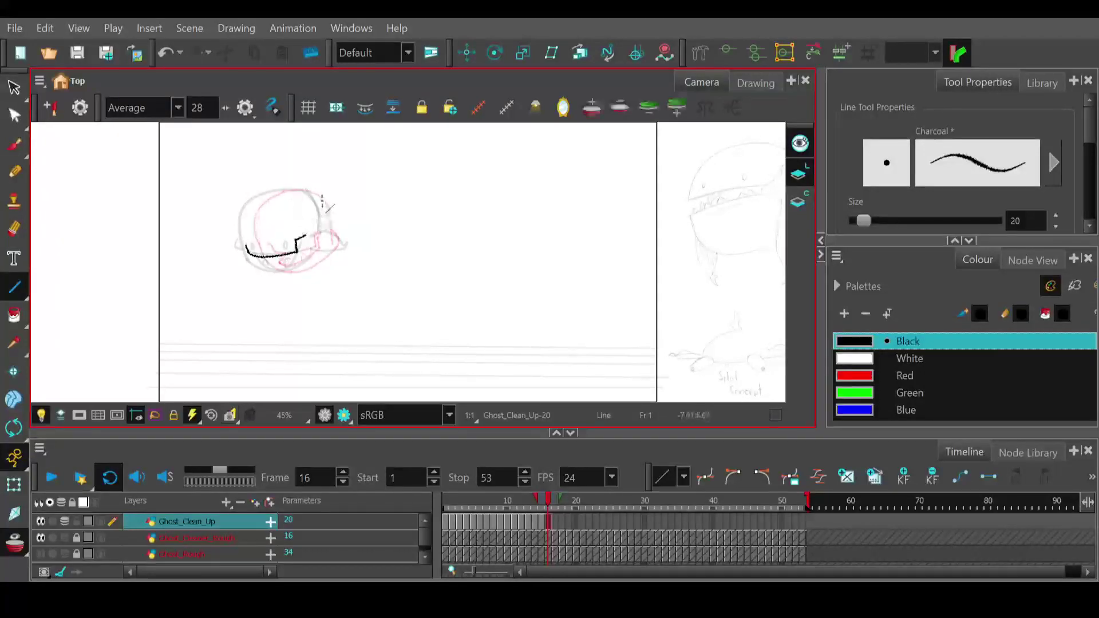
key("ctrl+z")
mouse_move(246, 252)
left_mouse_down()
mouse_move(241, 209)
mouse_move(251, 200)
mouse_move(233, 225)
mouse_move(233, 205)
mouse_move(312, 185)
mouse_move(273, 188)
mouse_move(318, 209)
mouse_move(293, 180)
mouse_move(309, 179)
left_mouse_up()
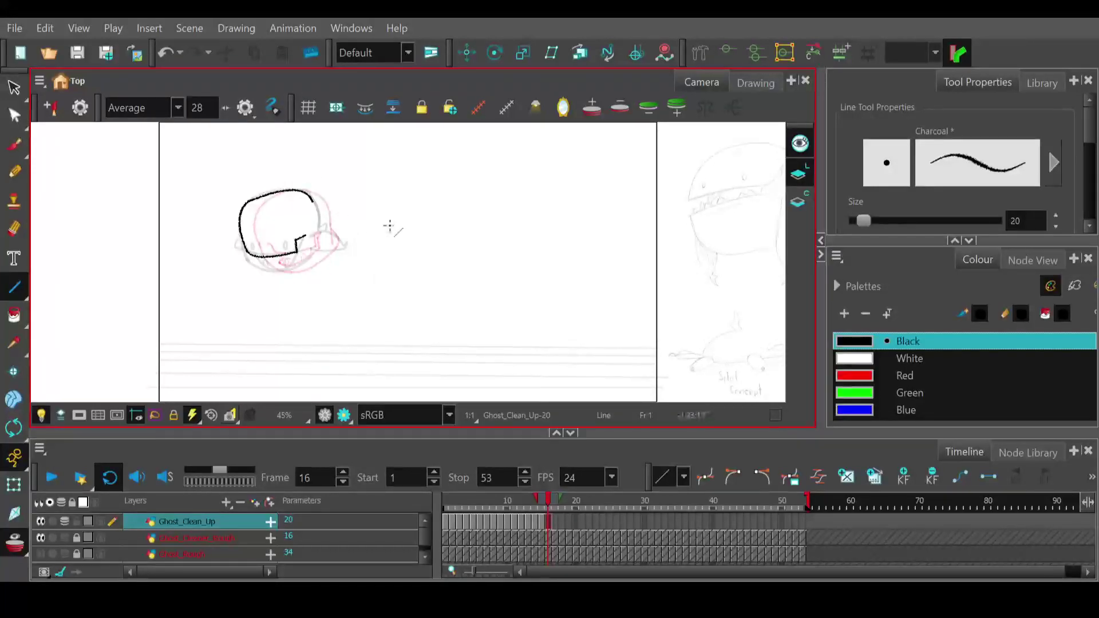
- Draw the lower mouth edge, its closed left end and the jaw curve beneath it on frame 16
mouse_move(298, 244)
left_mouse_down()
mouse_move(303, 261)
mouse_move(275, 284)
mouse_move(253, 266)
mouse_move(258, 257)
mouse_move(272, 288)
left_mouse_up()
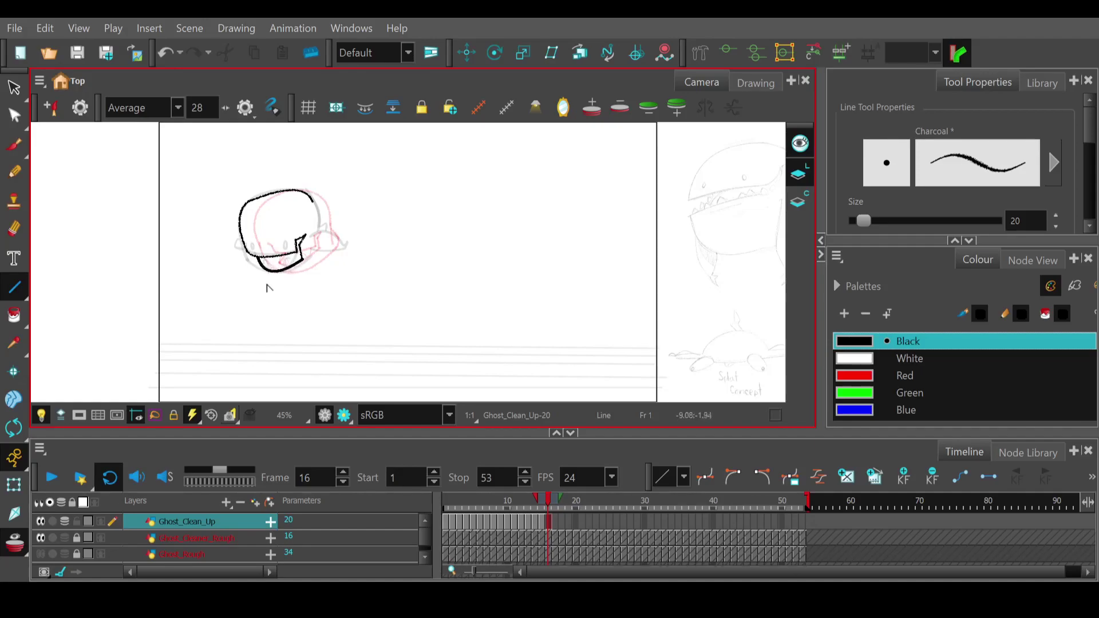
mouse_move(273, 272)
left_mouse_down()
mouse_move(315, 273)
mouse_move(283, 277)
left_mouse_up()
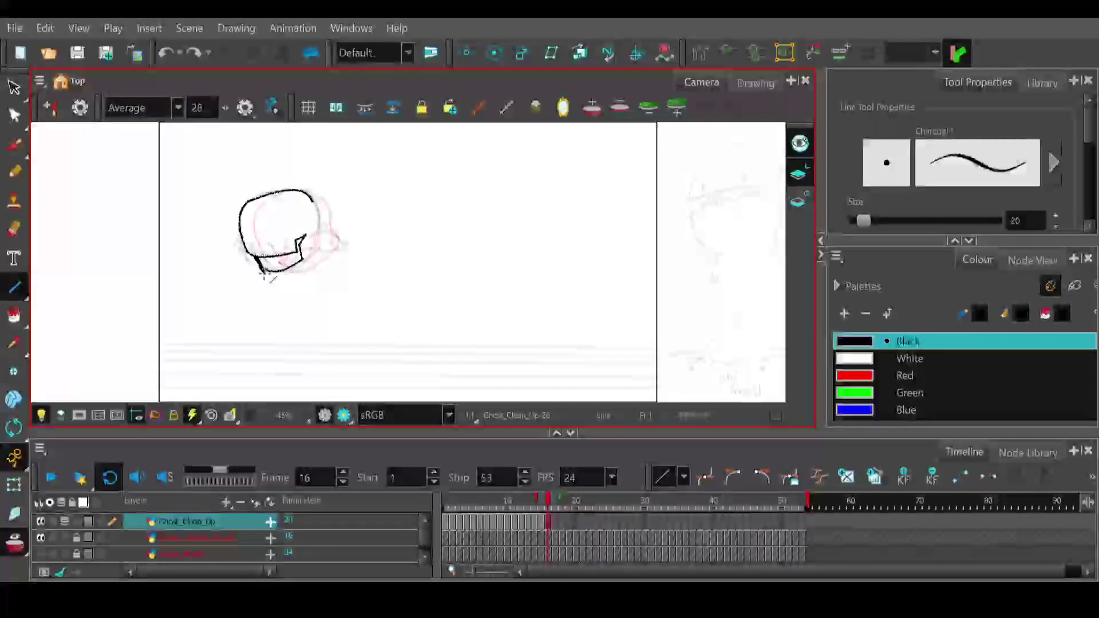
left_click_drag(267, 275, 308, 272)
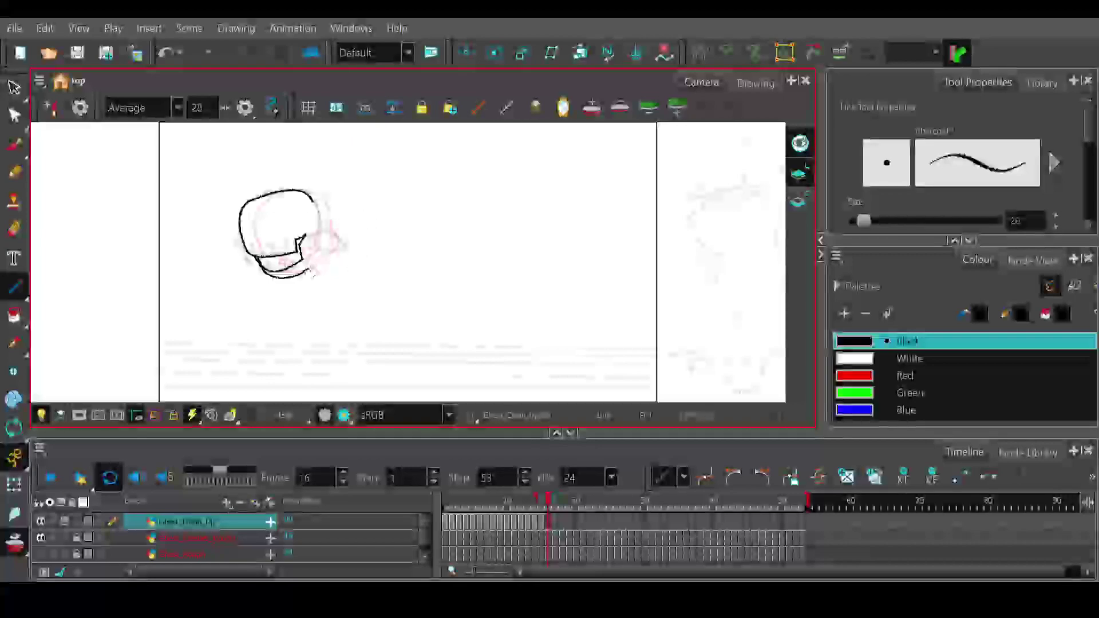
- Extend the frame 16 jaw curve upward along the ghost's right side and compare it with frame 15
mouse_move(326, 237)
left_mouse_down()
mouse_move(328, 258)
mouse_move(327, 225)
left_mouse_up()
key("ctrl+z")
key("ctrl+z")
left_click_drag(308, 272, 327, 235)
key("ctrl+z")
key("ctrl+z")
left_click_drag(327, 239, 335, 237)
mouse_move(548, 502)
left_mouse_down()
mouse_move(504, 502)
mouse_move(575, 503)
mouse_move(455, 507)
mouse_move(574, 504)
mouse_move(546, 506)
left_mouse_up()
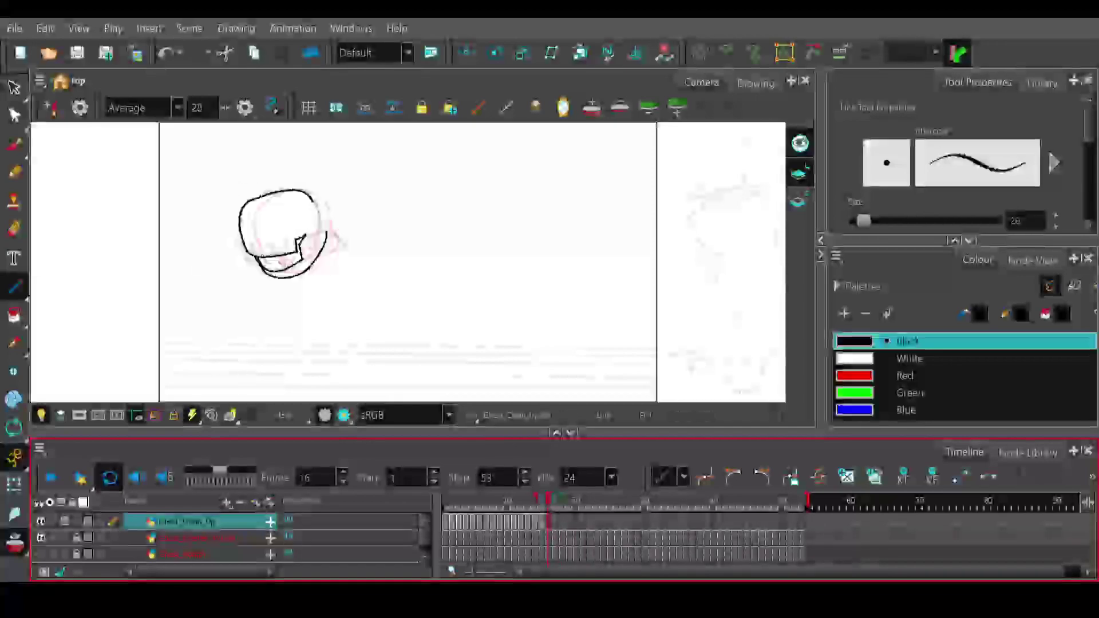
- Bow the upper mouth line downward with the Contour Editor, and replace the mouth's left closing line with a short slanted one
left_click(13, 116)
left_click(268, 257)
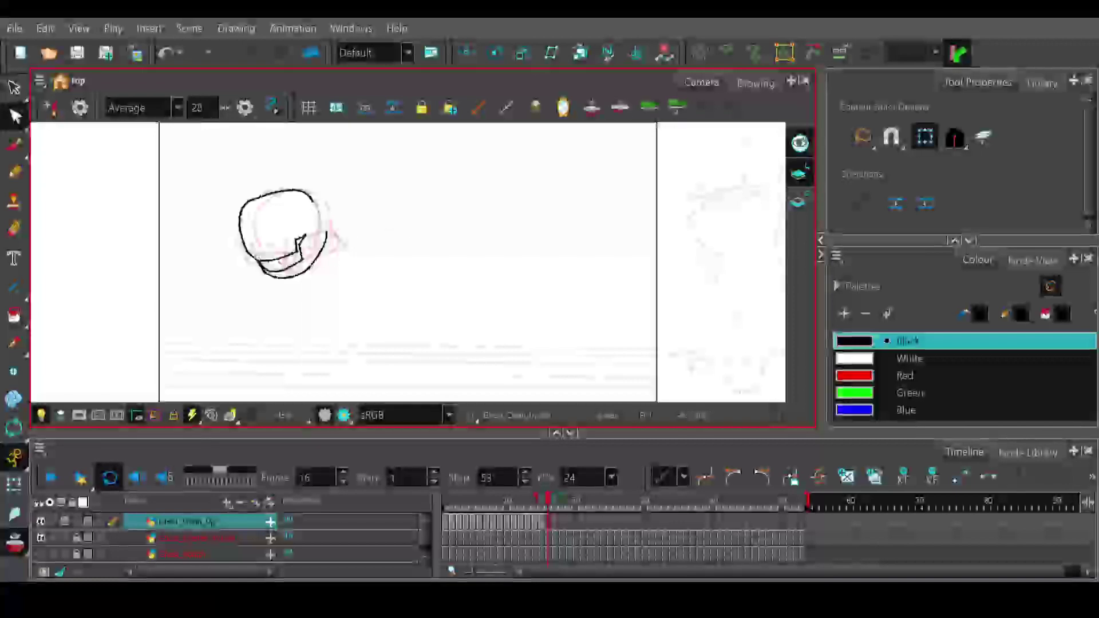
left_click(271, 271)
key("ctrl+z")
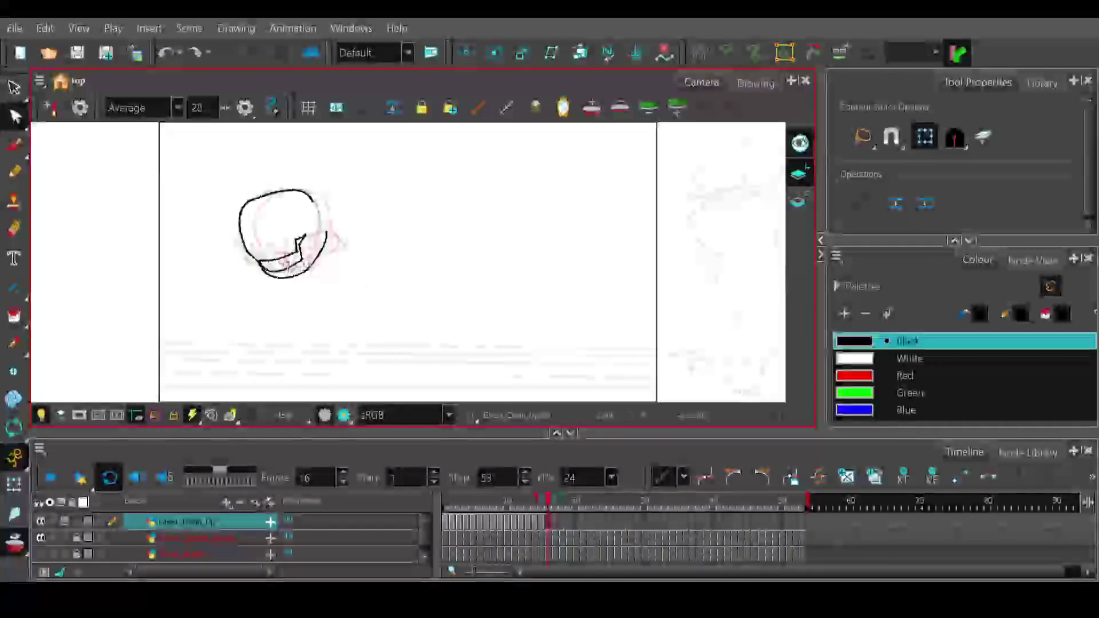
key("ctrl+z")
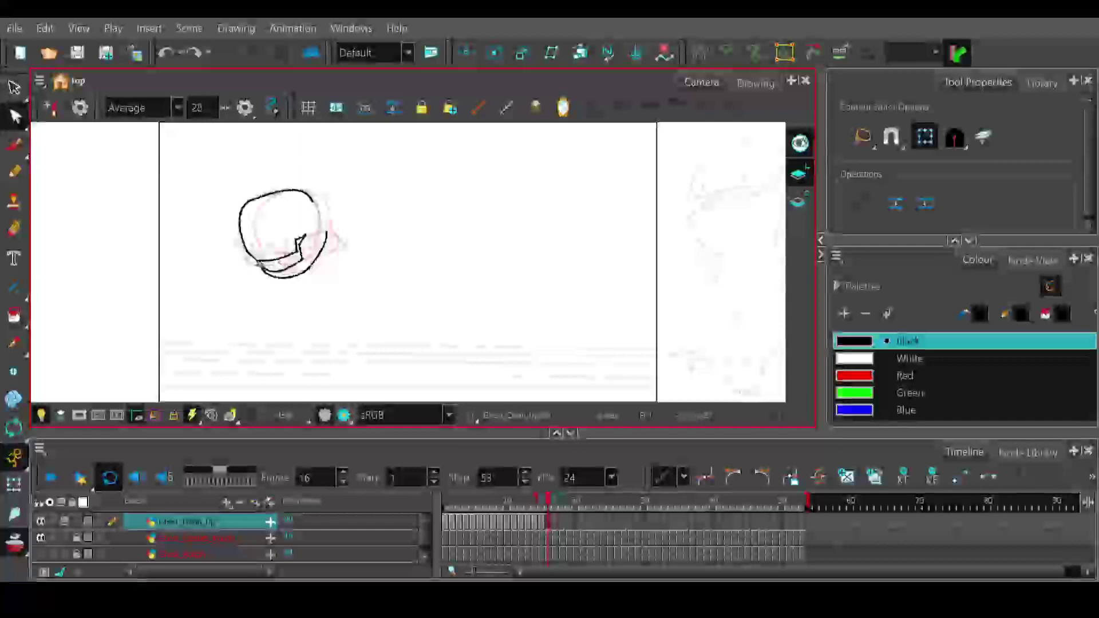
left_click_drag(261, 265, 264, 269)
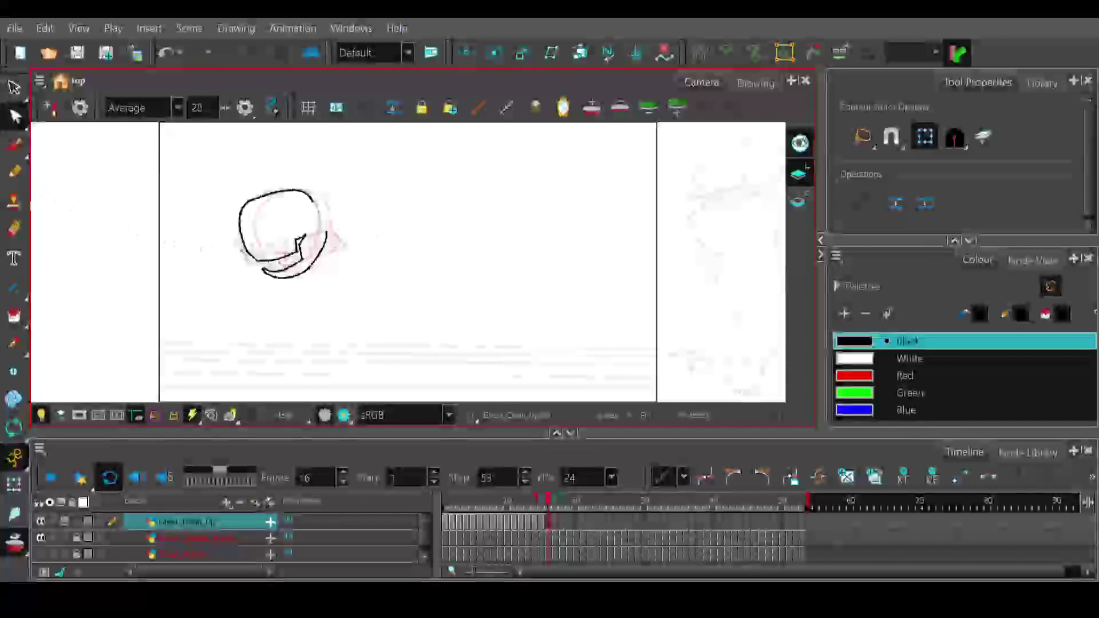
left_click(14, 286)
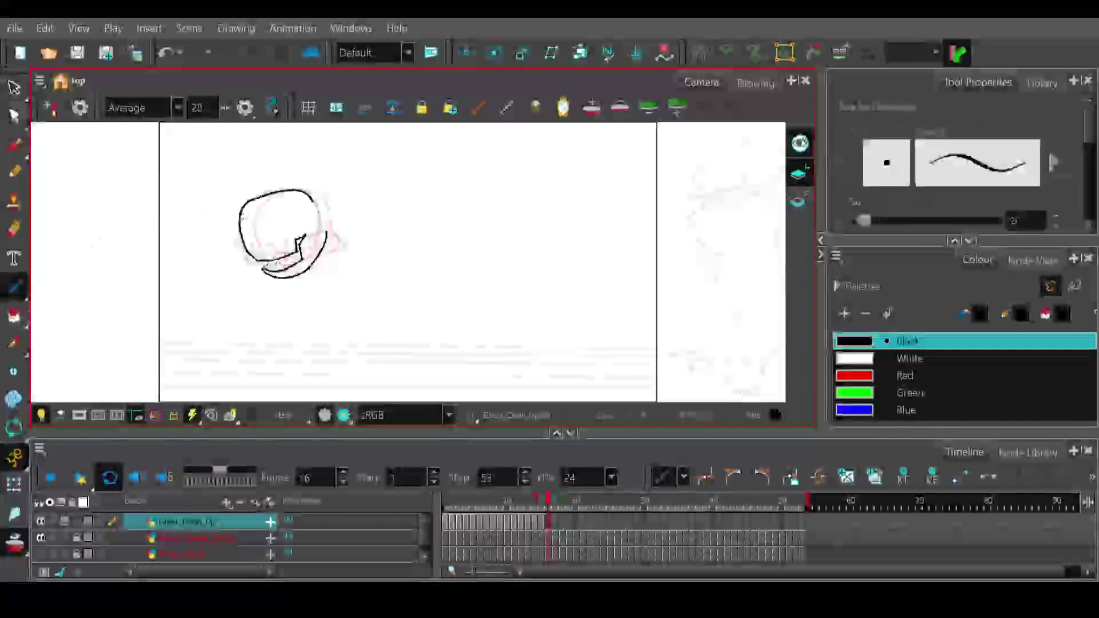
left_click_drag(268, 266, 272, 260)
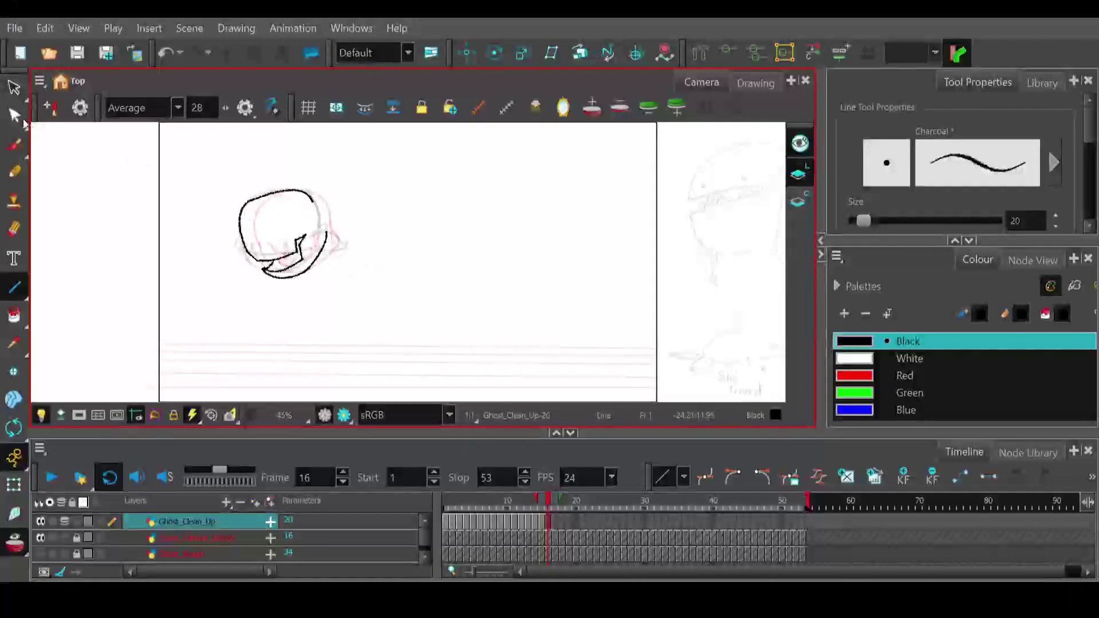
- Bow the right side of the frame 16 jaw curve slightly outward with the Contour Editor
key("alt+q")
left_click(323, 252)
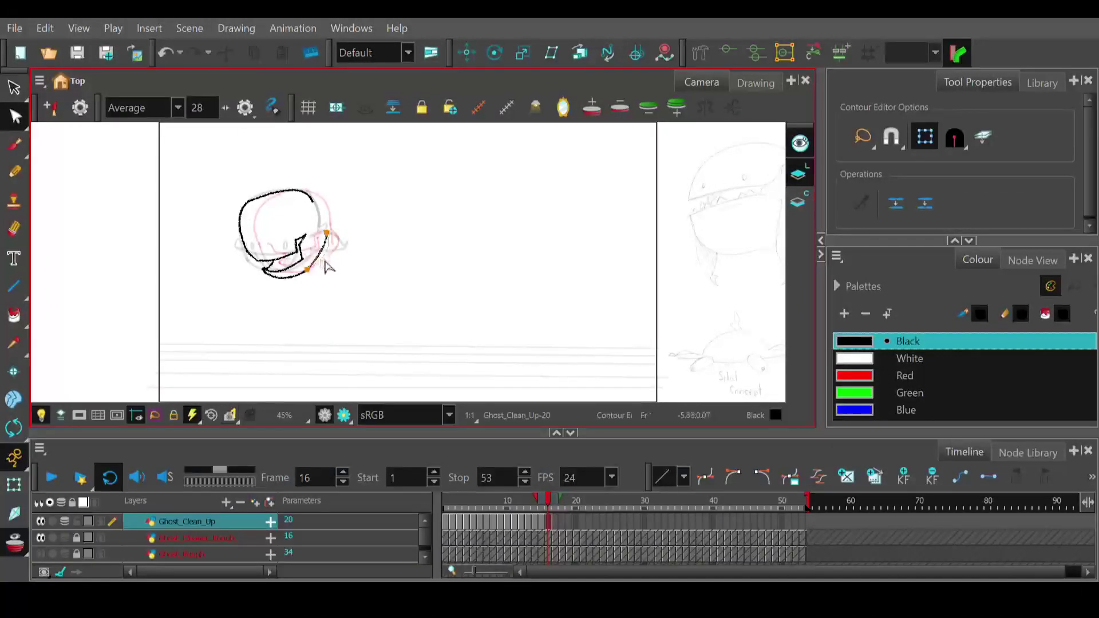
left_click_drag(324, 264, 322, 263)
left_click(348, 251)
key("ctrl+z")
key("ctrl+z")
left_click(324, 257)
key("ctrl+shift+z")
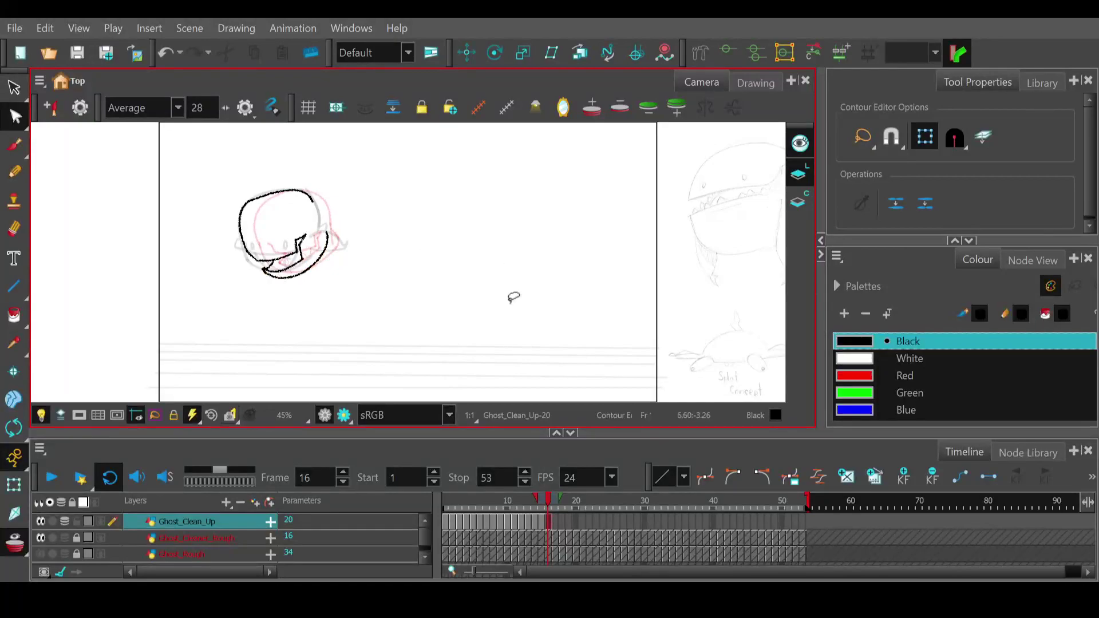
- Try to reshape the upper-left part of the frame 16 head outline with the Contour Editor
left_click(274, 193)
left_click(245, 213, "shift")
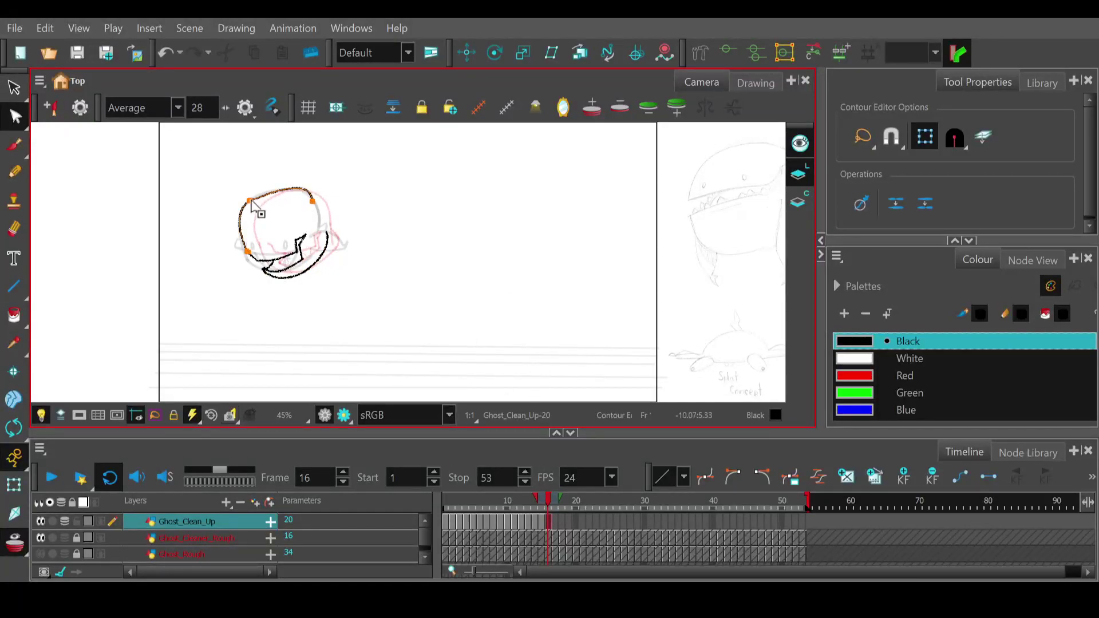
key("ctrl+z")
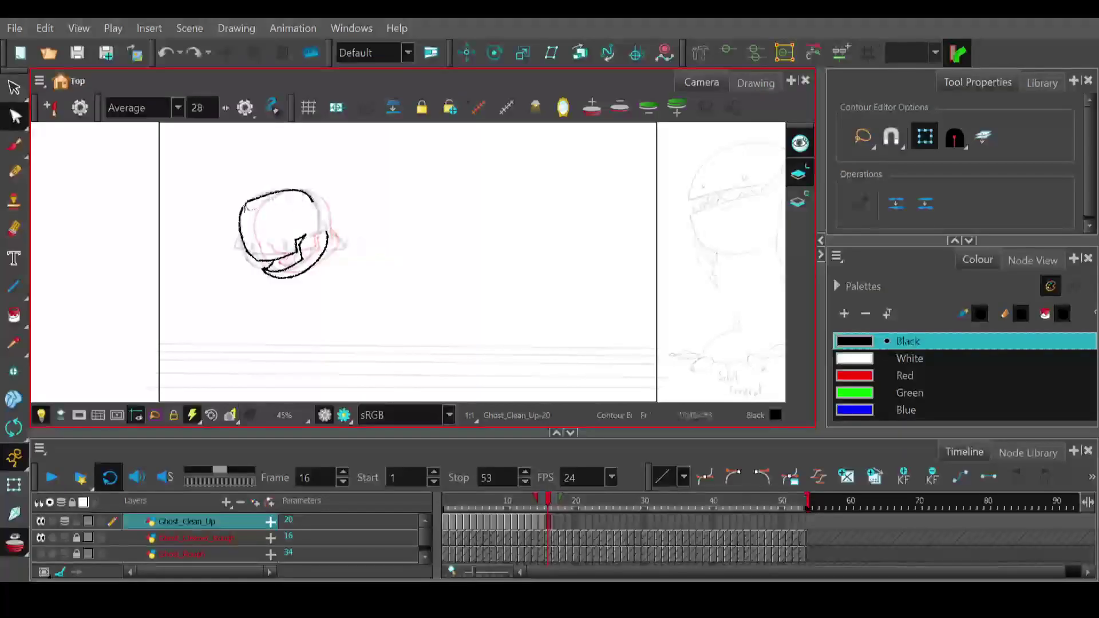
left_click(246, 213)
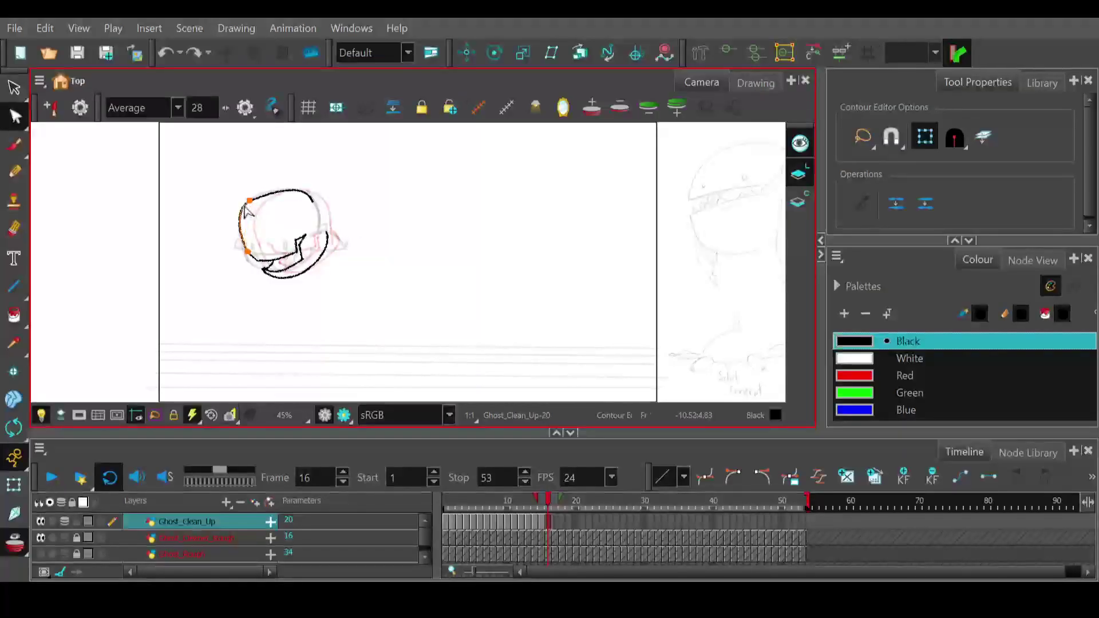
left_click(251, 203, "shift")
left_click(294, 219)
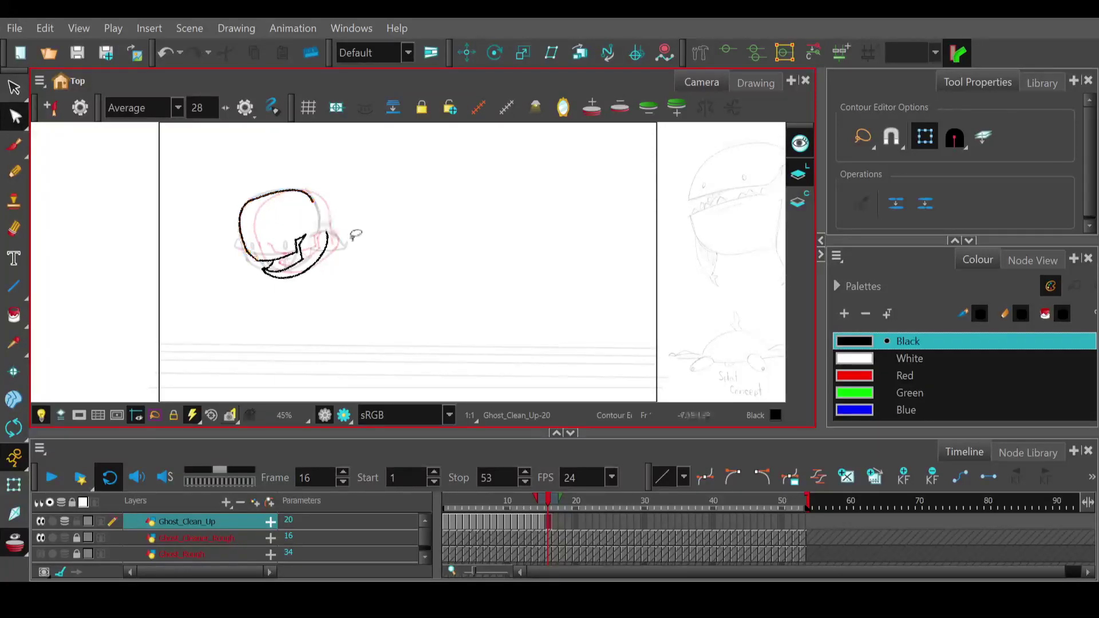
left_click(195, 52)
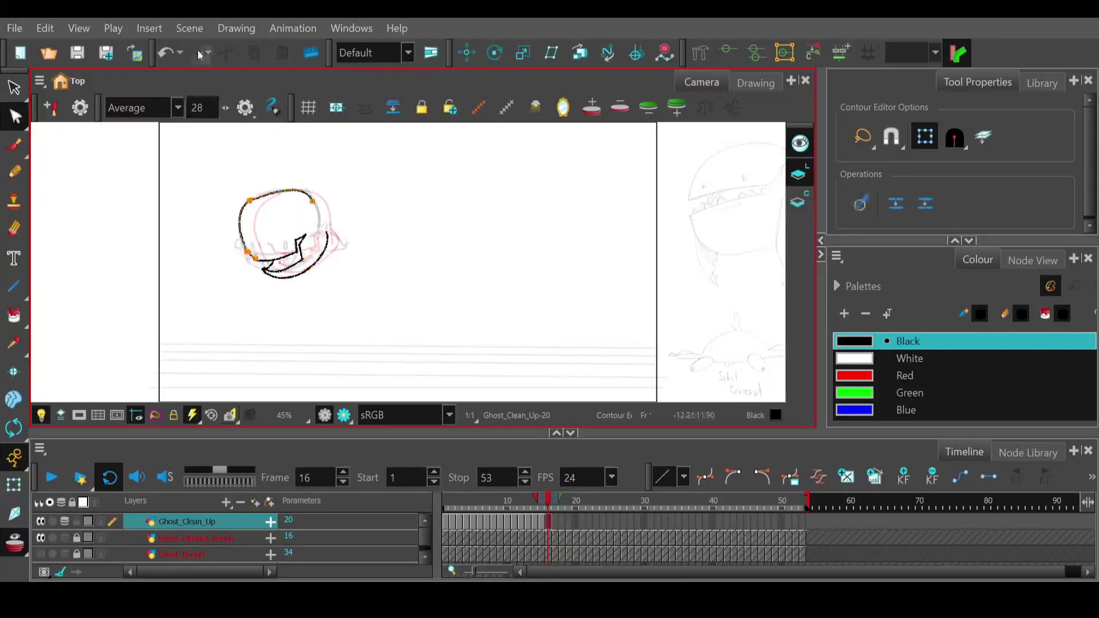
left_click(347, 171)
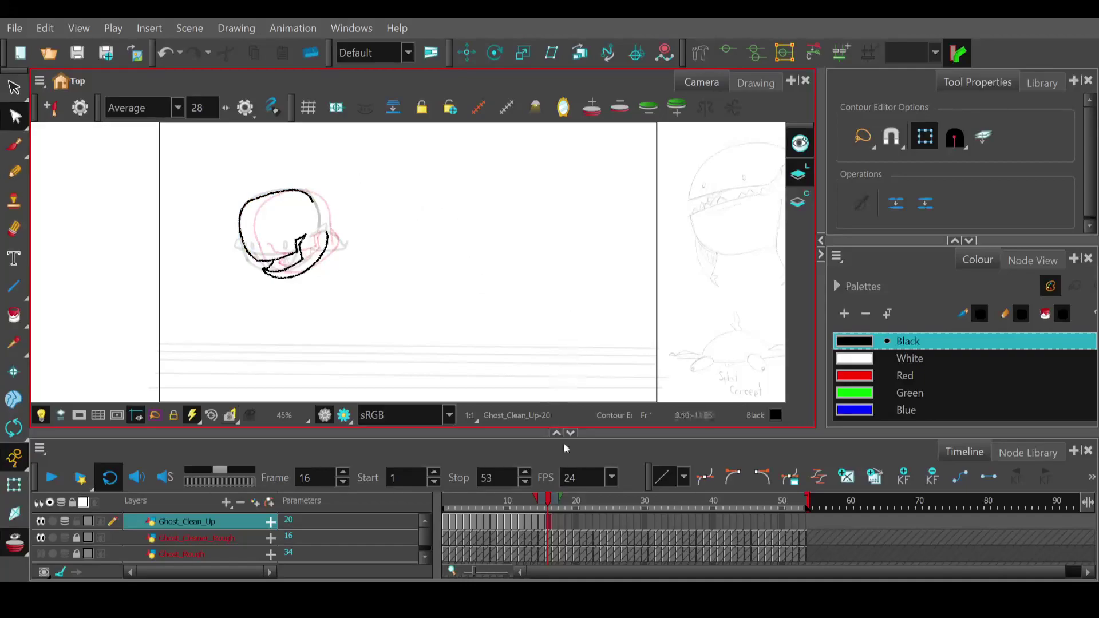
left_click_drag(551, 503, 548, 501)
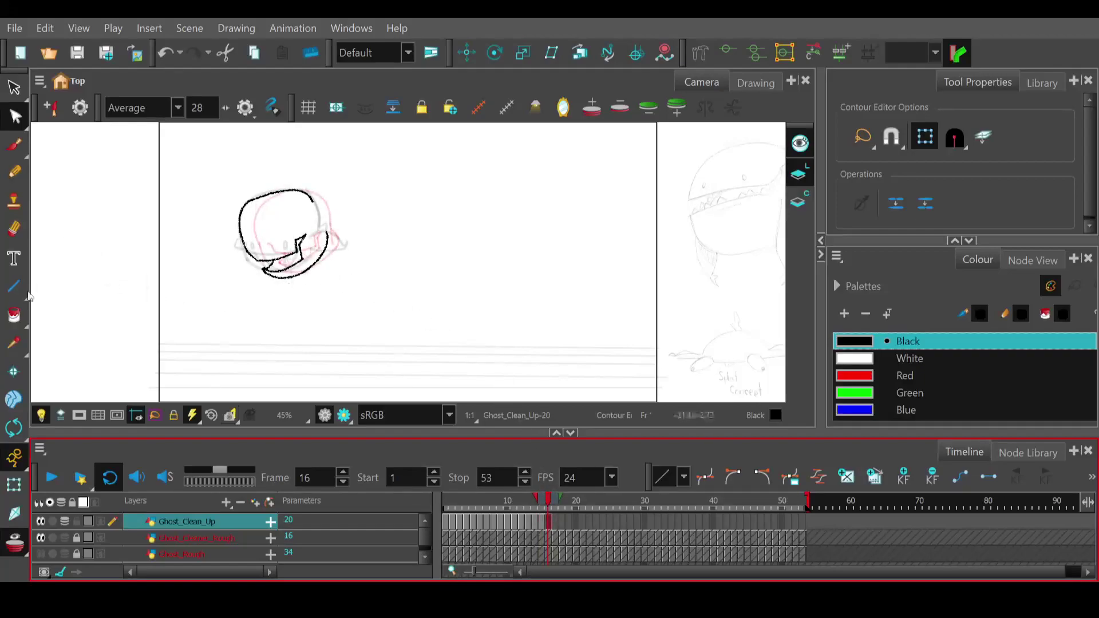
- Draw the right side of the frame 16 head outline from its top end down to the jaw with the Line tool
key("alt+backslash")
left_click_drag(311, 200, 324, 211)
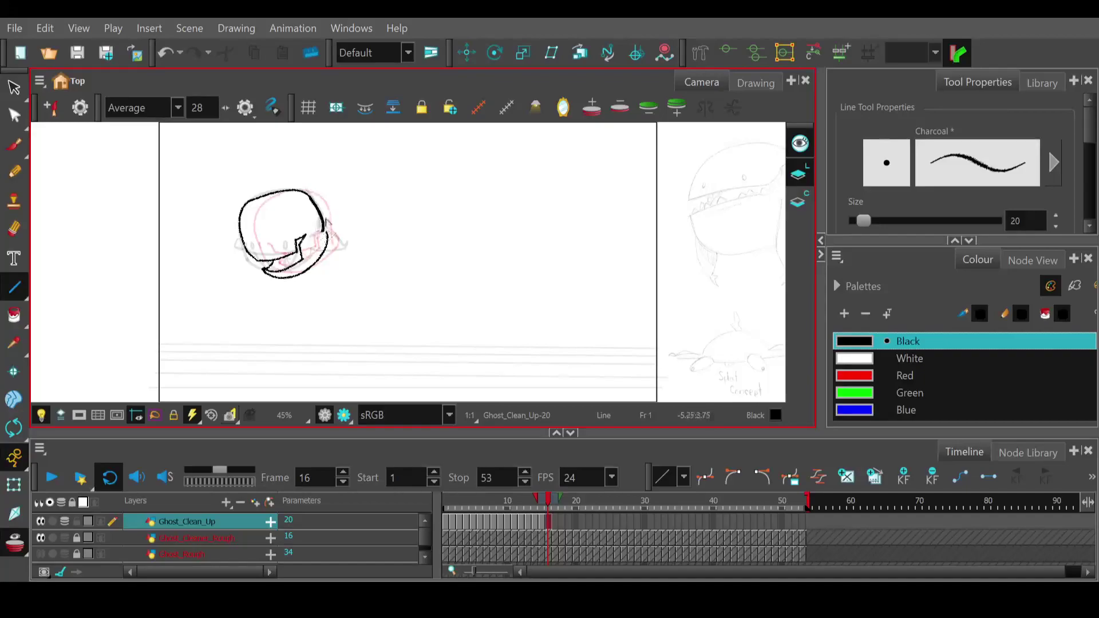
key("ctrl+z")
key("ctrl+z")
left_click_drag(325, 221, 324, 221)
key("ctrl+z")
- Compare with frame 15, undo the stray stroke beside the head, and ink a small pointed tip at the upper end of frame 16's jaw curve
left_click_drag(326, 218, 326, 240)
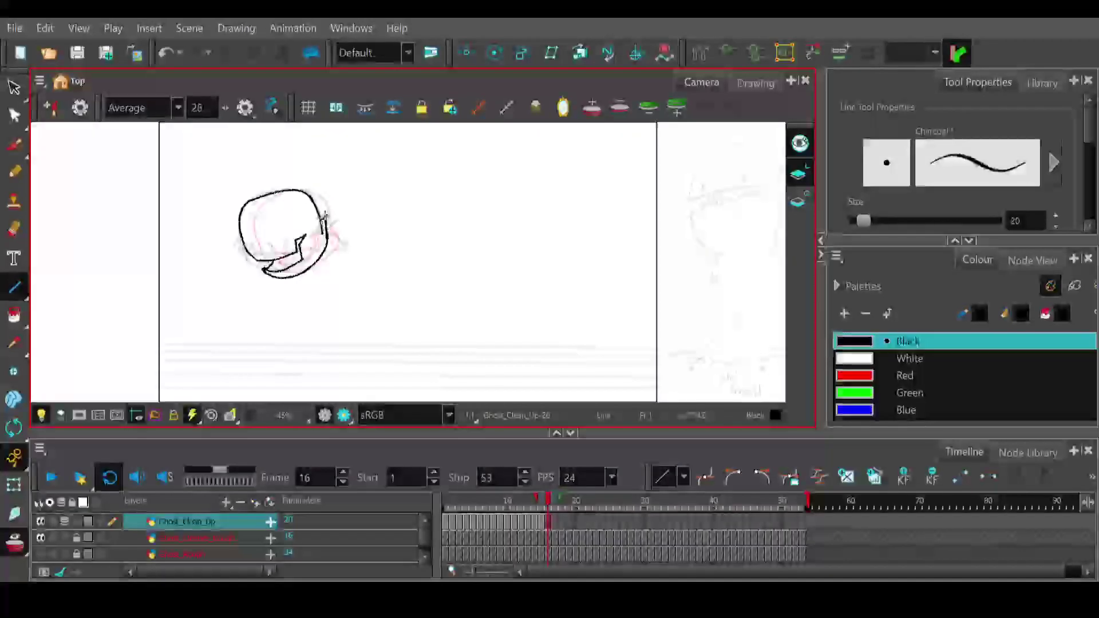
left_click(548, 503)
left_click_drag(548, 502, 541, 500)
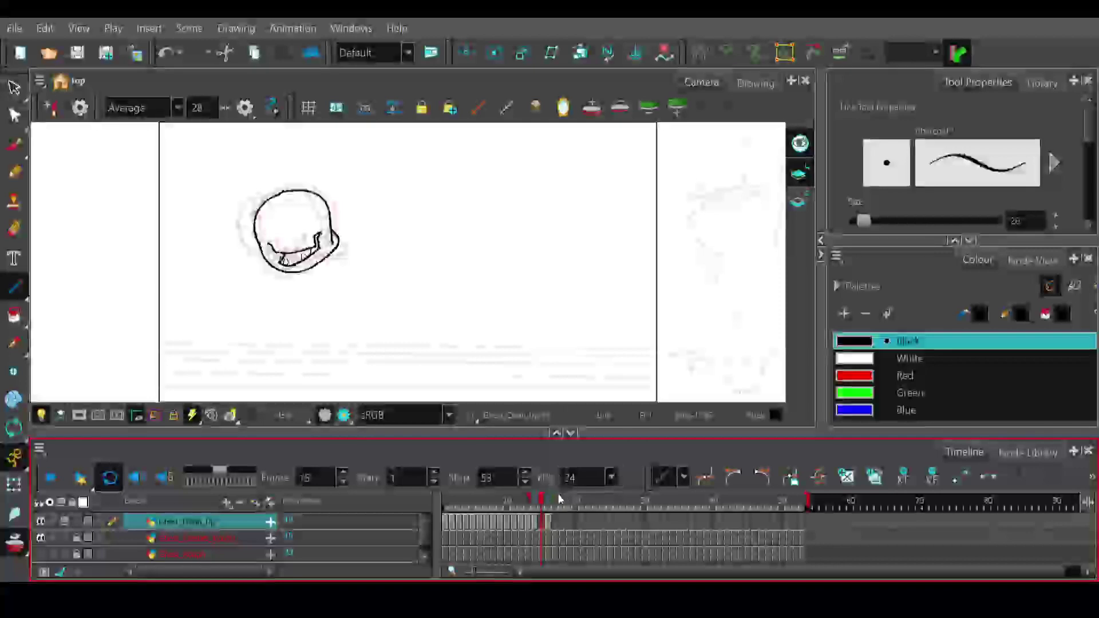
left_click(548, 502)
key("ctrl+z")
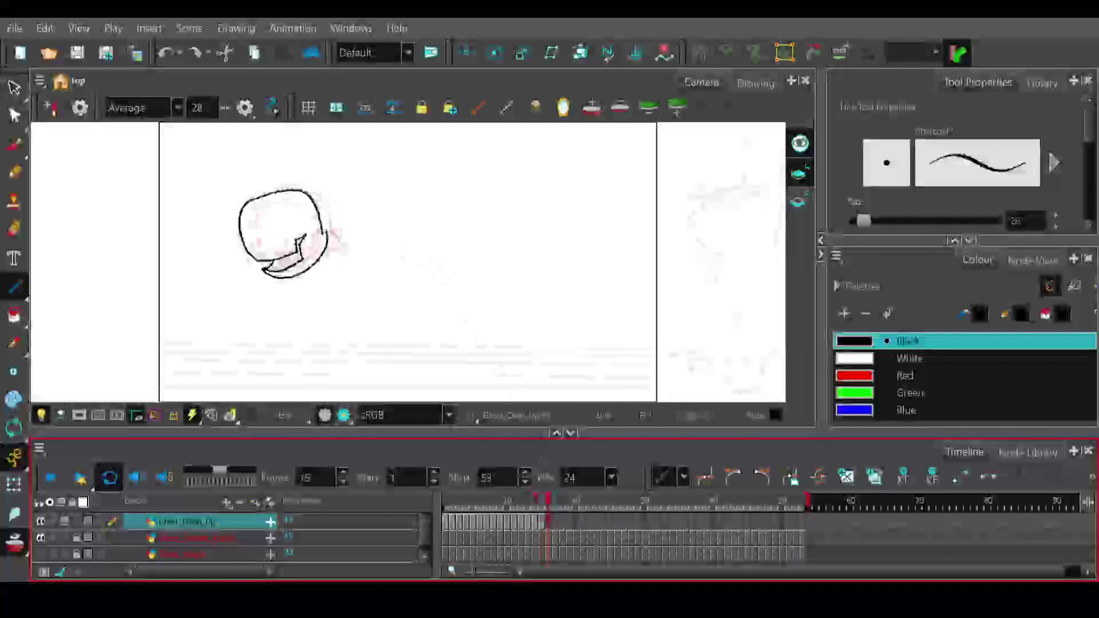
left_click_drag(324, 235, 332, 231)
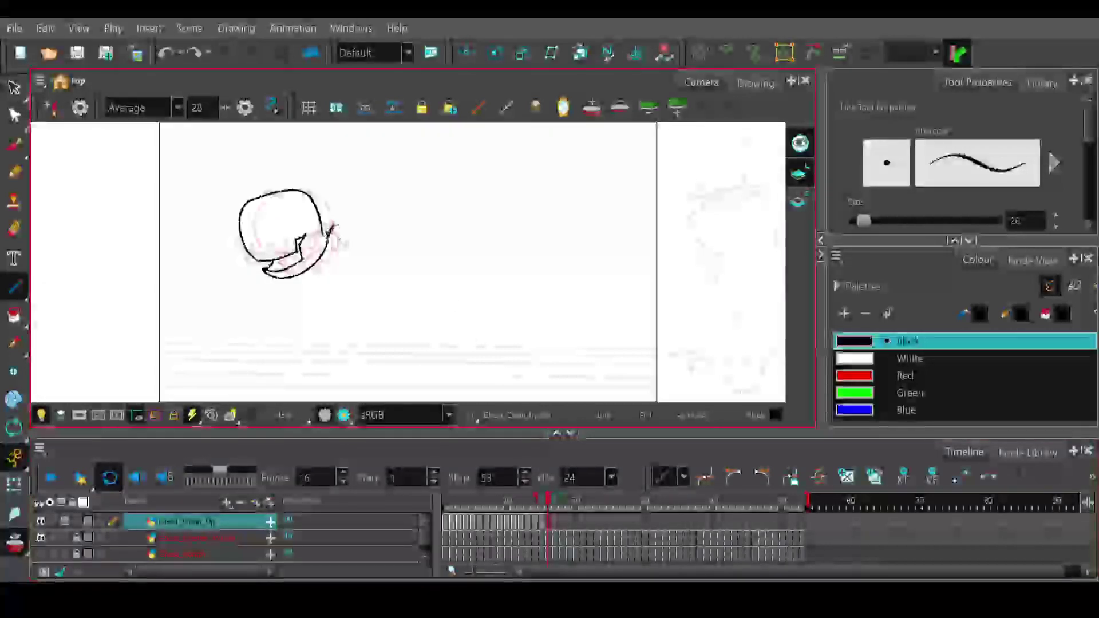
mouse_move(328, 235)
left_mouse_down()
mouse_move(334, 216)
mouse_move(321, 237)
left_mouse_up()
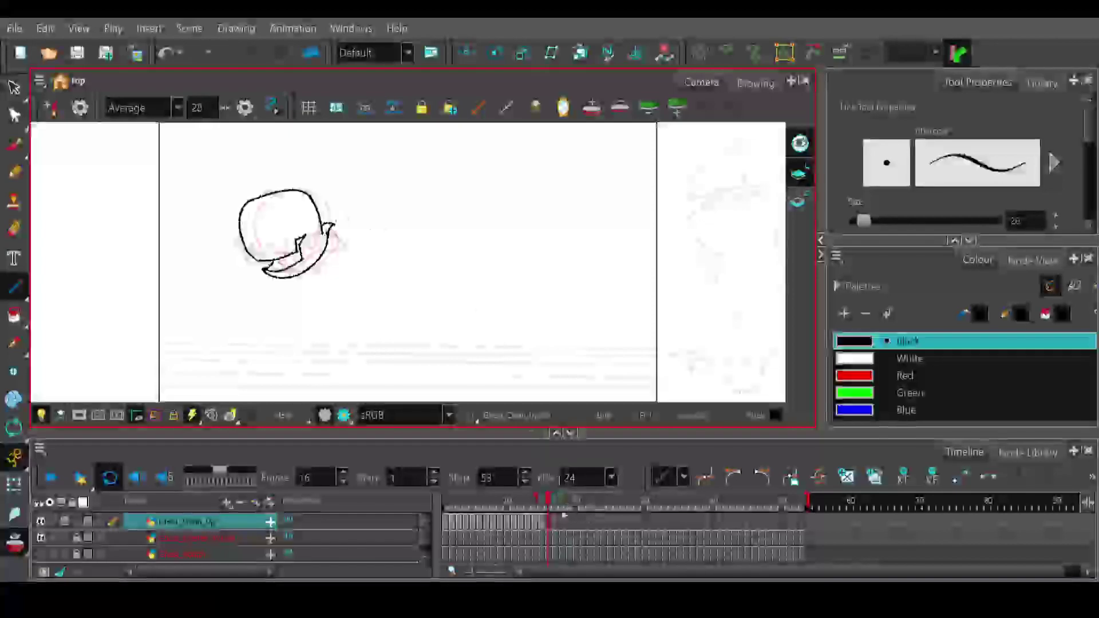
- Draw small teeth inside the frame 16 mouth with the Pencil tool
left_click(14, 171)
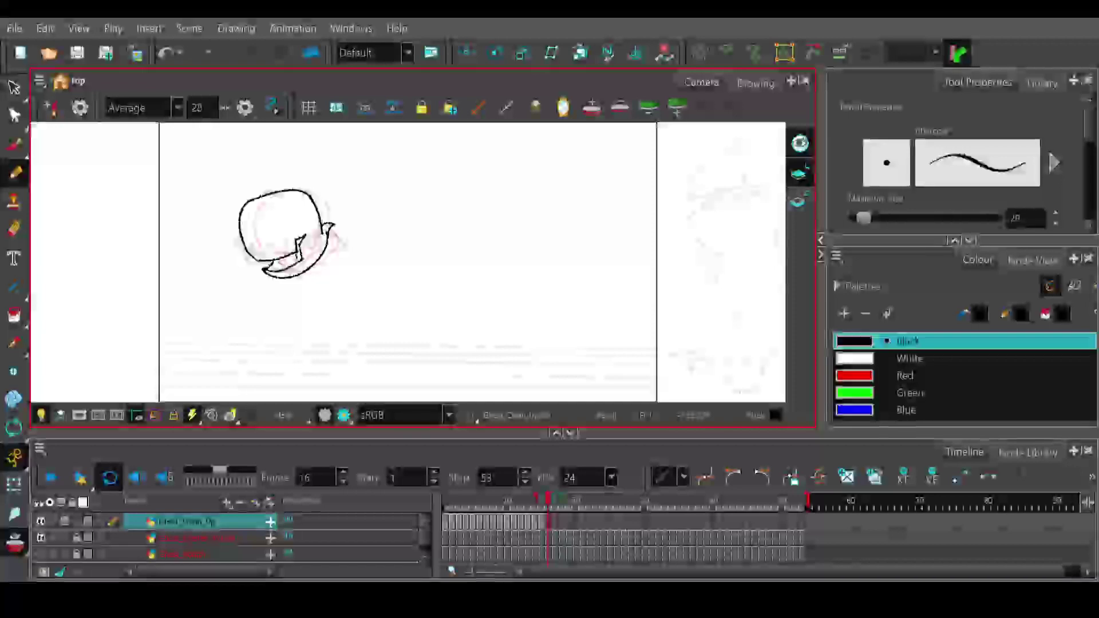
left_click(549, 504)
left_click_drag(549, 505, 548, 505)
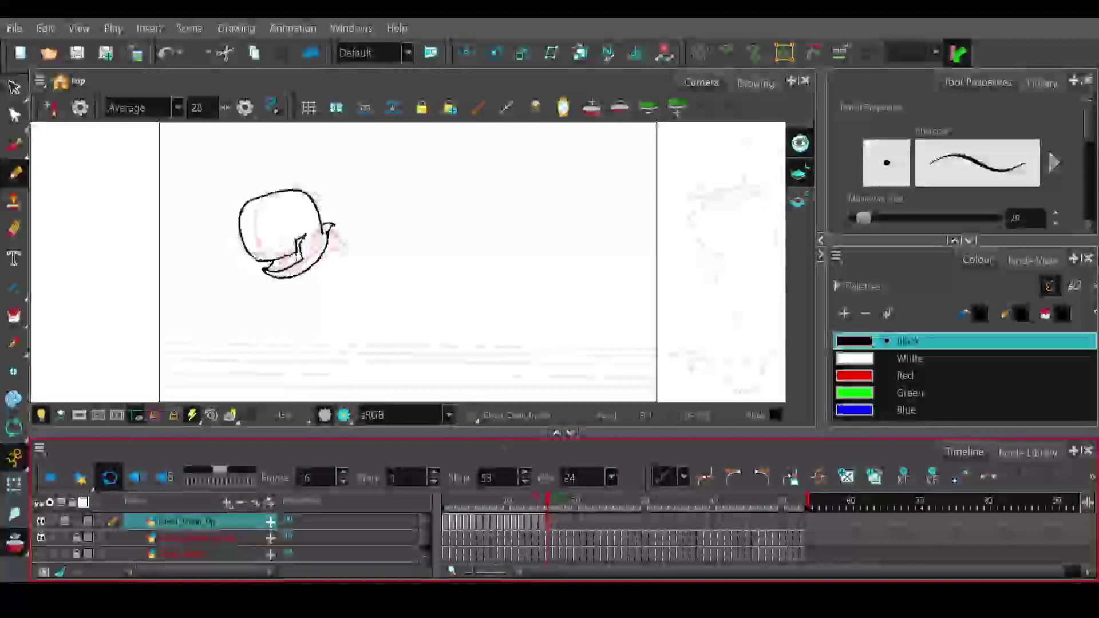
left_click(288, 263)
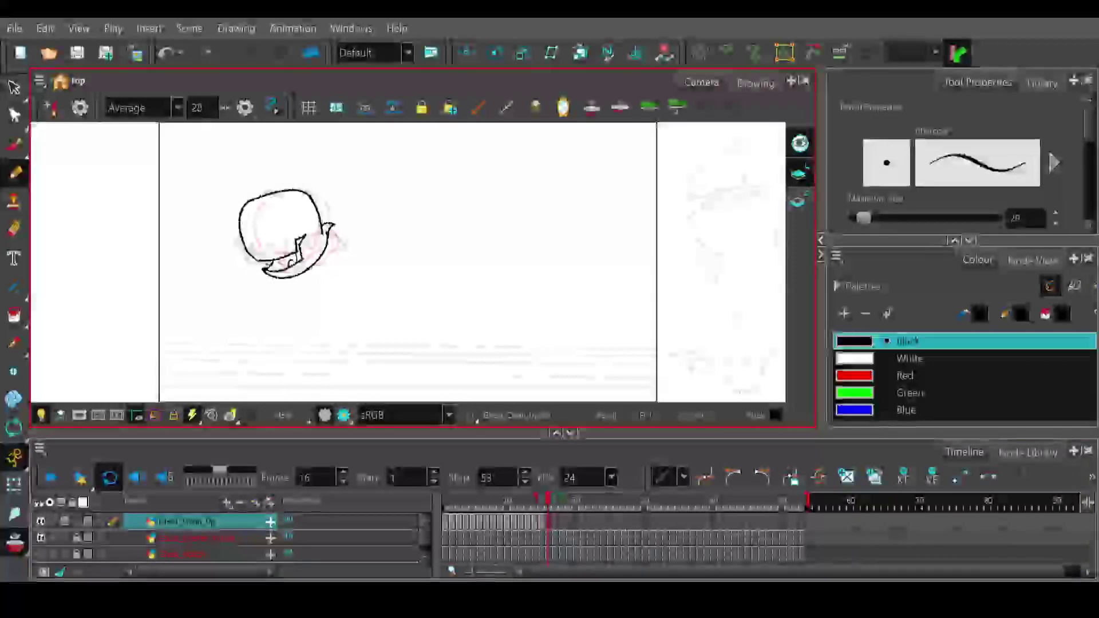
left_click_drag(271, 267, 275, 272)
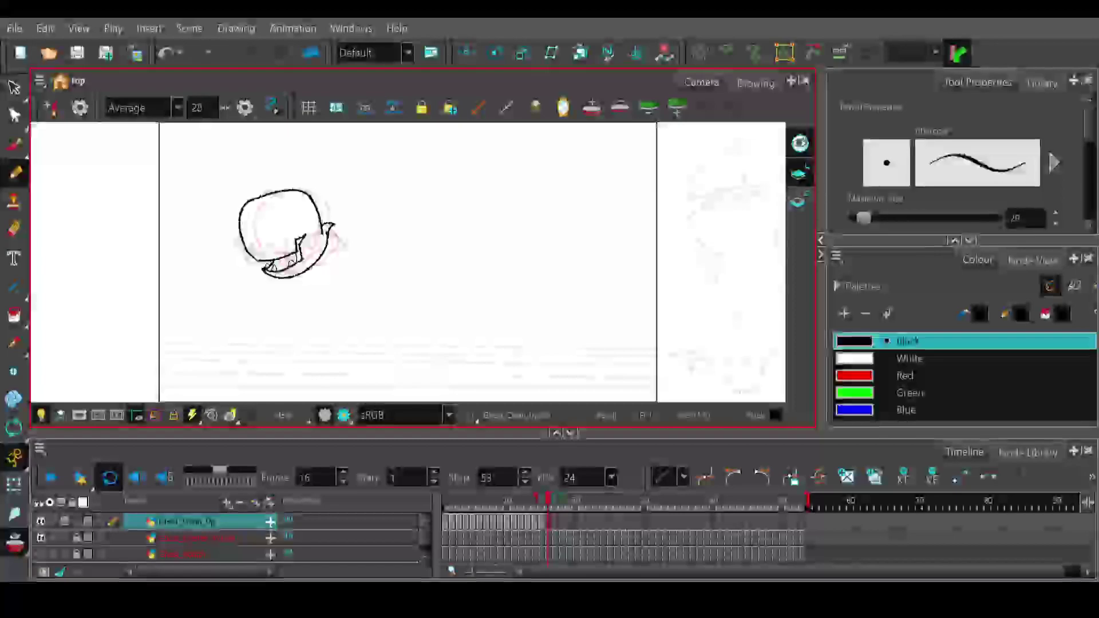
- Review the earlier frames, then erase the left side of the frame 16 head outline and redraw it as a rounder curve
left_click_drag(546, 502, 465, 502)
left_click_drag(491, 499, 548, 499)
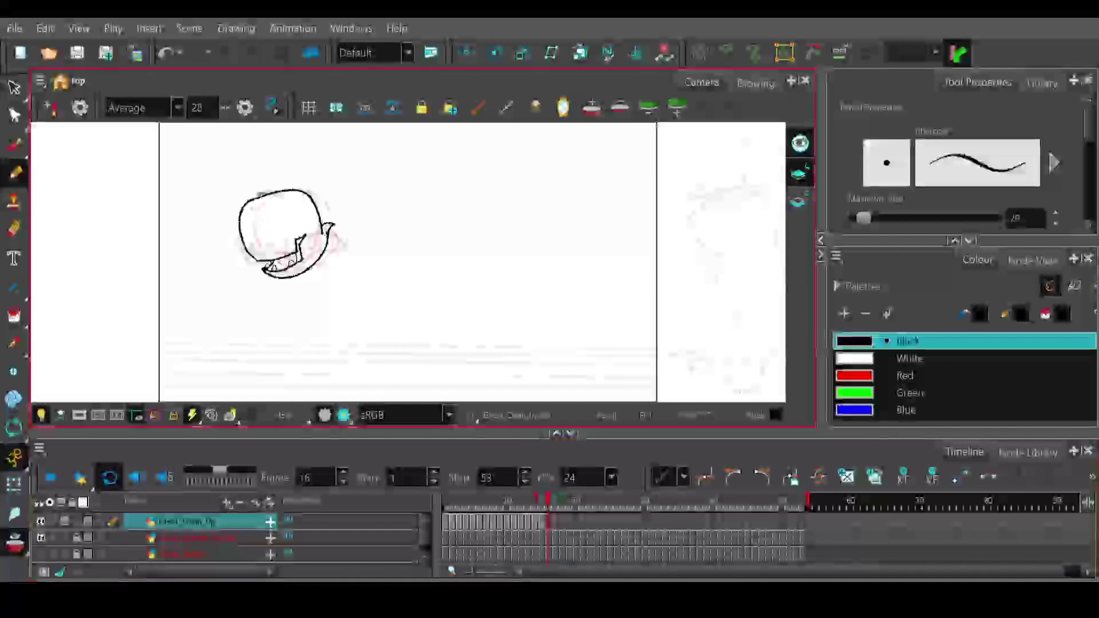
mouse_move(262, 195)
left_mouse_down()
mouse_move(239, 229)
mouse_move(245, 251)
left_mouse_up()
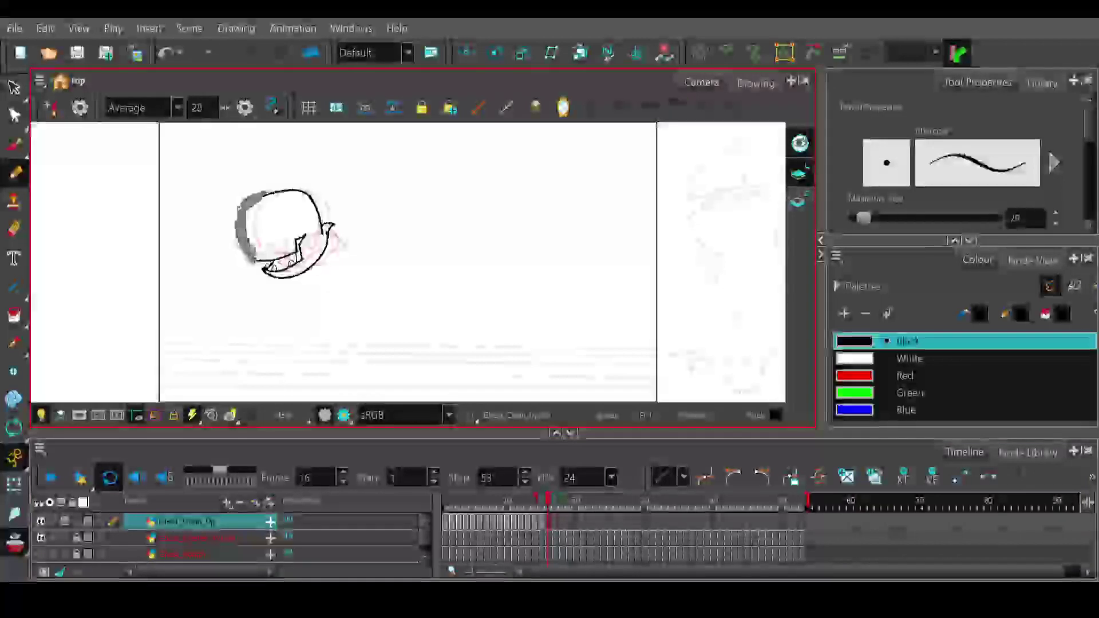
key("ctrl+z")
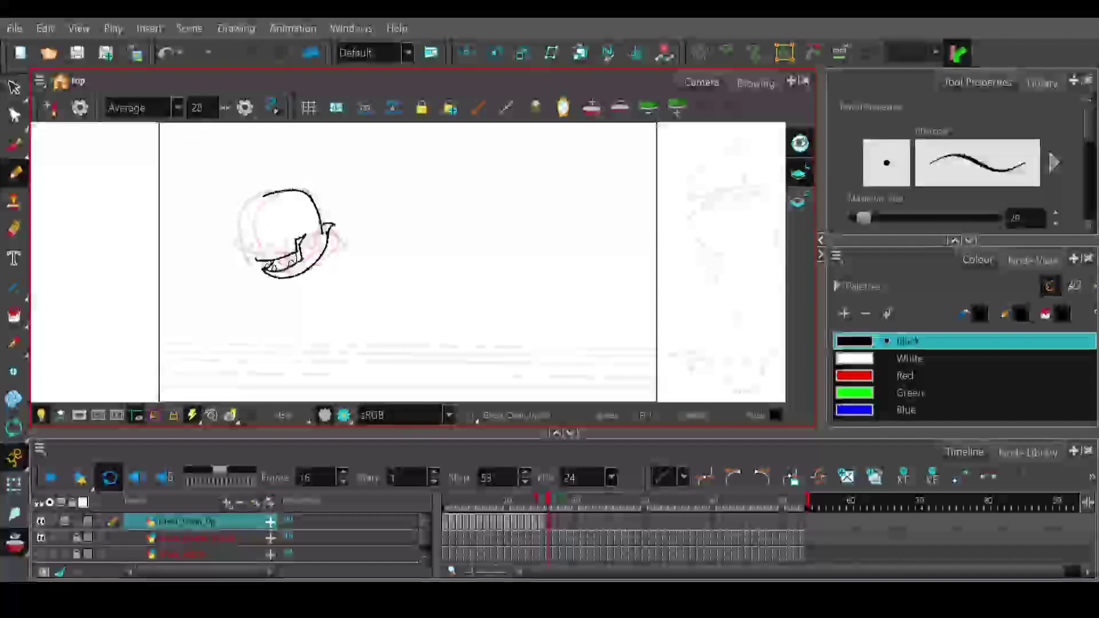
left_click(13, 288)
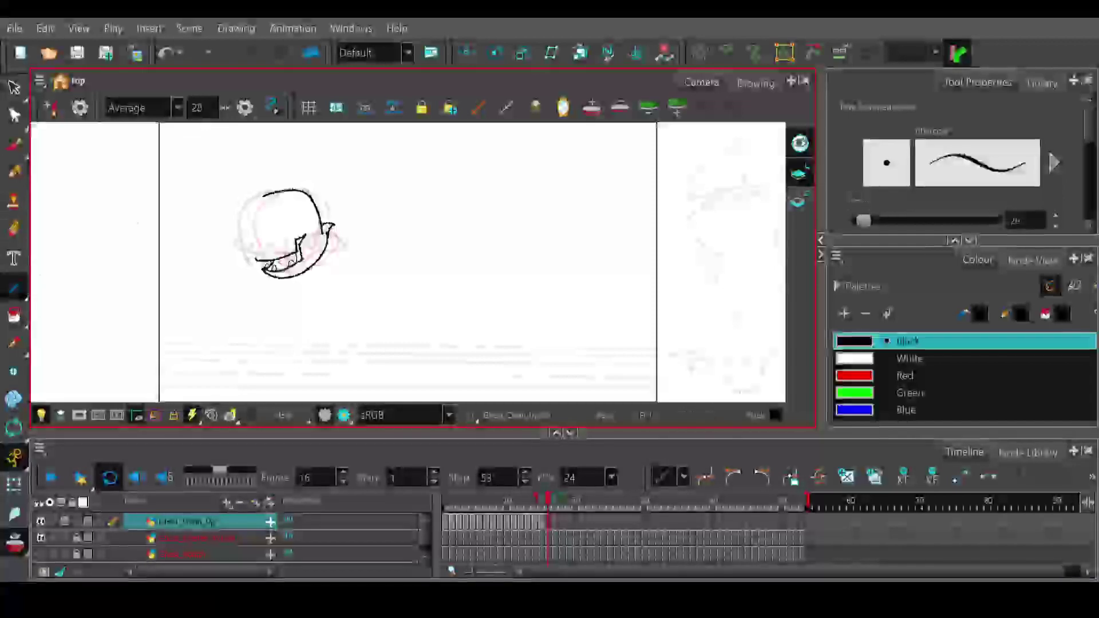
mouse_move(255, 261)
left_mouse_down()
mouse_move(262, 193)
mouse_move(247, 228)
mouse_move(221, 219)
left_mouse_up()
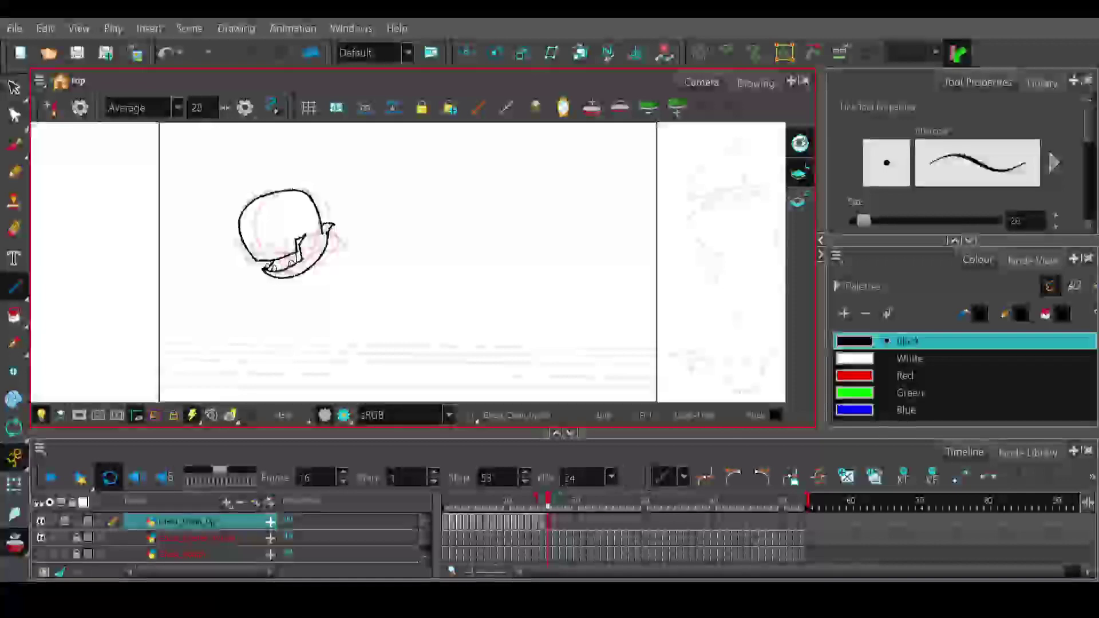
- On frame 17, ink the upper mouth line with its notched right corner, the slanted right side and the lower mouth edge
left_click(555, 504)
left_click_drag(231, 240, 267, 252)
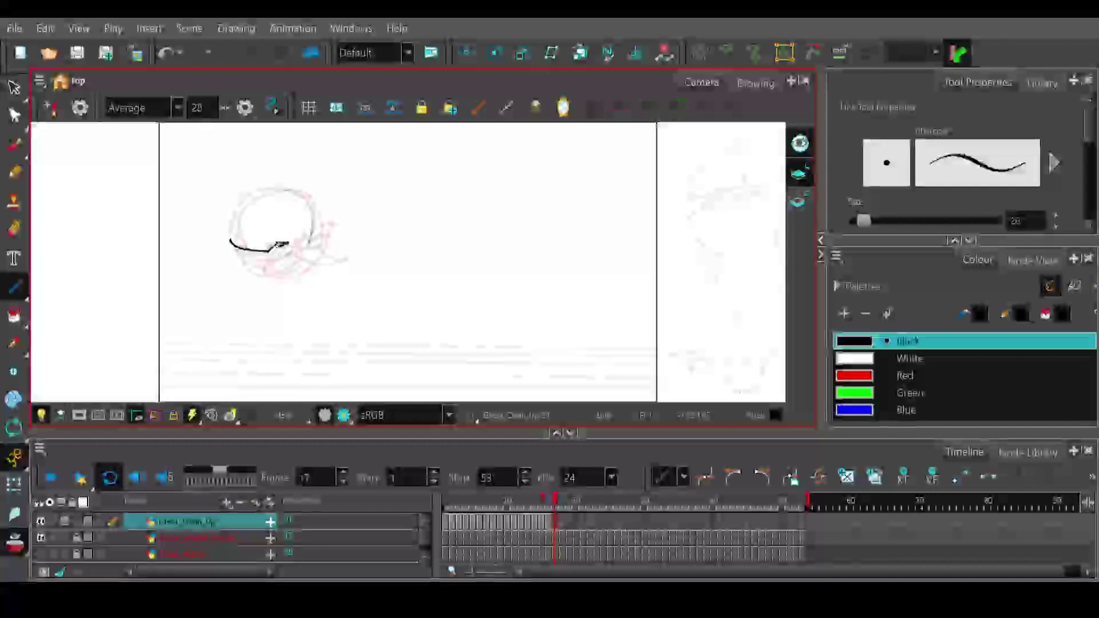
left_click_drag(283, 244, 271, 270)
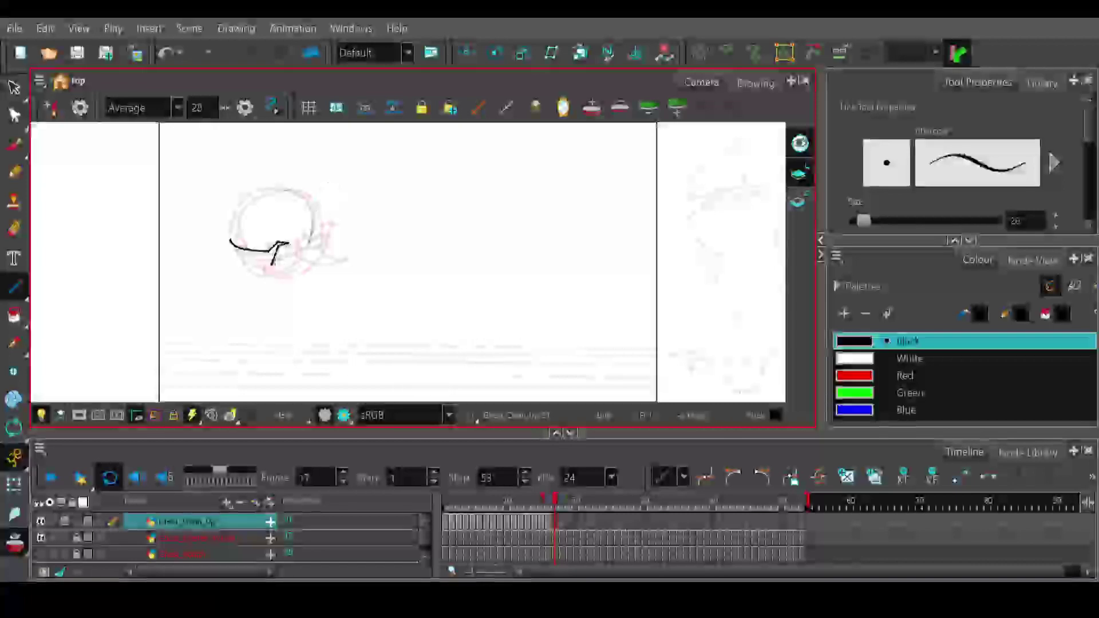
left_click_drag(274, 264, 240, 263)
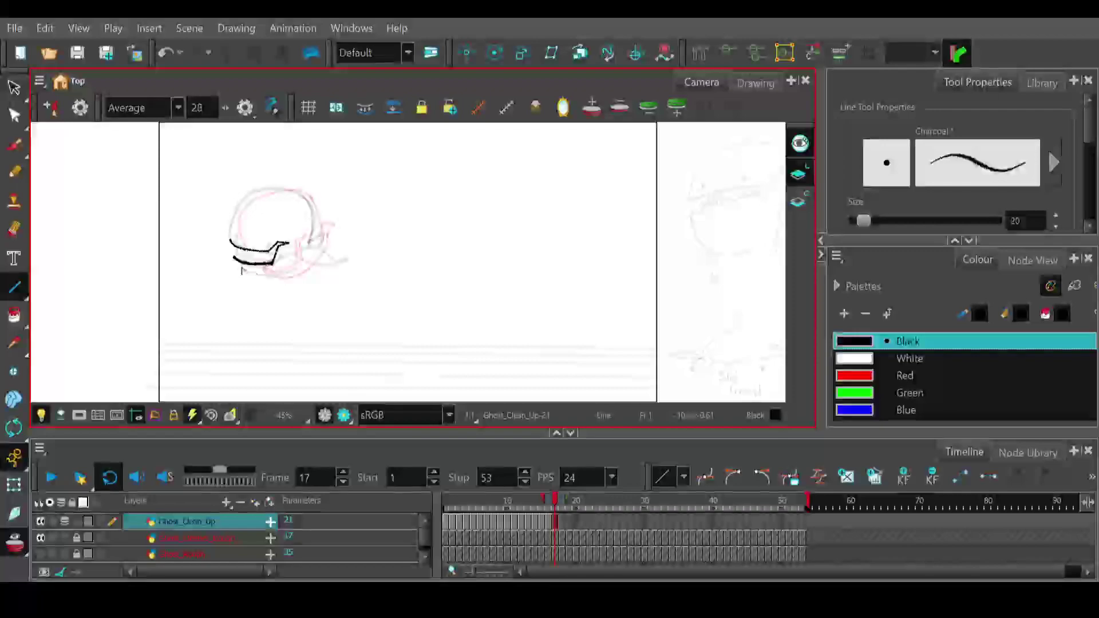
key("ctrl+z")
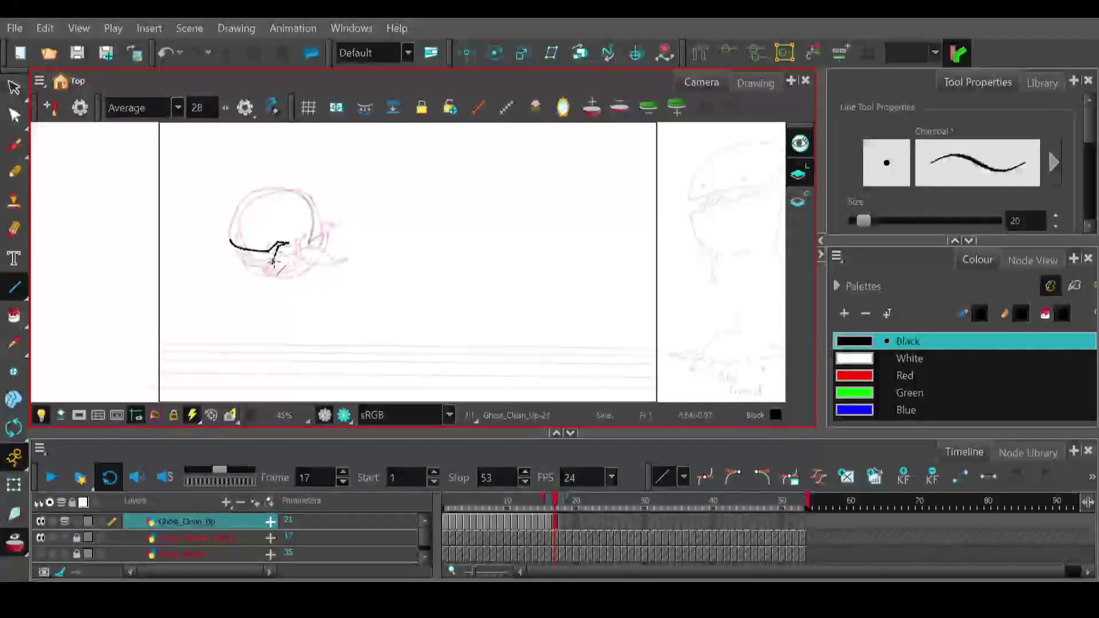
mouse_move(273, 263)
left_mouse_down()
mouse_move(236, 264)
mouse_move(258, 267)
mouse_move(251, 192)
mouse_move(225, 201)
mouse_move(267, 188)
mouse_move(230, 191)
left_mouse_up()
key("ctrl+z")
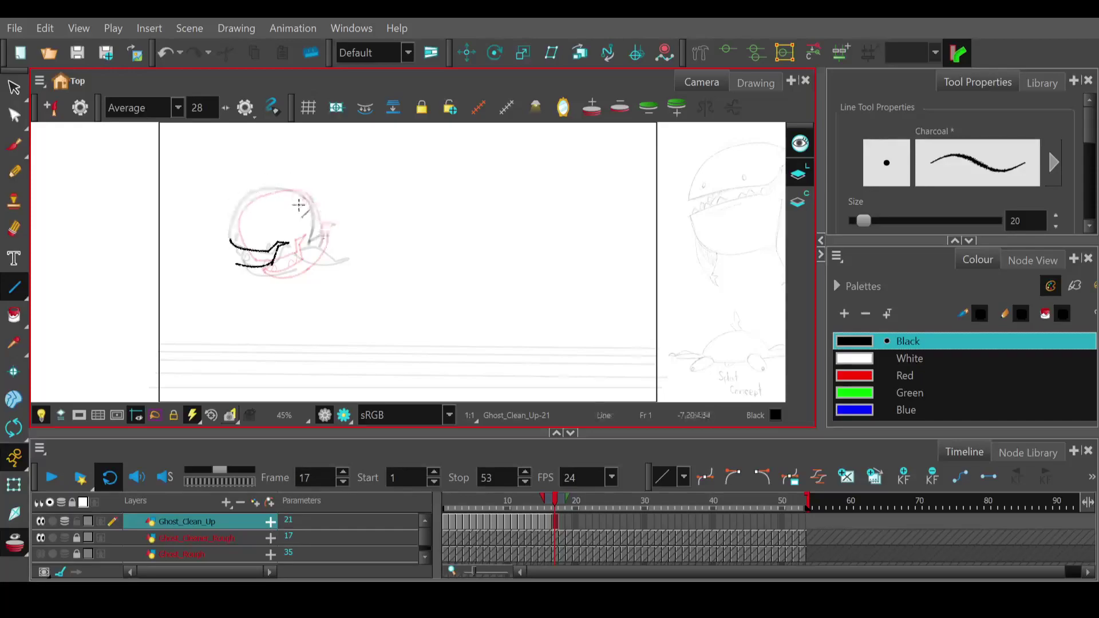
- Draw the frame 17 head outline from the mouth's left end over the top, and the jaw curve beneath the mouth
mouse_move(230, 238)
left_mouse_down()
mouse_move(295, 197)
mouse_move(258, 195)
mouse_move(239, 169)
mouse_move(220, 190)
left_mouse_up()
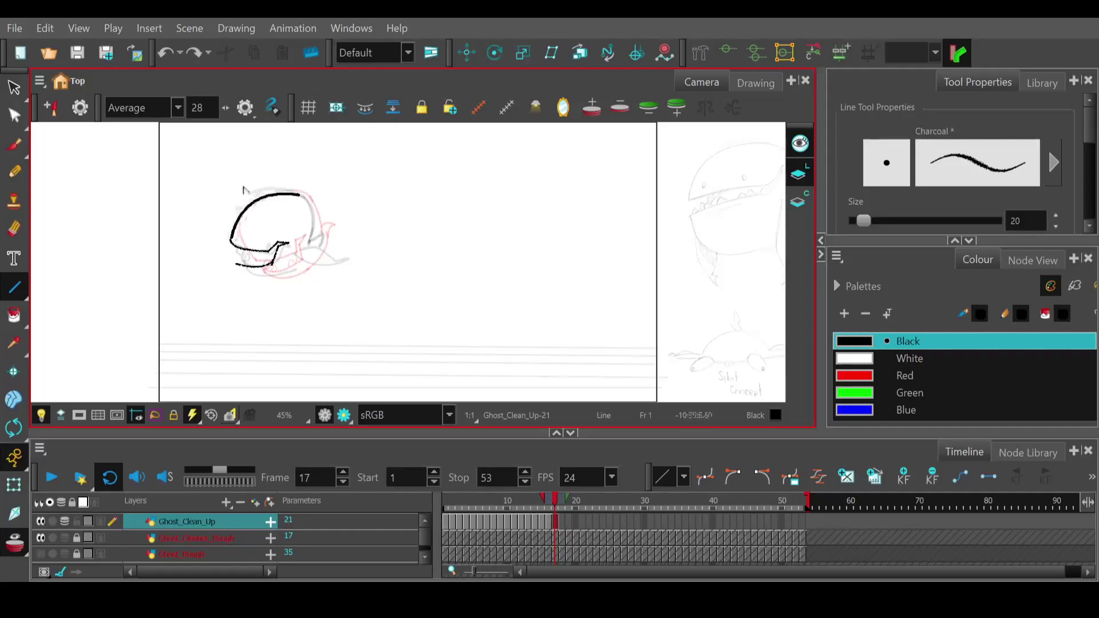
key("ctrl+z")
mouse_move(230, 238)
left_mouse_down()
mouse_move(320, 218)
mouse_move(229, 172)
mouse_move(229, 190)
mouse_move(242, 171)
left_mouse_up()
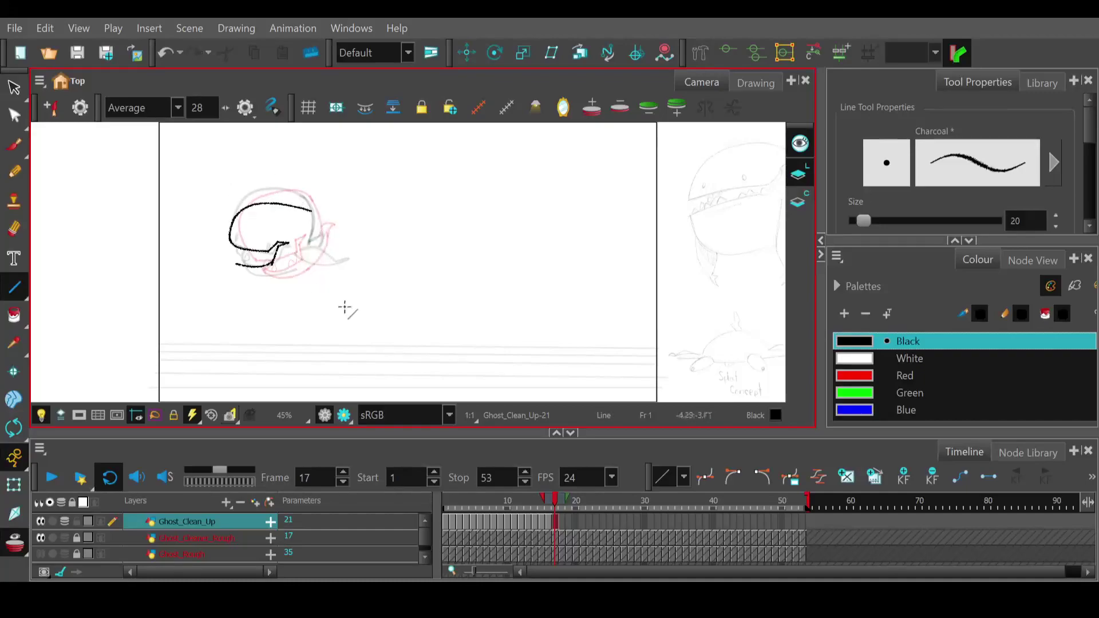
mouse_move(235, 265)
left_mouse_down()
mouse_move(296, 279)
mouse_move(239, 290)
mouse_move(245, 298)
left_mouse_up()
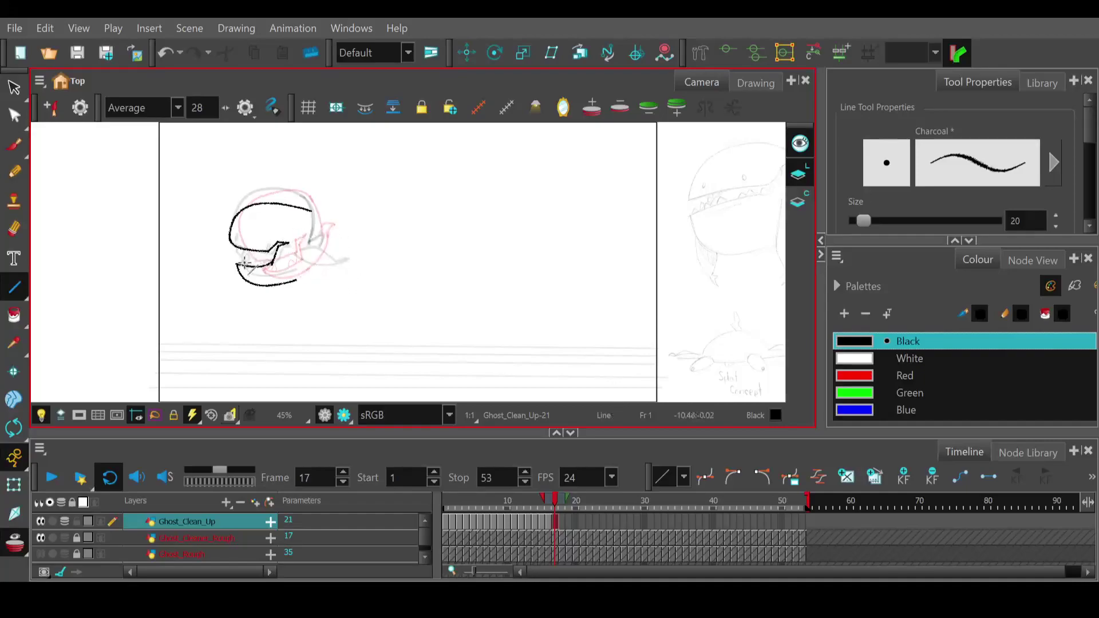
- Try short strokes near the left end of the frame 17 mouth and compare the drawing with the preceding frames
mouse_move(248, 266)
left_mouse_down()
mouse_move(264, 252)
mouse_move(262, 269)
left_mouse_up()
left_click(557, 508)
left_click_drag(554, 503, 553, 501)
key("ctrl+z")
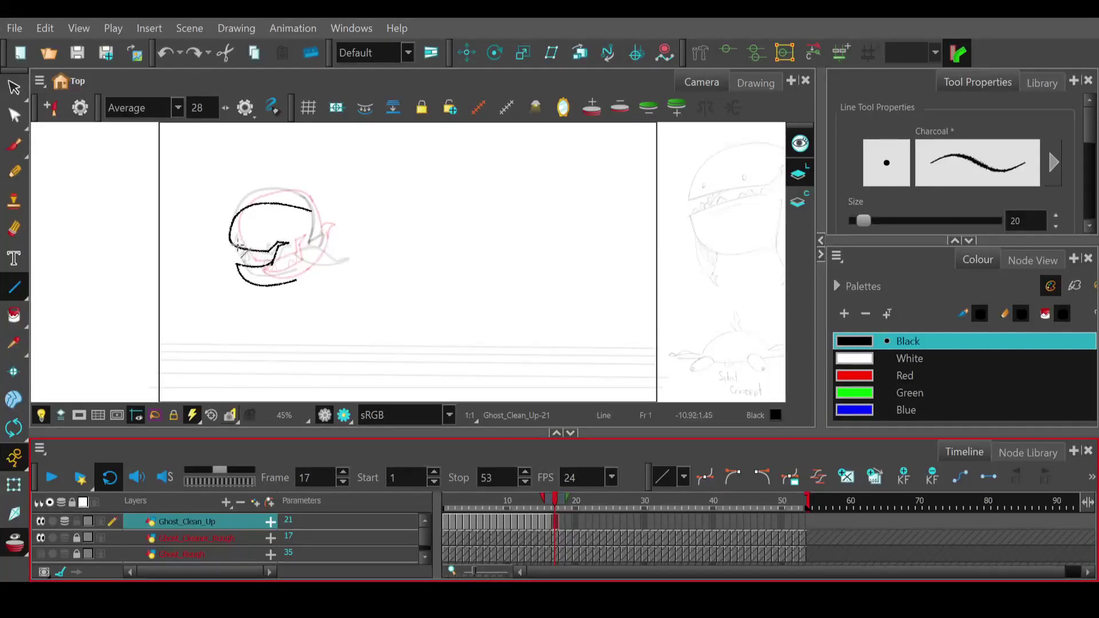
mouse_move(240, 248)
left_mouse_down()
mouse_move(248, 208)
mouse_move(229, 236)
left_mouse_up()
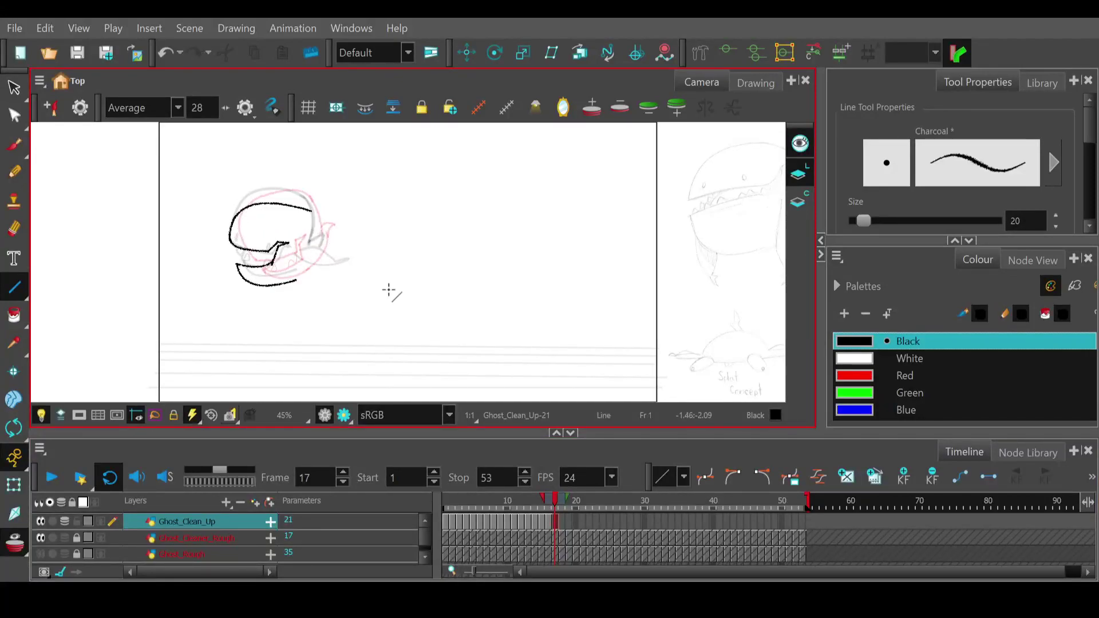
left_click(543, 503)
left_click_drag(543, 503, 557, 502)
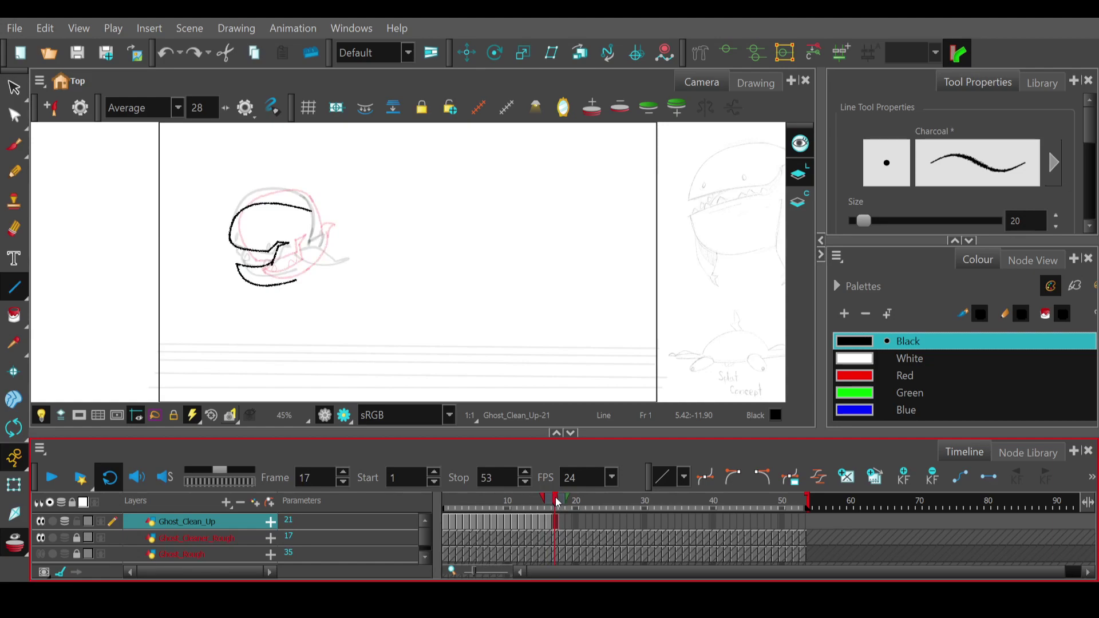
- Clear the frame 17 drawing and redraw its notched upper mouth line, the lower mouth edge and the left side of the head
key("Delete")
mouse_move(234, 243)
left_mouse_down()
mouse_move(274, 253)
mouse_move(250, 258)
mouse_move(285, 245)
mouse_move(273, 264)
left_mouse_up()
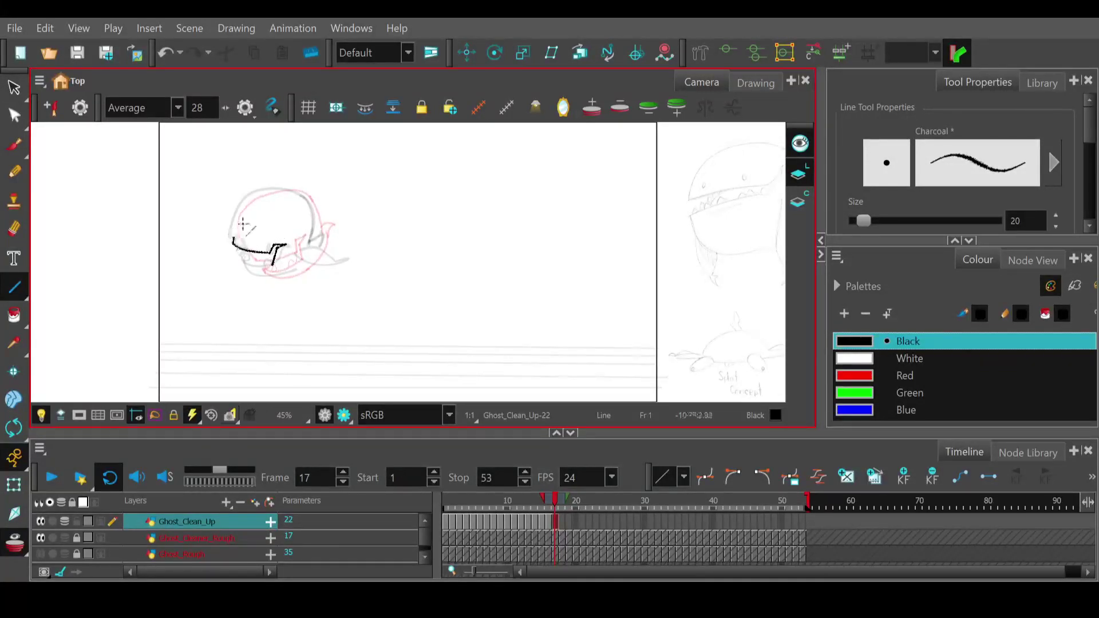
mouse_move(232, 243)
left_mouse_down()
mouse_move(234, 190)
mouse_move(233, 215)
mouse_move(246, 199)
mouse_move(233, 210)
left_mouse_up()
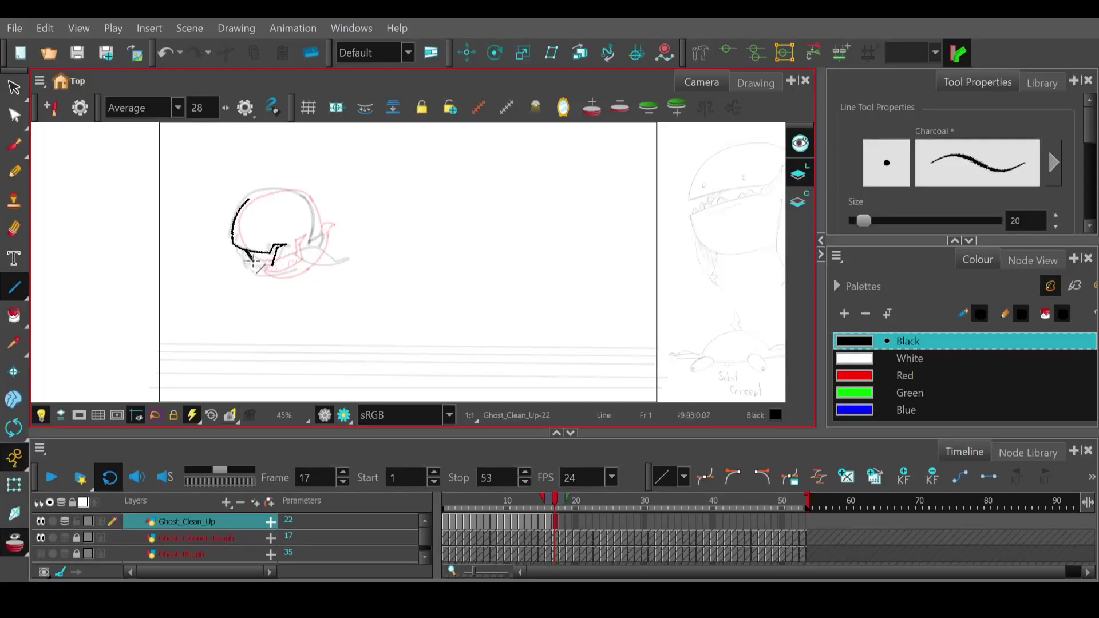
key("alt+s")
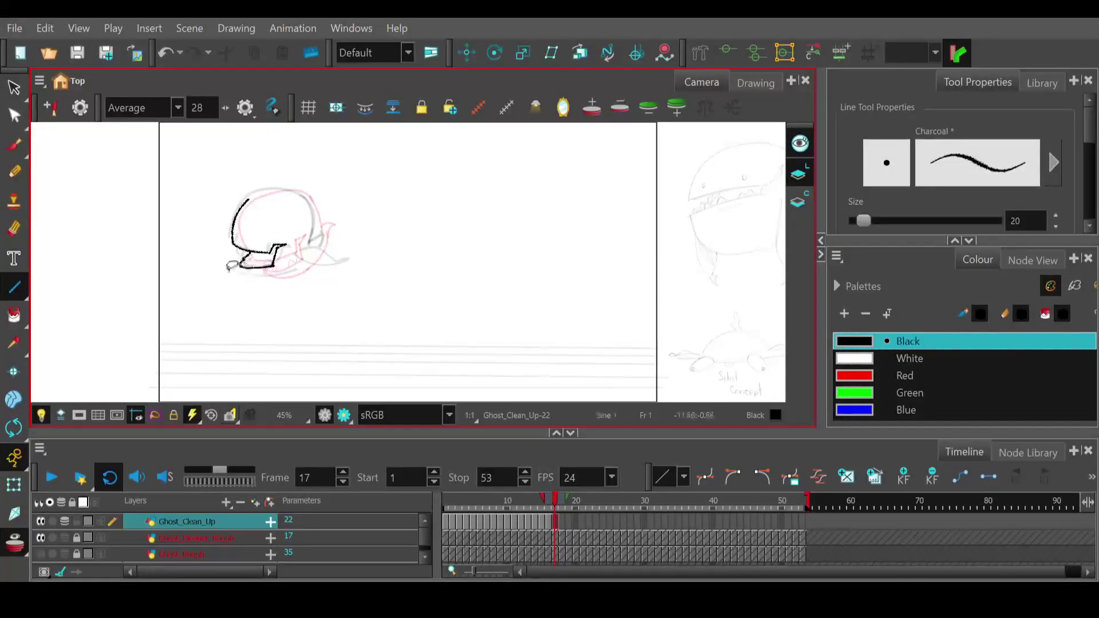
- Rework the left end of the frame 17 mouth into a short corner and ink the jaw curve beneath it
key("ctrl+z")
key("ctrl+z")
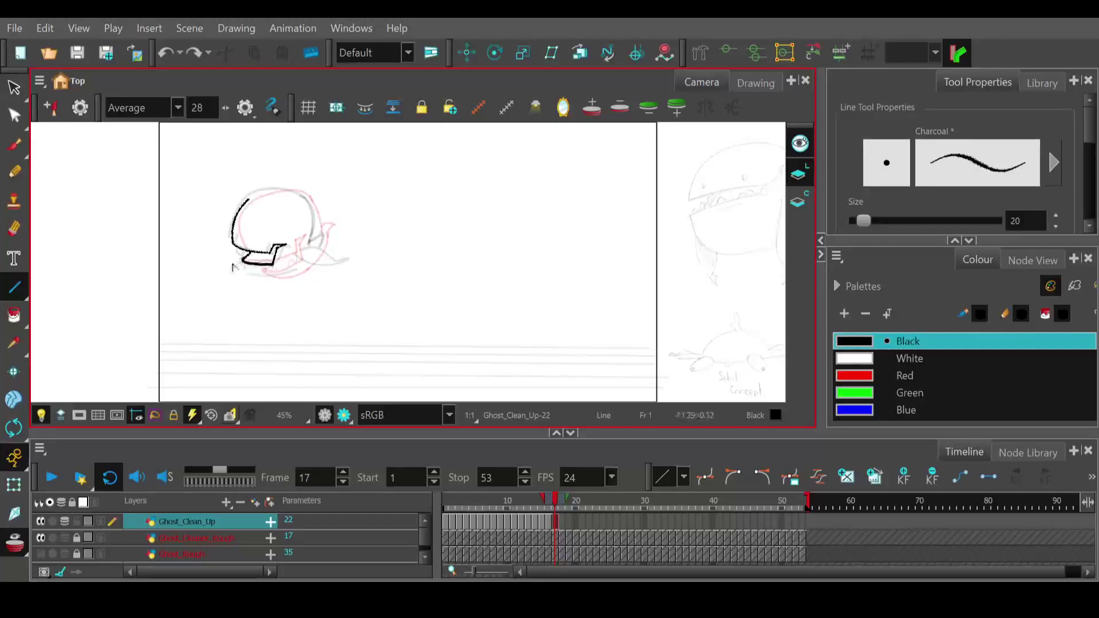
key("ctrl+z")
key("ctrl+shift+z")
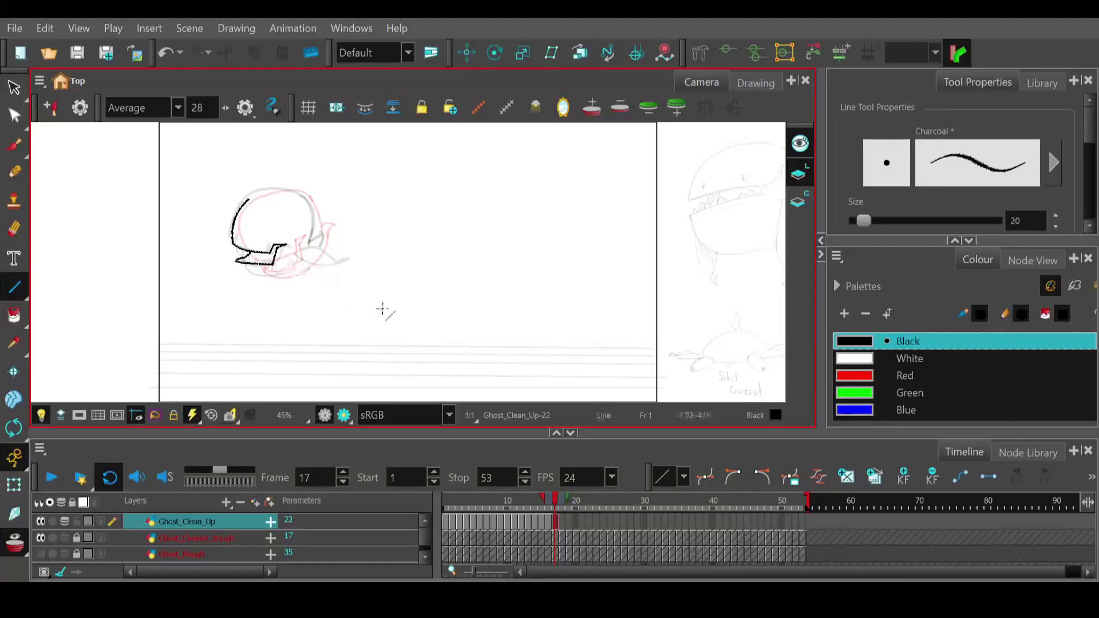
key("ctrl+z")
mouse_move(243, 262)
left_mouse_down()
mouse_move(264, 283)
mouse_move(286, 281)
left_mouse_up()
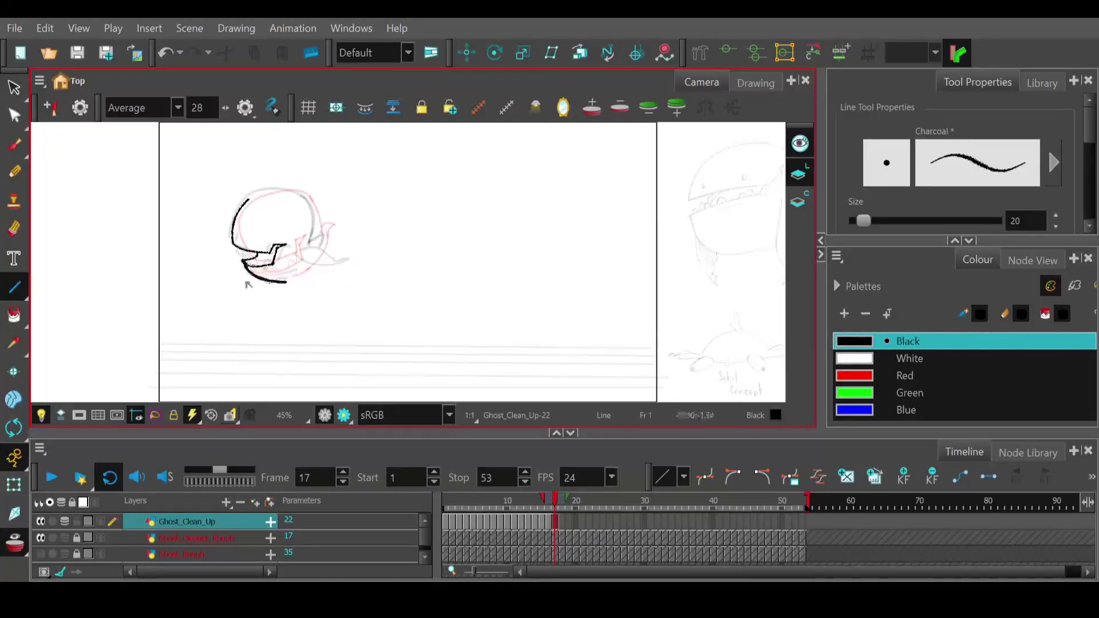
key("ctrl+z")
key("ctrl+z")
mouse_move(243, 262)
left_mouse_down()
mouse_move(284, 274)
mouse_move(248, 287)
left_mouse_up()
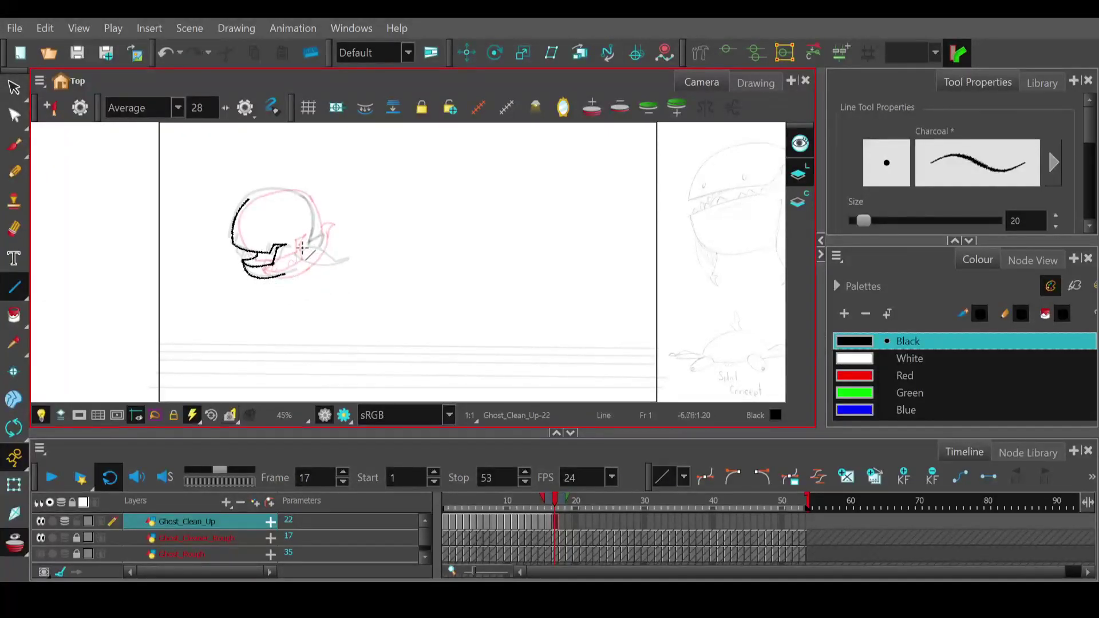
- Complete the frame 17 outline over the head and down its back, and extend the jaw curve up into a pointed tail
mouse_move(248, 198)
left_mouse_down()
mouse_move(317, 208)
mouse_move(278, 180)
mouse_move(300, 183)
mouse_move(324, 222)
mouse_move(302, 187)
left_mouse_up()
left_click_drag(315, 226, 309, 241)
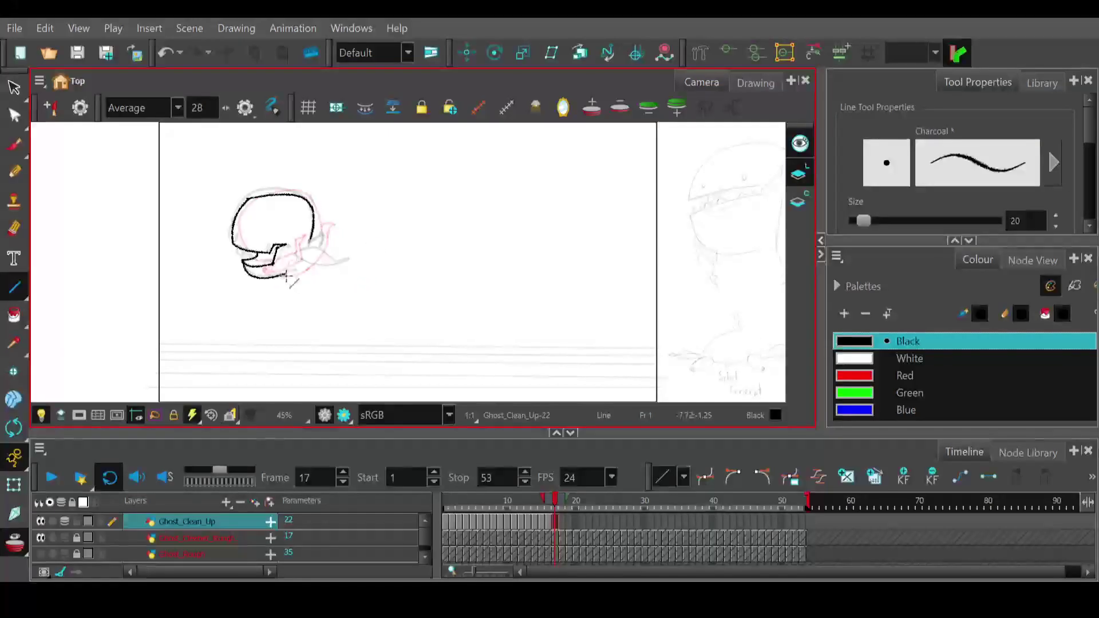
left_click_drag(279, 277, 321, 251)
left_click_drag(328, 248, 319, 264)
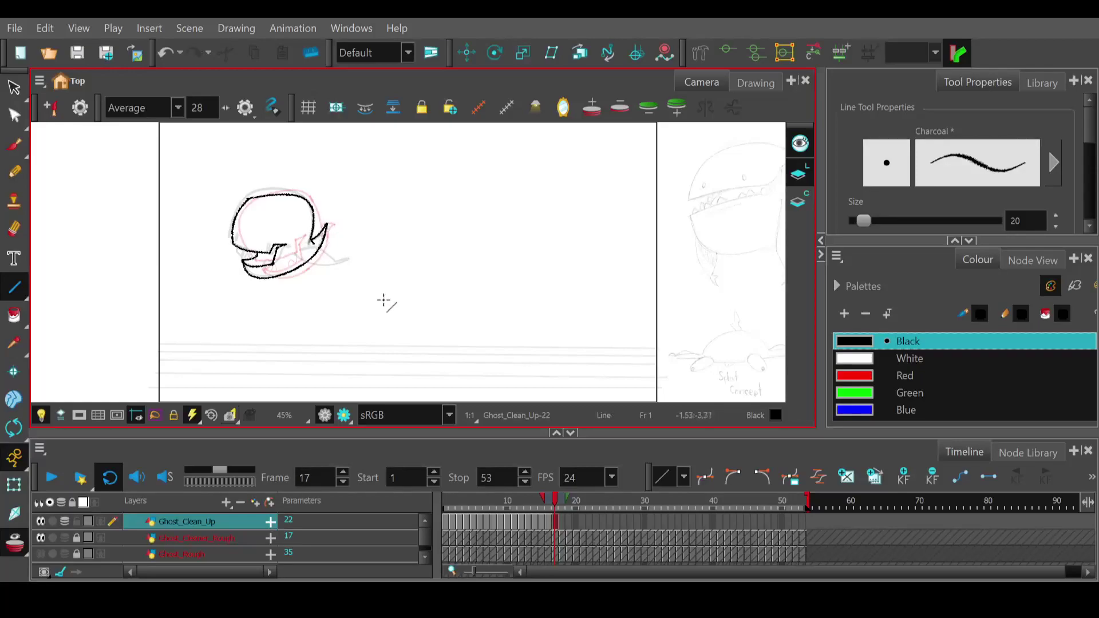
left_click_drag(556, 502, 556, 501)
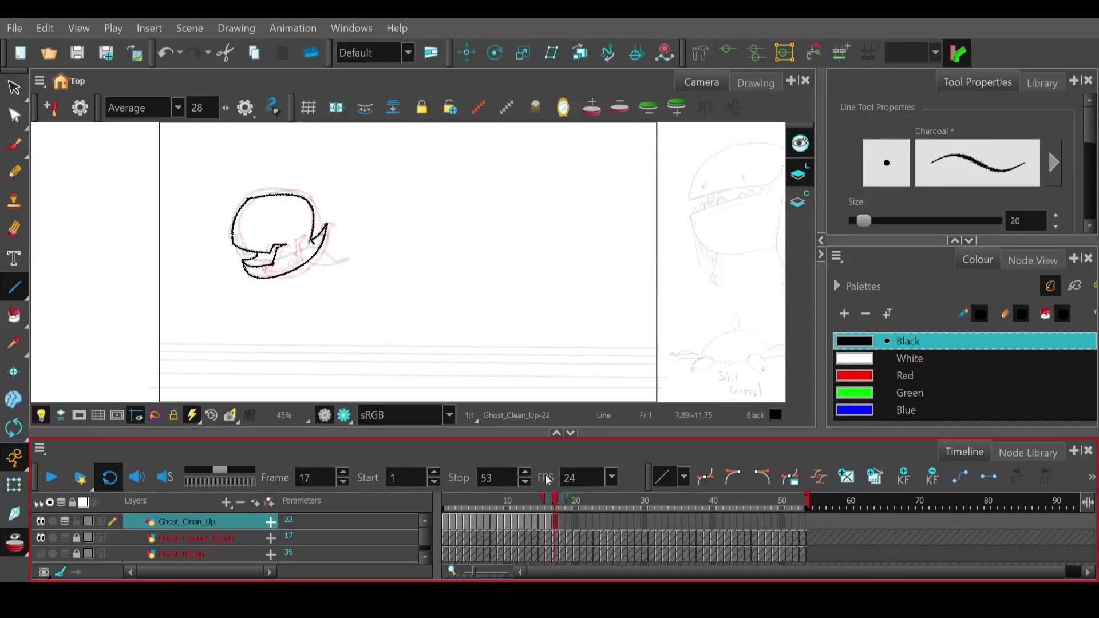
- Draw small teeth inside the frame 17 mouth with the Pencil tool, checking the previous frame for reference
left_click(15, 172)
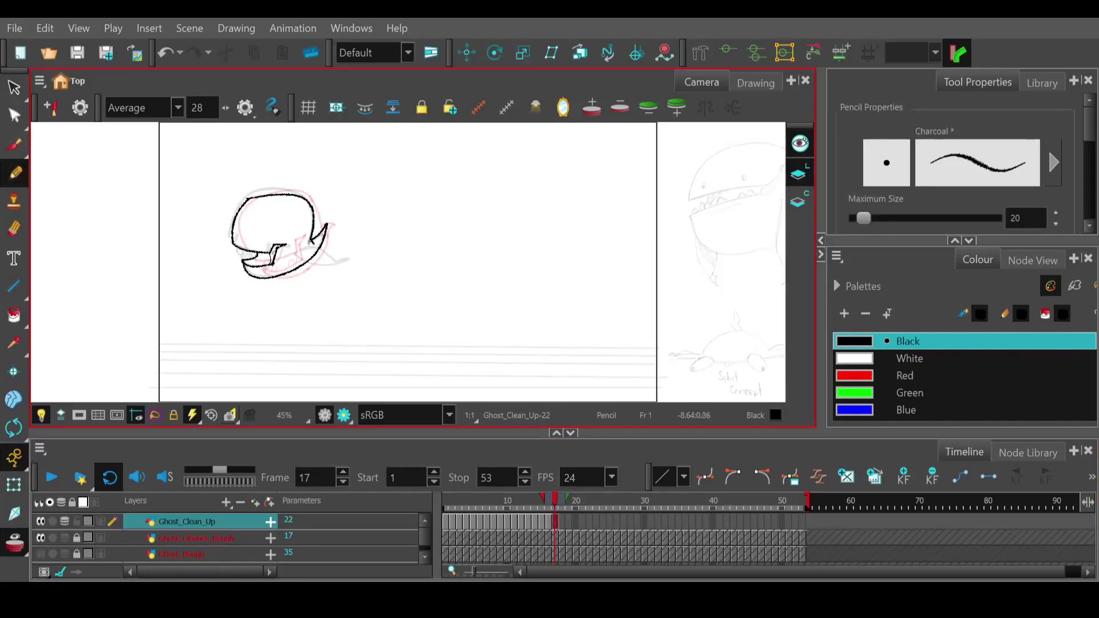
left_click_drag(270, 251, 271, 262)
key("ctrl+z")
mouse_move(556, 504)
left_mouse_down()
mouse_move(543, 503)
mouse_move(553, 499)
left_mouse_up()
left_click(251, 257)
left_click(562, 502)
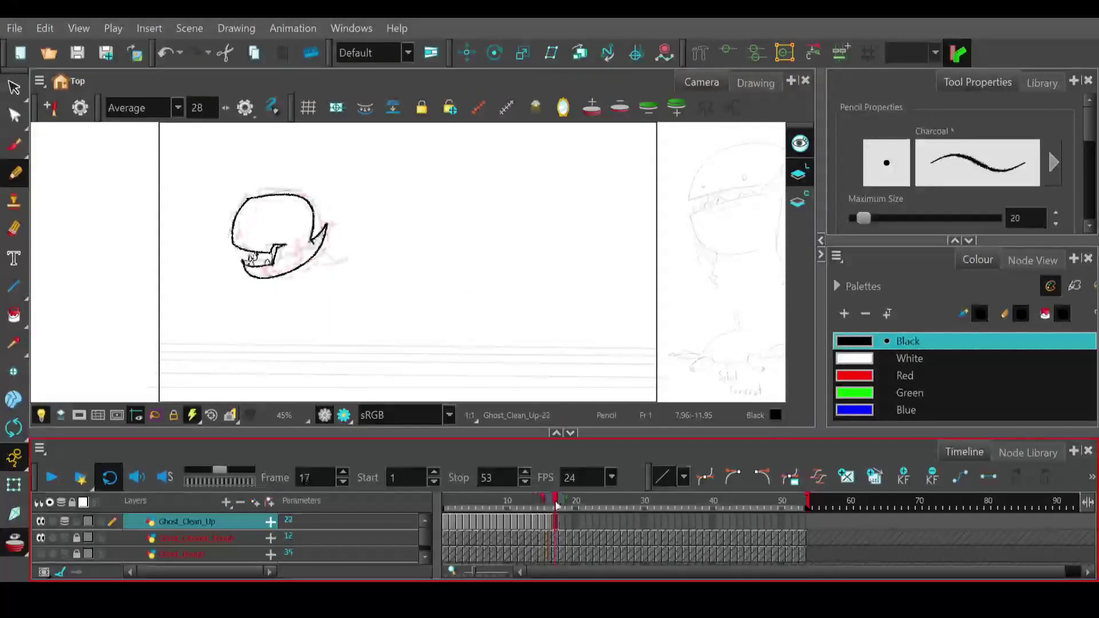
- Play the inked animation from frame 1 to 17 with the rough ghost layer hidden, and restore the playback end to frame 53
left_click_drag(561, 502, 446, 502)
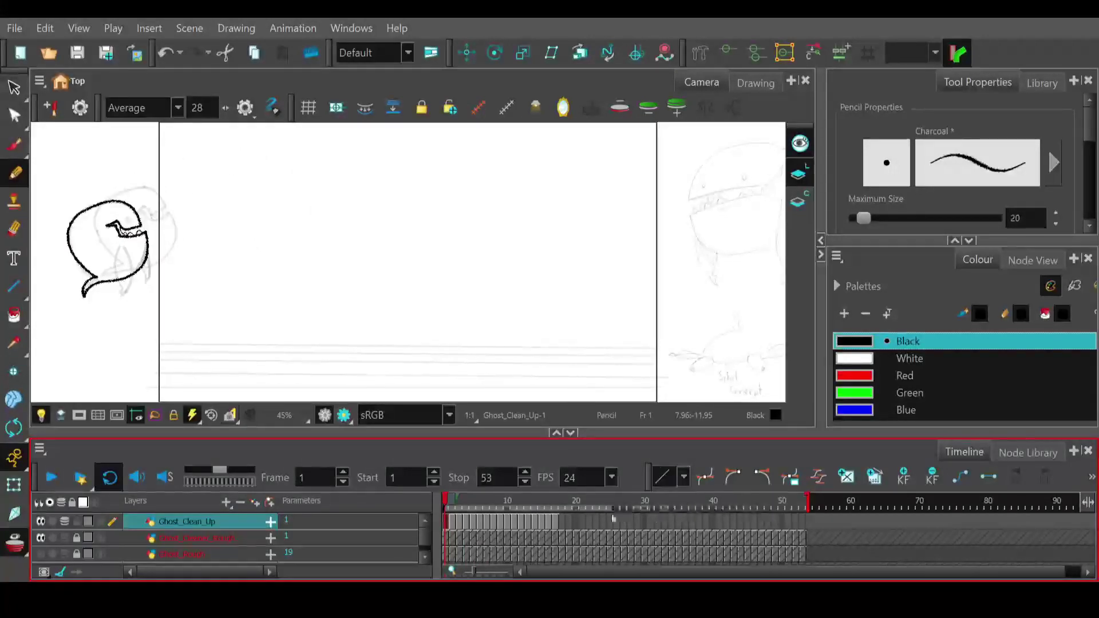
left_click(52, 478)
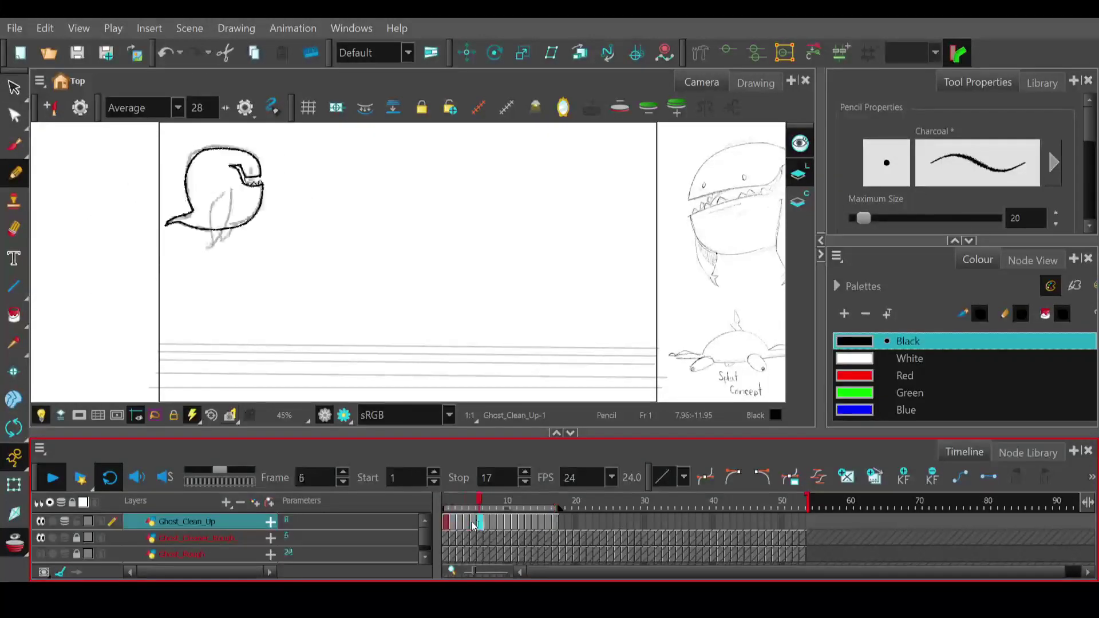
left_click(40, 537)
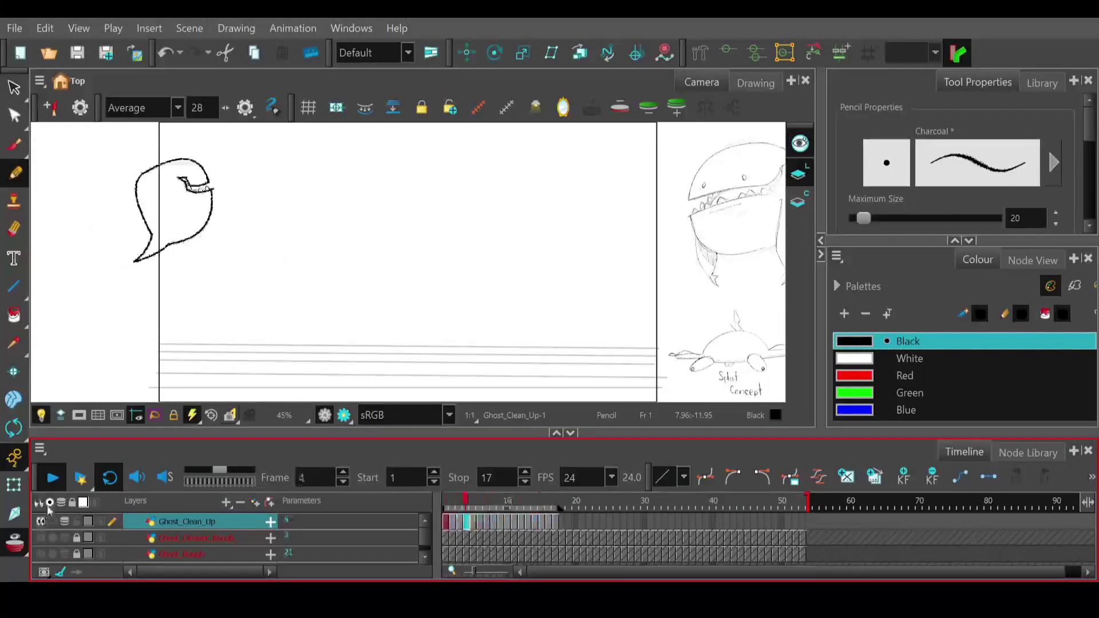
left_click(52, 480)
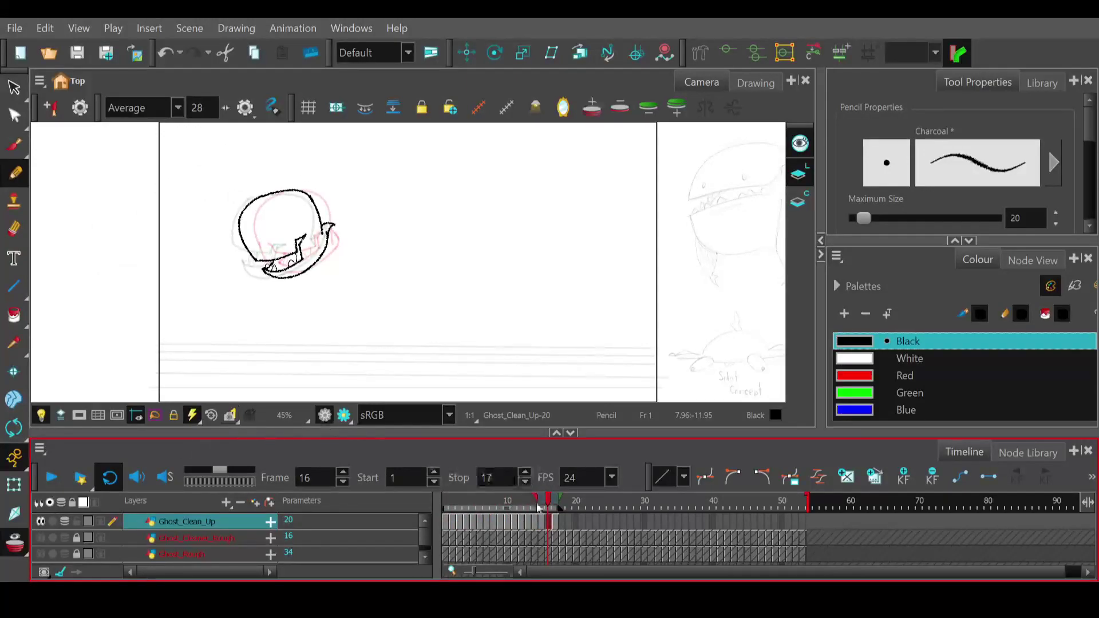
left_click(553, 503)
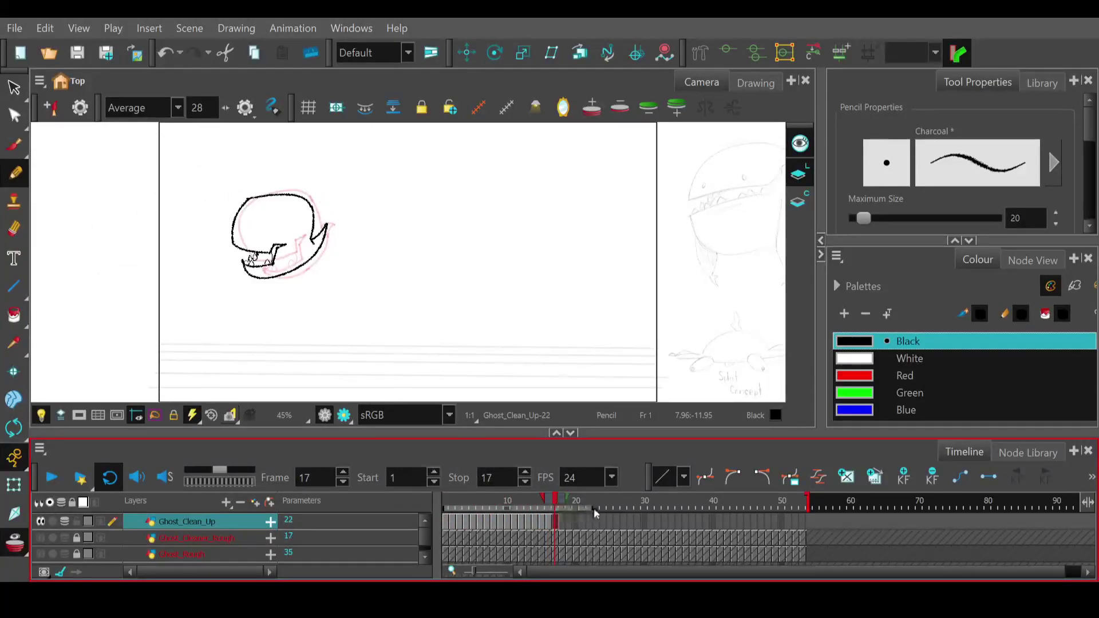
left_click(808, 509)
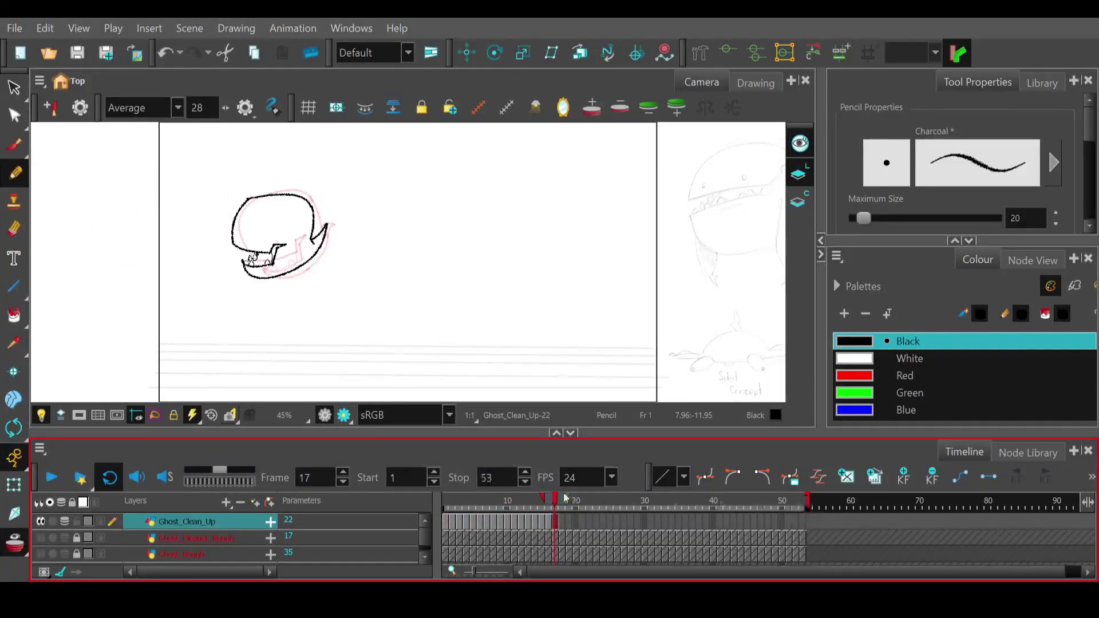
- On frame 18, show the rough ghost layer again and ink the upper mouth line, its notched right corner and the lower mouth edge
left_click(561, 502)
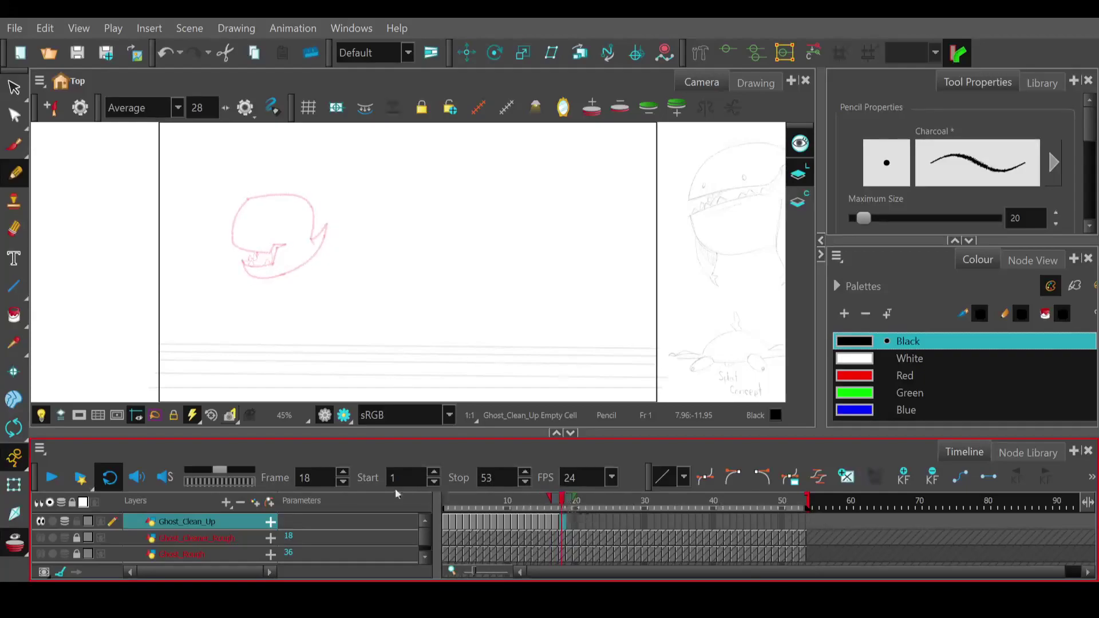
left_click(41, 538)
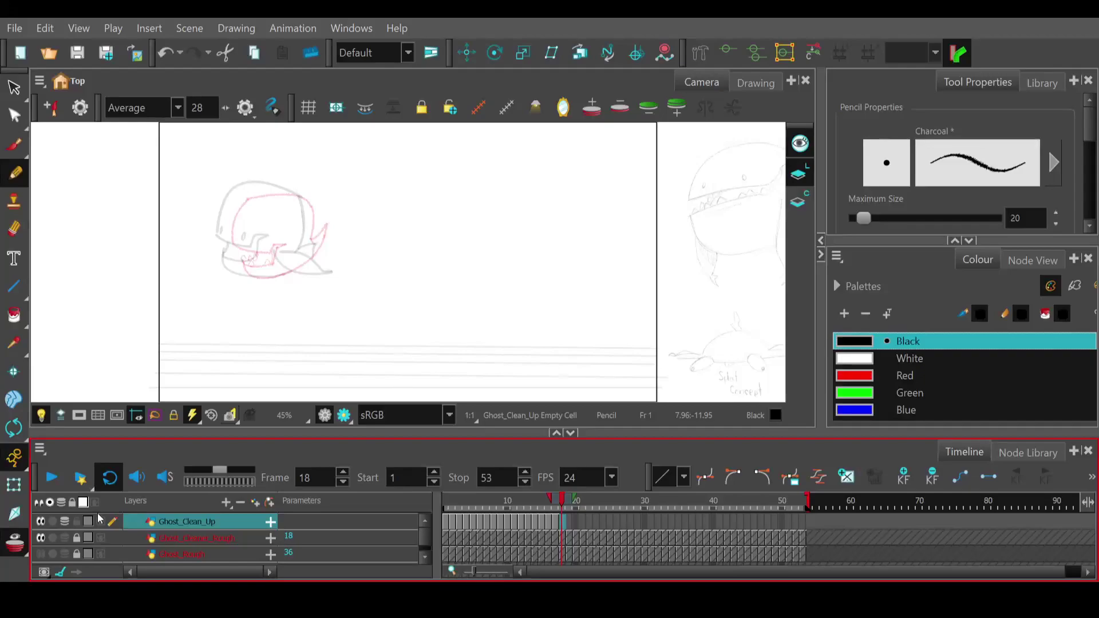
left_click(14, 286)
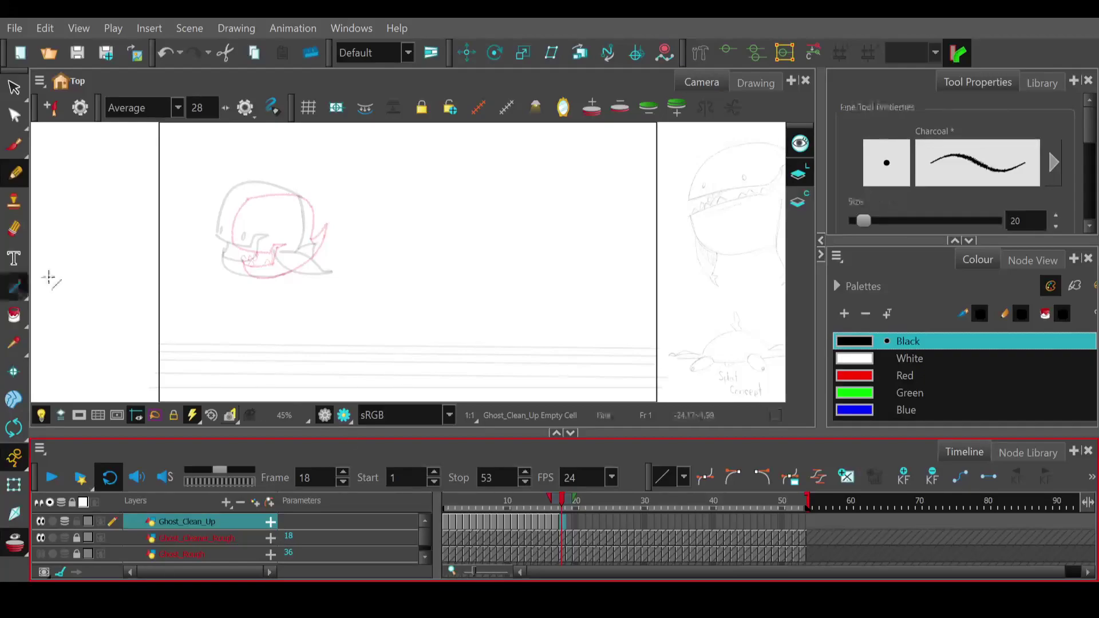
mouse_move(216, 234)
left_mouse_down()
mouse_move(252, 244)
mouse_move(216, 248)
mouse_move(269, 235)
mouse_move(245, 262)
mouse_move(223, 256)
left_mouse_up()
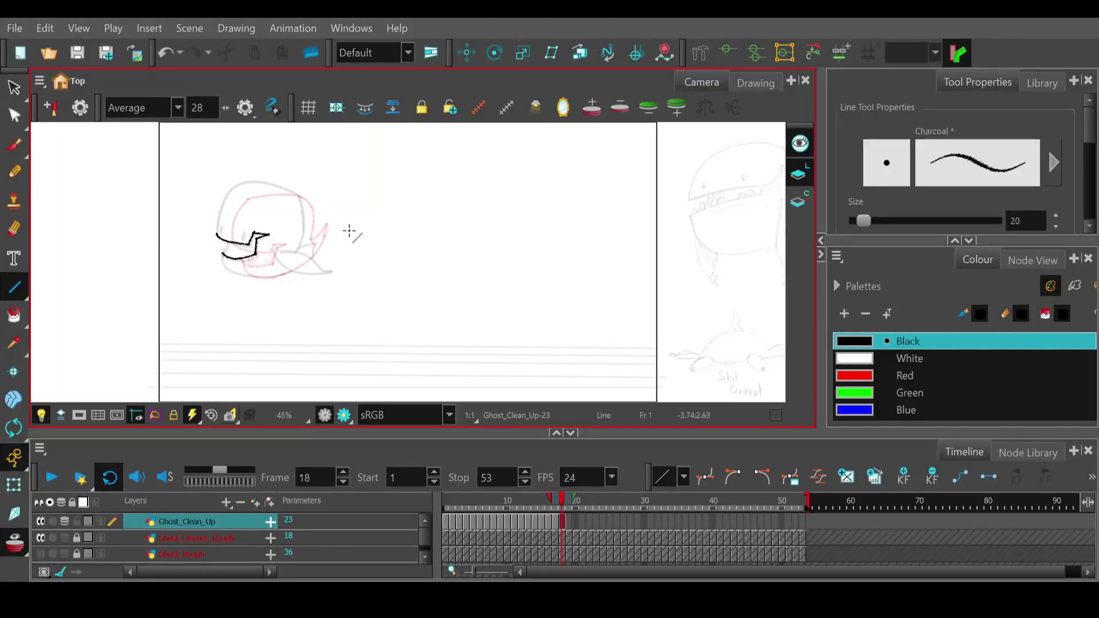
- Ink the short curve at the left of the frame 18 mouth and the head outline from the mouth over the top
mouse_move(220, 255)
left_mouse_down()
mouse_move(238, 260)
mouse_move(251, 244)
mouse_move(231, 257)
mouse_move(243, 258)
mouse_move(229, 201)
mouse_move(293, 191)
mouse_move(213, 178)
left_mouse_up()
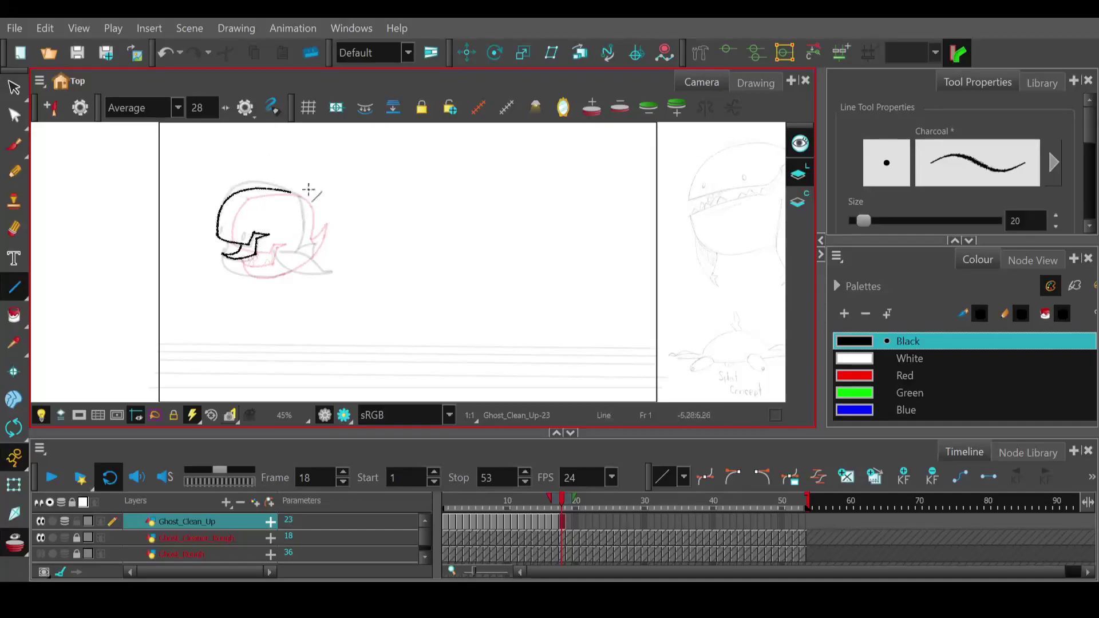
key("ctrl+z")
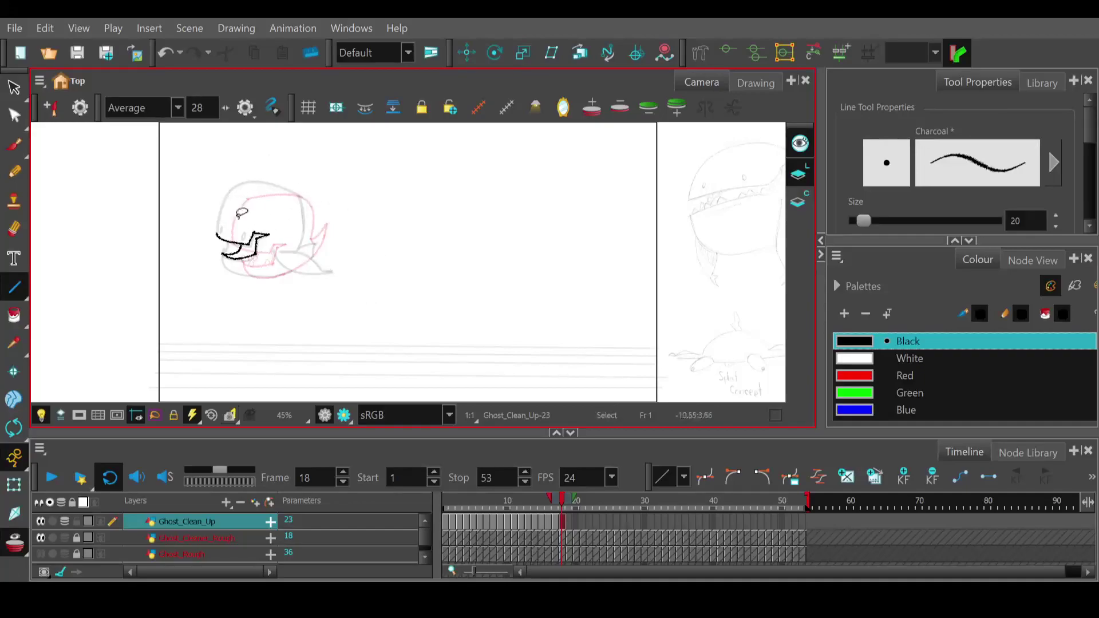
mouse_move(216, 232)
left_mouse_down()
mouse_move(277, 184)
mouse_move(231, 200)
mouse_move(273, 185)
mouse_move(216, 192)
mouse_move(218, 177)
left_mouse_up()
key("ctrl+z")
mouse_move(300, 197)
left_mouse_down()
mouse_move(220, 239)
mouse_move(221, 200)
mouse_move(238, 179)
mouse_move(219, 164)
left_mouse_up()
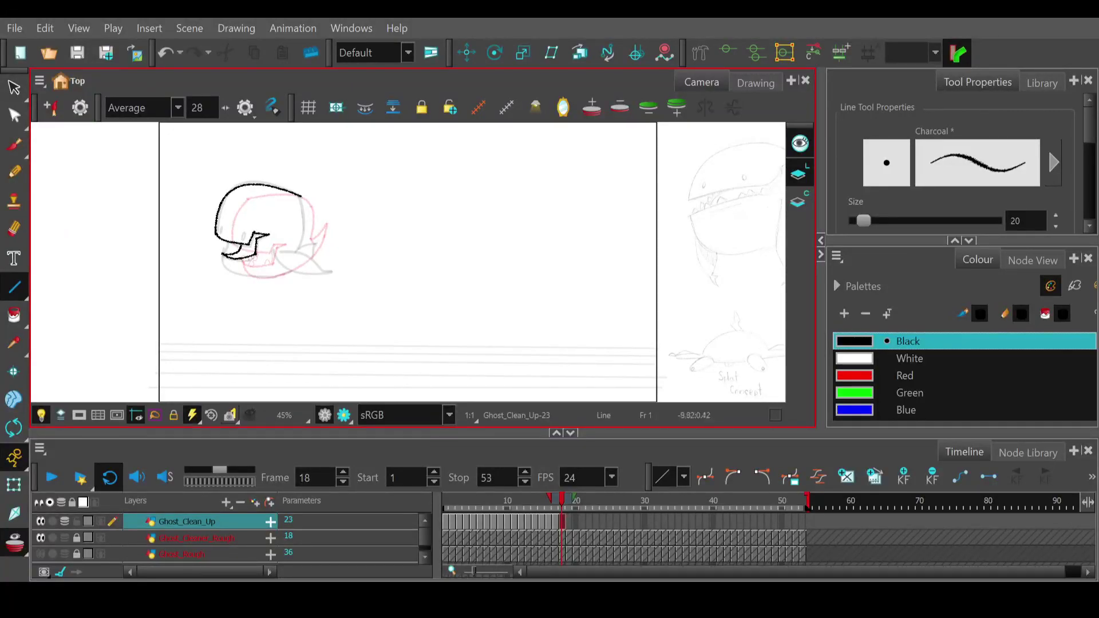
- Ink the back of the frame 18 head and the small pointed tail, and redraw the jaw curve flatter after comparing with frame 17
left_click_drag(229, 272, 289, 273)
key("ctrl+z")
mouse_move(223, 255)
left_mouse_down()
mouse_move(233, 270)
mouse_move(293, 275)
mouse_move(220, 284)
mouse_move(208, 299)
mouse_move(221, 290)
left_mouse_up()
left_click_drag(298, 195, 302, 239)
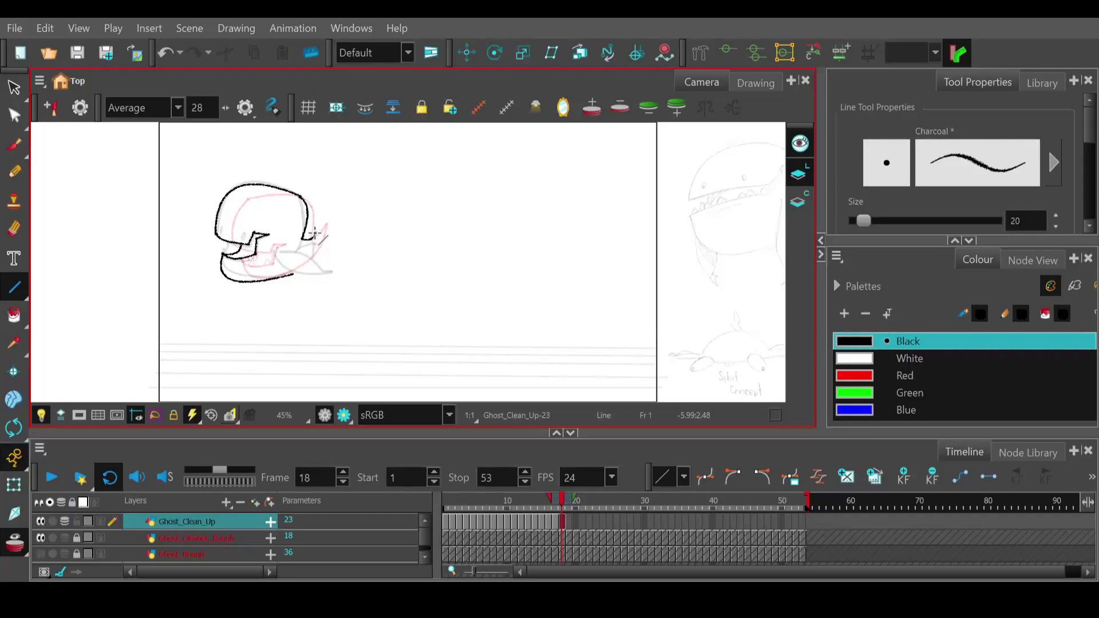
key("ctrl+z")
key("ctrl+z")
mouse_move(562, 501)
left_mouse_down()
mouse_move(551, 501)
mouse_move(562, 497)
left_mouse_up()
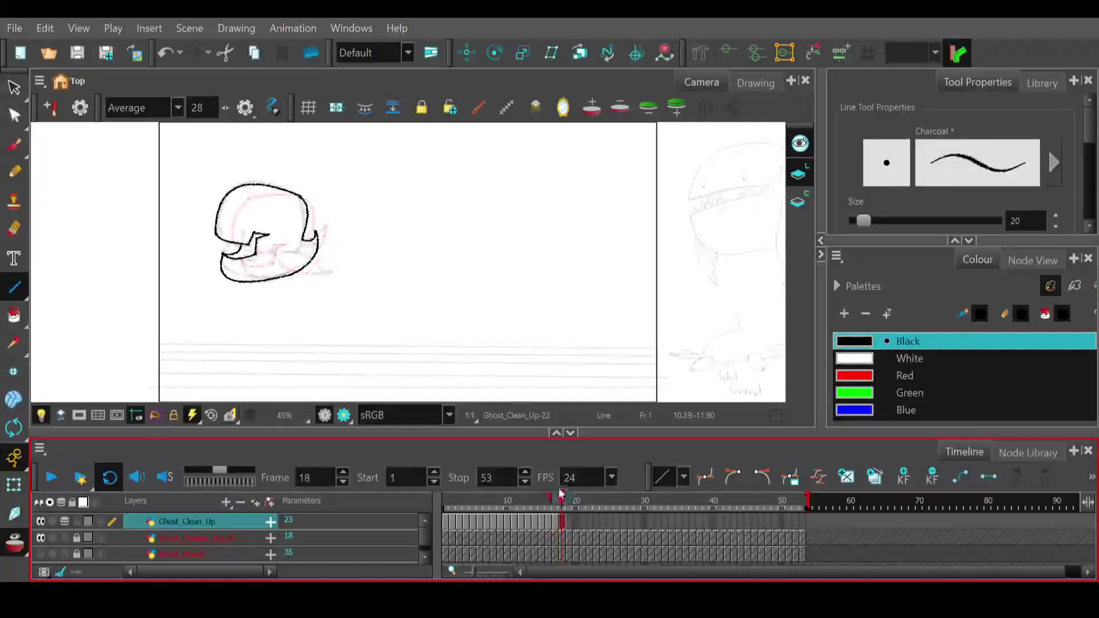
left_click_drag(221, 264, 220, 268)
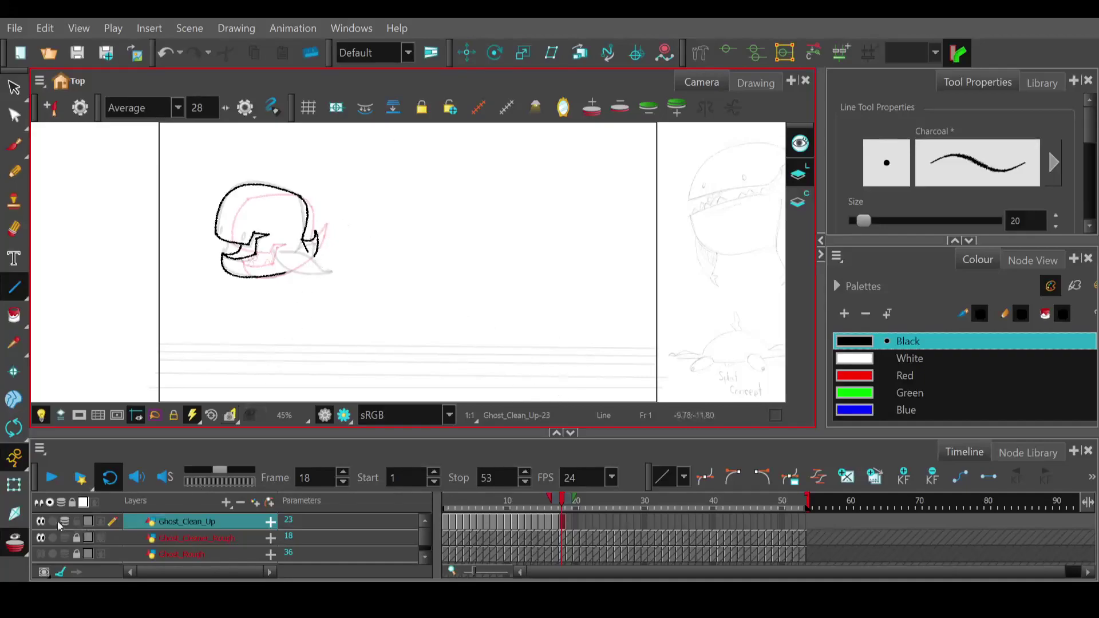
- Hide Ghost_Clean_Up, set the rough ghost layer's opacity to 100 and play the rough animation
left_click(39, 521)
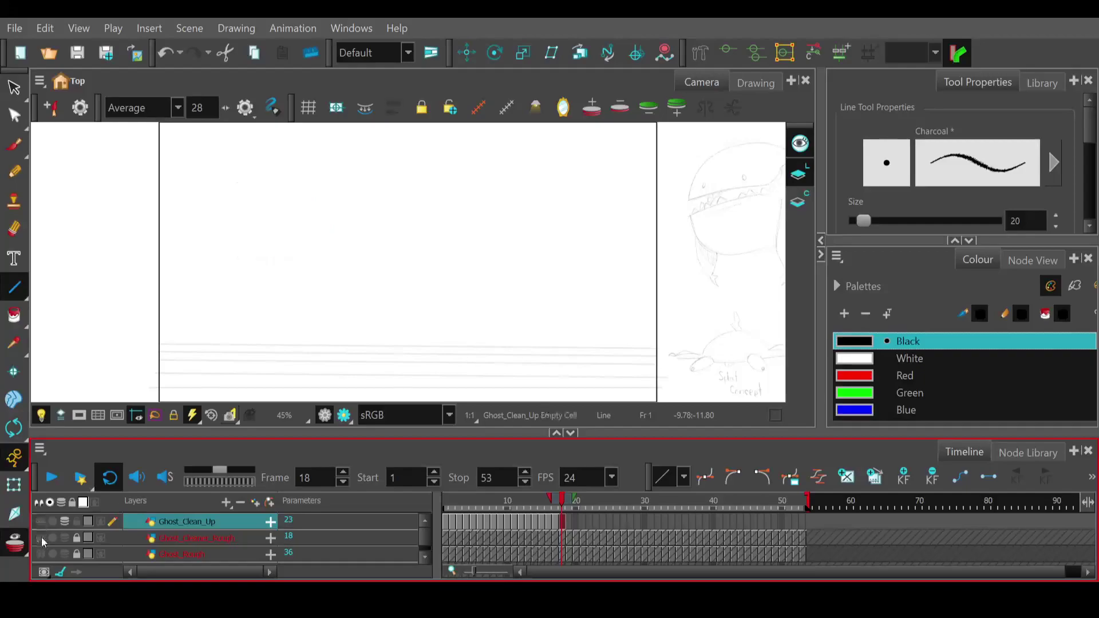
left_click(98, 537)
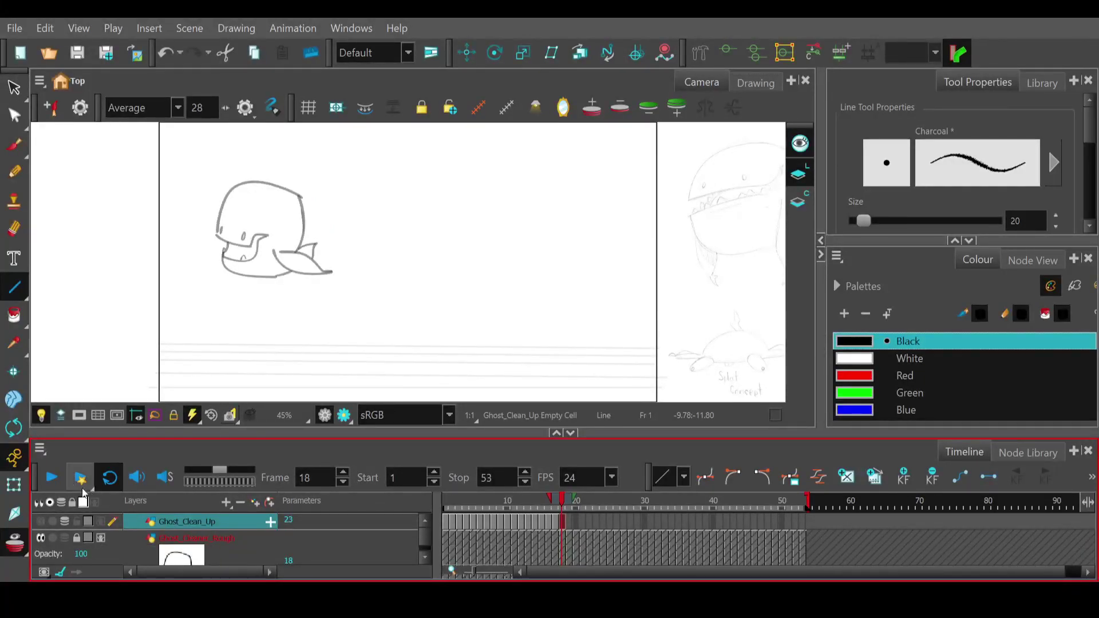
left_click(50, 478)
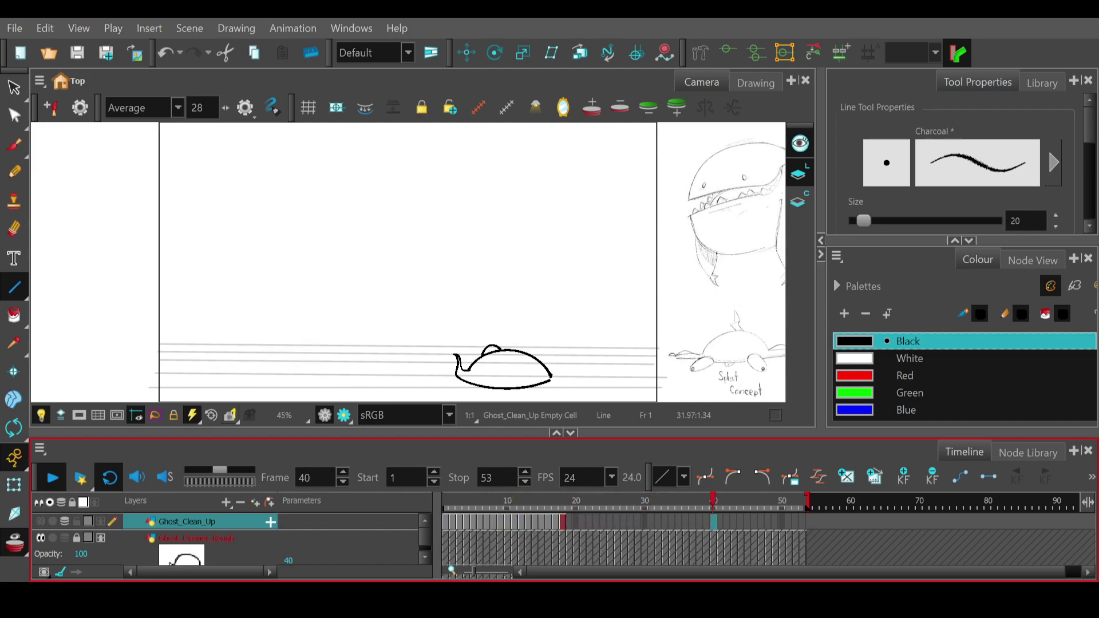
left_click(56, 487)
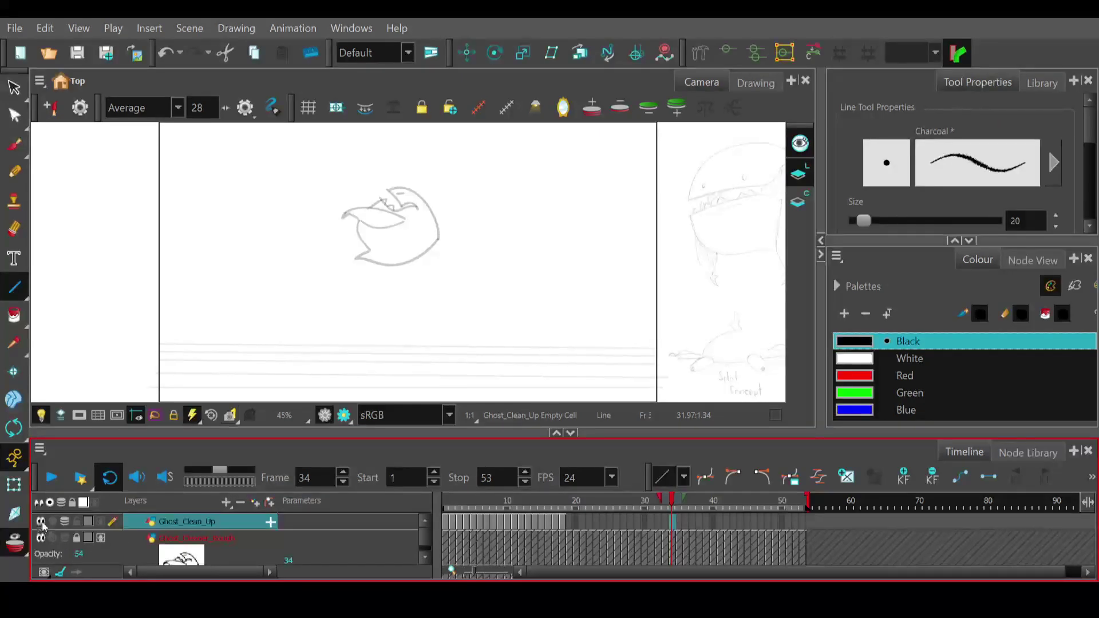
- Return to frame 18, draw the teeth inside the mouth with the Pencil tool and compare the drawing with the preceding frames
left_click_drag(673, 506, 563, 509)
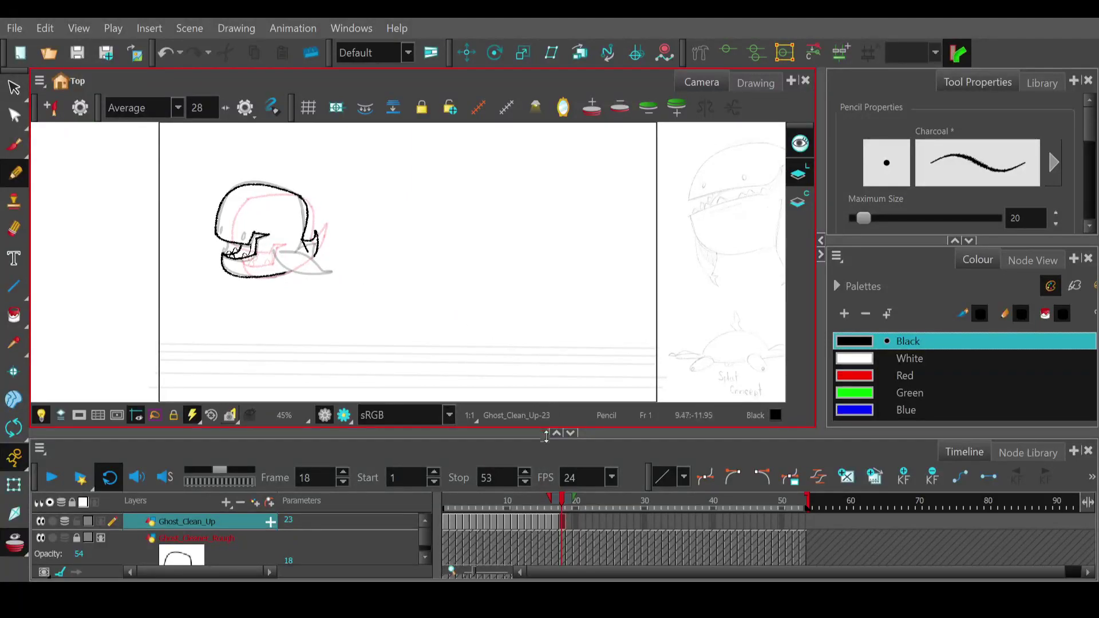
mouse_move(563, 504)
left_mouse_down()
mouse_move(528, 506)
mouse_move(582, 505)
mouse_move(548, 504)
left_mouse_up()
mouse_move(521, 504)
left_mouse_down()
mouse_move(579, 503)
mouse_move(524, 503)
mouse_move(574, 502)
mouse_move(562, 502)
left_mouse_up()
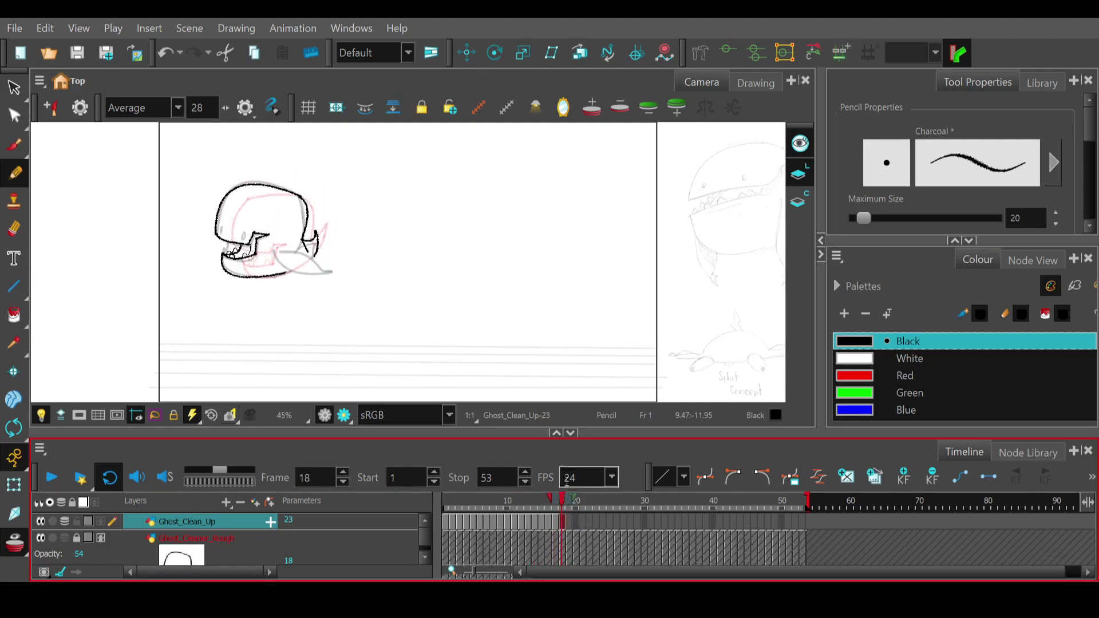
left_click(14, 286)
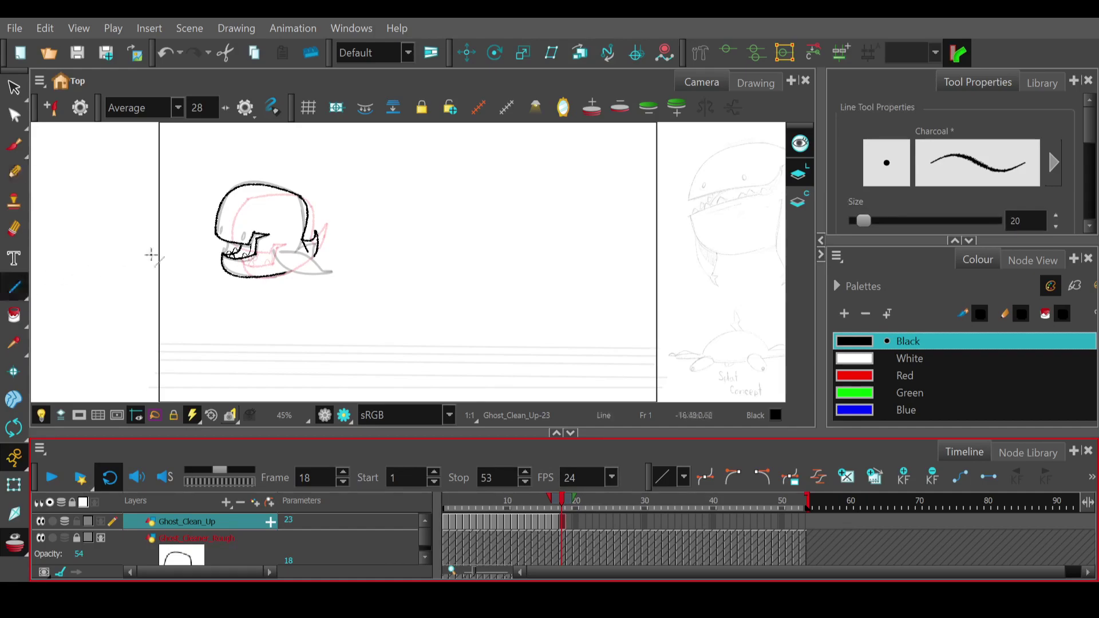
- Ink the frame 18 underside curve from the jaw up to the pointed tail, redrawing strokes that miss the join
mouse_move(286, 273)
left_mouse_down()
mouse_move(305, 264)
mouse_move(297, 273)
left_mouse_up()
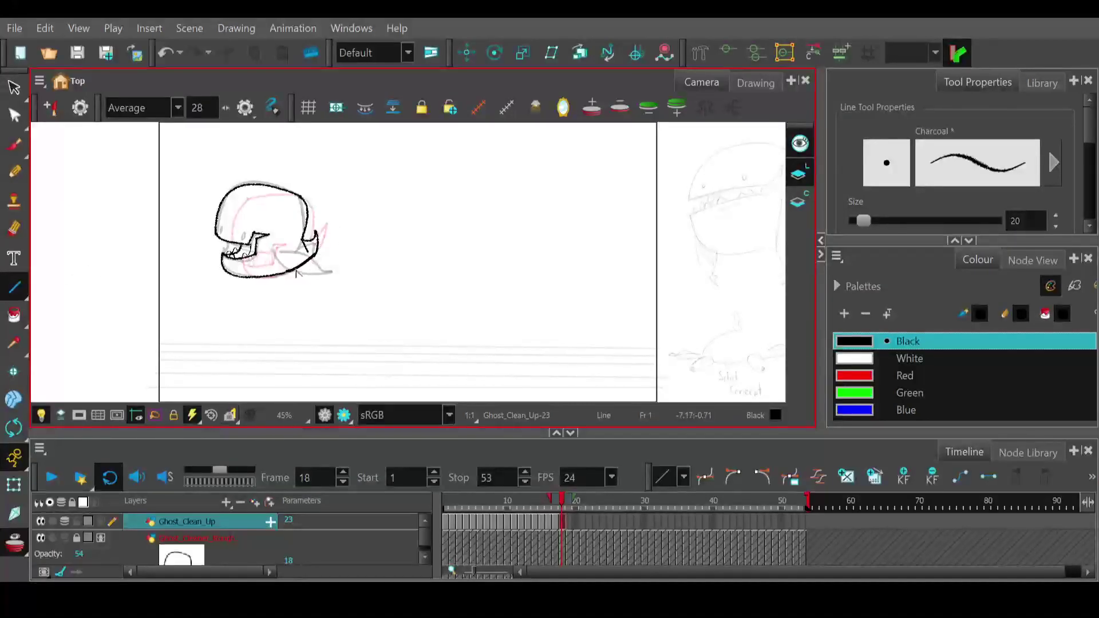
key("ctrl+z")
key("ctrl+z")
mouse_move(311, 261)
left_mouse_down()
mouse_move(284, 274)
mouse_move(321, 262)
left_mouse_up()
key("ctrl+z")
key("ctrl+z")
- On frame 19, ink the upper lip and the head outline over the top and down the back with the Line tool
left_click(568, 504)
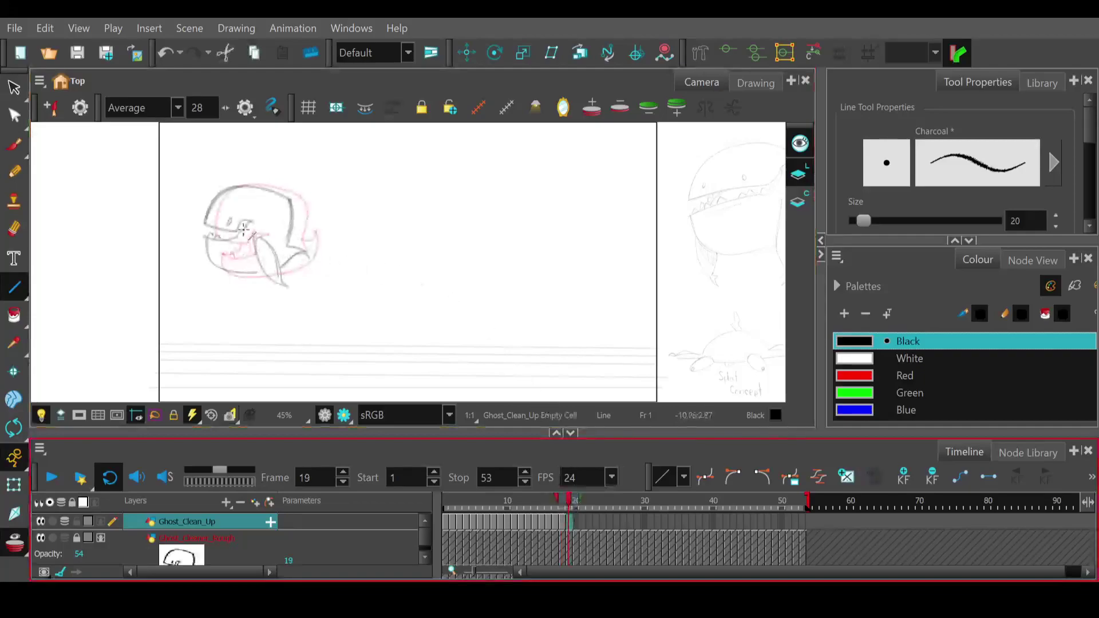
mouse_move(204, 226)
left_mouse_down()
mouse_move(229, 230)
mouse_move(216, 192)
mouse_move(245, 187)
mouse_move(214, 183)
mouse_move(295, 200)
mouse_move(288, 246)
mouse_move(295, 194)
mouse_move(312, 184)
left_mouse_up()
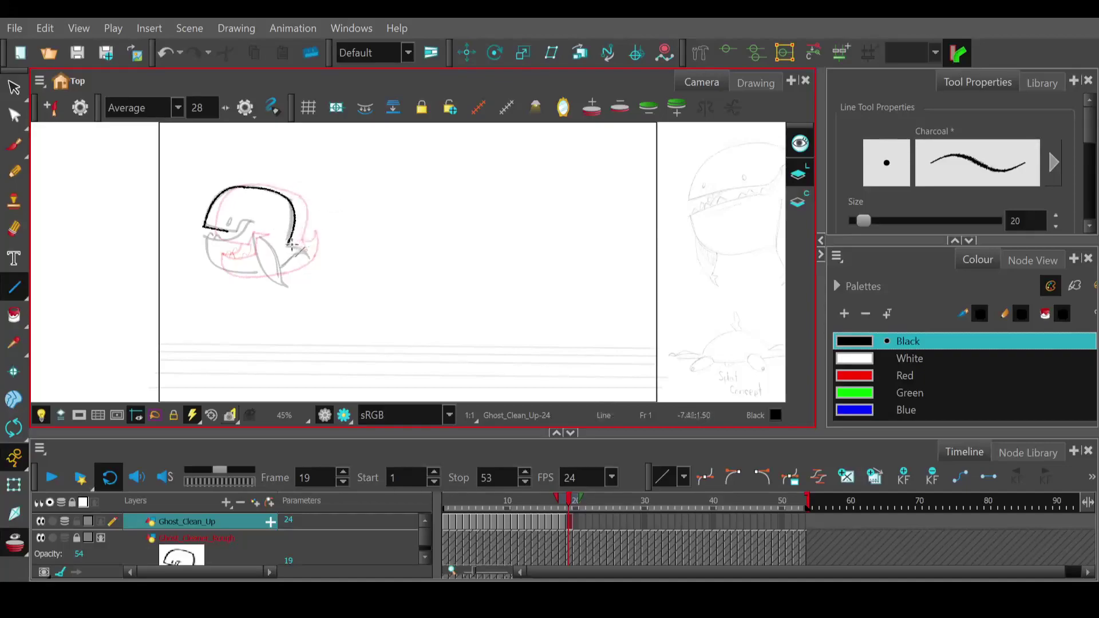
- Try inking the frame 19 tail, mouth notch and jaw, comparing the drawing with frame 18
mouse_move(287, 246)
left_mouse_down()
mouse_move(313, 247)
mouse_move(288, 269)
mouse_move(254, 272)
mouse_move(288, 279)
left_mouse_up()
mouse_move(232, 227)
left_mouse_down()
mouse_move(245, 219)
mouse_move(234, 235)
mouse_move(204, 235)
mouse_move(231, 282)
mouse_move(266, 289)
mouse_move(256, 271)
mouse_move(200, 290)
mouse_move(197, 273)
left_mouse_up()
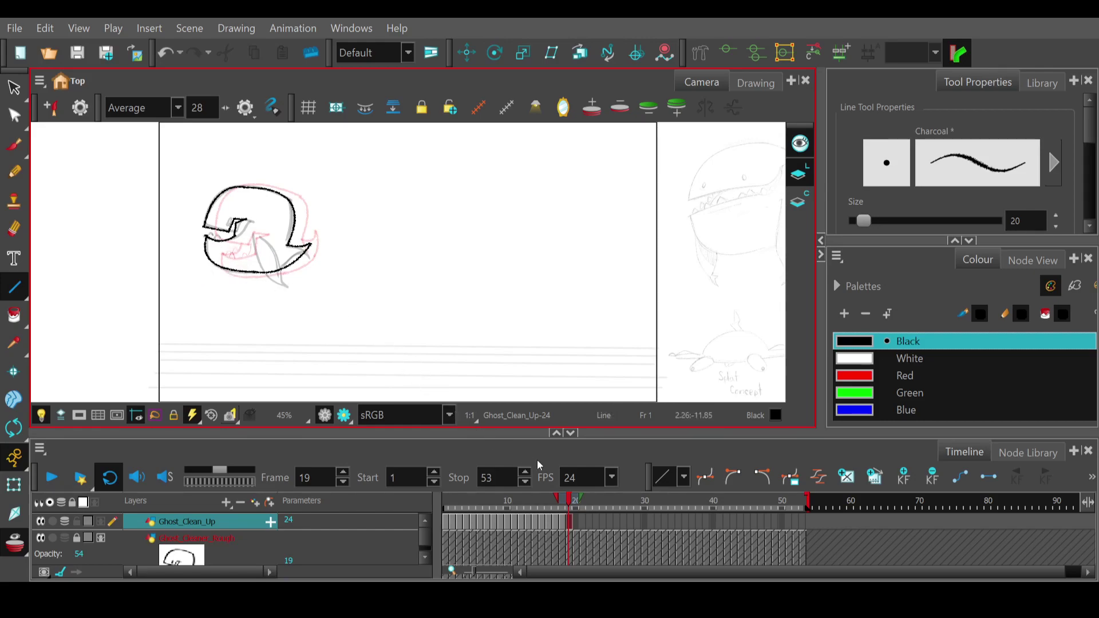
left_click(565, 500)
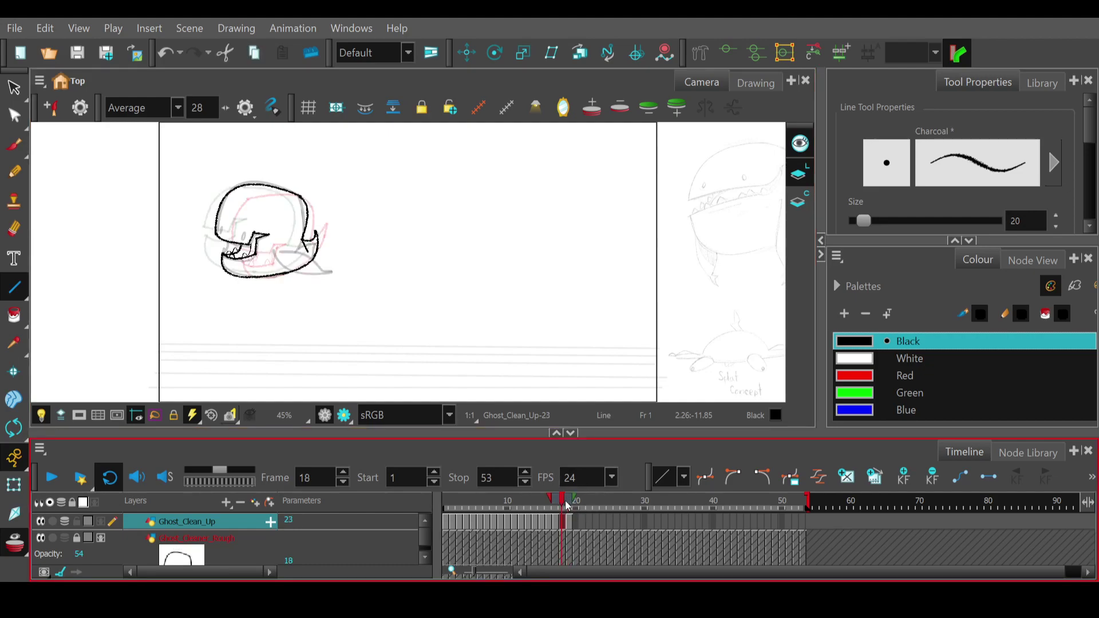
left_click(568, 504)
left_click(565, 504)
mouse_move(560, 504)
left_mouse_down()
mouse_move(518, 506)
mouse_move(572, 504)
left_mouse_up()
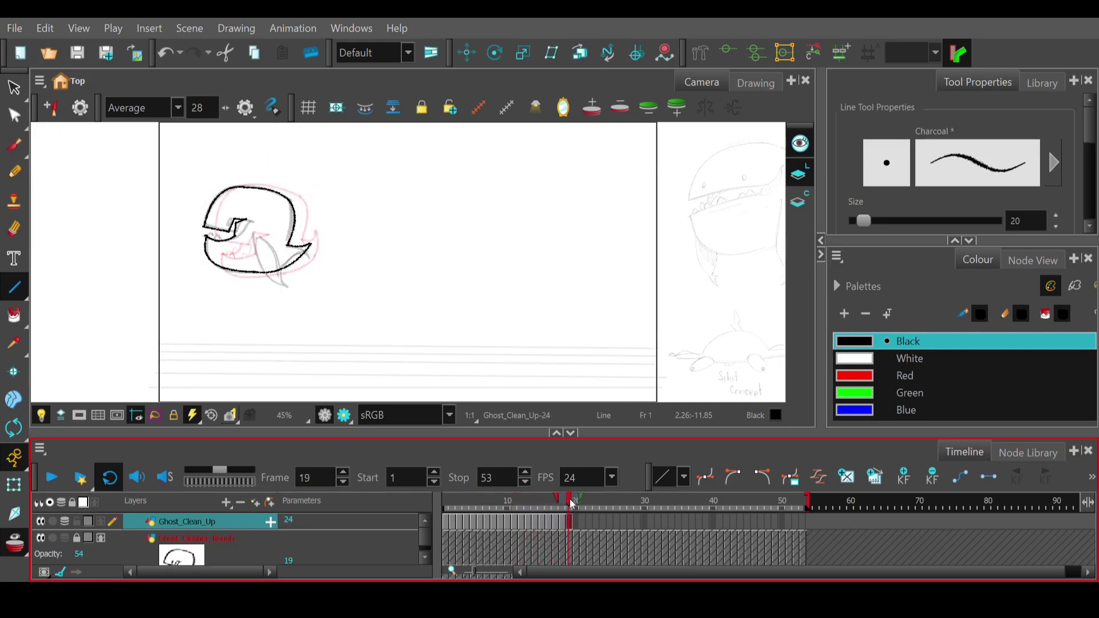
- Undo the frame 19 jaw, mouth and tail strokes, keeping the head outline
key("ctrl+z")
key("ctrl+z")
key("ctrl+z")
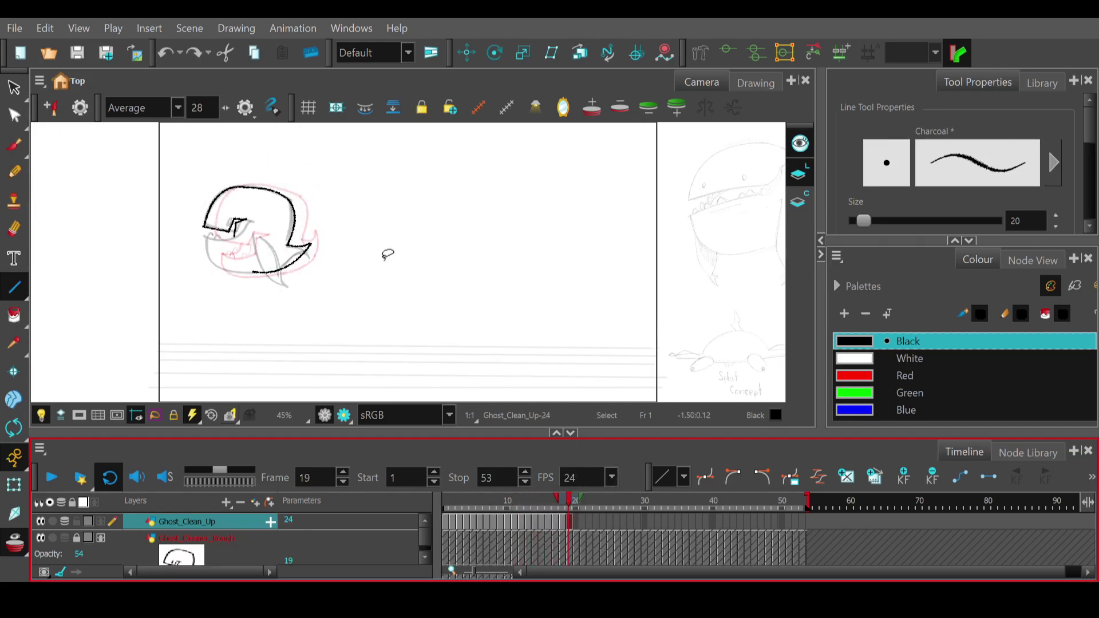
key("ctrl+z")
key("ctrl+z")
key("ctrl+z")
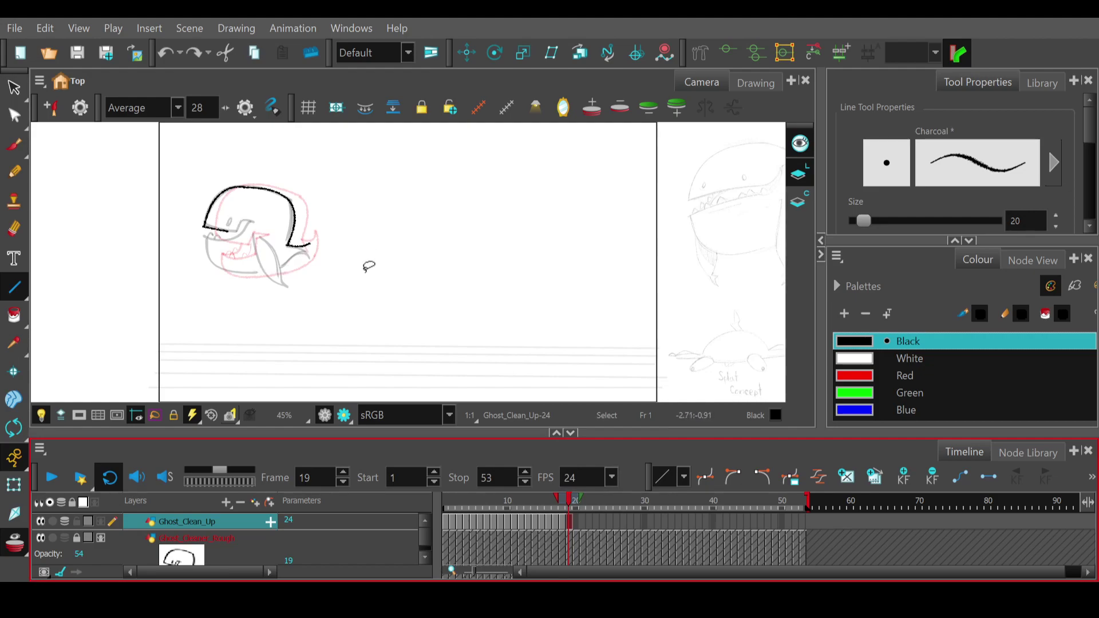
- Ink the stepped mouth corner, the fuller lower jaw and the pointed tail on frame 19
left_click(232, 224)
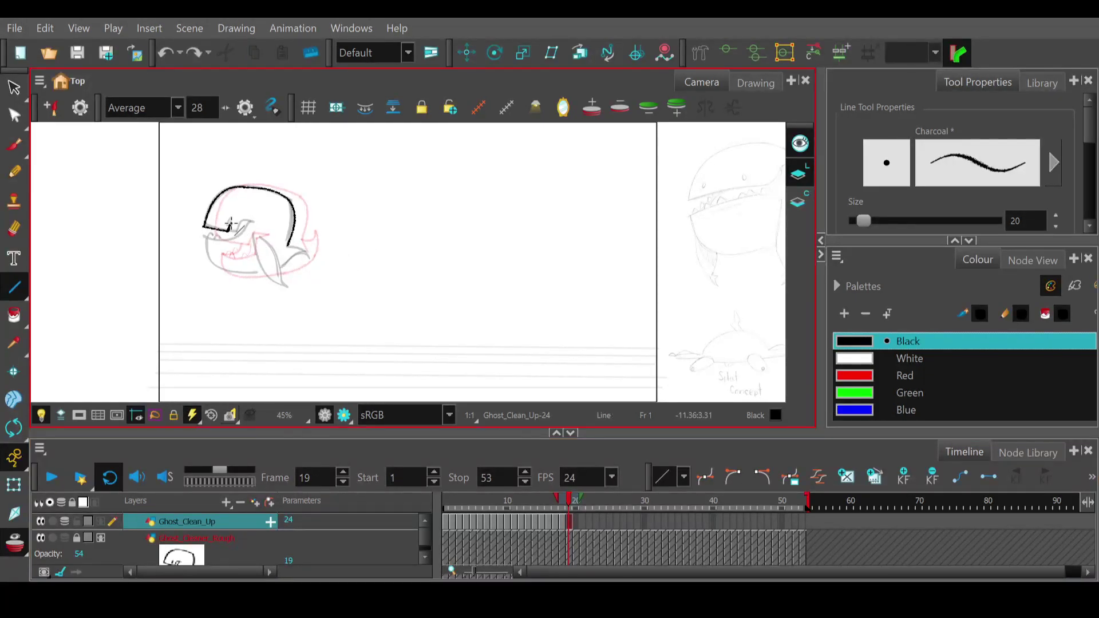
mouse_move(232, 221)
left_mouse_down()
mouse_move(242, 220)
mouse_move(234, 236)
mouse_move(205, 237)
mouse_move(209, 245)
mouse_move(284, 279)
mouse_move(191, 294)
mouse_move(195, 304)
left_mouse_up()
key("ctrl+z")
left_click_drag(283, 278, 291, 254)
key("ctrl+z")
mouse_move(205, 236)
left_mouse_down()
mouse_move(286, 278)
mouse_move(198, 290)
left_mouse_up()
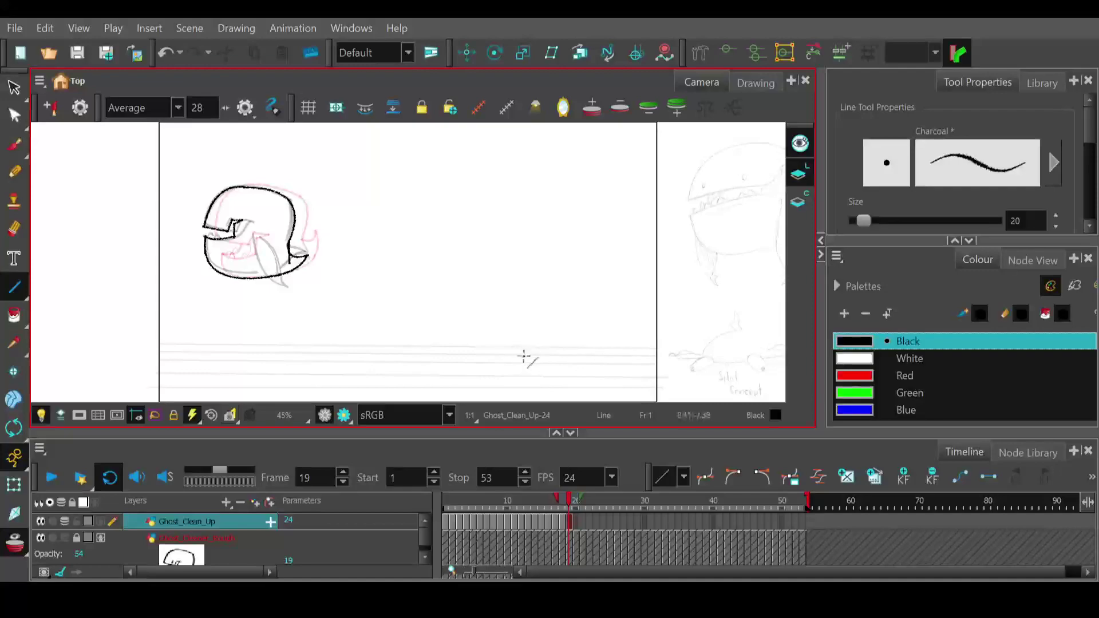
key("ctrl+z")
key("ctrl+z")
- Draw the small teeth inside the frame 19 mouth with the Pencil tool
key("ctrl")
left_click(14, 171)
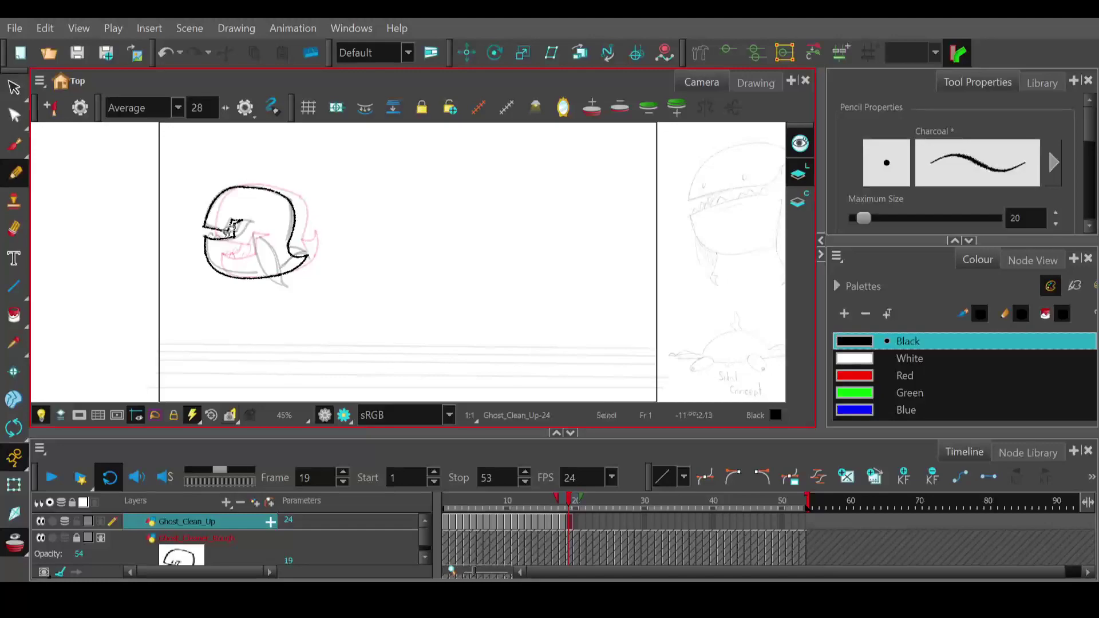
key("ctrl+z")
key("ctrl+shift+z")
- On frame 20, ink the upper lip and the head outline over the top and down the back with the Line tool
mouse_move(576, 506)
left_mouse_down()
mouse_move(590, 507)
mouse_move(445, 503)
mouse_move(576, 498)
left_mouse_up()
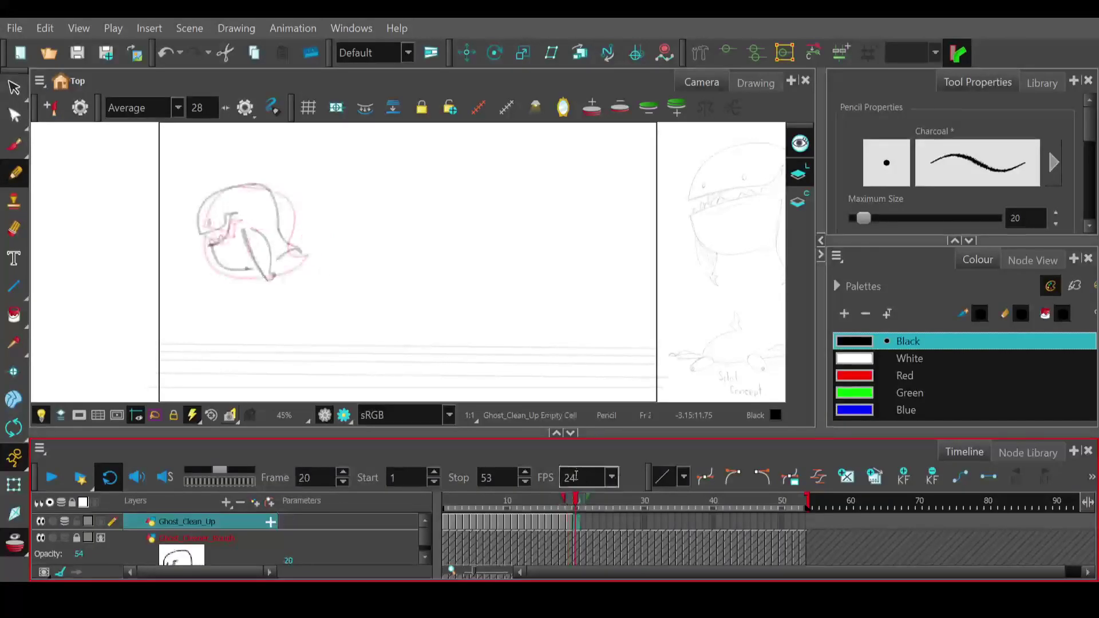
left_click_drag(199, 234, 224, 227)
key("ctrl+z")
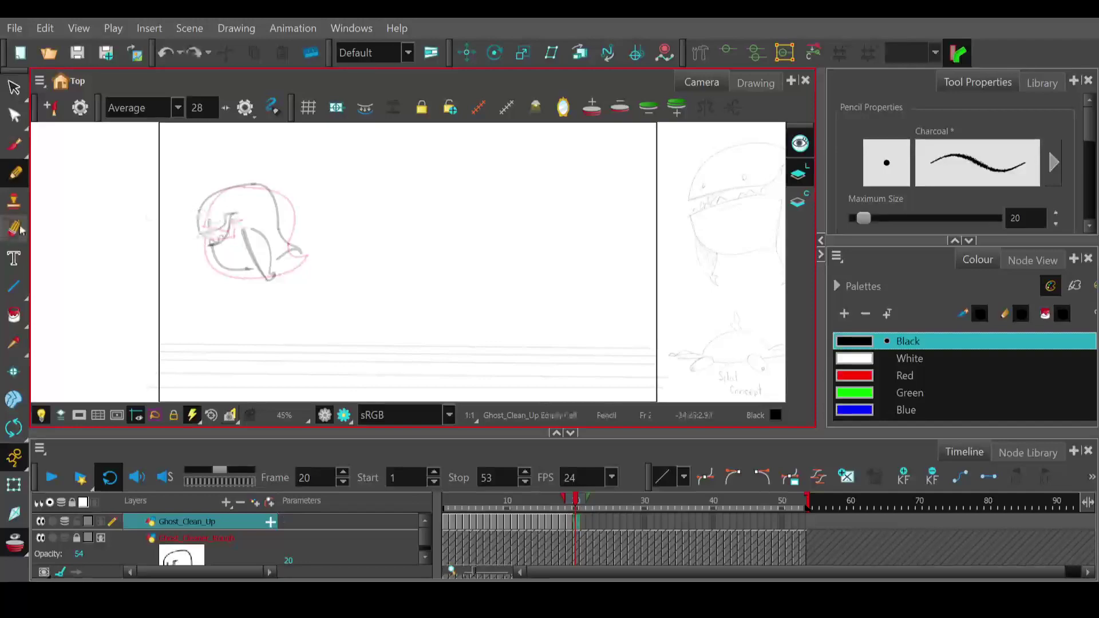
left_click(14, 287)
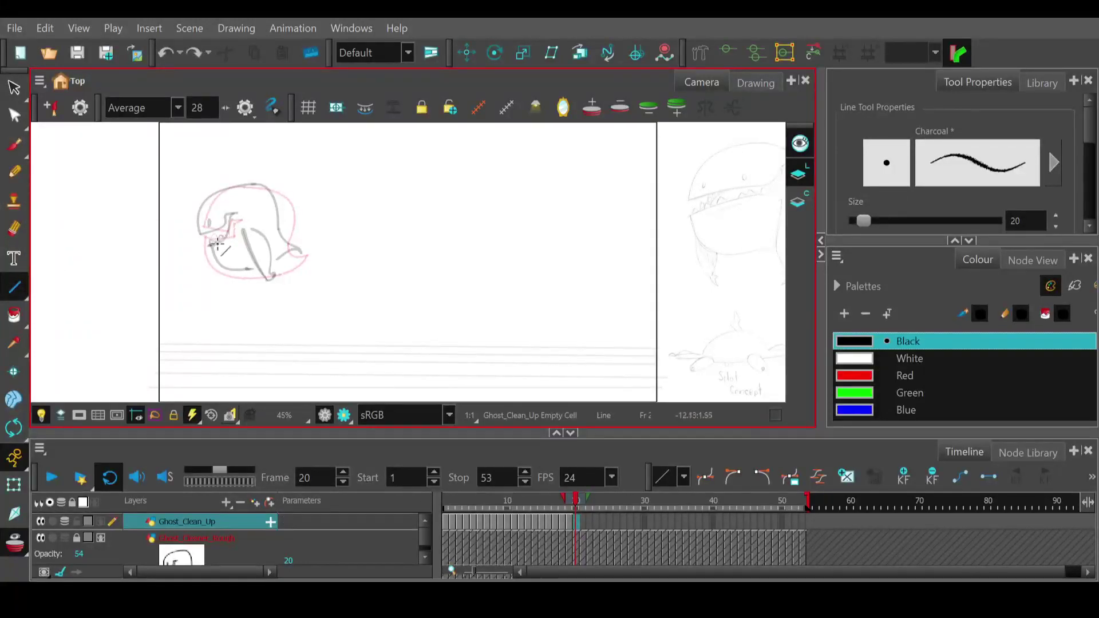
mouse_move(199, 236)
left_mouse_down()
mouse_move(232, 226)
mouse_move(213, 224)
mouse_move(252, 189)
mouse_move(231, 184)
mouse_move(179, 206)
mouse_move(186, 183)
mouse_move(284, 183)
mouse_move(257, 186)
mouse_move(266, 178)
mouse_move(286, 235)
left_mouse_up()
key("ctrl+z")
left_click_drag(279, 172, 299, 181)
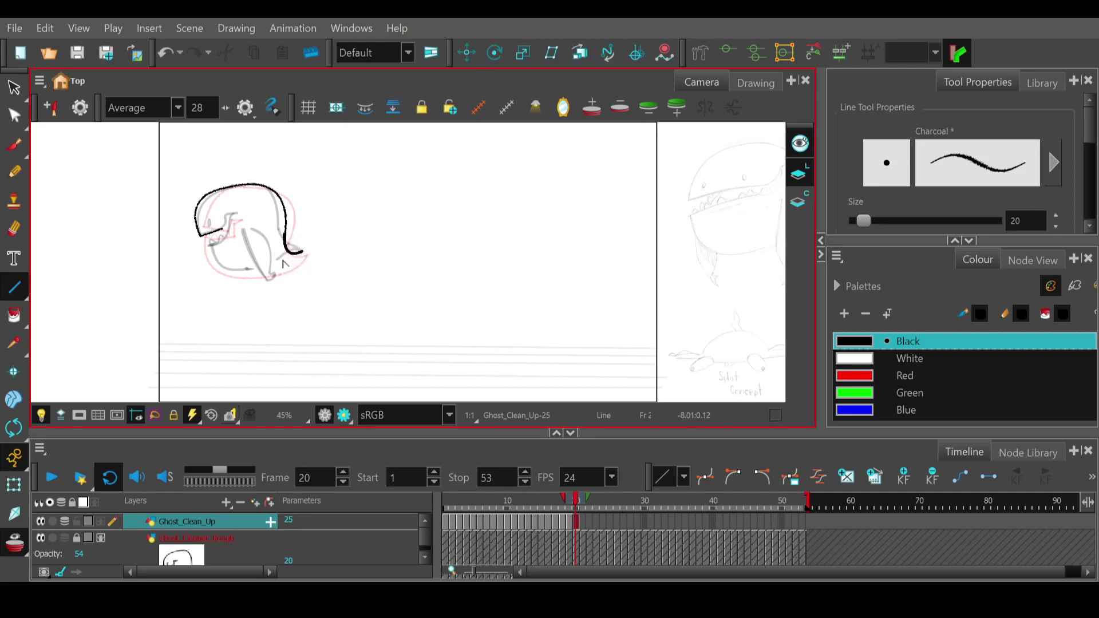
- Ink the upturned tail tip, the stepped mouth corner and the front of the jaw on frame 20
left_click_drag(305, 248, 303, 255)
left_click_drag(300, 249, 288, 261)
key("ctrl+z")
mouse_move(222, 215)
left_mouse_down()
mouse_move(231, 213)
mouse_move(236, 240)
mouse_move(204, 252)
mouse_move(225, 248)
mouse_move(208, 246)
mouse_move(269, 278)
mouse_move(220, 292)
mouse_move(305, 259)
mouse_move(277, 259)
mouse_move(305, 252)
mouse_move(308, 236)
left_mouse_up()
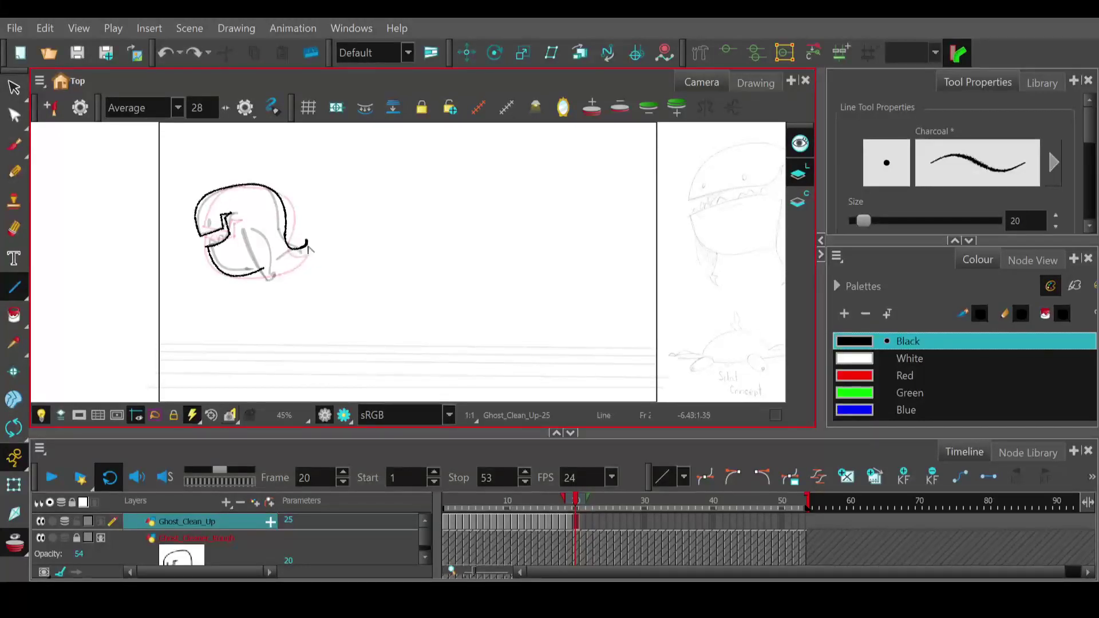
- Ink the frame 20 underside as one smooth curve joining the jaw to the tail tip
mouse_move(308, 241)
left_mouse_down()
mouse_move(297, 261)
mouse_move(268, 270)
mouse_move(298, 260)
mouse_move(265, 269)
left_mouse_up()
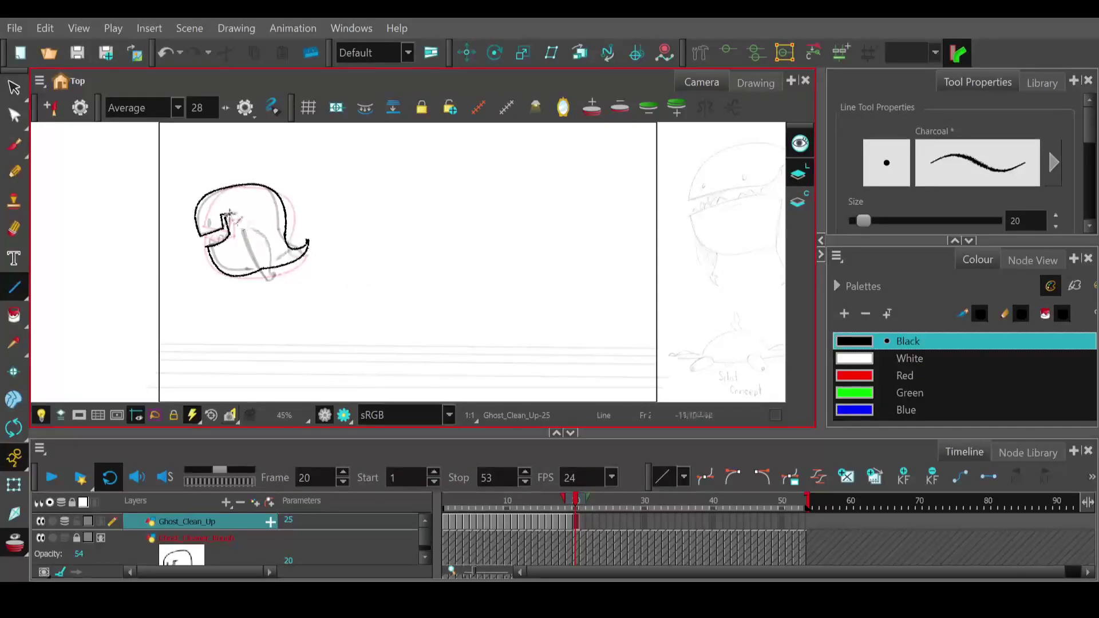
left_click_drag(261, 267, 241, 276)
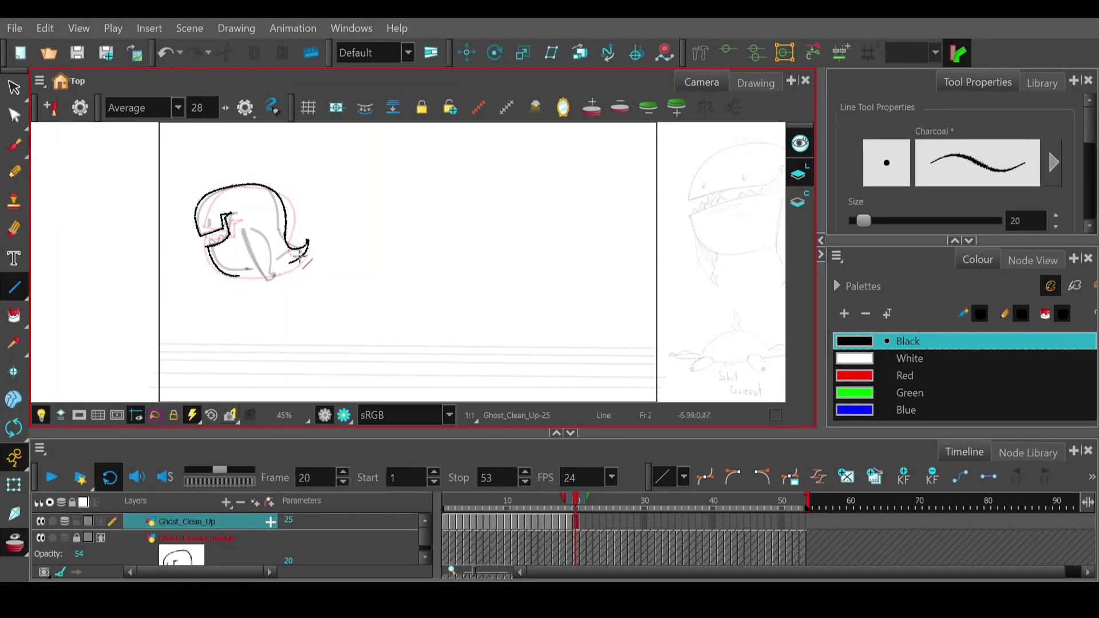
mouse_move(295, 260)
left_mouse_down()
mouse_move(239, 275)
mouse_move(269, 273)
left_mouse_up()
key("ctrl+z")
- Draw the teeth in the frame 20 mouth with the Pencil tool and compare the drawing with the preceding frames
left_click(15, 172)
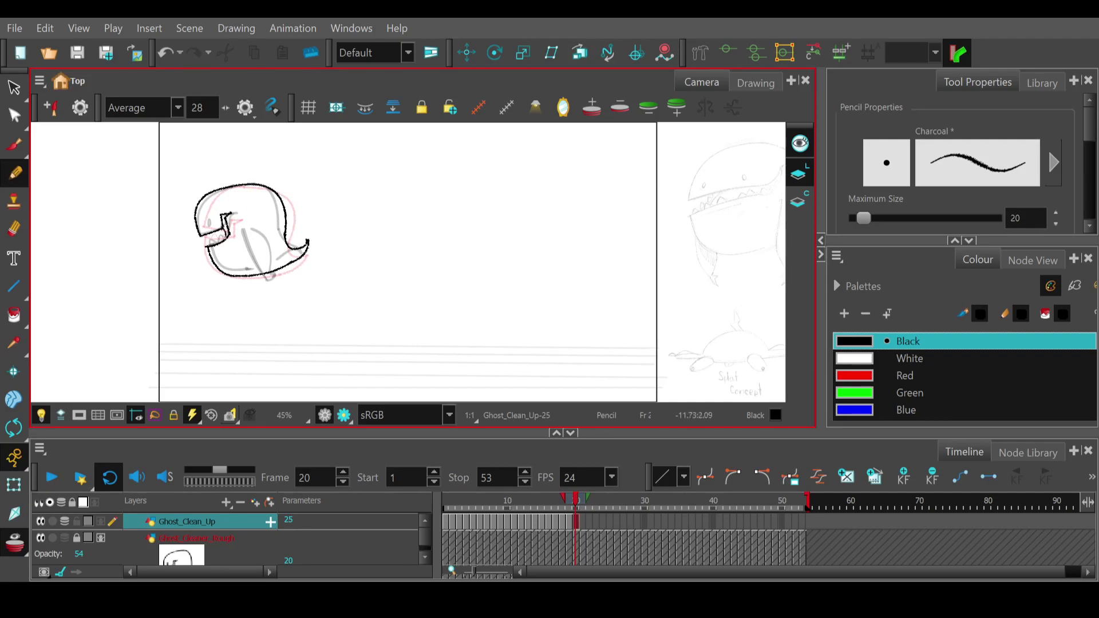
key("ctrl+z")
mouse_move(575, 504)
left_mouse_down()
mouse_move(529, 505)
mouse_move(585, 508)
mouse_move(525, 516)
mouse_move(561, 509)
left_mouse_up()
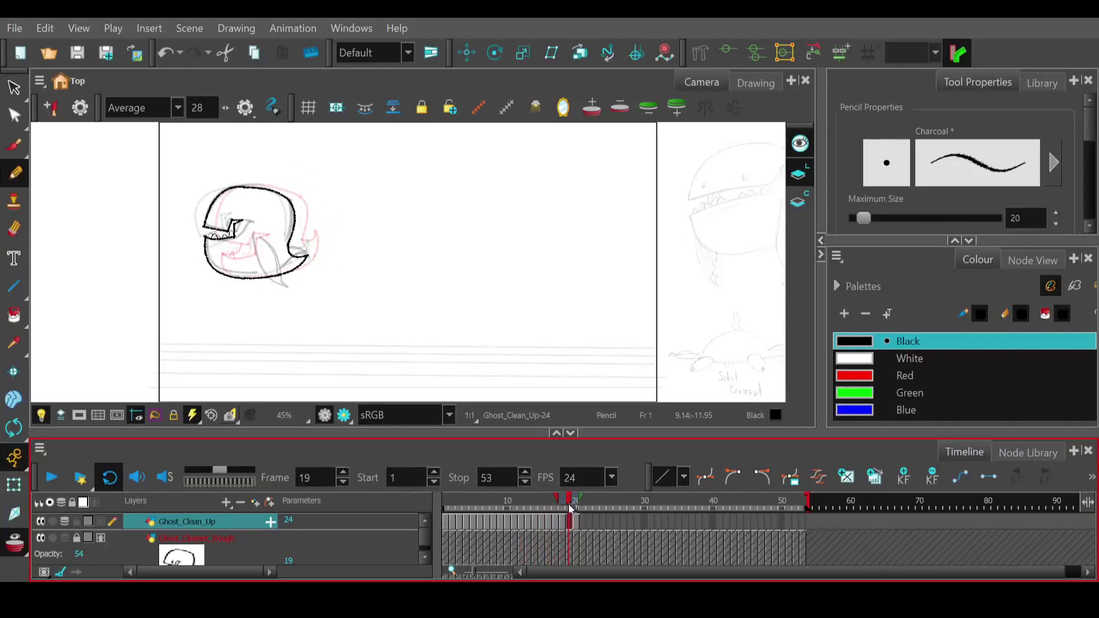
mouse_move(573, 504)
left_mouse_down()
mouse_move(595, 507)
mouse_move(489, 516)
mouse_move(600, 509)
mouse_move(461, 512)
mouse_move(570, 517)
mouse_move(580, 506)
mouse_move(470, 515)
mouse_move(575, 507)
left_mouse_up()
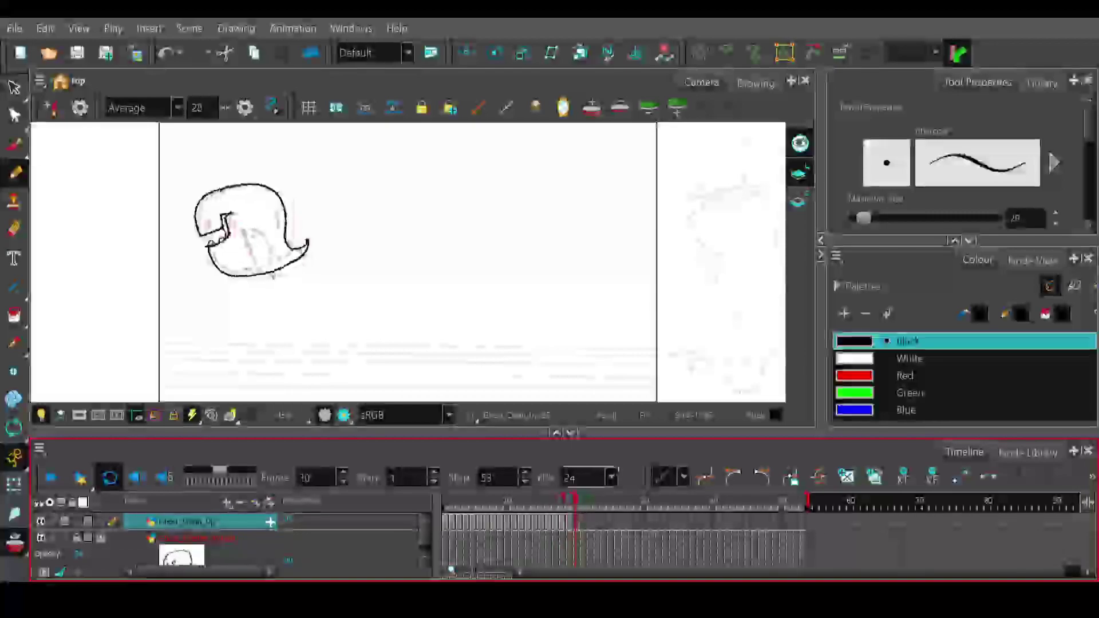
- Replace the frame 20 tail tip with a redrawn curved point using the Line tool
left_click_drag(296, 257, 309, 233)
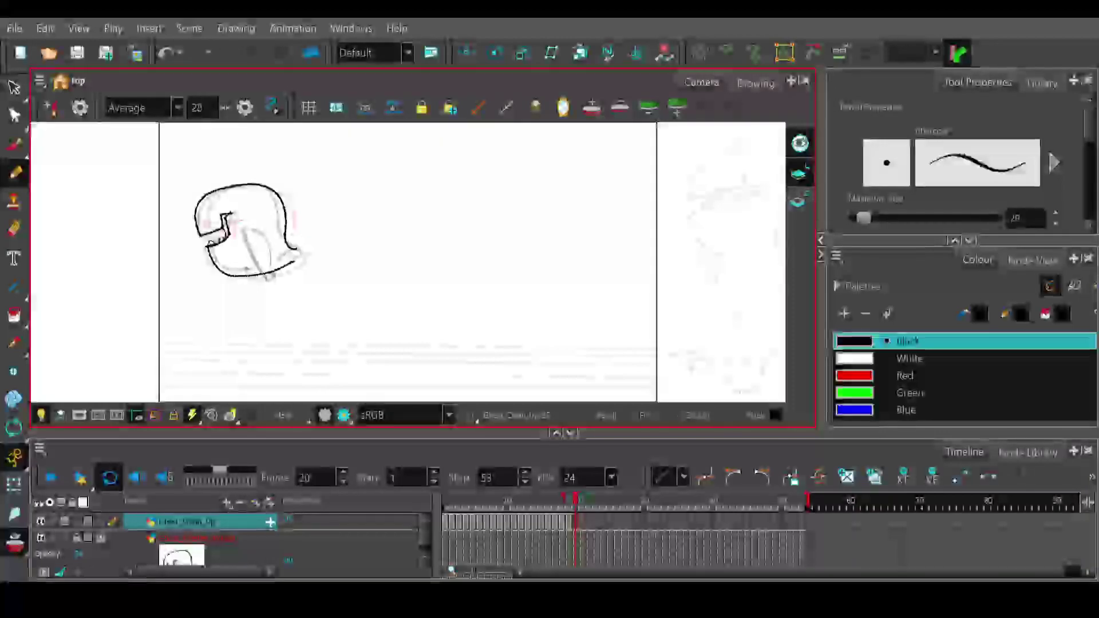
left_click(15, 287)
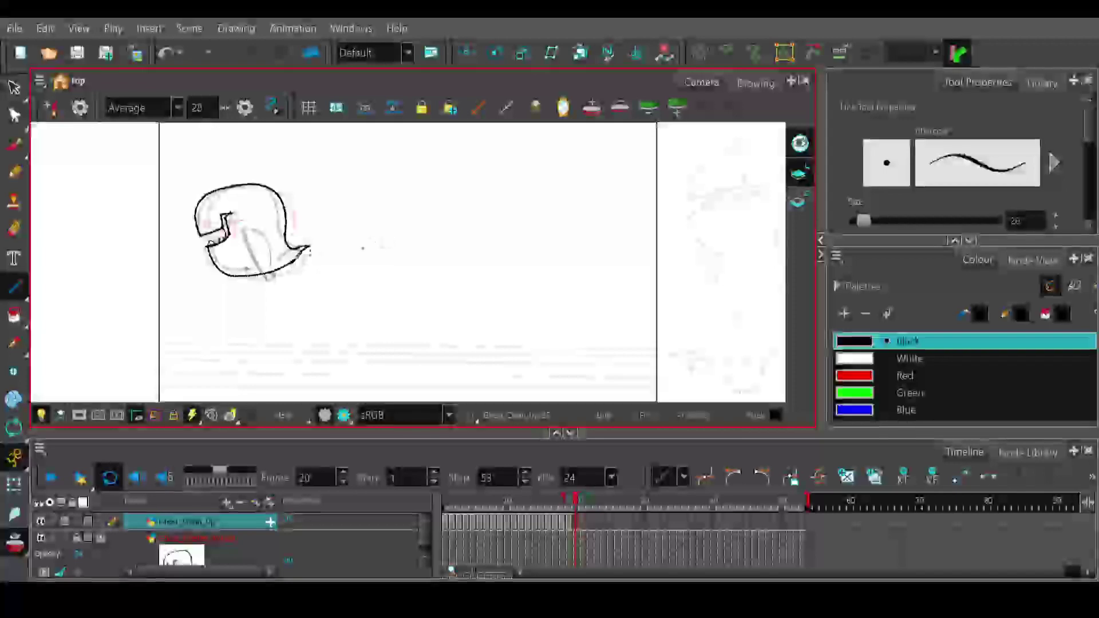
key("ctrl+z")
mouse_move(296, 261)
left_mouse_down()
mouse_move(315, 252)
mouse_move(297, 250)
left_mouse_up()
left_click_drag(577, 504, 575, 503)
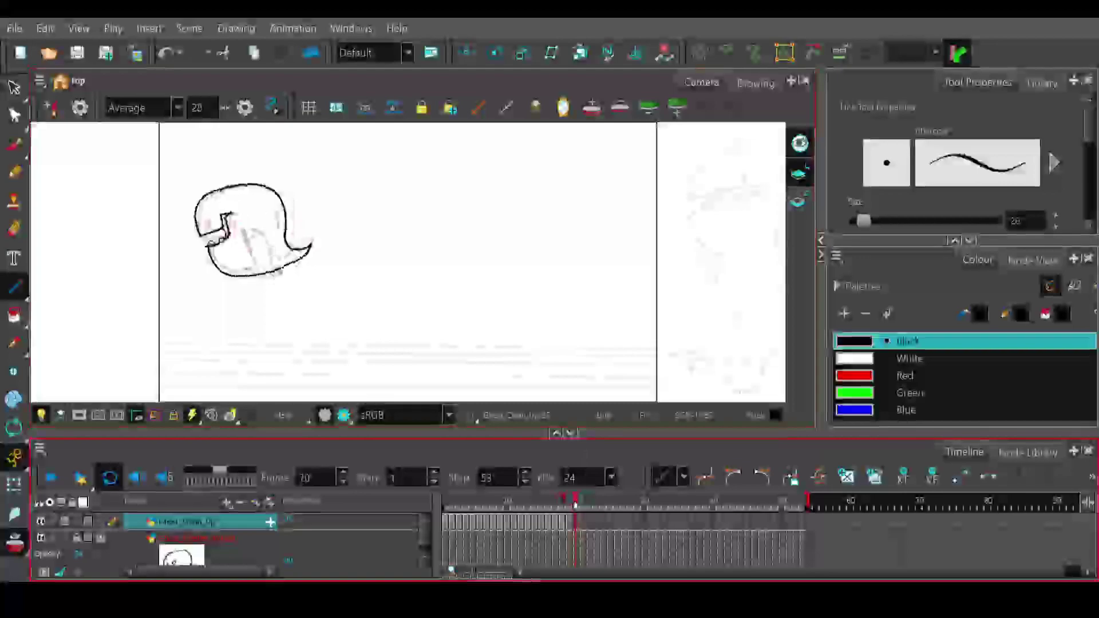
- On frame 21, ink the curved upper lip with its hooked corner and the rounded lower edge of the mouth
left_click(582, 503)
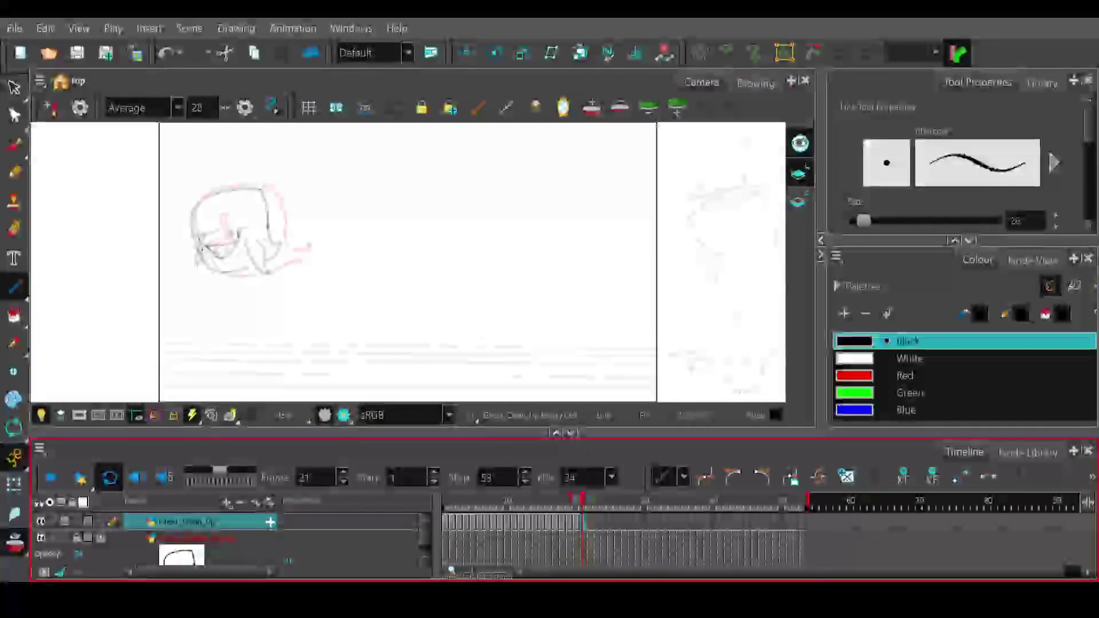
left_click_drag(199, 247, 236, 243)
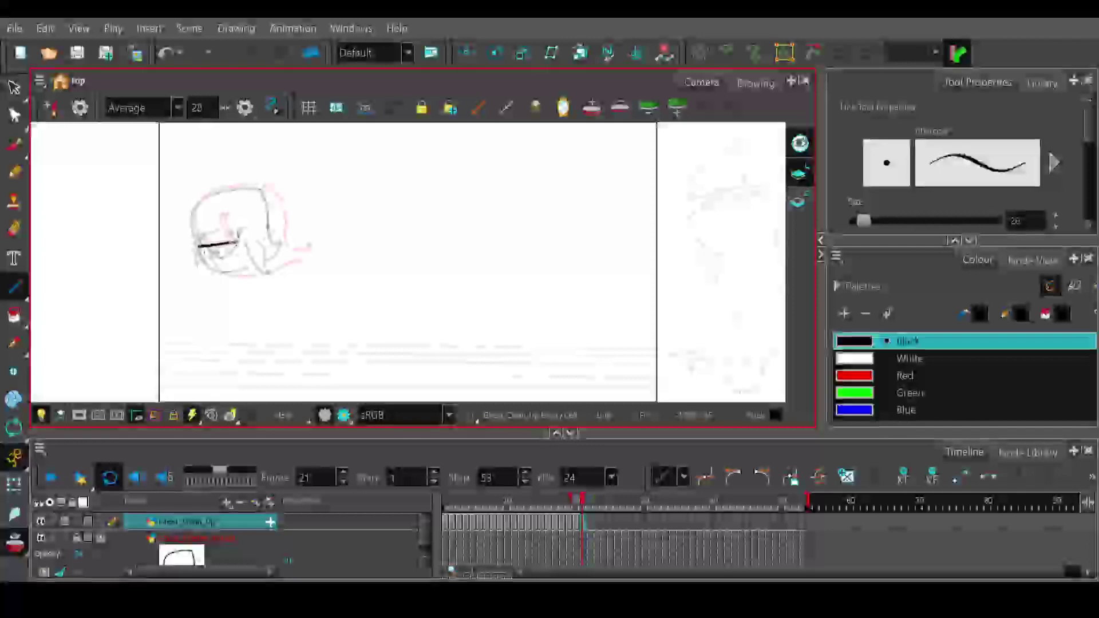
mouse_move(232, 245)
left_mouse_down()
mouse_move(219, 250)
mouse_move(245, 226)
left_mouse_up()
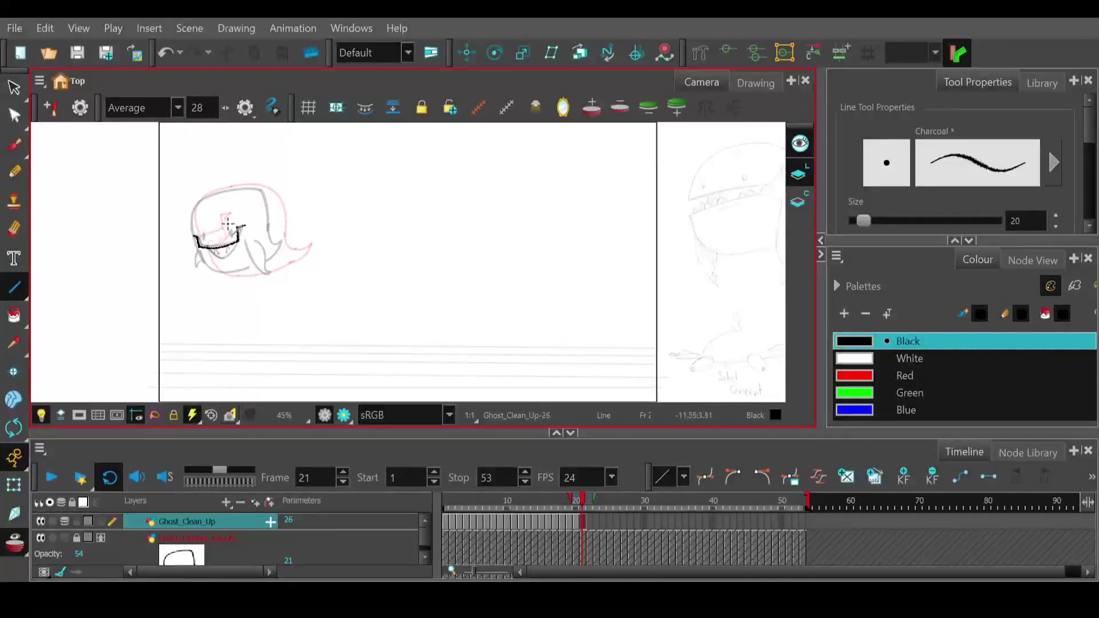
key("ctrl+z")
left_click_drag(200, 247, 194, 234)
key("ctrl+z")
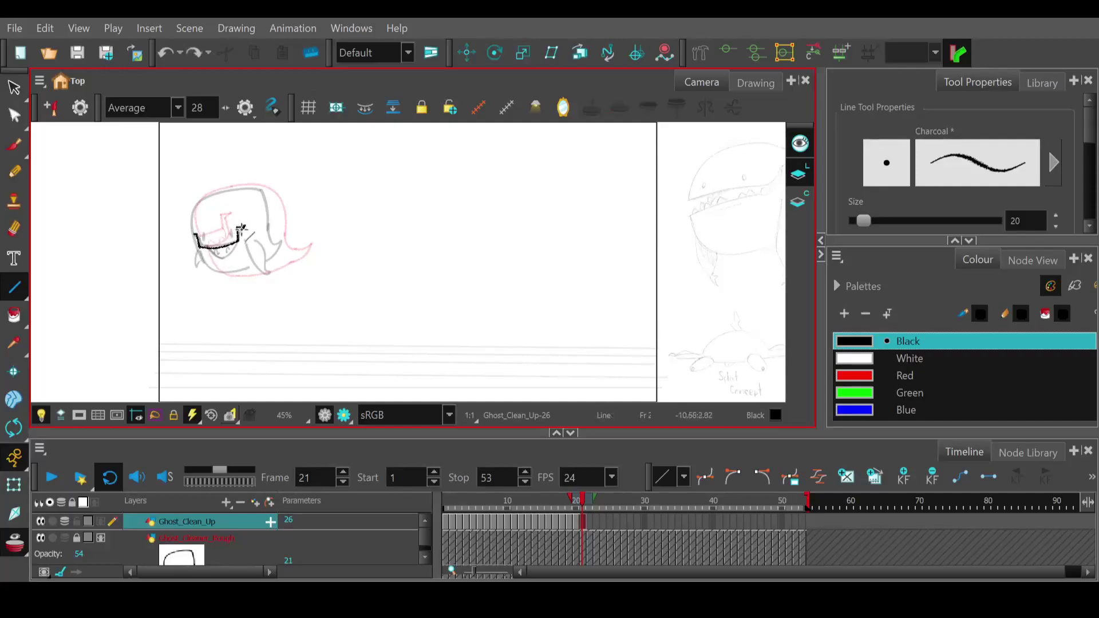
left_click_drag(242, 228, 241, 246)
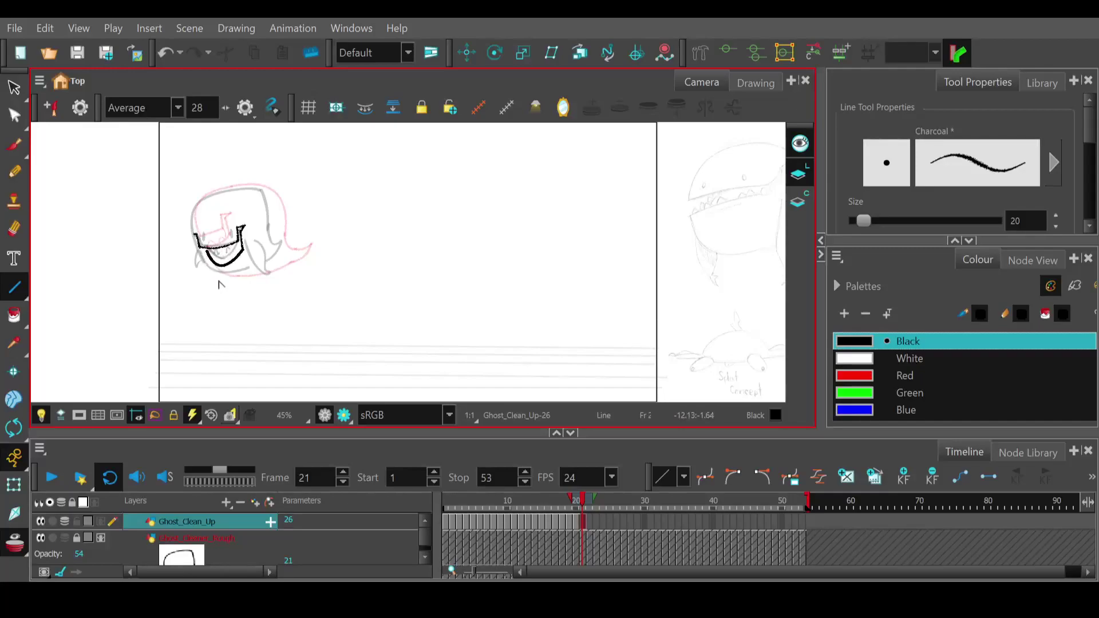
left_click_drag(217, 283, 218, 276)
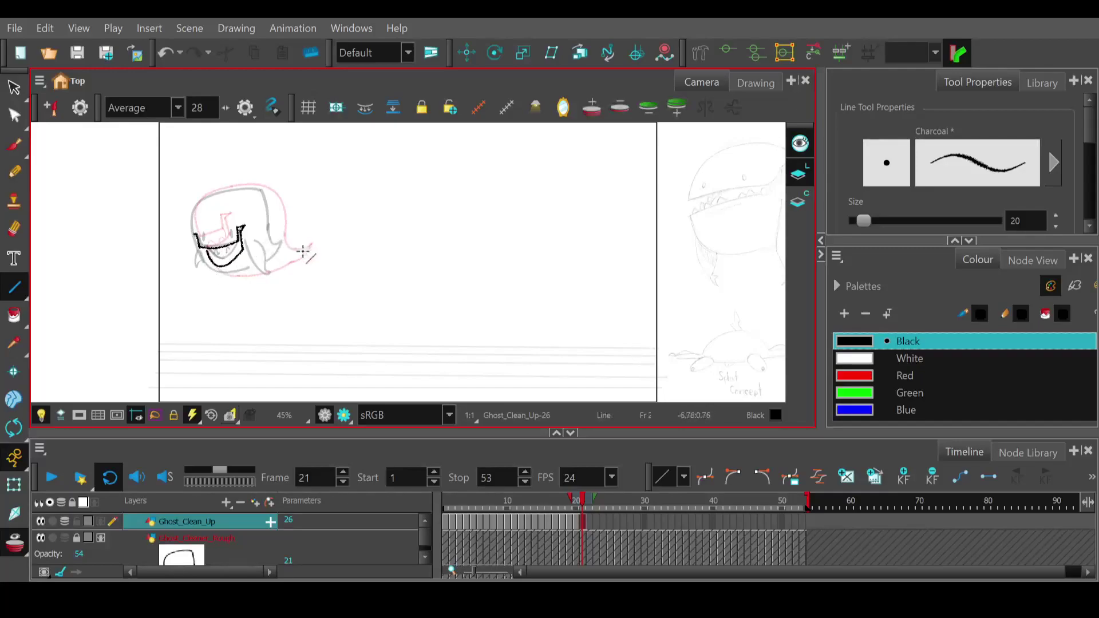
- Scrub back through the cleaned-up frames to check the motion, stopping at frame 19
left_click(576, 504)
mouse_move(576, 508)
left_mouse_down()
mouse_move(593, 508)
mouse_move(525, 508)
mouse_move(596, 509)
mouse_move(513, 509)
mouse_move(603, 508)
mouse_move(506, 510)
mouse_move(559, 512)
left_mouse_up()
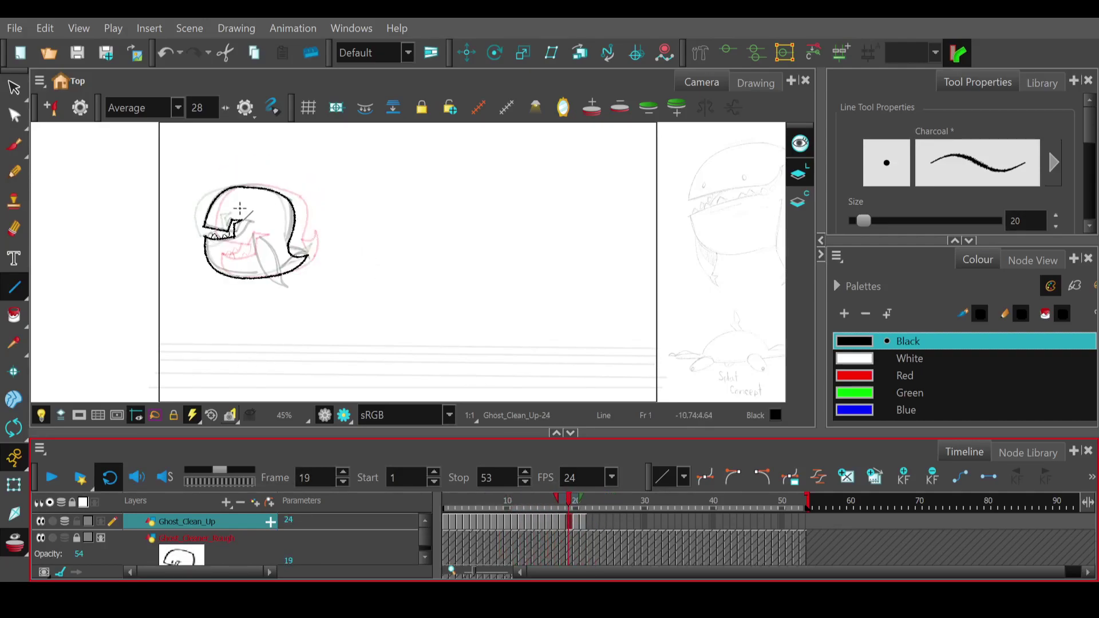
left_click_drag(571, 507, 482, 516)
left_click_drag(507, 512, 569, 507)
- Try moving the front head, mouth and jaw strokes of frame 19 slightly upward with the Select tool
left_click(15, 87)
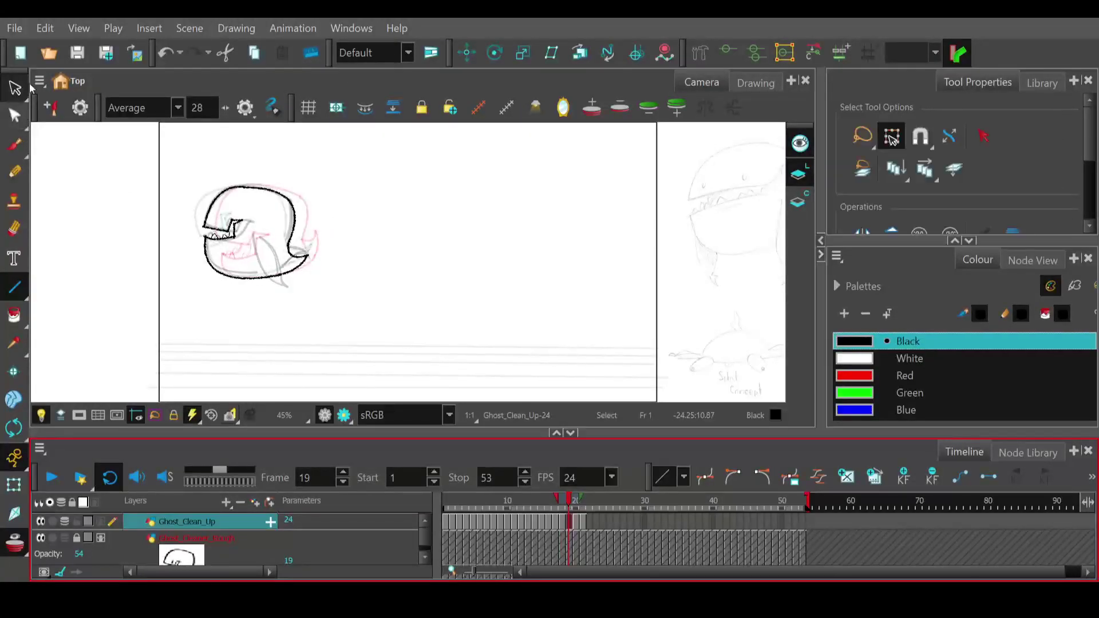
mouse_move(200, 209)
left_mouse_down()
mouse_move(255, 221)
mouse_move(240, 246)
mouse_move(215, 248)
mouse_move(198, 239)
mouse_move(204, 188)
left_mouse_up()
left_click_drag(231, 252, 232, 247)
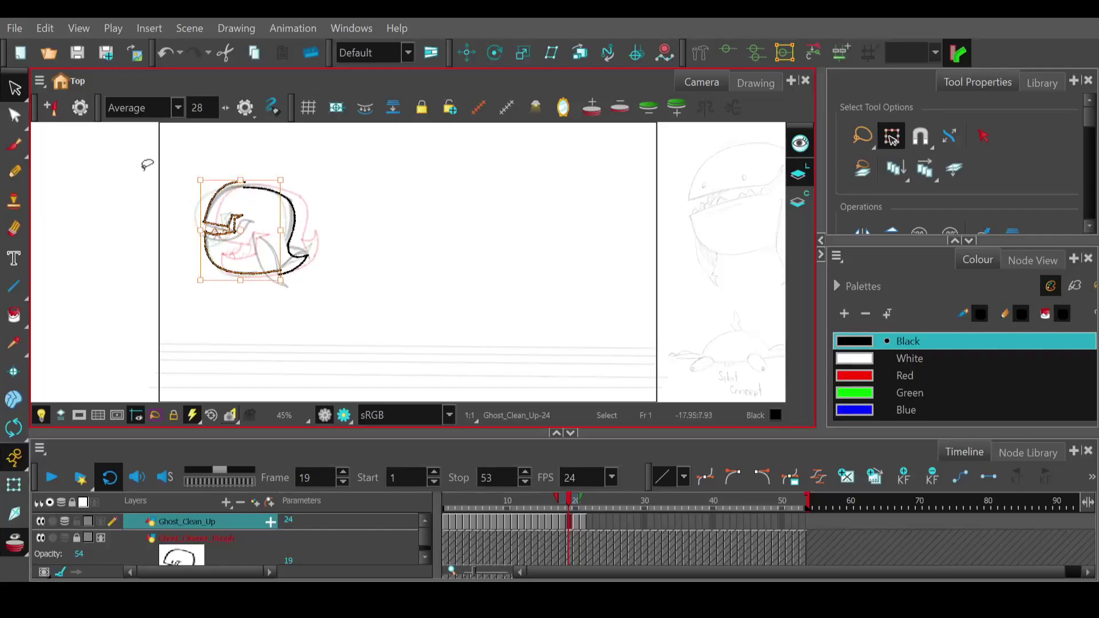
key("ctrl+z")
- Try lowering the top of frame 19's head outline by reshaping its contour points with the Contour Editor
left_click(14, 116)
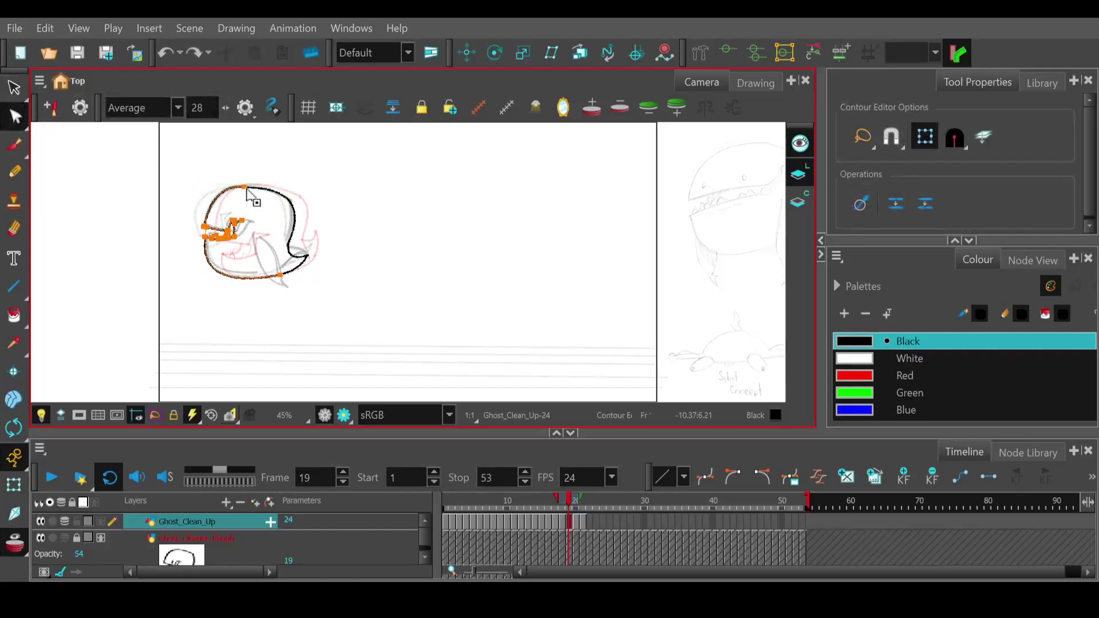
left_click(267, 166)
left_click_drag(259, 188, 237, 196)
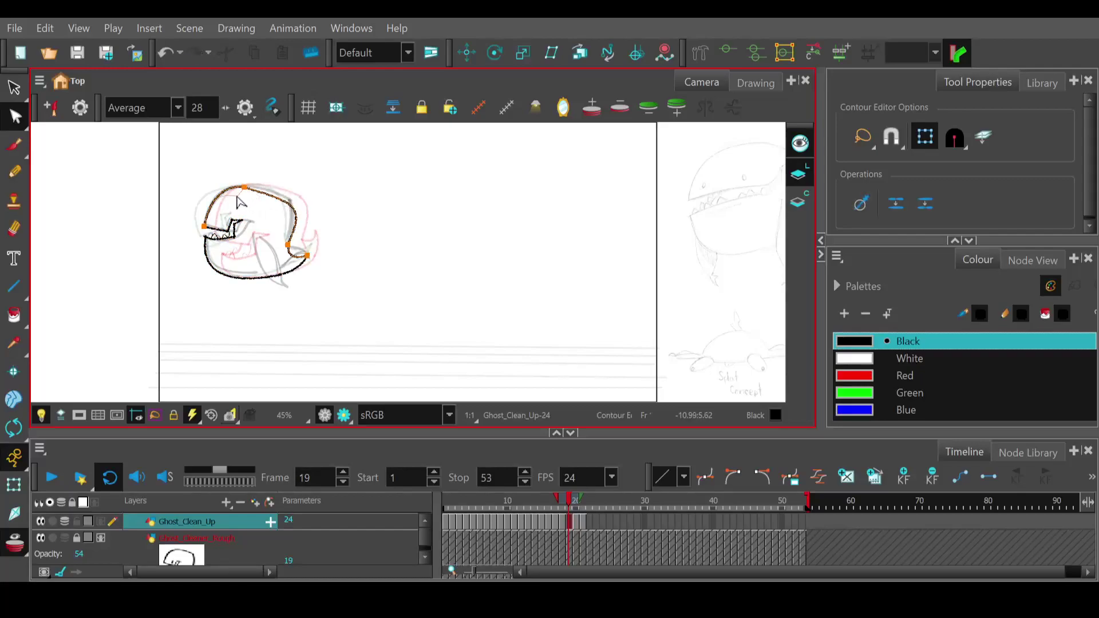
left_click(242, 190)
left_click(223, 210)
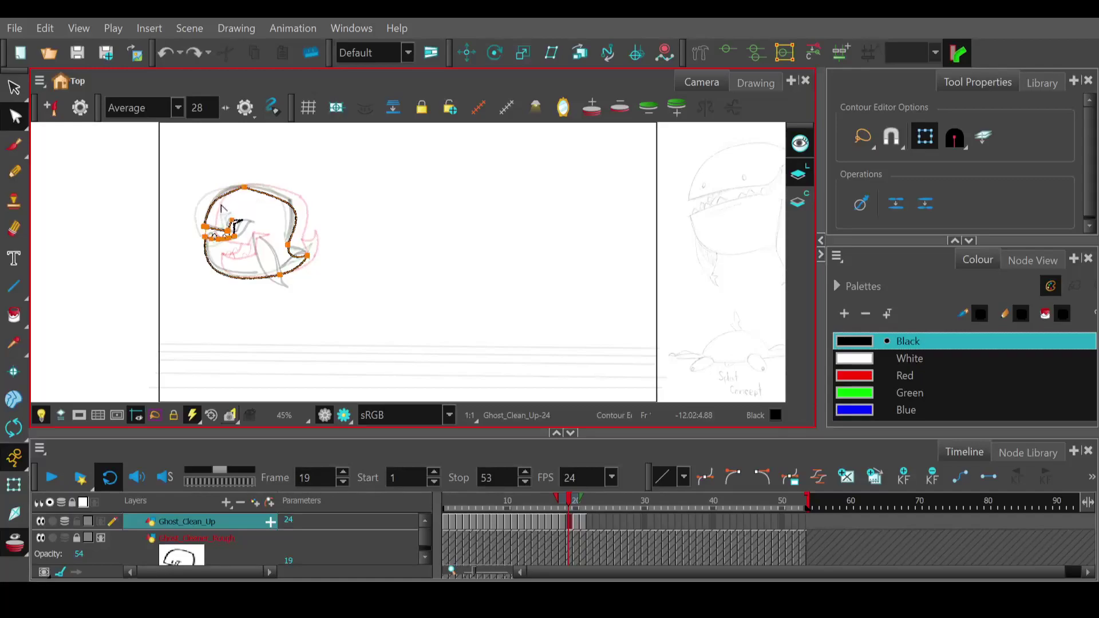
left_click_drag(239, 198, 239, 198)
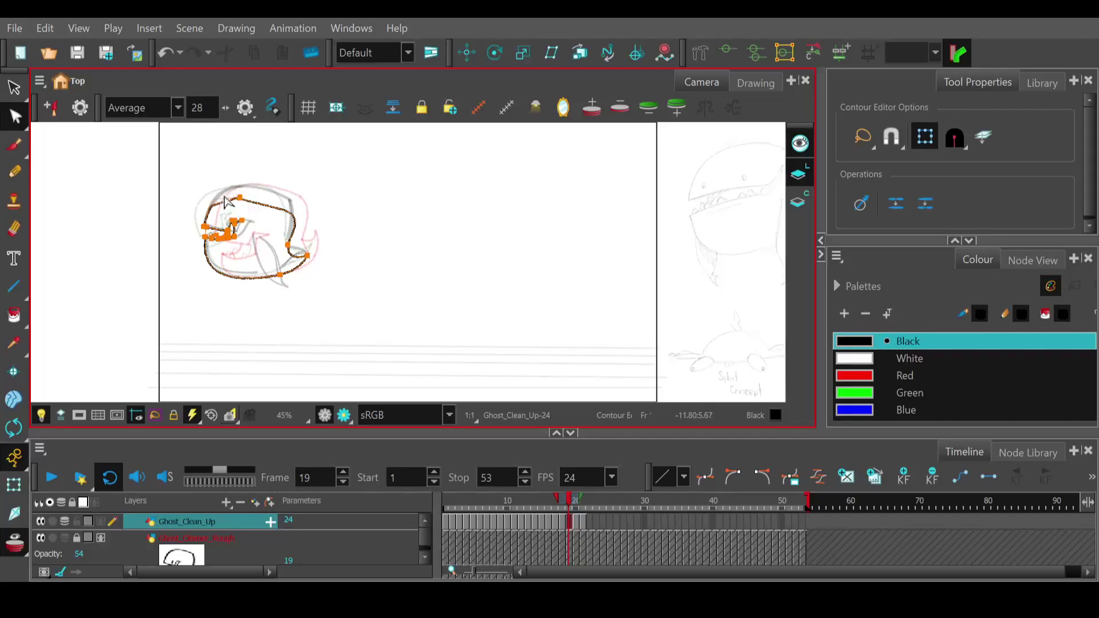
key("ctrl+z")
key("ctrl+z")
key("ctrl+z")
key("ctrl+z")
key("ctrl+z")
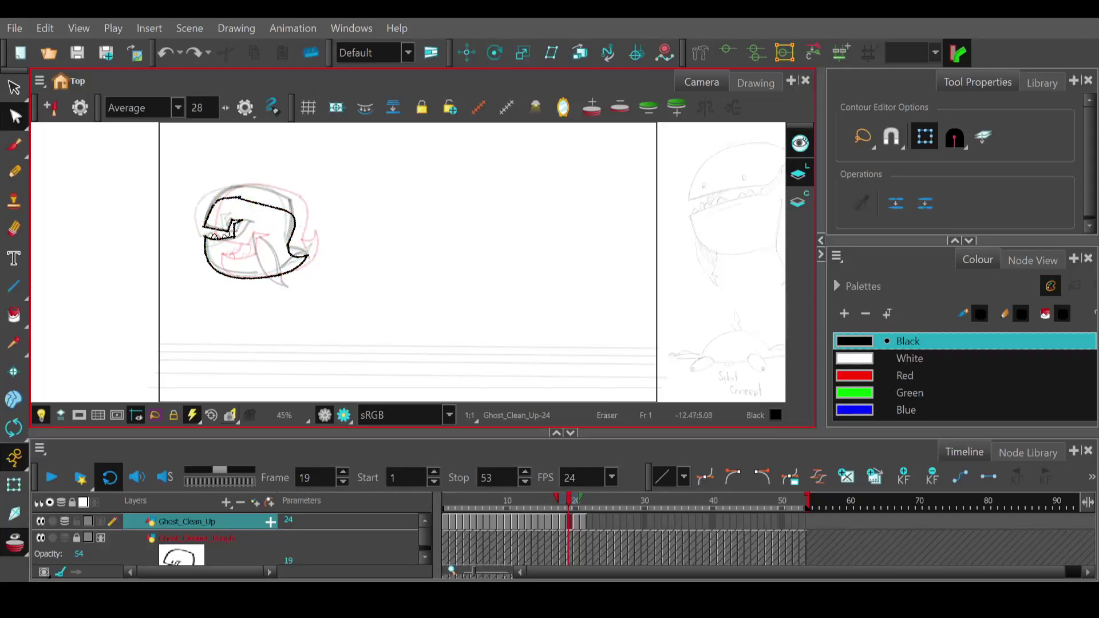
- Erase frame 19's upper head outline and redraw it as a lower, rounded curve with the Line tool
left_click(252, 202)
mouse_move(270, 204)
left_mouse_down()
mouse_move(301, 218)
mouse_move(210, 206)
mouse_move(302, 212)
mouse_move(294, 234)
left_mouse_up()
key("alt+/")
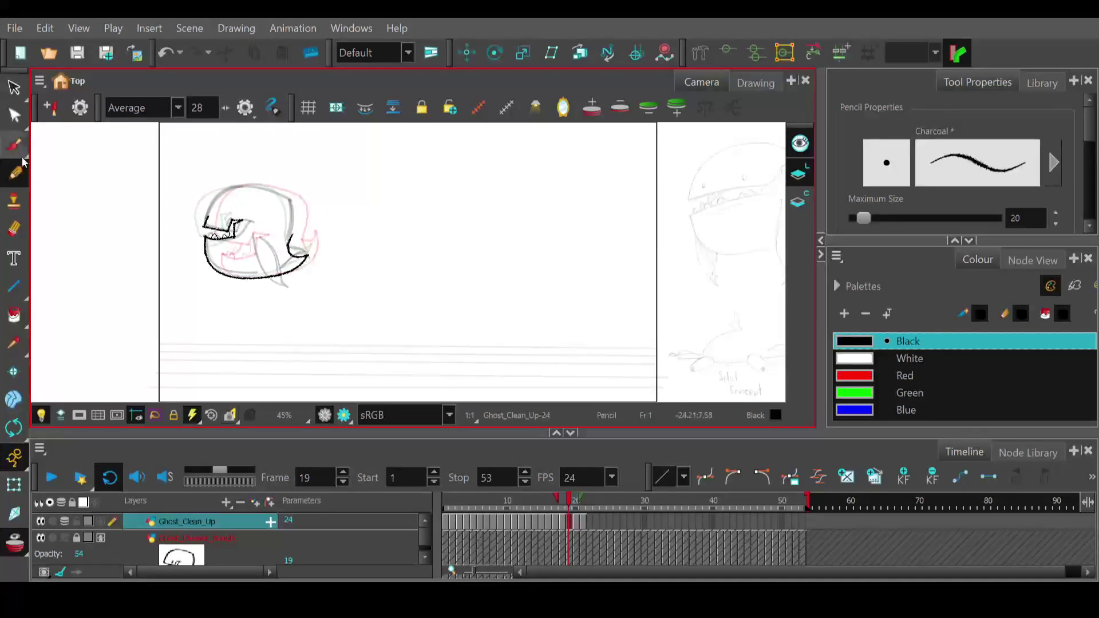
left_click(14, 286)
left_click_drag(207, 217, 293, 235)
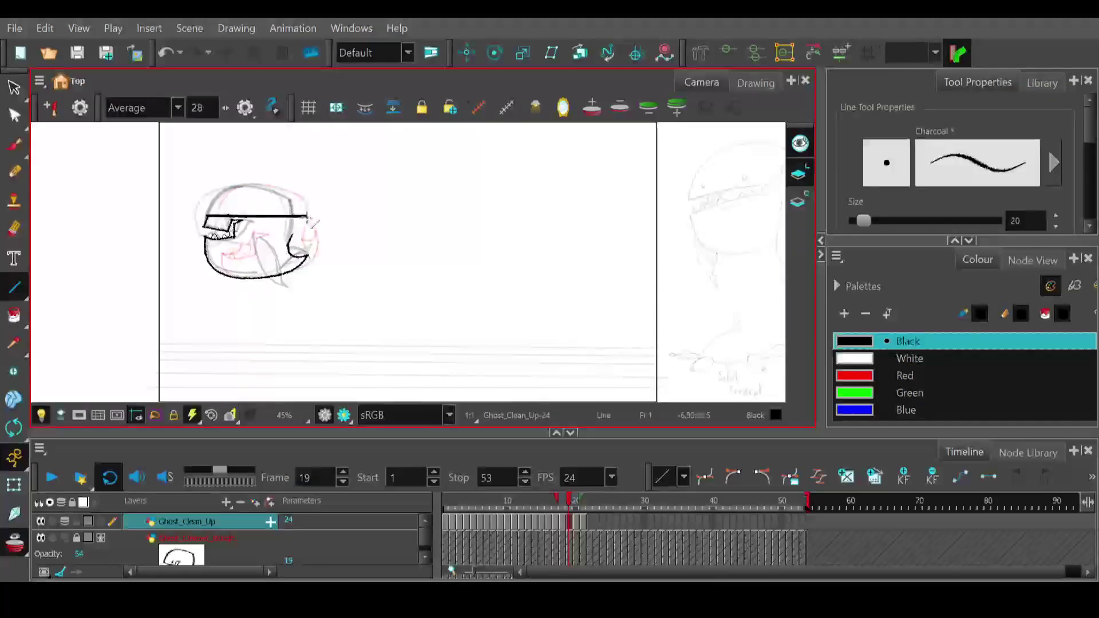
mouse_move(260, 201)
left_mouse_down()
mouse_move(252, 161)
mouse_move(230, 170)
mouse_move(224, 193)
mouse_move(261, 187)
left_mouse_up()
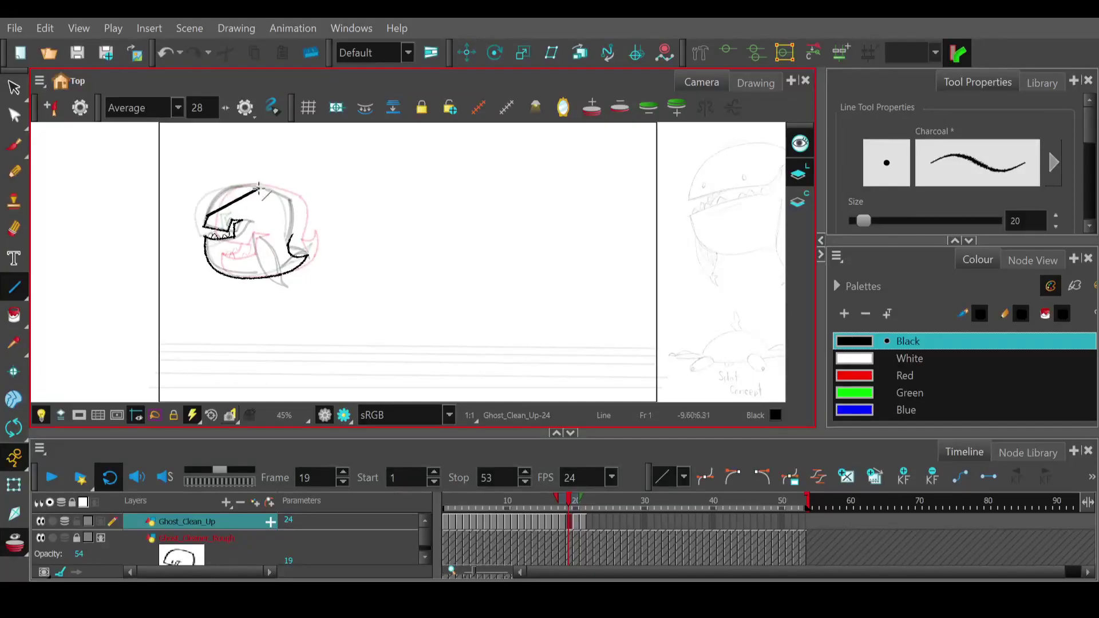
key("ctrl+z")
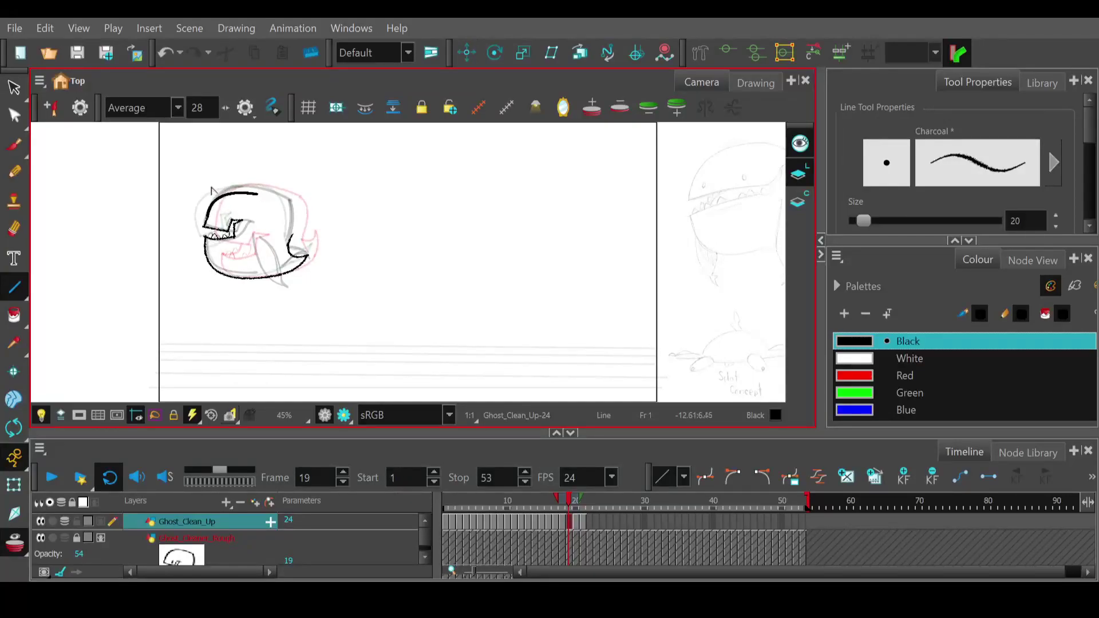
left_click_drag(257, 194, 293, 199)
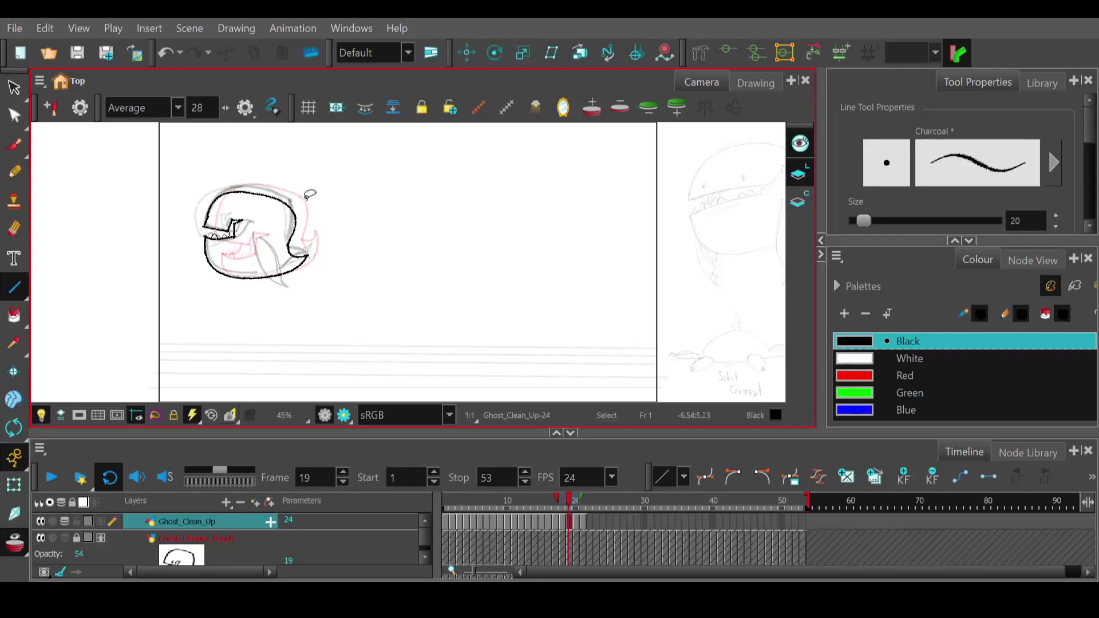
- On frame 18, erase the top of the head outline between the forehead and the upper back
mouse_move(572, 505)
left_mouse_down()
mouse_move(538, 506)
mouse_move(601, 507)
mouse_move(528, 509)
mouse_move(606, 509)
mouse_move(494, 509)
mouse_move(581, 515)
mouse_move(547, 517)
mouse_move(577, 517)
mouse_move(561, 513)
left_mouse_up()
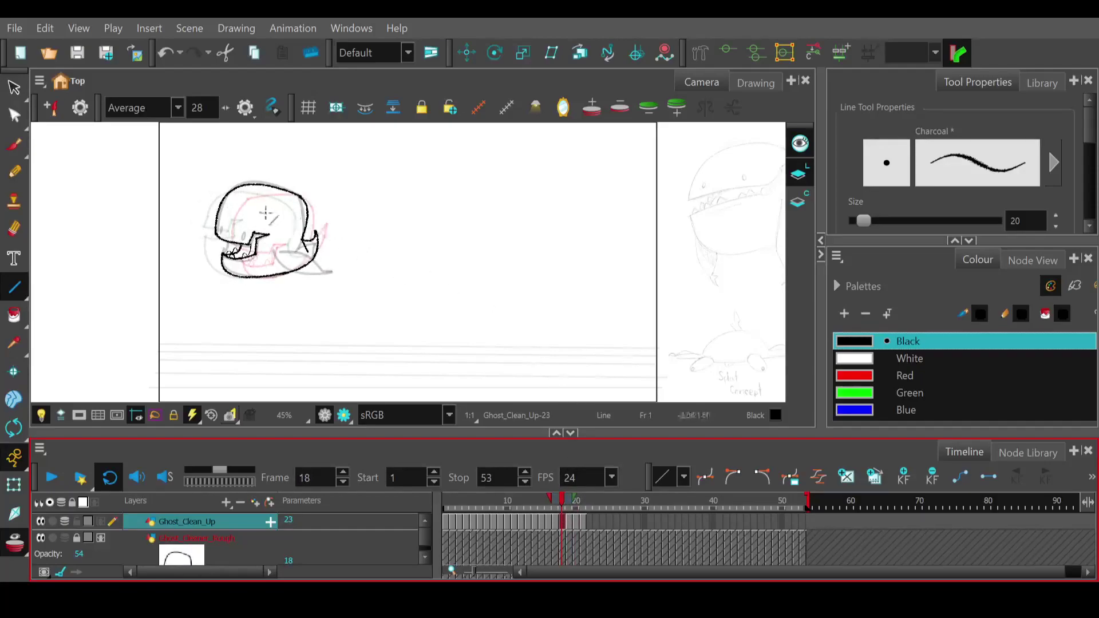
mouse_move(239, 184)
left_mouse_down()
mouse_move(320, 200)
mouse_move(268, 181)
mouse_move(226, 195)
left_mouse_up()
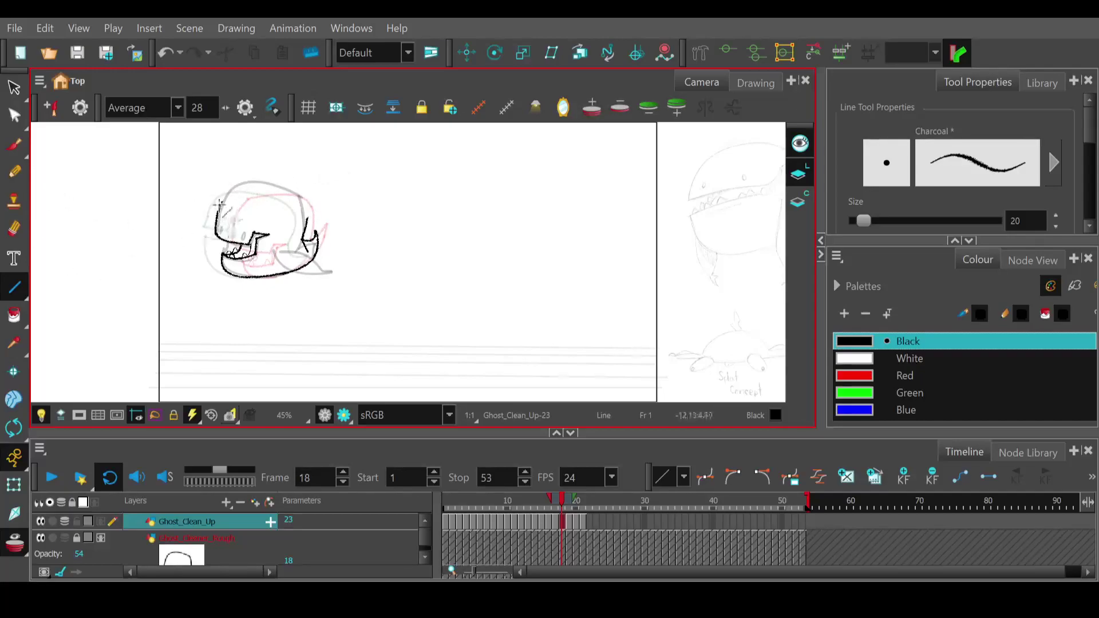
mouse_move(315, 211)
left_mouse_down()
mouse_move(307, 218)
mouse_move(231, 164)
mouse_move(303, 209)
left_mouse_up()
- Try redrawing frame 18's head top with the Line tool, comparing it with the neighbouring frames
mouse_move(222, 201)
left_mouse_down()
mouse_move(311, 214)
mouse_move(239, 167)
left_mouse_up()
key("ctrl+z")
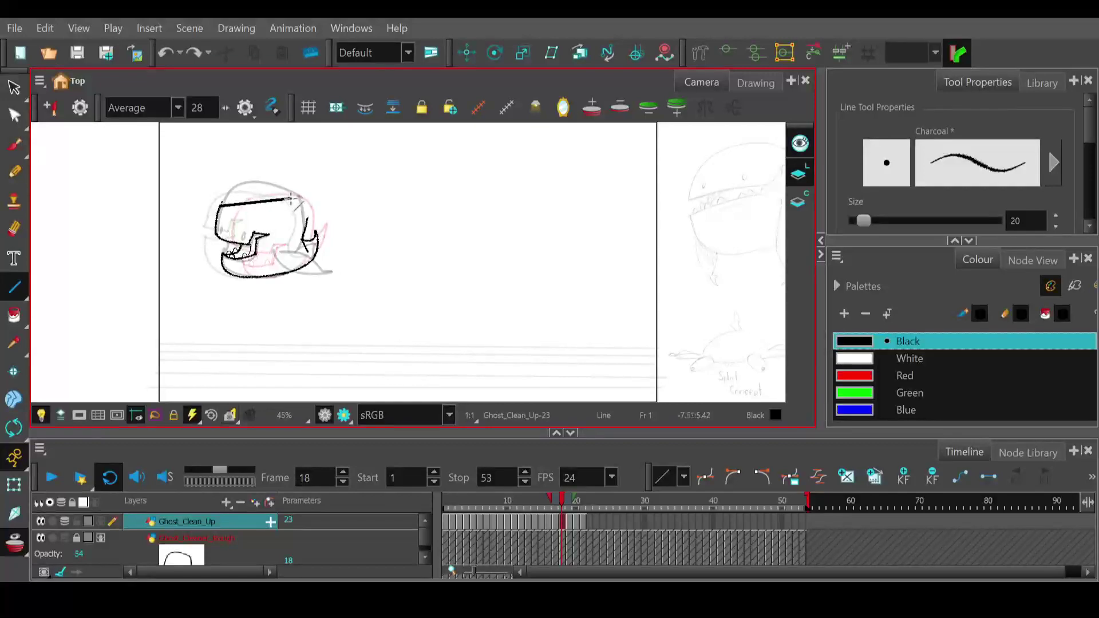
left_click_drag(280, 198, 231, 165)
key("ctrl")
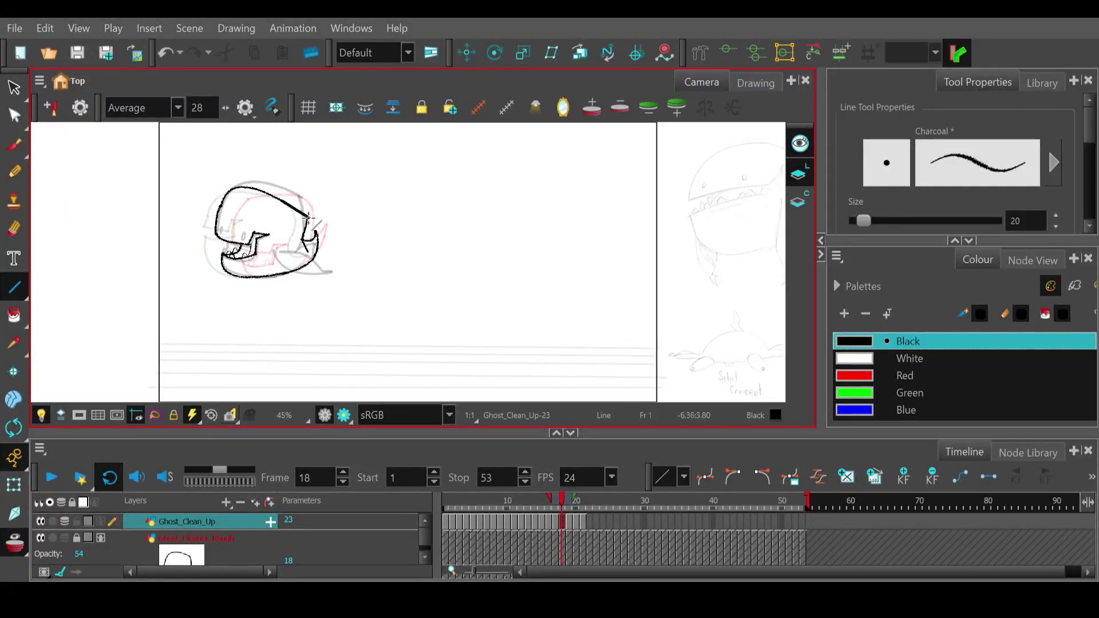
left_click_drag(306, 221, 307, 230)
left_click(556, 502)
left_click_drag(556, 502, 563, 503)
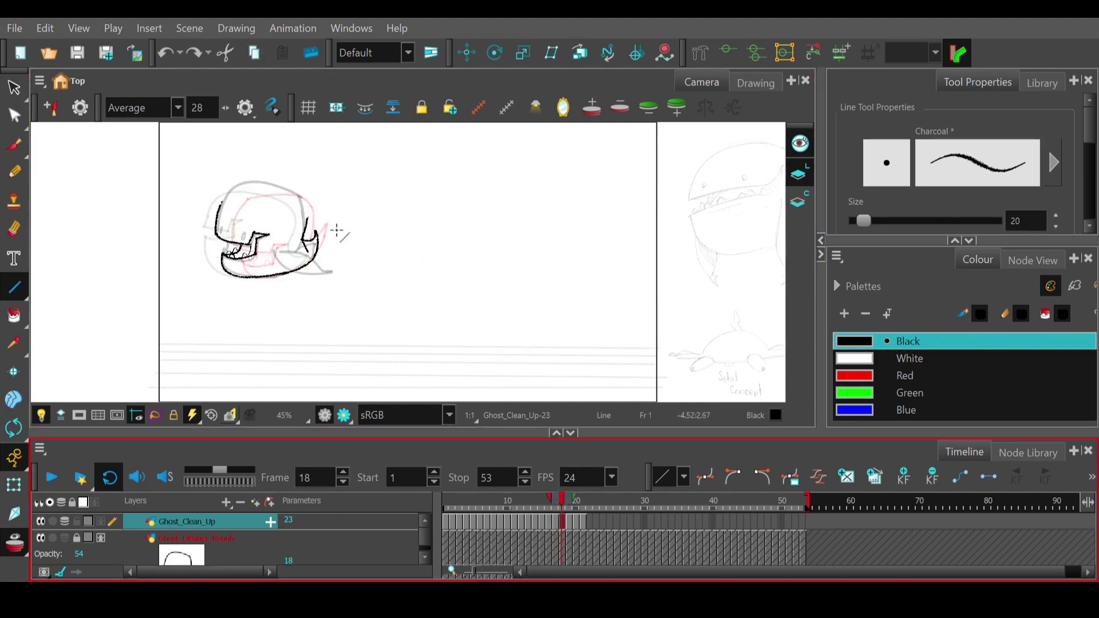
- Redraw frame 18's head top as a lower rounded curve joining the forehead to the back
mouse_move(302, 240)
left_mouse_down()
mouse_move(310, 209)
mouse_move(221, 203)
mouse_move(247, 175)
left_mouse_up()
mouse_move(563, 503)
left_mouse_down()
mouse_move(577, 504)
mouse_move(551, 502)
mouse_move(564, 502)
left_mouse_up()
left_click_drag(311, 209, 307, 222)
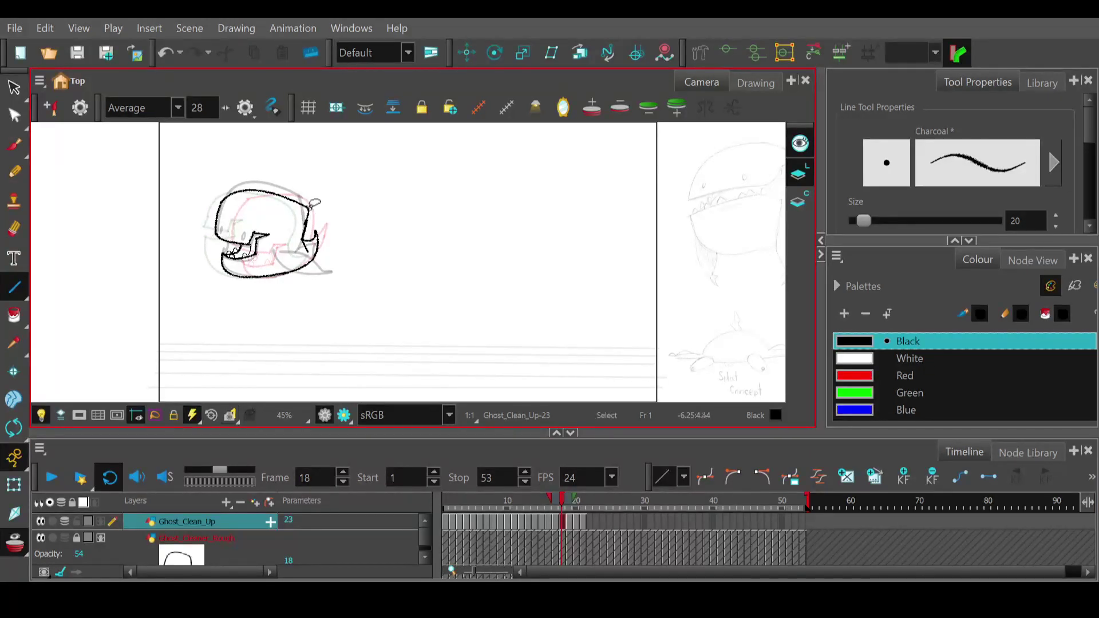
key("ctrl+z")
key("ctrl+shift+z")
key("ctrl+z")
- On frame 21, draw the small teeth inside the mouth with the Pencil tool
mouse_move(568, 502)
left_mouse_down()
mouse_move(473, 503)
mouse_move(545, 517)
mouse_move(581, 507)
left_mouse_up()
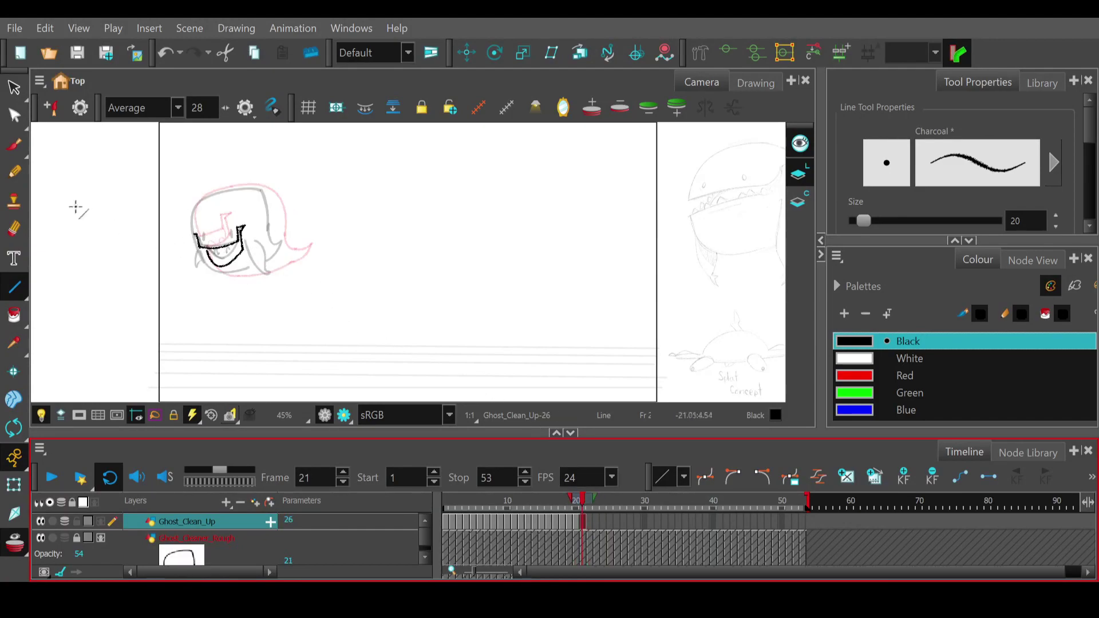
left_click(15, 171)
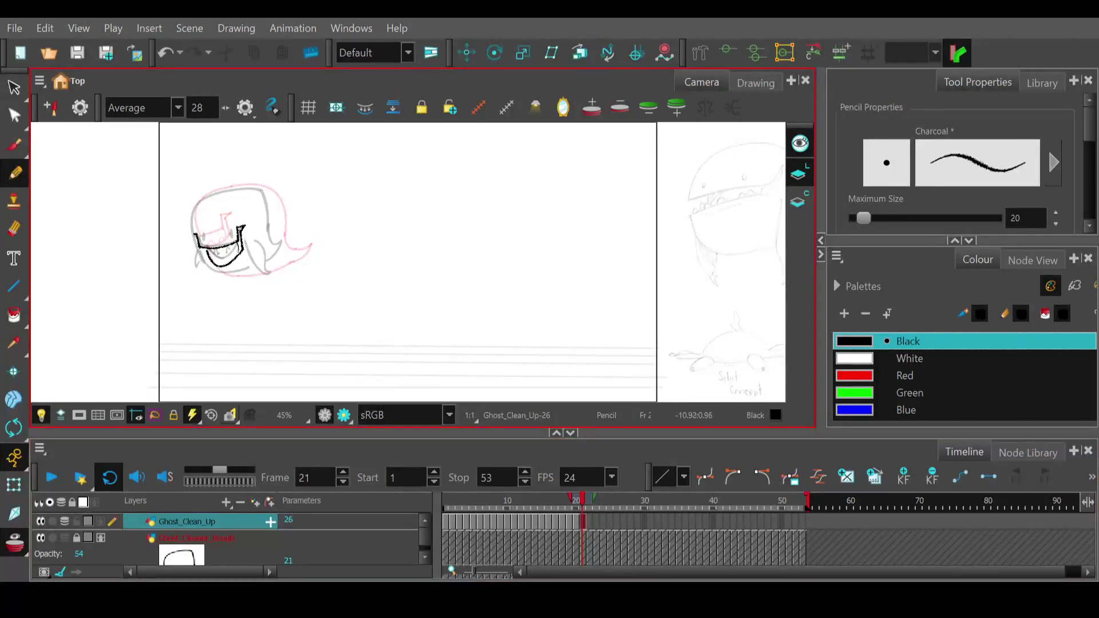
key("ctrl+z")
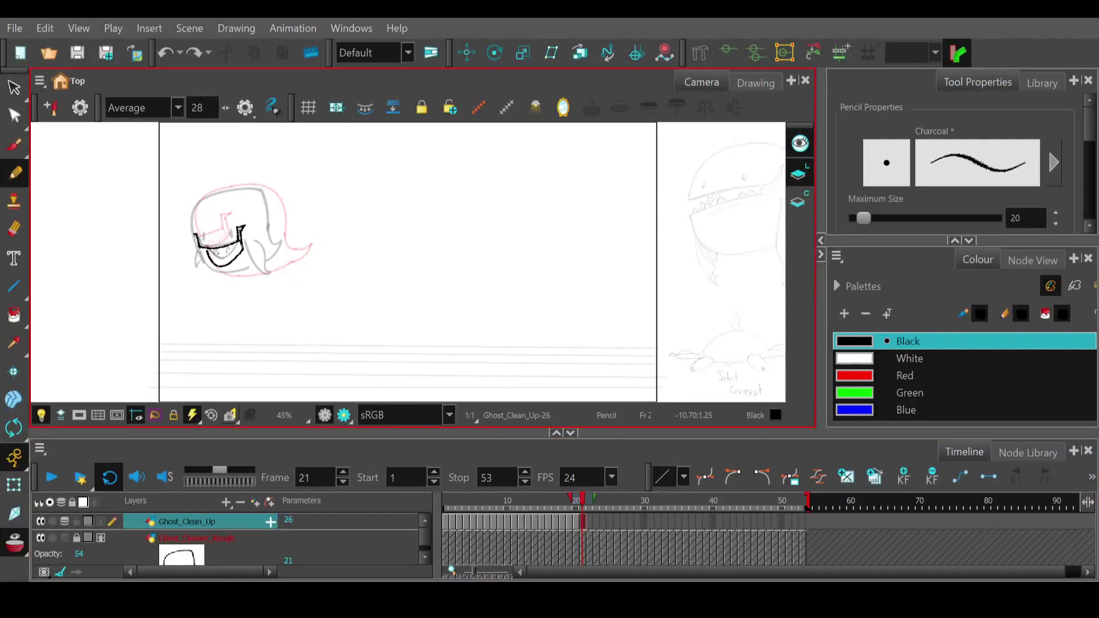
left_click_drag(238, 251, 241, 247)
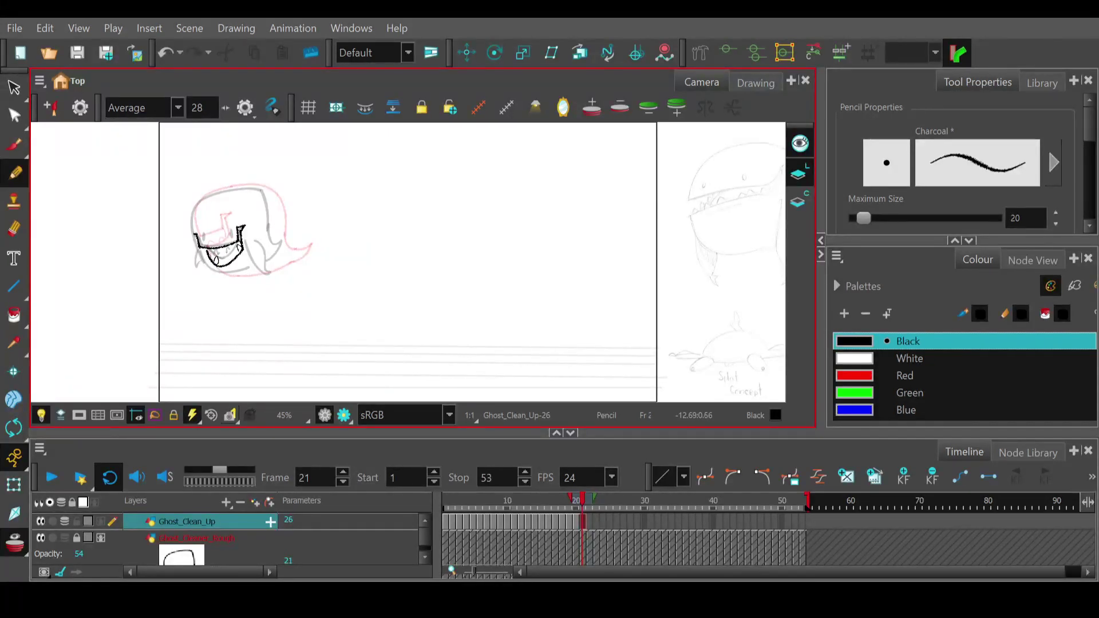
left_click_drag(208, 250, 209, 250)
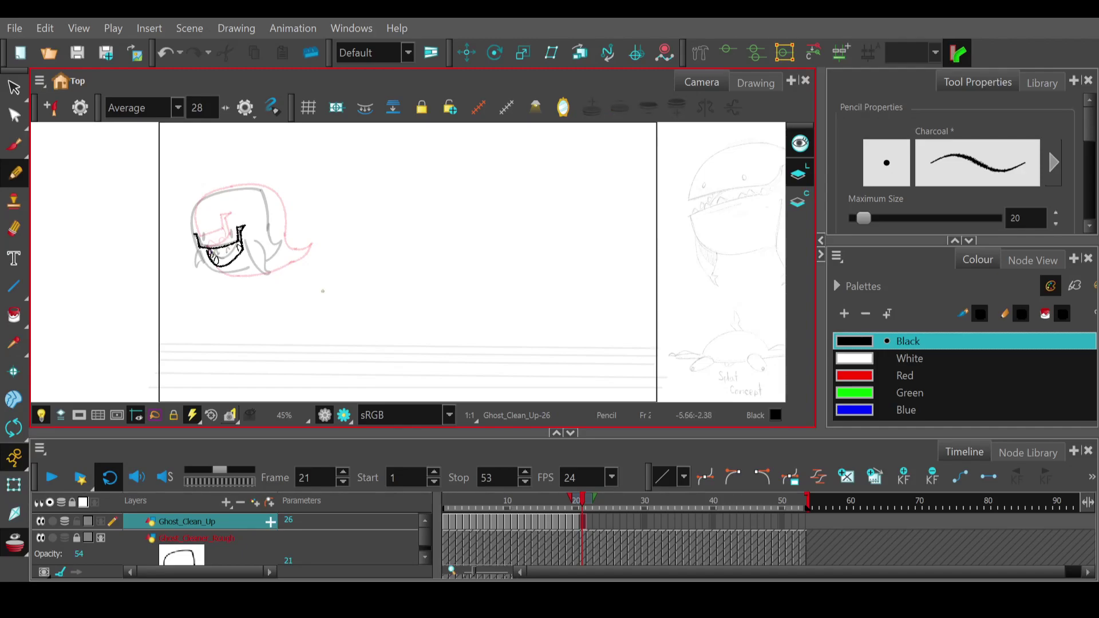
- Check the motion from frame 1, and on frame 21 ink the jaw front, rounded head and back to the tail base
mouse_move(585, 510)
left_mouse_down()
mouse_move(576, 506)
mouse_move(601, 506)
mouse_move(460, 524)
mouse_move(666, 509)
mouse_move(376, 519)
left_mouse_up()
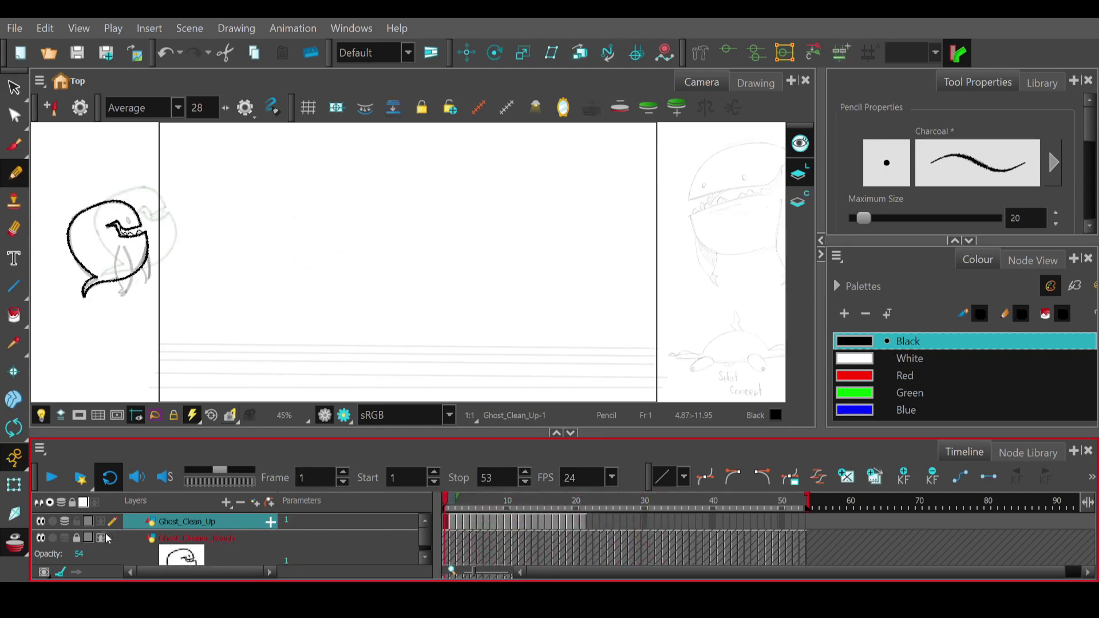
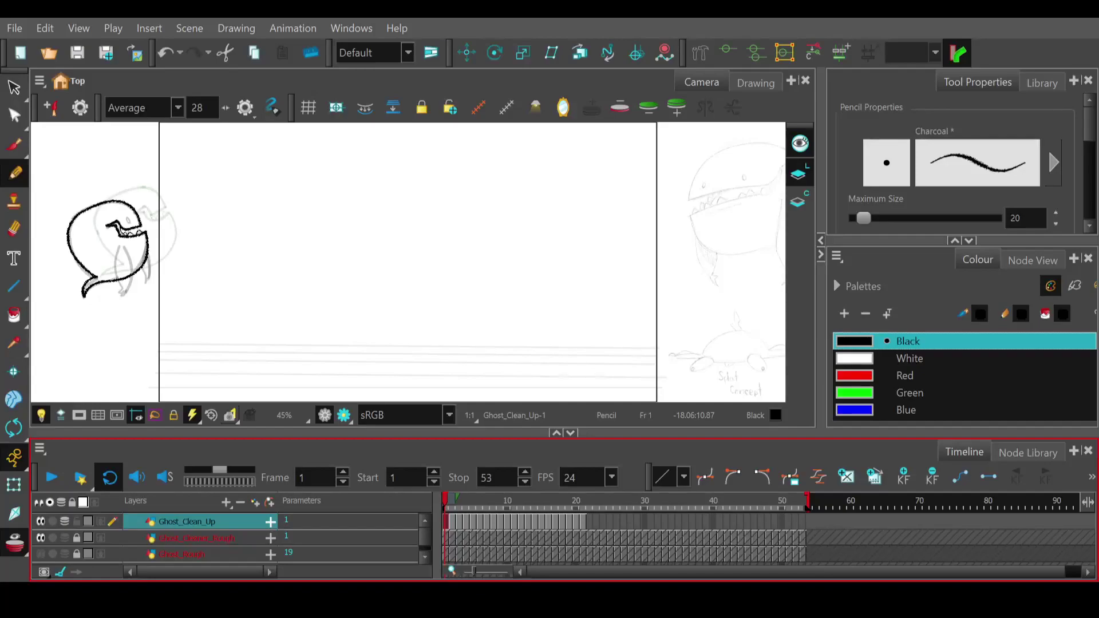
left_click_drag(446, 502, 583, 504)
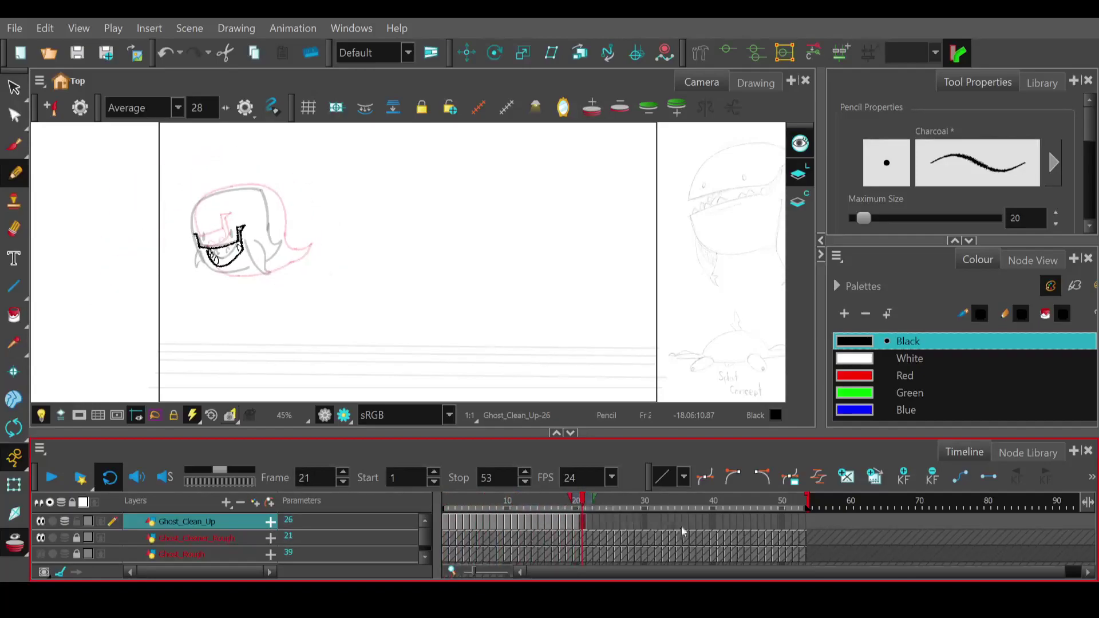
left_click(14, 286)
left_click_drag(193, 212, 202, 265)
key("ctrl+z")
mouse_move(213, 272)
left_mouse_down()
mouse_move(197, 204)
mouse_move(183, 245)
mouse_move(189, 226)
mouse_move(263, 193)
mouse_move(221, 184)
mouse_move(266, 202)
mouse_move(271, 249)
mouse_move(273, 198)
left_mouse_up()
mouse_move(269, 241)
left_mouse_down()
mouse_move(282, 227)
mouse_move(279, 244)
left_mouse_up()
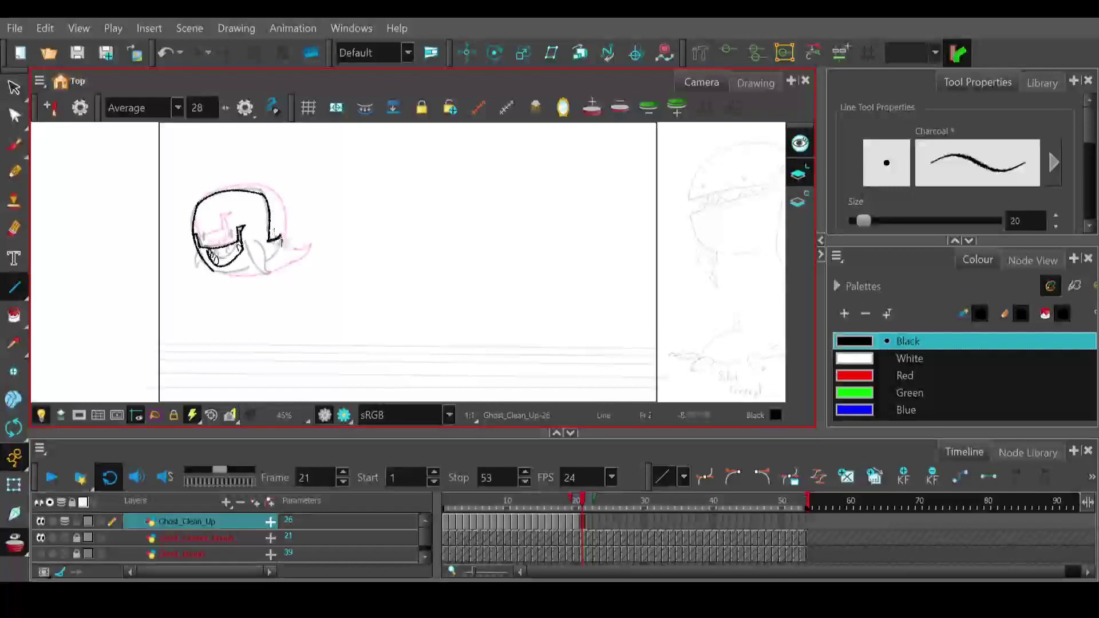
- Ink frame 21's pointed tail tip and the curved underside joining the jaw to the tail
mouse_move(283, 243)
left_mouse_down()
mouse_move(277, 262)
mouse_move(261, 265)
mouse_move(281, 259)
left_mouse_up()
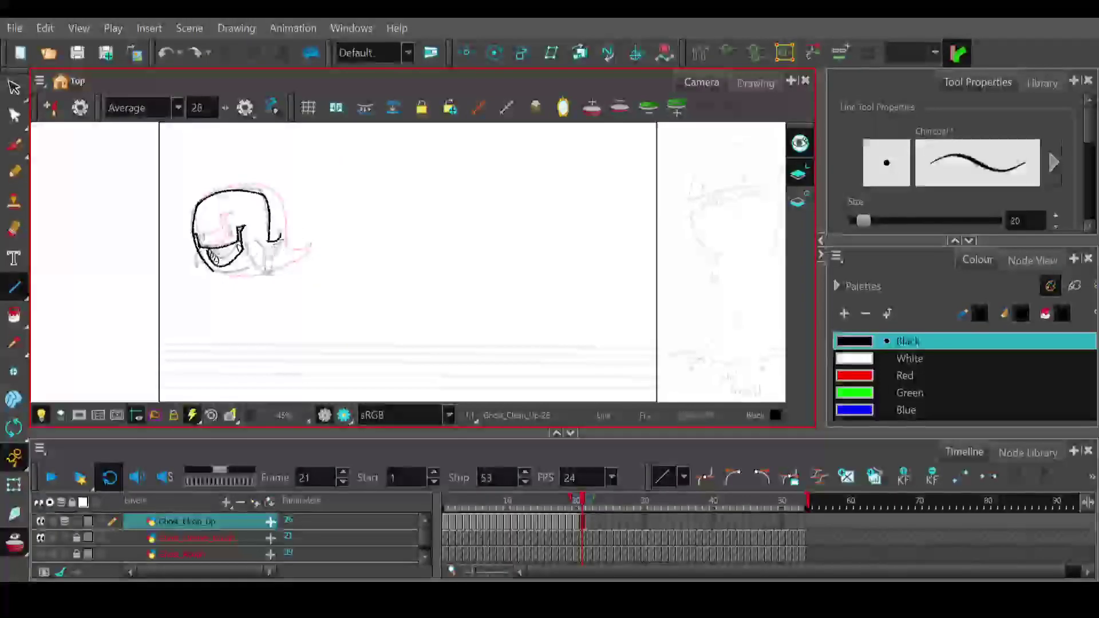
mouse_move(212, 271)
left_mouse_down()
mouse_move(240, 280)
mouse_move(223, 284)
mouse_move(274, 257)
mouse_move(234, 294)
left_mouse_up()
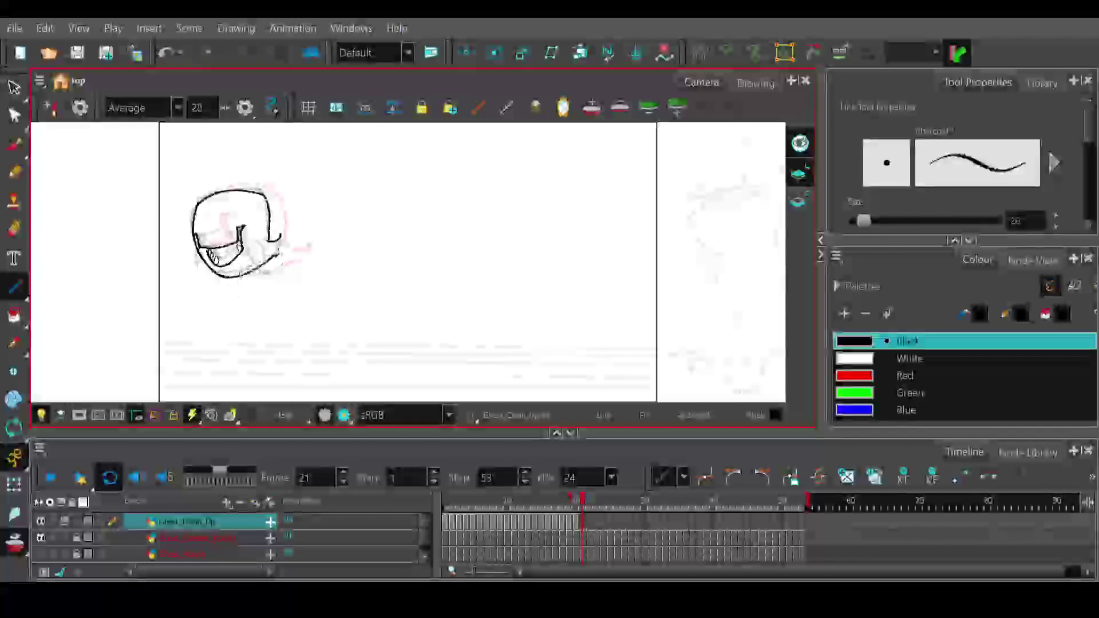
left_click_drag(281, 257, 284, 251)
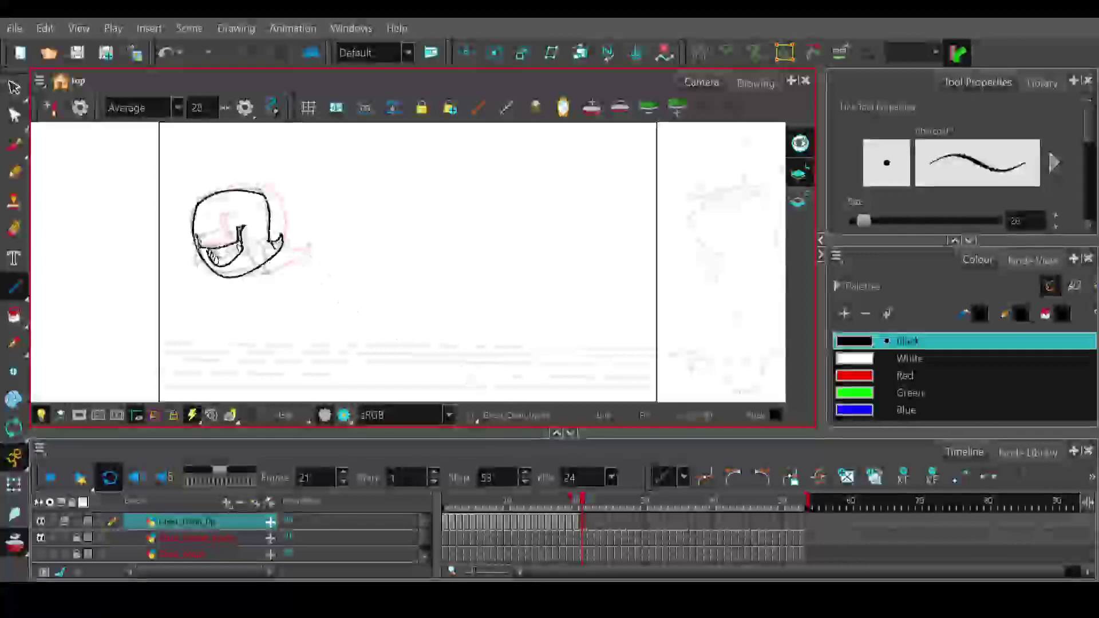
left_click_drag(213, 274, 224, 281)
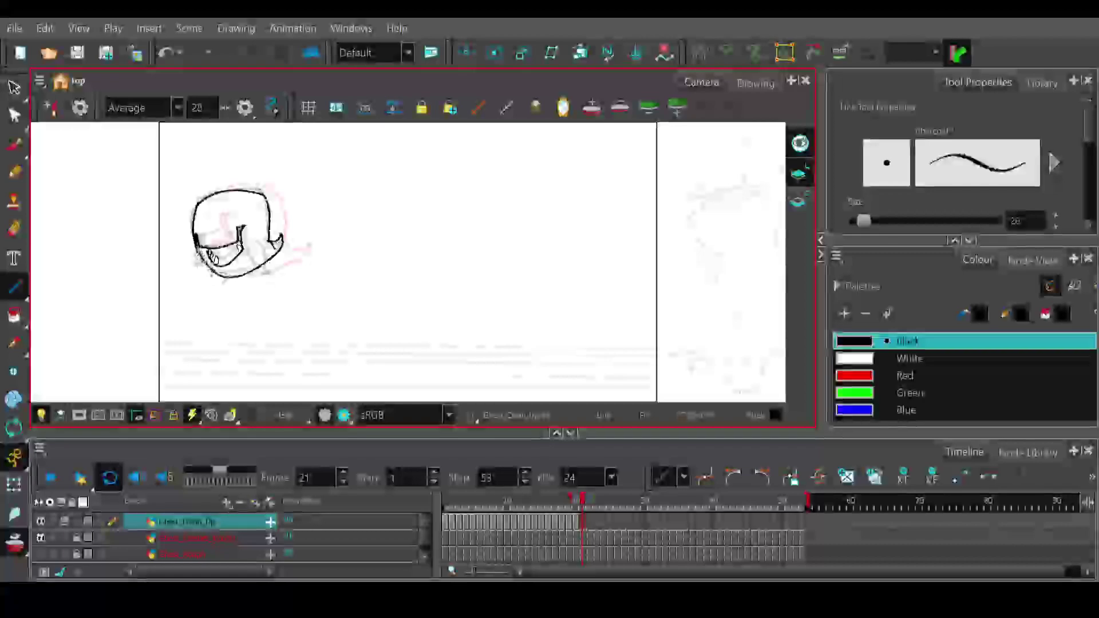
- Replace the lower edge of frame 21's mouth with a smoother rounded curve from the hooked corner
mouse_move(581, 515)
left_mouse_down()
mouse_move(468, 523)
mouse_move(582, 520)
left_mouse_up()
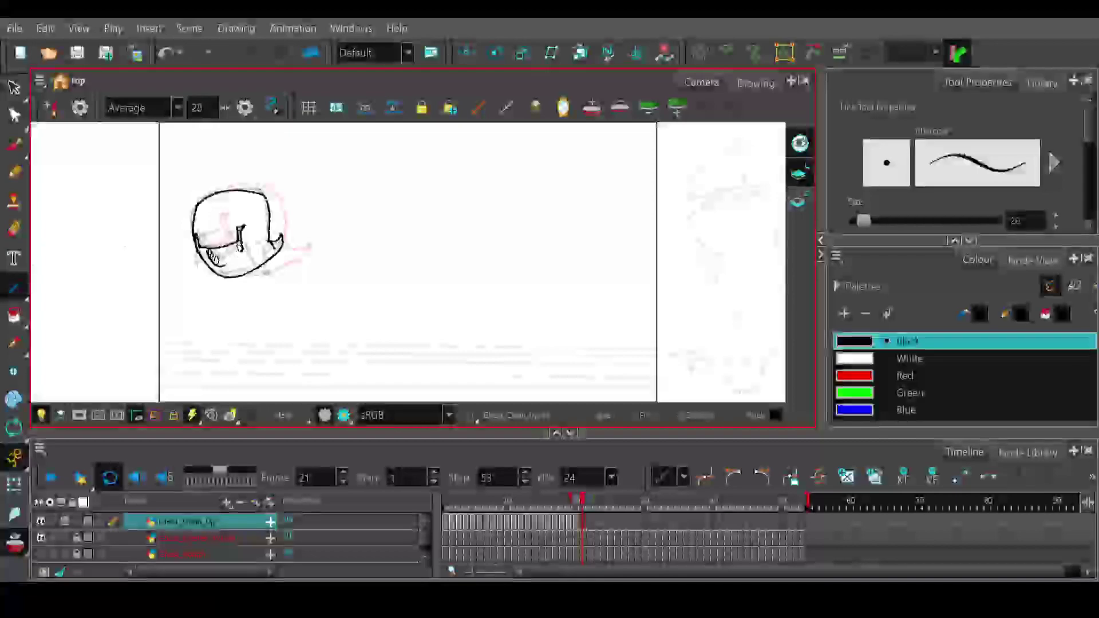
left_click_drag(243, 228, 221, 264)
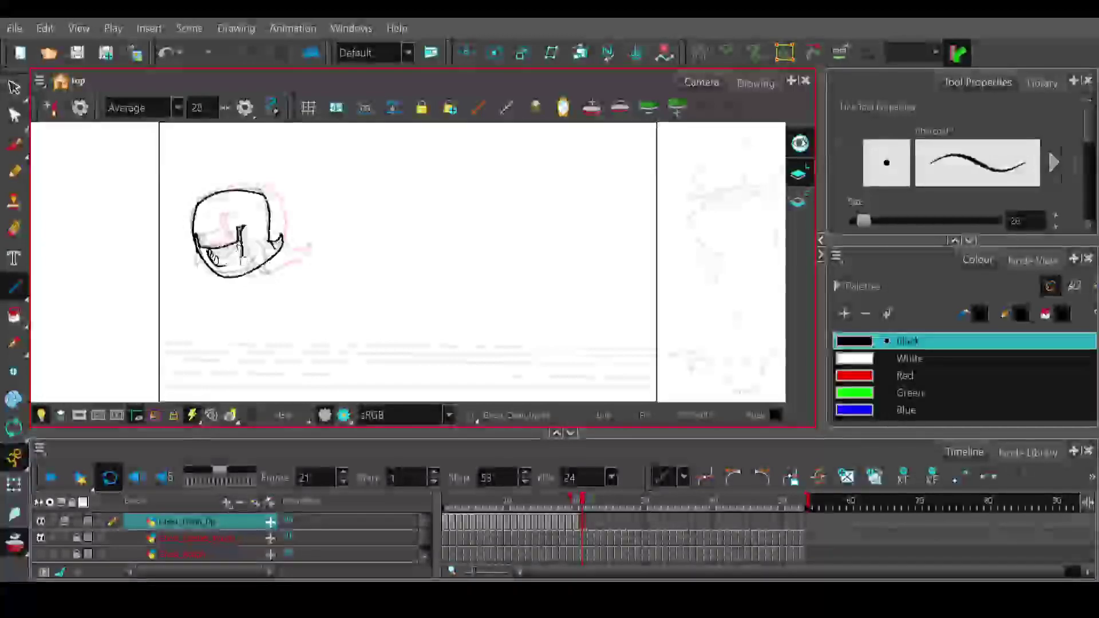
key("ctrl+z")
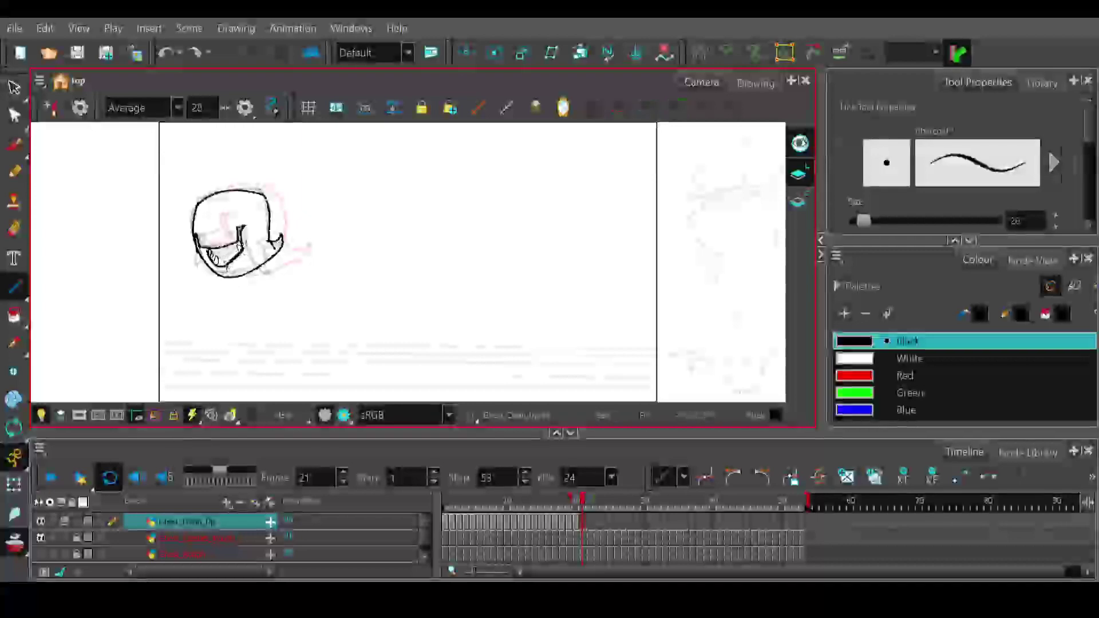
key("ctrl+shift+z")
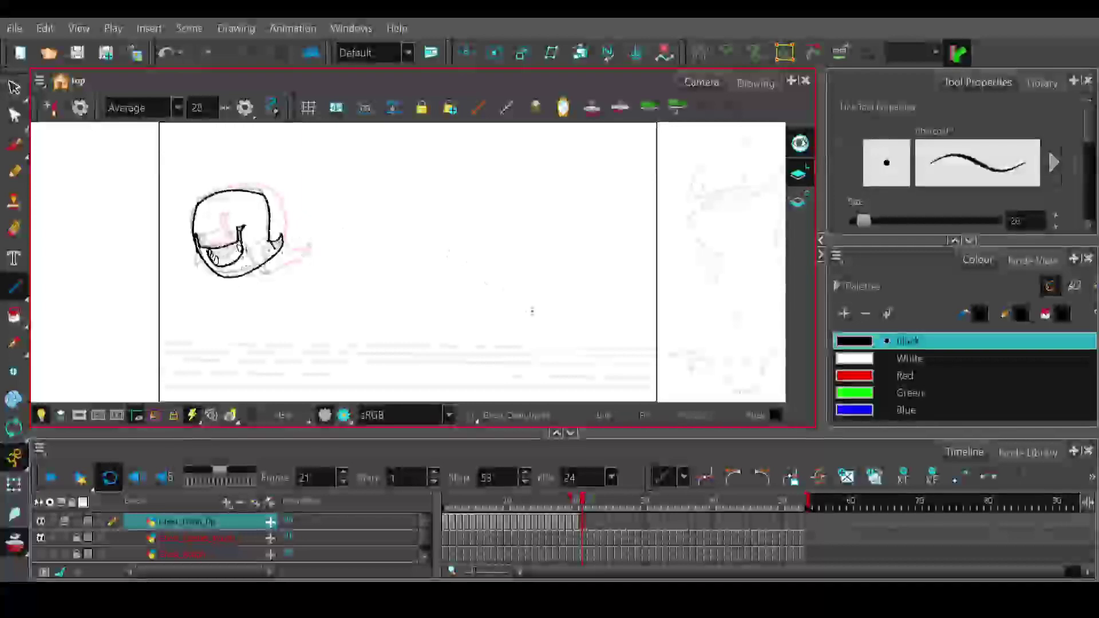
- On frame 22, ink the mouth as a straight line with short upturned corners and a shallow curved lower edge
left_click(588, 502)
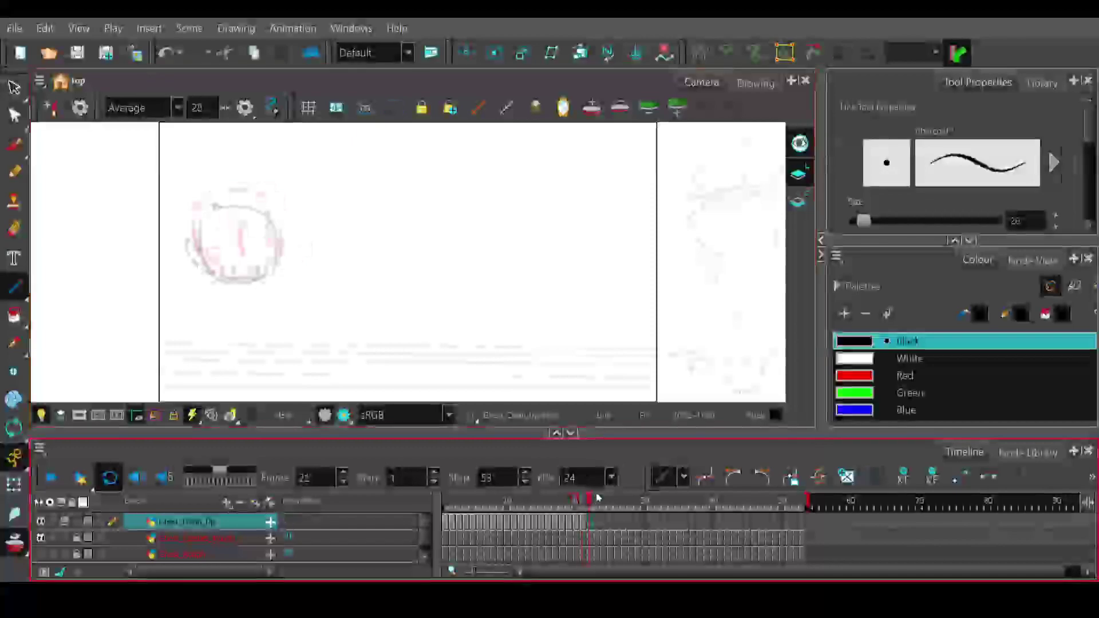
left_click_drag(218, 278, 272, 277)
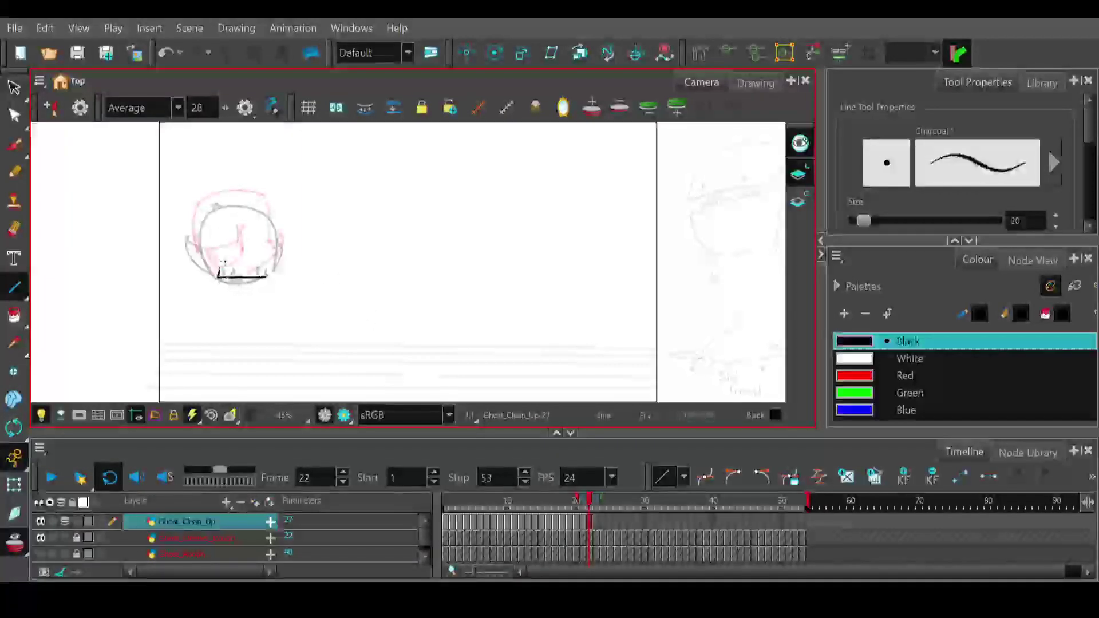
key("ctrl+z")
left_click_drag(217, 277, 213, 264)
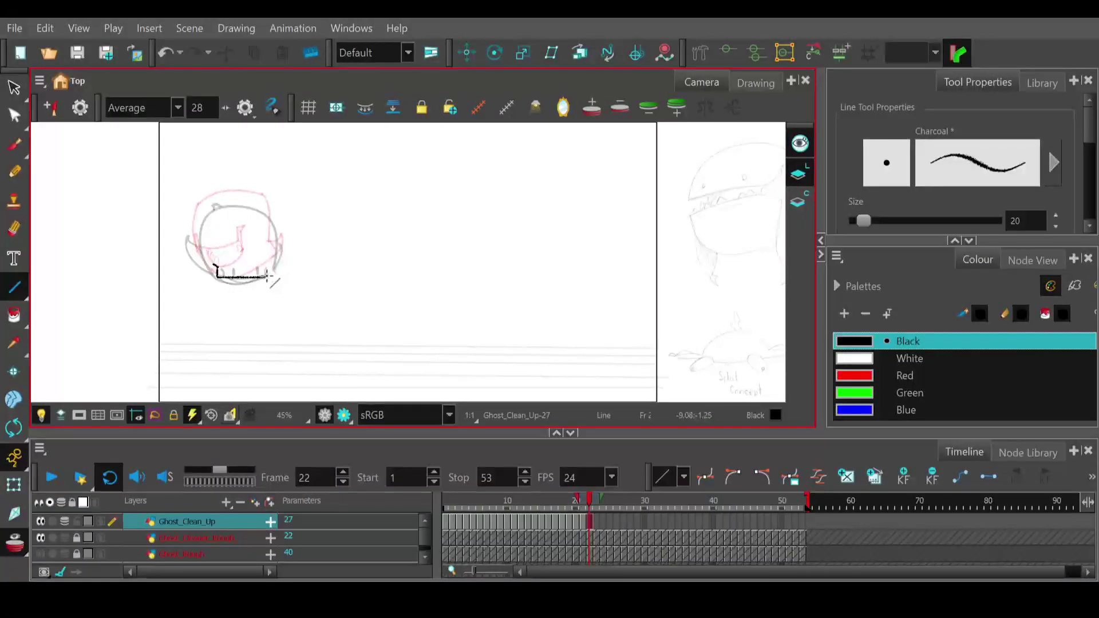
key("ctrl+z")
left_click_drag(269, 268, 269, 277)
mouse_move(237, 284)
left_mouse_down()
mouse_move(257, 278)
mouse_move(245, 293)
left_mouse_up()
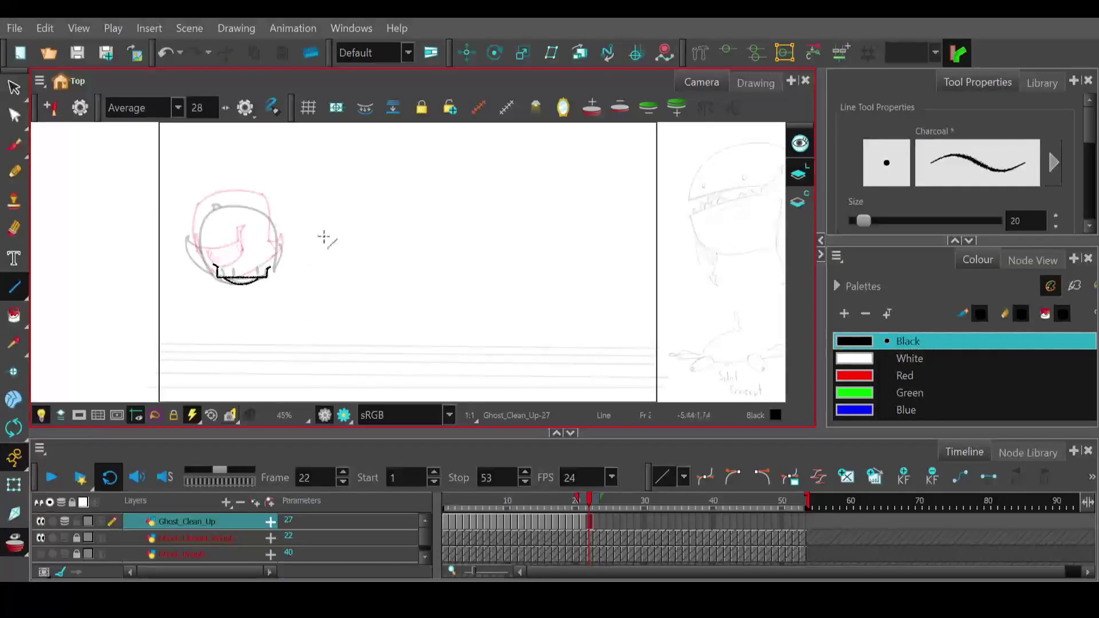
- Ink frame 22's rounded jaw, both sides of the body and the domed top of the head
mouse_move(213, 281)
left_mouse_down()
mouse_move(272, 279)
mouse_move(251, 304)
mouse_move(243, 296)
mouse_move(280, 226)
mouse_move(266, 219)
mouse_move(289, 221)
left_mouse_up()
mouse_move(215, 279)
left_mouse_down()
mouse_move(198, 220)
mouse_move(195, 268)
left_mouse_up()
mouse_move(281, 219)
left_mouse_down()
mouse_move(218, 213)
mouse_move(195, 228)
left_mouse_up()
mouse_move(240, 194)
left_mouse_down()
mouse_move(213, 197)
mouse_move(269, 217)
mouse_move(223, 192)
mouse_move(242, 184)
left_mouse_up()
key("ctrl+z")
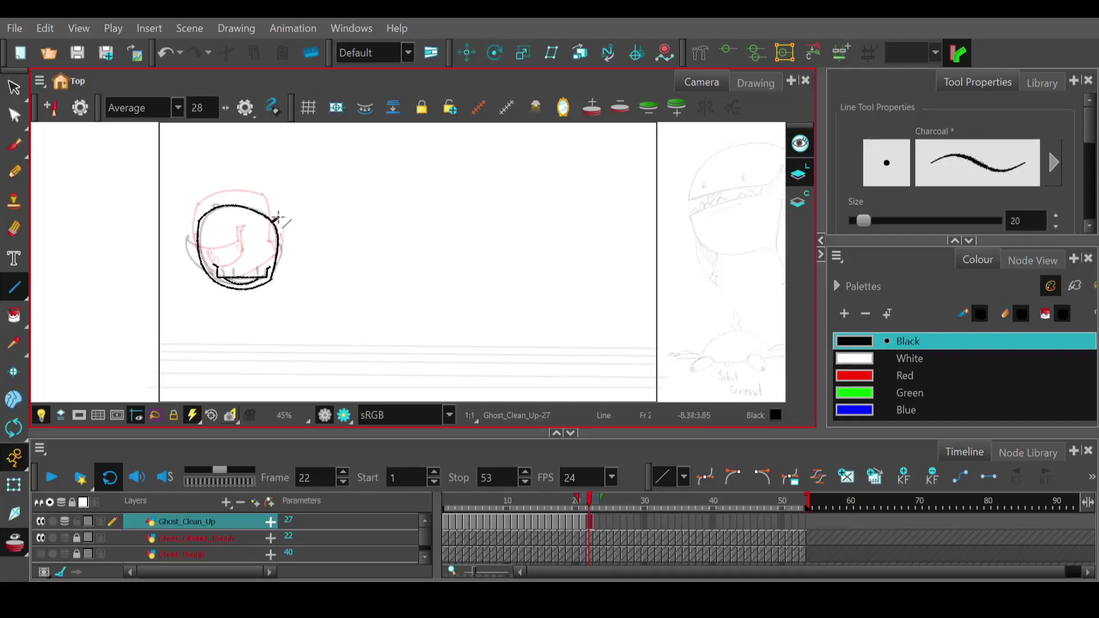
mouse_move(276, 215)
left_mouse_down()
mouse_move(281, 232)
mouse_move(283, 223)
left_mouse_up()
key("ctrl+z")
key("ctrl+z")
- Draw the small teeth inside frame 22's mouth with the Pencil tool
left_click(590, 506)
left_click_drag(592, 510, 588, 506)
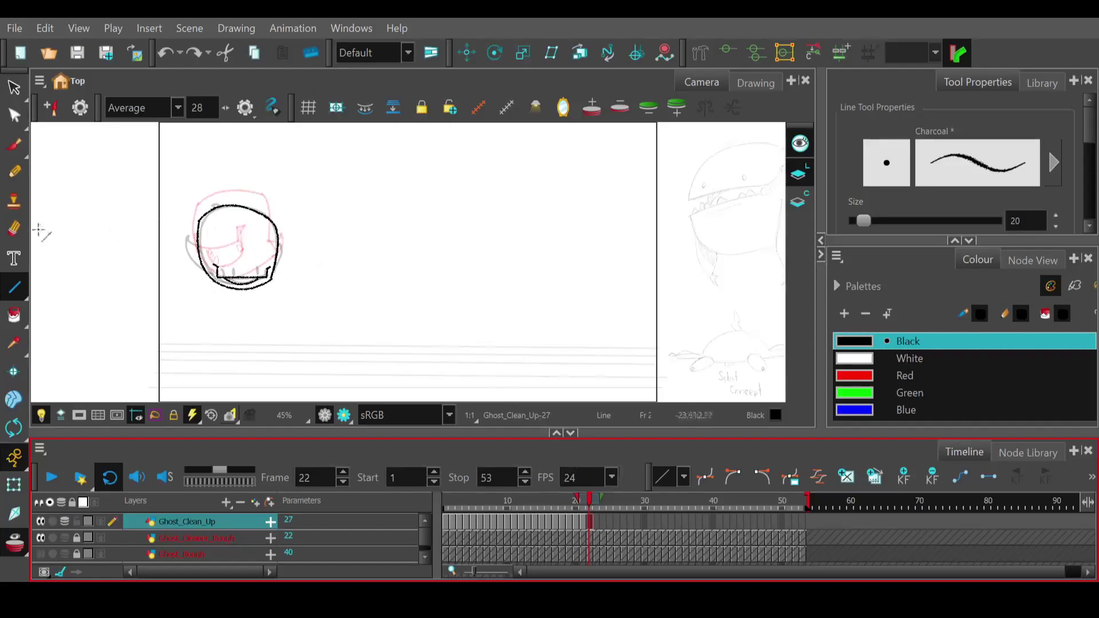
left_click(15, 172)
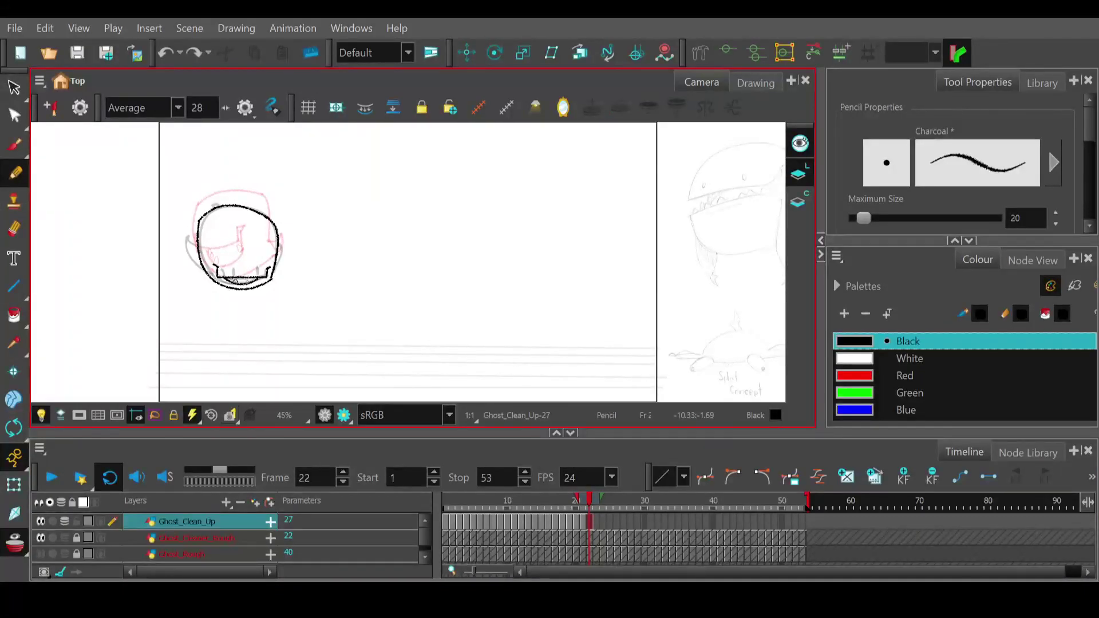
left_click_drag(247, 282, 248, 278)
- On frame 23, ink the curved bottom edge and both sides of the ghost's body with the Line tool
left_click_drag(587, 501, 596, 504)
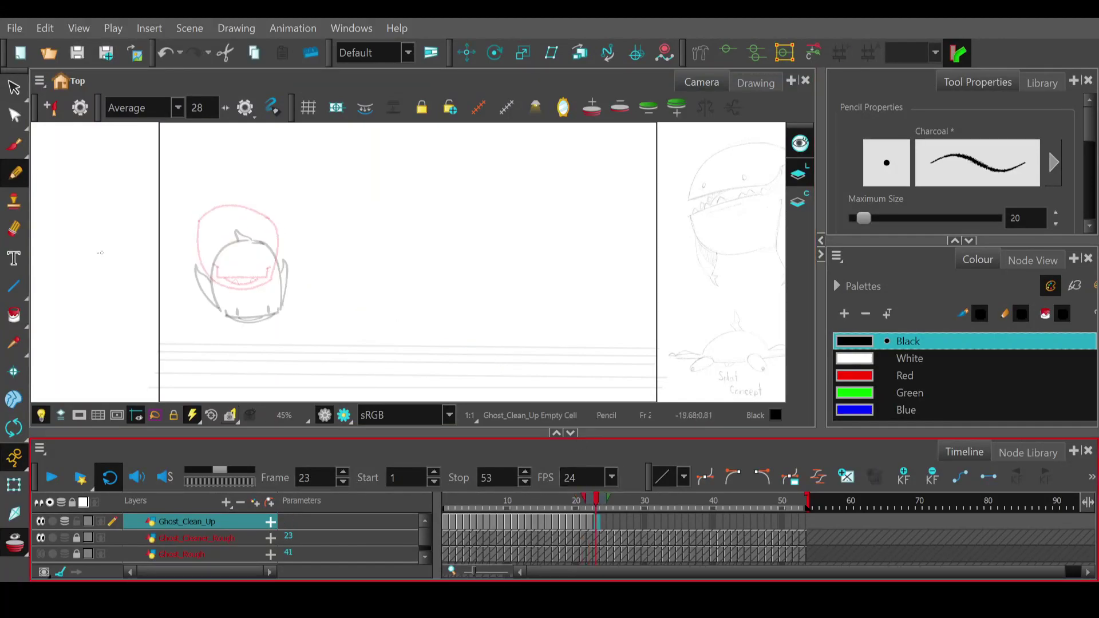
left_click(14, 286)
mouse_move(232, 317)
left_mouse_down()
mouse_move(277, 314)
mouse_move(252, 321)
mouse_move(215, 281)
mouse_move(222, 244)
mouse_move(193, 298)
left_mouse_up()
key("ctrl+z")
key("ctrl+z")
mouse_move(275, 315)
left_mouse_down()
mouse_move(267, 246)
mouse_move(300, 270)
mouse_move(286, 266)
mouse_move(295, 253)
left_mouse_up()
key("ctrl+z")
key("ctrl+z")
mouse_move(231, 319)
left_mouse_down()
mouse_move(216, 258)
mouse_move(212, 311)
mouse_move(266, 251)
left_mouse_up()
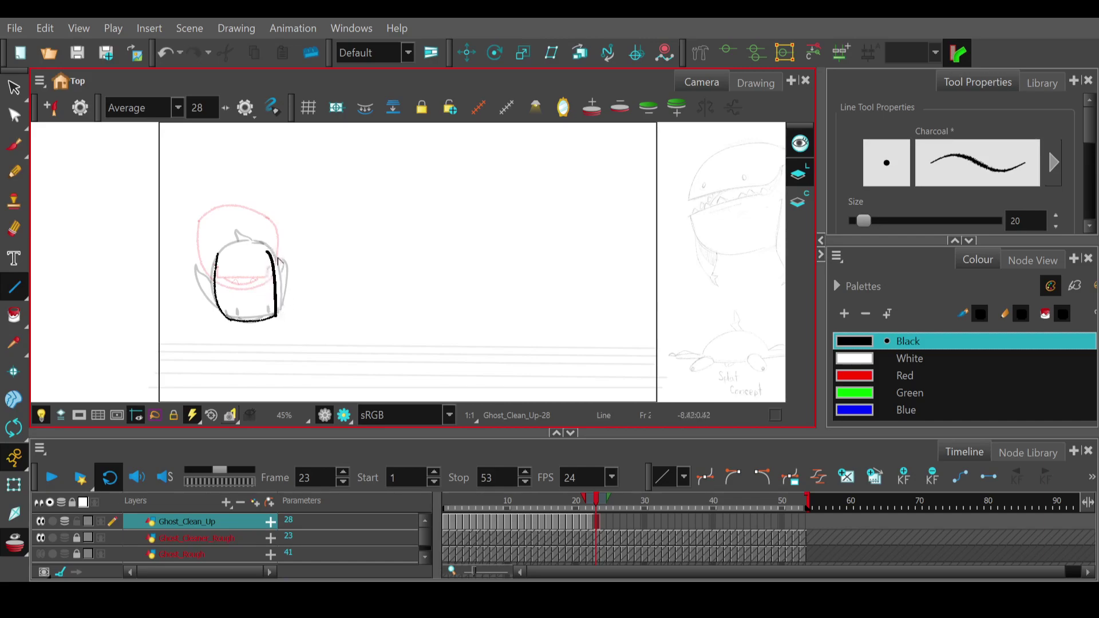
- Finish tracing the ghost's egg-shaped body outline on frame 23 and draw the curved lower edge of its mouth
left_click_drag(288, 300, 293, 289)
mouse_move(267, 252)
left_mouse_down()
mouse_move(248, 240)
mouse_move(218, 254)
mouse_move(258, 237)
mouse_move(239, 219)
left_mouse_up()
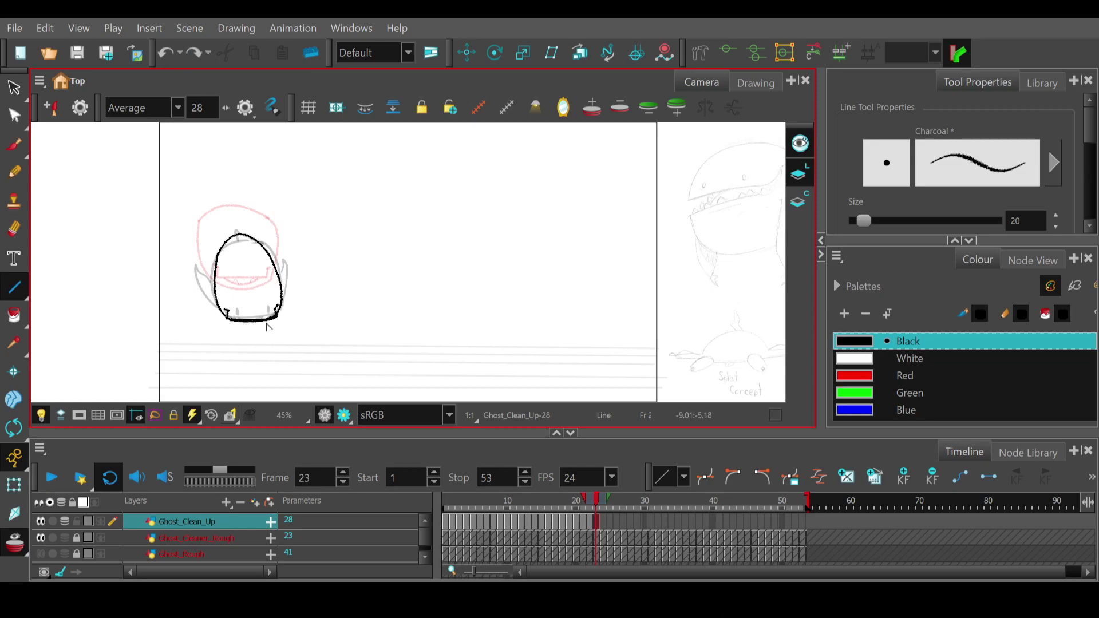
left_click_drag(251, 336, 277, 323)
left_click_drag(256, 339, 256, 336)
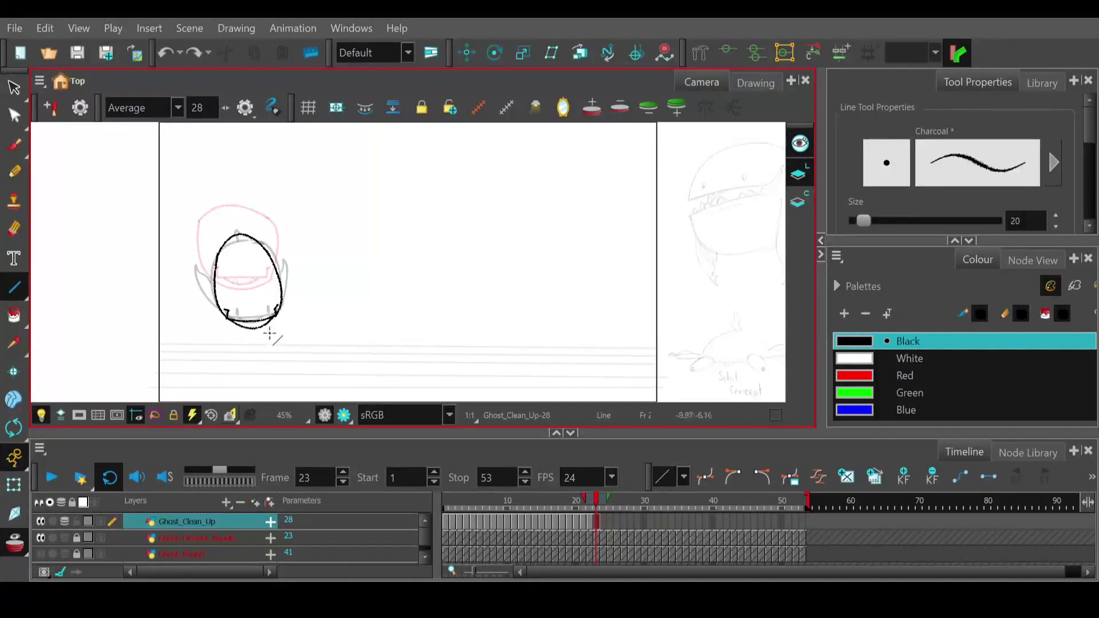
- Add the teeth inside the mouth with the Pencil and a small pointed tip on the head with the Line tool on frame 23
left_click(14, 172)
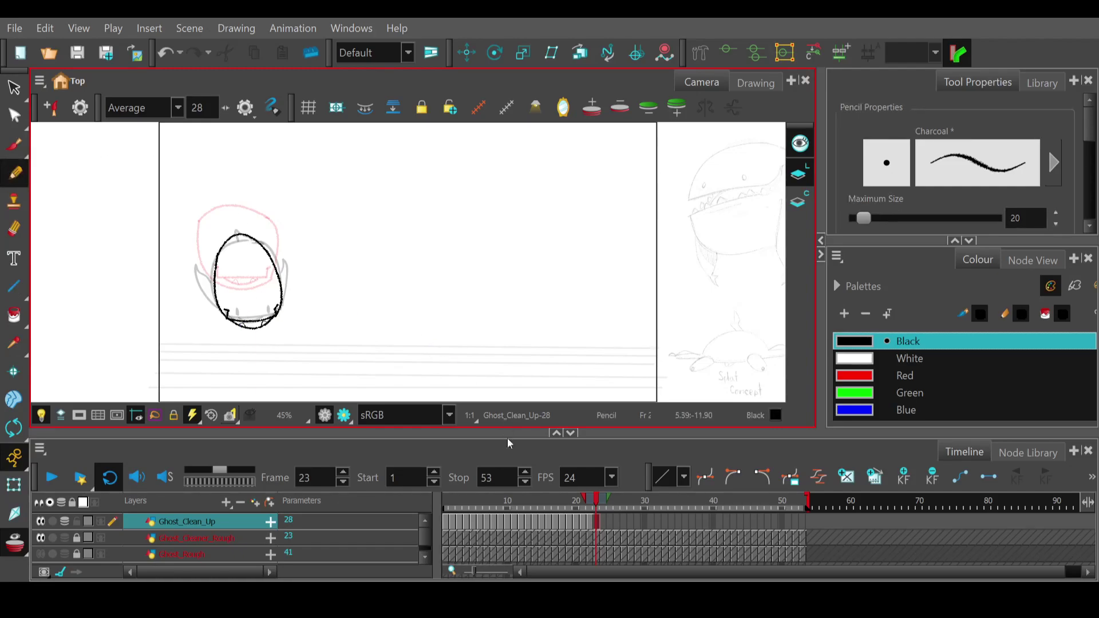
mouse_move(596, 505)
left_mouse_down()
mouse_move(572, 509)
mouse_move(596, 508)
left_mouse_up()
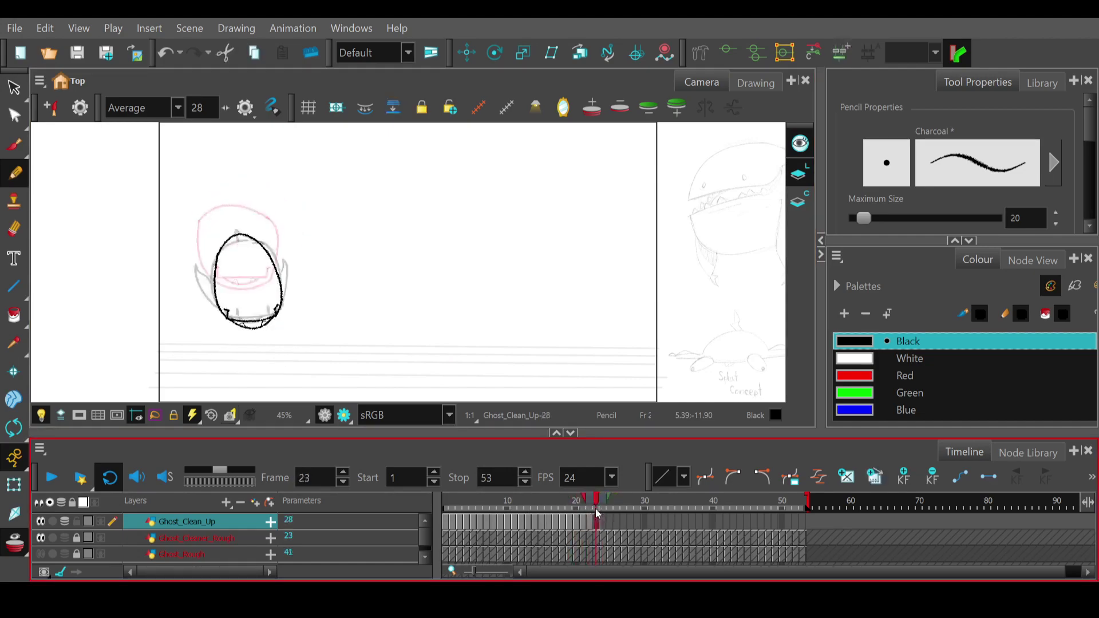
left_click(16, 288)
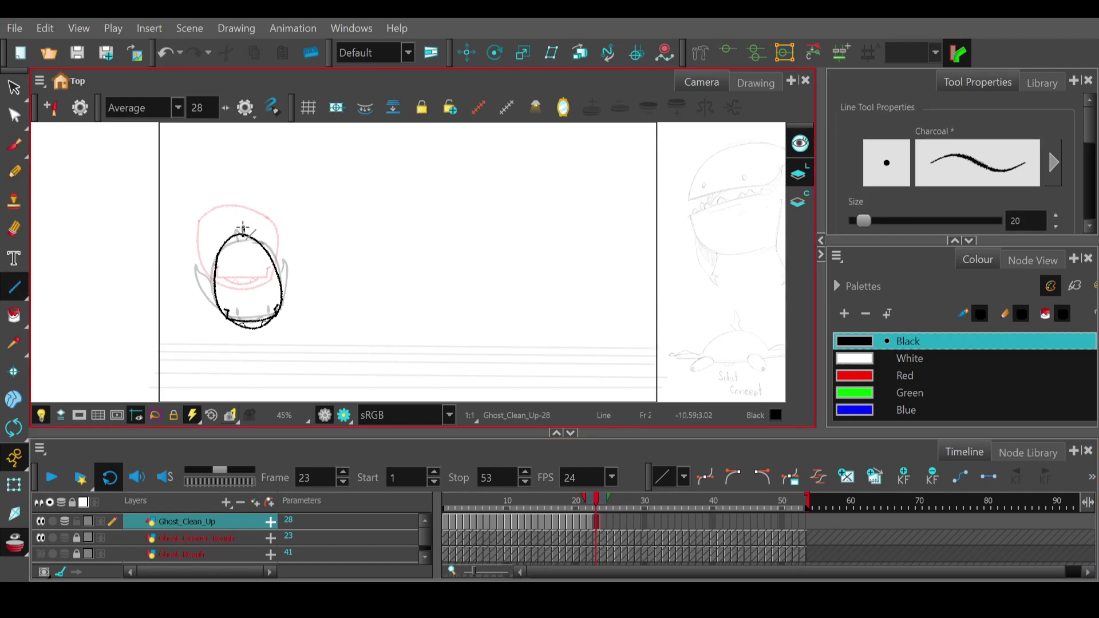
left_click_drag(235, 236, 236, 228)
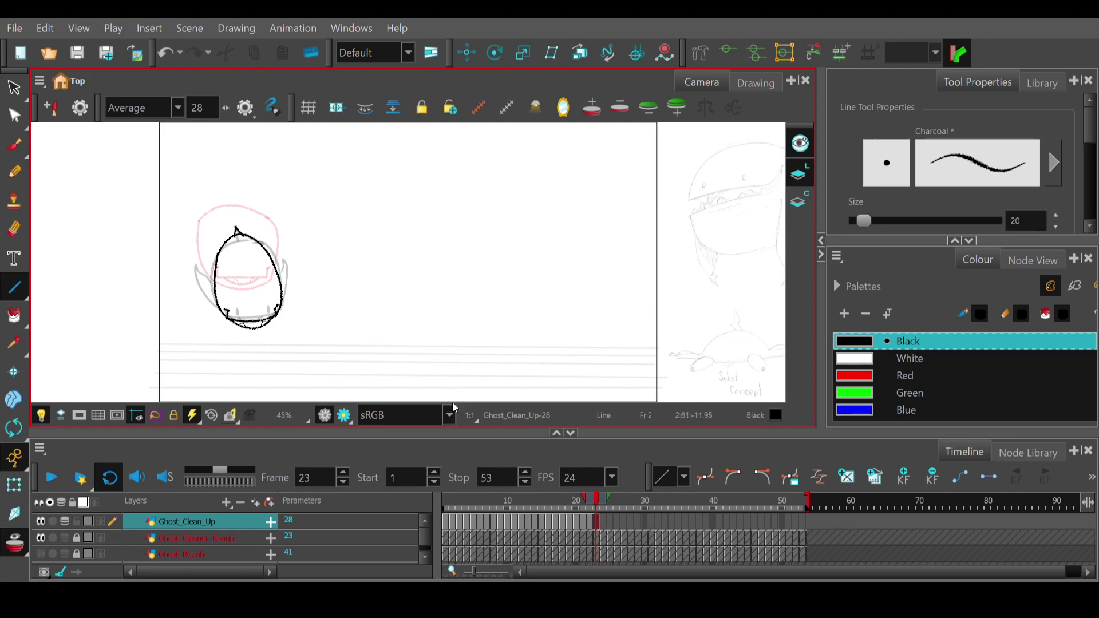
- On frame 24 of Ghost_Clean_Up, trace both sides of the ghost's rounded upper and lower body over the rough sketch
left_click(602, 503)
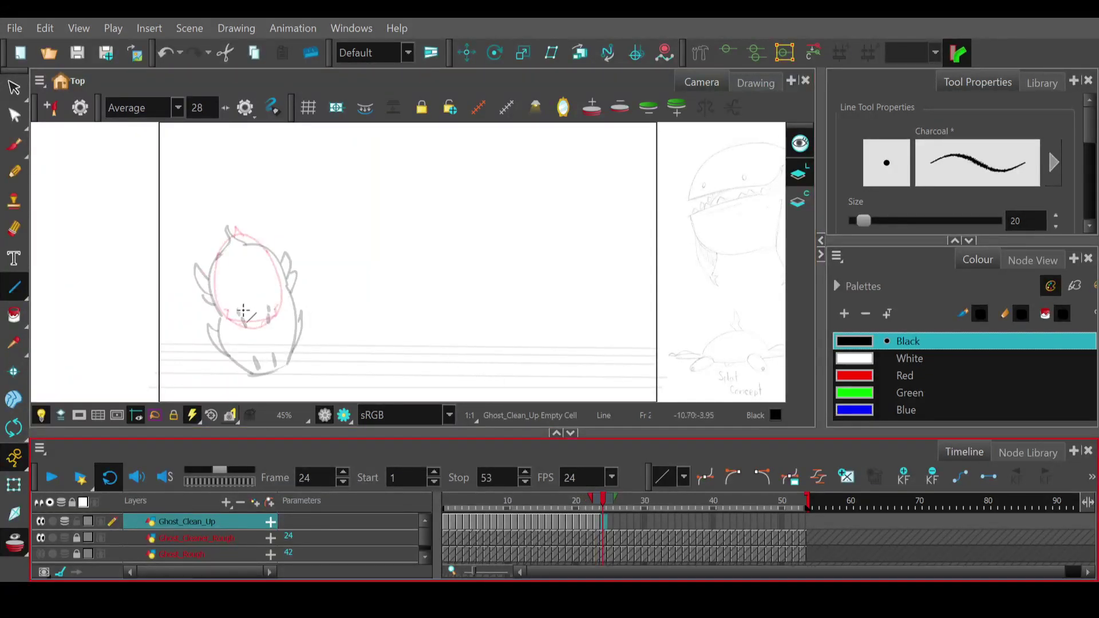
mouse_move(223, 314)
left_mouse_down()
mouse_move(227, 248)
mouse_move(195, 283)
left_mouse_up()
mouse_move(249, 244)
left_mouse_down()
mouse_move(293, 303)
mouse_move(286, 245)
mouse_move(274, 247)
mouse_move(293, 263)
mouse_move(294, 252)
left_mouse_up()
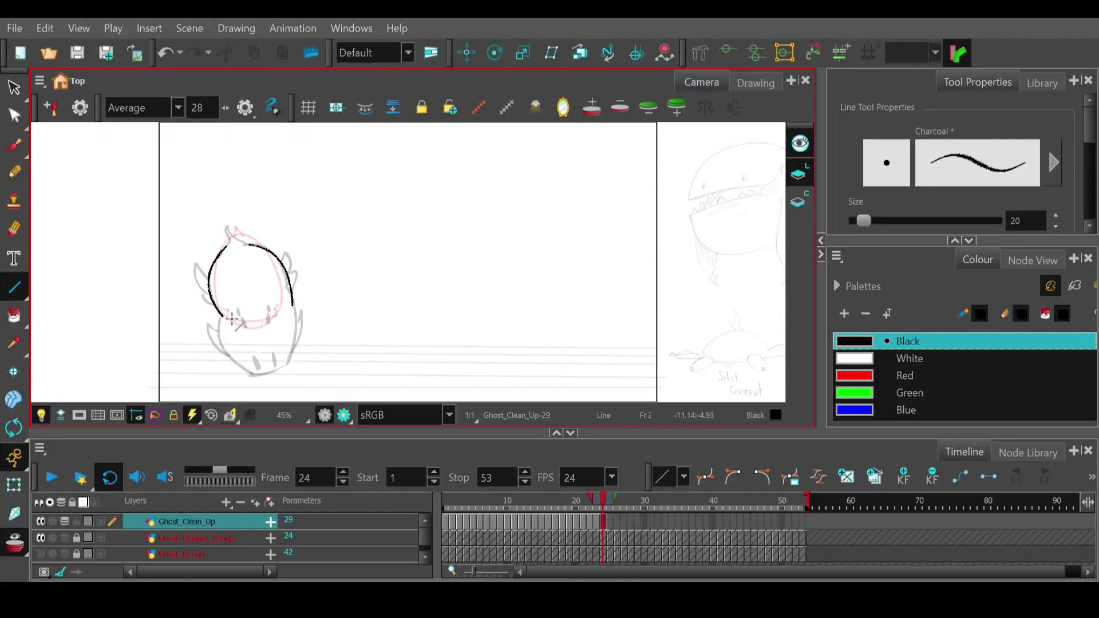
mouse_move(222, 319)
left_mouse_down()
mouse_move(257, 379)
mouse_move(205, 354)
left_mouse_up()
mouse_move(296, 322)
left_mouse_down()
mouse_move(293, 366)
mouse_move(319, 344)
mouse_move(290, 365)
mouse_move(304, 348)
mouse_move(299, 311)
mouse_move(311, 325)
left_mouse_up()
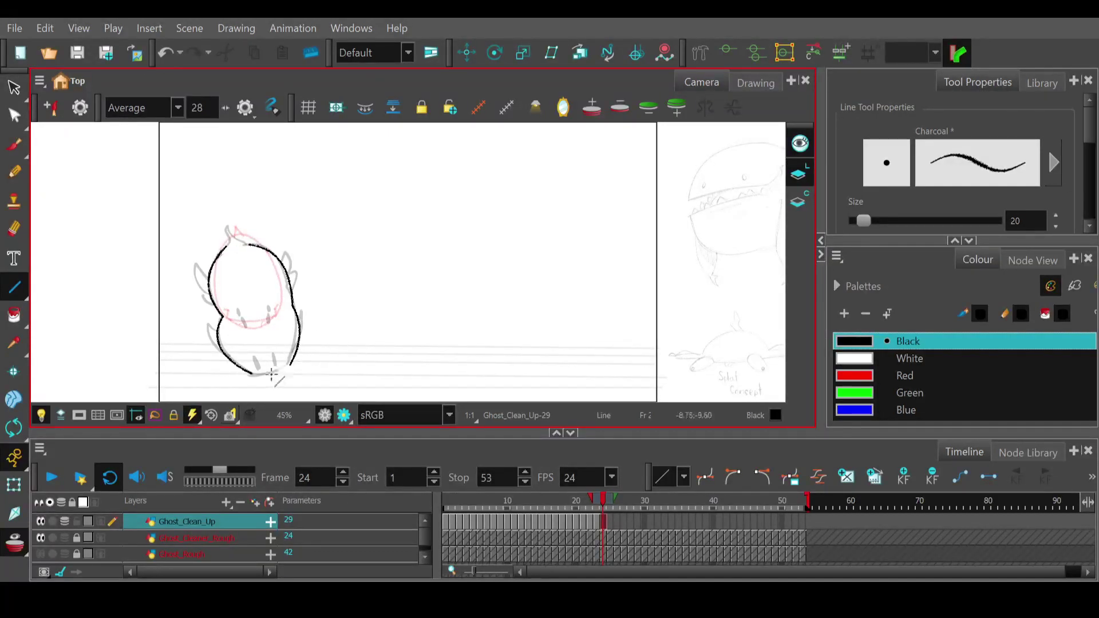
- Close the ghost's underside with a curved line on frame 24, and add short mouth-corner marks and a curled head tip
left_click_drag(251, 375, 292, 368)
key("ctrl+z")
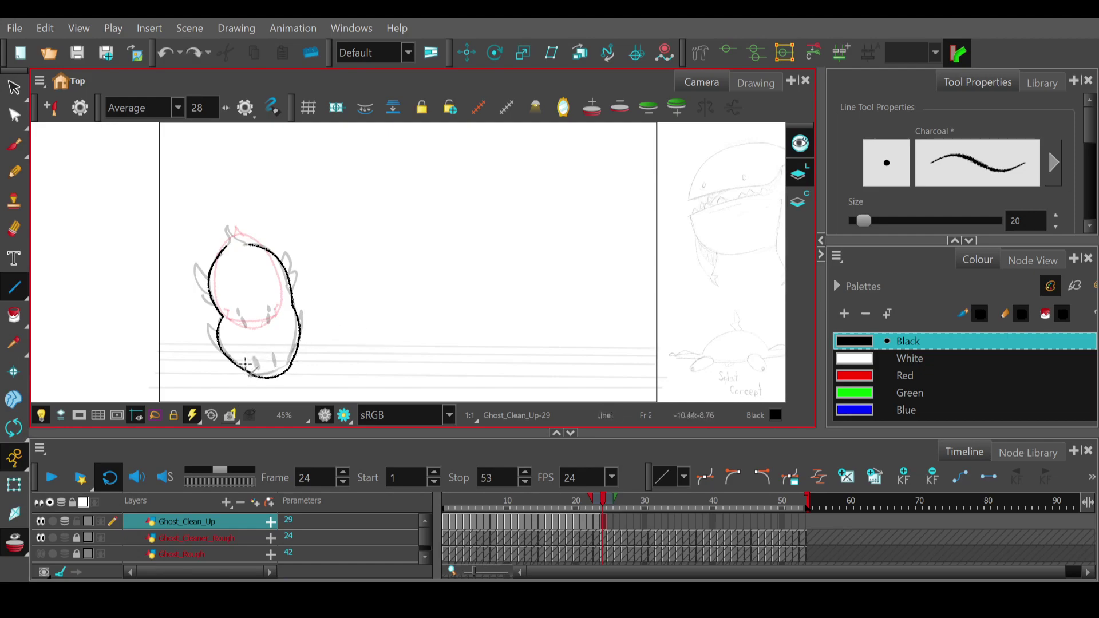
left_click_drag(246, 364, 287, 367)
key("ctrl+z")
key("ctrl+z")
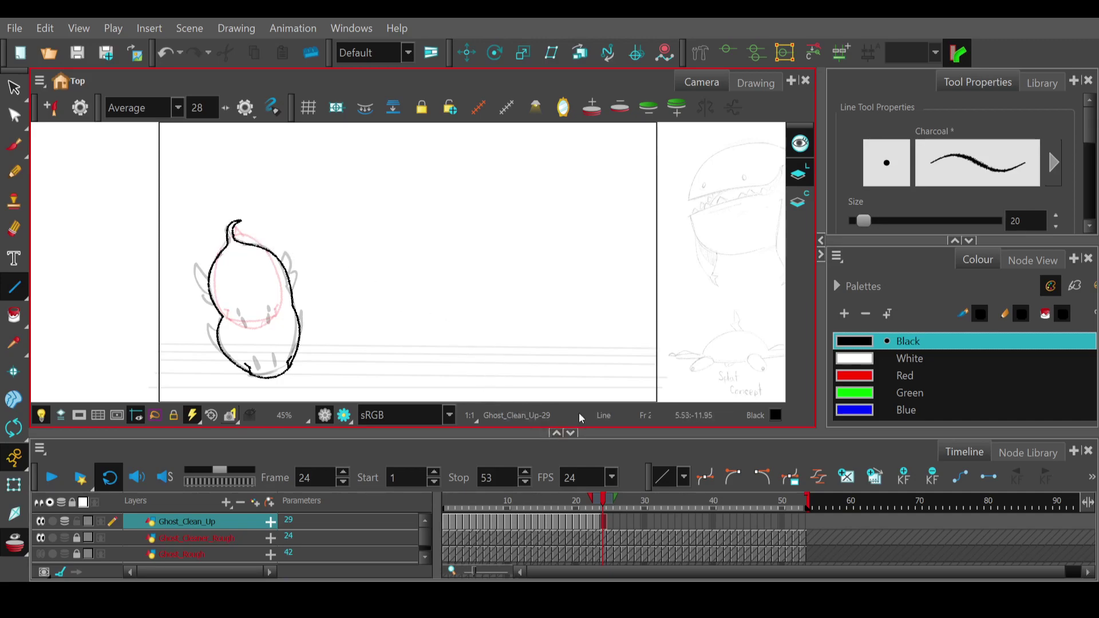
- Reshape the lower-left side of the frame 24 body outline with the Contour Editor
left_click(14, 116)
left_click(219, 352)
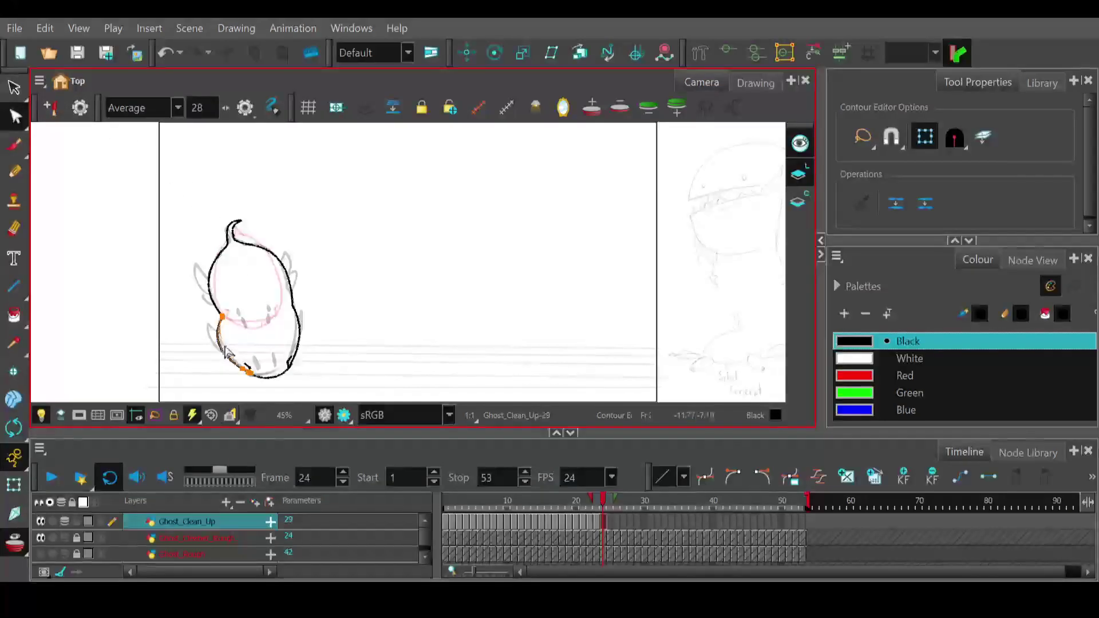
left_click_drag(225, 349, 229, 358)
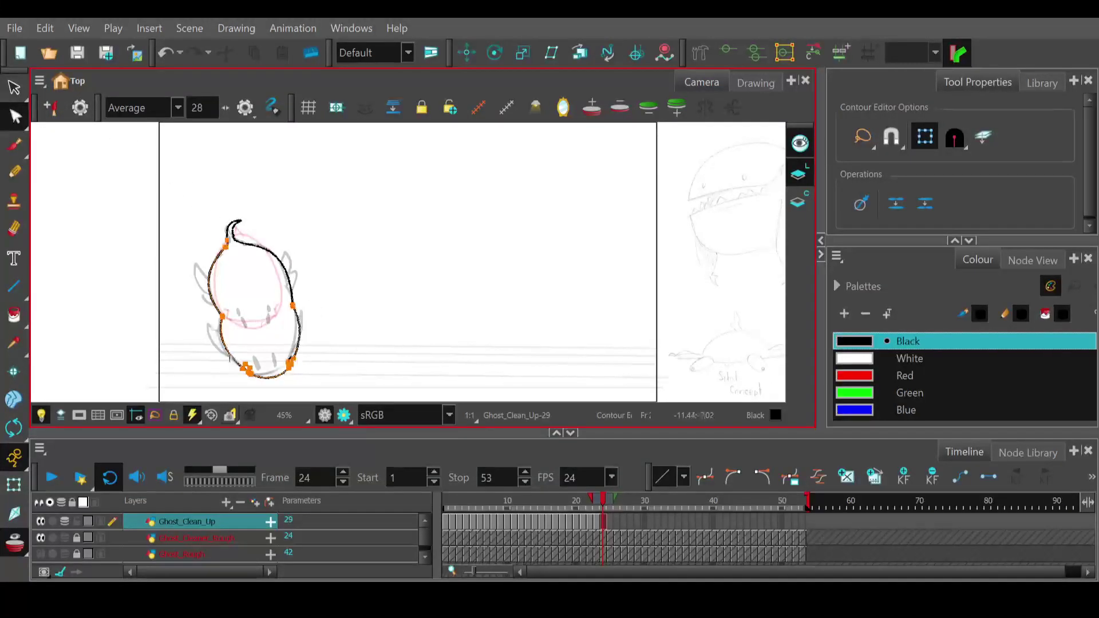
left_click(301, 333)
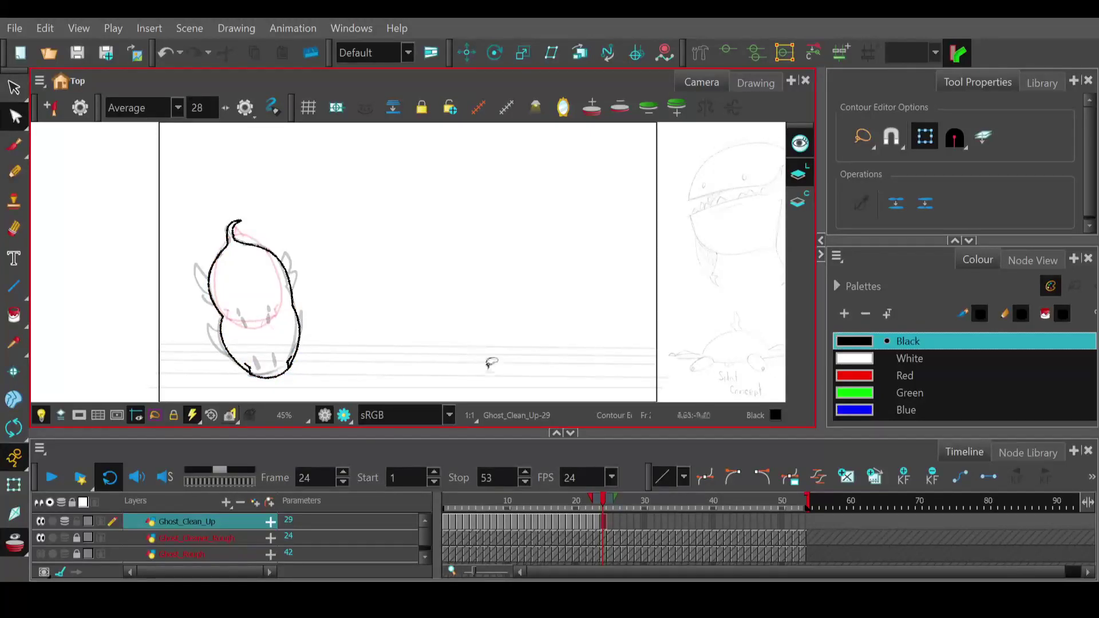
mouse_move(606, 506)
left_mouse_down()
mouse_move(589, 508)
mouse_move(607, 508)
left_mouse_up()
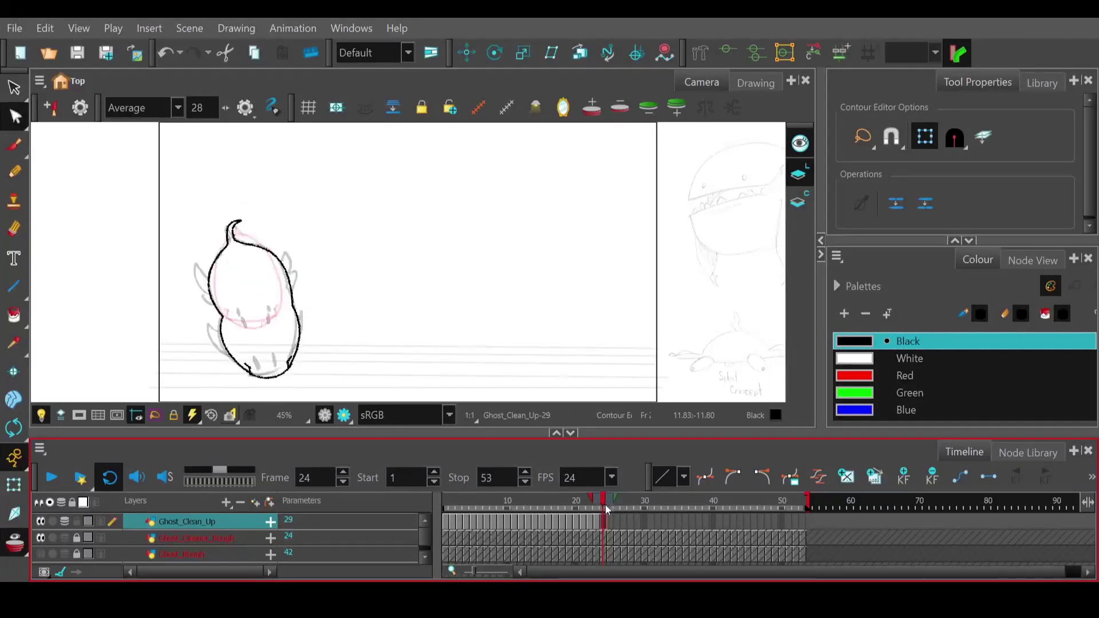
- Remove the curled tip from the ghost's head on frame 24 and erase its leftover strokes
left_click(236, 223)
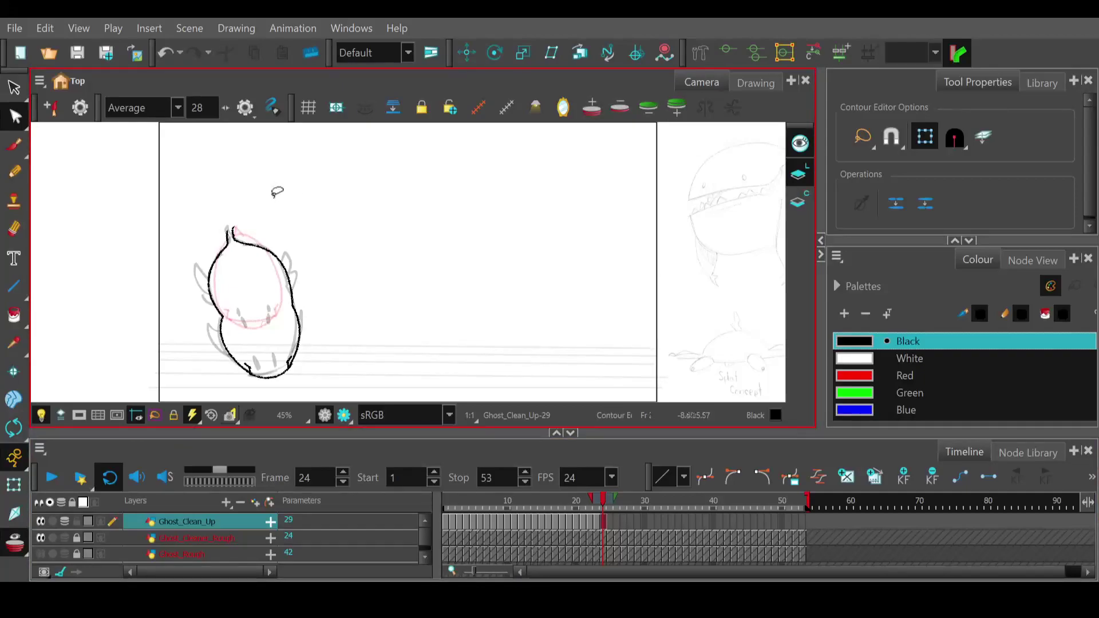
left_click(14, 144)
left_click(15, 173)
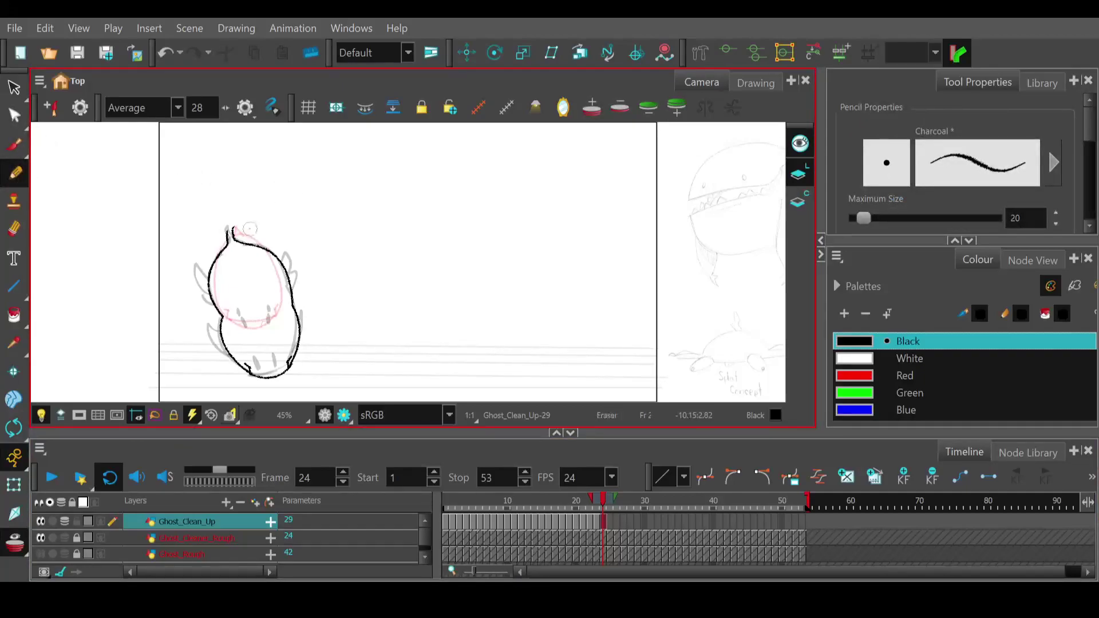
left_click_drag(239, 223, 232, 233)
- Redraw a smaller pointed tip on top of the ghost's head with the Line tool on frame 24
left_click(14, 145)
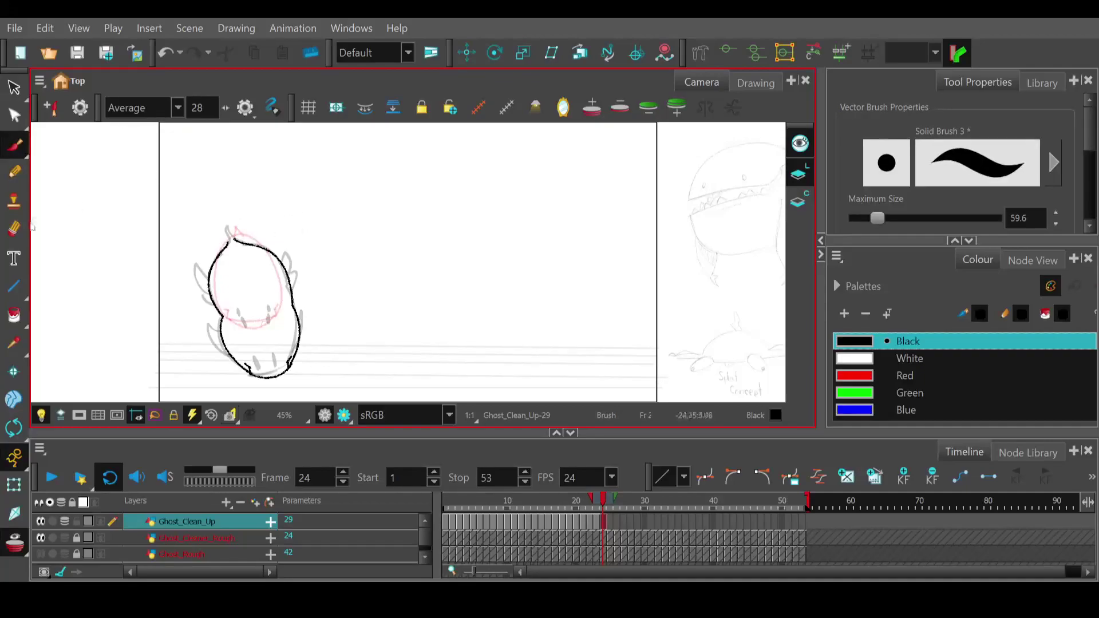
left_click(16, 285)
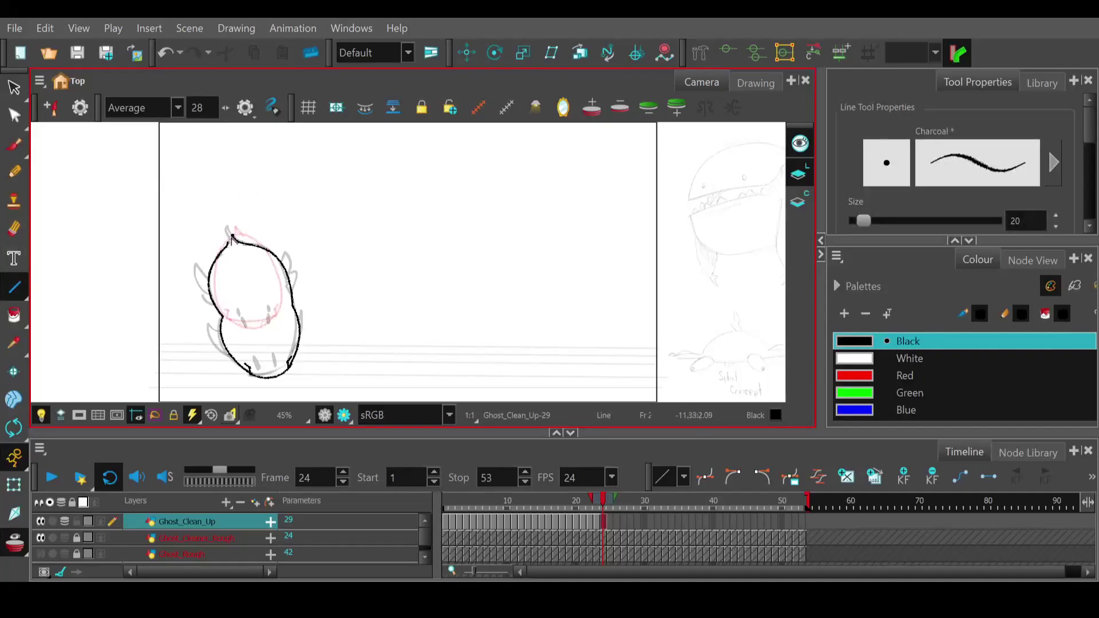
left_click_drag(232, 232, 224, 243)
- On frame 25, trace the flattened ghost as a low dome with a curved base and a zigzag tip above it
left_click_drag(605, 507, 611, 506)
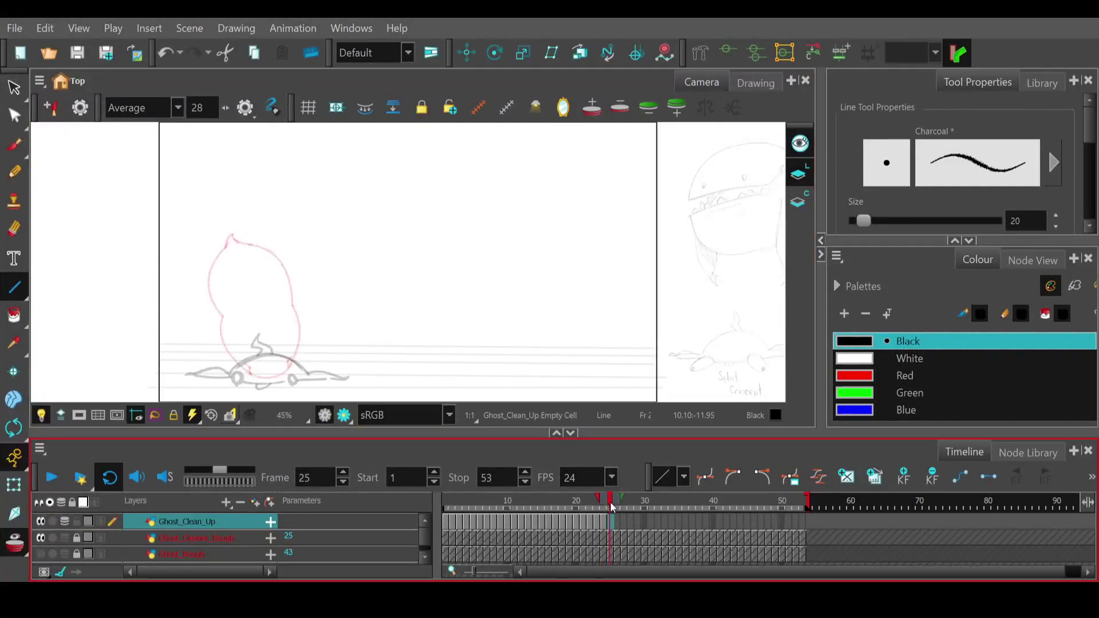
mouse_move(226, 377)
left_mouse_down()
mouse_move(312, 377)
mouse_move(257, 397)
mouse_move(311, 375)
mouse_move(318, 385)
mouse_move(267, 343)
mouse_move(271, 319)
left_mouse_up()
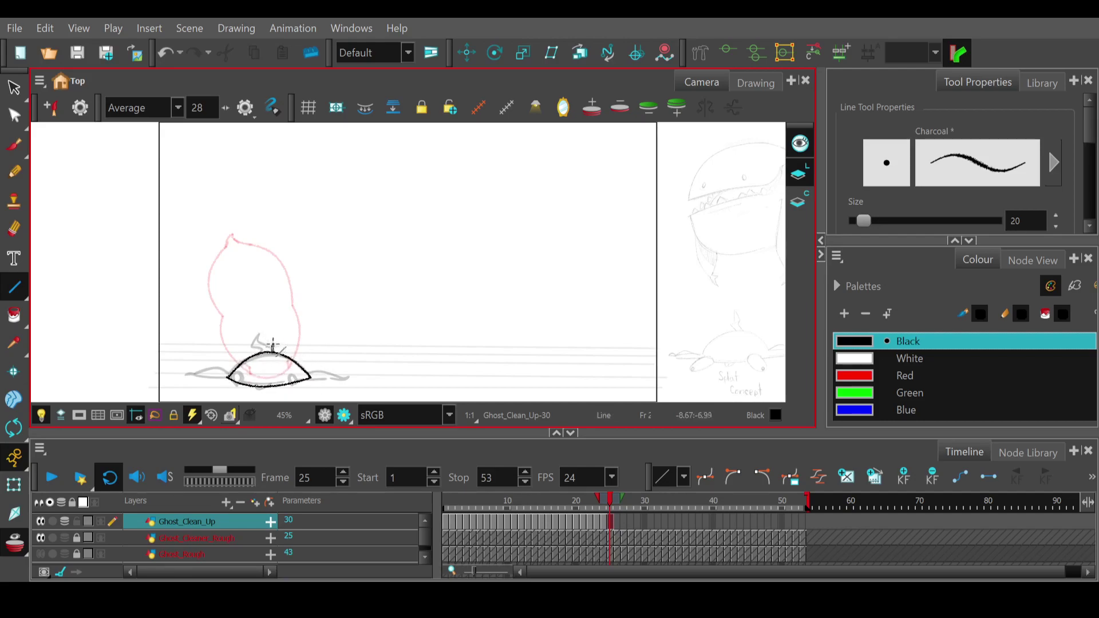
left_click_drag(260, 343, 265, 333)
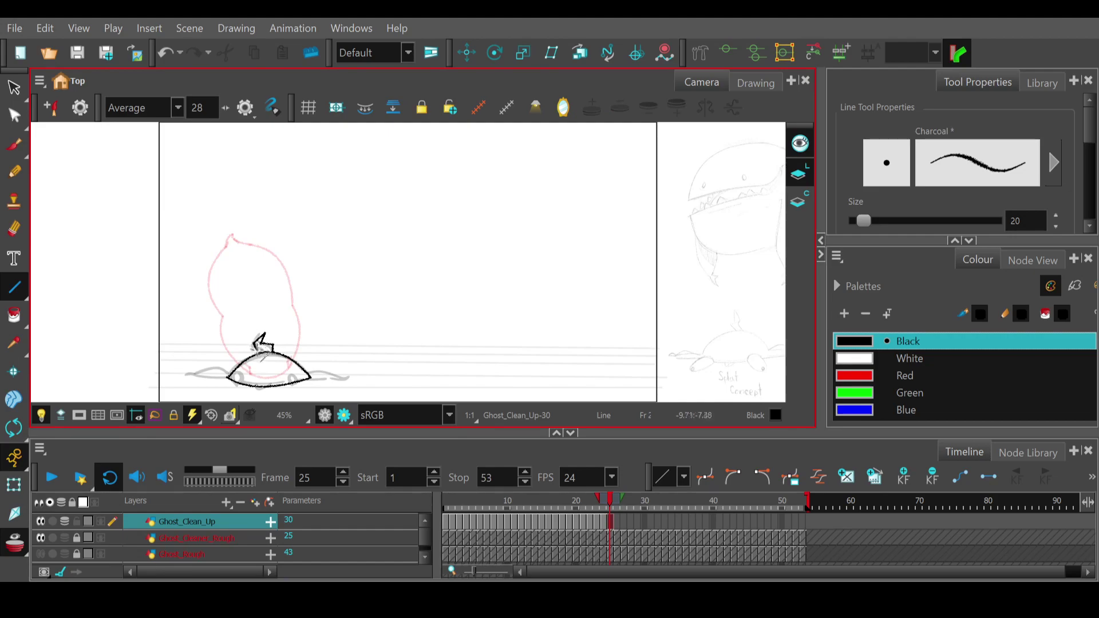
left_click_drag(262, 348, 263, 350)
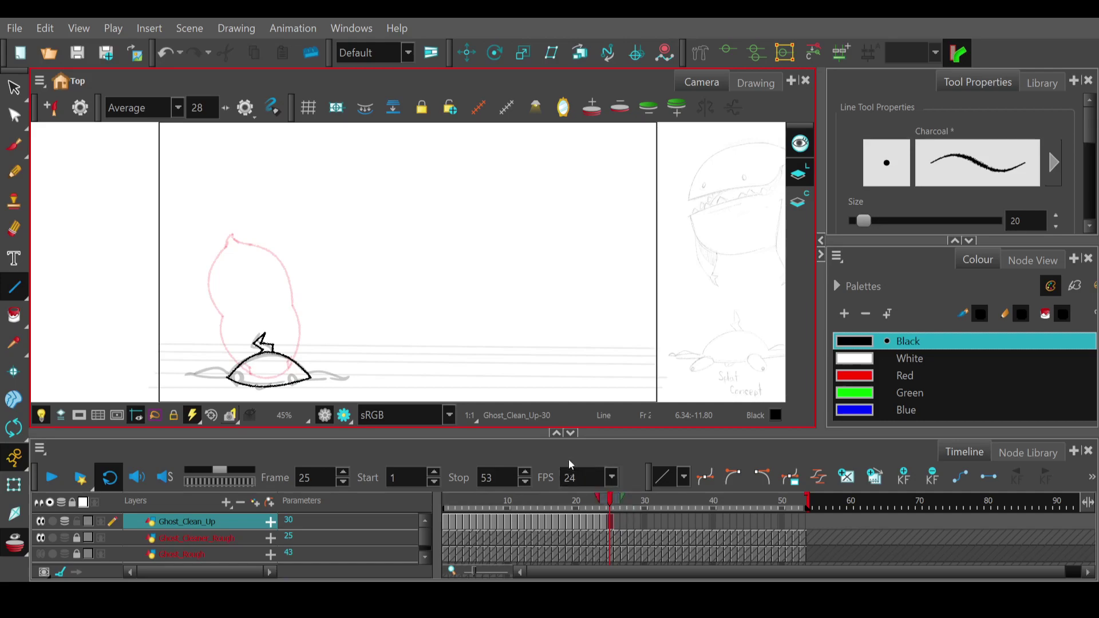
- On frame 26, trace the leaning ghost's curved base, its slanted and upright sides, and the rounded top with its tip
mouse_move(610, 504)
left_mouse_down()
mouse_move(509, 513)
mouse_move(619, 514)
left_mouse_up()
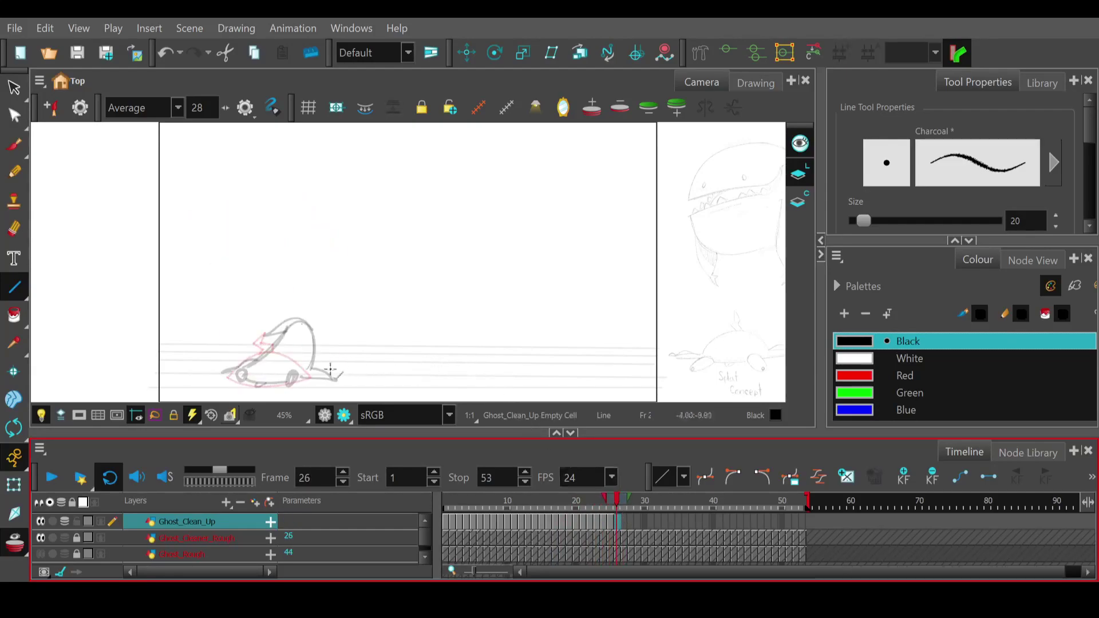
mouse_move(237, 371)
left_mouse_down()
mouse_move(316, 382)
mouse_move(245, 394)
mouse_move(291, 328)
mouse_move(257, 359)
mouse_move(253, 377)
mouse_move(310, 325)
mouse_move(328, 370)
left_mouse_up()
key("ctrl+z")
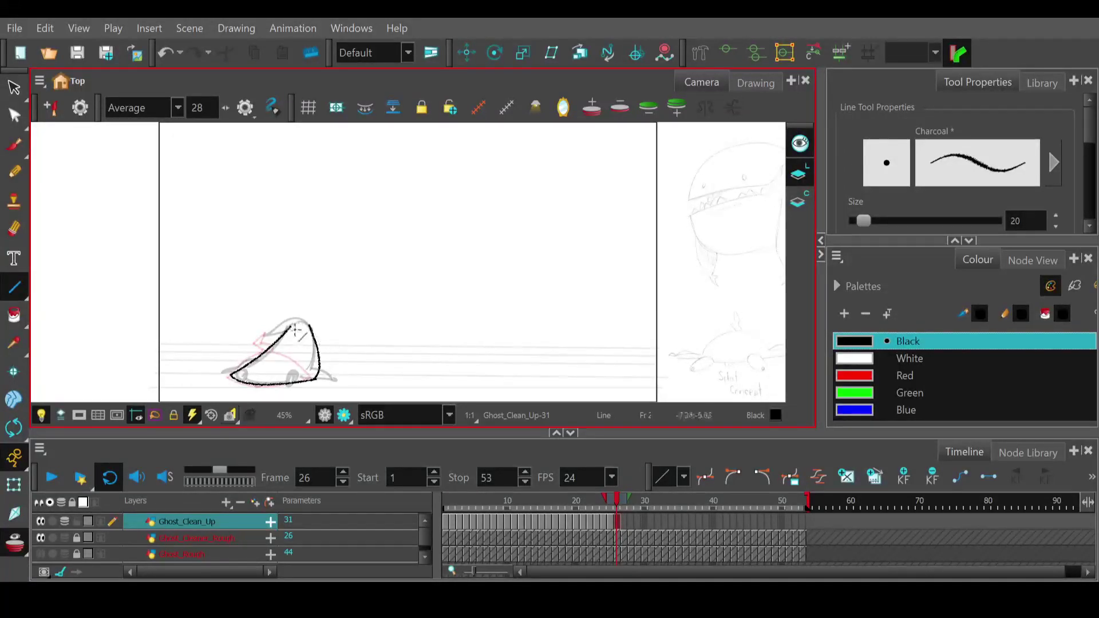
mouse_move(309, 326)
left_mouse_down()
mouse_move(269, 334)
mouse_move(289, 327)
mouse_move(297, 306)
mouse_move(265, 336)
mouse_move(282, 330)
left_mouse_up()
- On frame 27, trace the rising ghost's rounded body outline down to a pointed tail at the lower left
mouse_move(615, 507)
left_mouse_down()
mouse_move(596, 508)
mouse_move(623, 509)
left_mouse_up()
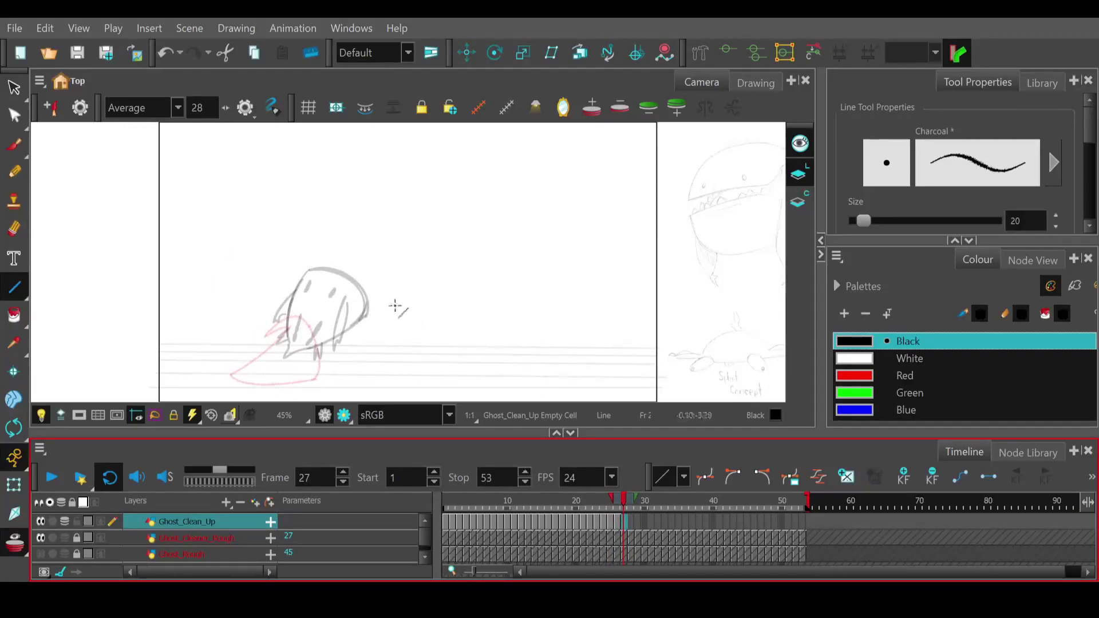
mouse_move(289, 340)
left_mouse_down()
mouse_move(303, 276)
mouse_move(332, 270)
mouse_move(309, 276)
mouse_move(371, 297)
mouse_move(373, 329)
mouse_move(348, 245)
mouse_move(374, 238)
left_mouse_up()
key("ctrl+z")
key("ctrl+z")
mouse_move(363, 316)
left_mouse_down()
mouse_move(355, 291)
mouse_move(301, 282)
mouse_move(359, 241)
left_mouse_up()
mouse_move(365, 317)
left_mouse_down()
mouse_move(295, 354)
mouse_move(365, 342)
left_mouse_up()
key("ctrl+z")
left_click_drag(302, 282, 287, 342)
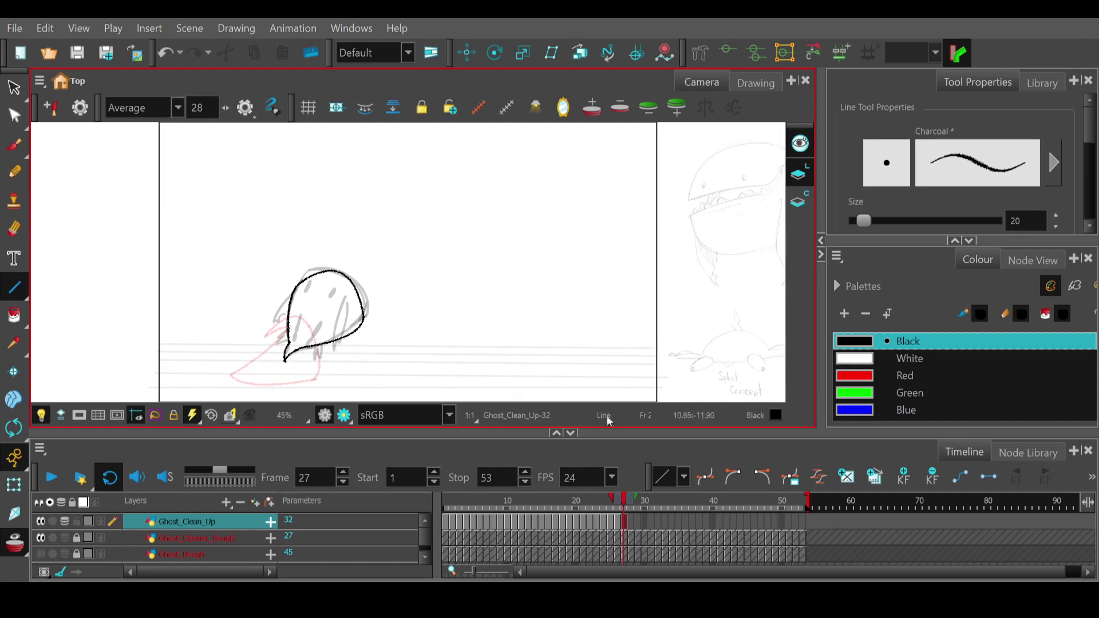
- Return to frame 25 and join the base of the zigzag tip to the dome with the Pencil
mouse_move(624, 504)
left_mouse_down()
mouse_move(606, 503)
mouse_move(634, 502)
mouse_move(581, 504)
mouse_move(625, 518)
mouse_move(596, 519)
mouse_move(621, 518)
mouse_move(610, 514)
left_mouse_up()
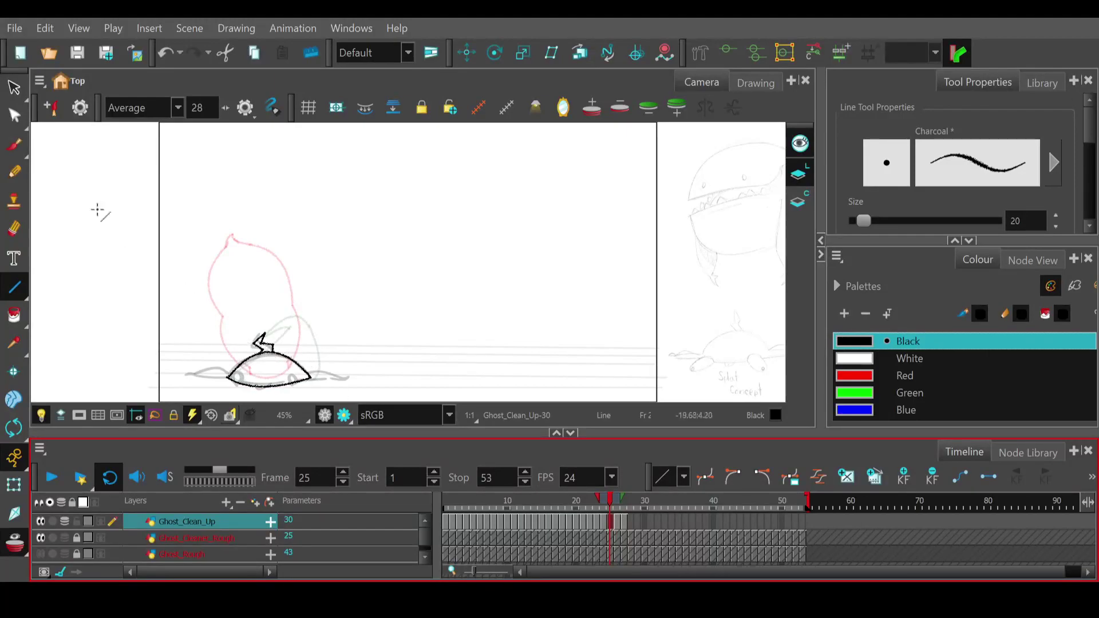
left_click(15, 172)
left_click_drag(271, 347, 263, 353)
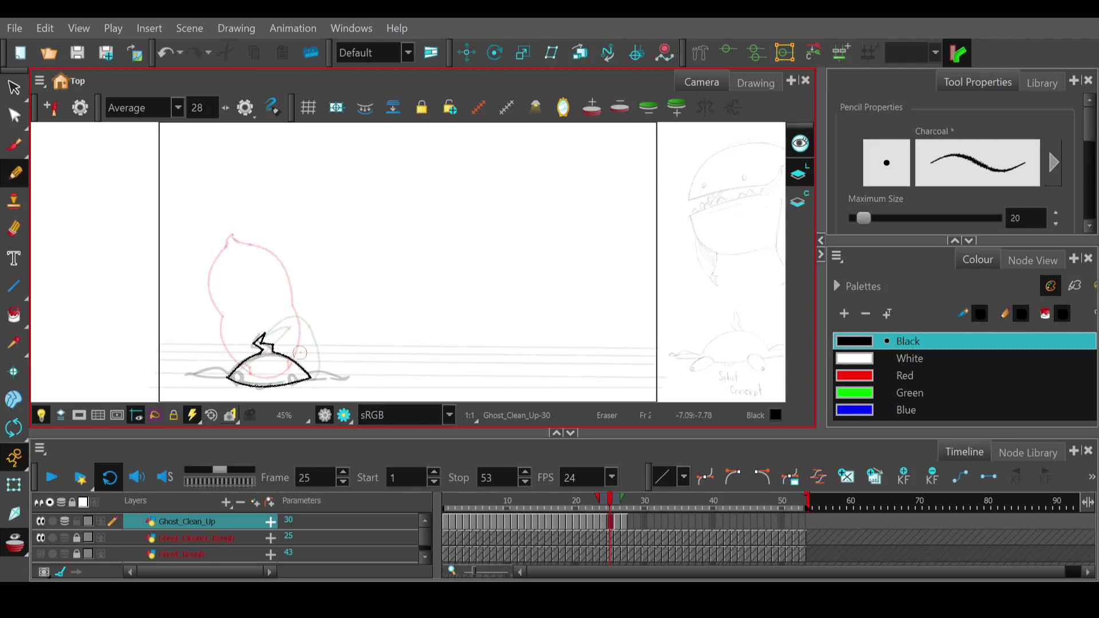
- On frame 28, trace the ghost's mouth with the Line tool: a slanted upper lip, a jagged corner and a curved lower lip
mouse_move(610, 502)
left_mouse_down()
mouse_move(633, 504)
mouse_move(463, 503)
mouse_move(629, 513)
mouse_move(473, 513)
mouse_move(642, 518)
mouse_move(481, 518)
mouse_move(638, 527)
mouse_move(481, 529)
mouse_move(634, 530)
mouse_move(592, 521)
mouse_move(630, 518)
left_mouse_up()
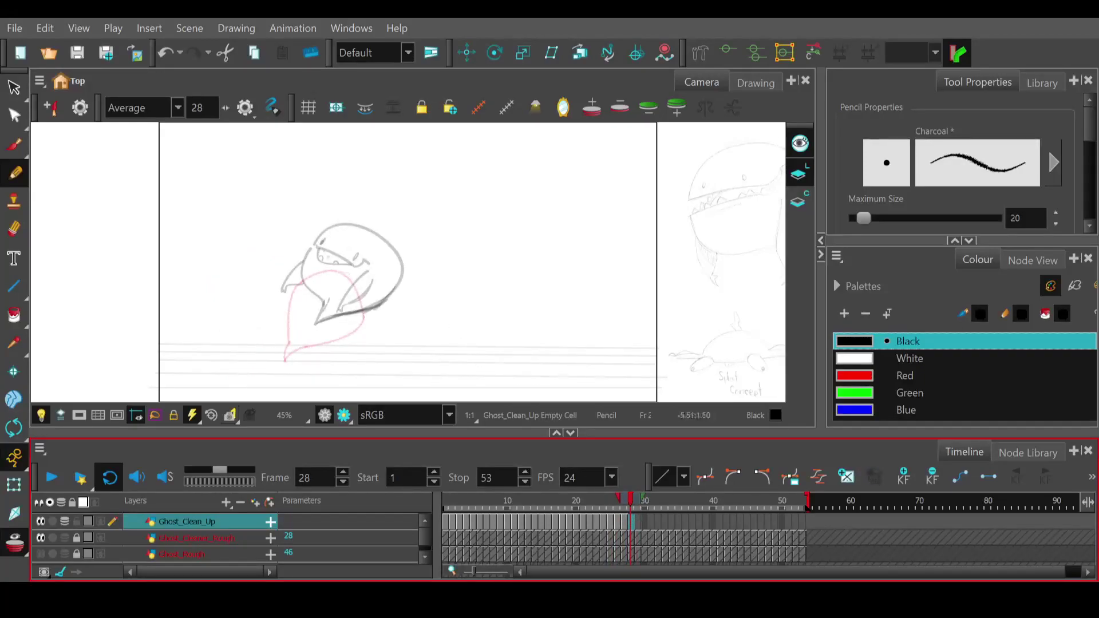
left_click(14, 286)
left_click_drag(313, 247, 359, 263)
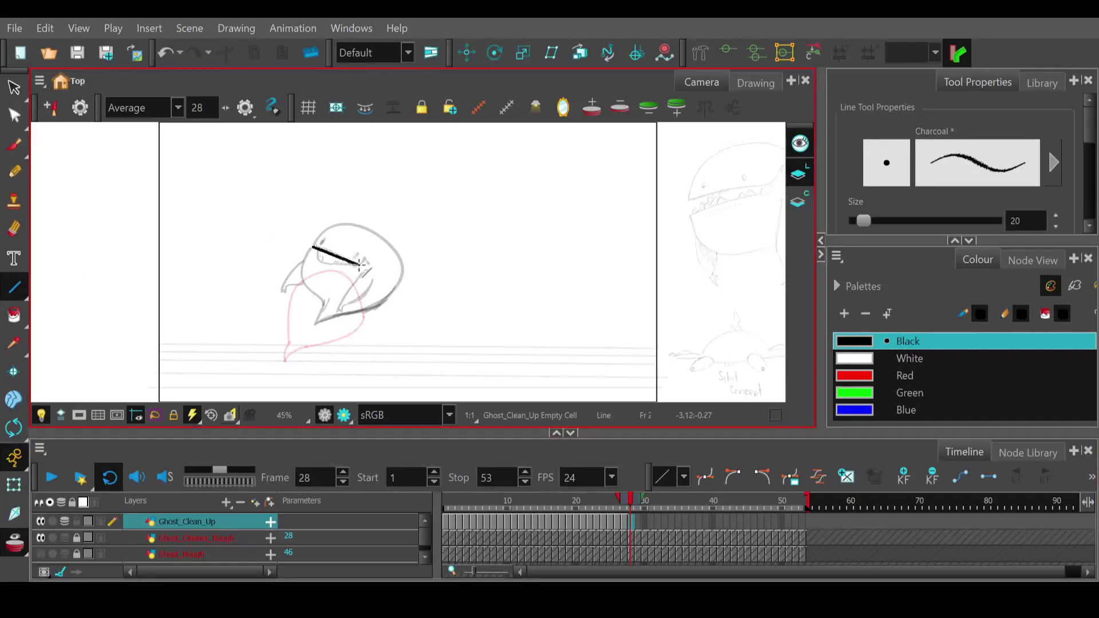
left_click_drag(326, 248, 363, 259)
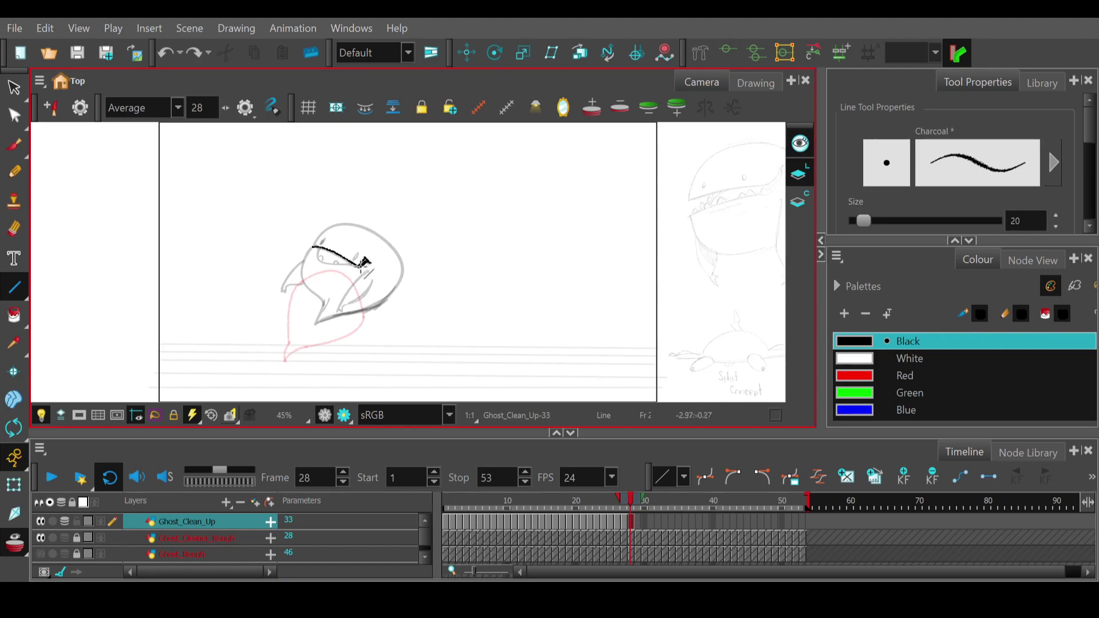
left_click_drag(366, 260, 354, 273)
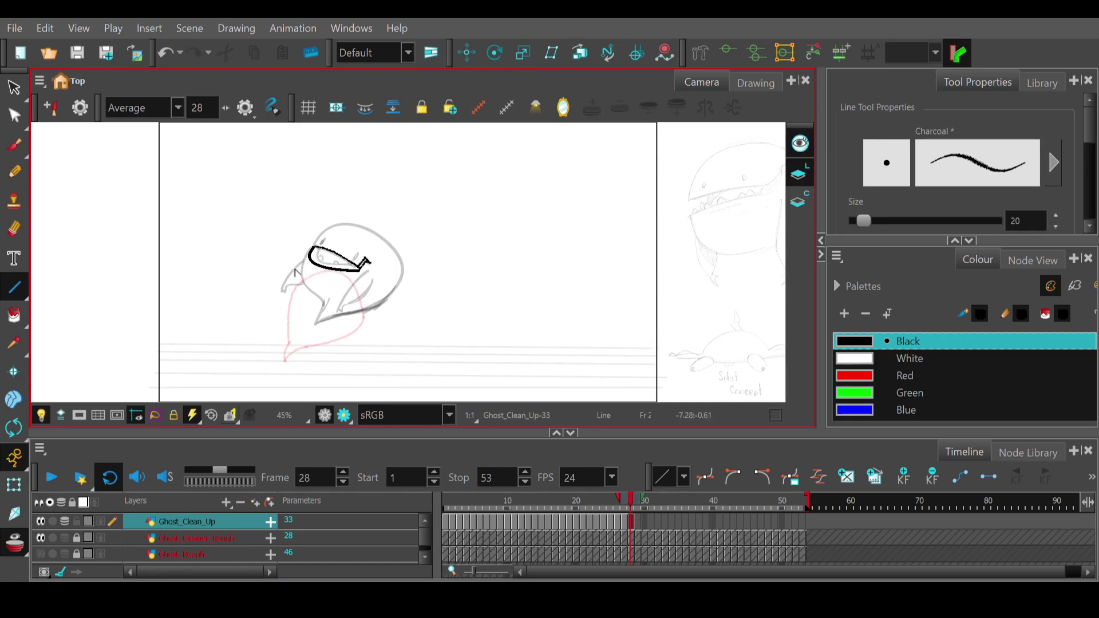
key("ctrl+z")
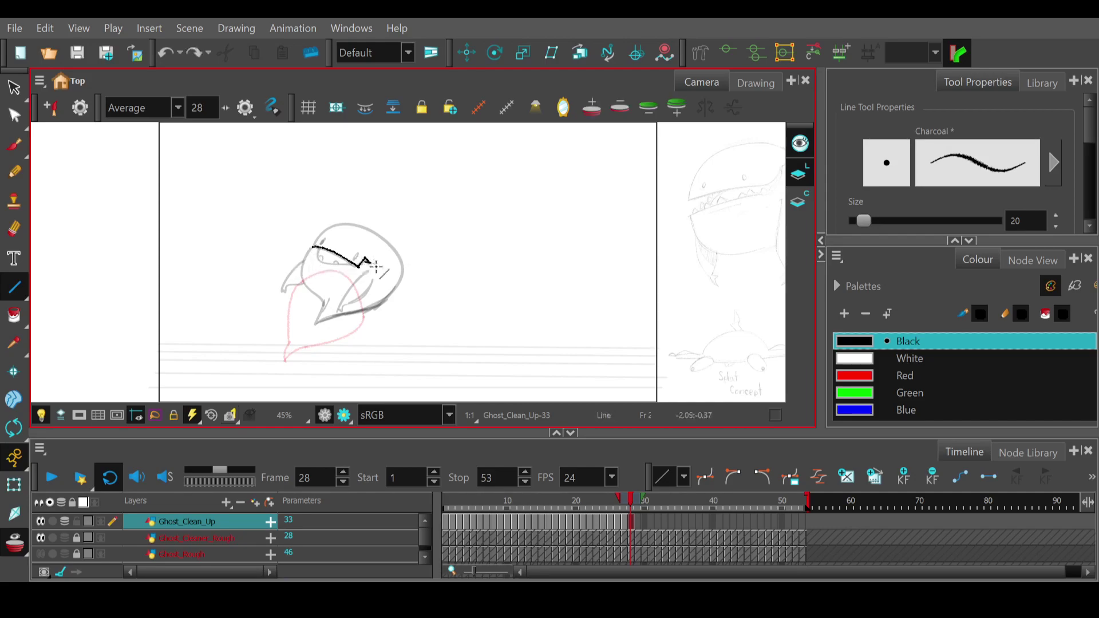
left_click_drag(365, 262, 351, 276)
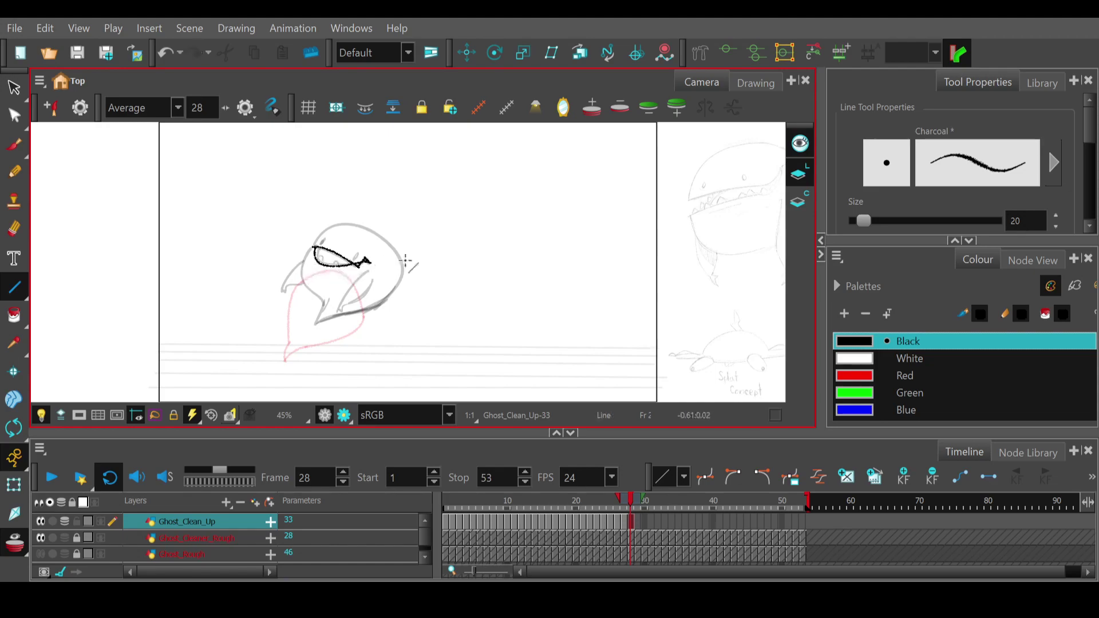
- On frame 28, trace the ghost's rounded dome and its right side curving down to the tail tip
key("ctrl+z")
mouse_move(317, 265)
left_mouse_down()
mouse_move(314, 248)
mouse_move(305, 271)
mouse_move(341, 264)
mouse_move(308, 272)
mouse_move(339, 225)
mouse_move(327, 228)
mouse_move(358, 228)
mouse_move(323, 222)
mouse_move(351, 227)
mouse_move(312, 246)
mouse_move(335, 218)
mouse_move(404, 264)
mouse_move(391, 299)
mouse_move(416, 263)
mouse_move(430, 263)
mouse_move(318, 322)
mouse_move(389, 311)
mouse_move(366, 319)
left_mouse_up()
key("ctrl+z")
key("ctrl+z")
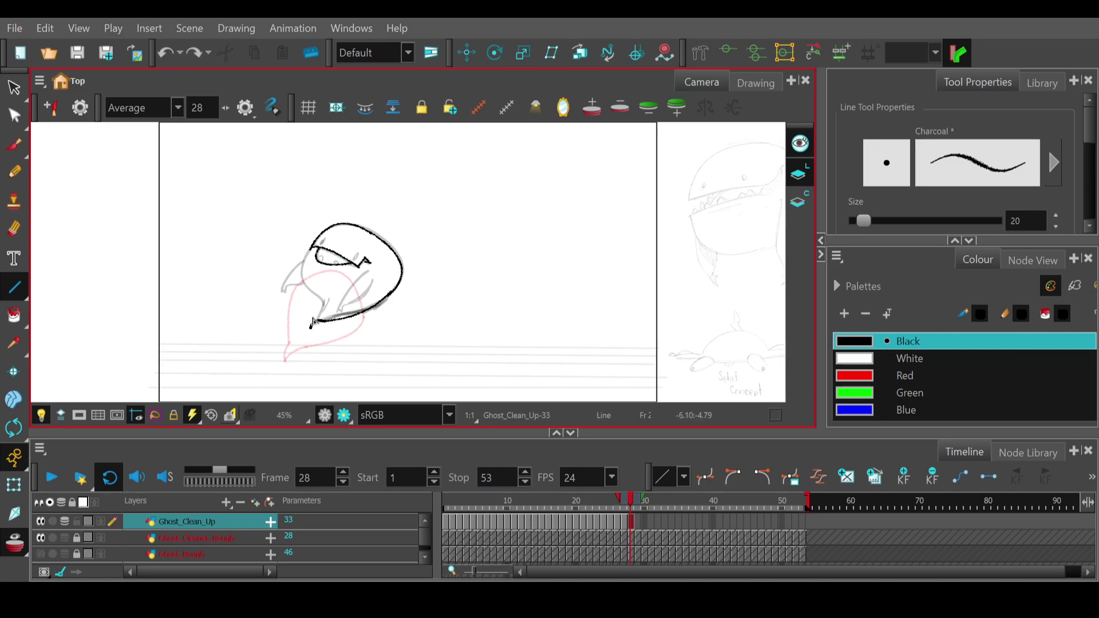
key("ctrl+shift+z")
- Trace frame 28's tail and curved left side up to the mouth with the Line tool, and add the teeth with the Pencil
left_click_drag(324, 302, 318, 293)
mouse_move(306, 253)
left_mouse_down()
mouse_move(313, 290)
mouse_move(294, 266)
mouse_move(290, 276)
left_mouse_up()
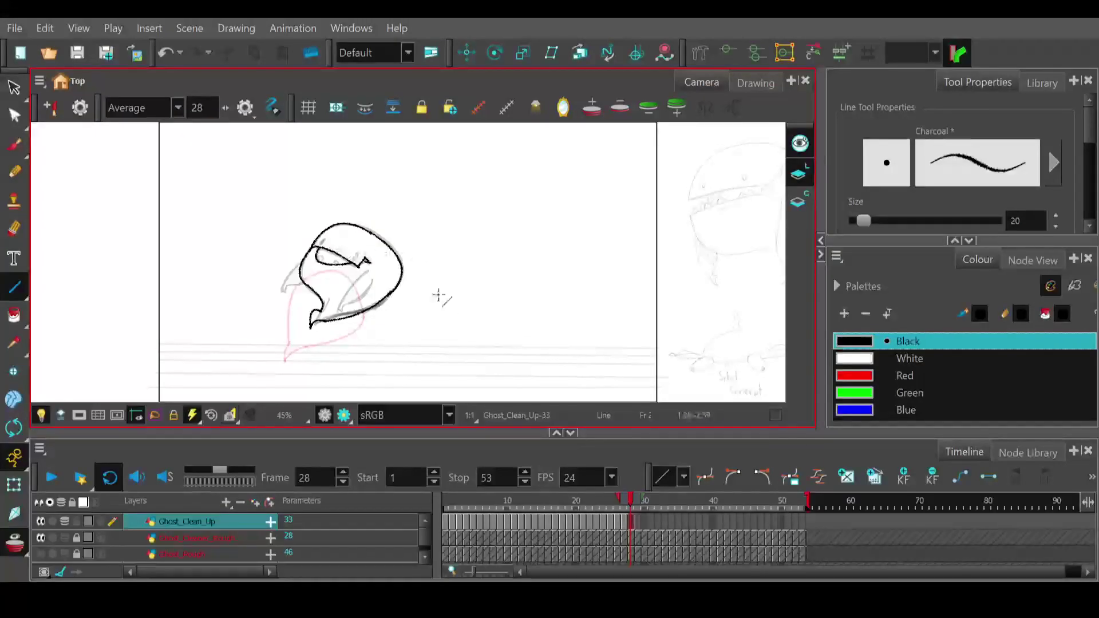
key("ctrl+z")
left_click_drag(291, 269, 288, 287)
key("ctrl+z")
left_click_drag(313, 245, 301, 269)
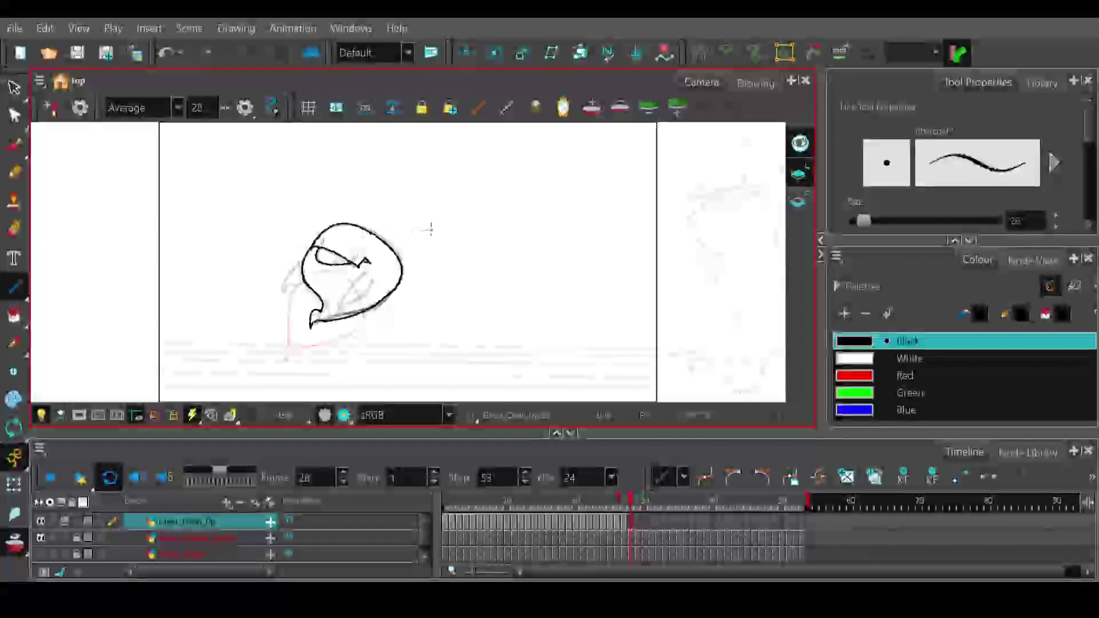
left_click(15, 171)
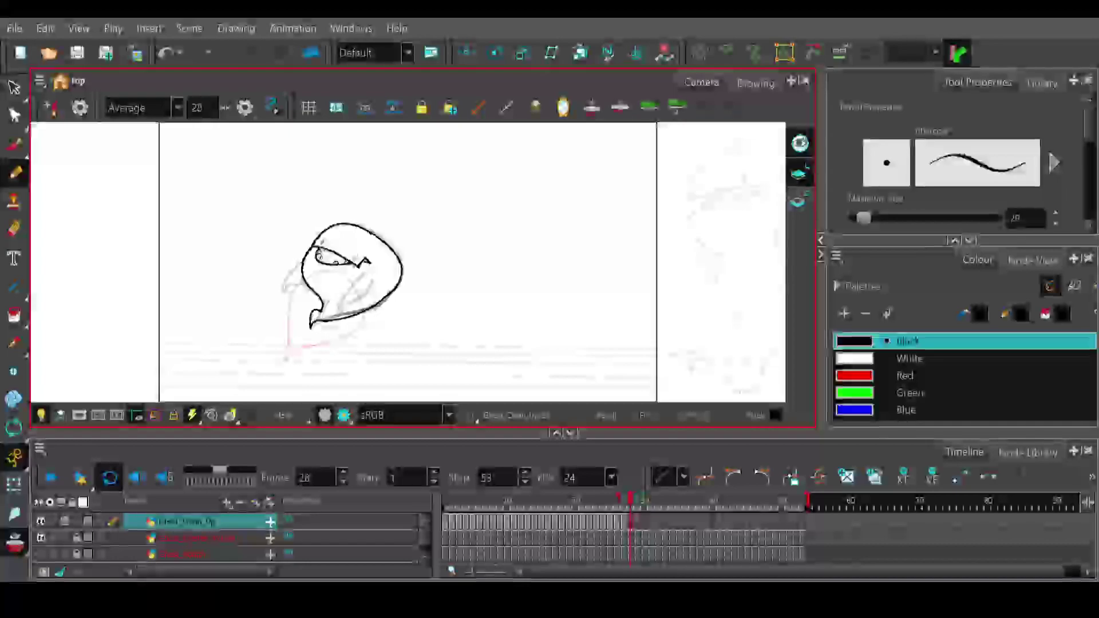
- On frame 27, erase the top and right arc of the body and retrace it with the Line tool as a fuller curve
left_click(637, 503)
mouse_move(639, 505)
left_mouse_down()
mouse_move(461, 506)
mouse_move(639, 518)
mouse_move(597, 508)
mouse_move(638, 507)
mouse_move(627, 505)
left_mouse_up()
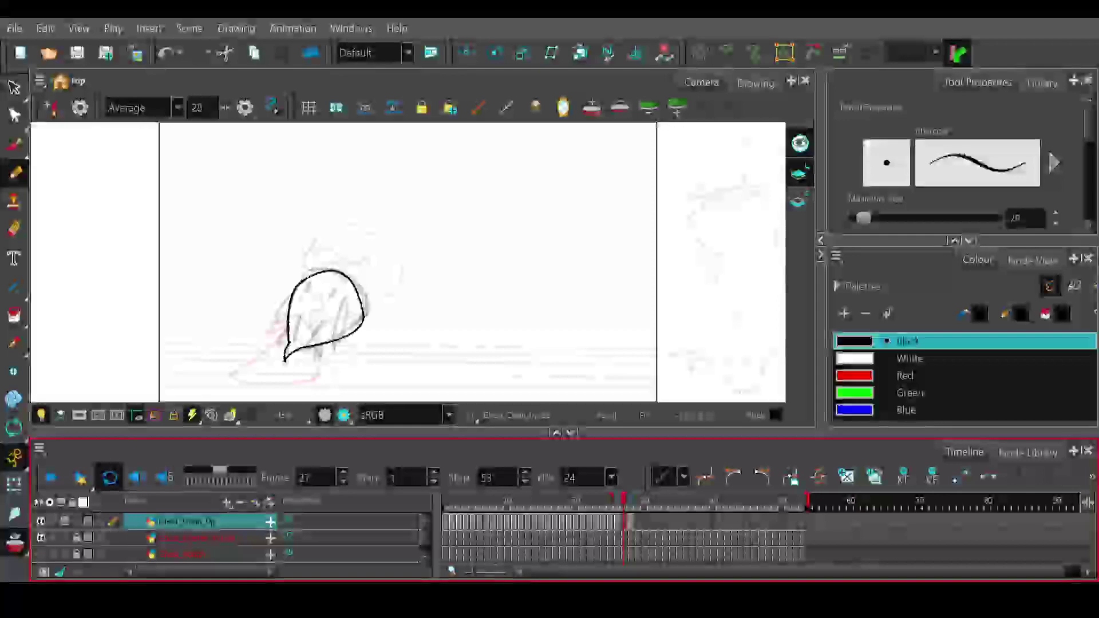
mouse_move(367, 319)
left_mouse_down()
mouse_move(344, 276)
mouse_move(298, 283)
left_mouse_up()
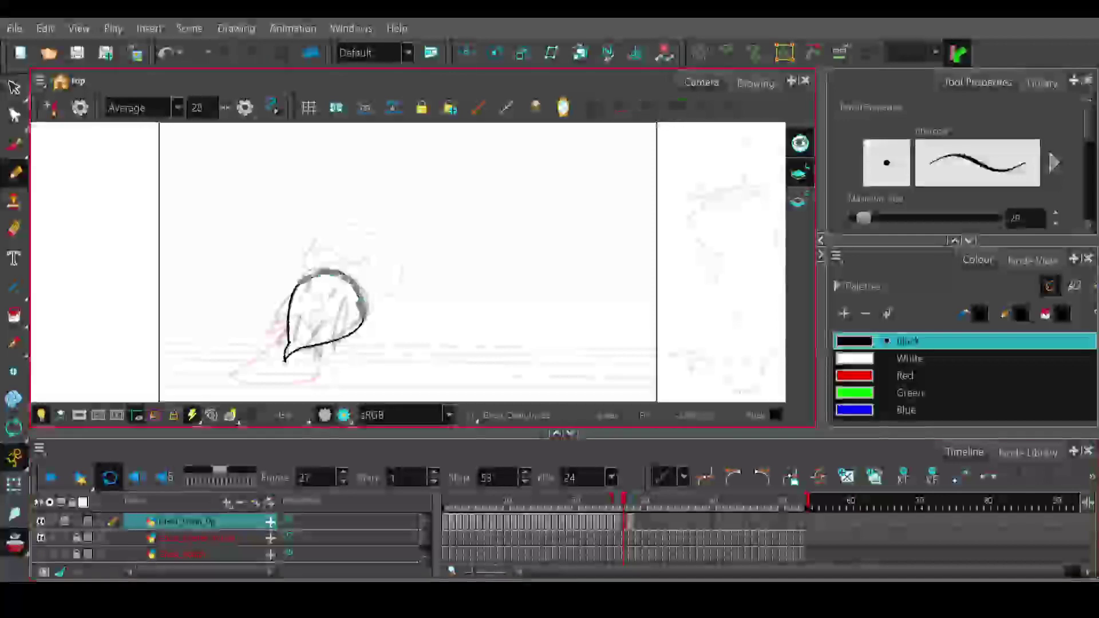
key("ctrl+z")
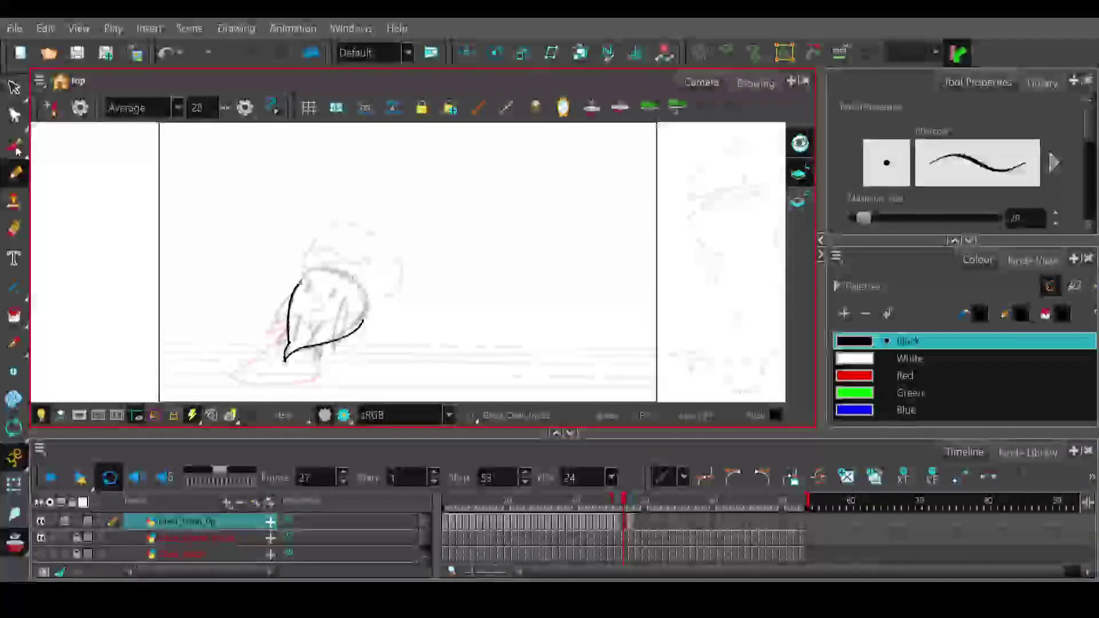
left_click(14, 288)
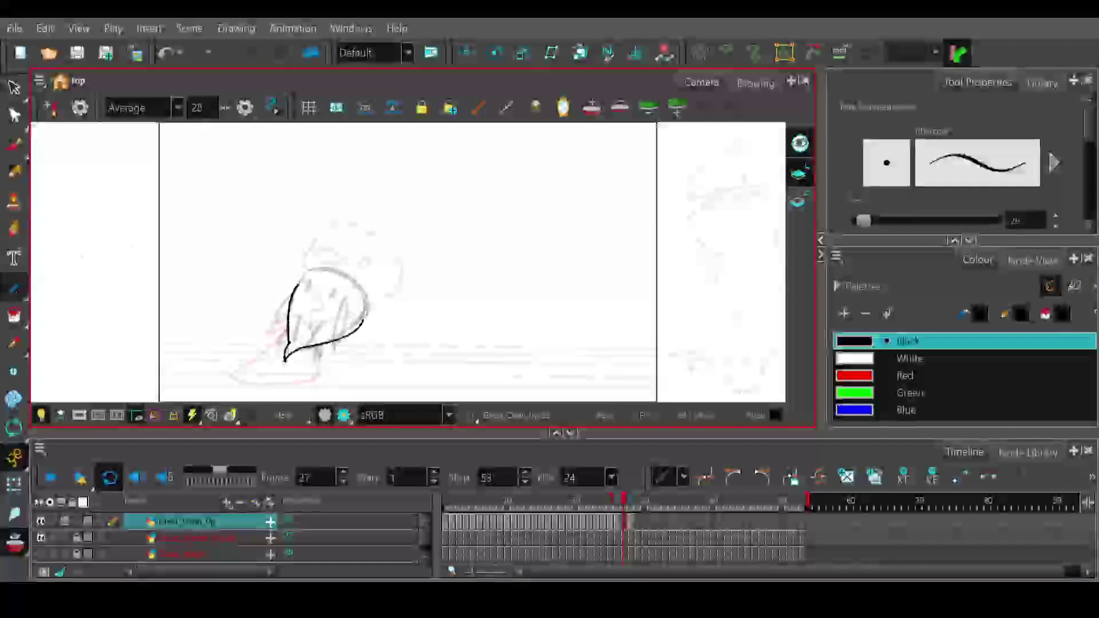
mouse_move(363, 323)
left_mouse_down()
mouse_move(295, 284)
mouse_move(364, 283)
mouse_move(293, 286)
mouse_move(353, 250)
mouse_move(373, 265)
mouse_move(364, 267)
left_mouse_up()
key("ctrl+z")
key("ctrl+z")
mouse_move(362, 322)
left_mouse_down()
mouse_move(368, 277)
mouse_move(348, 279)
mouse_move(373, 310)
mouse_move(379, 301)
left_mouse_up()
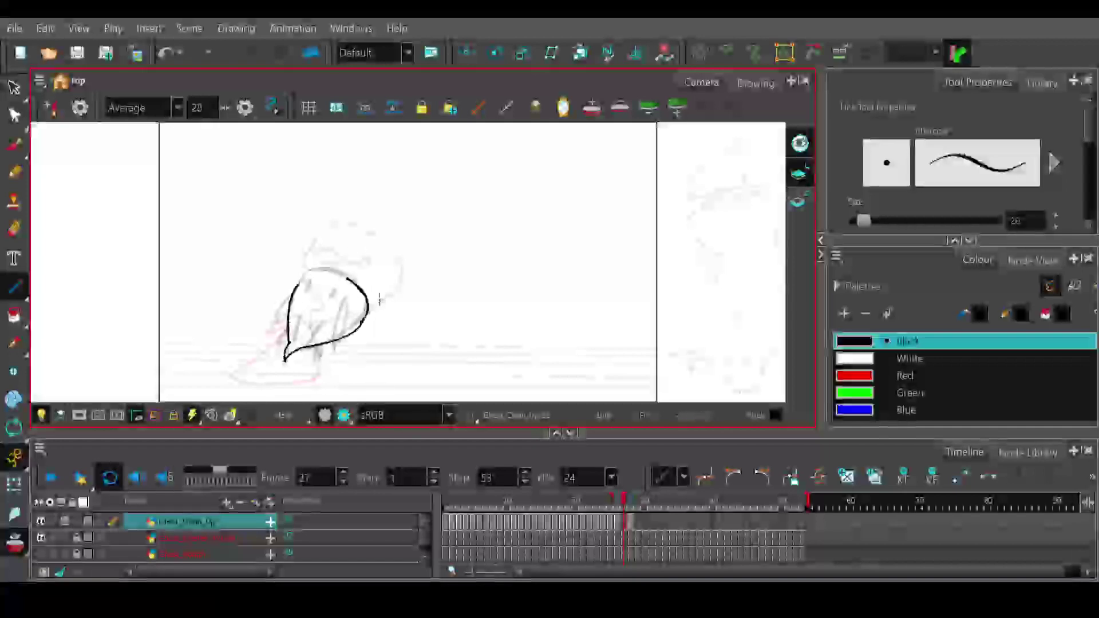
mouse_move(295, 283)
left_mouse_down()
mouse_move(348, 281)
mouse_move(307, 250)
mouse_move(312, 261)
left_mouse_up()
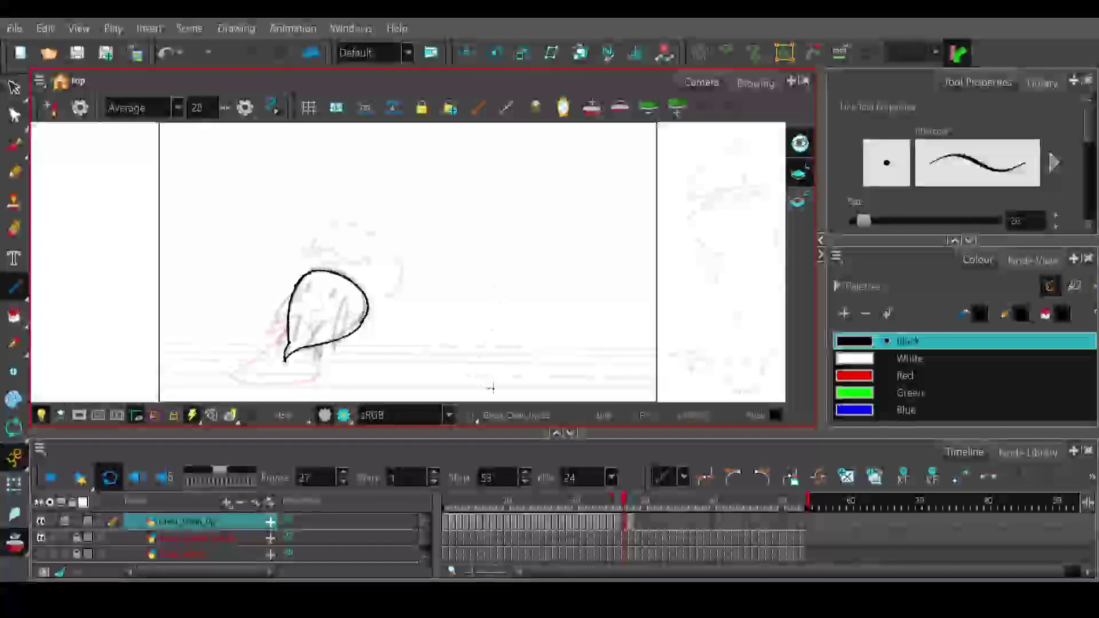
- On frame 29, trace the ghost's dome, toothed mouth, rounded body and pointed tail
left_click_drag(625, 504, 639, 508)
left_click_drag(323, 232, 367, 248)
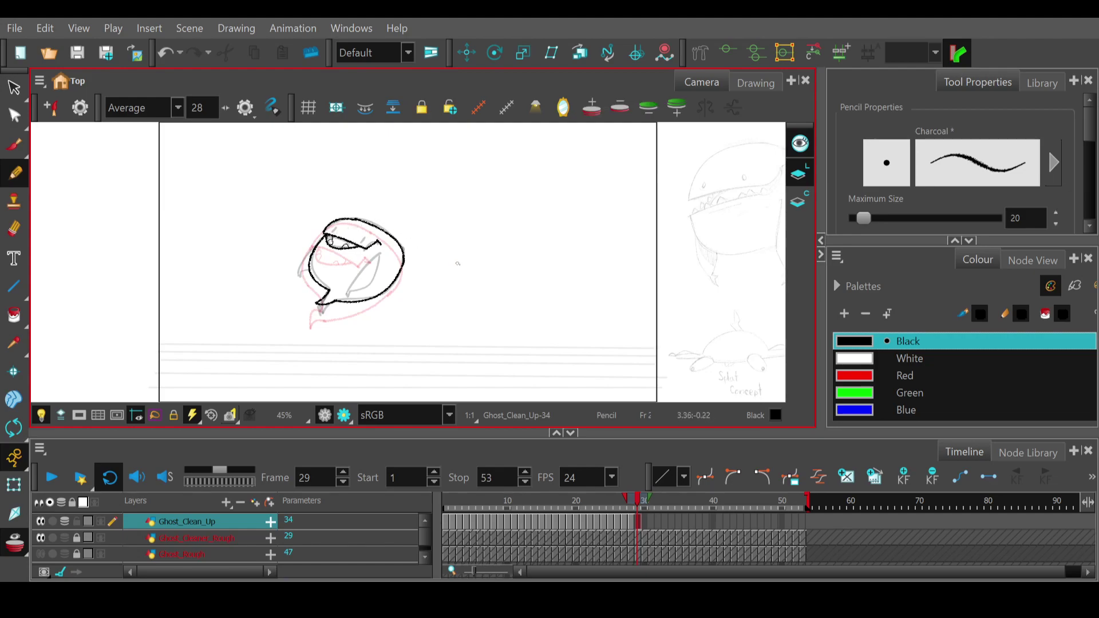
- Play back the rough animation with the Ghost_Clean_Up layer hidden, and show the layer again at frame 30
mouse_move(642, 504)
left_mouse_down()
mouse_move(589, 510)
mouse_move(657, 504)
mouse_move(576, 502)
left_mouse_up()
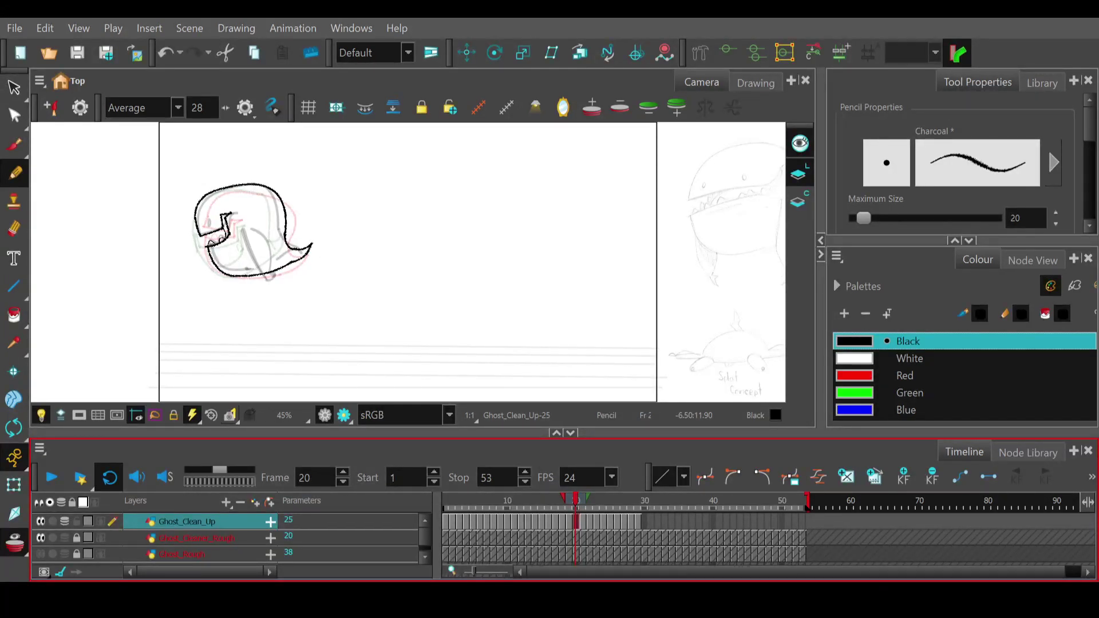
left_click(41, 521)
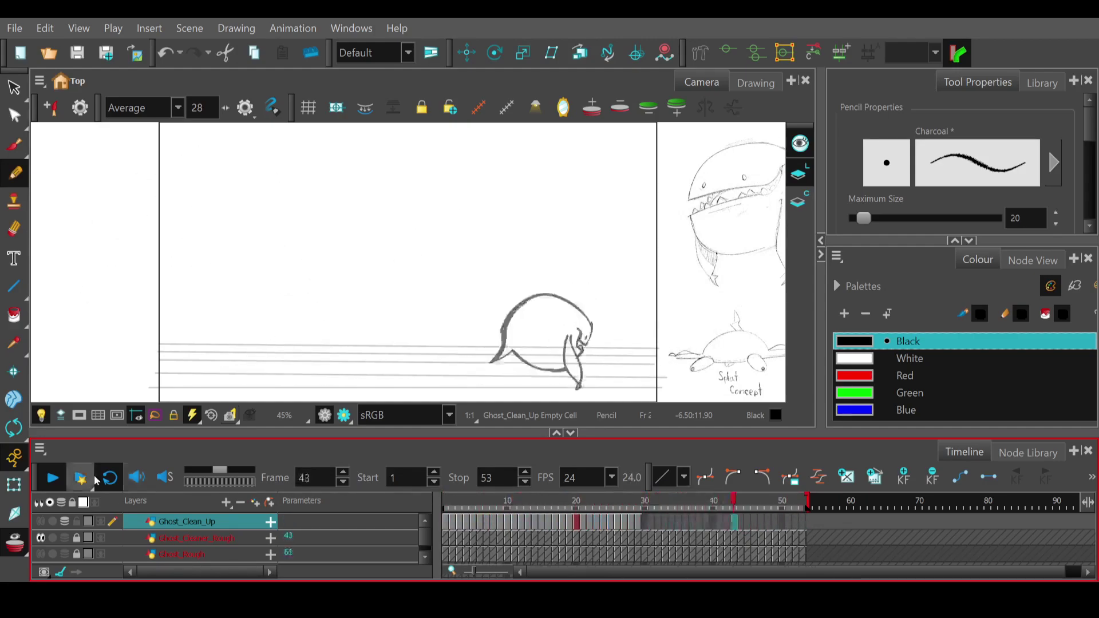
left_click(53, 480)
left_click_drag(479, 494, 643, 508)
left_click(40, 521)
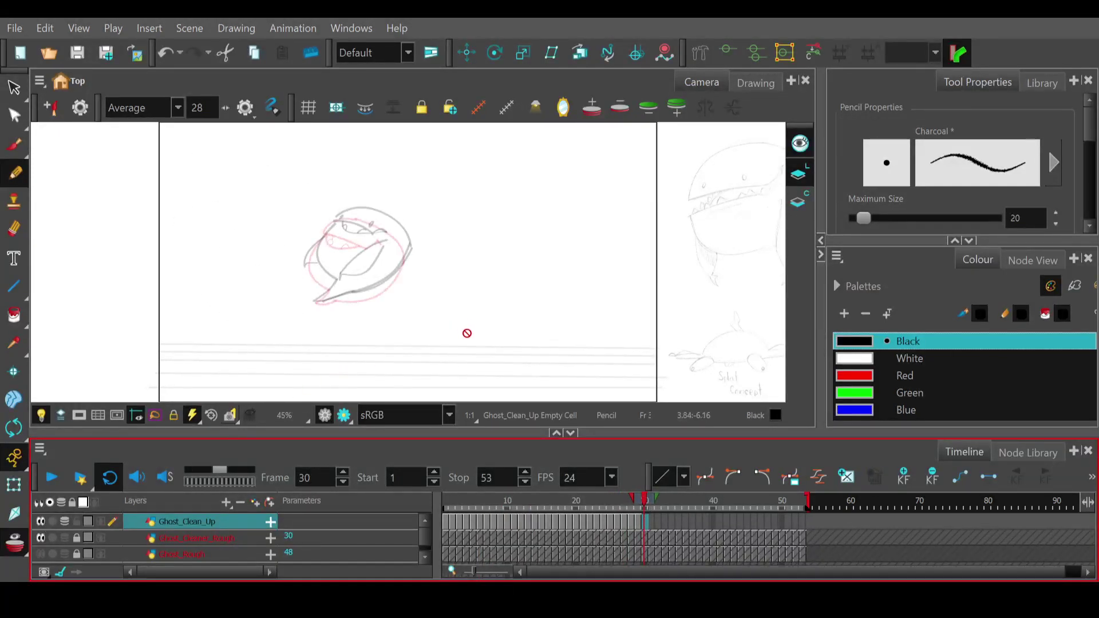
- On frame 30, trace the ghost's upper lip, dome, both body sides and pointed tail with the Line tool
left_click(13, 286)
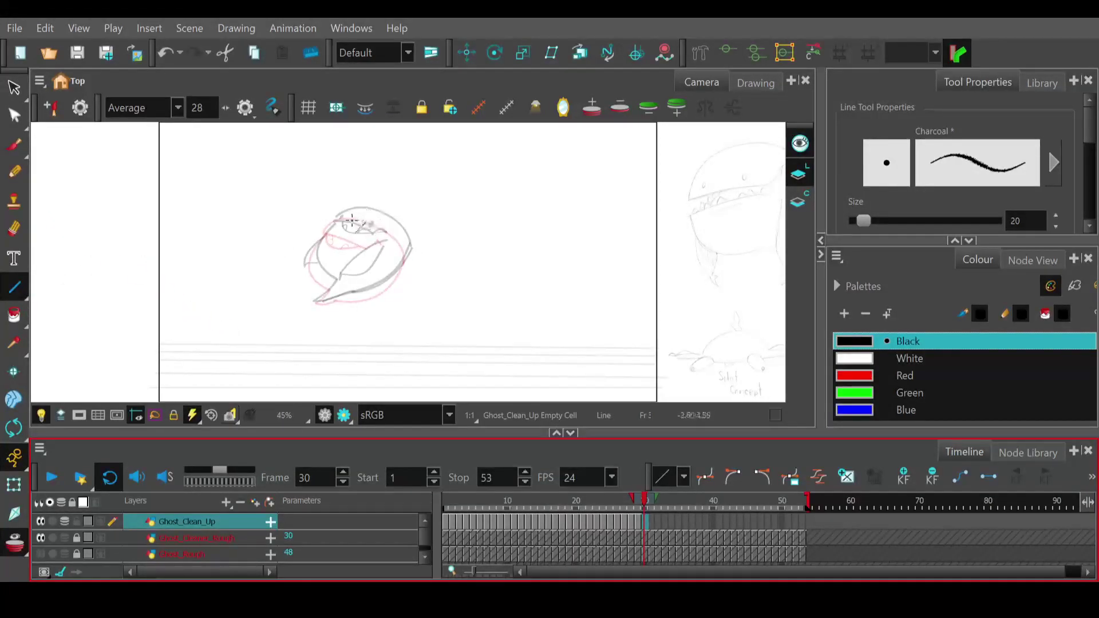
mouse_move(332, 221)
left_mouse_down()
mouse_move(379, 232)
mouse_move(385, 206)
mouse_move(402, 227)
mouse_move(358, 191)
mouse_move(399, 216)
mouse_move(416, 252)
mouse_move(398, 283)
mouse_move(421, 259)
mouse_move(412, 247)
left_mouse_up()
key("ctrl+z")
mouse_move(417, 242)
left_mouse_down()
mouse_move(395, 283)
mouse_move(423, 253)
left_mouse_up()
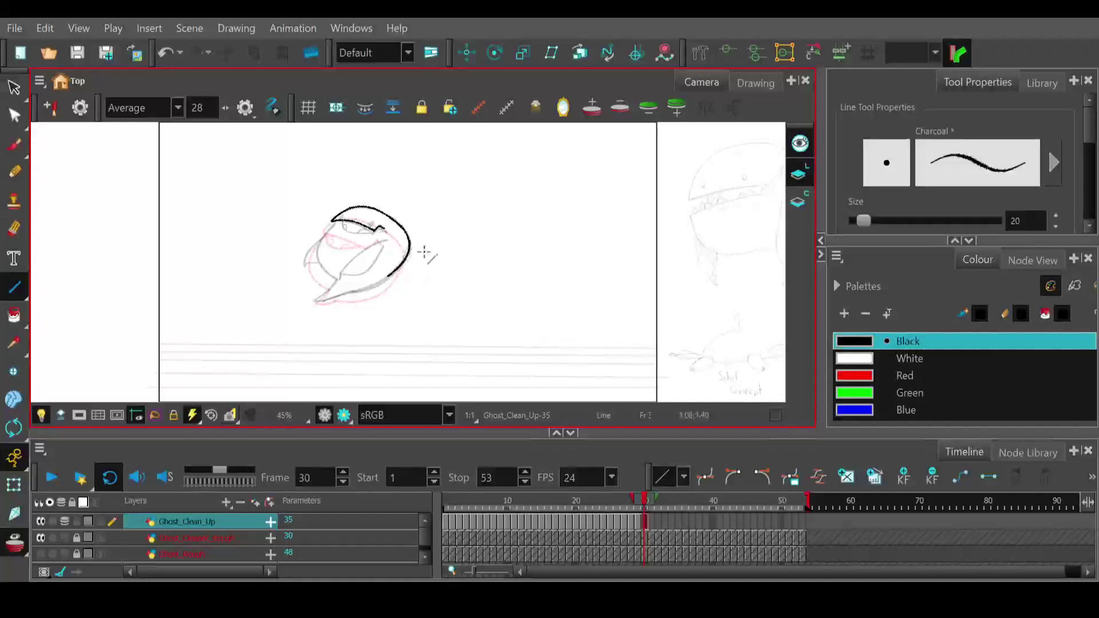
mouse_move(338, 220)
left_mouse_down()
mouse_move(332, 279)
mouse_move(321, 243)
mouse_move(304, 253)
mouse_move(314, 242)
left_mouse_up()
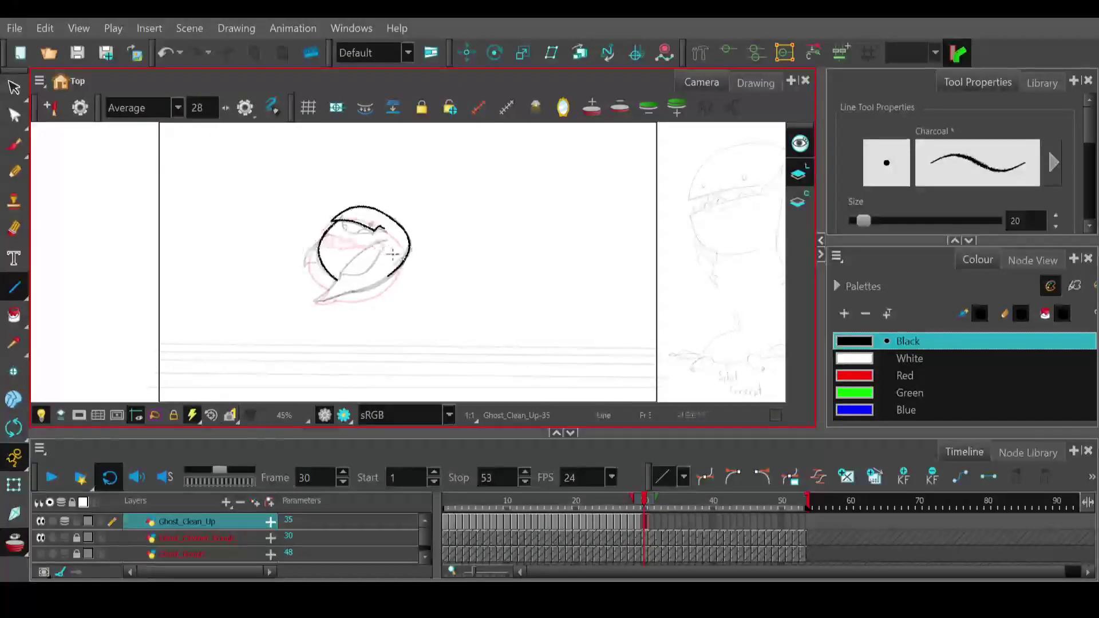
mouse_move(393, 273)
left_mouse_down()
mouse_move(355, 300)
mouse_move(316, 296)
mouse_move(365, 299)
mouse_move(316, 294)
mouse_move(342, 293)
left_mouse_up()
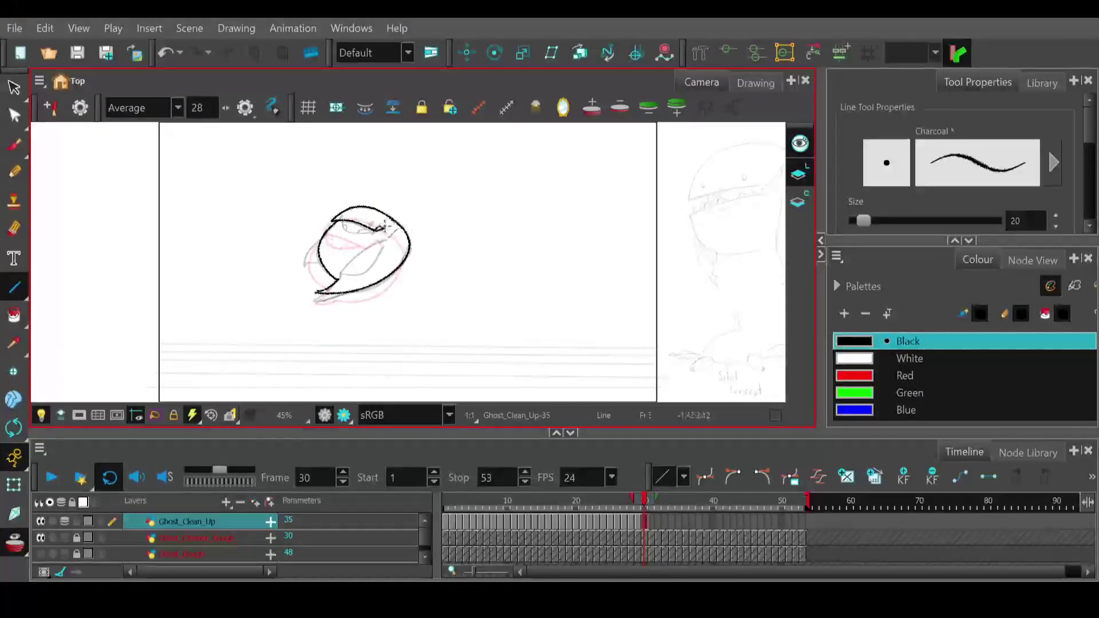
- Trace frame 30's curved lower lip with the Line tool and draw the teeth inside the mouth with the Pencil
mouse_move(344, 221)
left_mouse_down()
mouse_move(366, 240)
mouse_move(370, 231)
mouse_move(337, 240)
mouse_move(340, 224)
left_mouse_up()
key("ctrl+z")
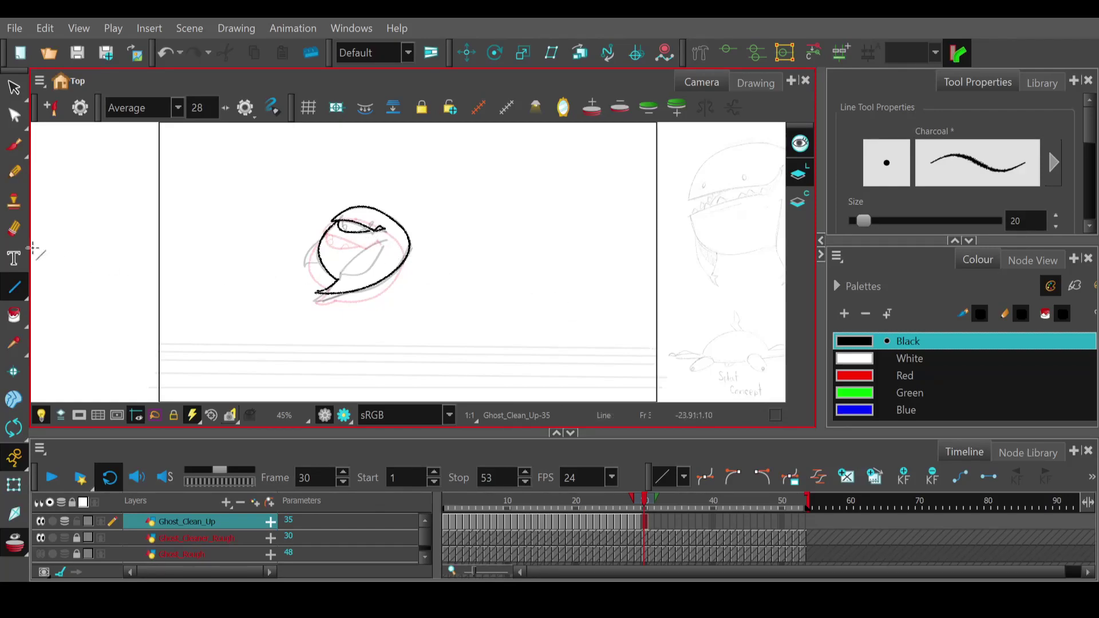
left_click(14, 171)
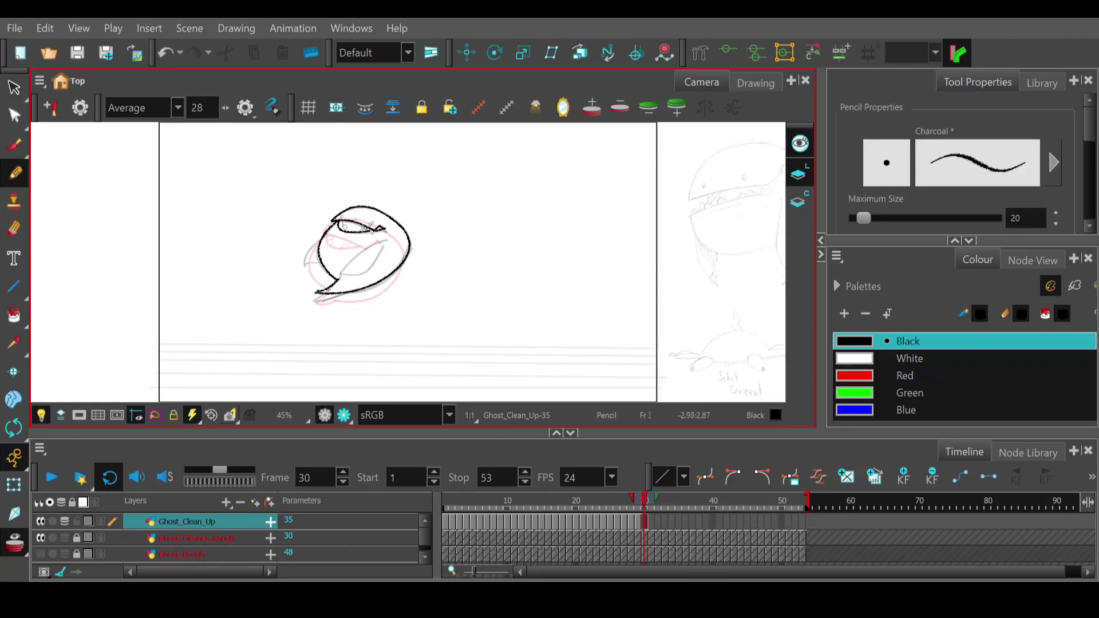
left_click_drag(361, 231, 341, 225)
- On frame 31, trace the ghost's slanted upper lip and its jagged corner with the Line tool
left_click_drag(644, 506, 653, 506)
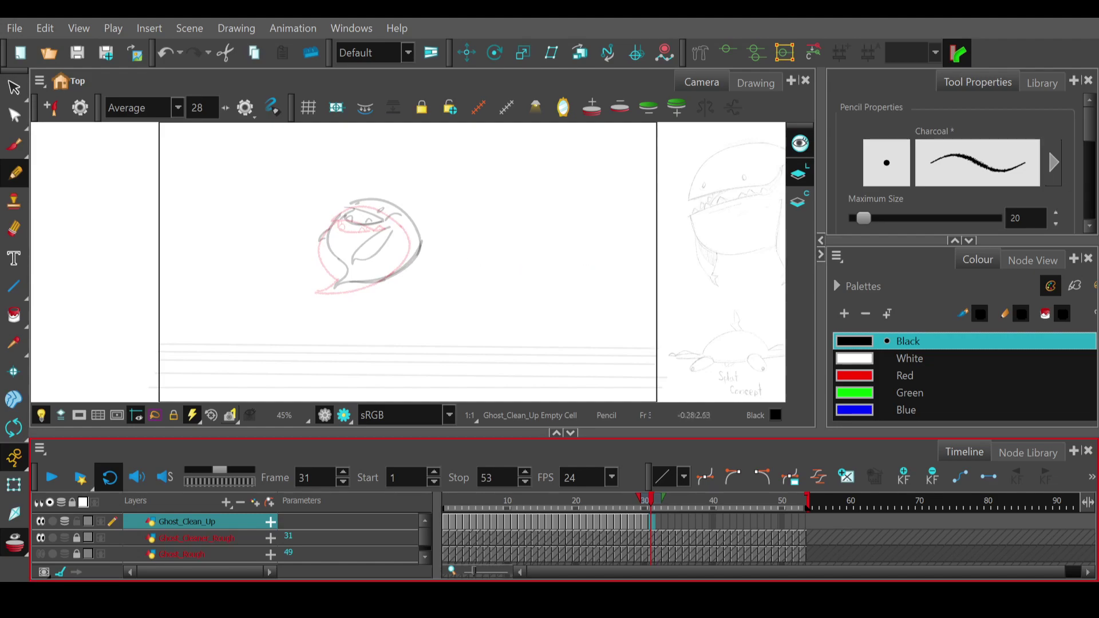
left_click_drag(354, 209, 377, 219)
key("ctrl+z")
left_click(14, 289)
left_click_drag(342, 210, 387, 216)
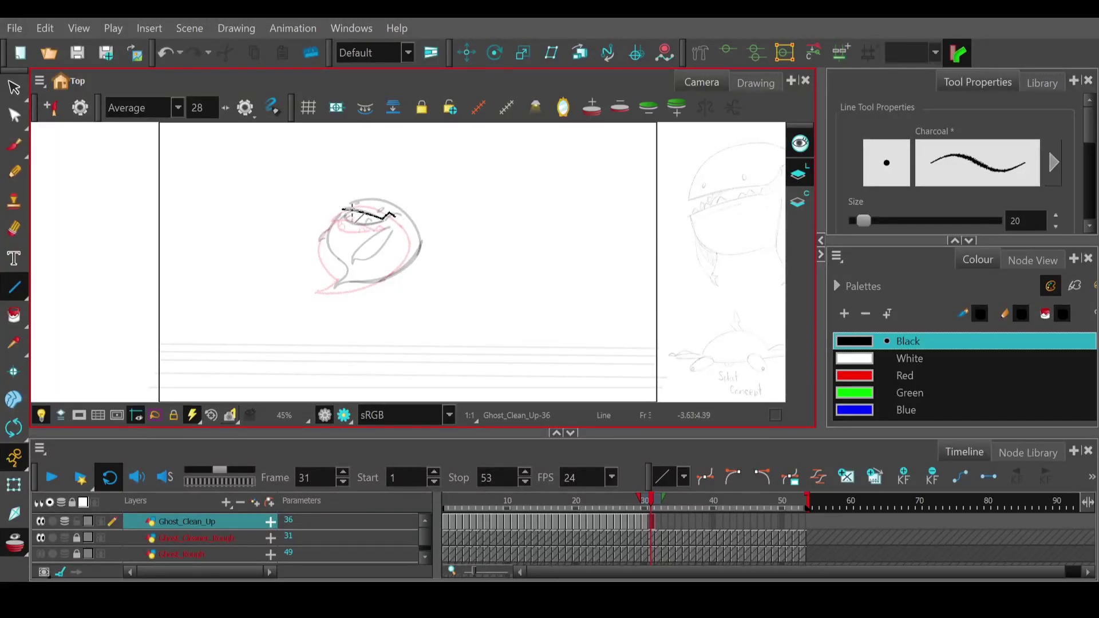
- Trace frame 31's dome from the upper lip and the rounded right side of the body
mouse_move(343, 207)
left_mouse_down()
mouse_move(365, 196)
mouse_move(394, 204)
left_mouse_up()
left_click_drag(418, 252, 381, 277)
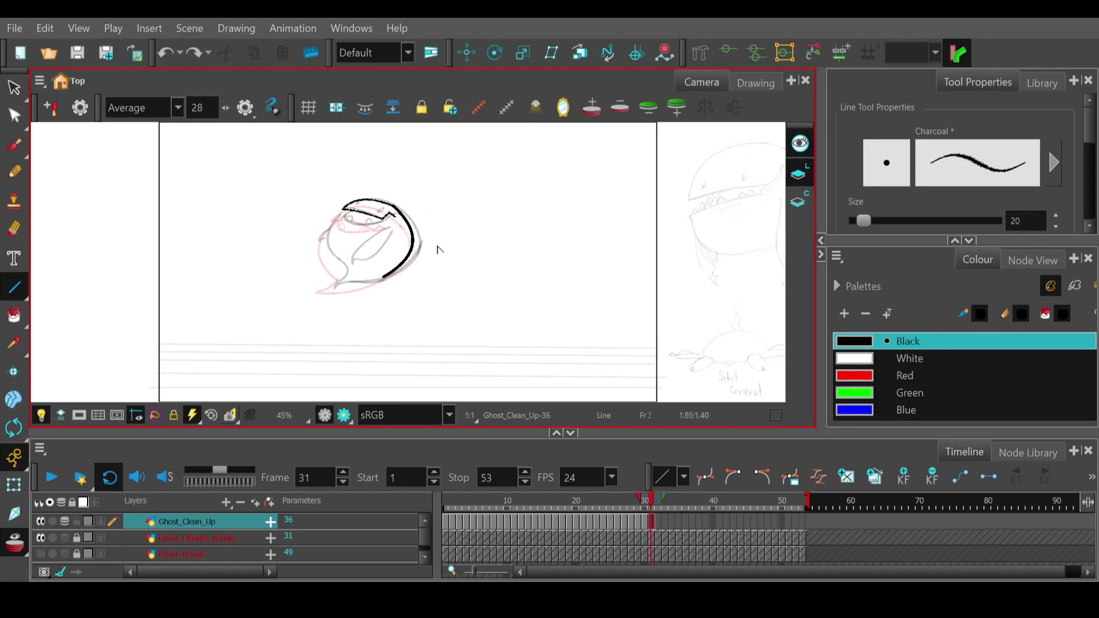
left_click_drag(449, 246, 443, 241)
key("ctrl+z")
mouse_move(402, 213)
left_mouse_down()
mouse_move(405, 265)
mouse_move(437, 235)
left_mouse_up()
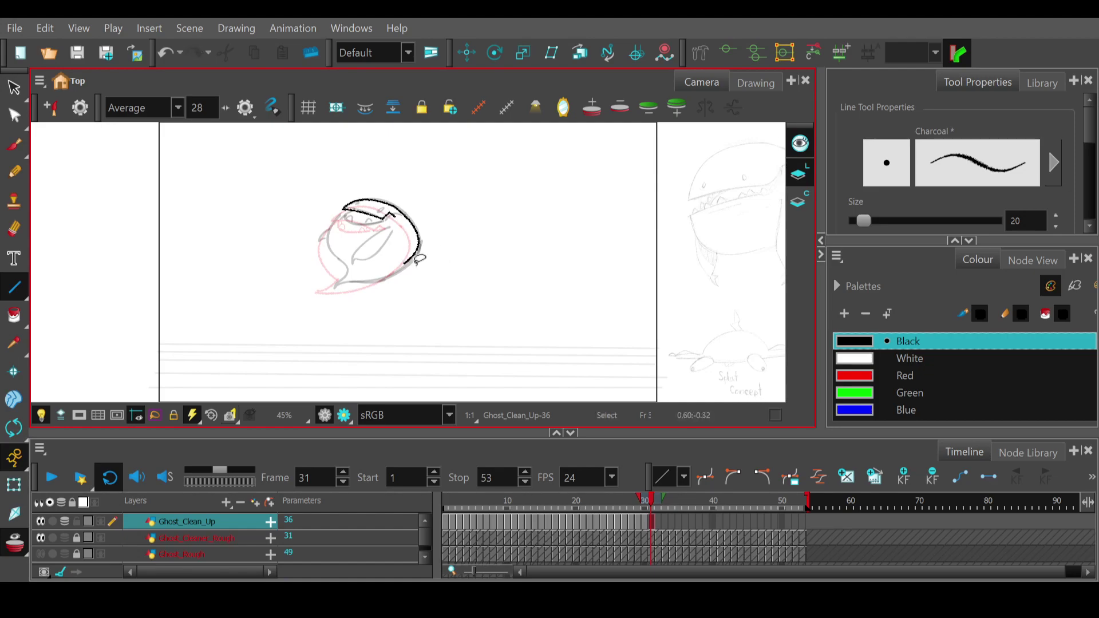
mouse_move(412, 264)
left_mouse_down()
mouse_move(370, 211)
mouse_move(415, 224)
mouse_move(423, 211)
mouse_move(405, 266)
mouse_move(438, 236)
left_mouse_up()
key("ctrl+z")
- Trace frame 31's curved left side, the underside of the body and the small hooked tail
mouse_move(346, 210)
left_mouse_down()
mouse_move(345, 267)
mouse_move(319, 233)
left_mouse_up()
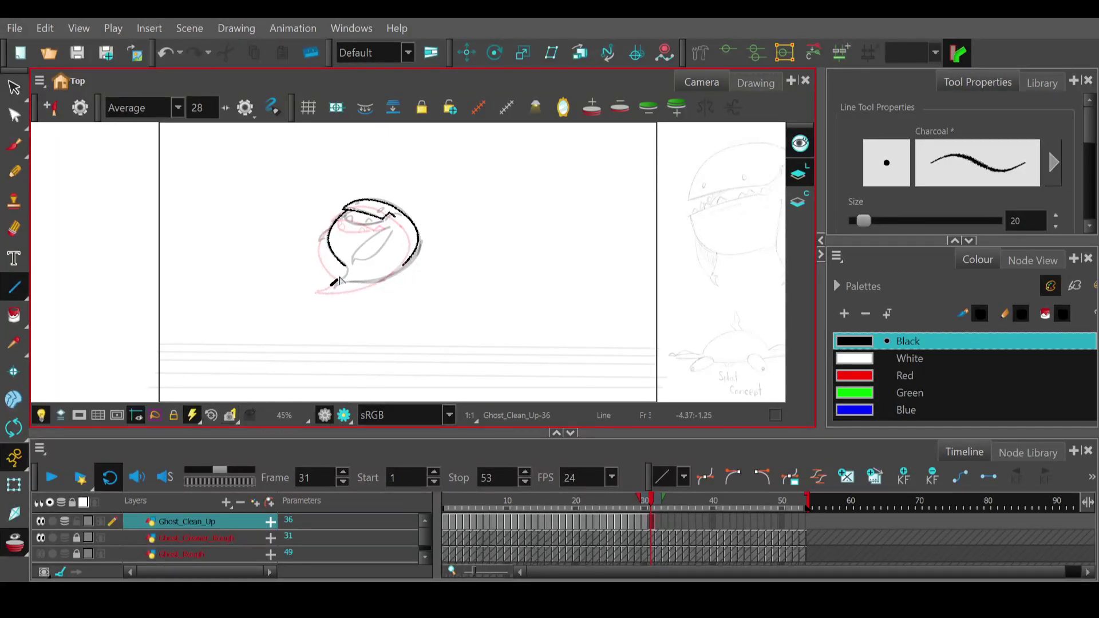
key("ctrl+z")
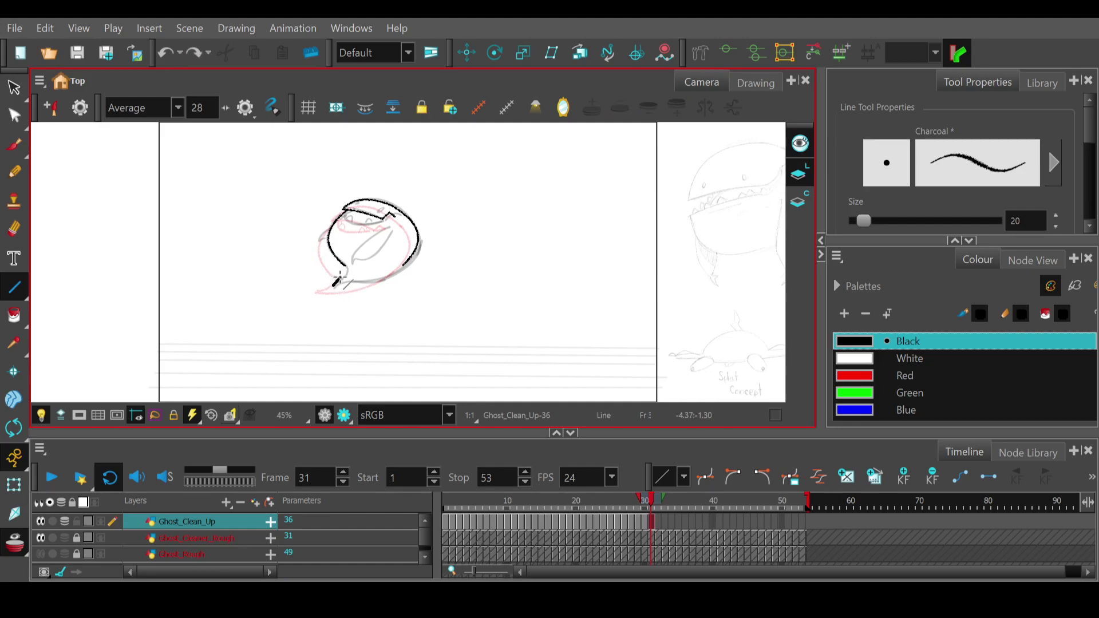
mouse_move(332, 278)
left_mouse_down()
mouse_move(402, 267)
mouse_move(368, 284)
left_mouse_up()
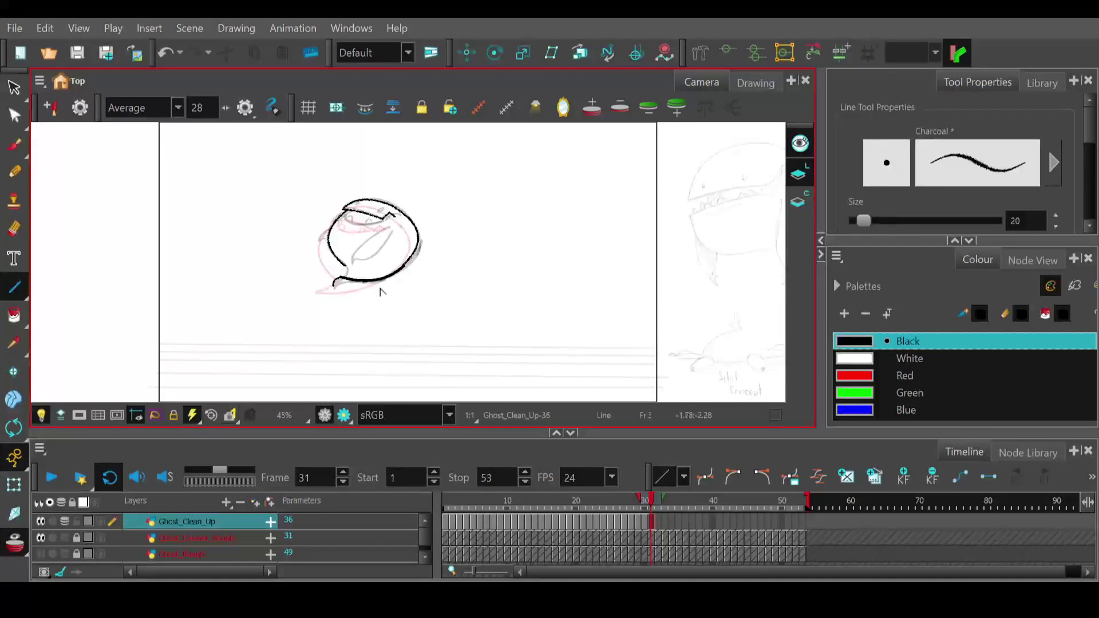
mouse_move(334, 285)
left_mouse_down()
mouse_move(341, 267)
mouse_move(316, 281)
mouse_move(344, 264)
mouse_move(321, 278)
left_mouse_up()
key("ctrl+z")
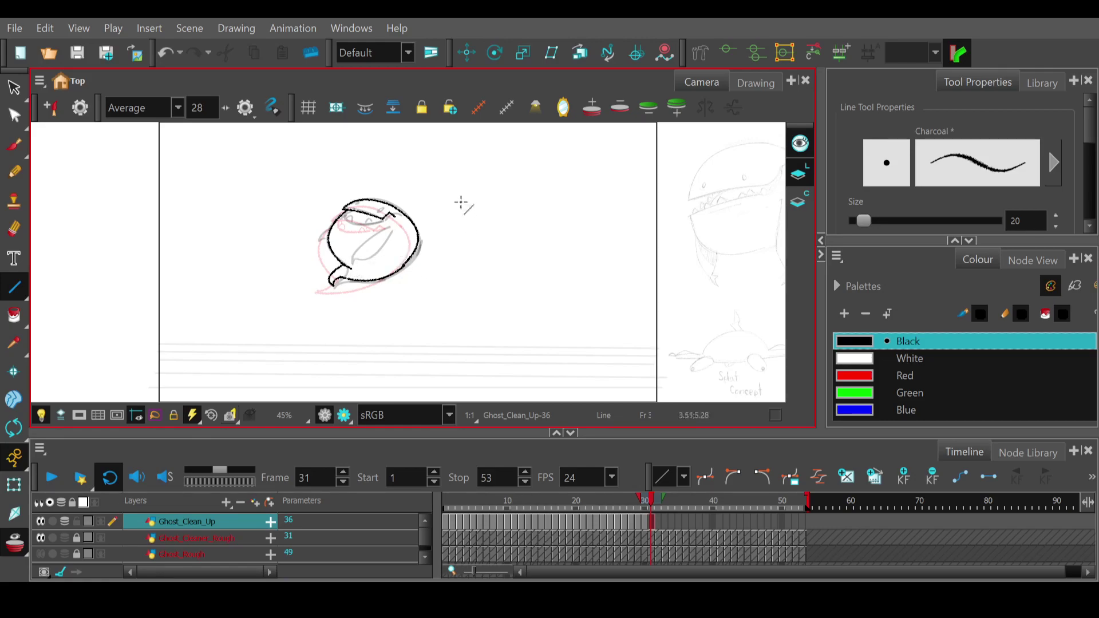
- Trace frame 31's curved lower lip with the Line tool and draw the teeth with the Pencil
mouse_move(345, 209)
left_mouse_down()
mouse_move(369, 225)
mouse_move(348, 235)
mouse_move(381, 220)
mouse_move(339, 233)
left_mouse_up()
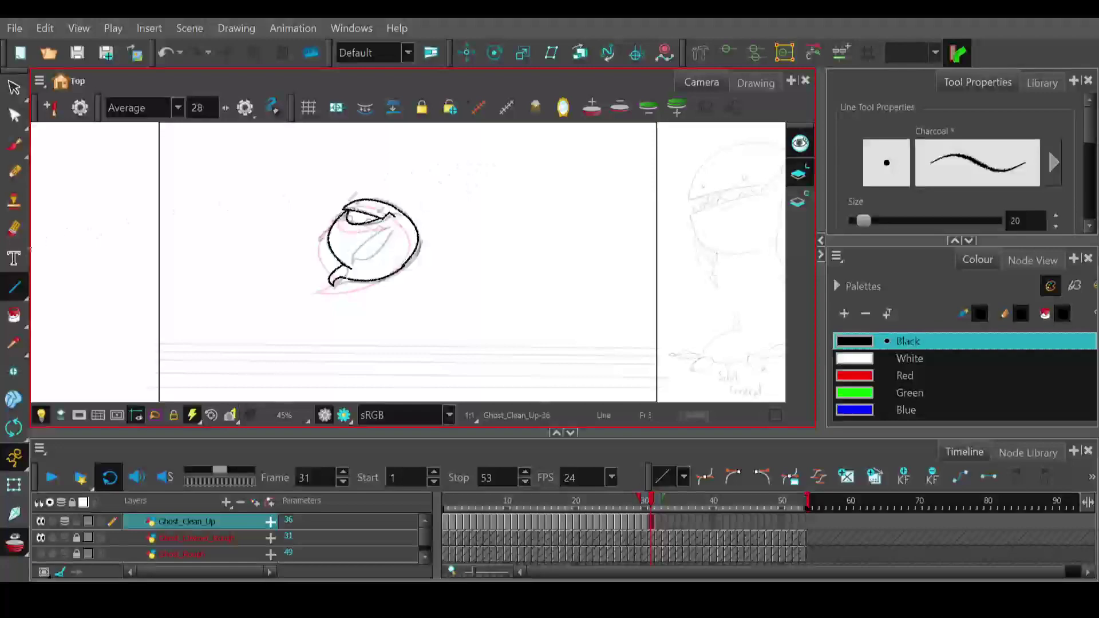
left_click(15, 172)
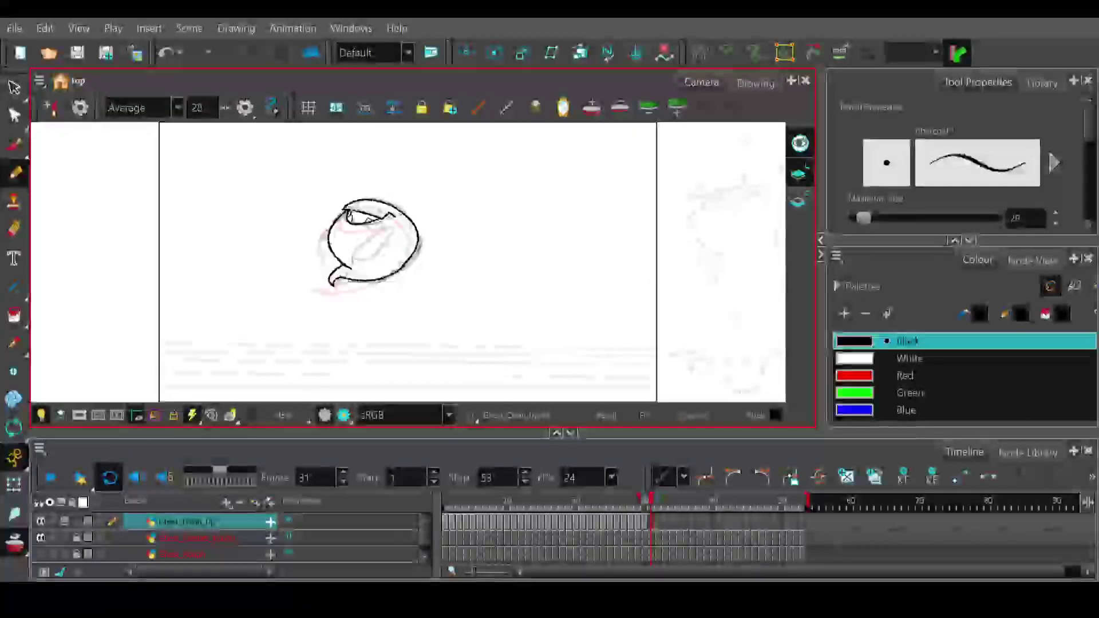
- Erase frame 31's tail and underside, and redraw them with the Line tool with the tail closer to the body
mouse_move(652, 502)
left_mouse_down()
mouse_move(621, 505)
mouse_move(649, 506)
left_mouse_up()
key("e")
mouse_move(337, 269)
left_mouse_down()
mouse_move(393, 271)
mouse_move(410, 257)
left_mouse_up()
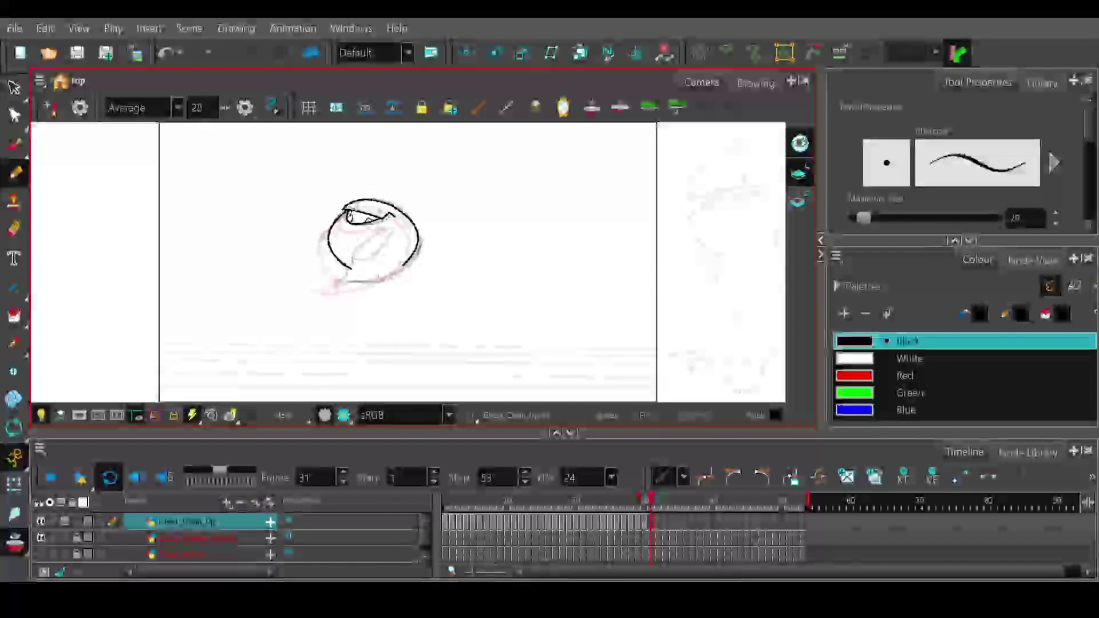
left_click(14, 287)
mouse_move(351, 269)
left_mouse_down()
mouse_move(342, 296)
mouse_move(339, 281)
mouse_move(402, 267)
mouse_move(379, 281)
left_mouse_up()
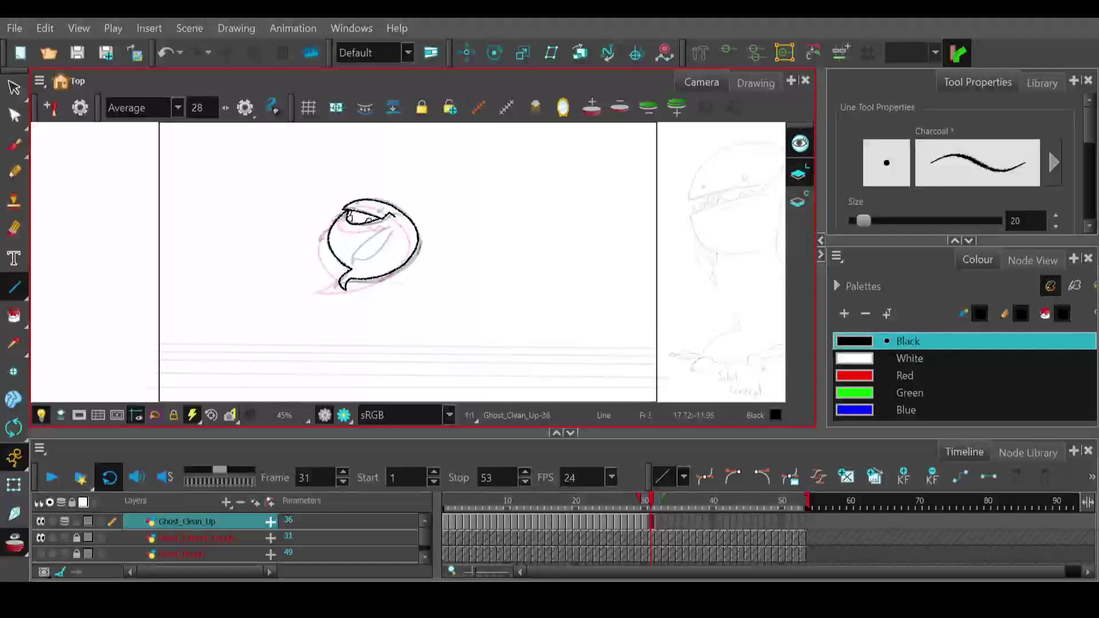
- On frame 32, trace the ghost's mouth with a slanted upper lip, a curved lower lip and a pointed corner
left_click(657, 507)
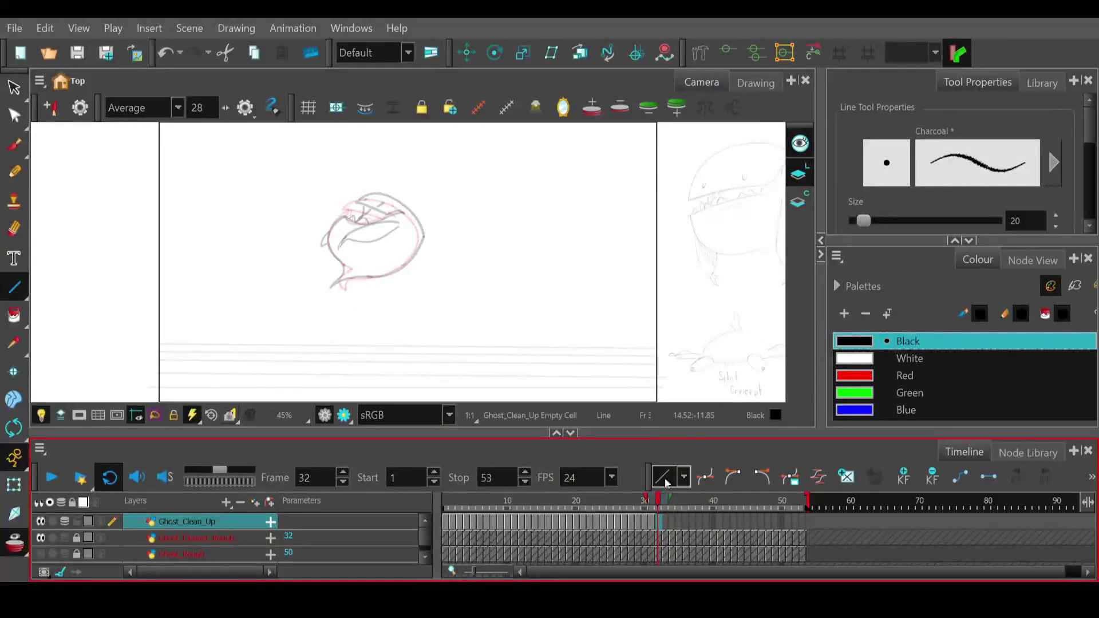
left_click(652, 504)
mouse_move(651, 504)
left_mouse_down()
mouse_move(672, 503)
mouse_move(659, 506)
left_mouse_up()
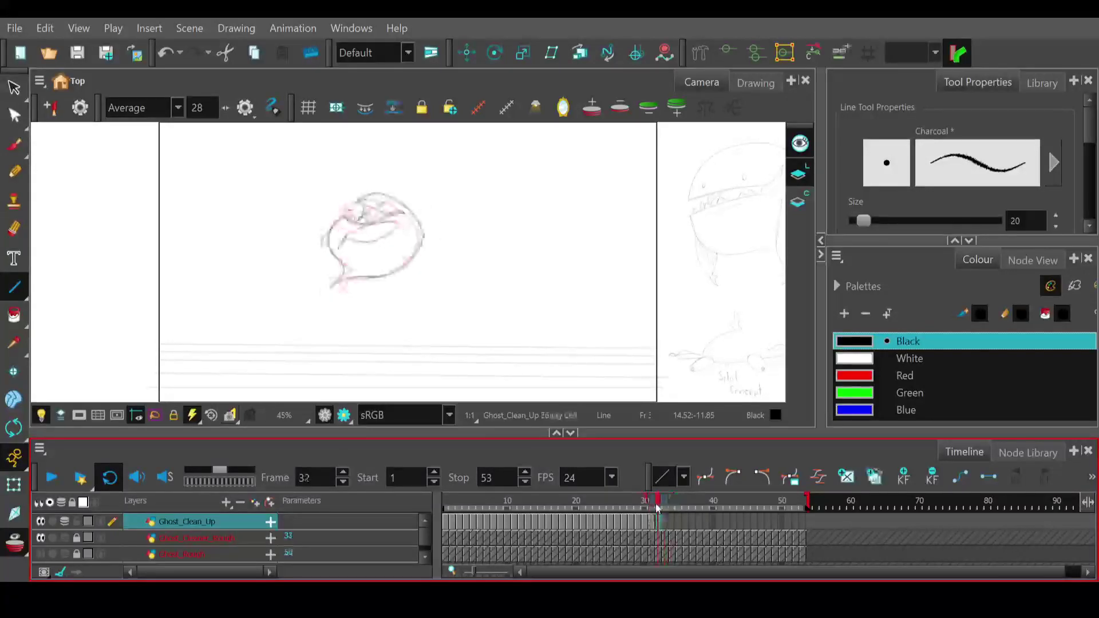
mouse_move(353, 202)
left_mouse_down()
mouse_move(400, 213)
mouse_move(380, 222)
mouse_move(343, 215)
mouse_move(360, 230)
mouse_move(359, 213)
mouse_move(361, 224)
left_mouse_up()
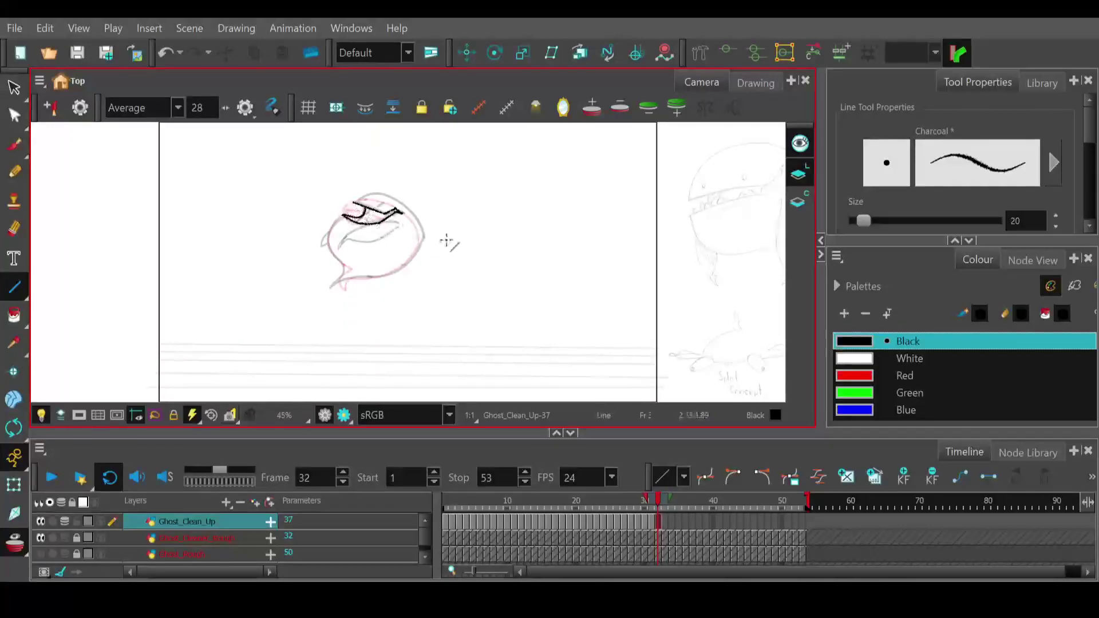
- Trace frame 32's outer body curve, pointed tail and curved left side with the Line tool
mouse_move(378, 193)
left_mouse_down()
mouse_move(403, 207)
mouse_move(370, 184)
mouse_move(416, 216)
mouse_move(411, 256)
mouse_move(439, 235)
mouse_move(353, 286)
mouse_move(403, 288)
mouse_move(331, 287)
mouse_move(342, 263)
mouse_move(347, 273)
left_mouse_up()
key("ctrl+z")
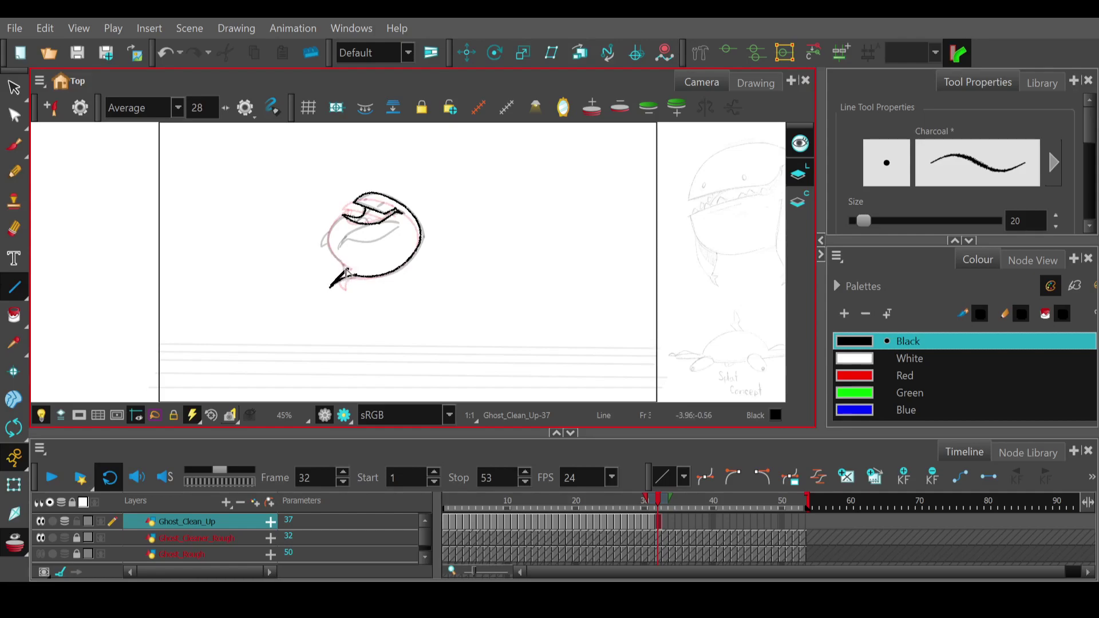
mouse_move(334, 232)
left_mouse_down()
mouse_move(338, 223)
mouse_move(299, 256)
mouse_move(311, 244)
mouse_move(350, 267)
mouse_move(331, 238)
mouse_move(310, 240)
left_mouse_up()
key("ctrl+z")
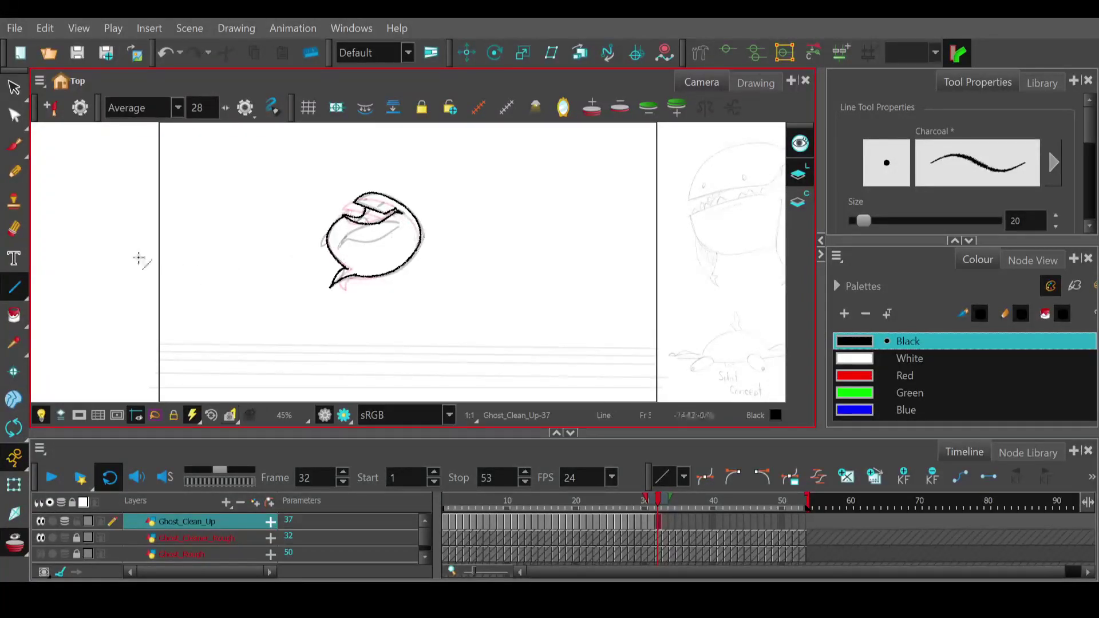
- Draw the small teeth inside frame 32's mouth with the Pencil
left_click(15, 172)
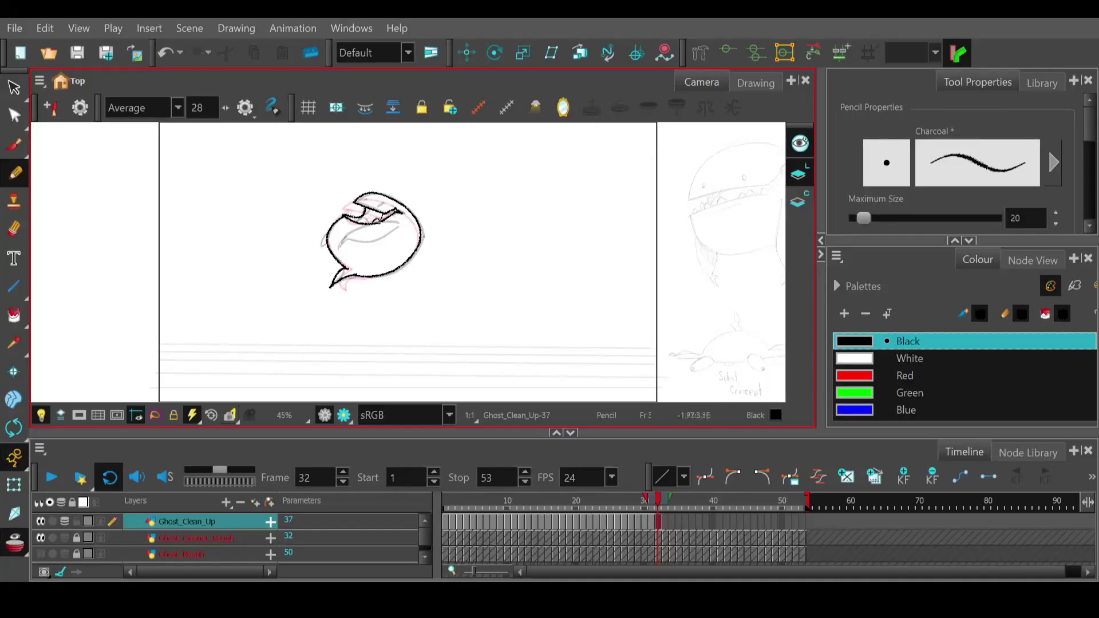
key("ctrl+z")
key("ctrl+z")
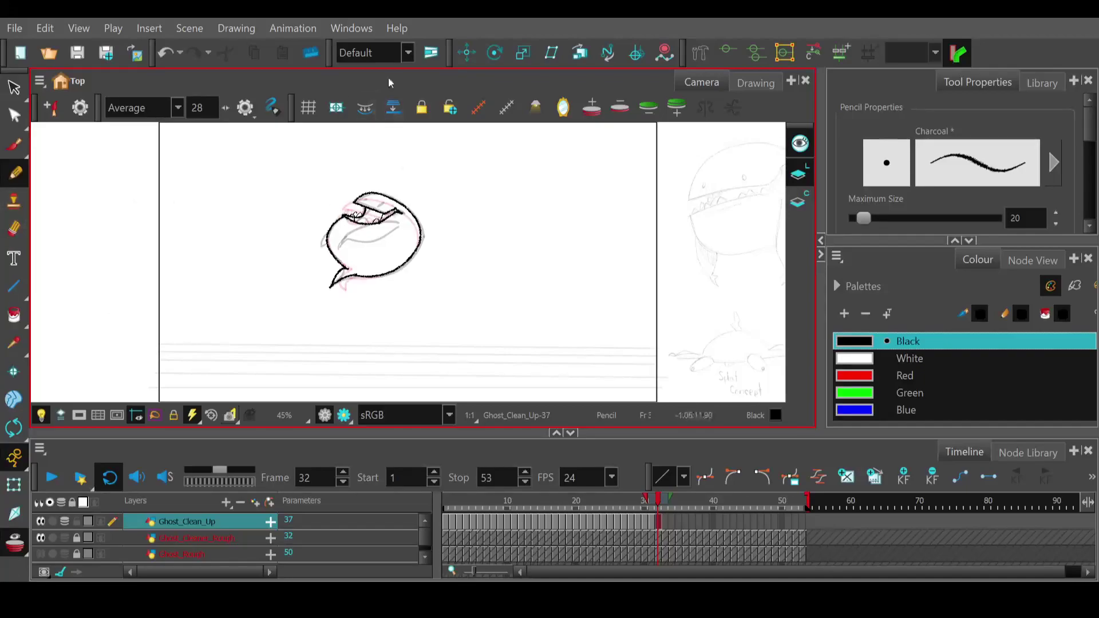
- Hide the rough layer and play the animation to check the cleaned-up frames
key("e")
key("alt+o")
key("alt+o")
mouse_move(659, 503)
left_mouse_down()
mouse_move(466, 507)
mouse_move(675, 510)
mouse_move(512, 509)
mouse_move(497, 493)
left_mouse_up()
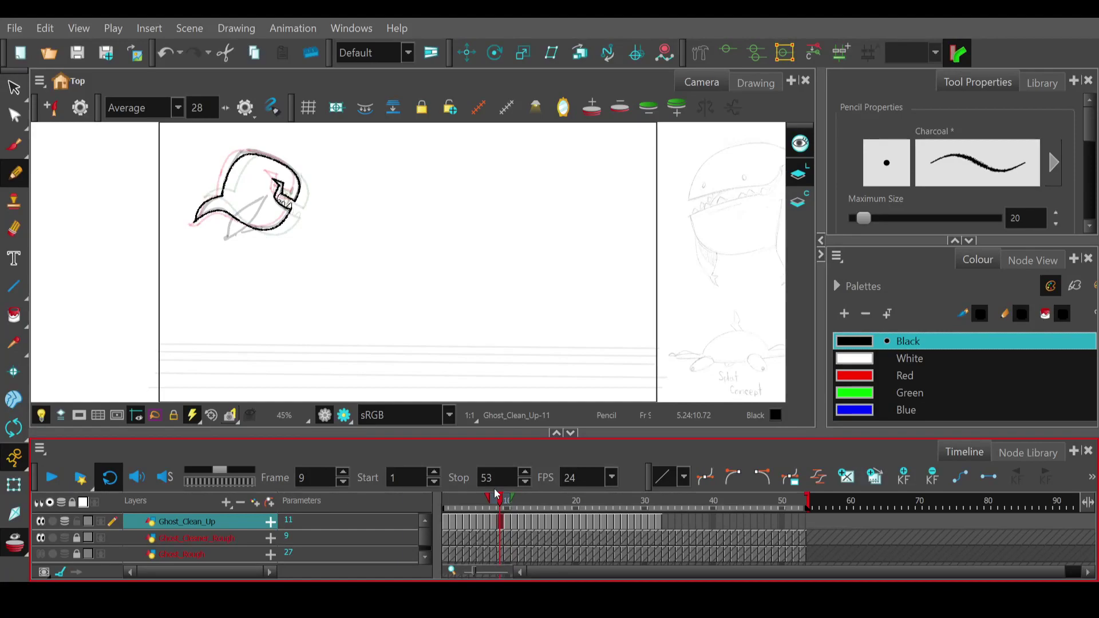
left_click(52, 478)
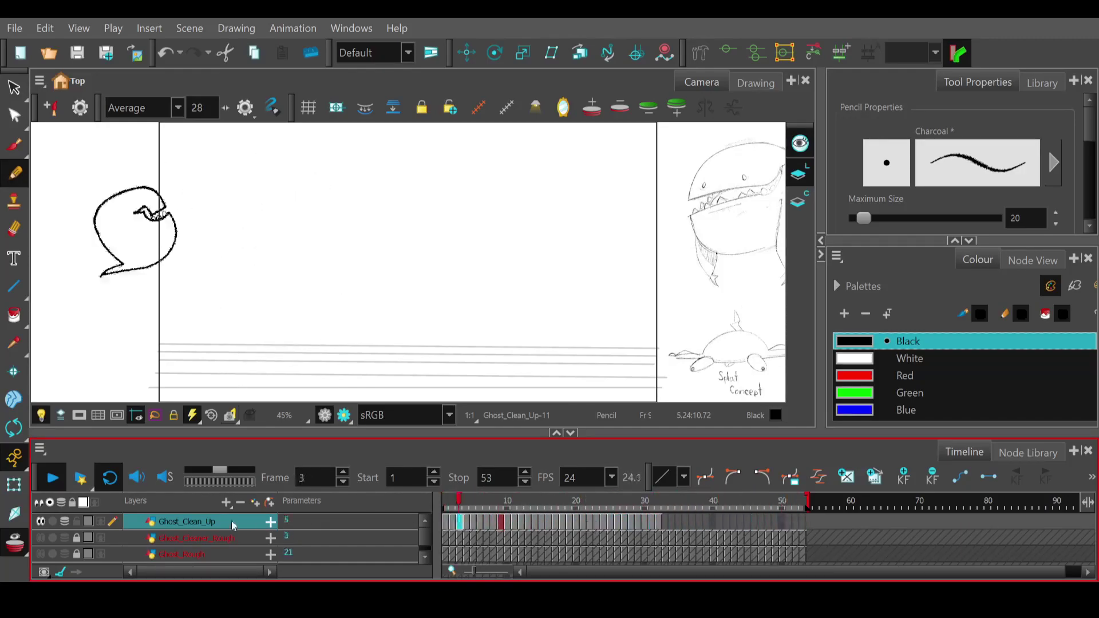
left_click(52, 477)
- Erase frame 31's tail and redraw it with the Line tool, pointing further out to the left
left_click(563, 503)
left_click_drag(563, 502, 653, 502)
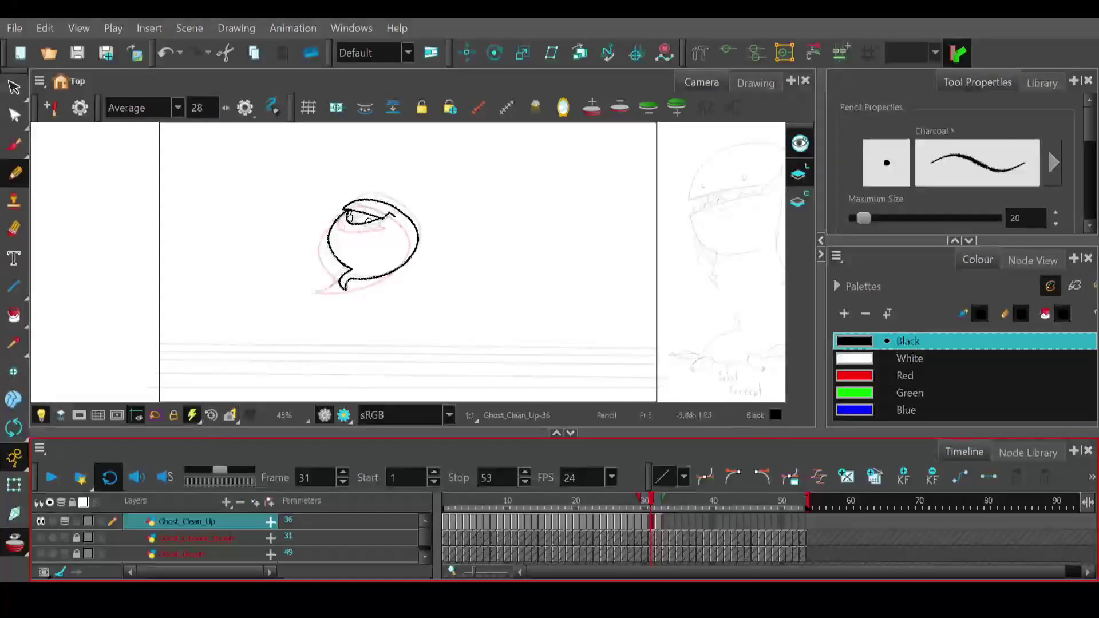
left_click_drag(346, 285, 352, 274)
key("alt+backslash")
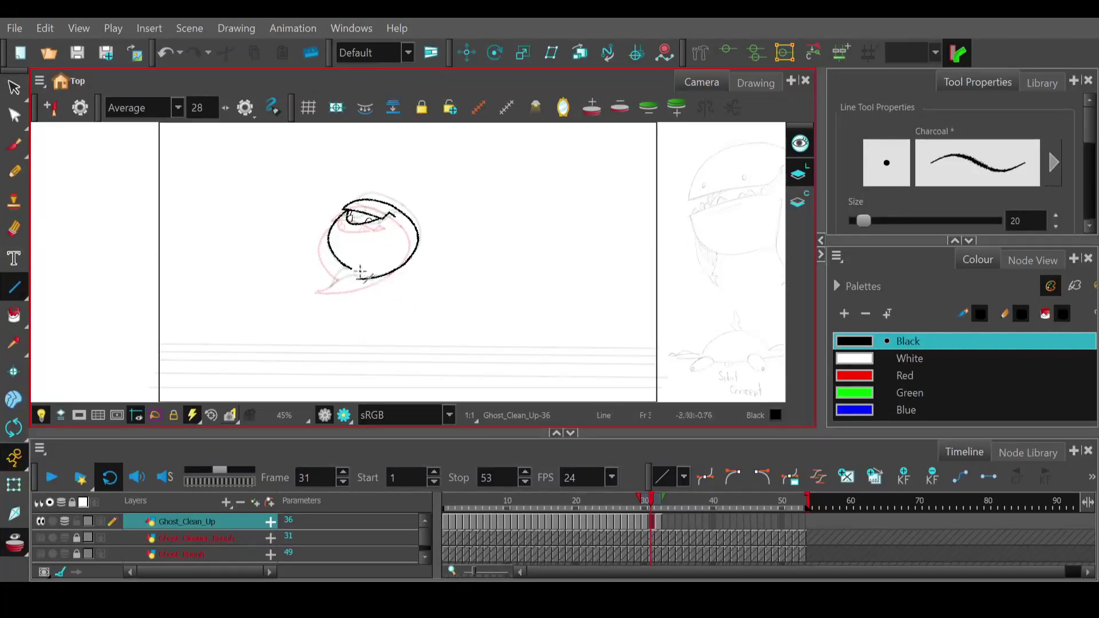
mouse_move(351, 269)
left_mouse_down()
mouse_move(331, 283)
mouse_move(348, 292)
left_mouse_up()
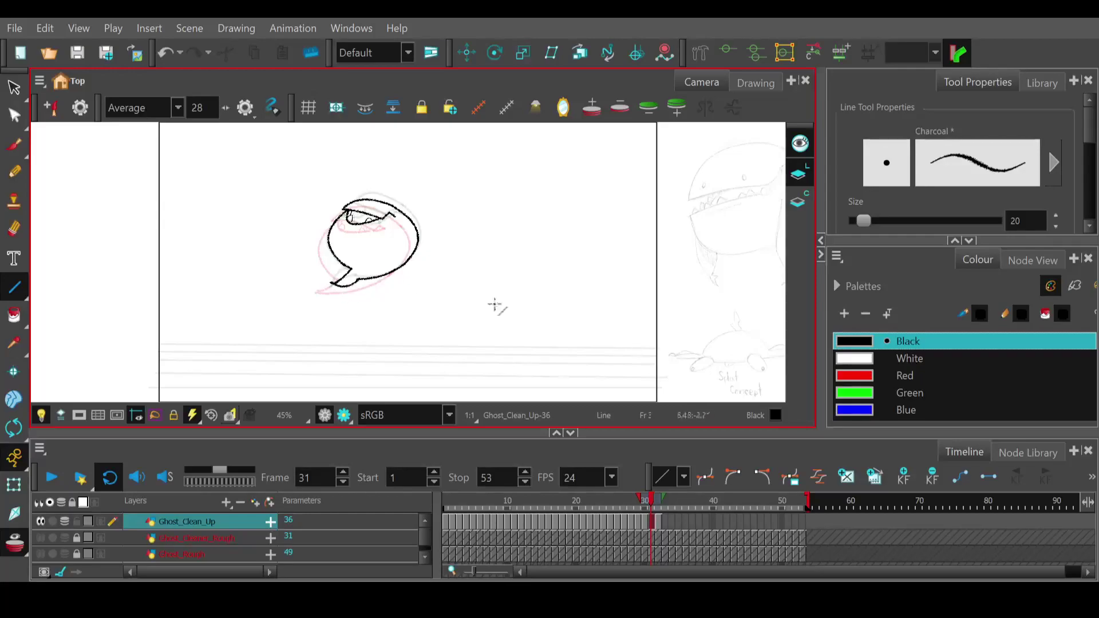
- On frame 33, show the cleaned rough layer and trace the ghost's zigzag upper lip and lower lip
left_click_drag(651, 509, 665, 503)
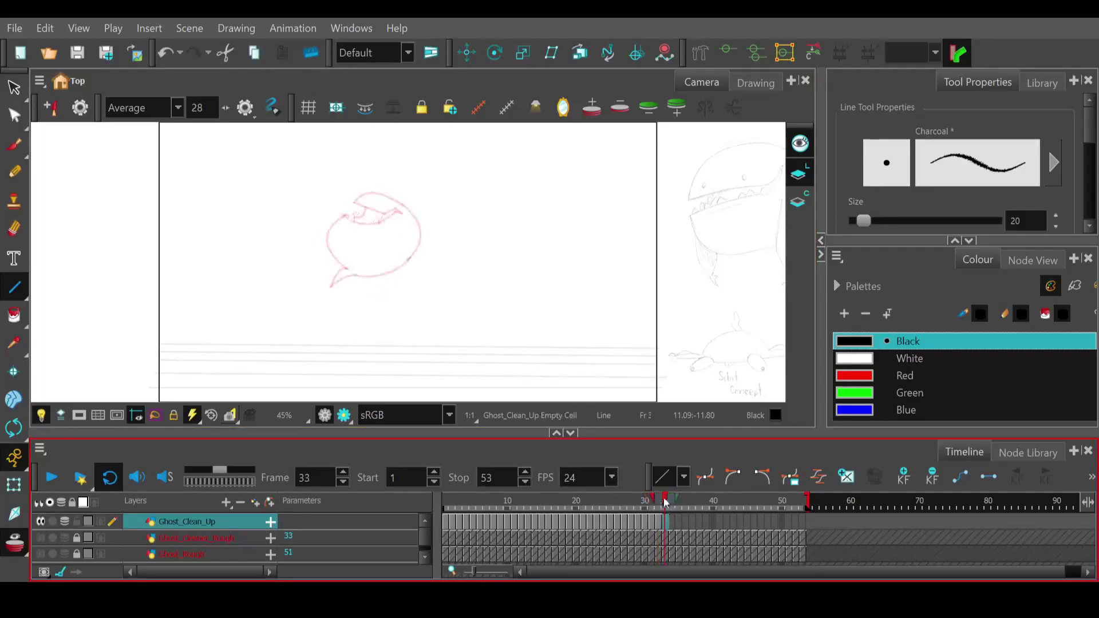
left_click(40, 537)
mouse_move(370, 195)
left_mouse_down()
mouse_move(411, 204)
mouse_move(387, 214)
left_mouse_up()
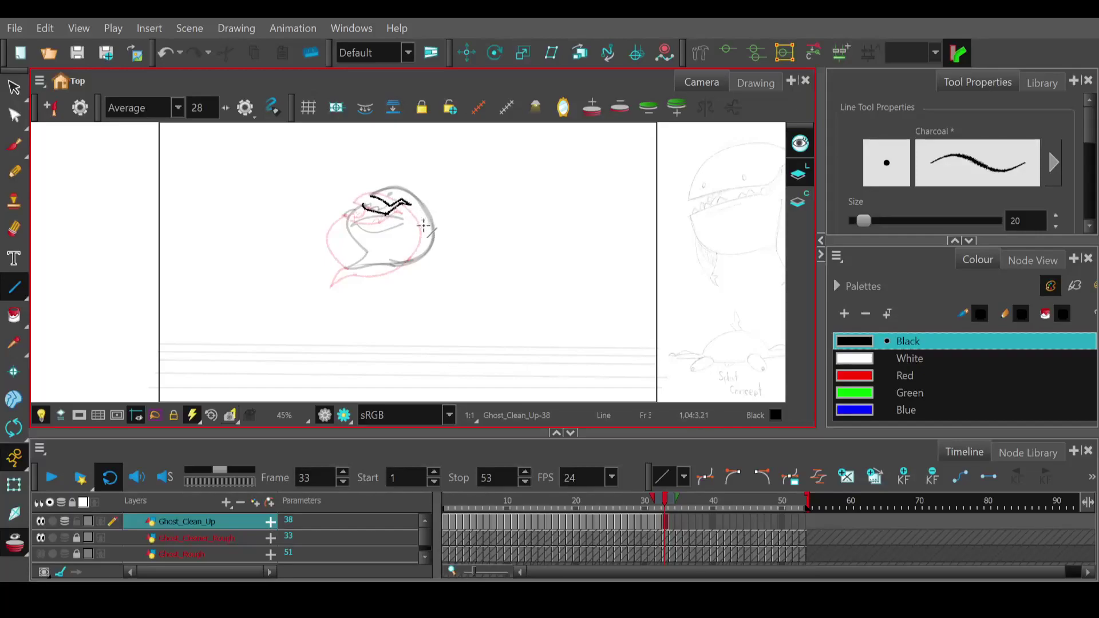
- Trace the curved left side of frame 33's body from the lower lip down to the tail
mouse_move(364, 205)
left_mouse_down()
mouse_move(338, 229)
mouse_move(366, 251)
mouse_move(333, 227)
mouse_move(309, 235)
left_mouse_up()
key("ctrl+z")
mouse_move(363, 205)
left_mouse_down()
mouse_move(343, 220)
mouse_move(354, 258)
mouse_move(363, 255)
mouse_move(313, 233)
mouse_move(357, 235)
mouse_move(363, 247)
mouse_move(326, 232)
left_mouse_up()
key("ctrl+z")
key("ctrl+z")
mouse_move(349, 216)
left_mouse_down()
mouse_move(367, 249)
mouse_move(338, 232)
mouse_move(345, 200)
mouse_move(327, 225)
left_mouse_up()
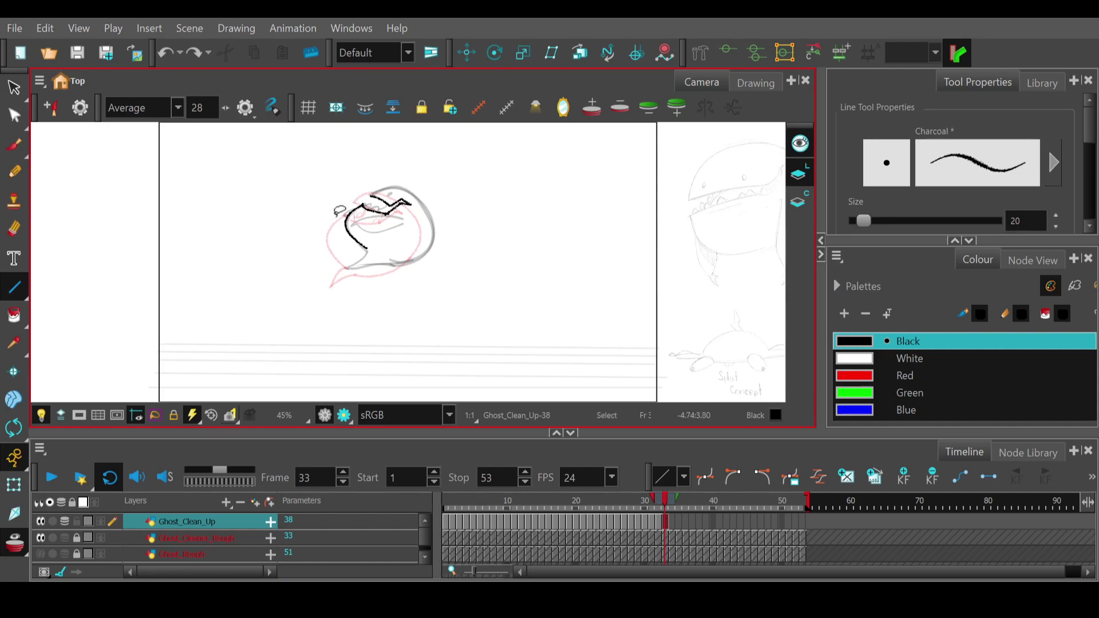
- Complete frame 33's outline with the outer body curve and tail, and draw the teeth with the Pencil
mouse_move(372, 195)
left_mouse_down()
mouse_move(421, 203)
mouse_move(394, 178)
mouse_move(424, 218)
mouse_move(418, 265)
mouse_move(451, 238)
mouse_move(408, 261)
mouse_move(344, 267)
mouse_move(383, 271)
mouse_move(345, 268)
left_mouse_up()
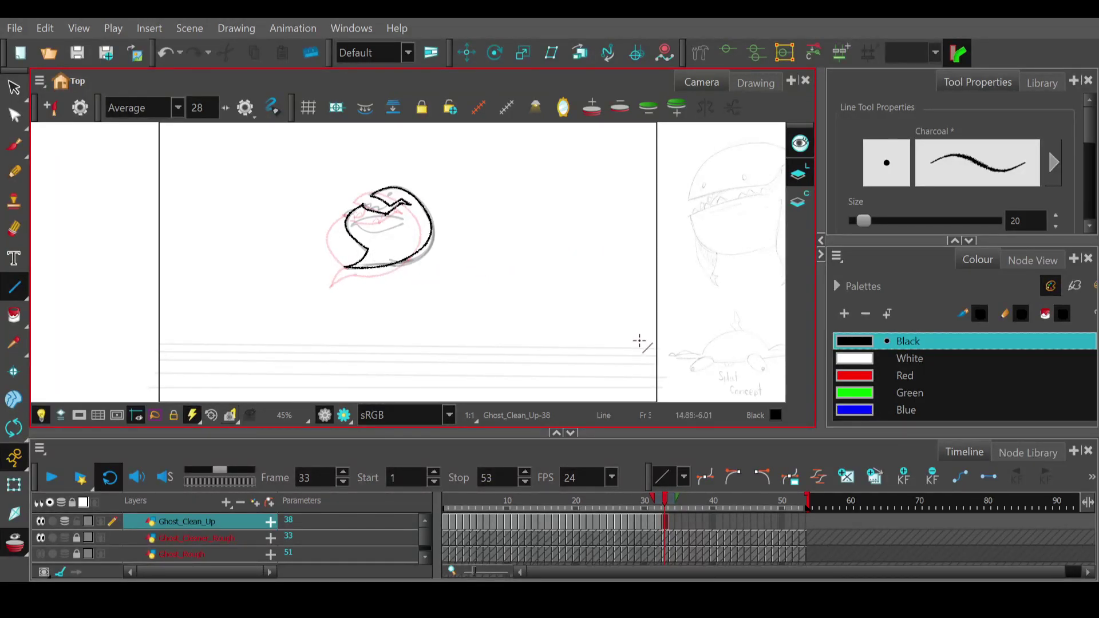
left_click_drag(664, 500, 664, 506)
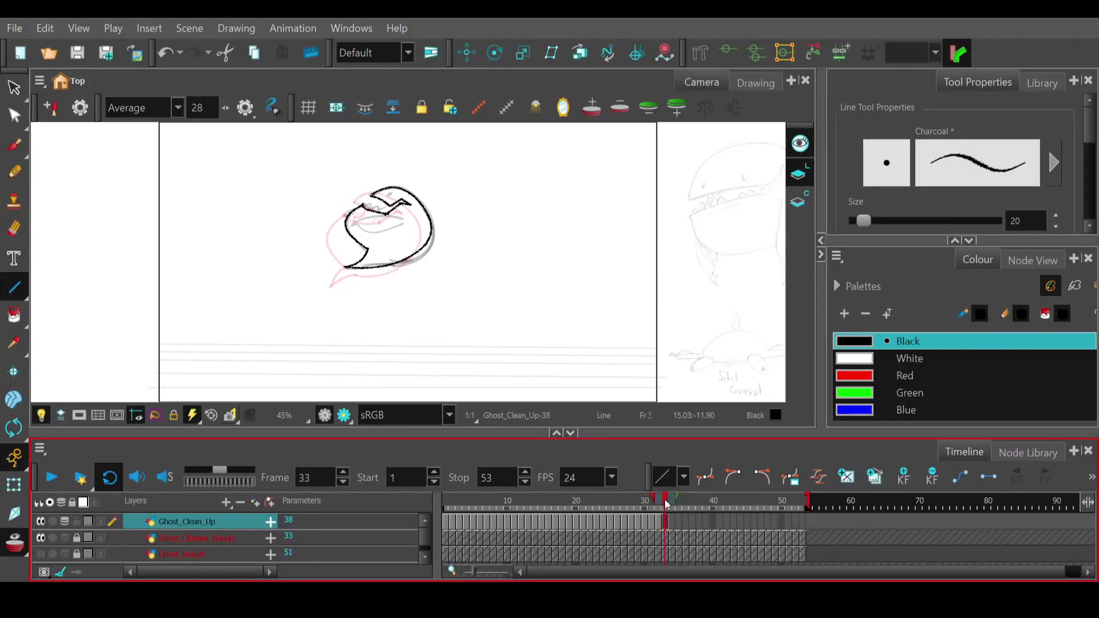
left_click_drag(376, 252, 368, 249)
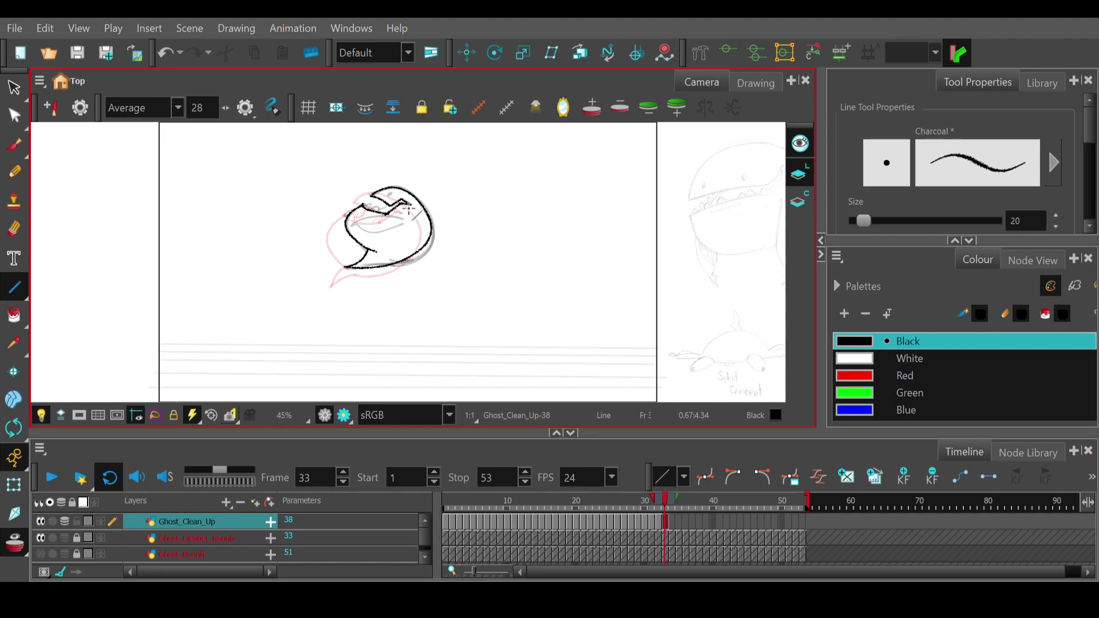
left_click(15, 172)
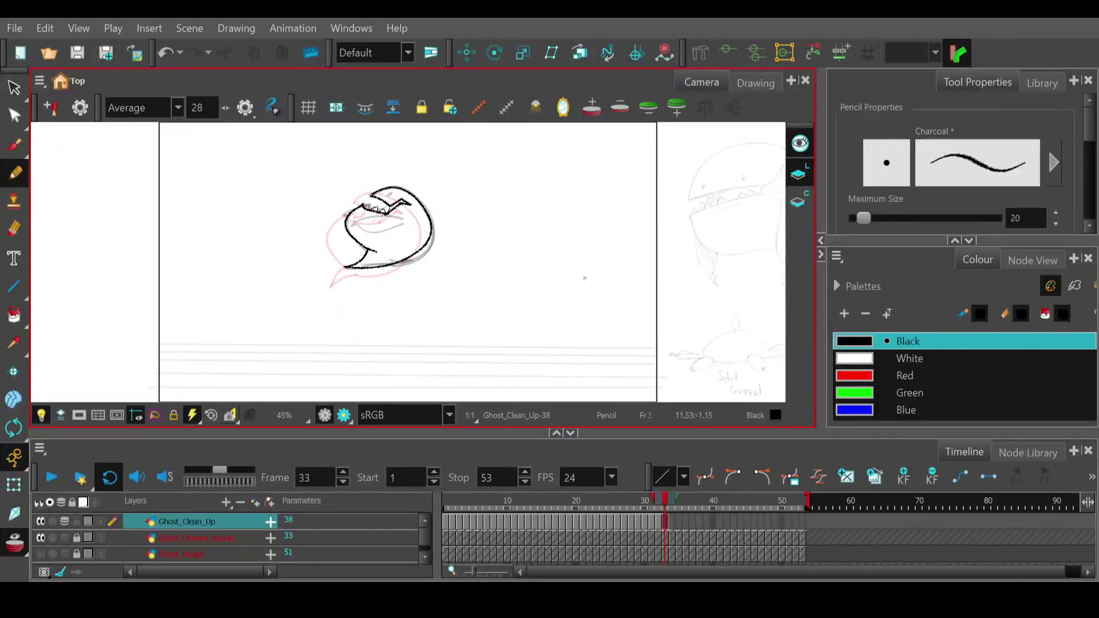
- Set the Pencil's maximum size to 50, checking the thickness with test strokes that are undone
left_click_drag(868, 221, 869, 219)
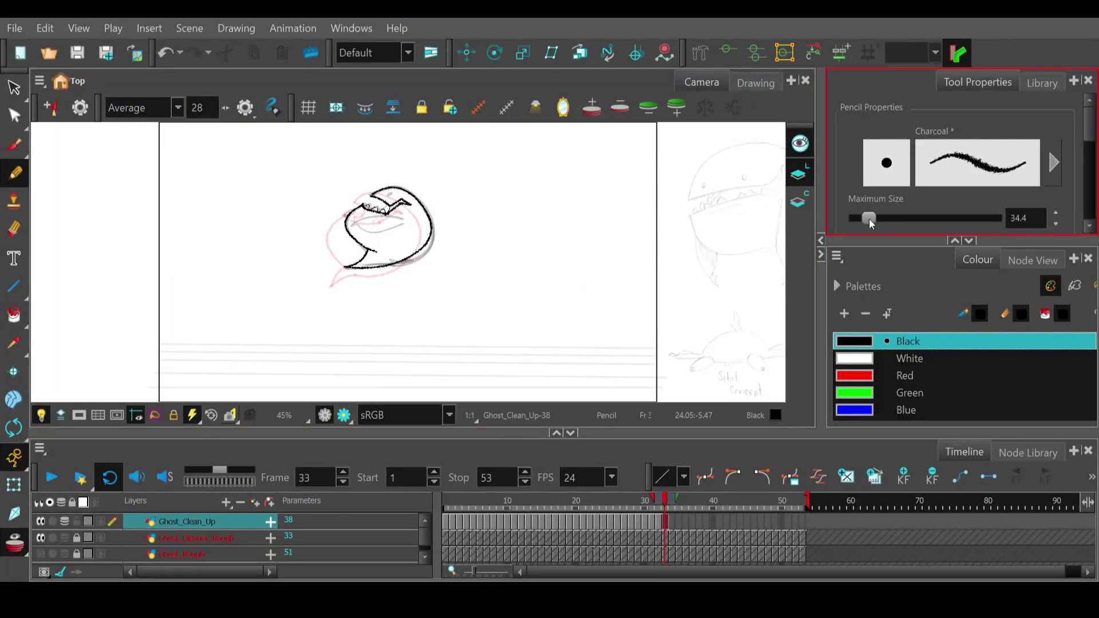
left_click_drag(434, 208, 433, 234)
key("ctrl+z")
mouse_move(869, 218)
left_mouse_down()
mouse_move(885, 217)
mouse_move(875, 218)
left_mouse_up()
left_click(1054, 223)
left_click(1055, 223)
left_click(1055, 224)
left_click(1055, 223)
left_click_drag(451, 216, 459, 264)
key("ctrl+z")
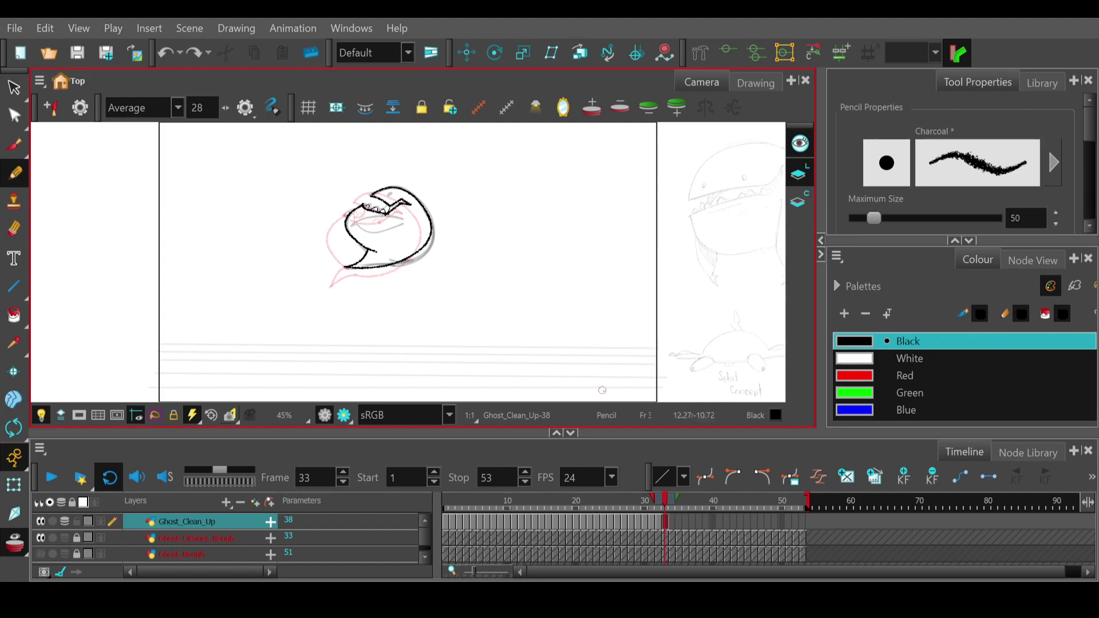
- On frame 34, draw the short front edge of the upper lip and raise the Average line smoothing to about 50
left_click(671, 501)
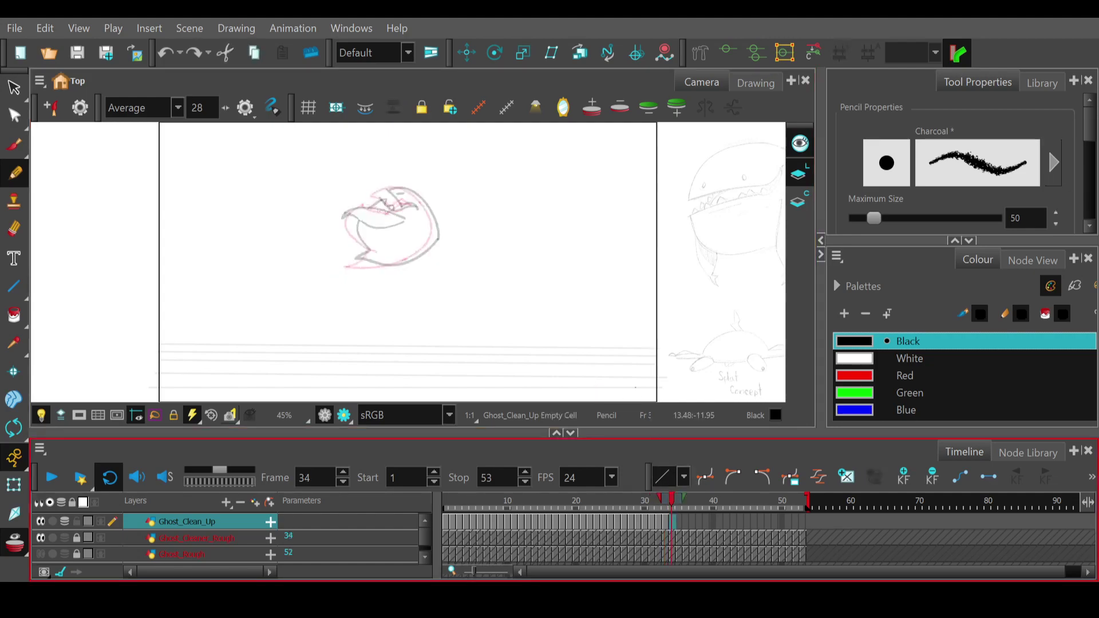
mouse_move(390, 188)
left_mouse_down()
mouse_move(399, 205)
mouse_move(402, 189)
mouse_move(438, 217)
mouse_move(439, 240)
left_mouse_up()
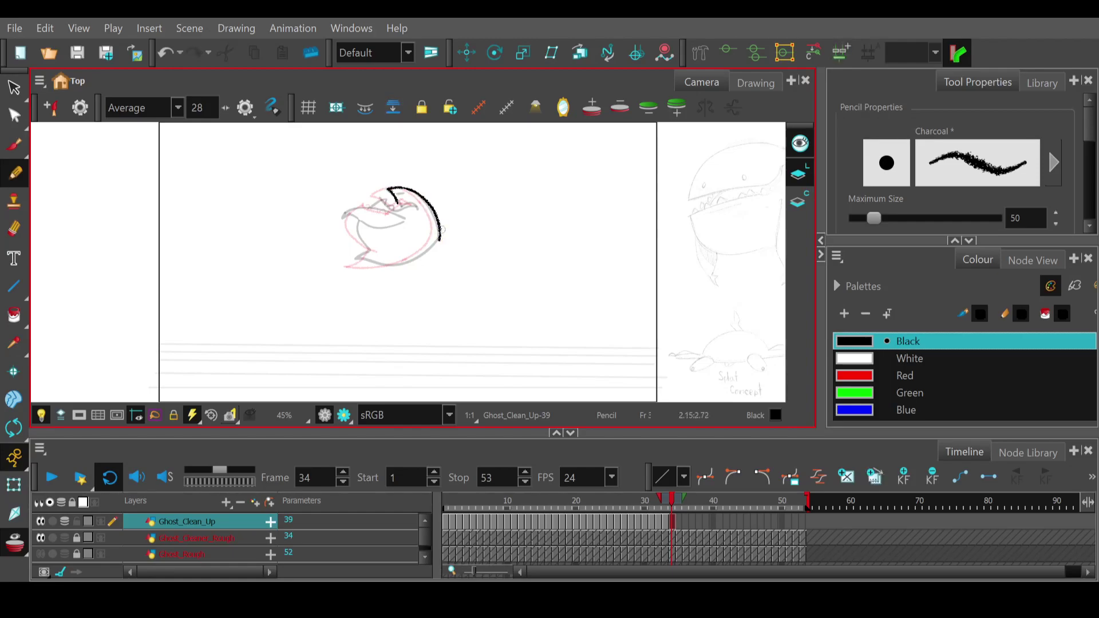
key("ctrl+z")
left_click_drag(224, 108, 293, 114)
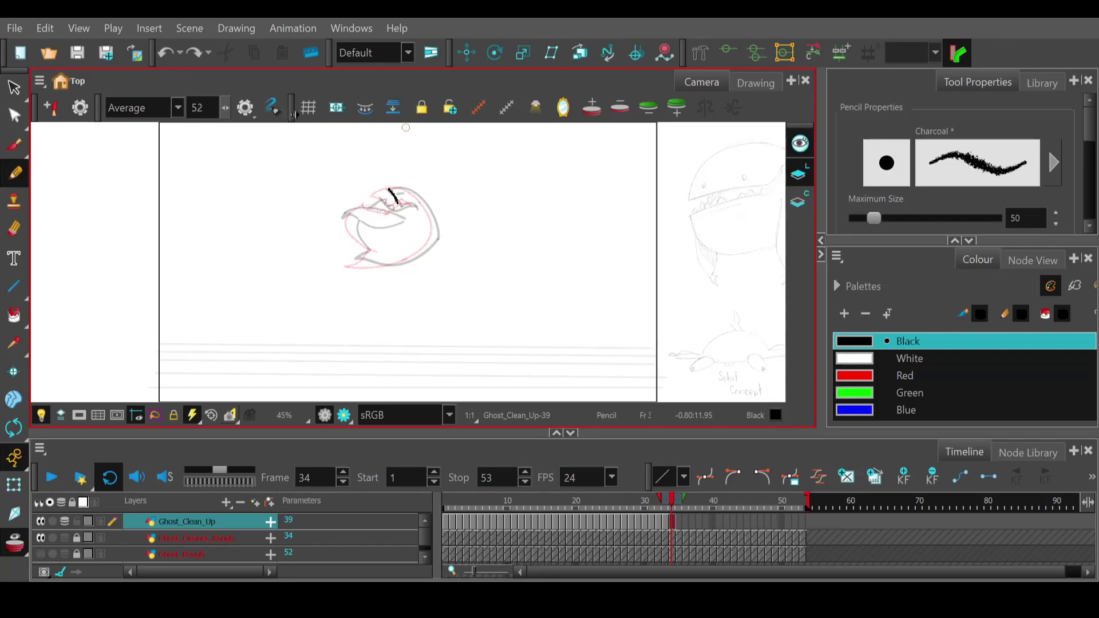
- Trace frame 34's outer body curve with the Pencil from the top of the head around to the tail tip
mouse_move(388, 190)
left_mouse_down()
mouse_move(401, 185)
mouse_move(434, 215)
mouse_move(439, 237)
left_mouse_up()
key("ctrl+z")
mouse_move(388, 189)
left_mouse_down()
mouse_move(410, 190)
mouse_move(435, 243)
left_mouse_up()
key("ctrl+z")
mouse_move(388, 188)
left_mouse_down()
mouse_move(411, 188)
mouse_move(438, 240)
mouse_move(385, 266)
mouse_move(345, 260)
left_mouse_up()
key("ctrl+z")
left_click_drag(441, 231, 382, 261)
key("ctrl+z")
key("ctrl+z")
mouse_move(438, 231)
left_mouse_down()
mouse_move(419, 256)
mouse_move(347, 260)
left_mouse_up()
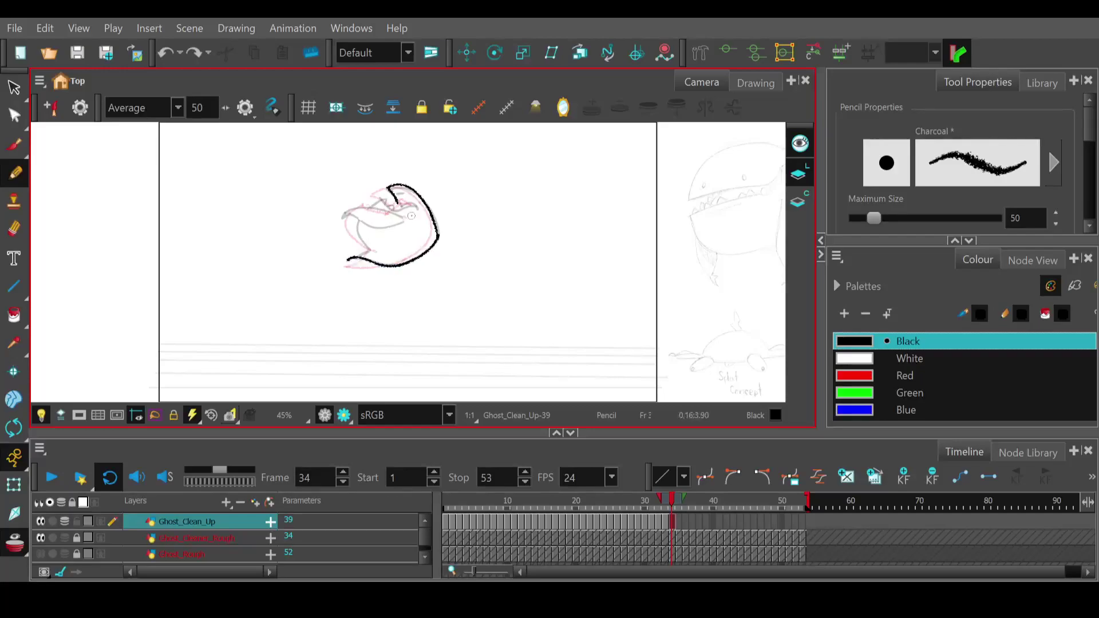
- Complete frame 34 with the mouth corner, lower lip, teeth, left side of the body and hooked tail
left_click_drag(405, 200, 410, 205)
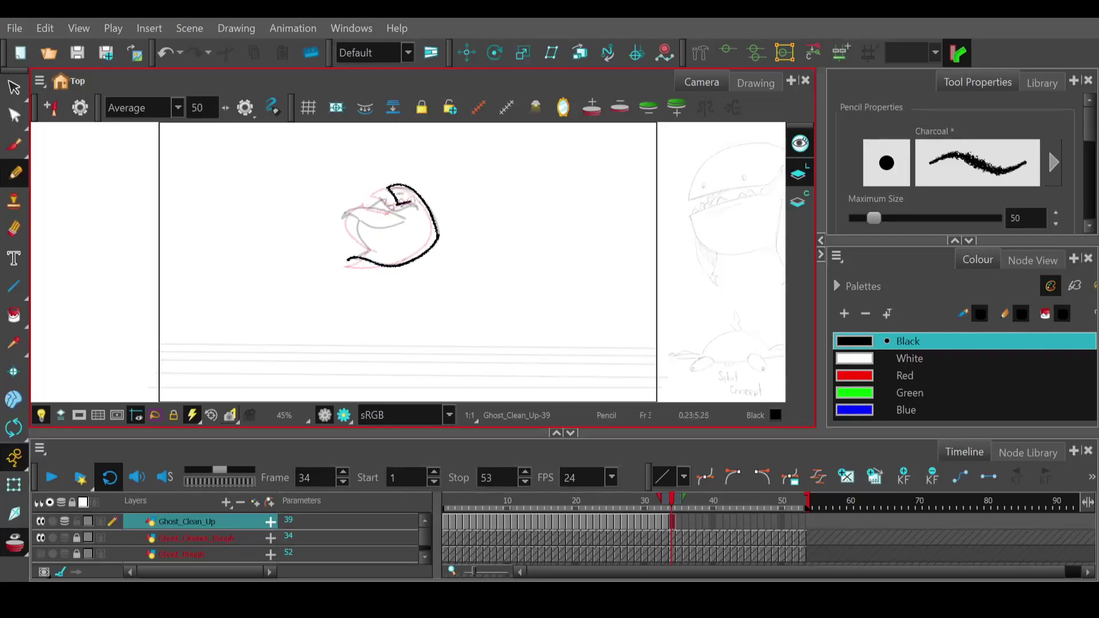
key("ctrl+z")
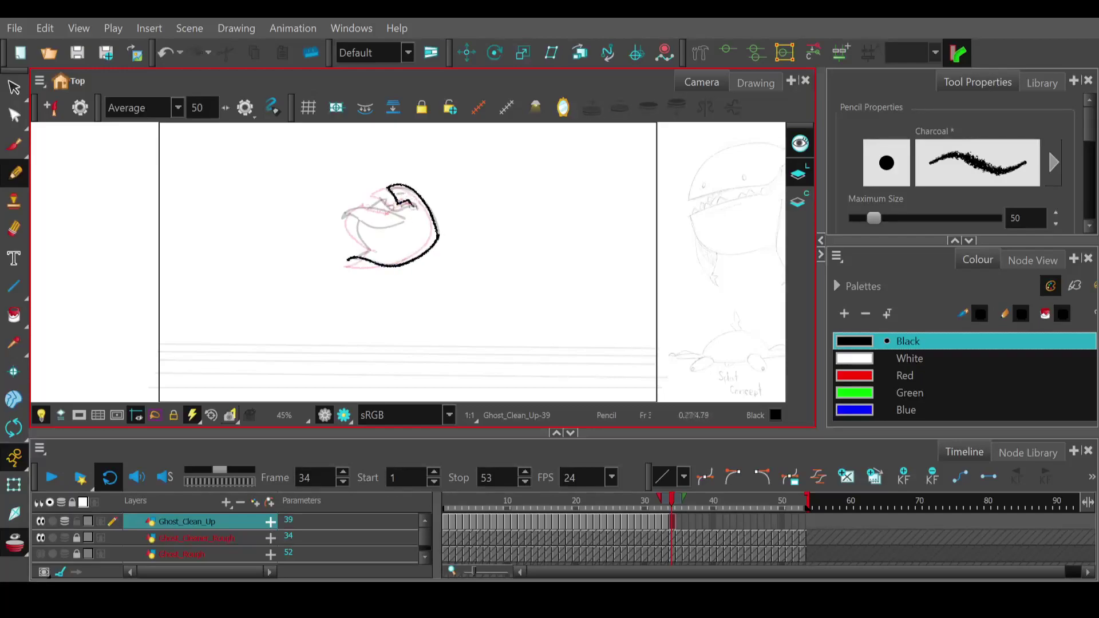
key("ctrl+shift+z")
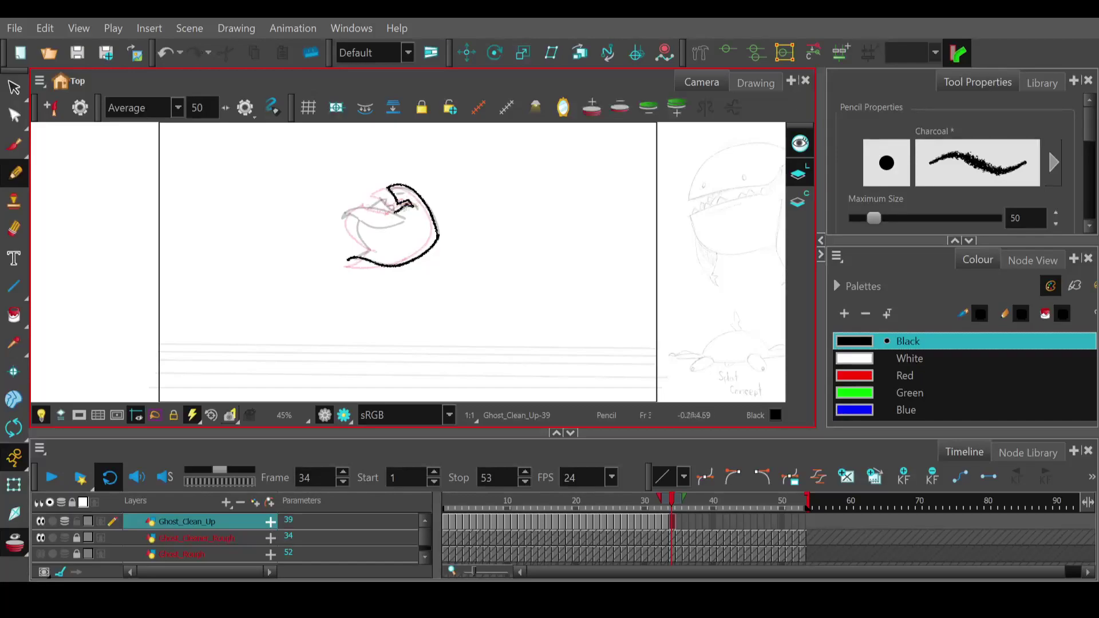
key("ctrl+z")
mouse_move(397, 213)
left_mouse_down()
mouse_move(375, 198)
mouse_move(358, 210)
mouse_move(362, 248)
left_mouse_up()
left_click_drag(346, 258, 343, 264)
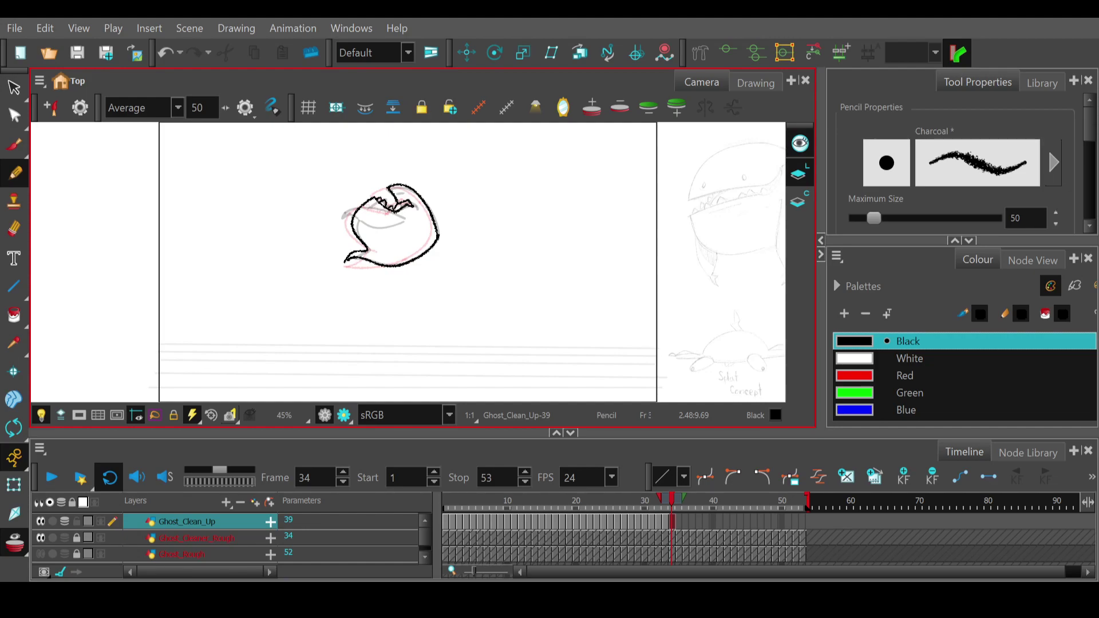
- On frame 35, try to trace the ghost's zigzag mouth, lower lip and left side with the Pencil
left_click(678, 503)
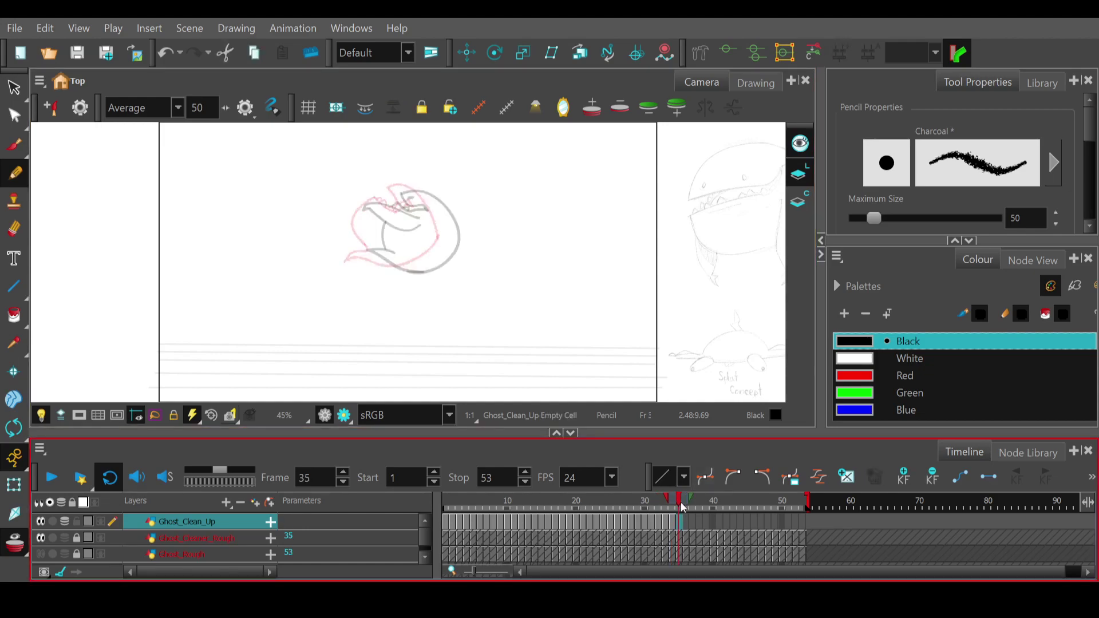
mouse_move(404, 204)
left_mouse_down()
mouse_move(403, 193)
mouse_move(440, 191)
left_mouse_up()
key("ctrl+z")
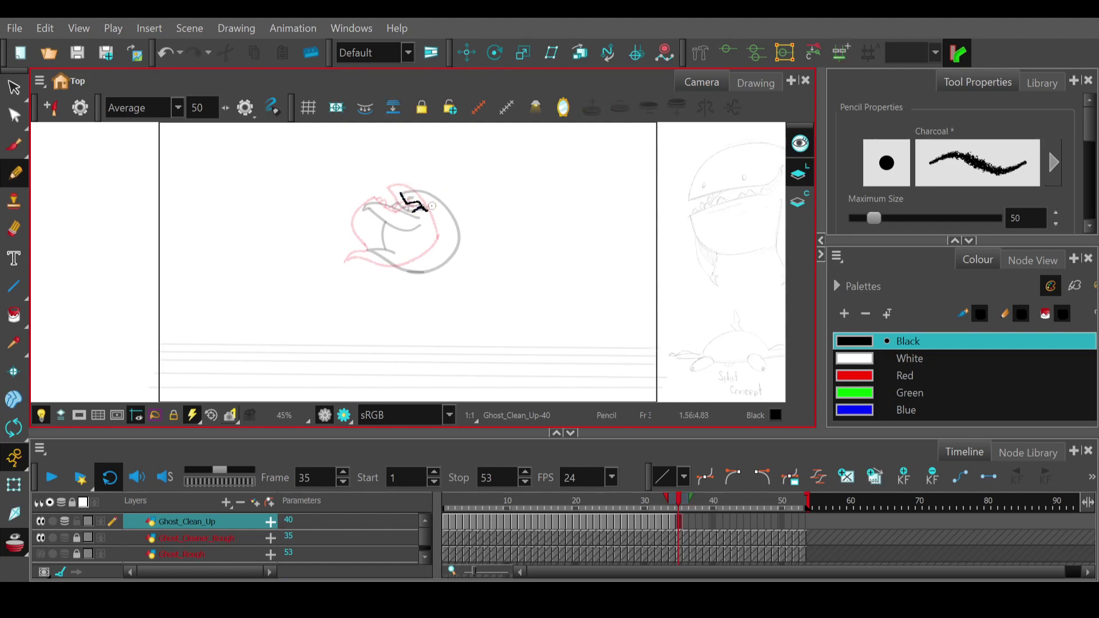
key("ctrl+z")
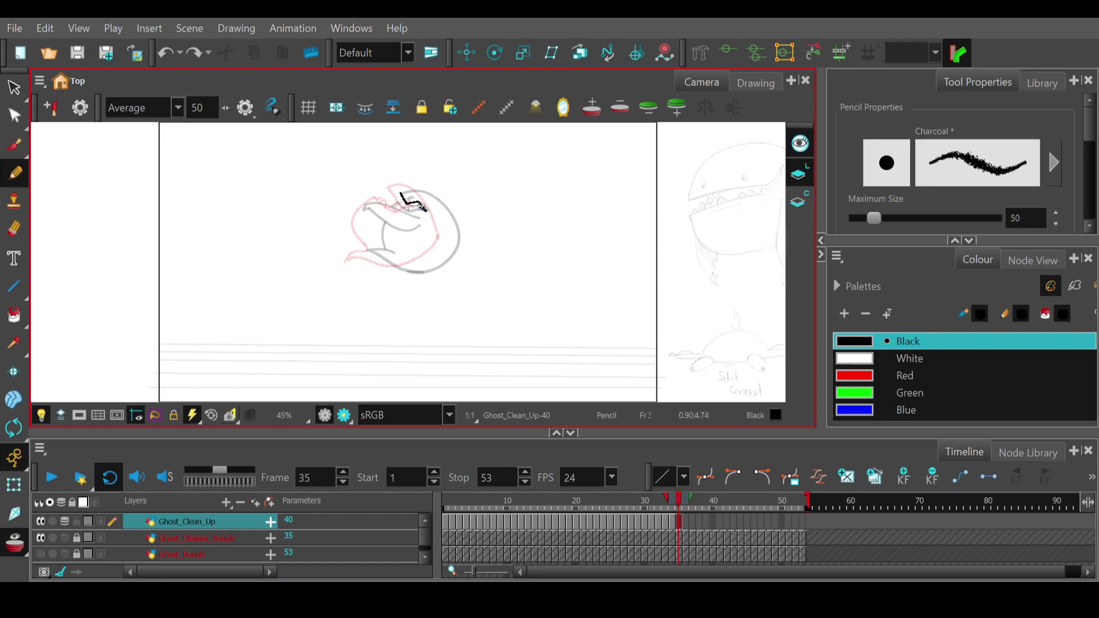
key("ctrl+shift+z")
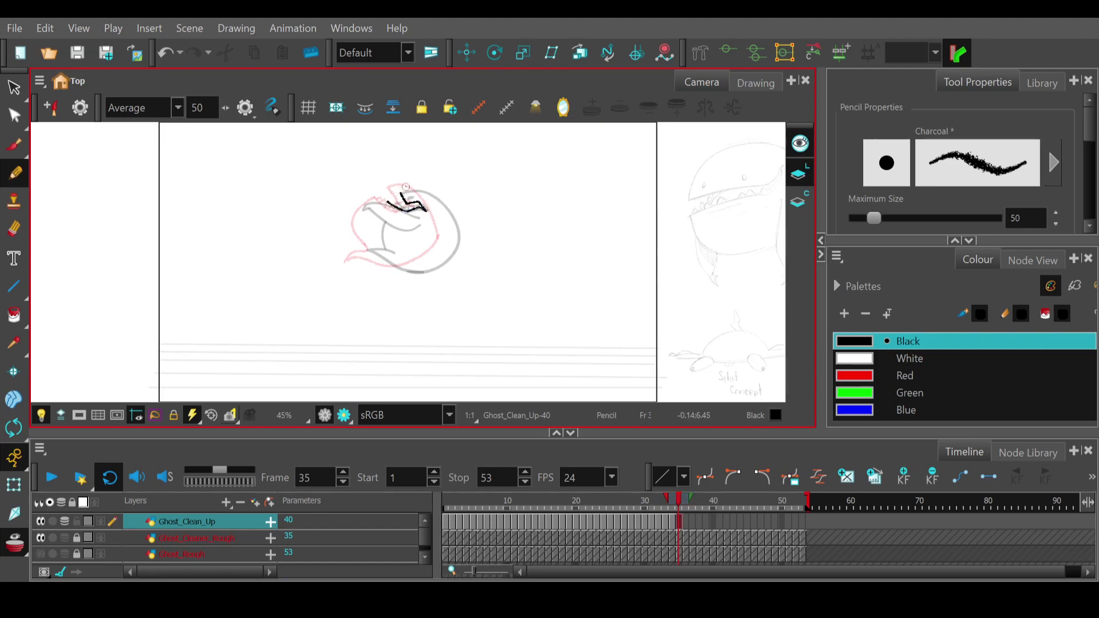
mouse_move(401, 199)
left_mouse_down()
mouse_move(379, 206)
mouse_move(382, 246)
left_mouse_up()
key("ctrl+z")
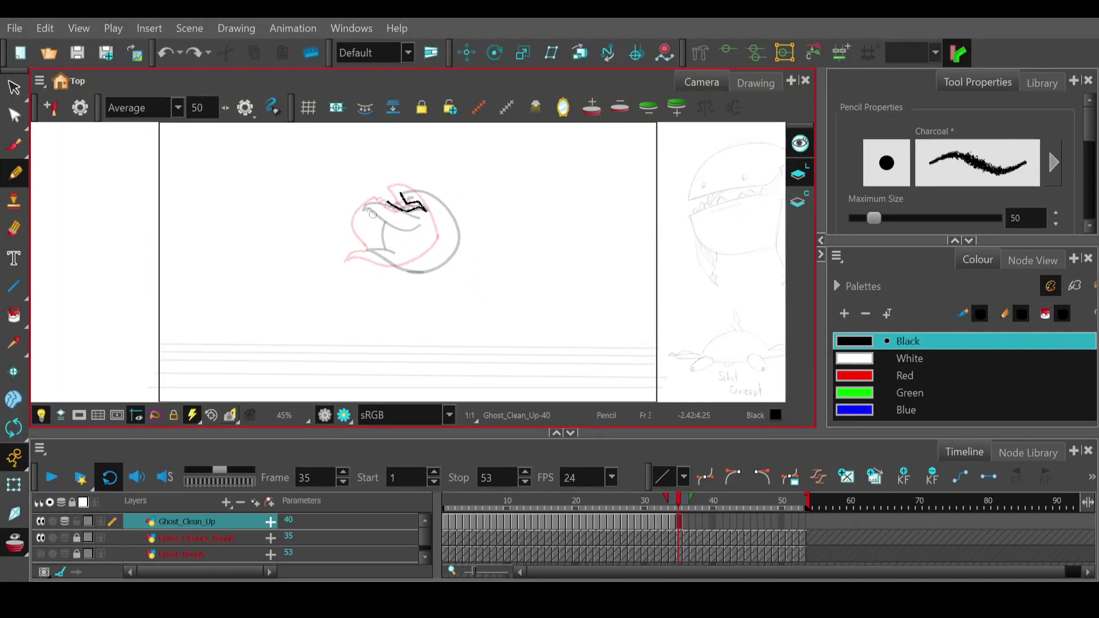
- Clear frame 35's mouth lines and retrace the mouth and the curved left side of the body
left_click(14, 428)
left_click_drag(346, 272, 386, 287)
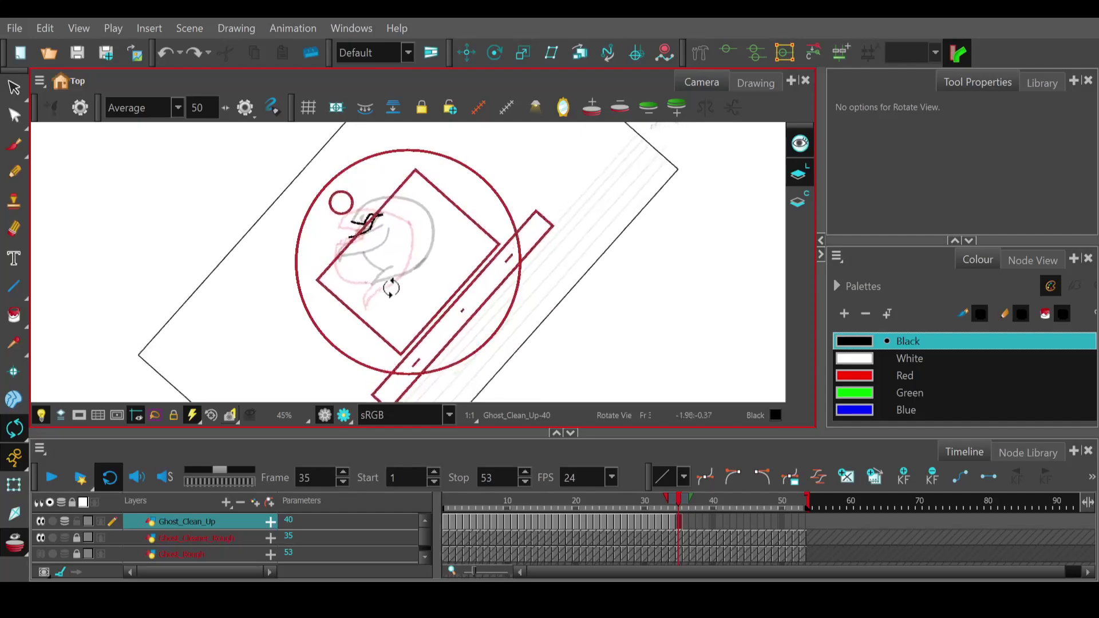
left_click(19, 171)
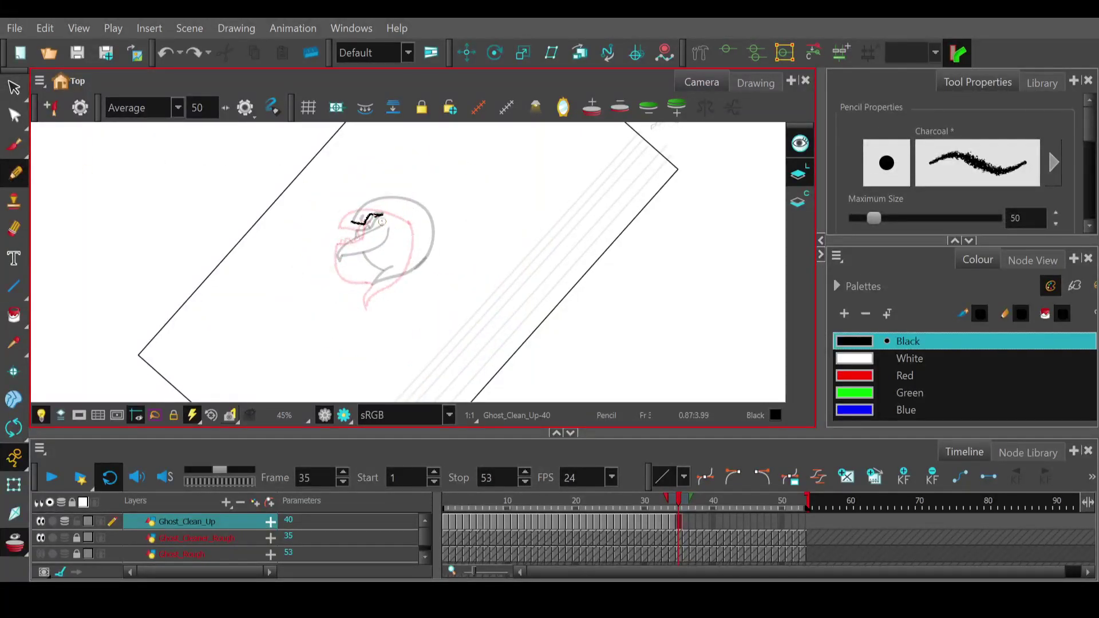
key("ctrl+z")
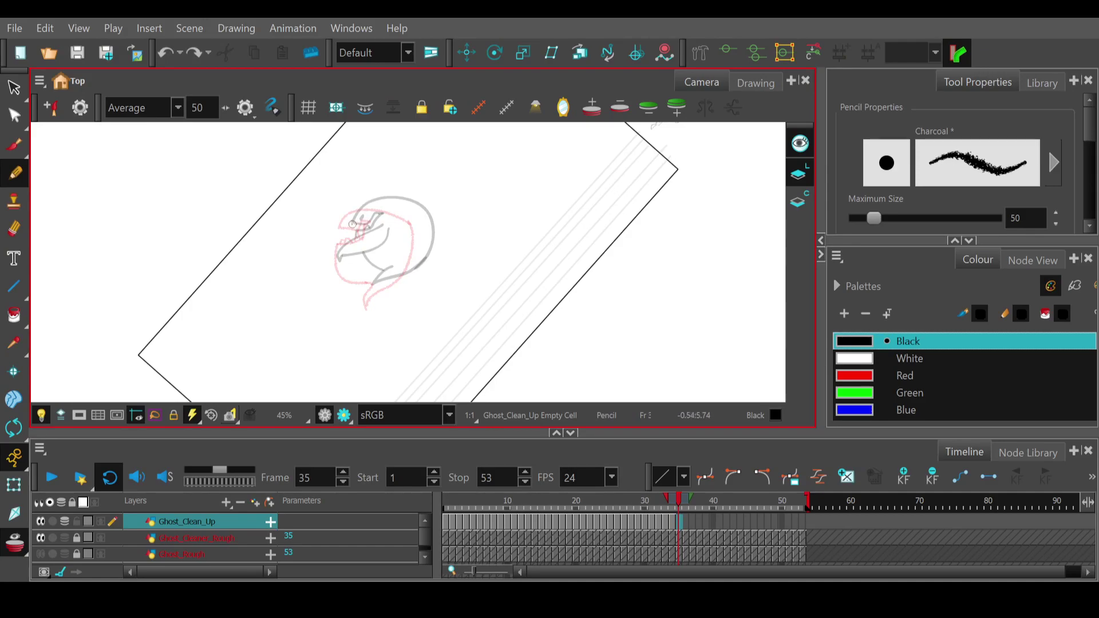
mouse_move(365, 225)
left_mouse_down()
mouse_move(380, 209)
mouse_move(372, 232)
mouse_move(354, 236)
mouse_move(375, 220)
mouse_move(352, 239)
mouse_move(355, 261)
mouse_move(378, 270)
mouse_move(352, 246)
mouse_move(356, 272)
mouse_move(378, 274)
left_mouse_up()
key("ctrl+z")
key("ctrl+z")
key("ctrl+z")
key("ctrl+z")
left_click_drag(353, 237, 382, 274)
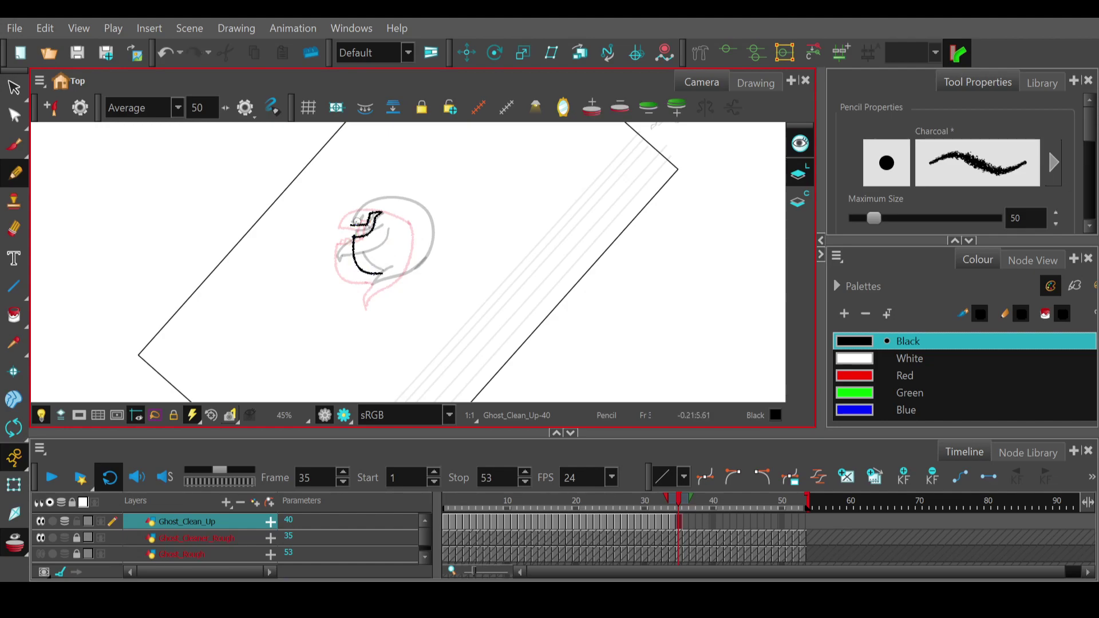
- Retrace frame 35's outer body curve with the Pencil from the mouth over the head and around to the tail tip
key("ctrl+z")
left_click_drag(395, 204, 424, 207)
key("ctrl+z")
mouse_move(351, 224)
left_mouse_down()
mouse_move(397, 200)
mouse_move(432, 211)
left_mouse_up()
key("ctrl+z")
mouse_move(351, 224)
left_mouse_down()
mouse_move(357, 210)
mouse_move(431, 211)
left_mouse_up()
key("ctrl+z")
mouse_move(351, 224)
left_mouse_down()
mouse_move(362, 207)
mouse_move(407, 201)
mouse_move(426, 213)
mouse_move(430, 238)
mouse_move(410, 270)
mouse_move(376, 285)
mouse_move(381, 273)
left_mouse_up()
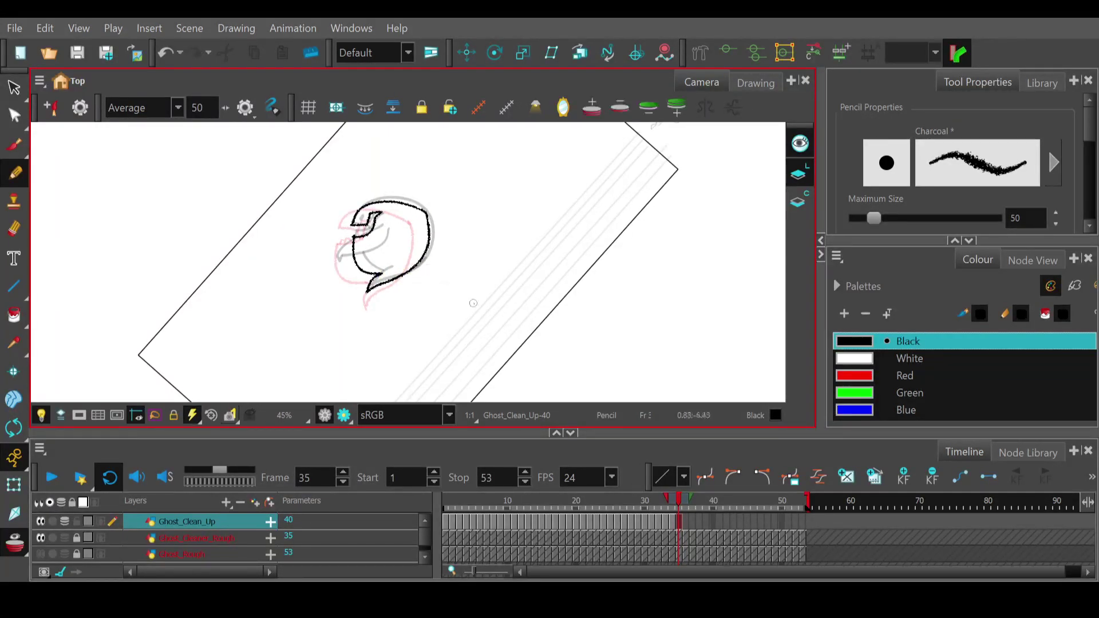
- Add the teeth inside frame 35's mouth and compare the drawing with frame 34
left_click_drag(371, 226, 360, 235)
mouse_move(680, 510)
left_mouse_down()
mouse_move(692, 510)
mouse_move(659, 509)
mouse_move(686, 510)
mouse_move(673, 509)
left_mouse_up()
left_click(371, 282)
key("alt+s")
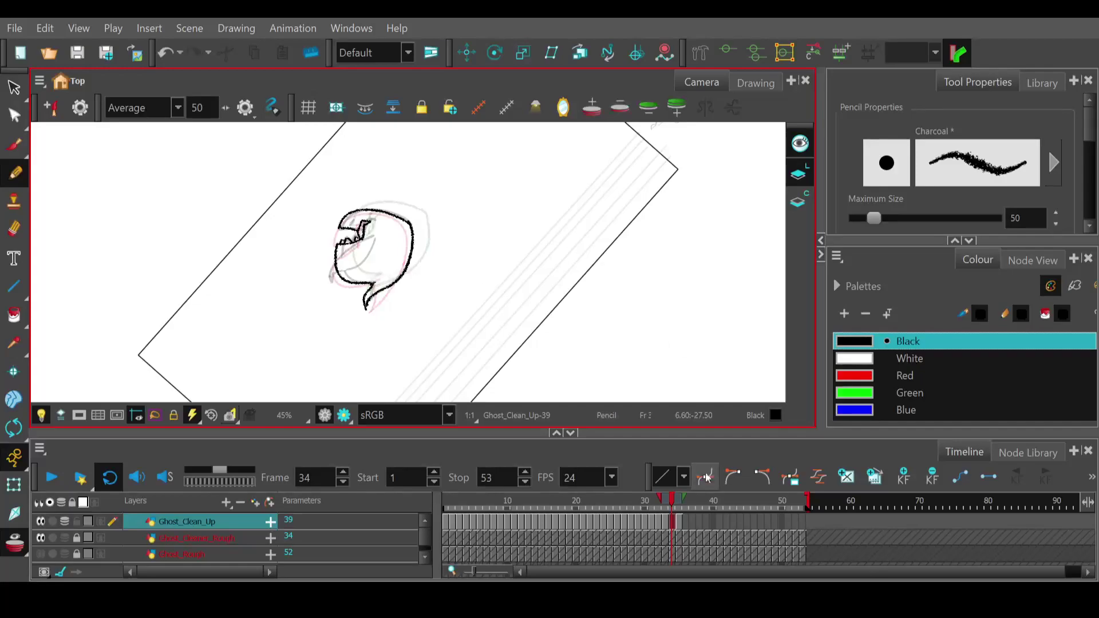
left_click_drag(674, 506, 679, 506)
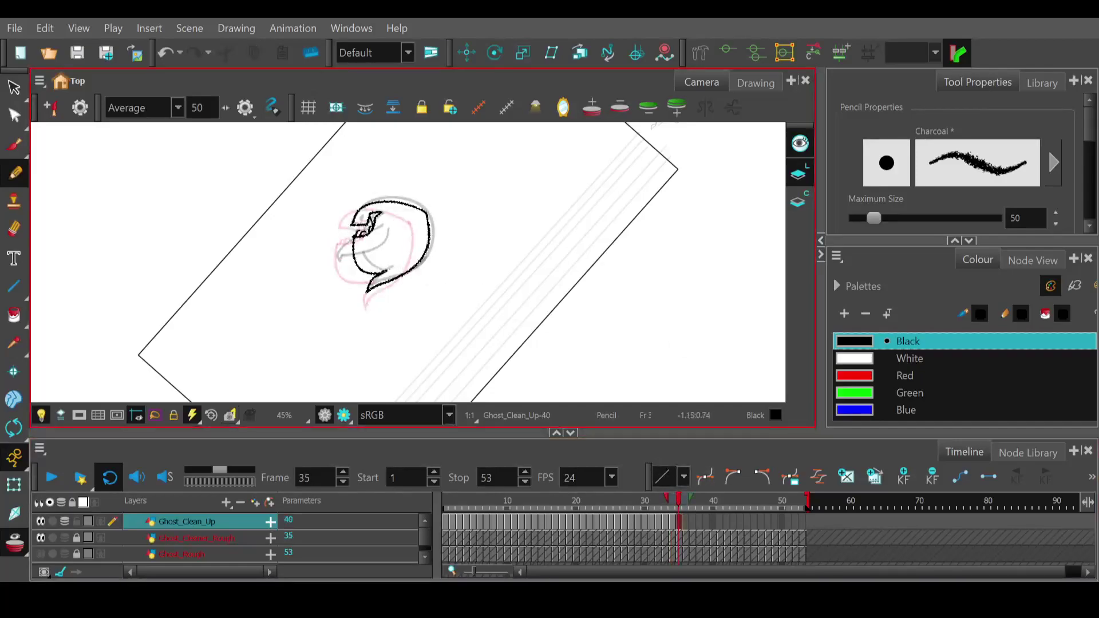
- On frame 36, trace the ghost's zigzag mouth and curved left side of the body with the Pencil
left_click(686, 505)
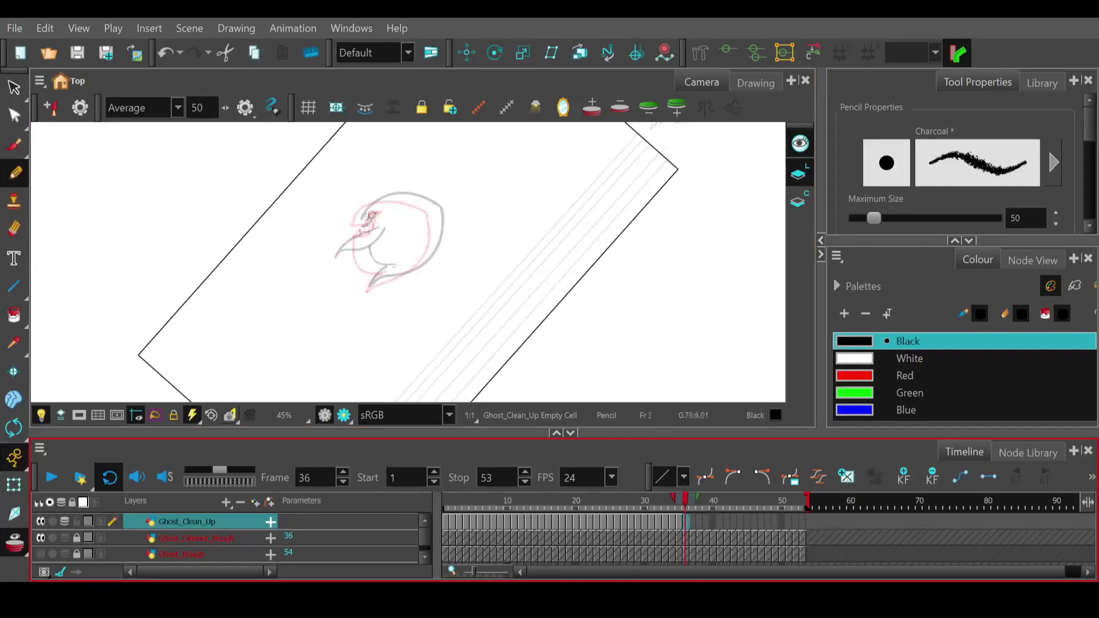
mouse_move(361, 219)
left_mouse_down()
mouse_move(377, 213)
mouse_move(359, 247)
mouse_move(394, 265)
left_mouse_up()
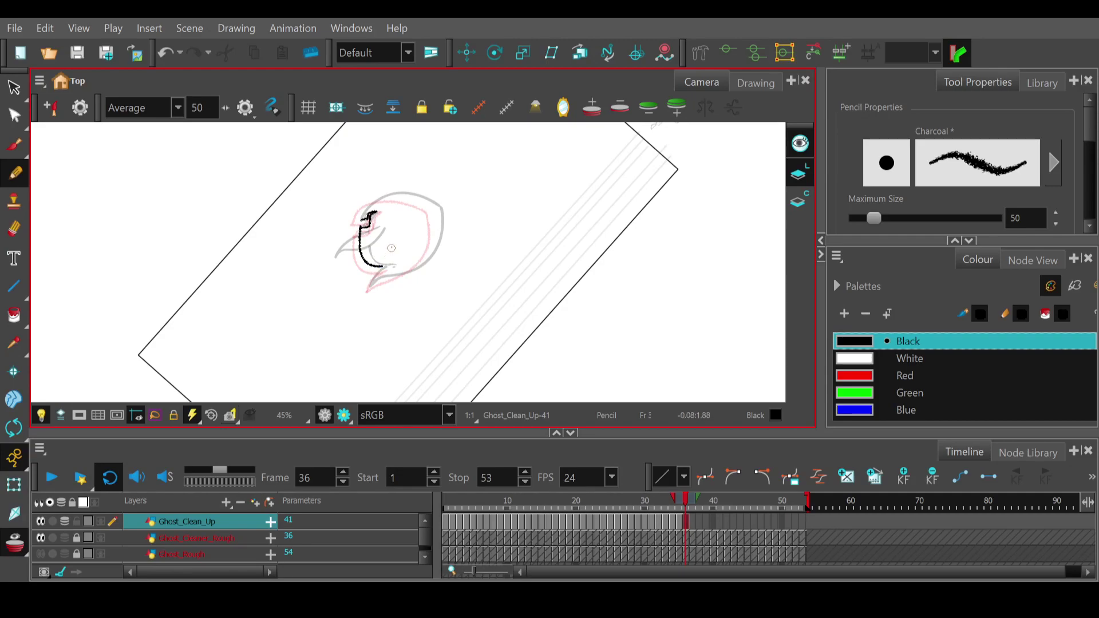
mouse_move(361, 220)
left_mouse_down()
mouse_move(388, 194)
mouse_move(424, 196)
mouse_move(435, 216)
mouse_move(417, 263)
mouse_move(400, 271)
left_mouse_up()
key("ctrl+z")
- Trace frame 36's head and outer body curve around to the pointed tail
mouse_move(422, 197)
left_mouse_down()
mouse_move(440, 226)
mouse_move(433, 253)
mouse_move(371, 286)
left_mouse_up()
key("ctrl+z")
mouse_move(437, 201)
left_mouse_down()
mouse_move(439, 230)
mouse_move(428, 256)
mouse_move(366, 286)
mouse_move(389, 263)
left_mouse_up()
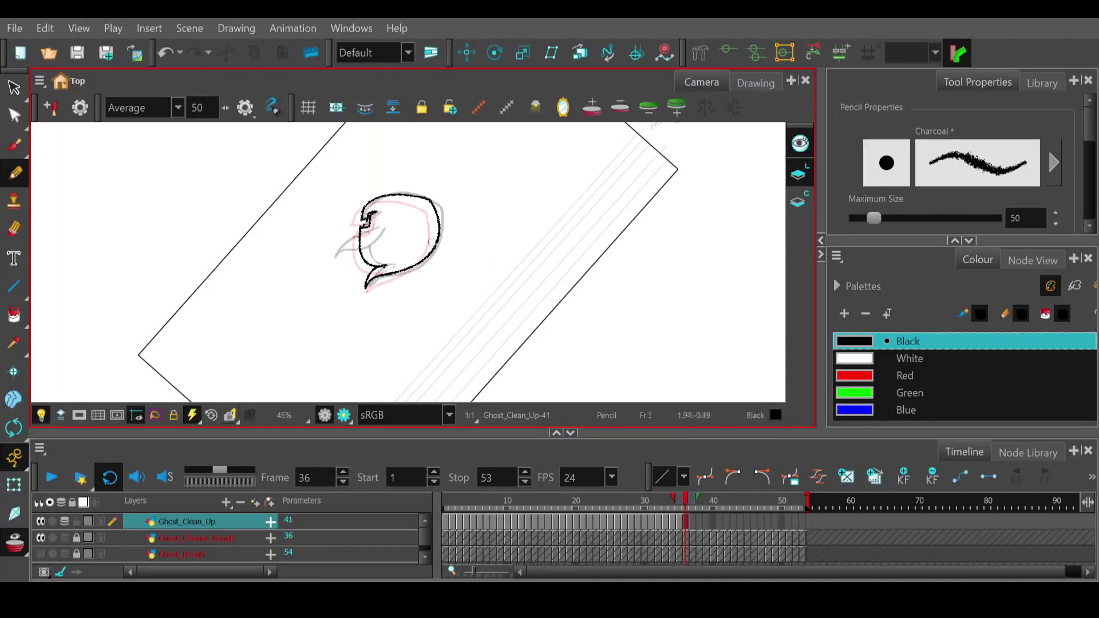
key("ctrl+z")
key("ctrl+shift+z")
- Return to frame 33 and touch up the head outline above the mouth using the Eraser
left_click(678, 505)
mouse_move(678, 507)
left_mouse_down()
mouse_move(643, 507)
mouse_move(681, 509)
mouse_move(671, 509)
left_mouse_up()
left_click_drag(673, 504, 666, 506)
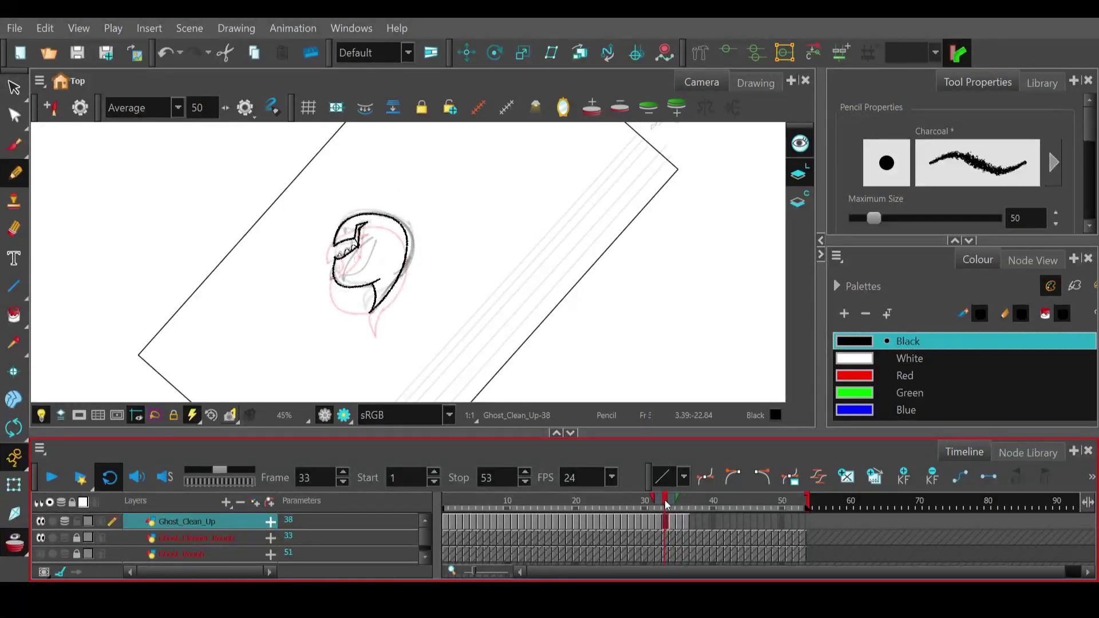
left_click(343, 227)
key("e")
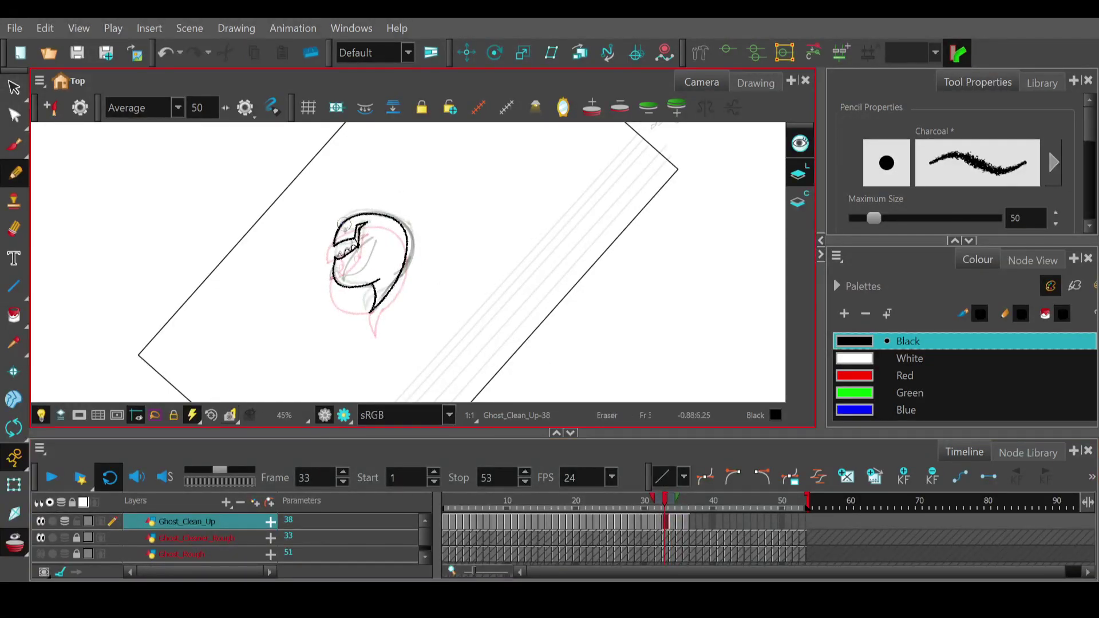
left_click_drag(334, 240, 348, 218)
key("ctrl+z")
left_click_drag(347, 221, 362, 214)
- On frame 37, trace the ghost's small mouth and the top of the head with the Pencil
left_click_drag(665, 503, 692, 503)
left_click_drag(384, 209, 392, 211)
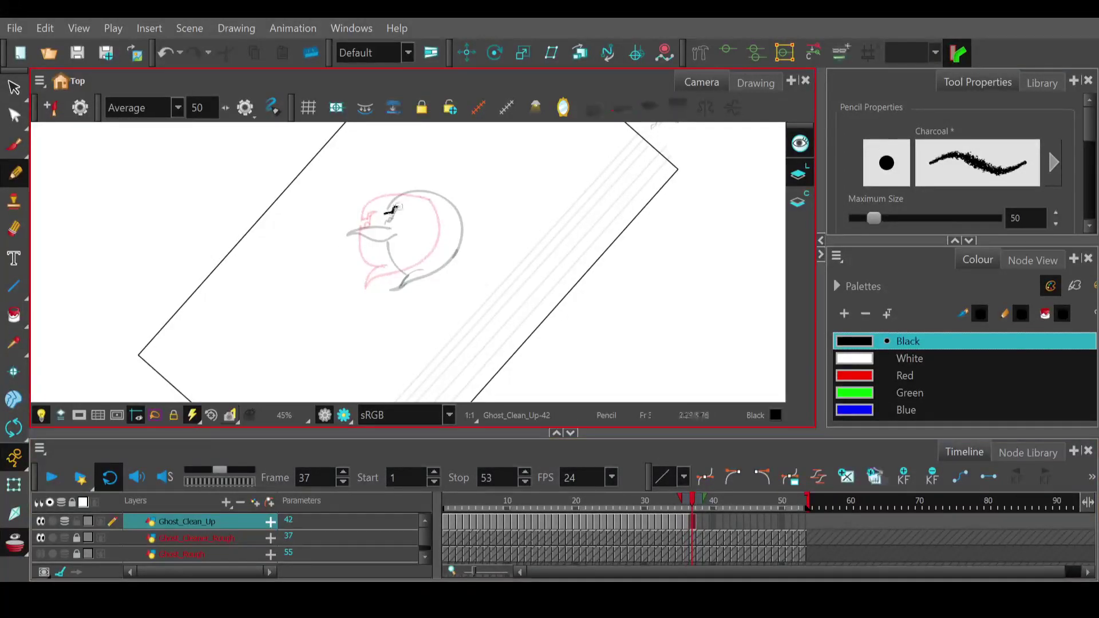
mouse_move(384, 213)
left_mouse_down()
mouse_move(406, 193)
mouse_move(386, 204)
mouse_move(448, 197)
mouse_move(461, 222)
mouse_move(456, 254)
mouse_move(394, 284)
left_mouse_up()
key("ctrl+z")
key("ctrl+z")
- Trace frame 37's outer body curve from the back of the head to the tail, and close the left side
mouse_move(455, 200)
left_mouse_down()
mouse_move(458, 240)
mouse_move(423, 281)
mouse_move(394, 285)
left_mouse_up()
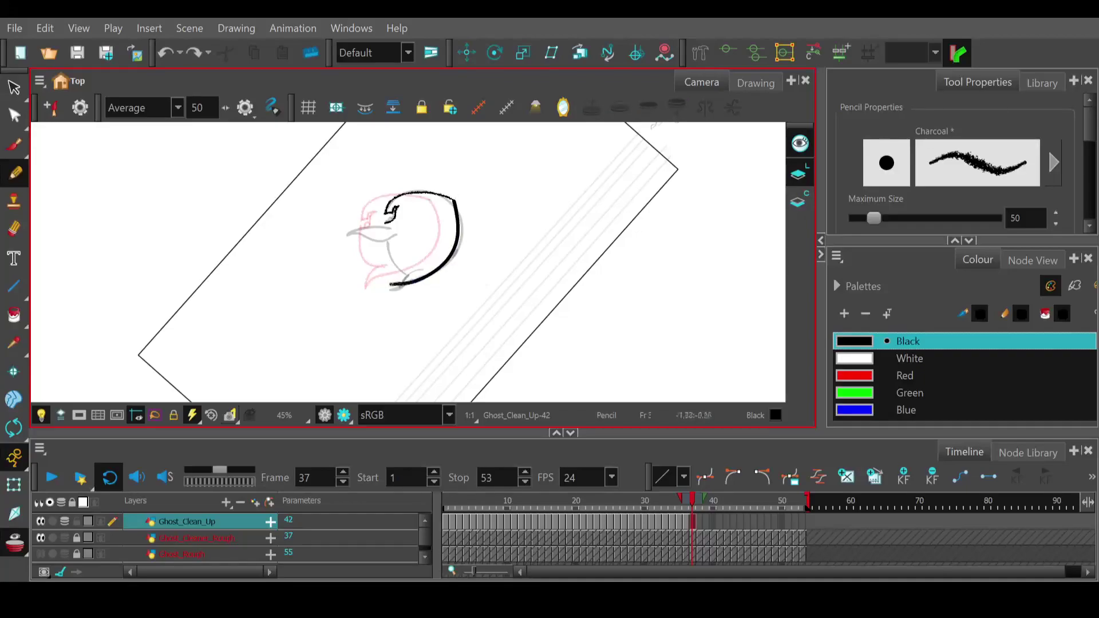
key("ctrl+z")
mouse_move(453, 199)
left_mouse_down()
mouse_move(455, 253)
mouse_move(384, 288)
mouse_move(405, 277)
mouse_move(385, 216)
left_mouse_up()
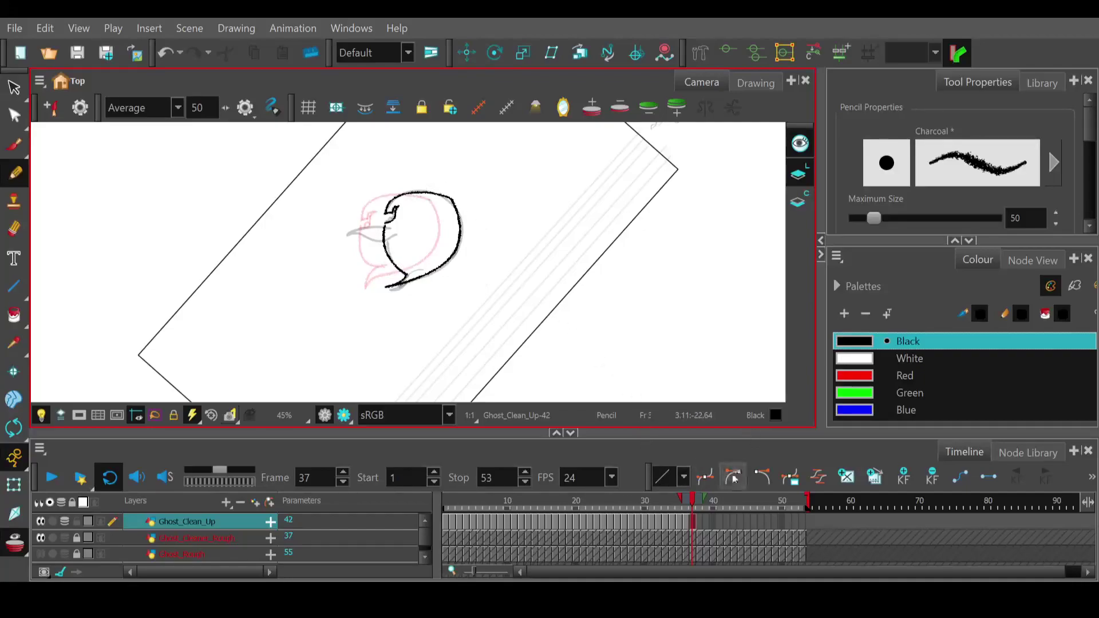
mouse_move(691, 507)
left_mouse_down()
mouse_move(683, 508)
mouse_move(692, 509)
left_mouse_up()
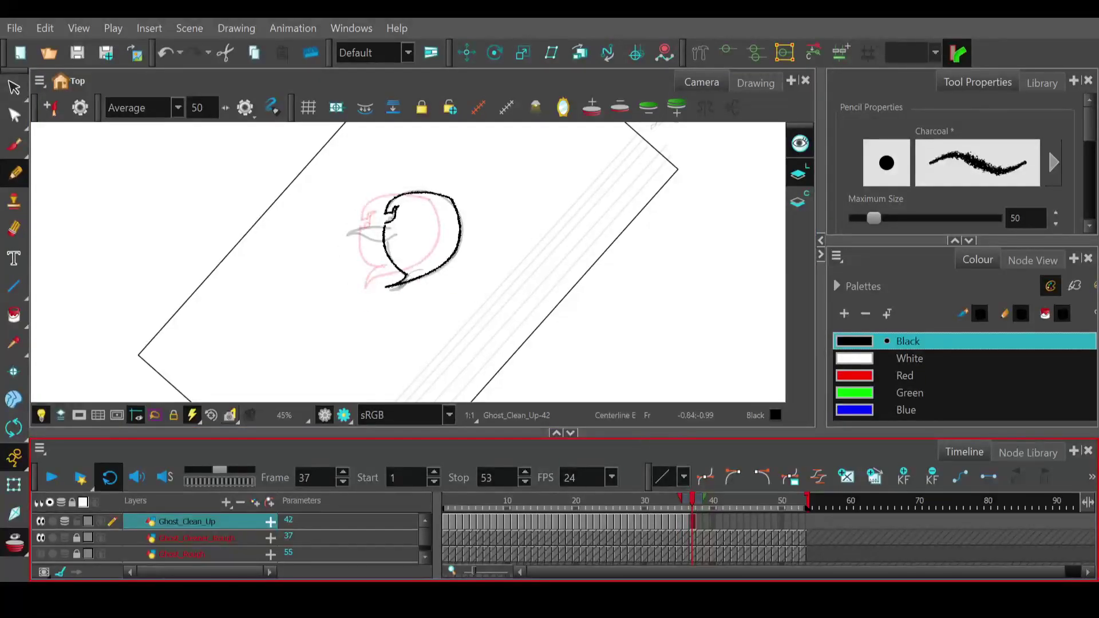
- Undo frame 37's tail strokes and redraw the tail with a sharper tip joined to the body curve
key("e")
mouse_move(405, 277)
left_mouse_down()
mouse_move(383, 288)
mouse_move(422, 279)
mouse_move(384, 287)
mouse_move(406, 275)
left_mouse_up()
key("ctrl+z")
key("ctrl+z")
key("ctrl+z")
key("ctrl+z")
key("ctrl+z")
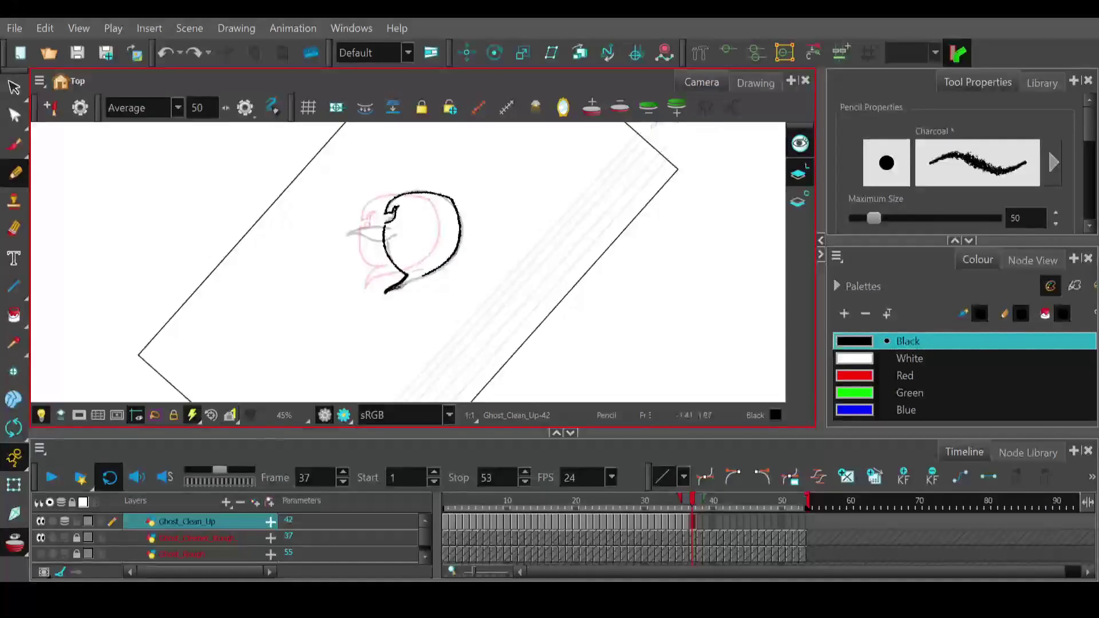
left_click_drag(415, 281, 427, 275)
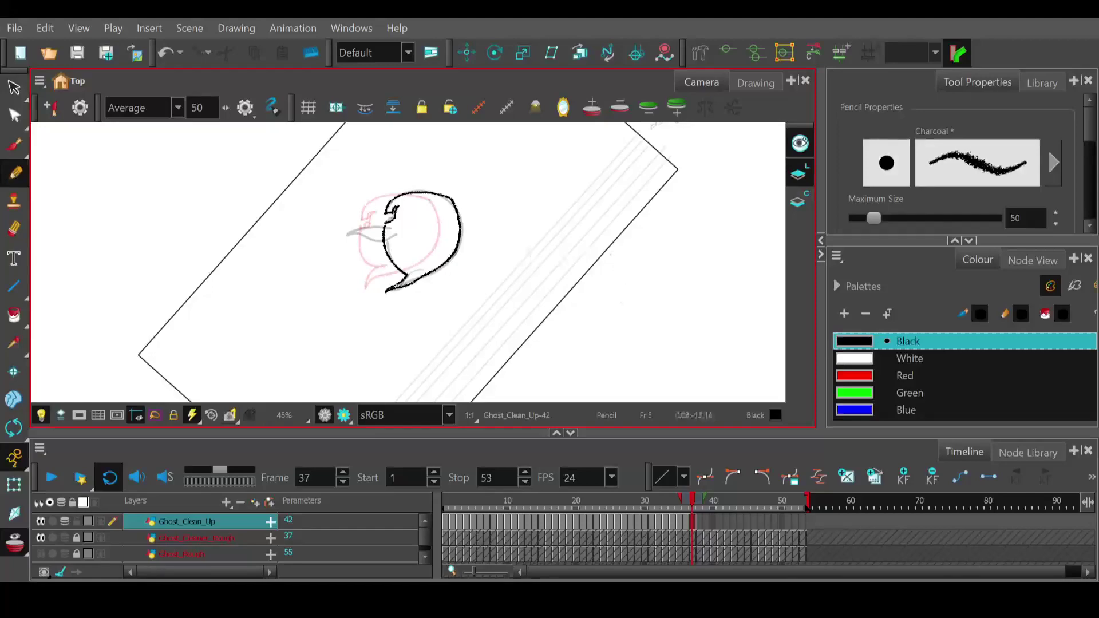
- On frame 38, rotate the canvas and trace the ghost's mouth, head, body outline and tail, then compare with frame 37
left_click(698, 507)
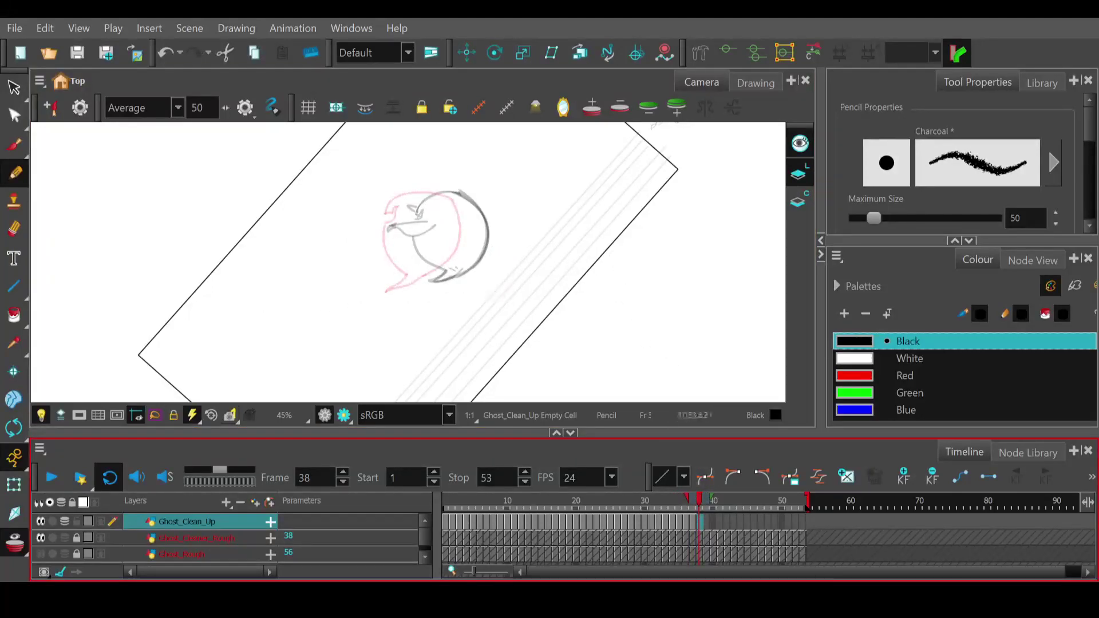
left_click(14, 429)
left_click_drag(380, 297, 416, 295)
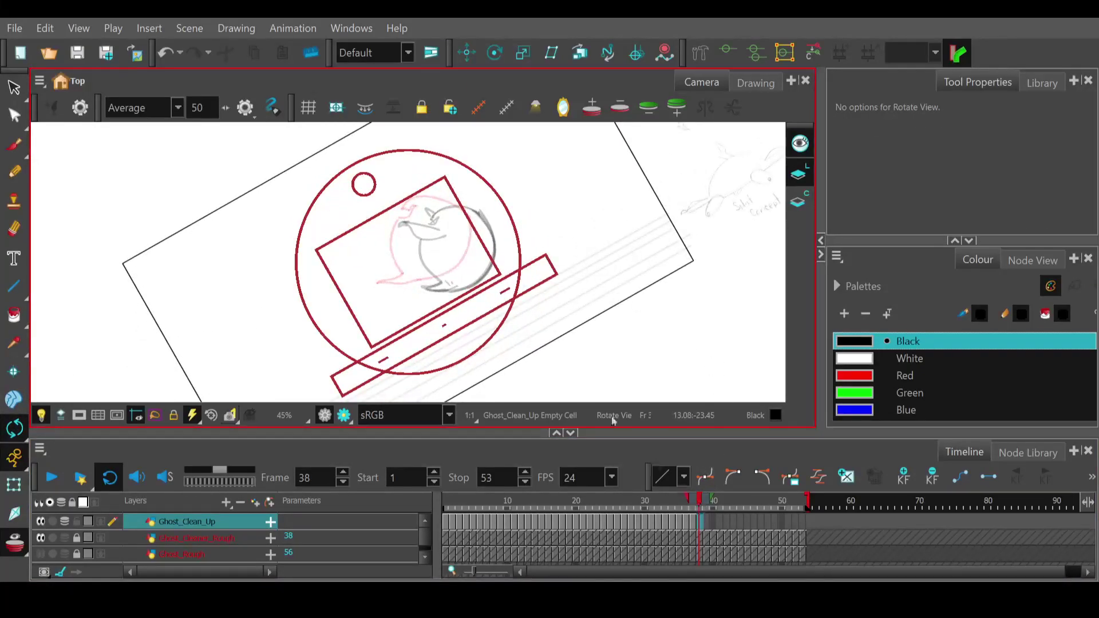
left_click(15, 172)
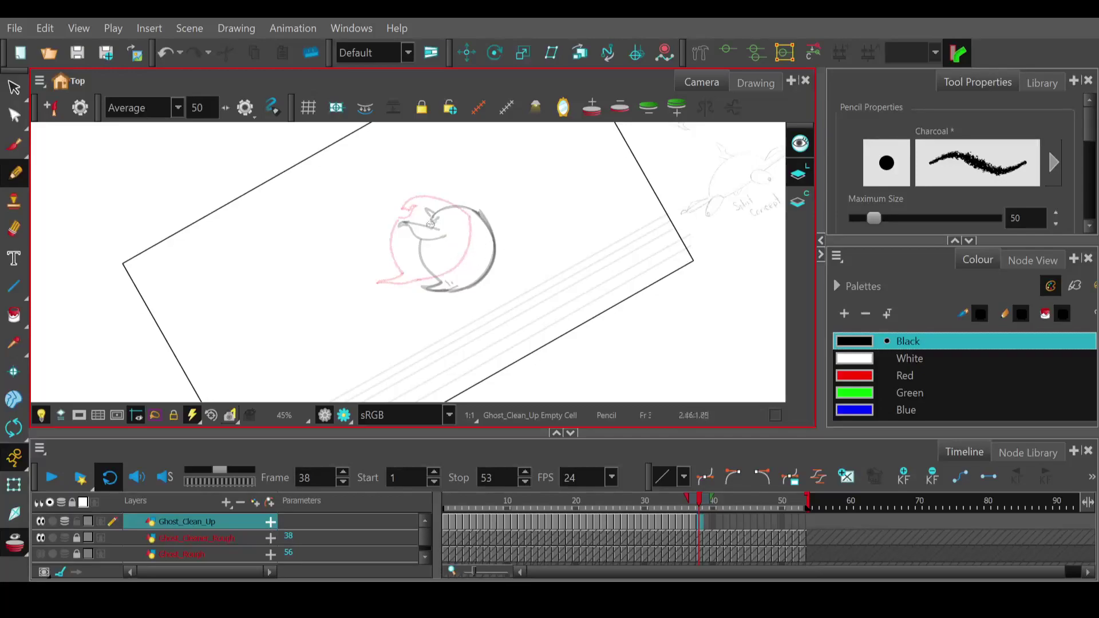
left_click(434, 221)
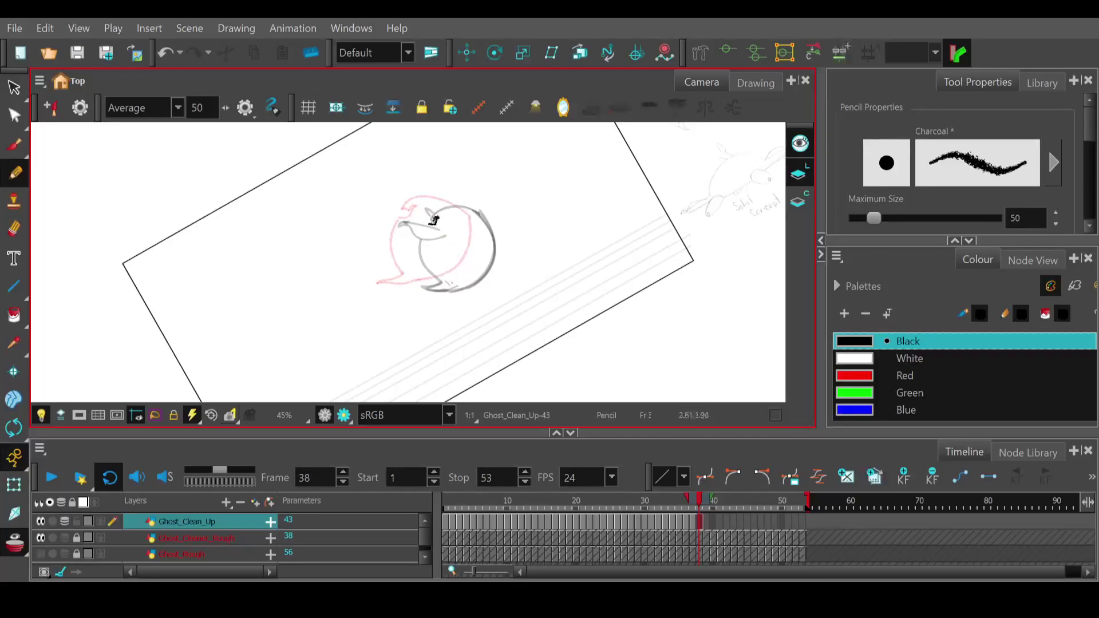
mouse_move(433, 220)
left_mouse_down()
mouse_move(441, 205)
mouse_move(433, 219)
mouse_move(455, 205)
mouse_move(480, 213)
mouse_move(434, 215)
mouse_move(488, 217)
mouse_move(482, 282)
mouse_move(416, 294)
left_mouse_up()
key("ctrl+z")
key("ctrl+z")
key("ctrl+z")
mouse_move(485, 217)
left_mouse_down()
mouse_move(495, 263)
mouse_move(475, 286)
mouse_move(422, 288)
mouse_move(444, 277)
mouse_move(421, 249)
mouse_move(433, 221)
mouse_move(457, 210)
mouse_move(434, 221)
mouse_move(419, 251)
mouse_move(441, 284)
left_mouse_up()
key("ctrl+z")
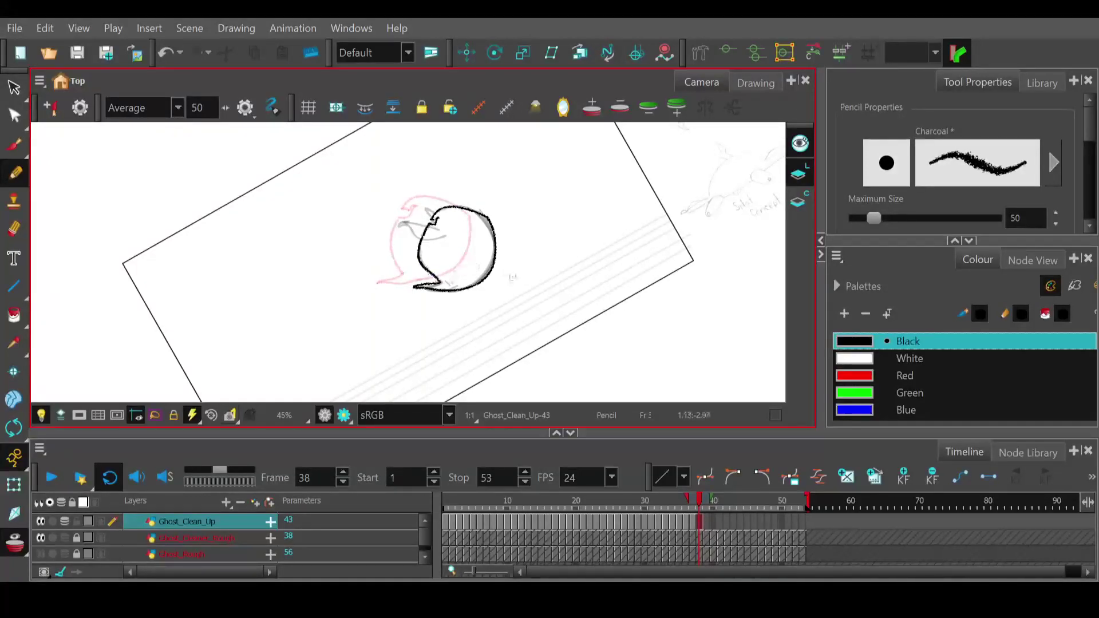
left_click(698, 503)
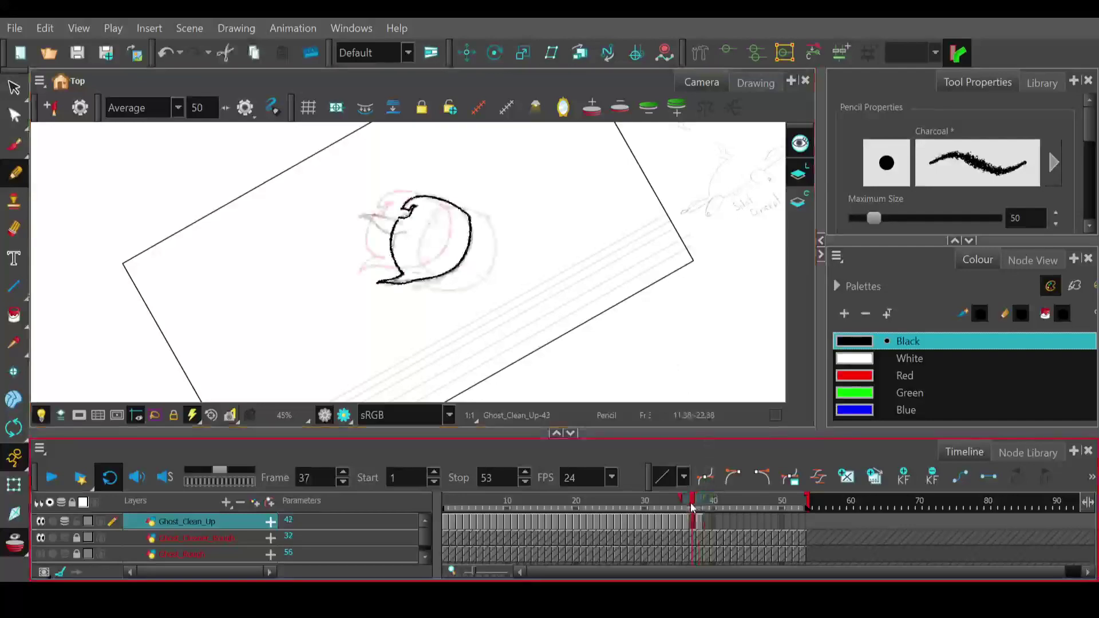
- On frame 39, trace the ghost's small mouth with the Pencil, undoing the unwanted strokes
mouse_move(698, 502)
left_mouse_down()
mouse_move(653, 507)
mouse_move(705, 506)
left_mouse_up()
left_click_drag(465, 242, 473, 238)
key("ctrl+z")
key("ctrl+z")
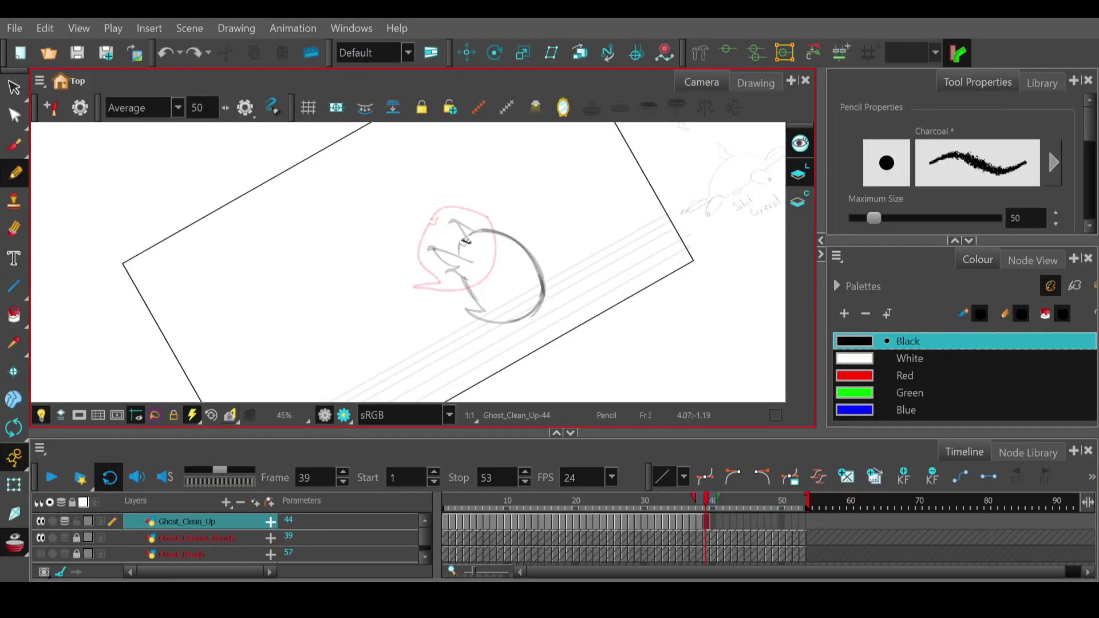
key("ctrl+z")
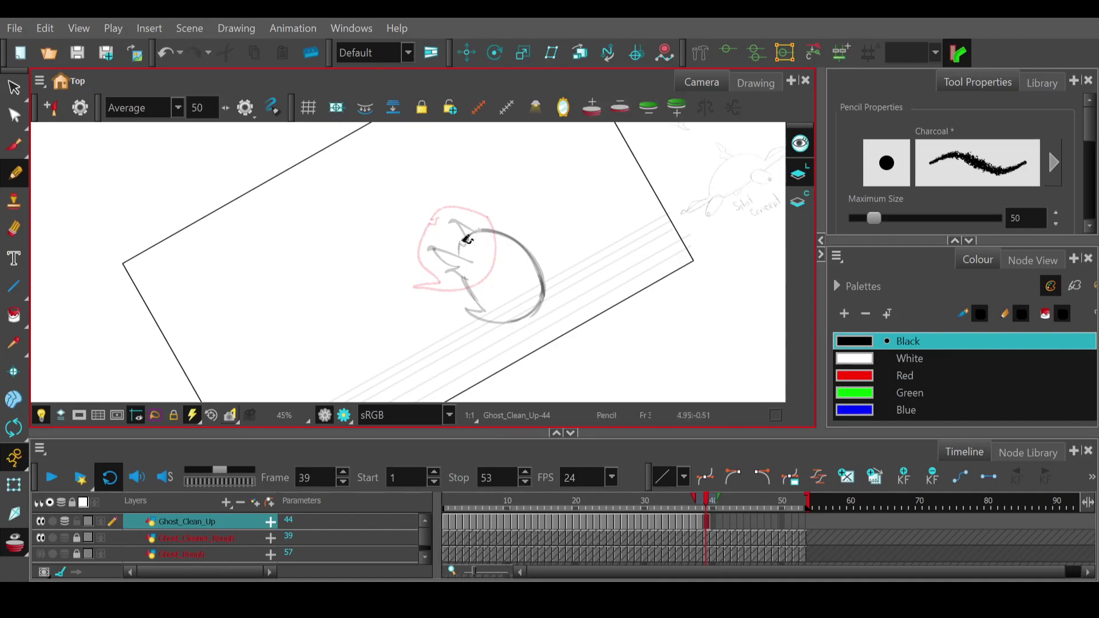
- Try to trace frame 39's head curve and the left side of the body down to the tail
mouse_move(465, 242)
left_mouse_down()
mouse_move(494, 234)
mouse_move(547, 275)
left_mouse_up()
key("ctrl+z")
mouse_move(464, 238)
left_mouse_down()
mouse_move(491, 233)
mouse_move(549, 289)
left_mouse_up()
left_click_drag(458, 256, 477, 300)
key("ctrl+z")
mouse_move(462, 243)
left_mouse_down()
mouse_move(454, 284)
mouse_move(483, 309)
mouse_move(457, 255)
mouse_move(452, 275)
mouse_move(484, 309)
left_mouse_up()
key("ctrl+z")
key("ctrl+z")
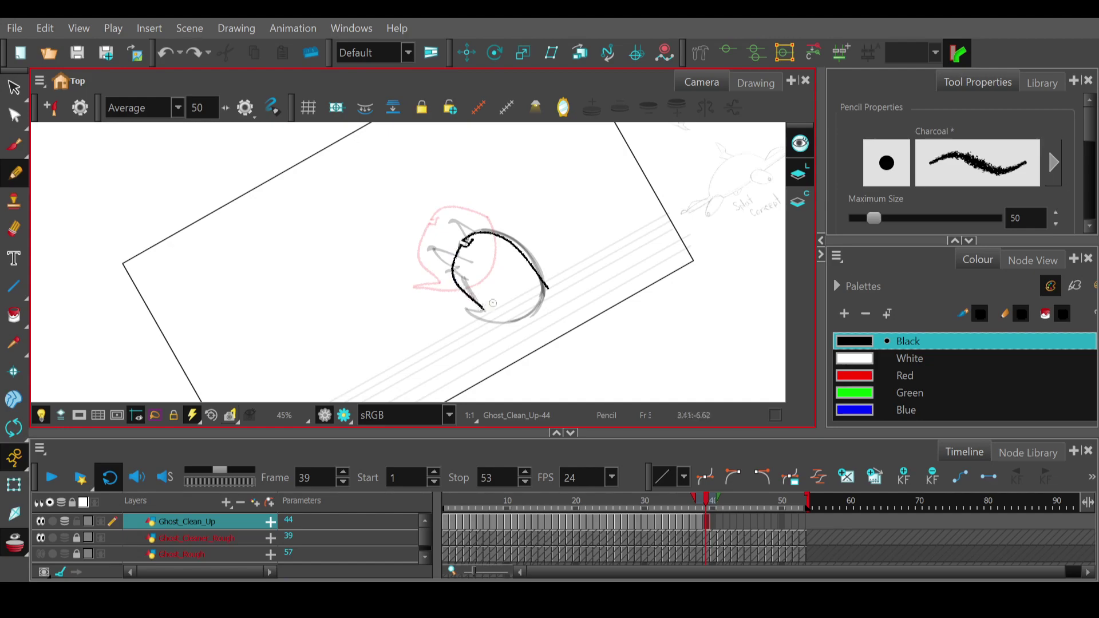
- Try to close frame 39's lower body and tail, then undo the body outline back to the mouth
mouse_move(547, 289)
left_mouse_down()
mouse_move(524, 324)
mouse_move(498, 327)
left_mouse_up()
key("ctrl+z")
mouse_move(549, 288)
left_mouse_down()
mouse_move(525, 318)
mouse_move(459, 307)
left_mouse_up()
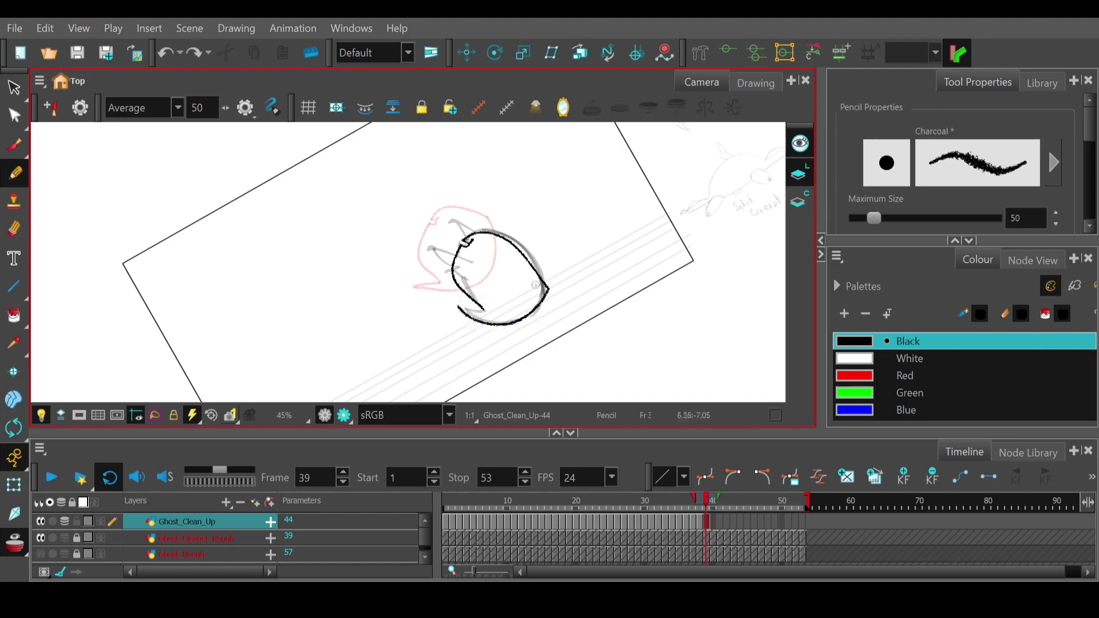
key("ctrl+z")
left_click_drag(458, 306, 487, 315)
key("ctrl+z")
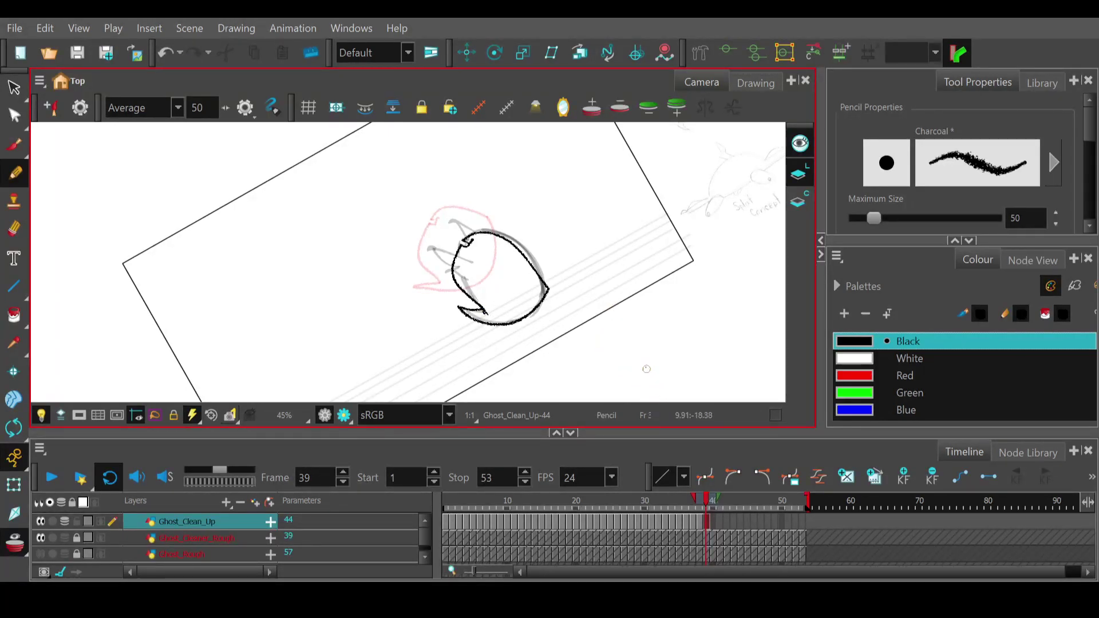
key("ctrl+z")
key("ctrl+z")
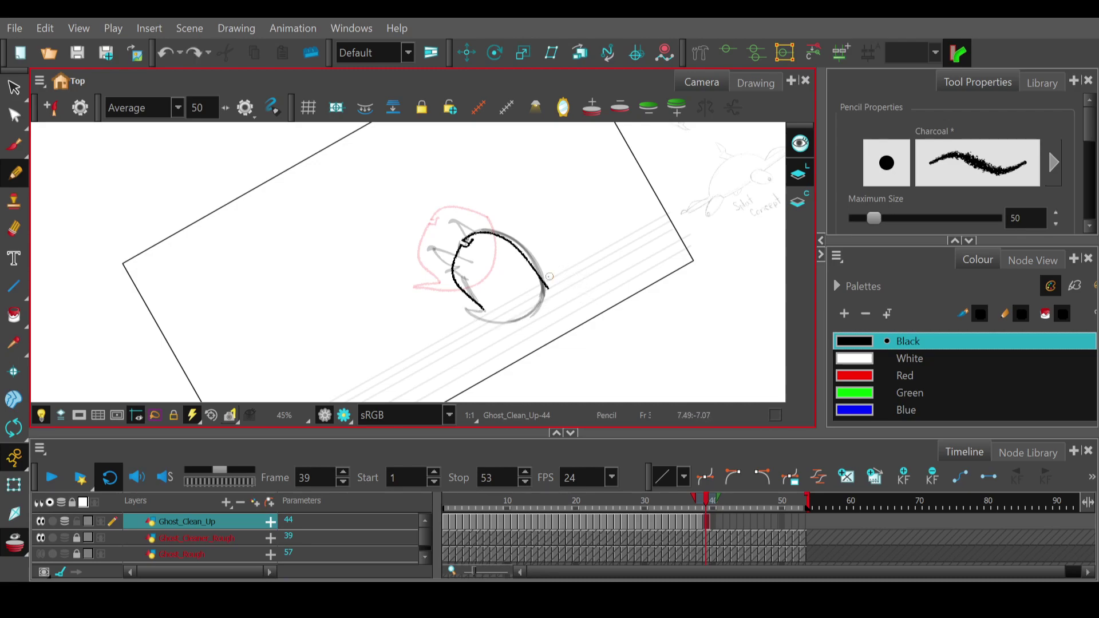
key("ctrl+z")
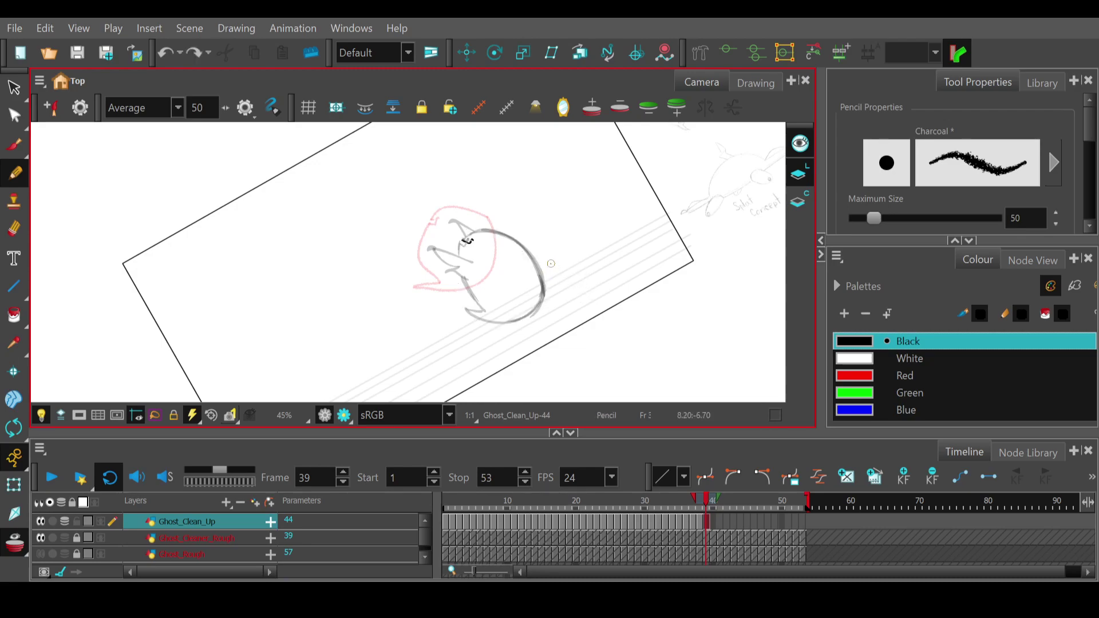
- Retrace frame 39's outer body as a smooth curve from the mouth over the back to the tail tip
mouse_move(467, 238)
left_mouse_down()
mouse_move(512, 243)
mouse_move(541, 295)
mouse_move(530, 315)
mouse_move(470, 318)
left_mouse_up()
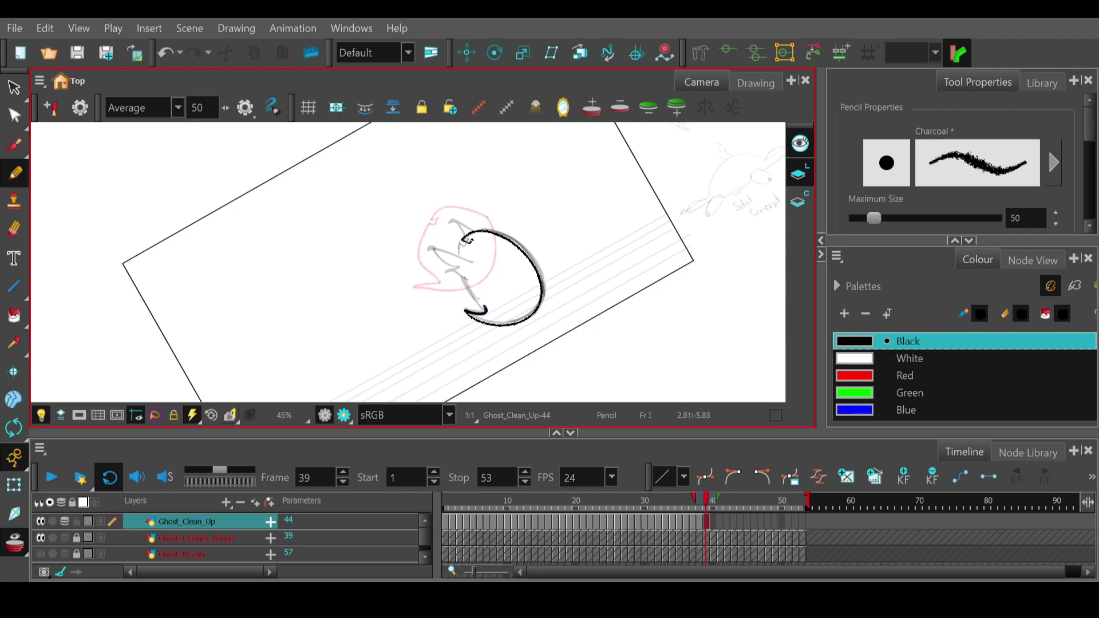
key("ctrl+z")
left_click_drag(472, 241, 469, 243)
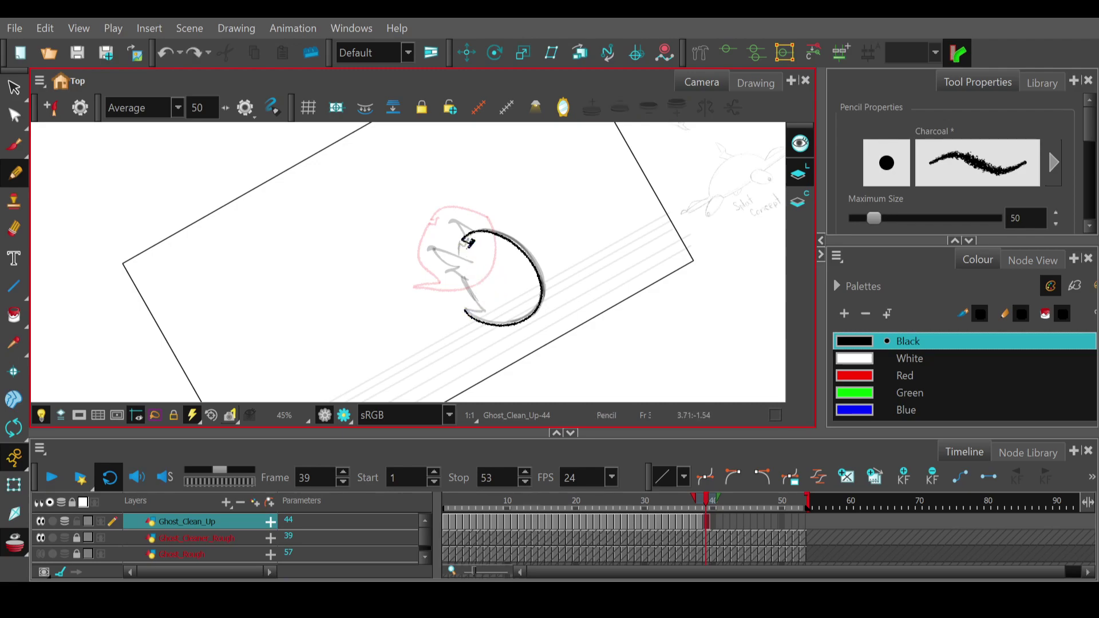
key("ctrl+z")
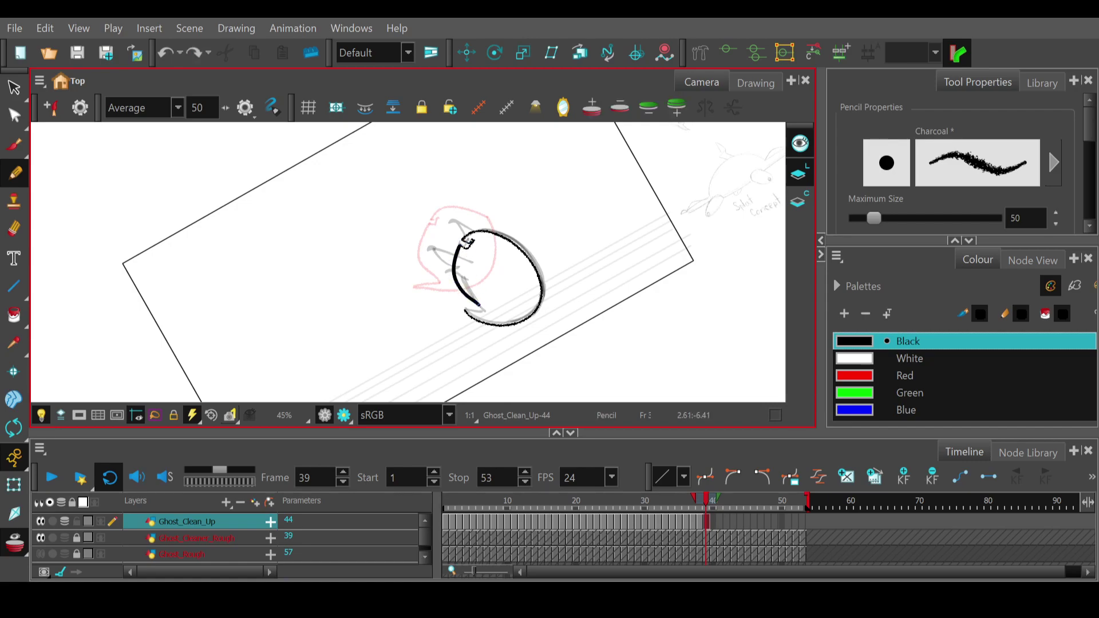
- Redraw the left side of frame 39's body from the mouth down to the tail
mouse_move(481, 311)
left_mouse_down()
mouse_move(457, 251)
mouse_move(450, 274)
mouse_move(487, 293)
left_mouse_up()
key("ctrl+z")
key("ctrl+z")
left_click_drag(469, 237, 452, 264)
left_click_drag(473, 301, 480, 311)
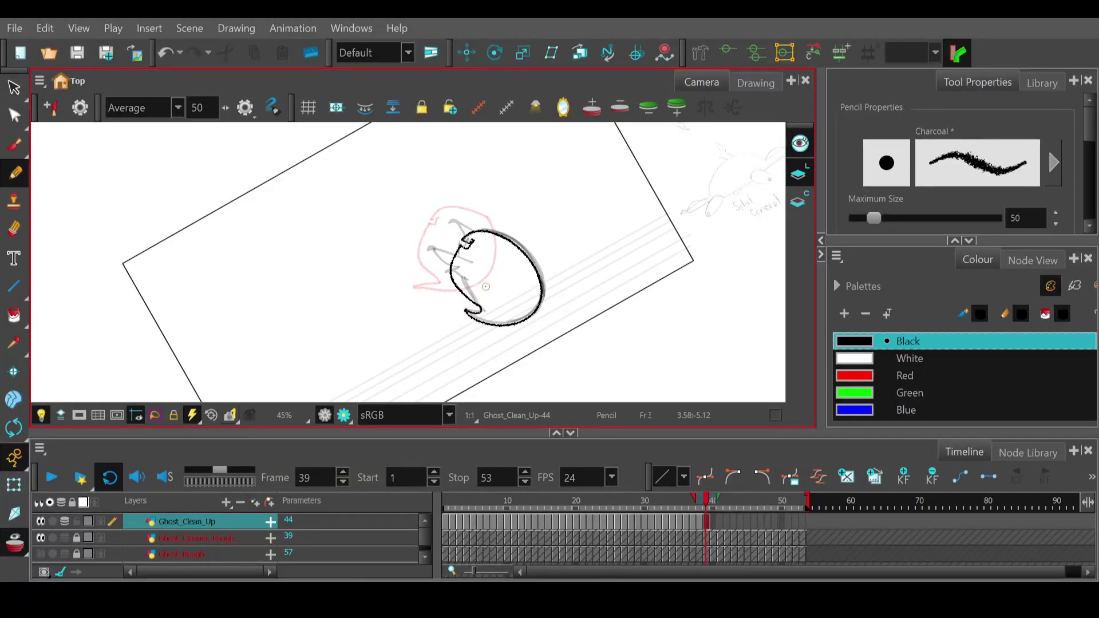
- Rework frame 39's tail tip with repeated strokes so it joins the left side and lower body curve
key("ctrl+z")
mouse_move(479, 305)
left_mouse_down()
mouse_move(488, 315)
mouse_move(466, 311)
left_mouse_up()
key("ctrl+z")
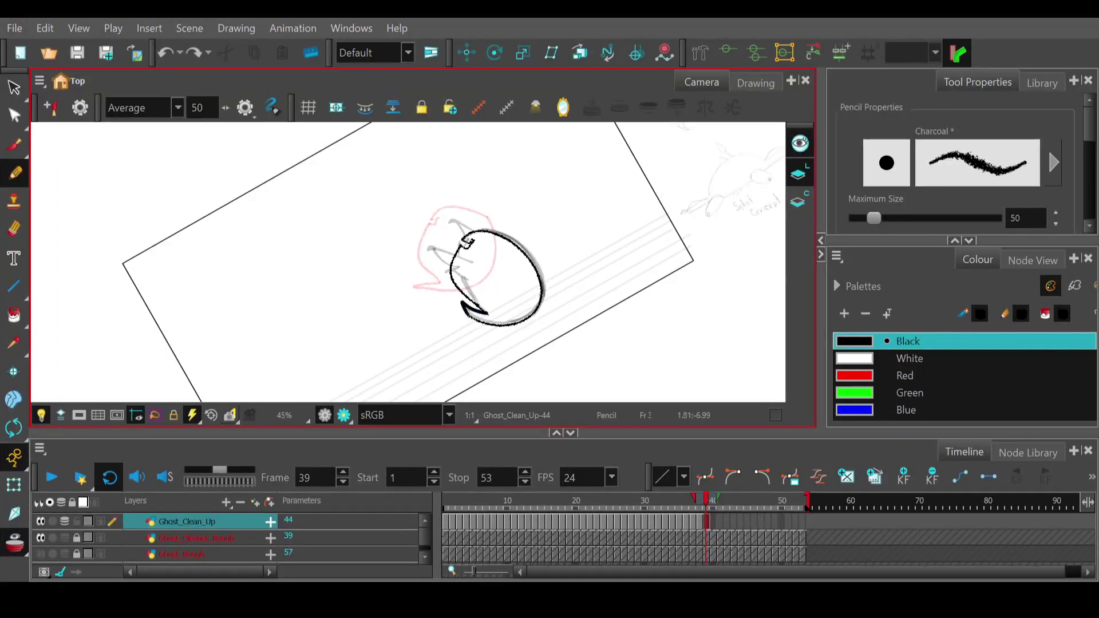
key("ctrl+z")
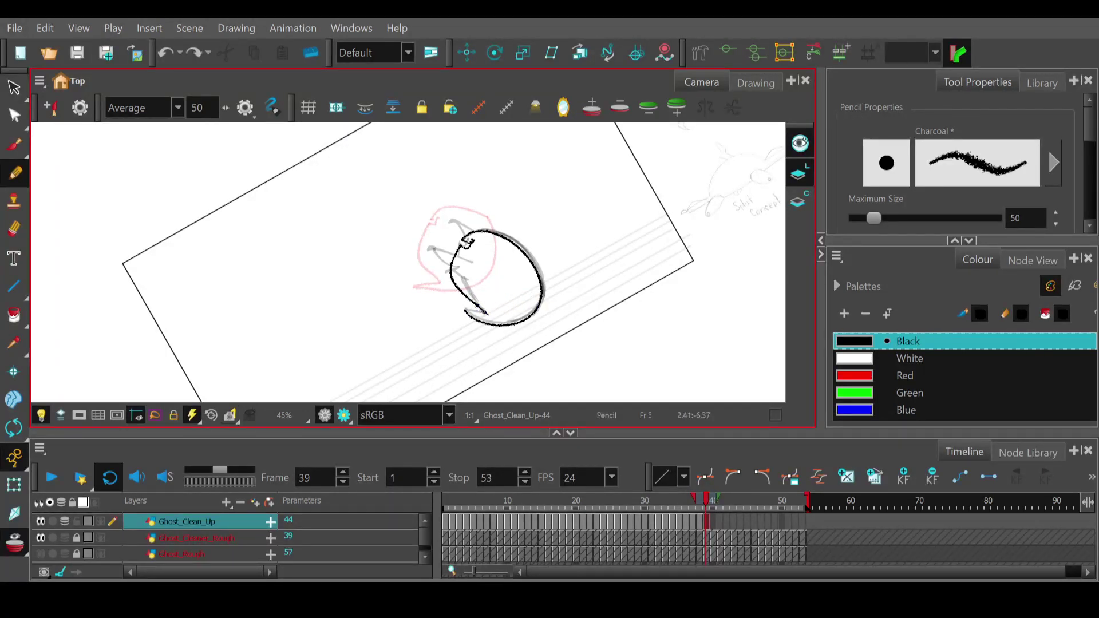
left_click_drag(461, 299, 480, 320)
key("ctrl+z")
key("ctrl+z")
- On frame 40, trace the flattened ghost's pointed body outline and its small tail over the rough
left_click(714, 500)
mouse_move(518, 323)
left_mouse_down()
mouse_move(531, 291)
mouse_move(587, 289)
left_mouse_up()
key("ctrl+z")
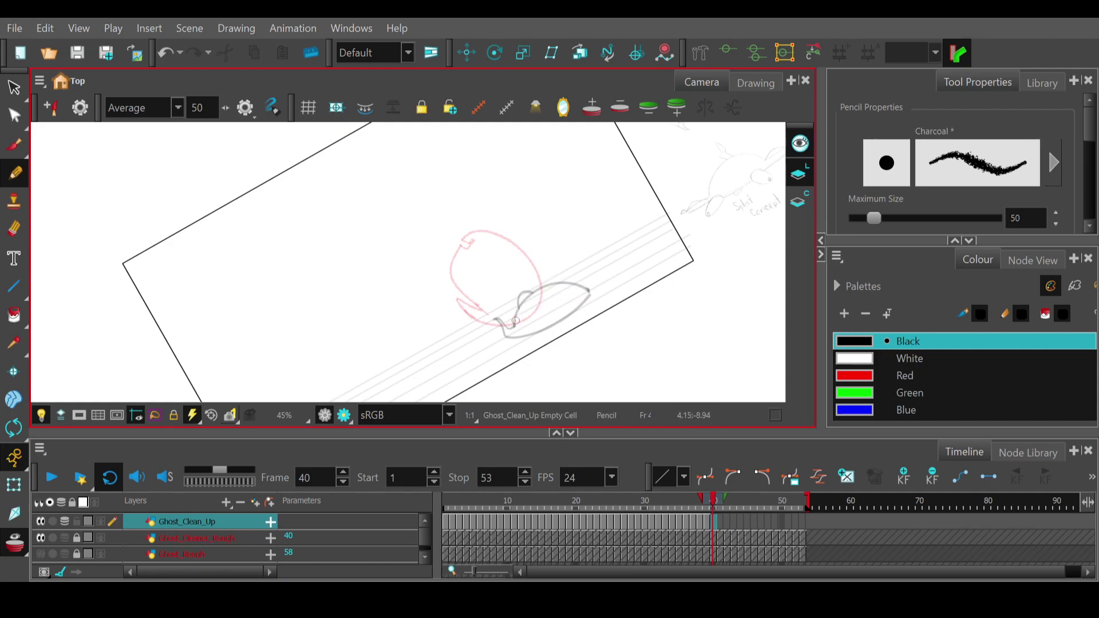
mouse_move(515, 326)
left_mouse_down()
mouse_move(570, 282)
mouse_move(592, 289)
mouse_move(551, 327)
mouse_move(521, 335)
left_mouse_up()
key("ctrl+z")
left_click_drag(595, 289, 512, 336)
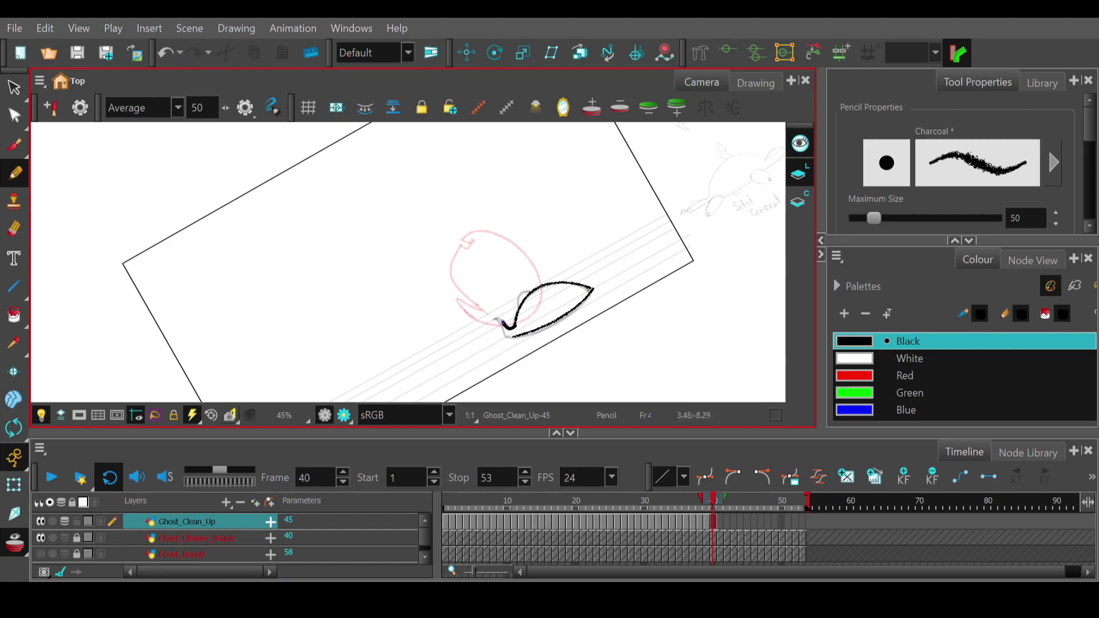
left_click_drag(494, 324, 517, 337)
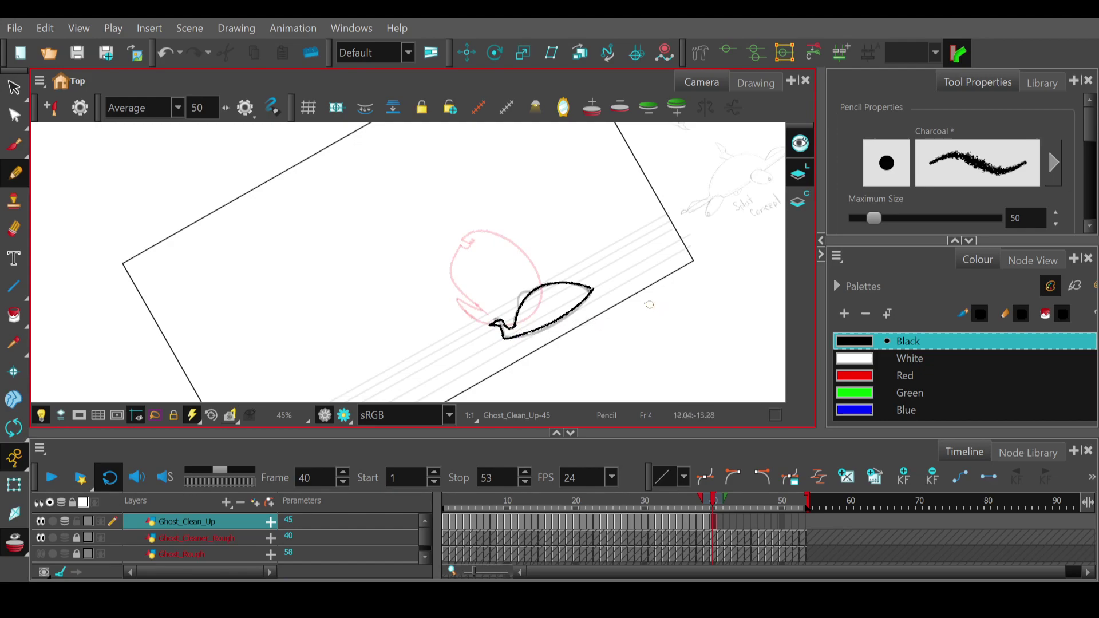
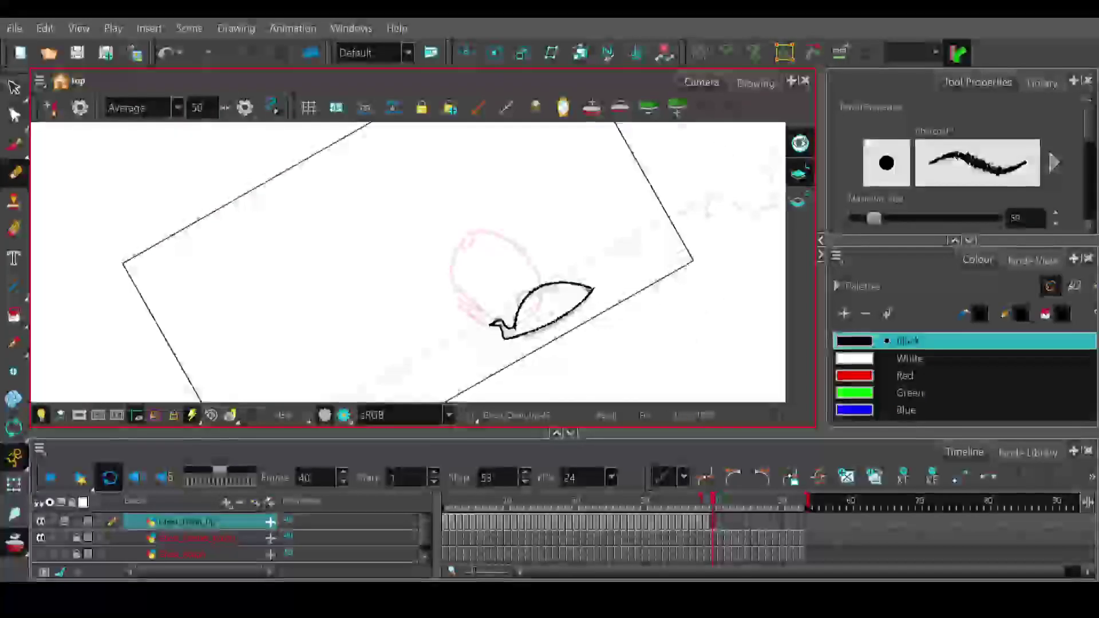
- On frame 41, try outlining the round body and tail, then undo back to the short curve over the head
mouse_move(713, 507)
left_mouse_down()
mouse_move(700, 508)
mouse_move(723, 510)
mouse_move(559, 521)
mouse_move(733, 513)
mouse_move(715, 515)
mouse_move(720, 496)
left_mouse_up()
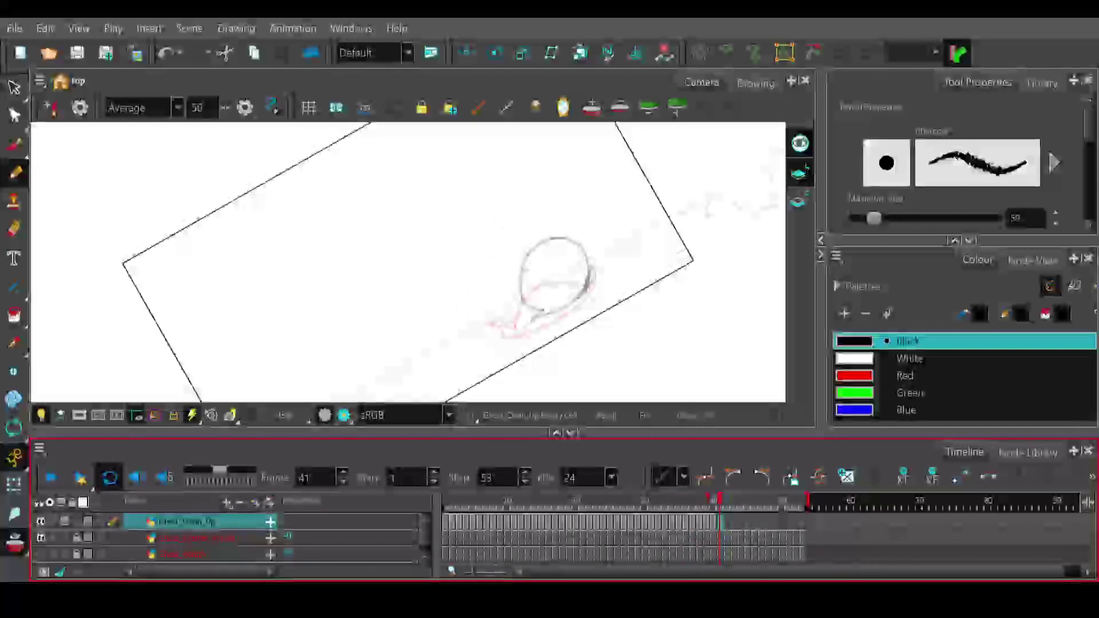
mouse_move(544, 310)
left_mouse_down()
mouse_move(518, 284)
mouse_move(536, 246)
mouse_move(578, 241)
mouse_move(547, 241)
mouse_move(582, 244)
mouse_move(587, 292)
mouse_move(557, 311)
mouse_move(584, 246)
mouse_move(585, 284)
mouse_move(528, 322)
left_mouse_up()
key("ctrl+z")
key("ctrl+z")
key("ctrl+z")
mouse_move(584, 245)
left_mouse_down()
mouse_move(575, 296)
mouse_move(530, 325)
mouse_move(542, 308)
mouse_move(519, 295)
mouse_move(529, 245)
mouse_move(520, 301)
left_mouse_up()
key("ctrl+z")
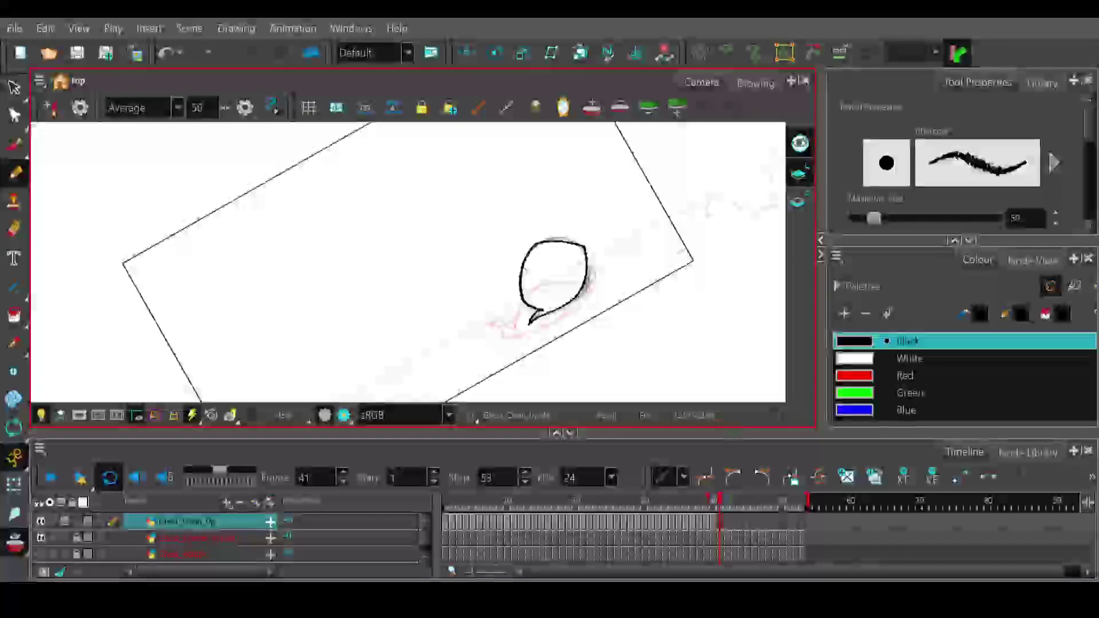
key("ctrl+z")
key("ctrl+z")
key("ctrl+z")
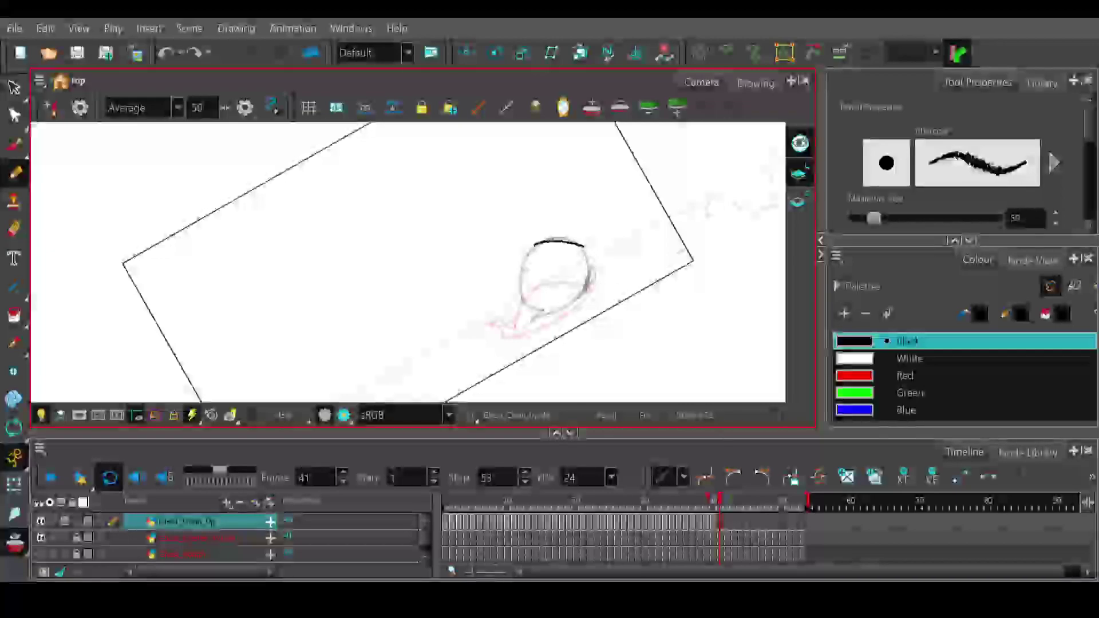
- Retrace both sides of frame 41's round body and finish its pointed tail
mouse_move(583, 247)
left_mouse_down()
mouse_move(582, 289)
mouse_move(554, 306)
left_mouse_up()
key("ctrl+z")
mouse_move(581, 246)
left_mouse_down()
mouse_move(591, 289)
mouse_move(521, 325)
mouse_move(543, 308)
mouse_move(518, 282)
mouse_move(528, 249)
mouse_move(536, 242)
mouse_move(523, 290)
mouse_move(538, 311)
left_mouse_up()
key("ctrl+z")
key("ctrl+z")
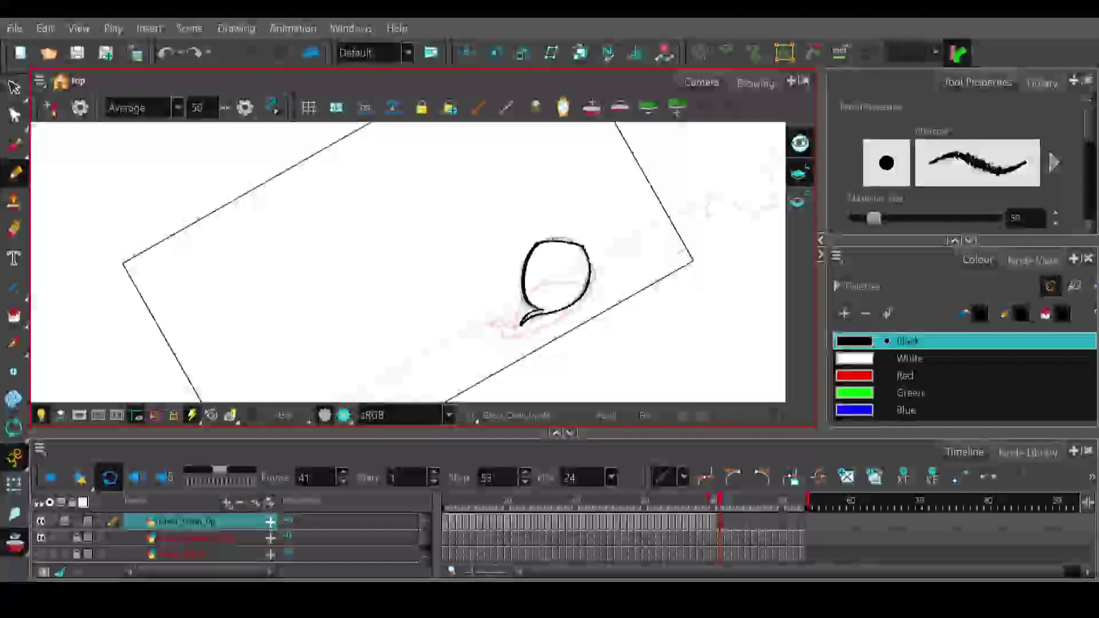
left_click(727, 502)
left_click(719, 504)
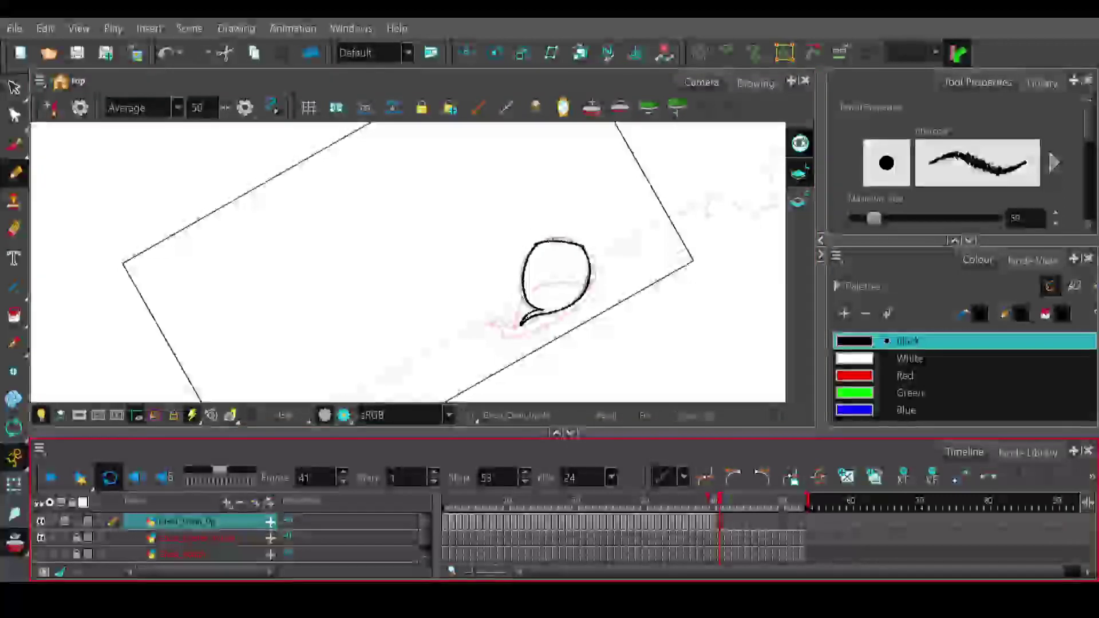
key("ctrl+z")
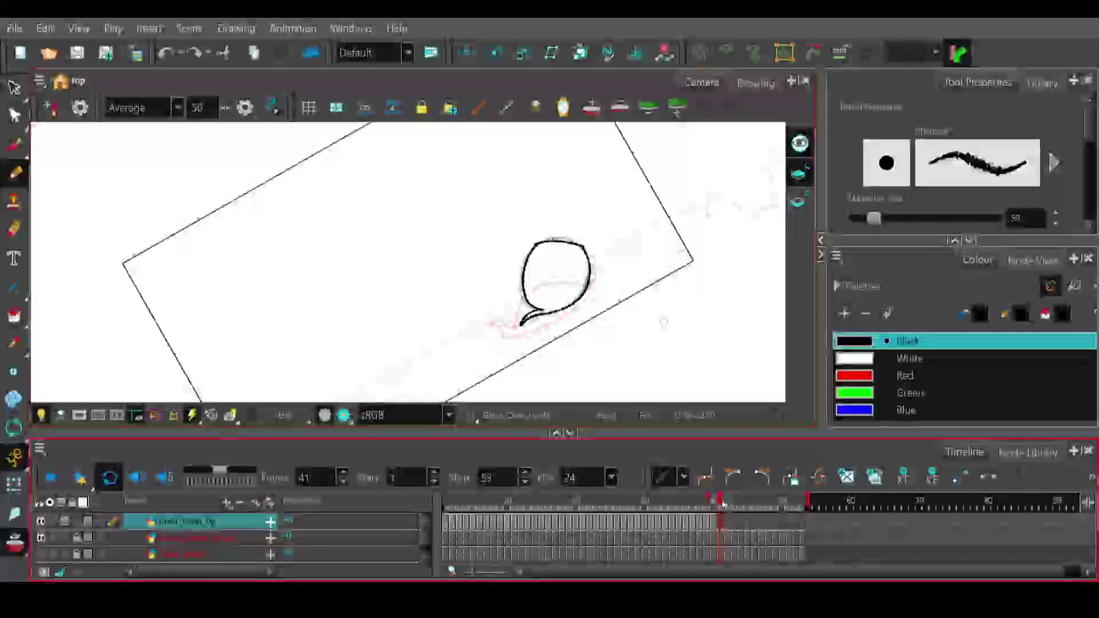
- On frame 42, trace the small mouth mark and the outline from it over the head and back to the tail
left_click(726, 502)
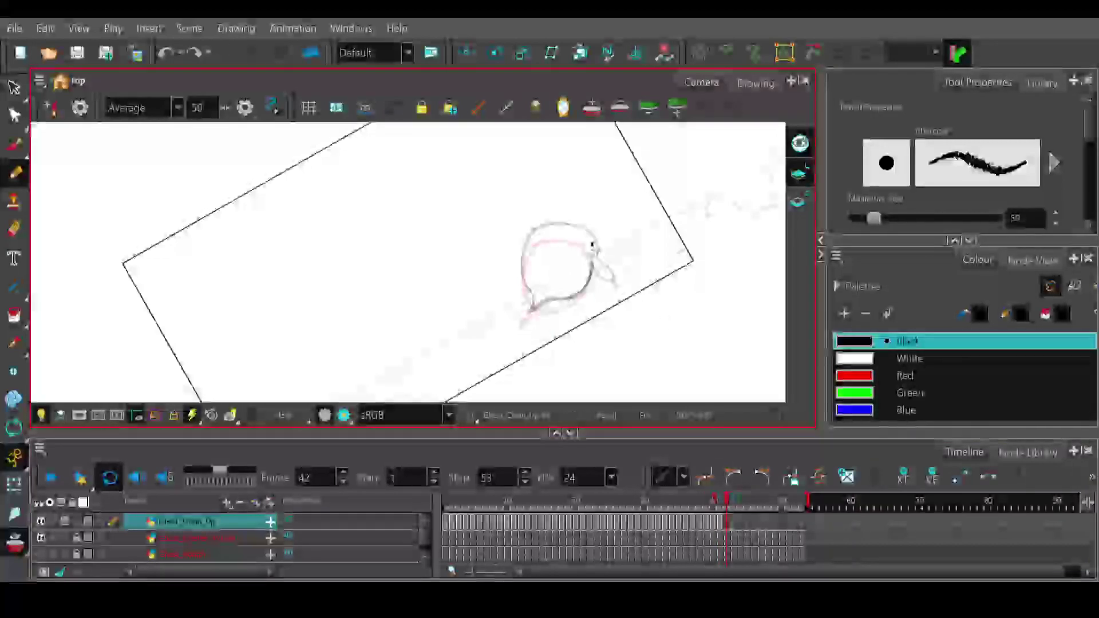
left_click_drag(597, 245, 597, 250)
mouse_move(595, 248)
left_mouse_down()
mouse_move(548, 225)
mouse_move(595, 247)
mouse_move(566, 225)
mouse_move(532, 233)
mouse_move(528, 315)
left_mouse_up()
key("ctrl+z")
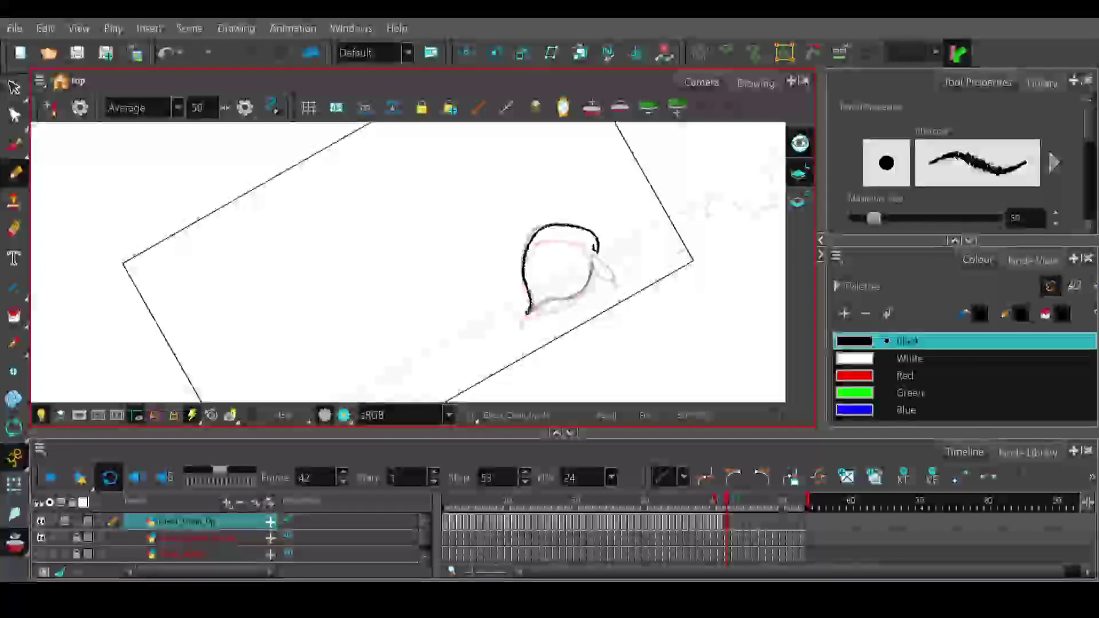
key("ctrl+z")
key("ctrl+shift+z")
- Trace the front and underside of frame 42's body from the mouth to the tail, redrawing until smooth
left_click_drag(558, 298, 586, 284)
key("ctrl+z")
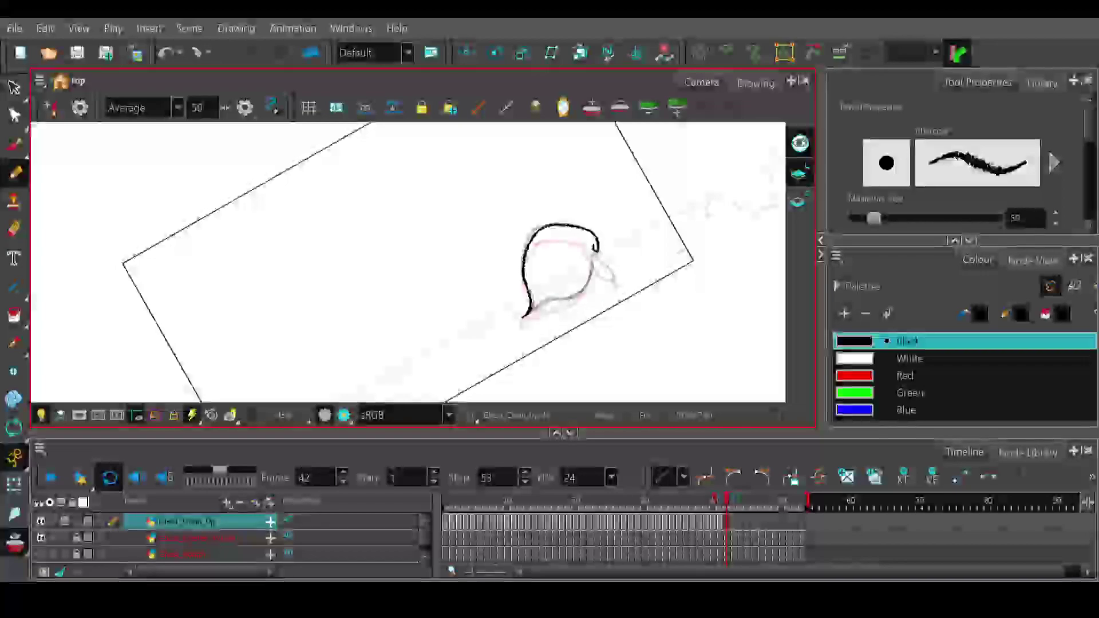
left_click_drag(595, 251, 581, 291)
key("ctrl+z")
mouse_move(595, 250)
left_mouse_down()
mouse_move(590, 292)
mouse_move(531, 310)
left_mouse_up()
key("ctrl+z")
key("ctrl+z")
mouse_move(596, 255)
left_mouse_down()
mouse_move(585, 295)
mouse_move(535, 309)
left_mouse_up()
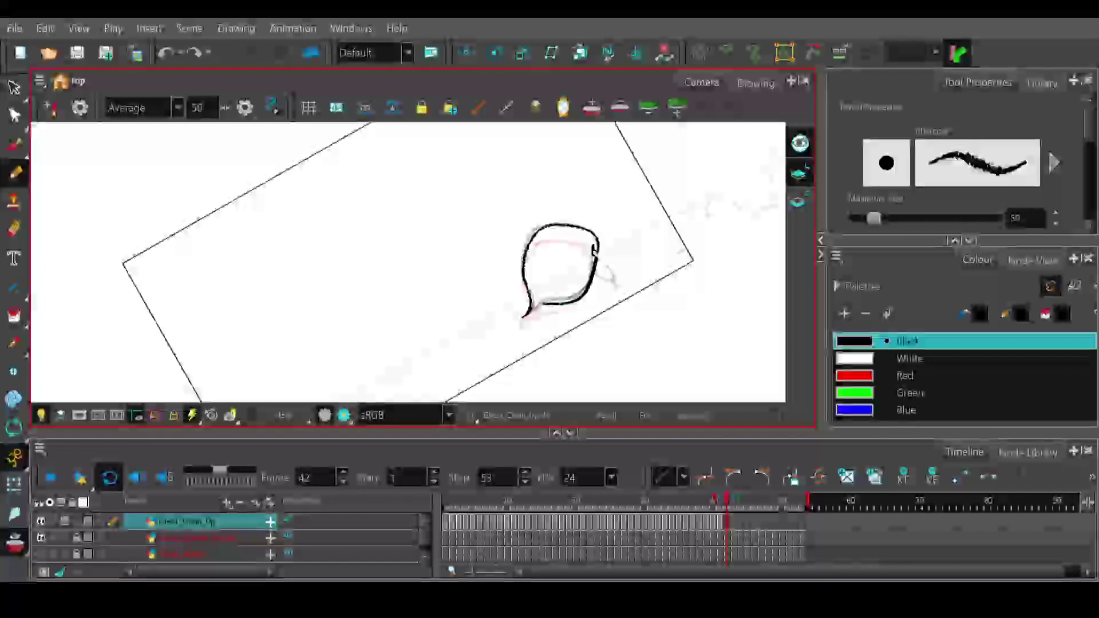
- On frame 43, trace the outline from the upper lip over the head and down the back to the tail tip
left_click(733, 502)
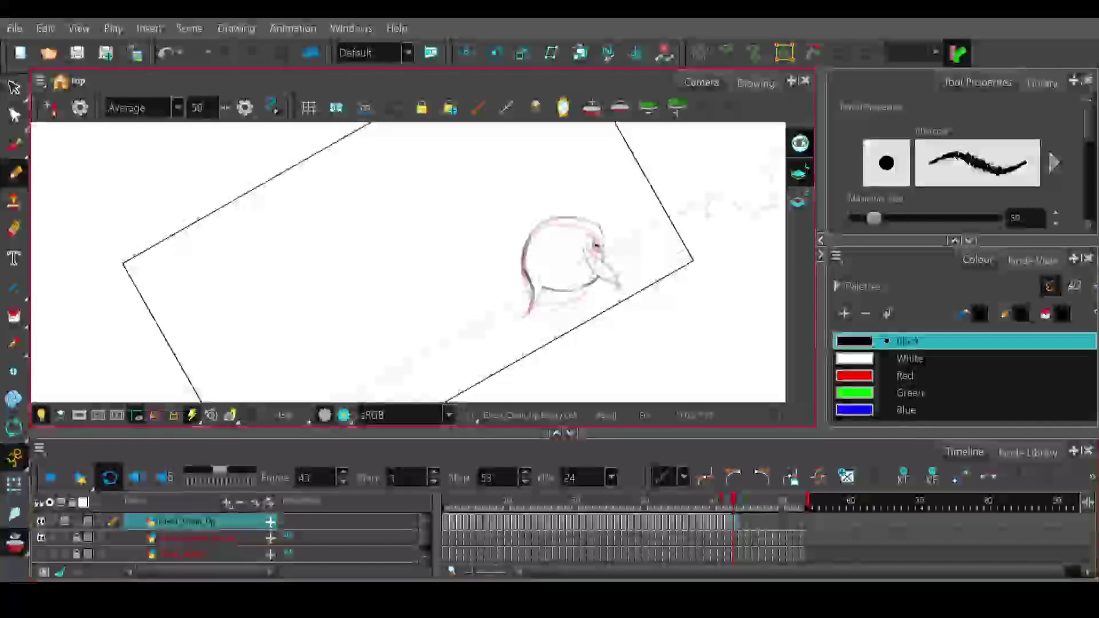
mouse_move(604, 246)
left_mouse_down()
mouse_move(579, 221)
mouse_move(538, 225)
left_mouse_up()
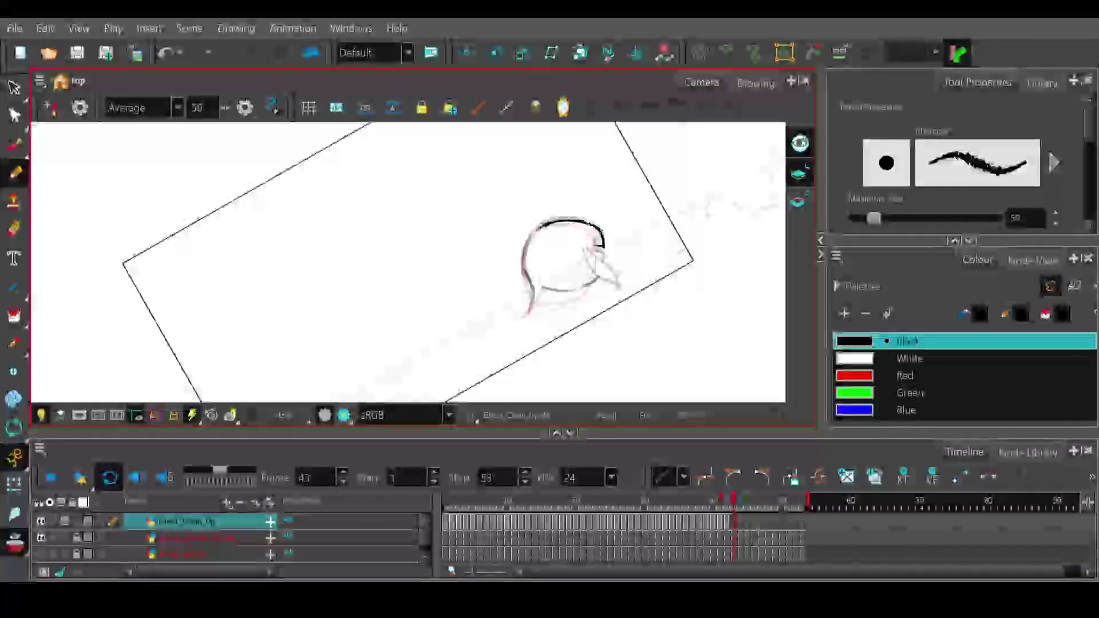
key("ctrl+z")
mouse_move(599, 246)
left_mouse_down()
mouse_move(594, 226)
mouse_move(535, 230)
left_mouse_up()
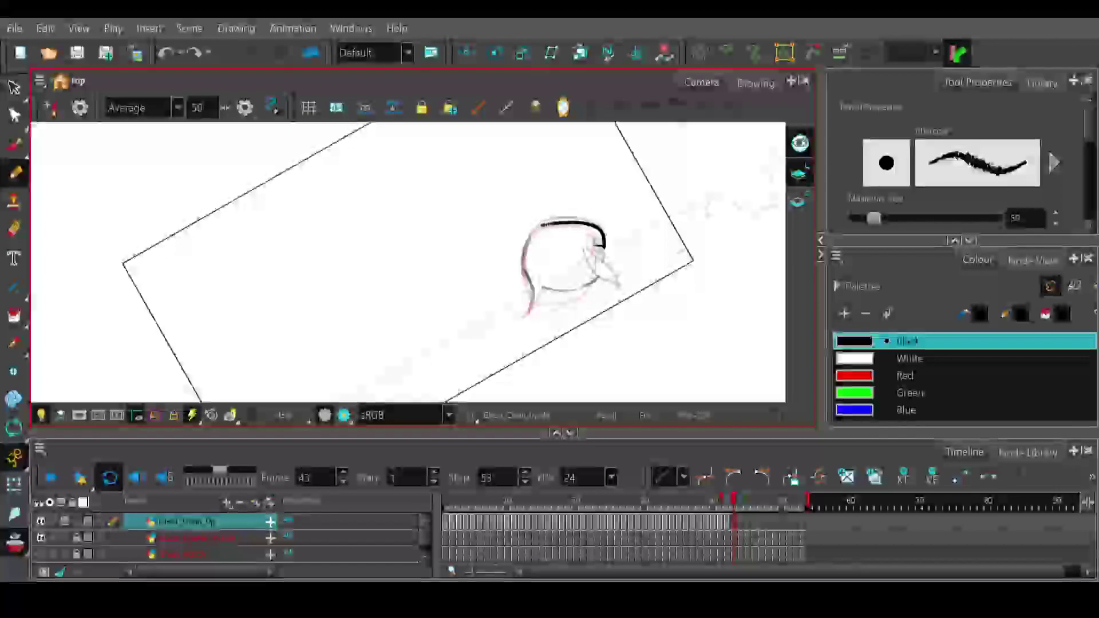
key("ctrl+z")
mouse_move(601, 245)
left_mouse_down()
mouse_move(581, 220)
mouse_move(549, 220)
mouse_move(532, 235)
mouse_move(526, 314)
left_mouse_up()
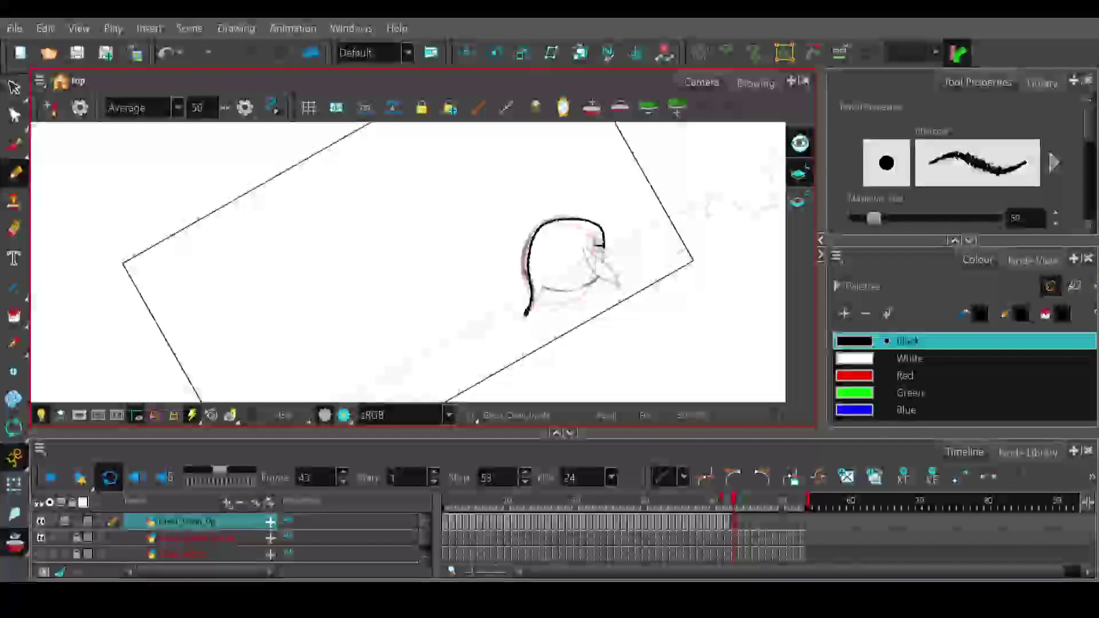
key("ctrl+z")
- Draw the mouth notch at the front of frame 43's face, undoing stray strokes
left_click_drag(596, 246, 592, 235)
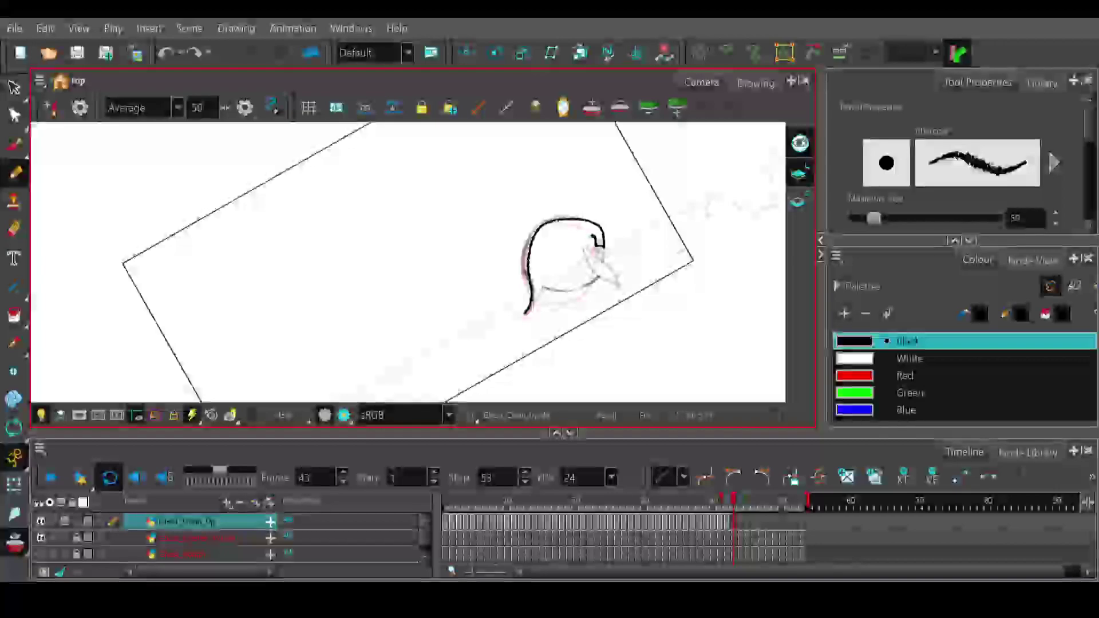
key("ctrl+z")
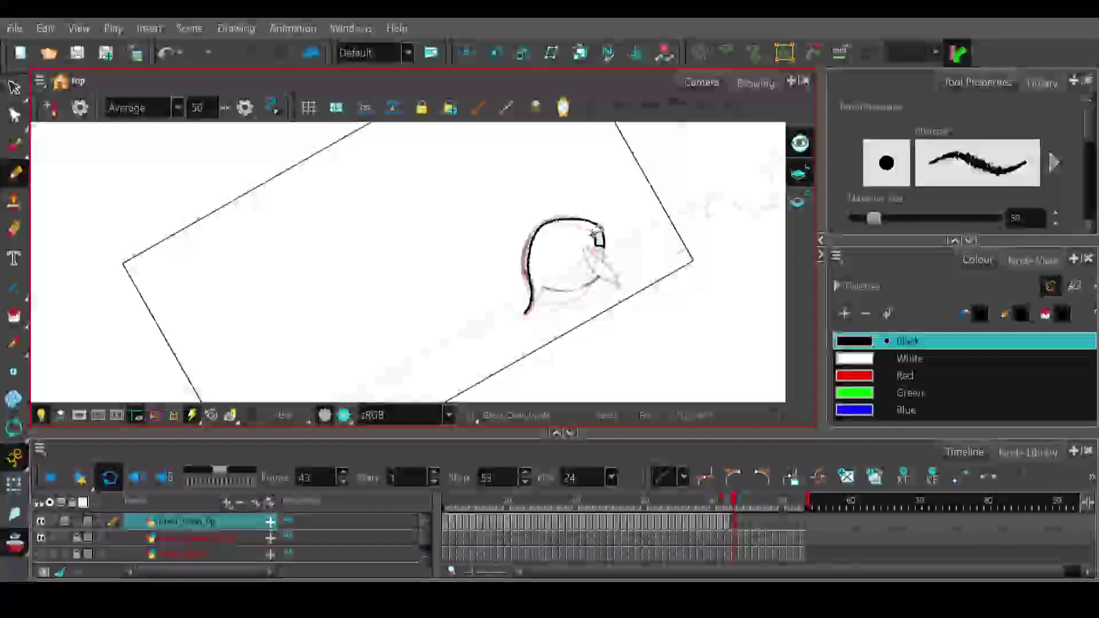
mouse_move(598, 226)
left_mouse_down()
mouse_move(604, 246)
mouse_move(580, 289)
mouse_move(547, 289)
left_mouse_up()
key("ctrl+z")
key("ctrl+z")
key("ctrl+z")
- Redraw frame 43's lower body from the lower lip along the belly until it meets the tail
mouse_move(598, 256)
left_mouse_down()
mouse_move(587, 292)
mouse_move(541, 291)
left_mouse_up()
key("ctrl+z")
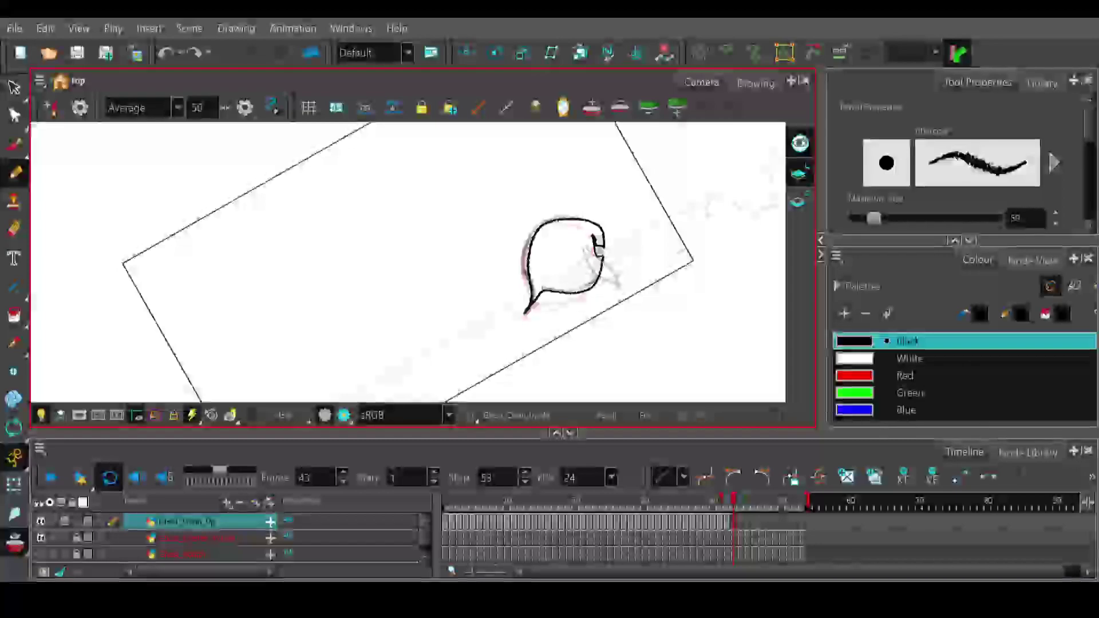
key("ctrl+z")
mouse_move(599, 257)
left_mouse_down()
mouse_move(591, 291)
mouse_move(547, 295)
left_mouse_up()
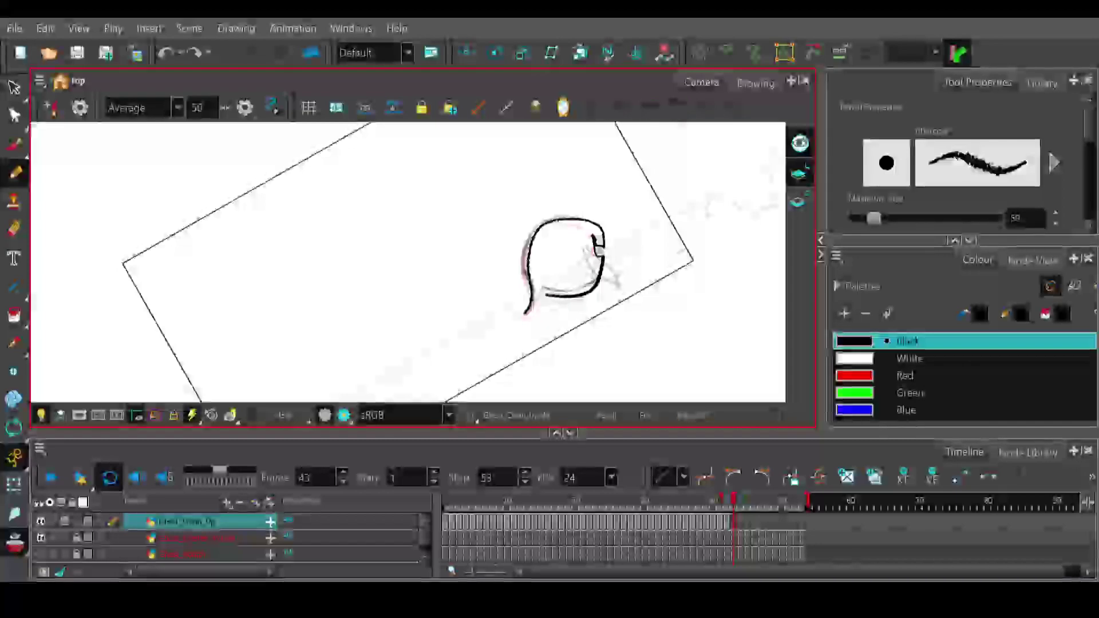
key("ctrl+z")
left_click_drag(600, 255, 544, 295)
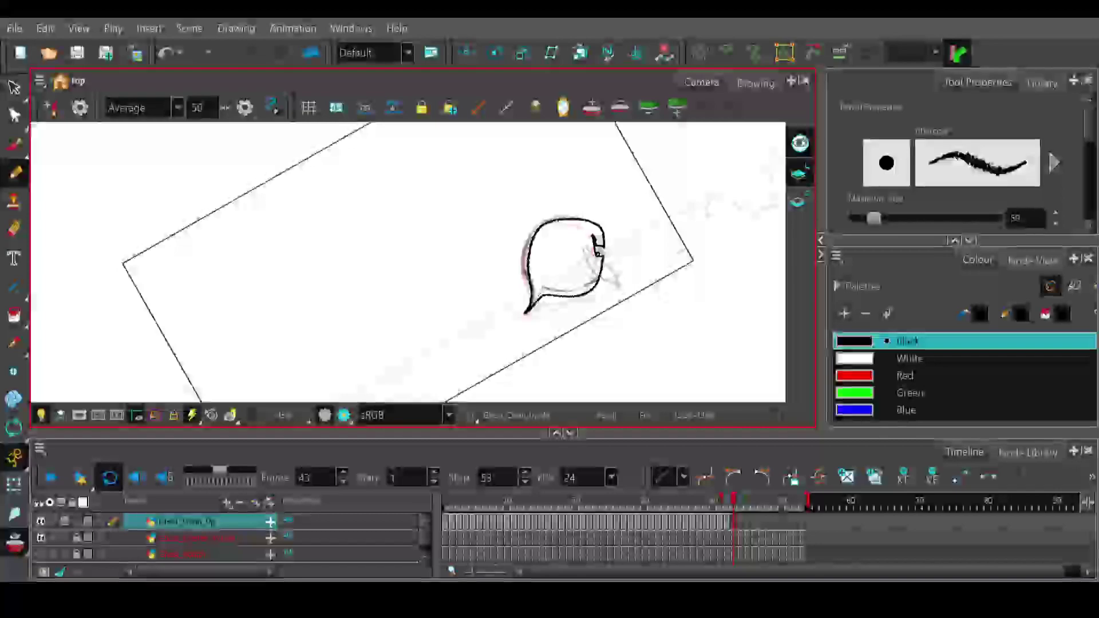
- On frame 44, trace the open mouth's upper lip, inner corner and lower lip
left_click(735, 504)
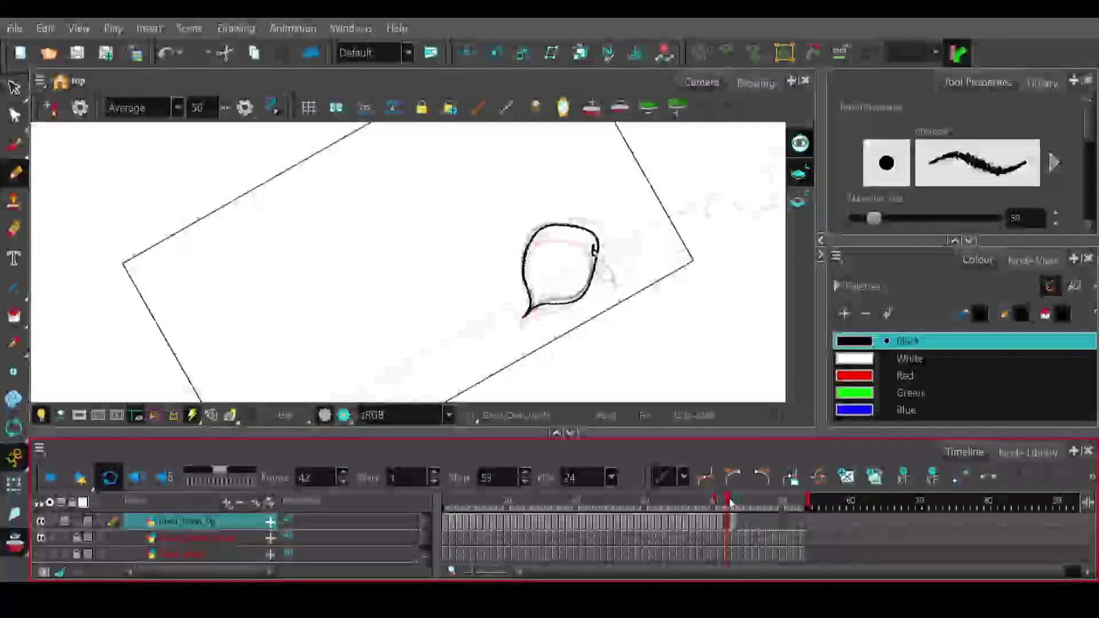
mouse_move(735, 504)
left_mouse_down()
mouse_move(700, 506)
mouse_move(740, 502)
left_mouse_up()
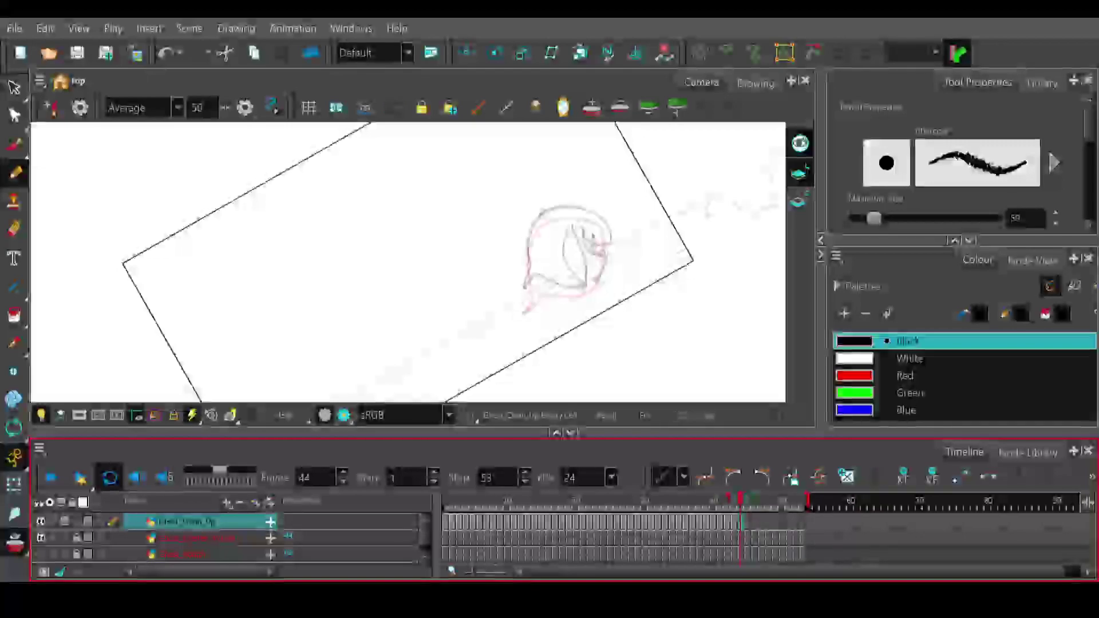
left_click_drag(587, 239, 606, 246)
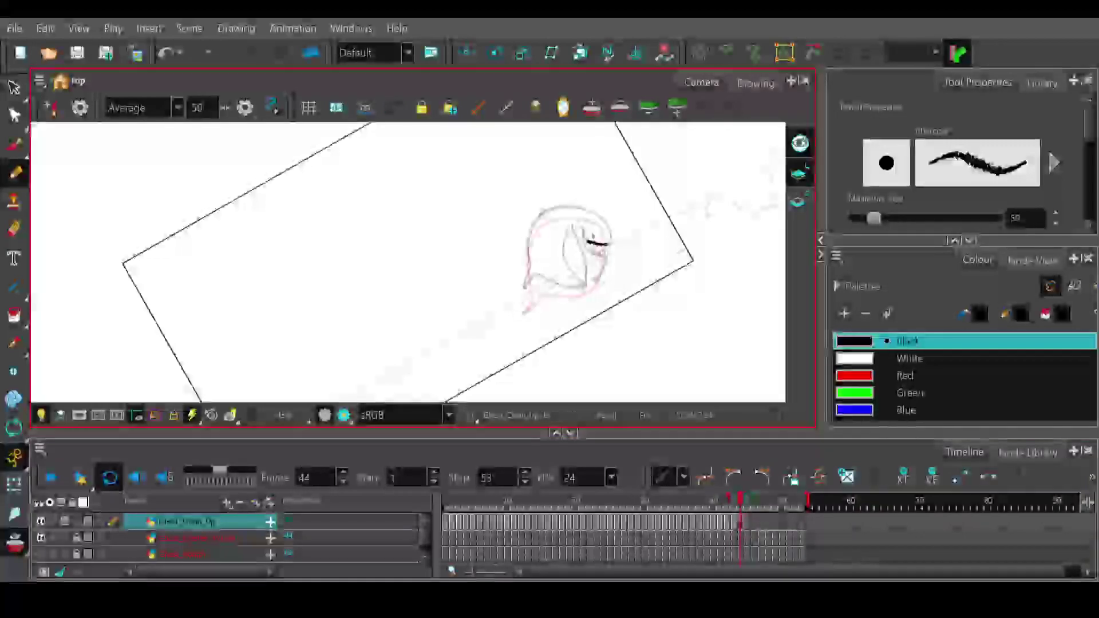
key("ctrl+z")
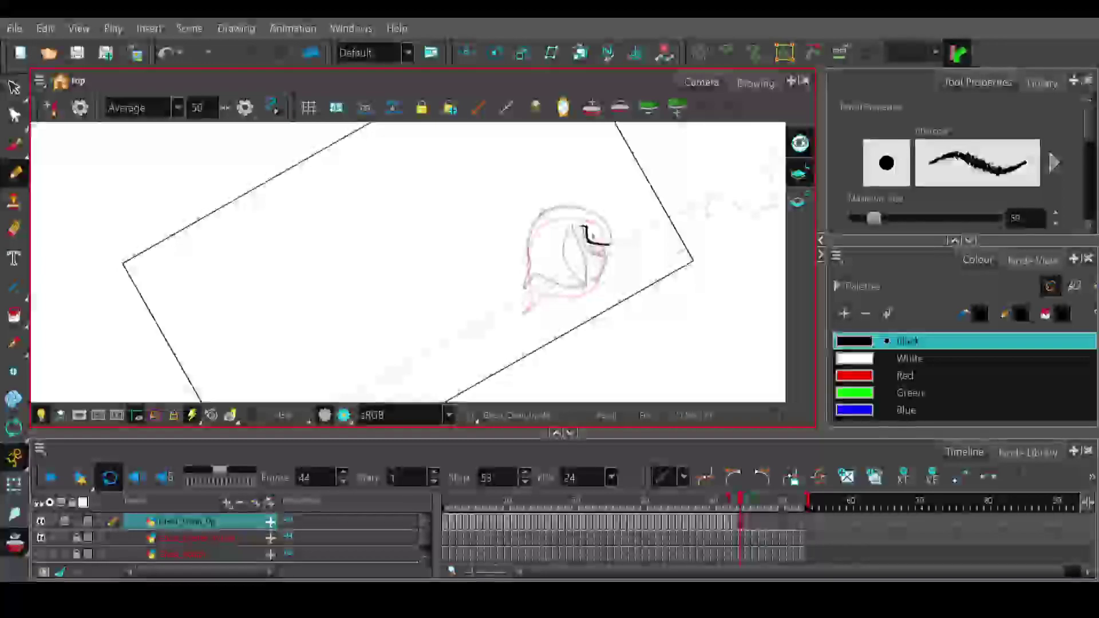
left_click_drag(582, 229, 609, 255)
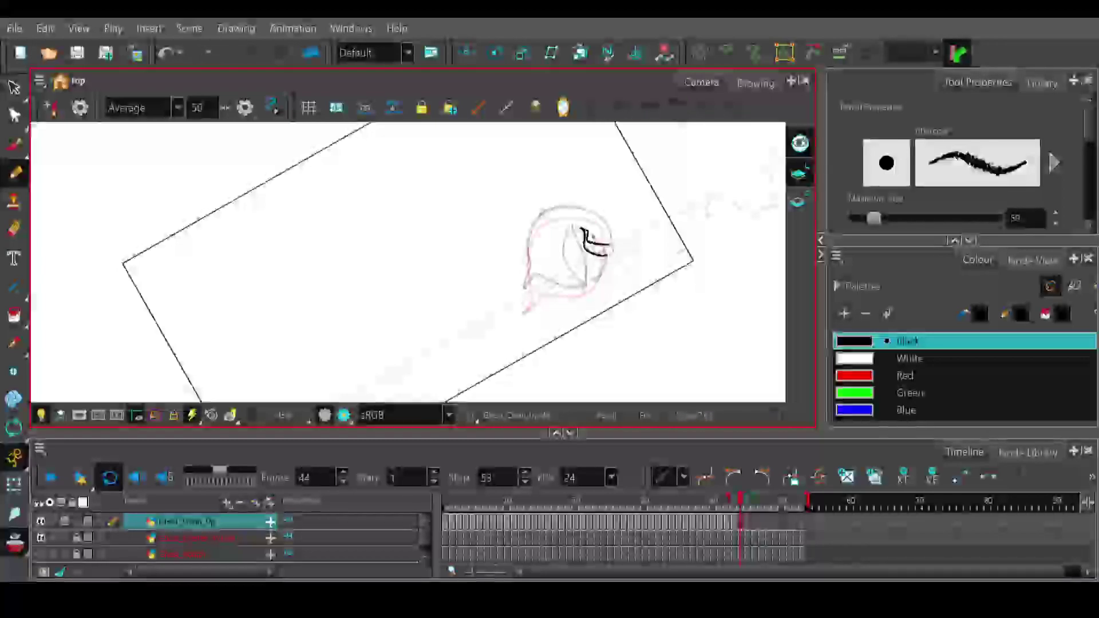
key("ctrl+z")
key("ctrl+z")
key("ctrl+z")
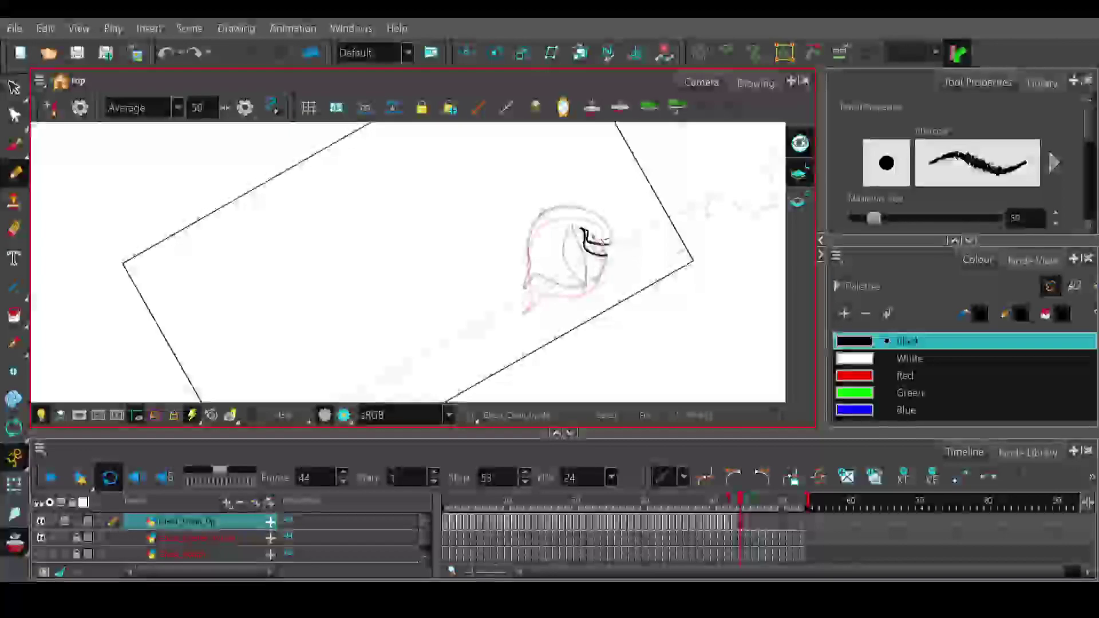
- Sketch the teeth inside frame 44's open mouth
left_click_drag(601, 245, 602, 254)
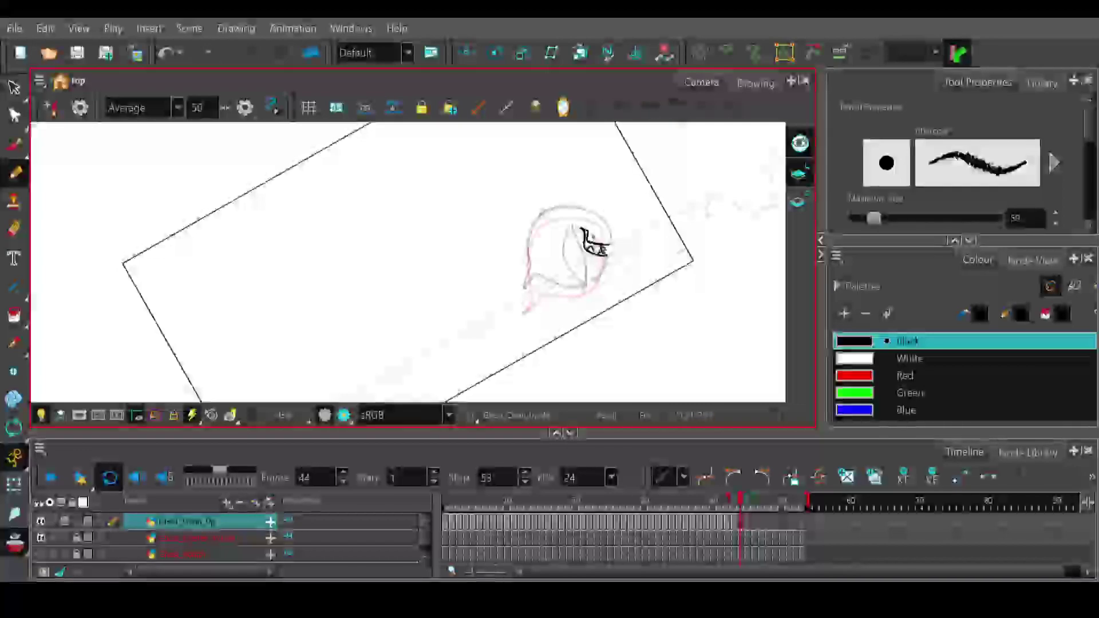
key("ctrl+z")
key("ctrl+shift+z")
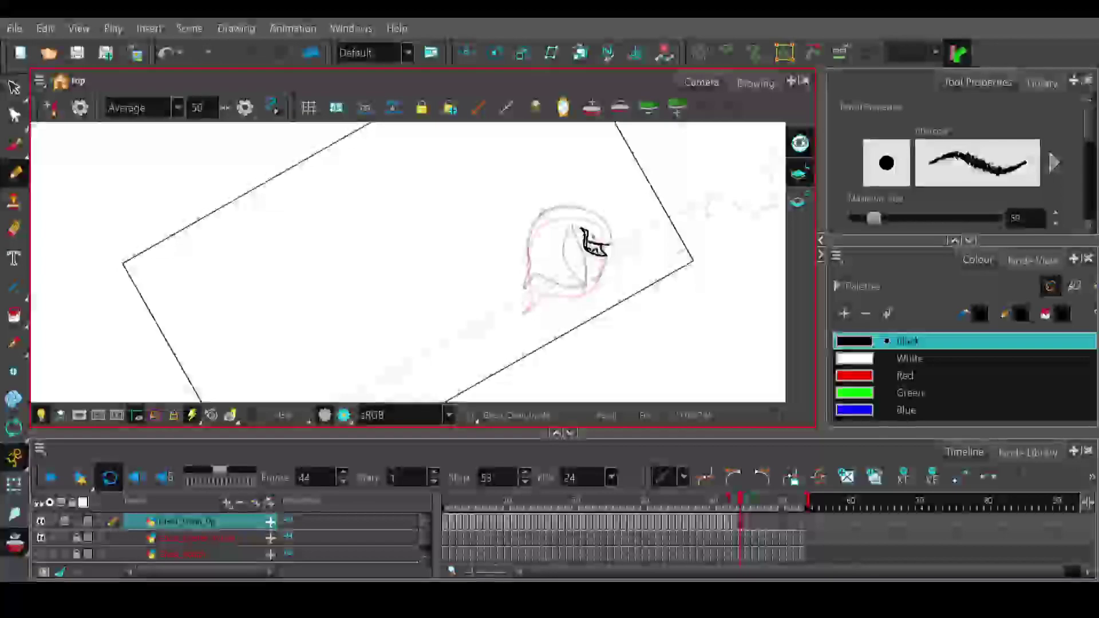
key("ctrl+z")
- Trace frame 44's body over the head and back to the tail, then close the belly from the lower lip
left_click_drag(611, 232, 554, 209)
key("ctrl+z")
key("ctrl+z")
mouse_move(612, 245)
left_mouse_down()
mouse_move(569, 209)
mouse_move(547, 213)
mouse_move(531, 228)
mouse_move(525, 283)
mouse_move(557, 282)
mouse_move(610, 252)
mouse_move(572, 289)
mouse_move(557, 282)
left_mouse_up()
key("ctrl+z")
key("ctrl+z")
mouse_move(607, 256)
left_mouse_down()
mouse_move(594, 284)
mouse_move(554, 284)
left_mouse_up()
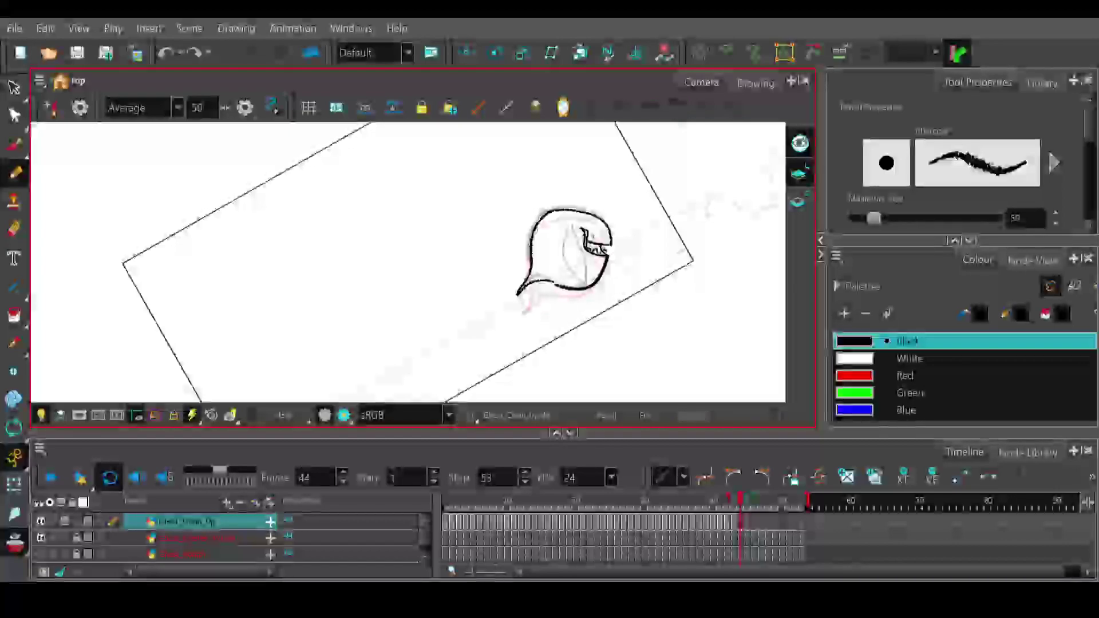
- On frame 45, trace the upper lip, head and back down to the tail, redrawing the head curve until smooth
mouse_move(743, 506)
left_mouse_down()
mouse_move(696, 507)
mouse_move(748, 507)
left_mouse_up()
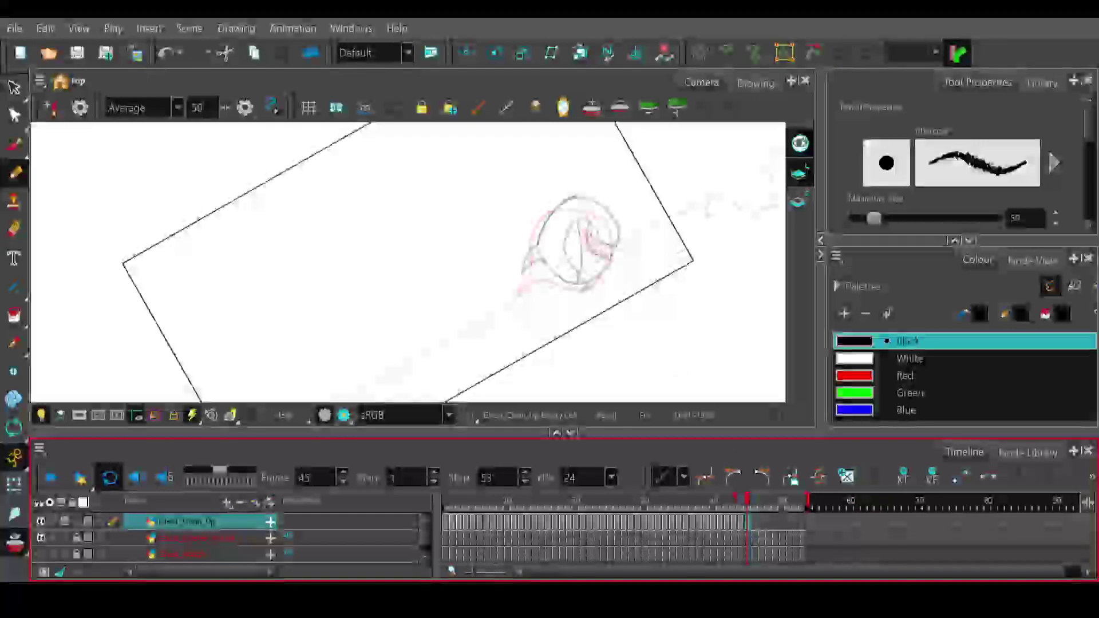
mouse_move(591, 238)
left_mouse_down()
mouse_move(617, 248)
mouse_move(619, 227)
mouse_move(595, 204)
left_mouse_up()
key("ctrl+z")
key("ctrl+z")
key("ctrl+z")
mouse_move(617, 249)
left_mouse_down()
mouse_move(618, 218)
mouse_move(587, 197)
left_mouse_up()
key("ctrl+z")
mouse_move(615, 249)
left_mouse_down()
mouse_move(618, 225)
mouse_move(589, 199)
left_mouse_up()
key("ctrl+z")
mouse_move(616, 247)
left_mouse_down()
mouse_move(584, 197)
mouse_move(563, 194)
mouse_move(514, 278)
mouse_move(549, 265)
left_mouse_up()
key("ctrl+z")
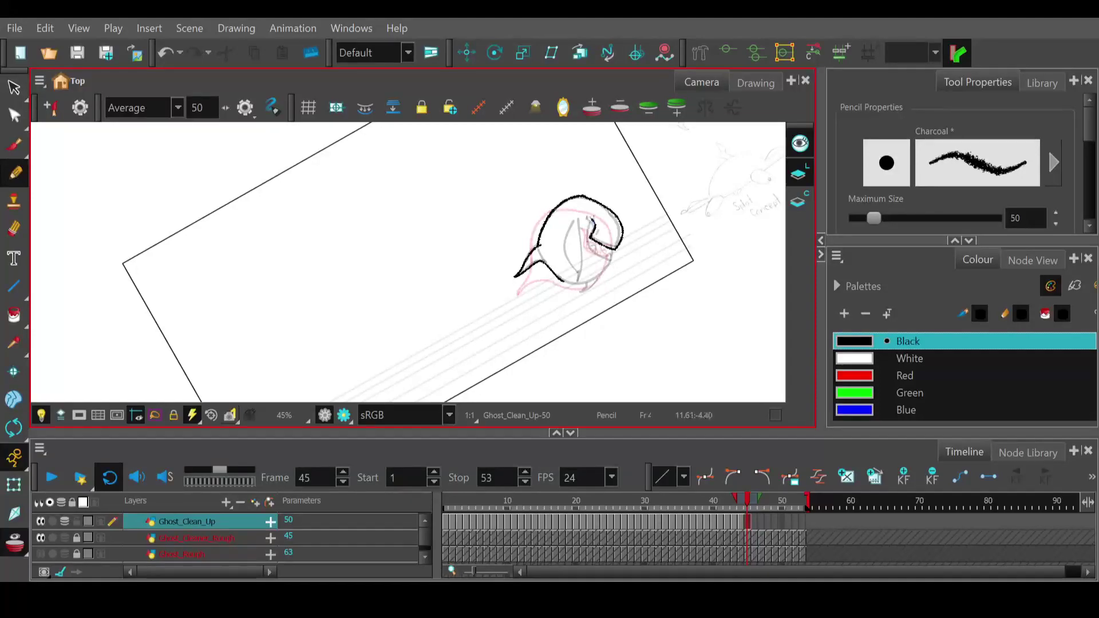
- Draw the inner corner and lower lip of frame 45's open mouth
key("ctrl+z")
left_click_drag(588, 220, 592, 231)
left_click_drag(602, 262, 608, 264)
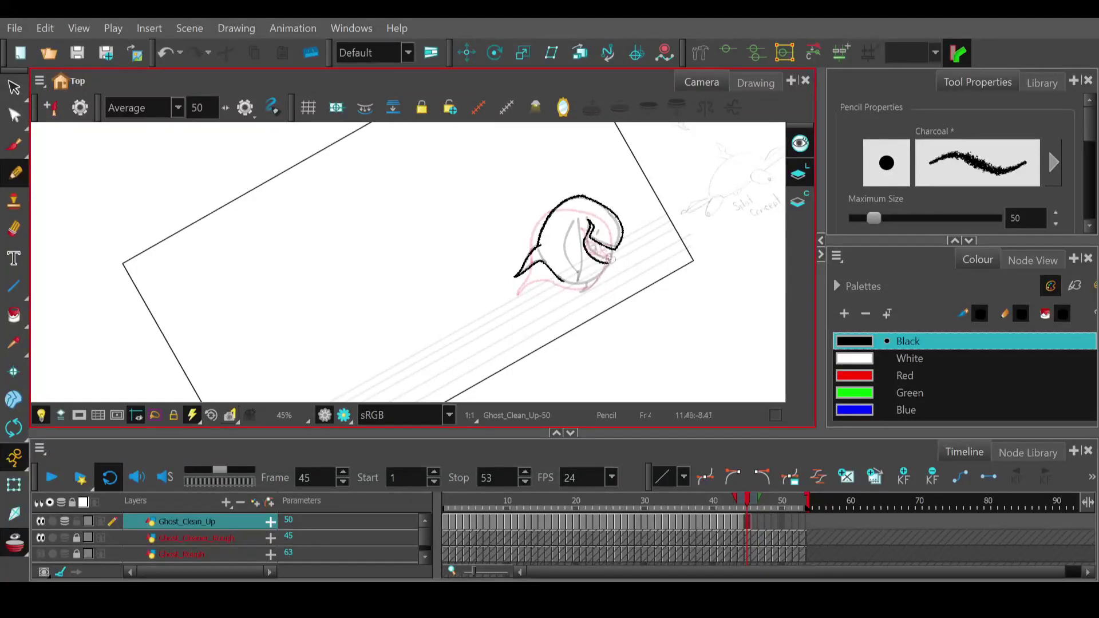
- Close frame 45's belly from the lower lip to the tail, and sketch the teeth inside the open mouth
key("ctrl+z")
key("ctrl+z")
key("ctrl+z")
mouse_move(589, 241)
left_mouse_down()
mouse_move(610, 259)
mouse_move(598, 276)
mouse_move(562, 280)
left_mouse_up()
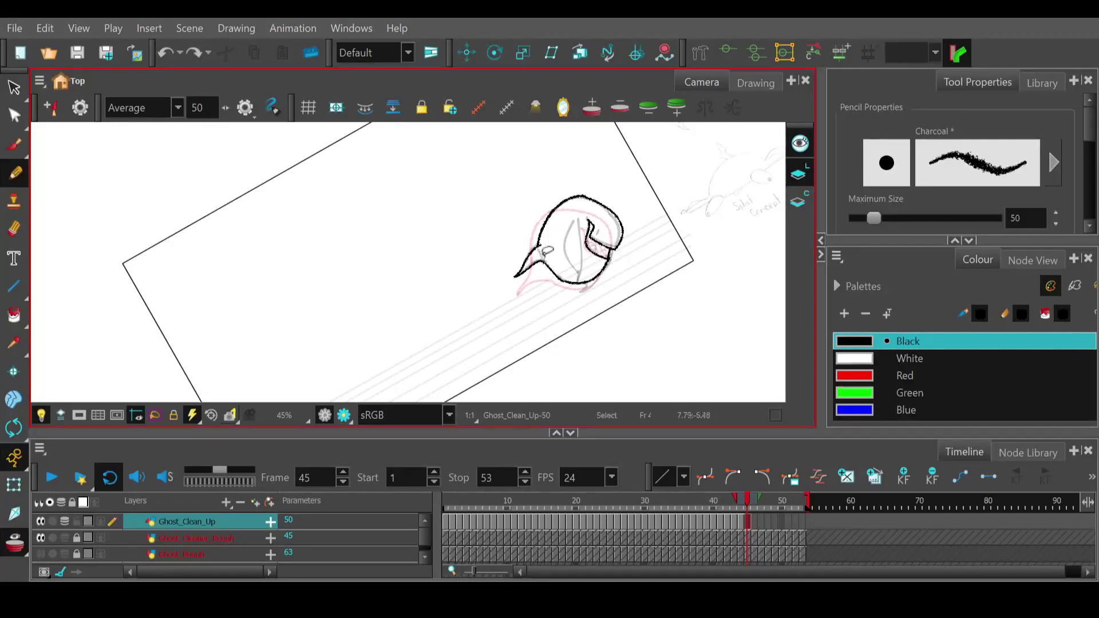
key("ctrl+z")
key("ctrl+shift+z")
left_click(588, 245)
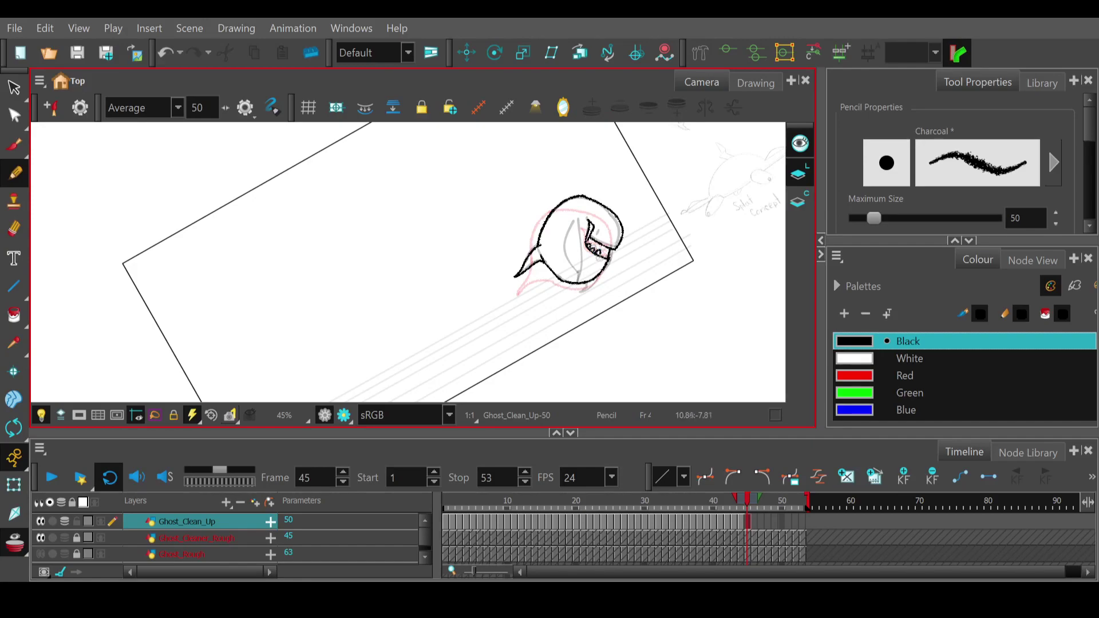
- On frame 46, trace the upper lip, inner corner and lower lip of the ghost's open mouth
mouse_move(749, 503)
left_mouse_down()
mouse_move(604, 523)
mouse_move(752, 520)
left_mouse_up()
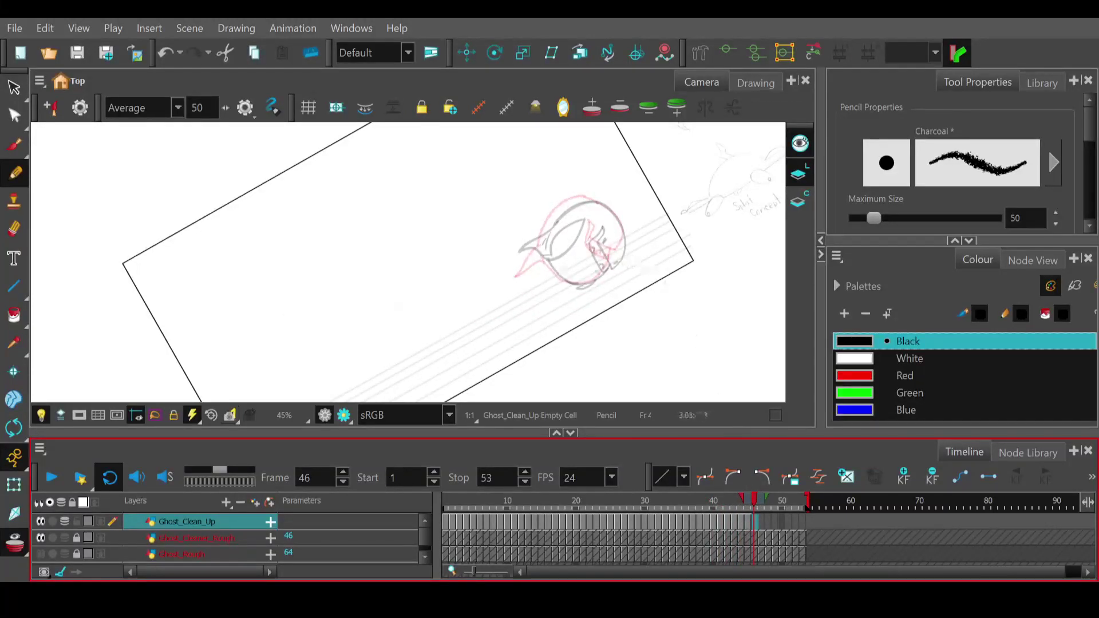
left_click(14, 428)
mouse_move(454, 287)
left_mouse_down()
mouse_move(437, 312)
mouse_move(521, 336)
mouse_move(628, 321)
mouse_move(699, 247)
left_mouse_up()
mouse_move(529, 221)
left_mouse_down()
mouse_move(486, 317)
mouse_move(680, 307)
left_mouse_up()
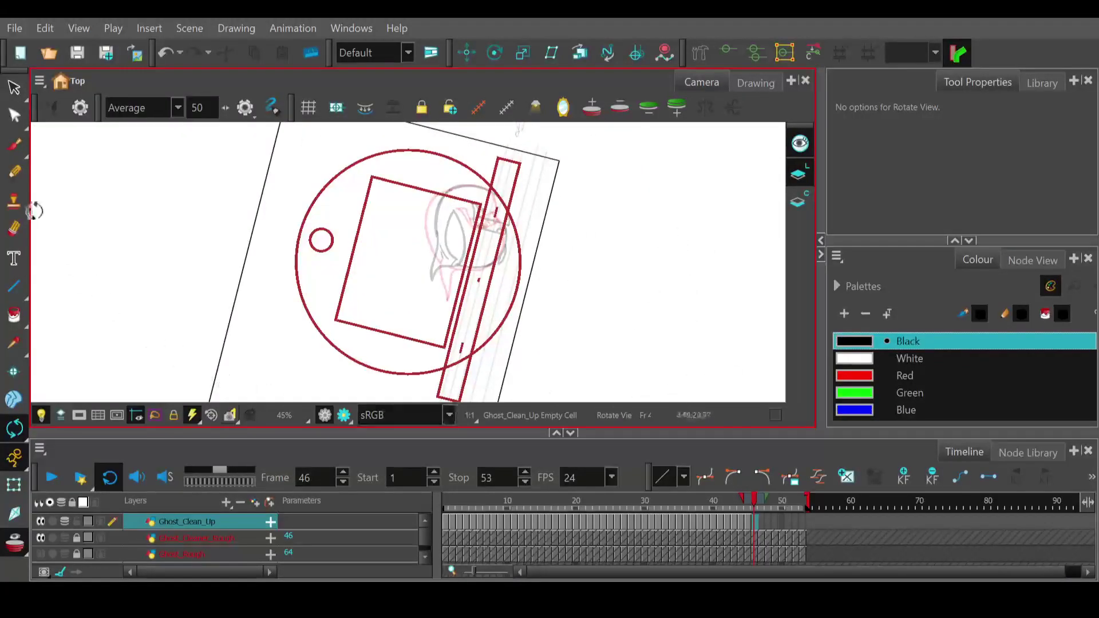
left_click(16, 171)
mouse_move(480, 217)
left_mouse_down()
mouse_move(514, 226)
mouse_move(472, 203)
left_mouse_up()
key("ctrl+z")
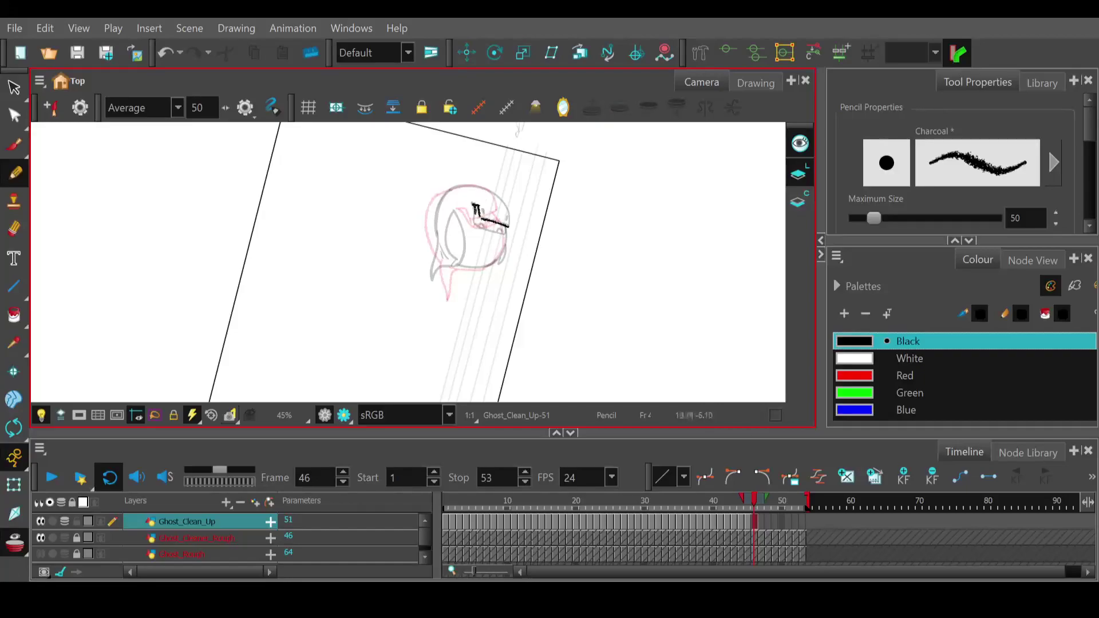
key("ctrl+z")
key("ctrl+z")
left_click_drag(499, 235, 506, 234)
key("ctrl+z")
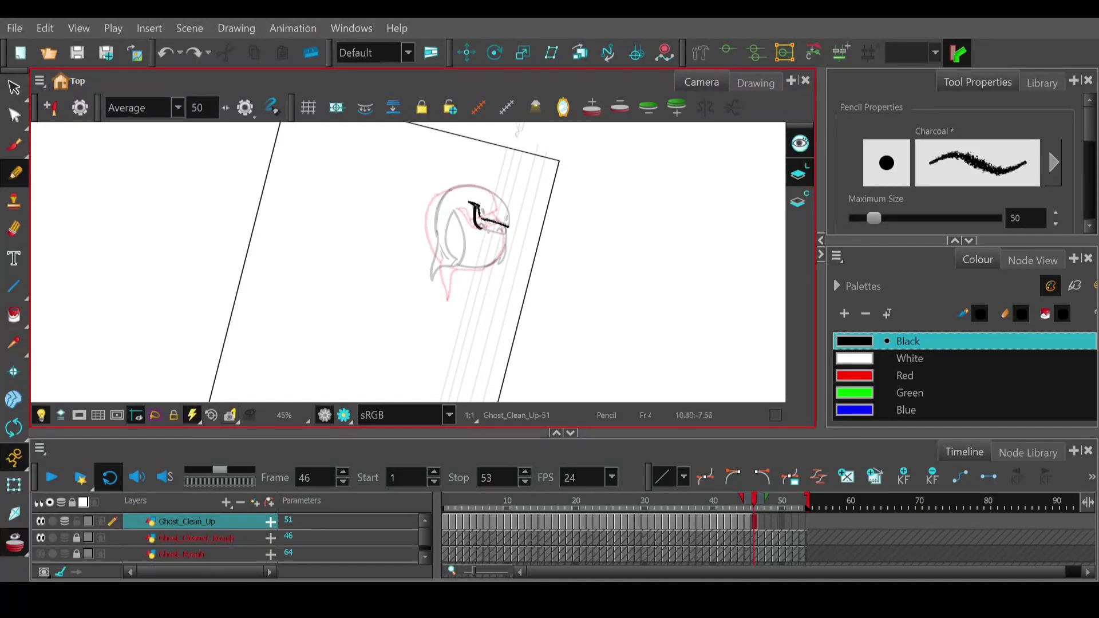
- Trace frame 46's belly curve from the lower lip and the head curve from the upper lip down the back, redrawing until smooth
mouse_move(506, 232)
left_mouse_down()
mouse_move(497, 262)
mouse_move(465, 273)
left_mouse_up()
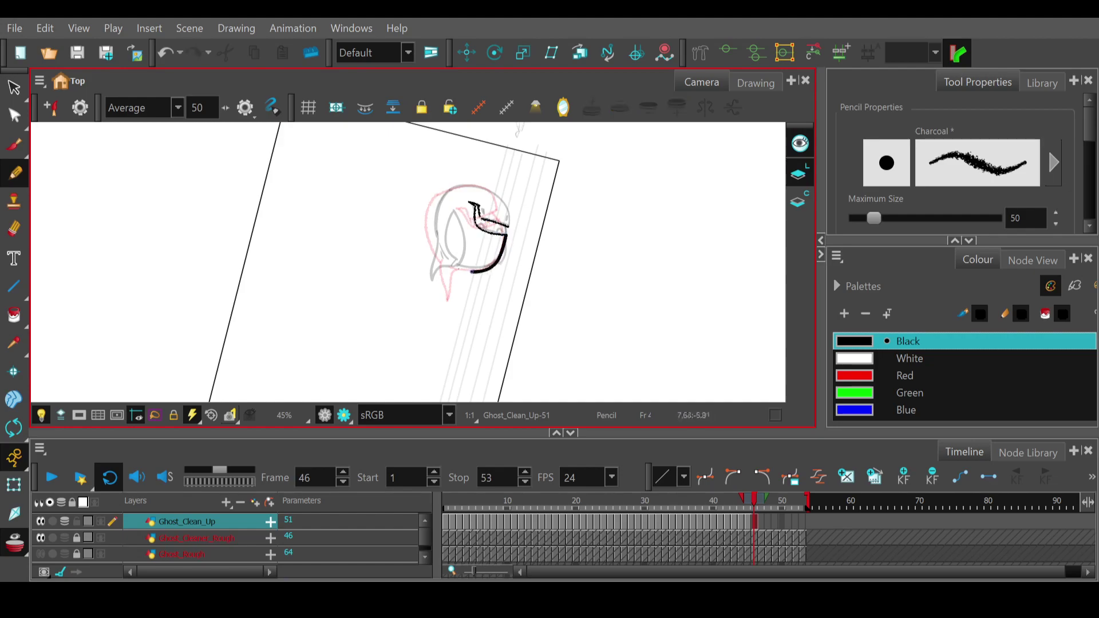
key("ctrl+z")
mouse_move(507, 237)
left_mouse_down()
mouse_move(485, 268)
mouse_move(463, 269)
left_mouse_up()
left_click_drag(480, 193, 460, 188)
key("ctrl+z")
left_click_drag(509, 227, 452, 190)
key("ctrl+z")
mouse_move(509, 227)
left_mouse_down()
mouse_move(461, 188)
mouse_move(445, 195)
mouse_move(435, 232)
left_mouse_up()
key("ctrl+z")
mouse_move(507, 224)
left_mouse_down()
mouse_move(491, 195)
mouse_move(462, 190)
mouse_move(442, 201)
mouse_move(438, 246)
left_mouse_up()
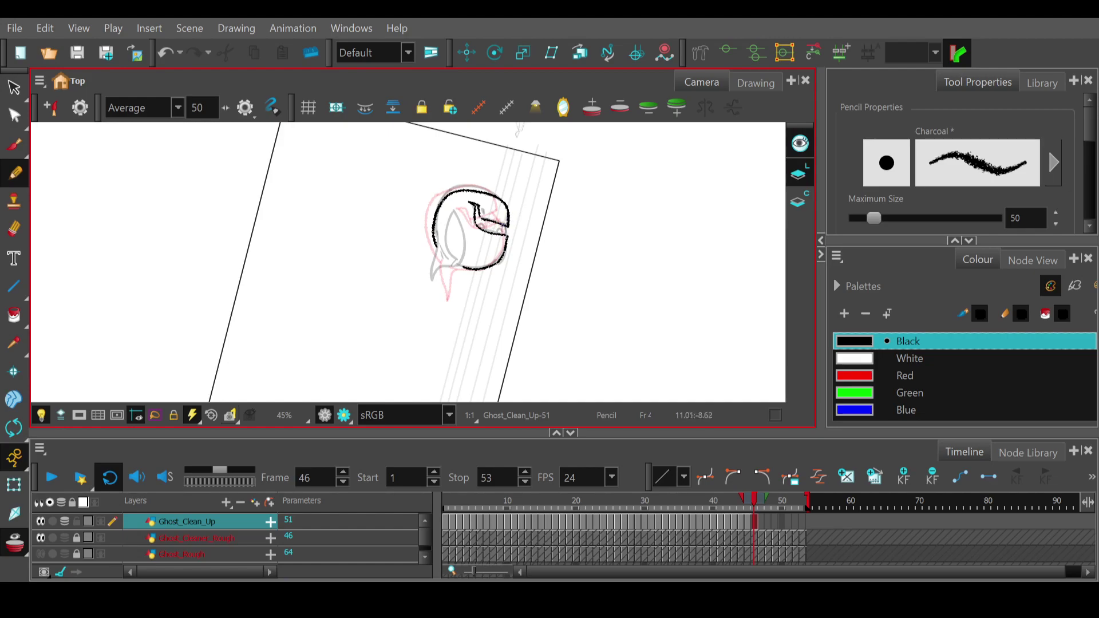
- Sketch frame 46's teeth and trace the tail to join the belly and back
key("ctrl+z")
left_click_drag(495, 230, 502, 233)
key("ctrl+z")
left_click_drag(462, 268, 455, 269)
mouse_move(442, 289)
left_mouse_down()
mouse_move(437, 248)
mouse_move(445, 282)
mouse_move(468, 268)
mouse_move(447, 268)
mouse_move(439, 285)
mouse_move(435, 246)
mouse_move(451, 263)
left_mouse_up()
key("ctrl+z")
key("ctrl+z")
- On frame 47, trace the nearly closed mouth with its upper lip, lower lip and both corners
left_click(761, 504)
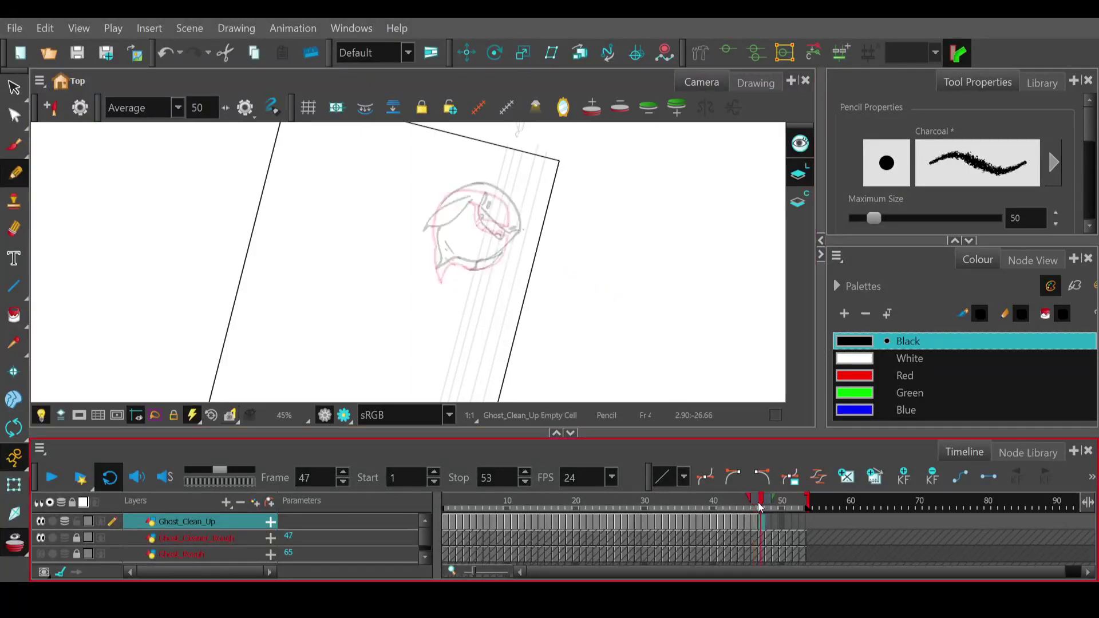
left_click_drag(482, 208, 505, 232)
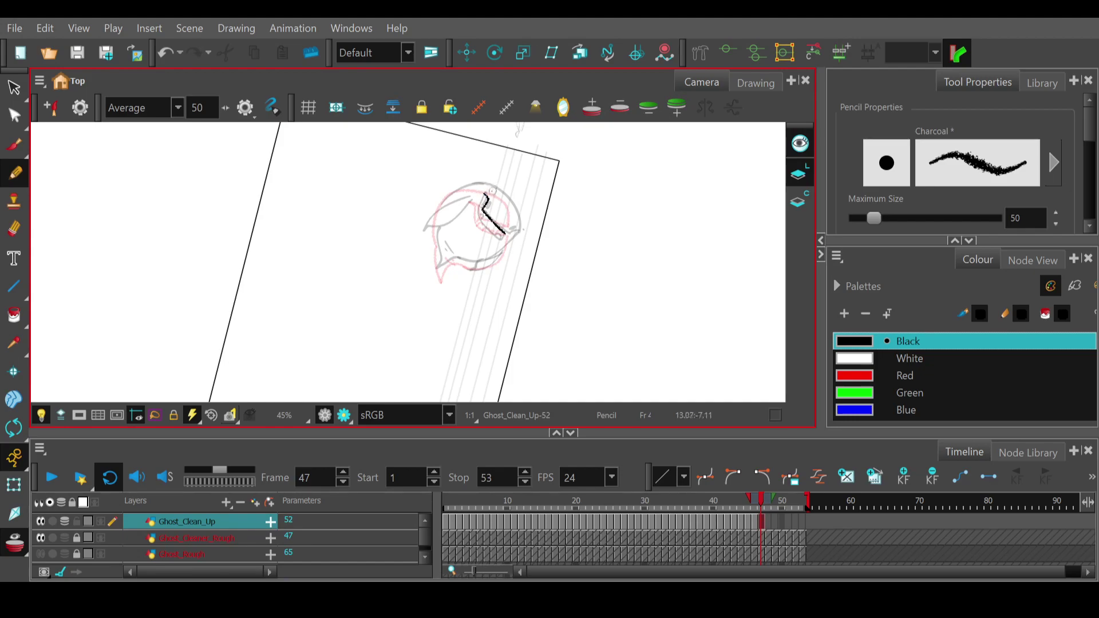
key("ctrl+z")
left_click_drag(489, 202, 485, 194)
key("ctrl+z")
key("ctrl+z")
mouse_move(488, 195)
left_mouse_down()
mouse_move(478, 223)
mouse_move(496, 239)
left_mouse_up()
key("ctrl+z")
key("ctrl+z")
key("ctrl+z")
key("ctrl+z")
key("ctrl+shift+z")
key("ctrl+z")
key("ctrl+shift+z")
left_click_drag(516, 233, 504, 240)
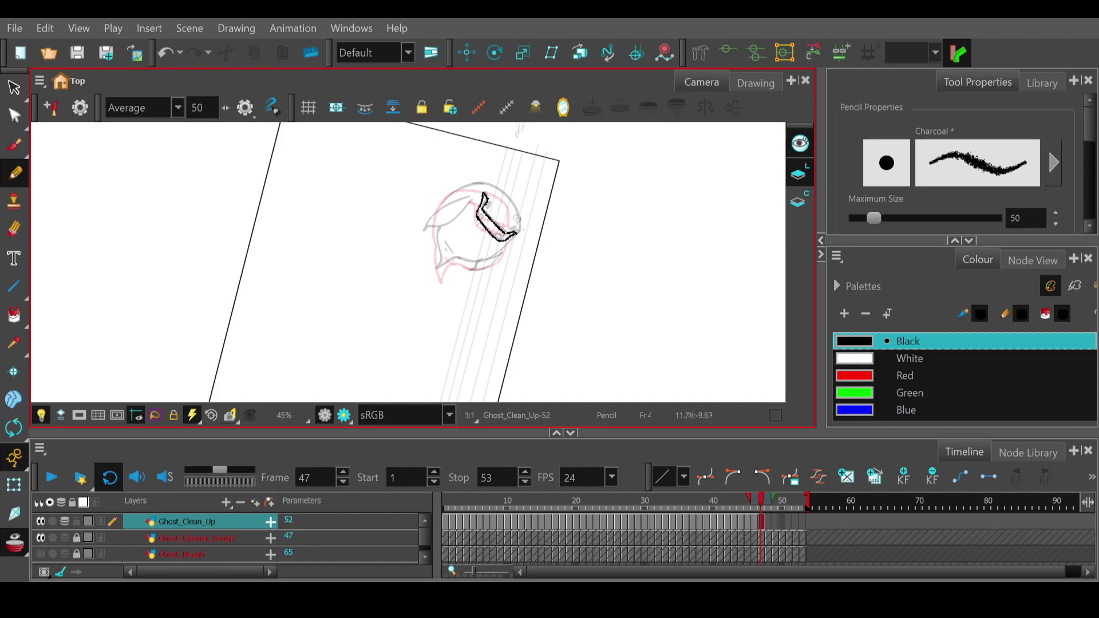
- Trace frame 47's belly from the front corner of the mouth back to the tail tip
mouse_move(517, 234)
left_mouse_down()
mouse_move(490, 258)
mouse_move(465, 260)
left_mouse_up()
key("ctrl+z")
mouse_move(520, 233)
left_mouse_down()
mouse_move(454, 257)
mouse_move(511, 247)
mouse_move(483, 263)
mouse_move(437, 270)
left_mouse_up()
key("ctrl+z")
key("ctrl+z")
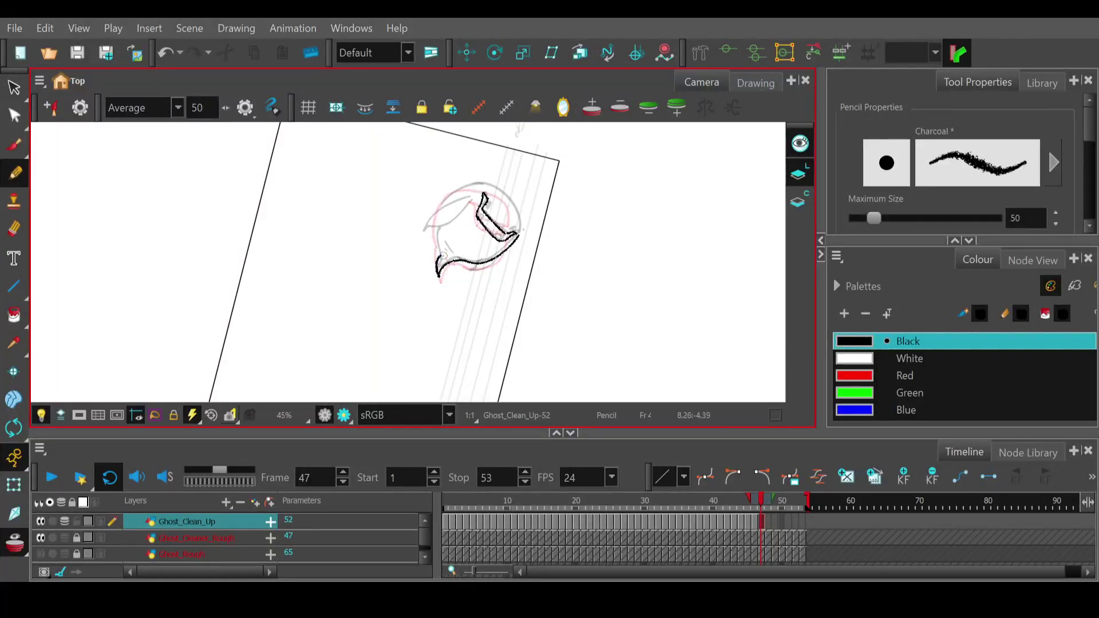
- Trace frame 47's head from the front corner of the mouth over the top and down the back
left_click_drag(521, 225, 498, 190)
key("ctrl+z")
key("ctrl+z")
mouse_move(519, 235)
left_mouse_down()
mouse_move(522, 212)
mouse_move(493, 188)
left_mouse_up()
key("ctrl+z")
mouse_move(518, 235)
left_mouse_down()
mouse_move(516, 206)
mouse_move(485, 179)
mouse_move(521, 230)
left_mouse_up()
key("ctrl+z")
mouse_move(495, 186)
left_mouse_down()
mouse_move(454, 190)
mouse_move(434, 228)
mouse_move(436, 261)
left_mouse_up()
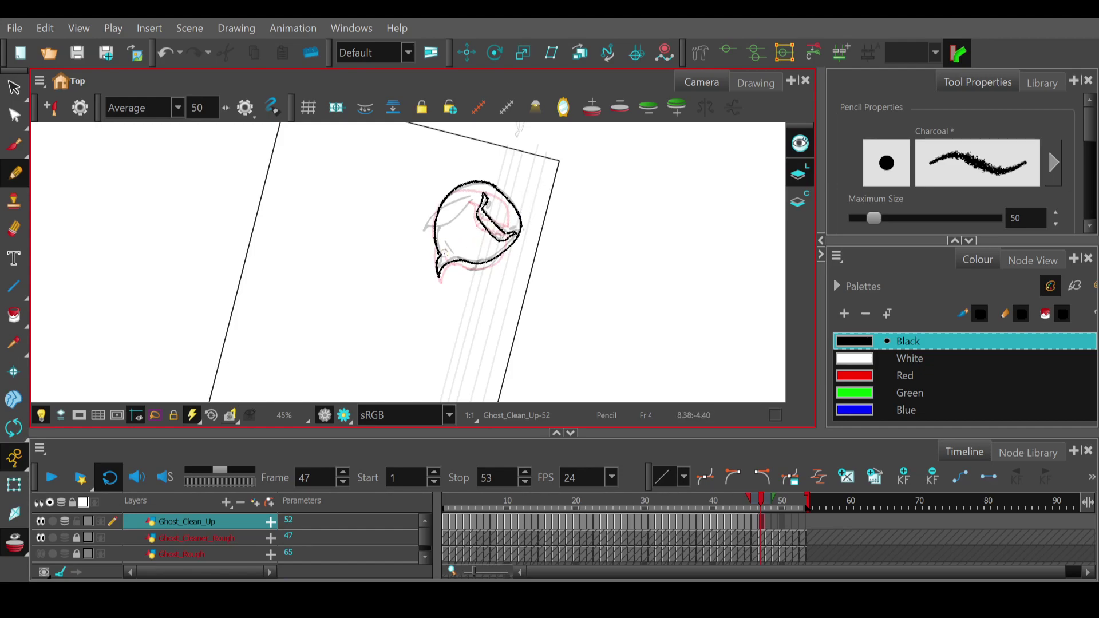
- Redraw the join between frame 47's back and tail, and sketch the teeth inside the mouth
key("ctrl+z")
mouse_move(444, 254)
left_mouse_down()
mouse_move(465, 262)
mouse_move(435, 218)
mouse_move(471, 183)
mouse_move(496, 186)
mouse_move(463, 187)
mouse_move(435, 223)
mouse_move(438, 257)
left_mouse_up()
key("ctrl+z")
key("ctrl+z")
key("ctrl+z")
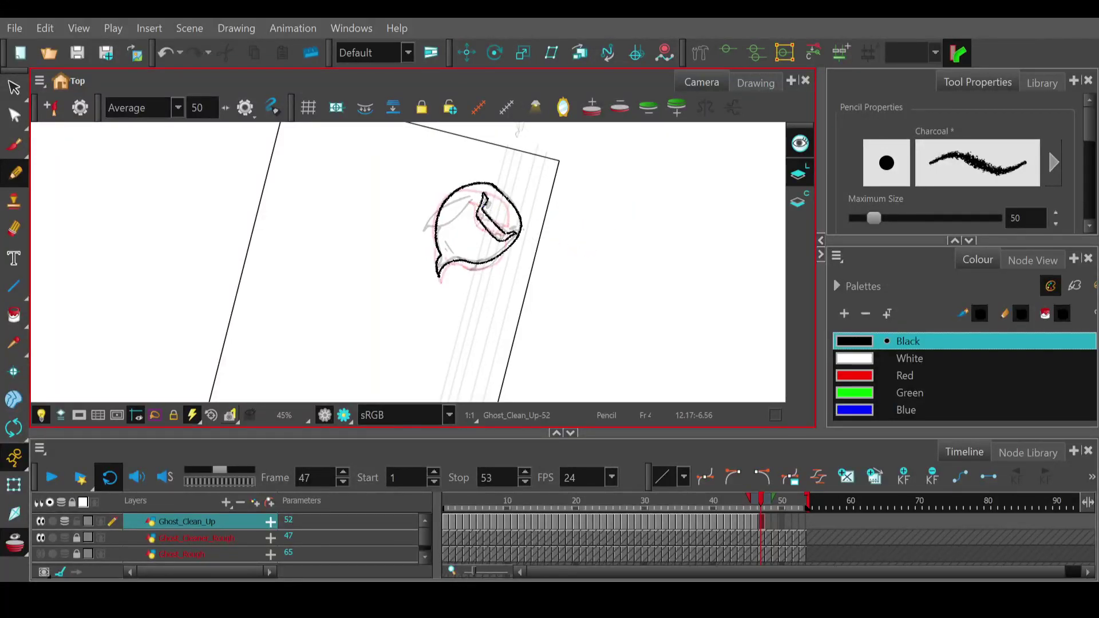
left_click_drag(485, 203, 496, 238)
- On frame 48, trace the squashed ghost's mouth lines and its flat base against the ground
mouse_move(762, 512)
left_mouse_down()
mouse_move(717, 512)
mouse_move(768, 509)
left_mouse_up()
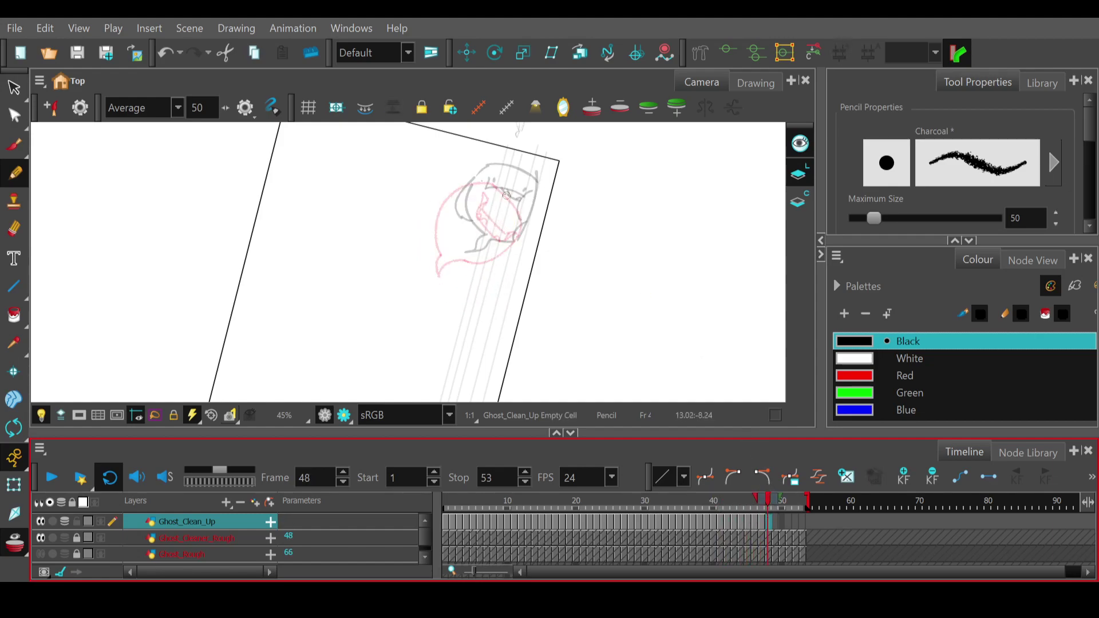
left_click(489, 178)
key("ctrl+z")
mouse_move(486, 178)
left_mouse_down()
mouse_move(527, 192)
mouse_move(521, 220)
mouse_move(537, 182)
mouse_move(520, 243)
left_mouse_up()
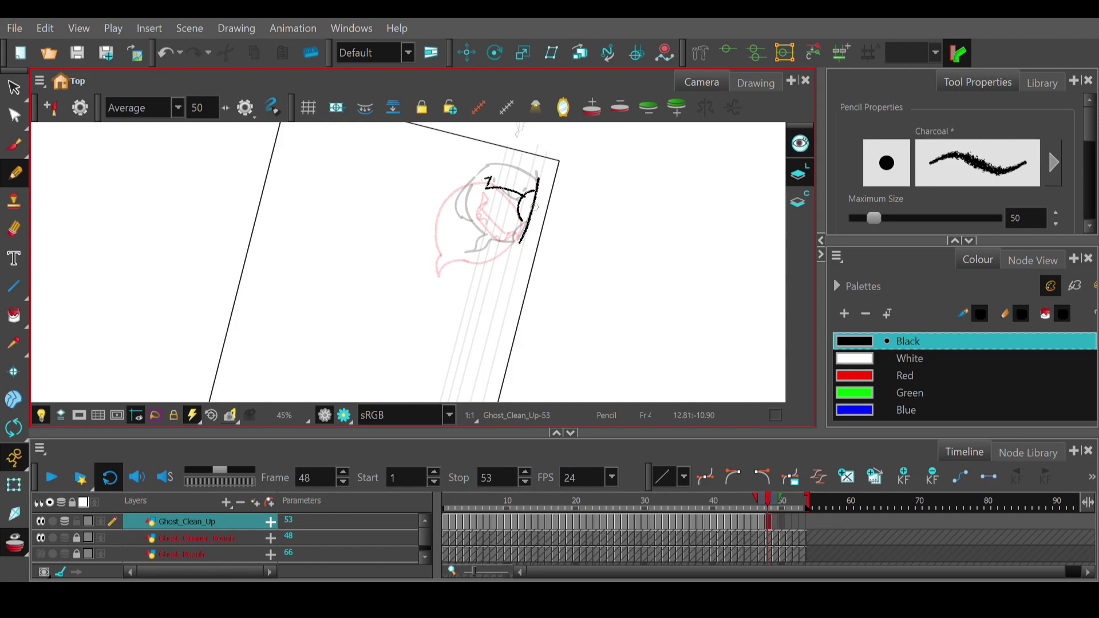
- Trace frame 48's body from the front end of the base over the head to the tail
mouse_move(538, 182)
left_mouse_down()
mouse_move(491, 164)
mouse_move(538, 183)
mouse_move(470, 183)
mouse_move(480, 176)
mouse_move(468, 223)
mouse_move(492, 229)
mouse_move(477, 246)
mouse_move(485, 236)
left_mouse_up()
key("ctrl+z")
key("ctrl+z")
key("ctrl+z")
key("ctrl+z")
key("ctrl+z")
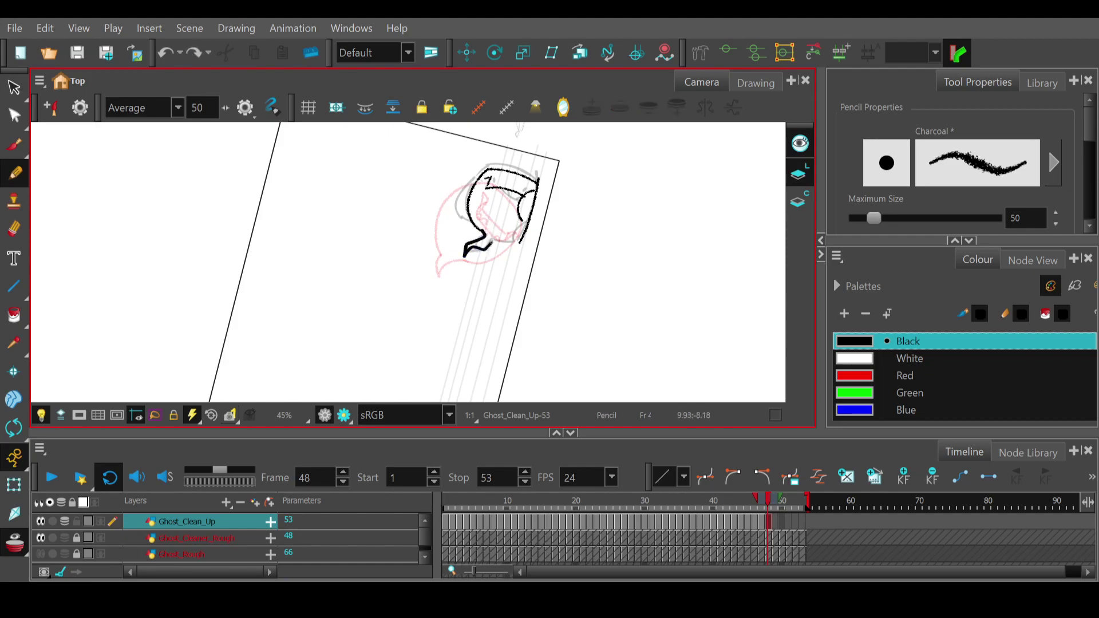
- Close frame 48's outline between the base and the tail, and redraw the tail more cleanly
left_click_drag(520, 242, 522, 234)
key("ctrl+z")
mouse_move(493, 236)
left_mouse_down()
mouse_move(463, 252)
mouse_move(485, 234)
left_mouse_up()
key("ctrl+z")
key("ctrl+z")
left_click_drag(466, 252, 485, 231)
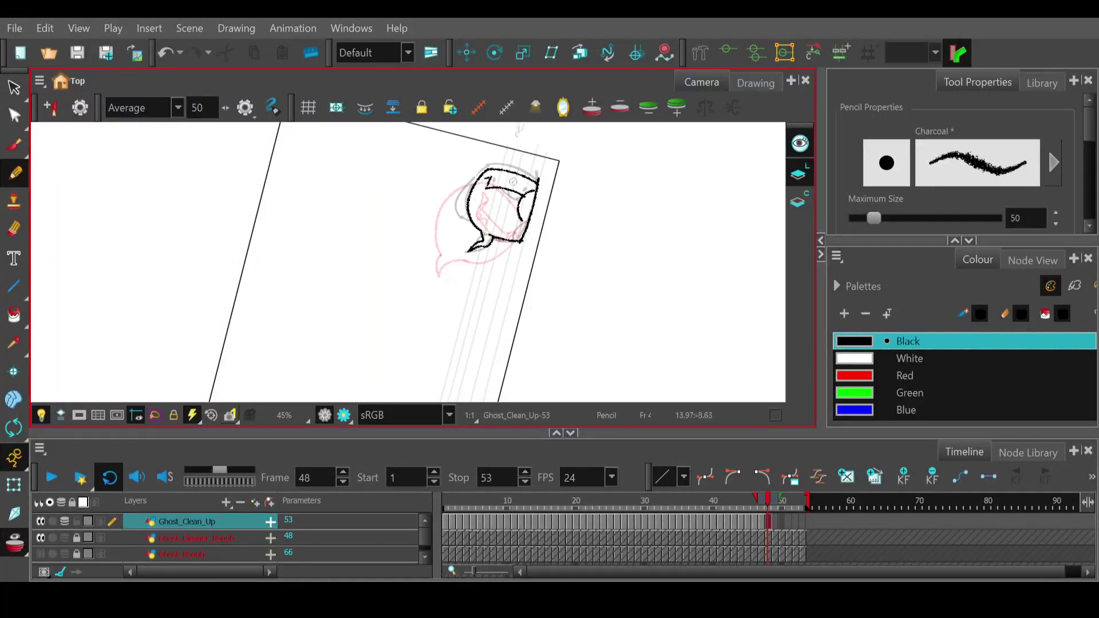
- Draw the small tooth detail on frame 48's mouth line, and compare the pose with frame 49
left_click_drag(494, 188, 525, 196)
key("ctrl+z")
left_click(776, 504)
mouse_move(776, 501)
left_mouse_down()
mouse_move(736, 503)
mouse_move(775, 503)
mouse_move(767, 501)
left_mouse_up()
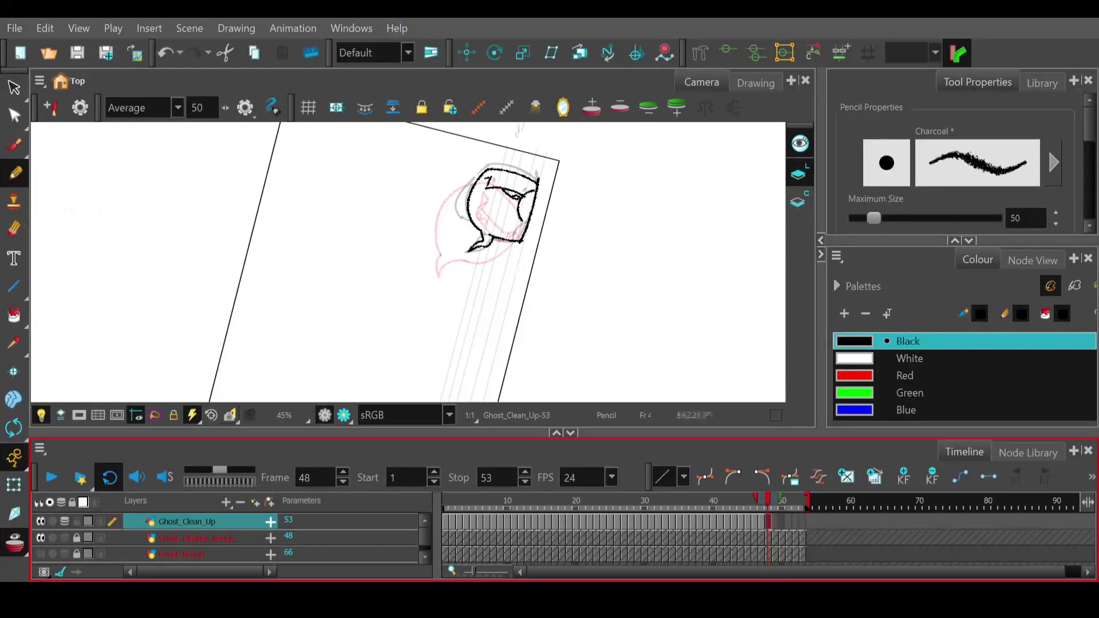
- Select all of frame 48's line art and enlarge it slightly outward from the tail-side corner
key("alt+s")
mouse_move(479, 147)
left_mouse_down()
mouse_move(488, 256)
mouse_move(459, 154)
left_mouse_up()
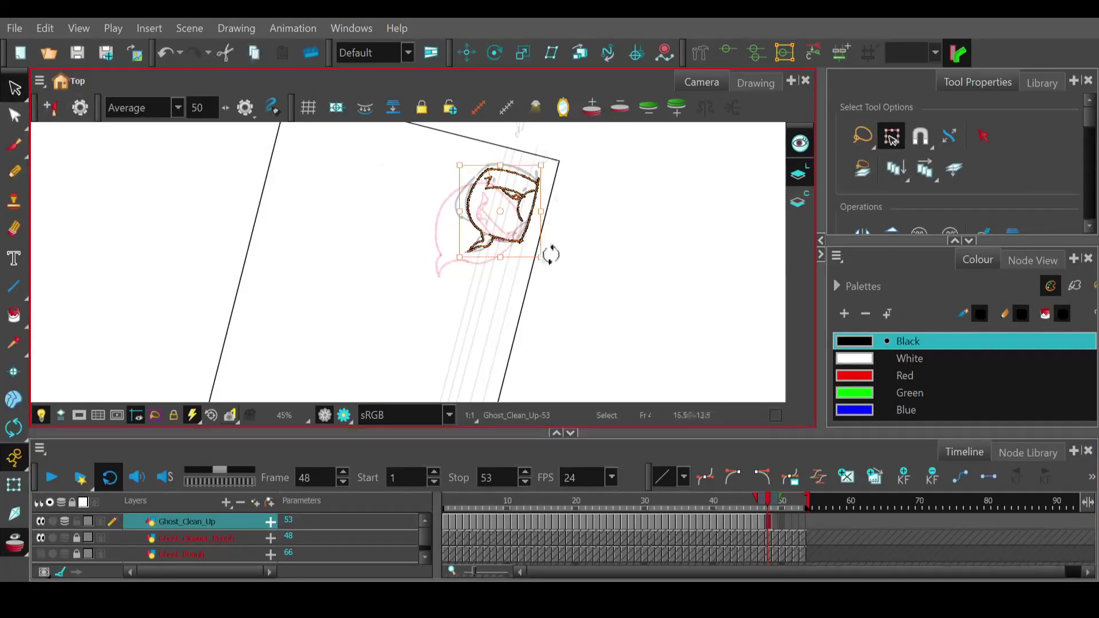
left_click_drag(459, 259, 447, 271)
left_click(579, 233)
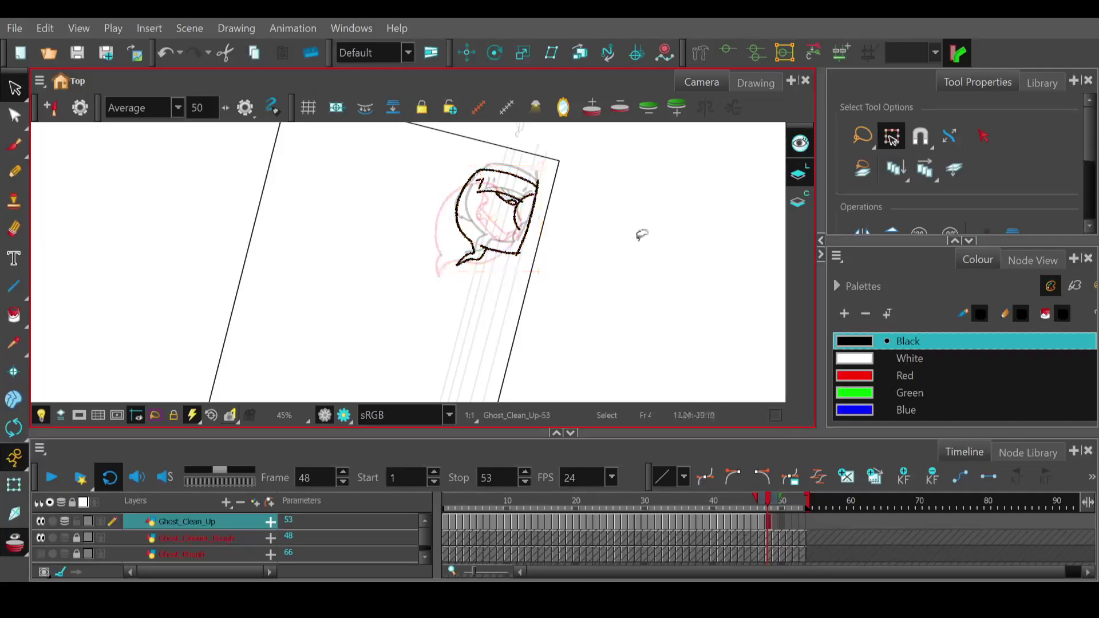
- With the view rotation reset, trace the mouth line, both its corners and the inner mouth curve on frame 49
left_click(15, 171)
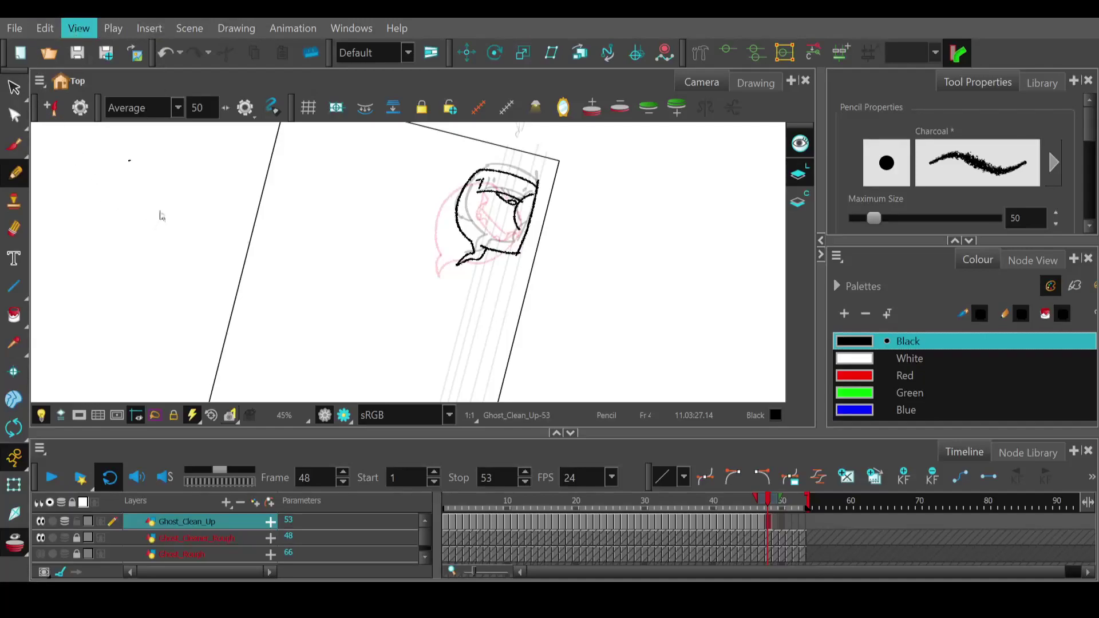
key("shift+m")
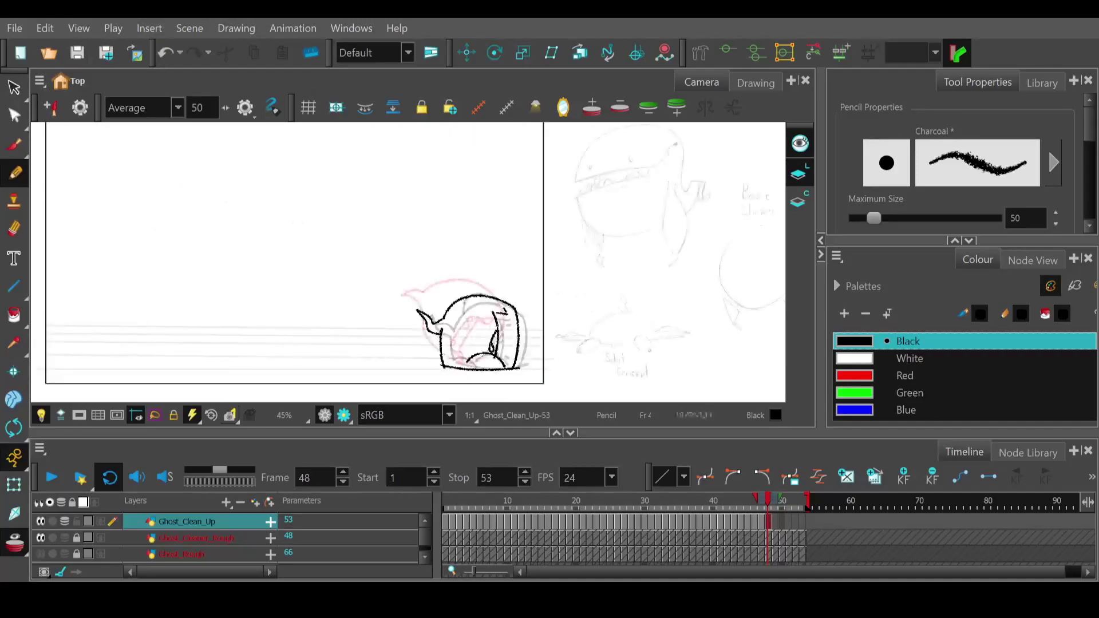
mouse_move(767, 505)
left_mouse_down()
mouse_move(686, 511)
mouse_move(777, 519)
left_mouse_up()
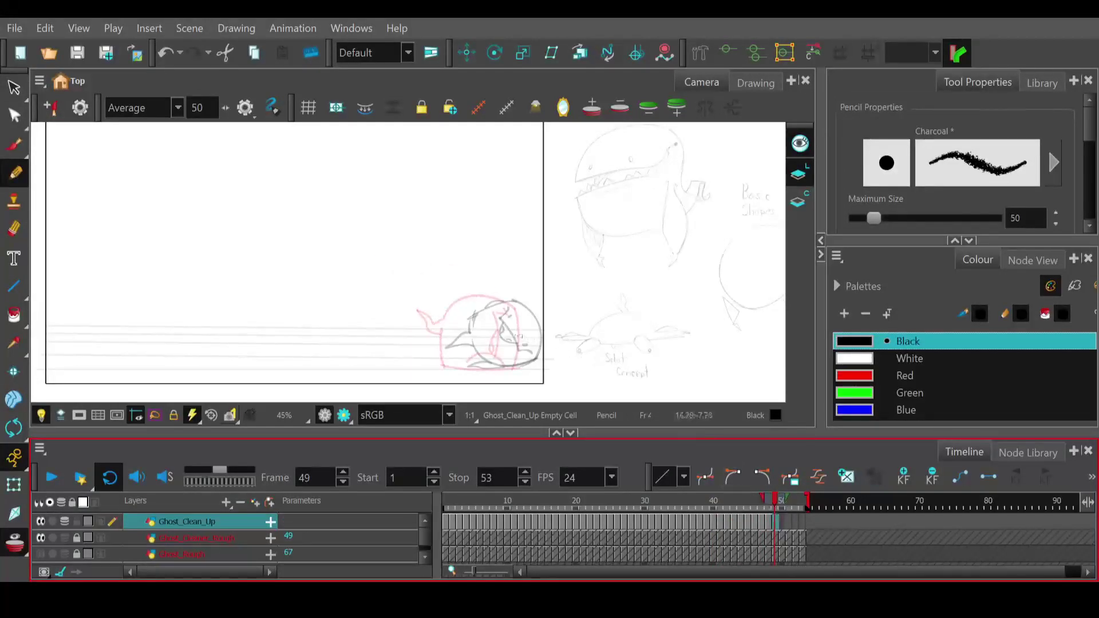
left_click_drag(502, 319, 520, 351)
key("ctrl+z")
key("ctrl+z")
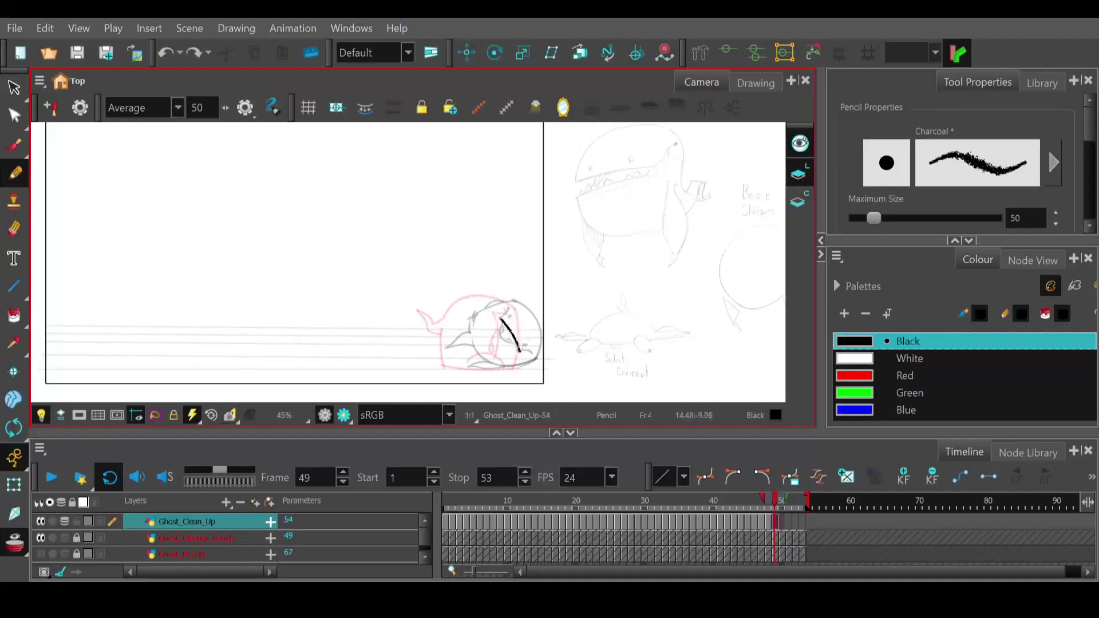
key("ctrl+z")
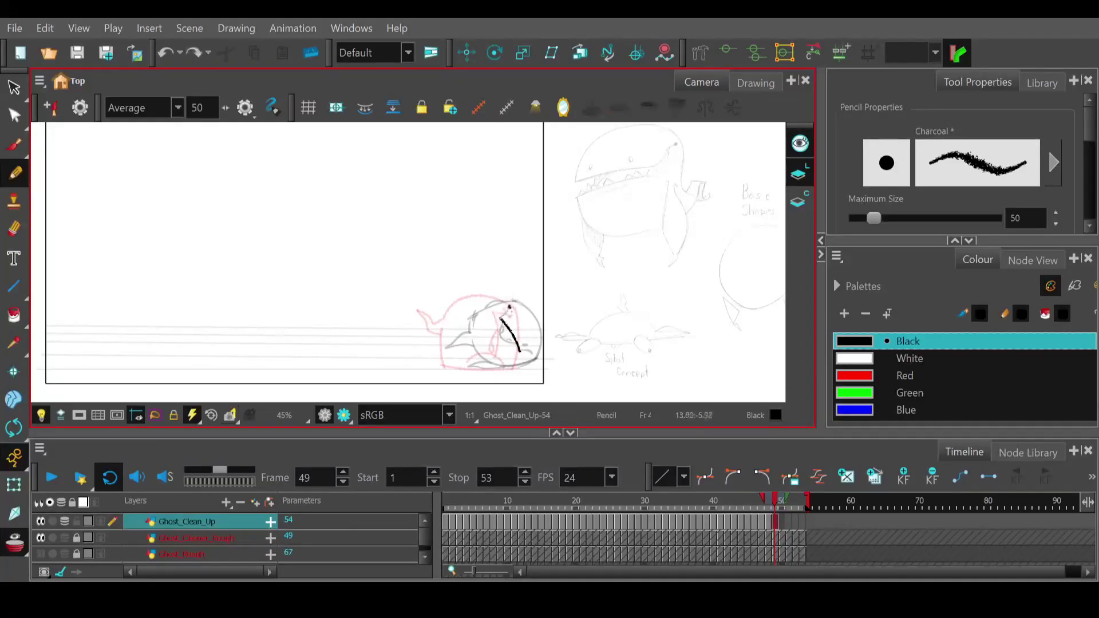
left_click(526, 348)
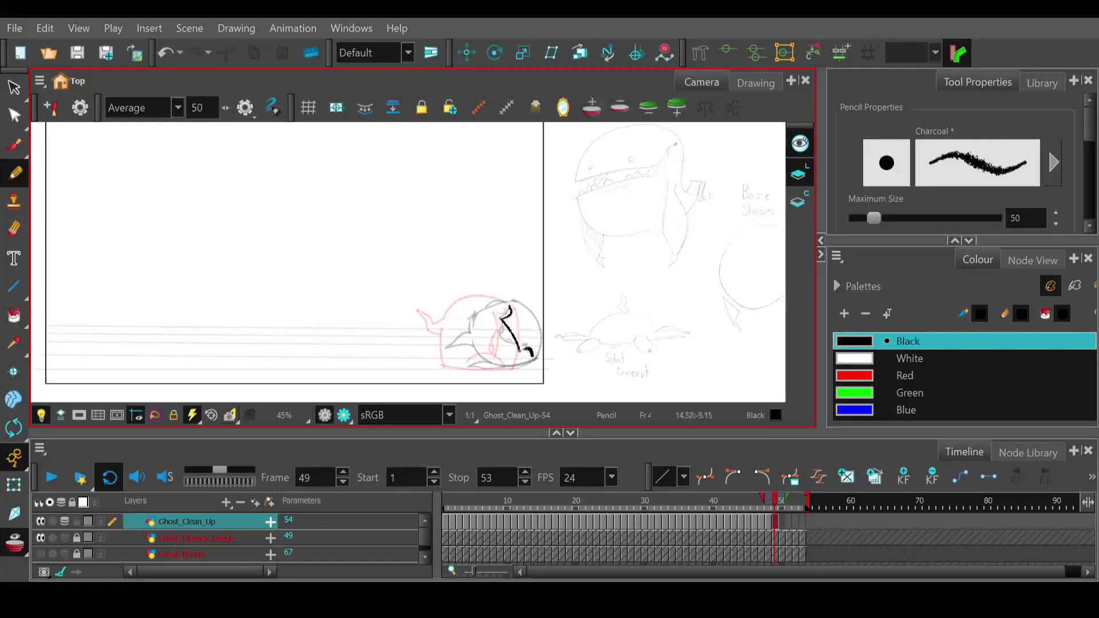
key("ctrl+z")
left_click(524, 334)
- Trace frame 49's head from the crown to the front of the mouth and down the back, redrawing the curves until smooth
mouse_move(518, 301)
left_mouse_down()
mouse_move(463, 324)
mouse_move(500, 302)
mouse_move(469, 330)
left_mouse_up()
key("ctrl+z")
mouse_move(531, 302)
left_mouse_down()
mouse_move(517, 300)
mouse_move(537, 348)
left_mouse_up()
key("ctrl+z")
mouse_move(514, 301)
left_mouse_down()
mouse_move(531, 311)
mouse_move(535, 355)
left_mouse_up()
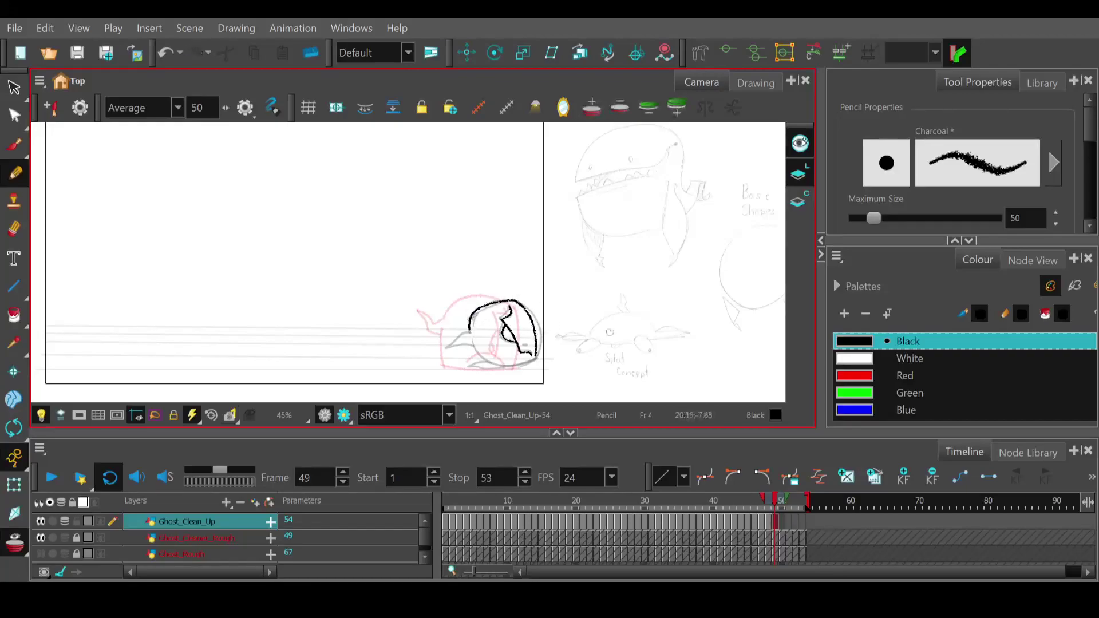
key("ctrl+z")
mouse_move(513, 300)
left_mouse_down()
mouse_move(535, 328)
mouse_move(538, 358)
left_mouse_up()
key("ctrl+z")
left_click_drag(515, 300, 541, 342)
key("ctrl+z")
mouse_move(516, 301)
left_mouse_down()
mouse_move(537, 360)
mouse_move(487, 367)
mouse_move(532, 360)
mouse_move(493, 366)
mouse_move(468, 341)
left_mouse_up()
- Close frame 49's belly from the front of the mouth, finish the tail, and sketch the teeth
key("ctrl+z")
key("ctrl+z")
key("ctrl+z")
key("ctrl+z")
mouse_move(540, 358)
left_mouse_down()
mouse_move(501, 366)
mouse_move(472, 339)
mouse_move(450, 339)
mouse_move(458, 346)
left_mouse_up()
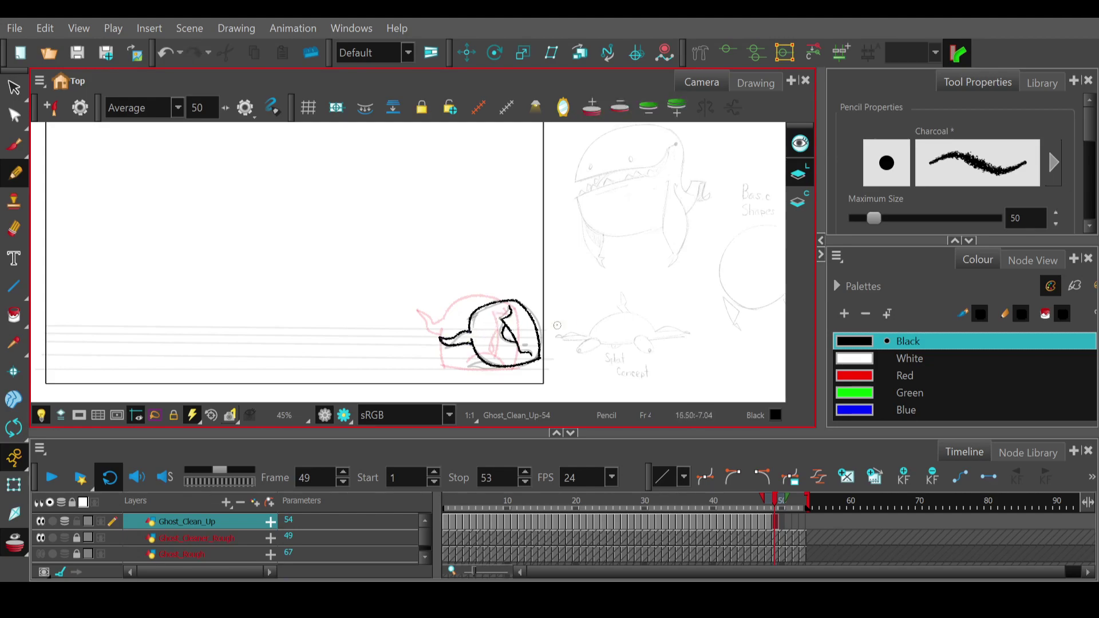
key("ctrl+z")
mouse_move(472, 335)
left_mouse_down()
mouse_move(483, 328)
mouse_move(472, 341)
left_mouse_up()
key("ctrl+z")
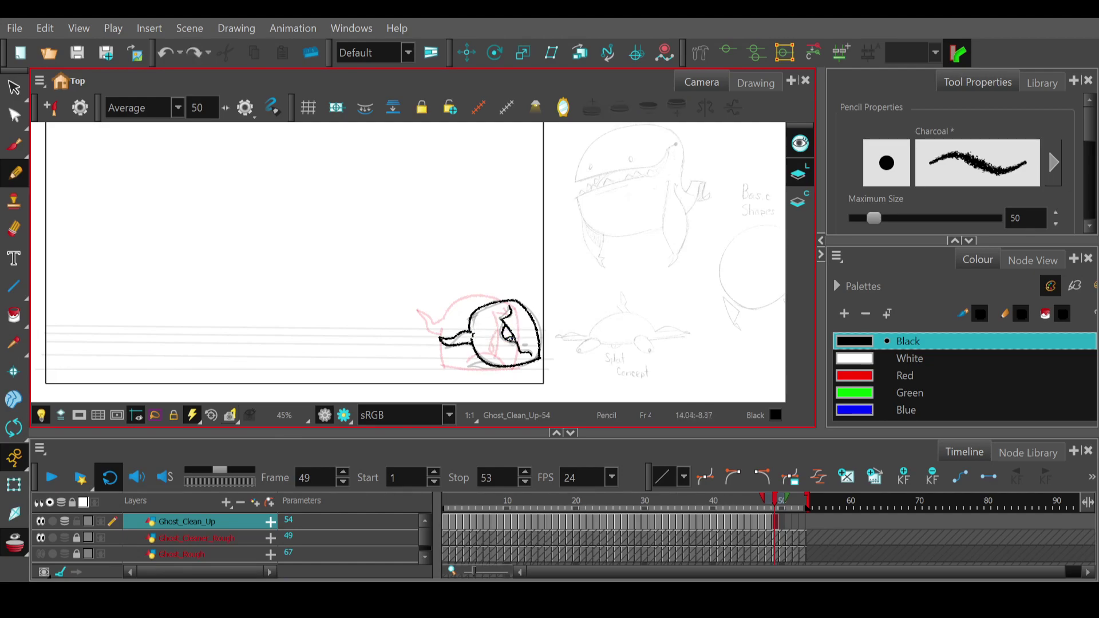
key("ctrl+shift+z")
- On frame 50, trace the open mouth's upper and lower lips, and sketch the teeth inside
left_click(776, 507)
left_click(782, 508)
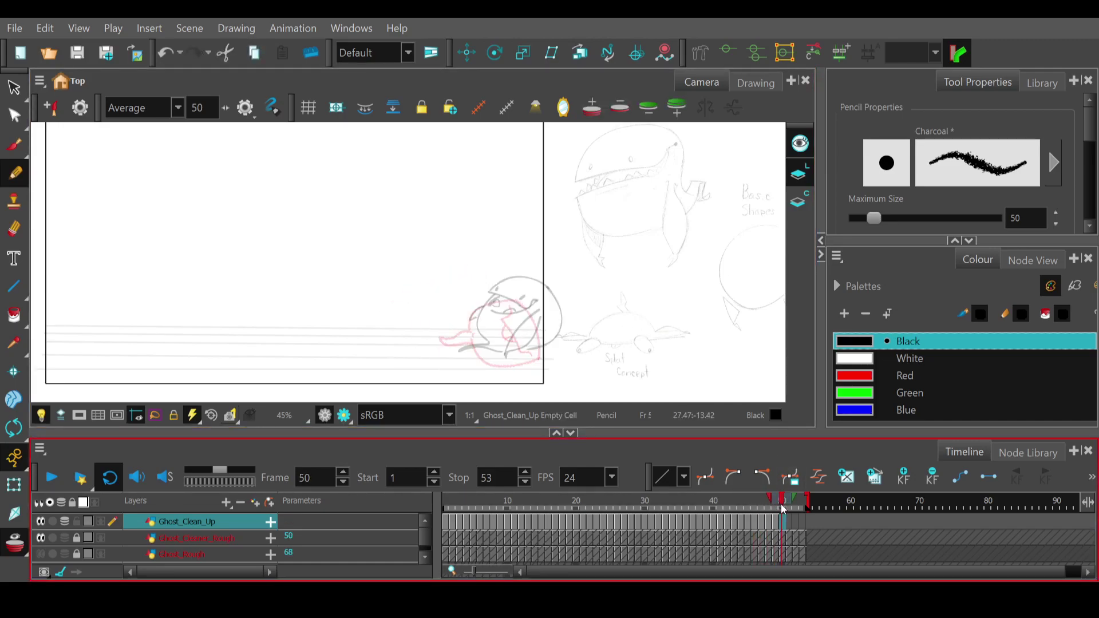
mouse_move(488, 291)
left_mouse_down()
mouse_move(528, 309)
mouse_move(538, 302)
mouse_move(510, 317)
mouse_move(485, 304)
left_mouse_up()
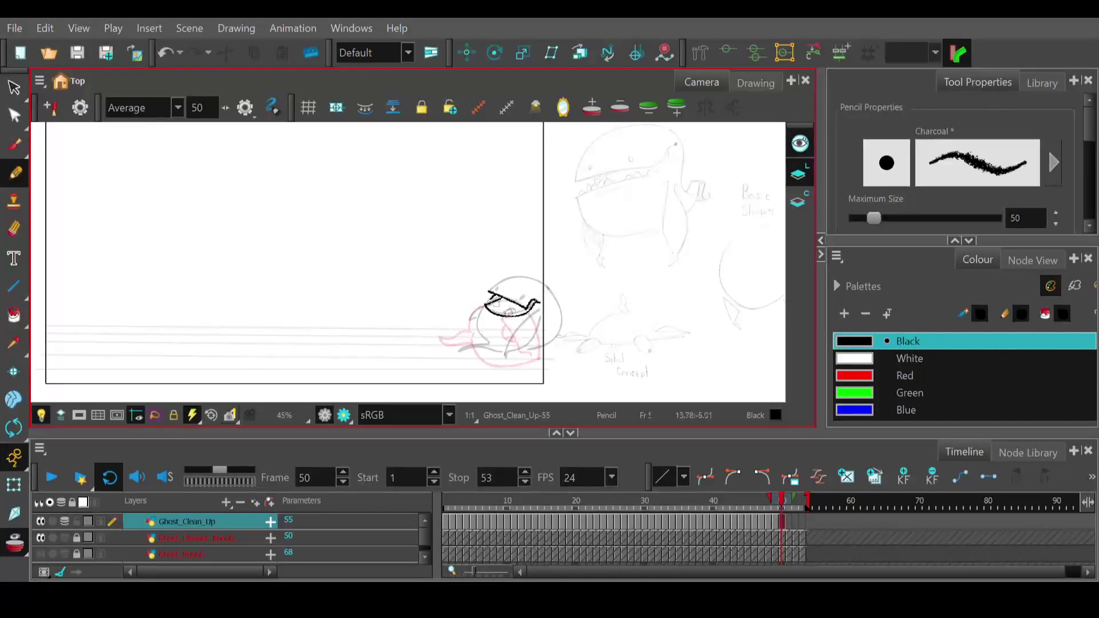
key("ctrl+z")
left_click_drag(496, 307, 492, 307)
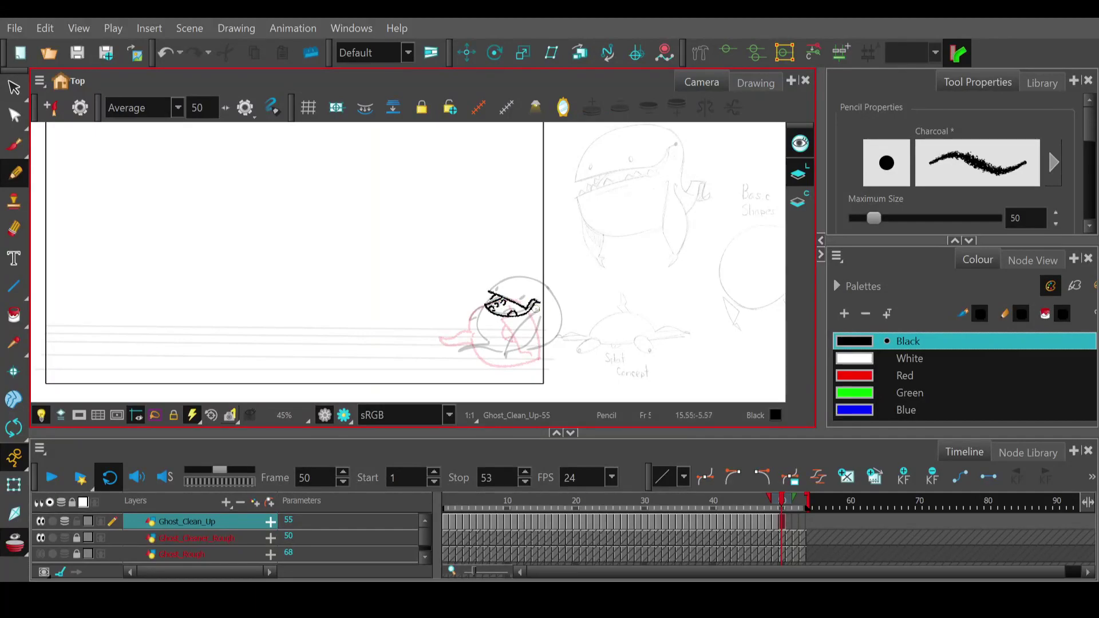
- Trace the crown of the head and the front of the belly on frame 50, redrawing uneven strokes
left_click_drag(516, 278, 549, 289)
key("ctrl+z")
key("ctrl+z")
mouse_move(486, 305)
left_mouse_down()
mouse_move(477, 320)
mouse_move(498, 343)
mouse_move(481, 344)
mouse_move(491, 353)
mouse_move(471, 347)
mouse_move(505, 355)
mouse_move(544, 343)
left_mouse_up()
key("ctrl+z")
key("ctrl+z")
key("ctrl+z")
- Trace frame 50's tail, underside and back up to the crown, redrawing the long curve until it is smooth
mouse_move(459, 344)
left_mouse_down()
mouse_move(502, 352)
mouse_move(552, 331)
mouse_move(500, 353)
mouse_move(531, 354)
mouse_move(559, 327)
mouse_move(548, 283)
left_mouse_up()
key("ctrl+z")
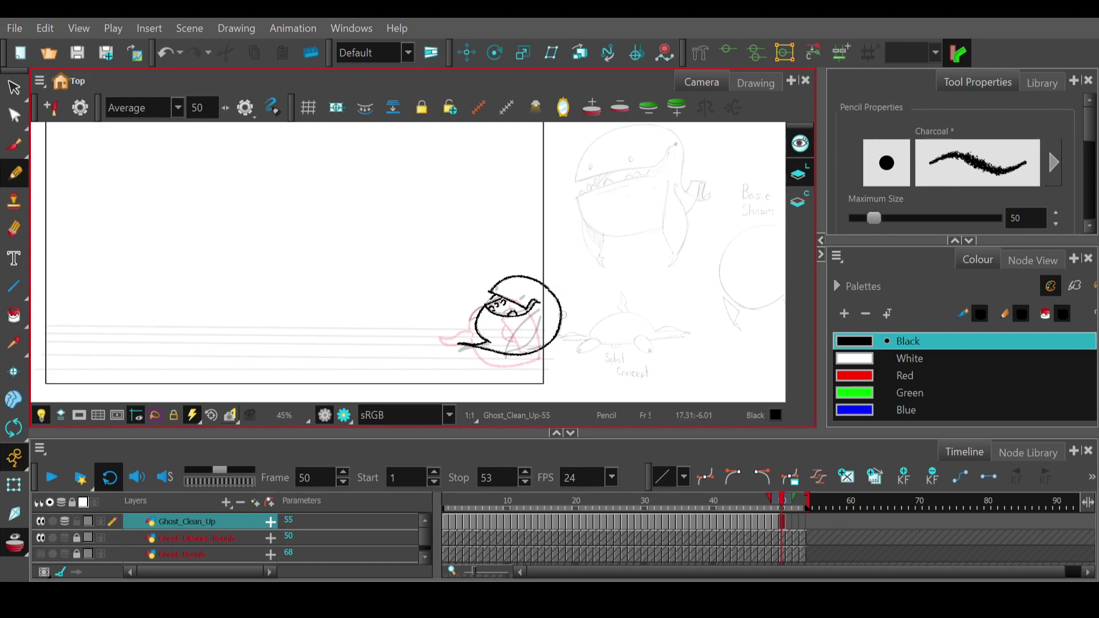
key("ctrl+z")
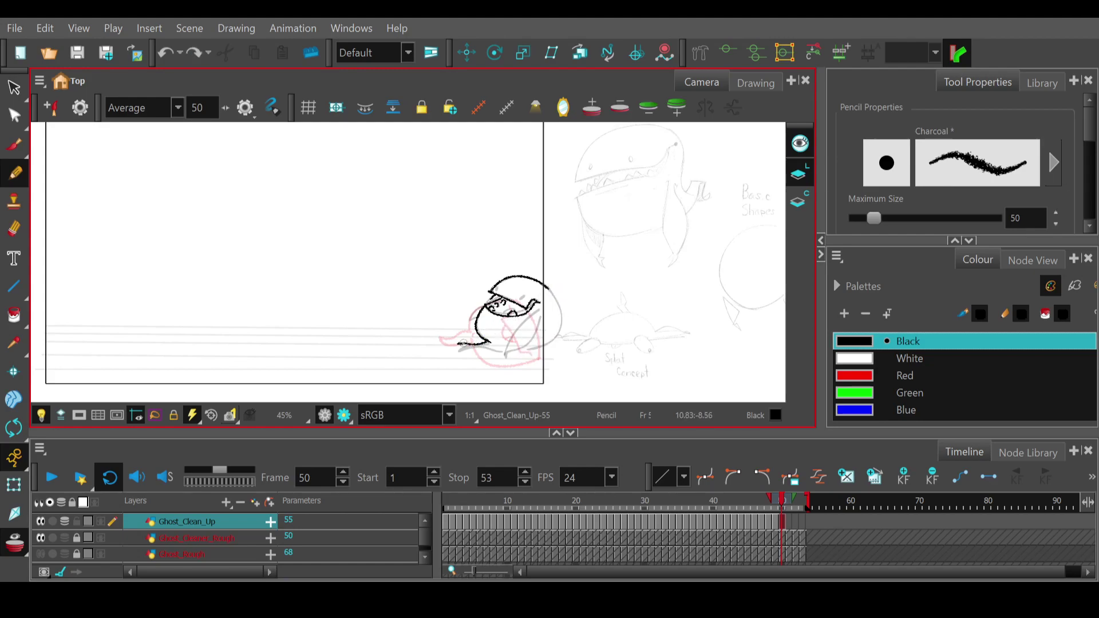
mouse_move(490, 353)
left_mouse_down()
mouse_move(540, 353)
mouse_move(559, 295)
left_mouse_up()
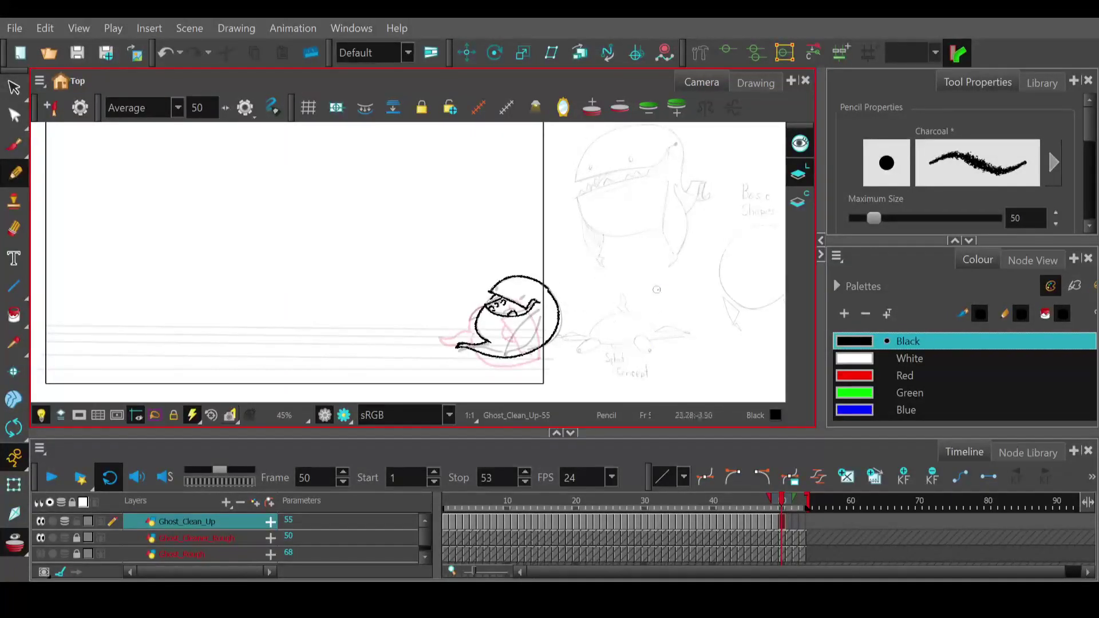
- On frame 49, select the whole ghost drawing and enlarge it slightly toward the upper right
mouse_move(782, 504)
left_mouse_down()
mouse_move(762, 510)
mouse_move(776, 509)
left_mouse_up()
left_click(14, 87)
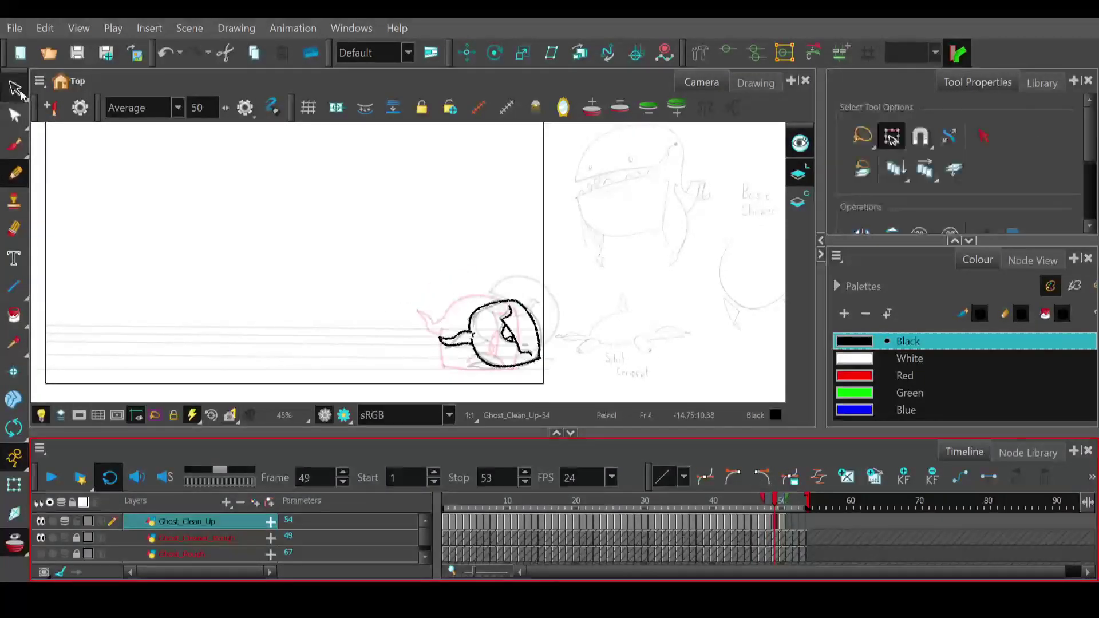
mouse_move(534, 264)
left_mouse_down()
mouse_move(424, 320)
mouse_move(563, 374)
mouse_move(544, 258)
left_mouse_up()
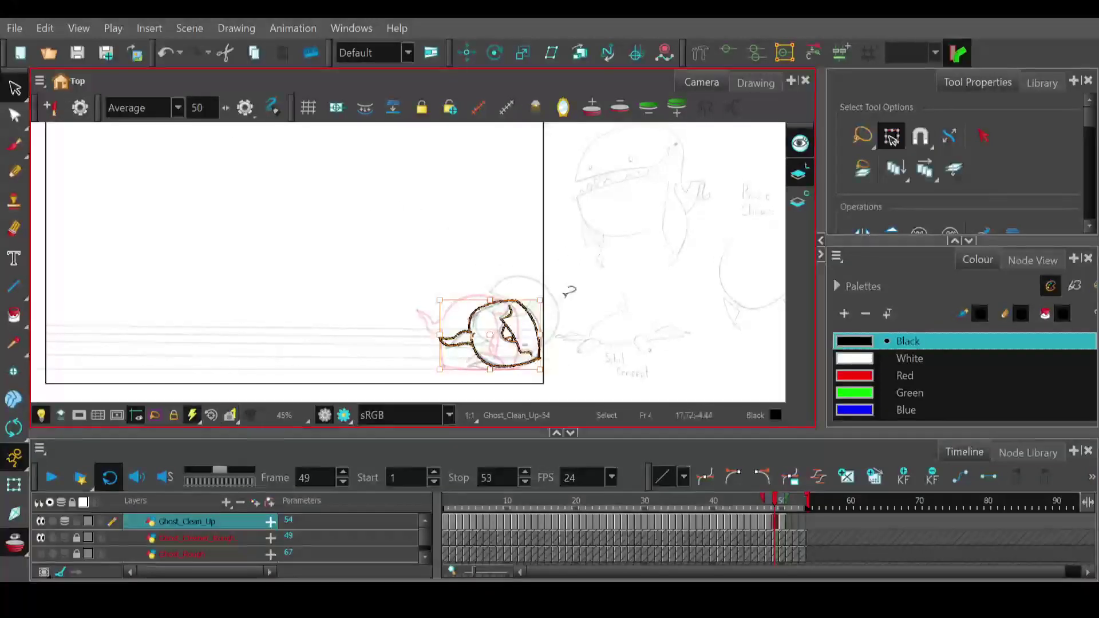
left_click_drag(542, 299, 548, 293)
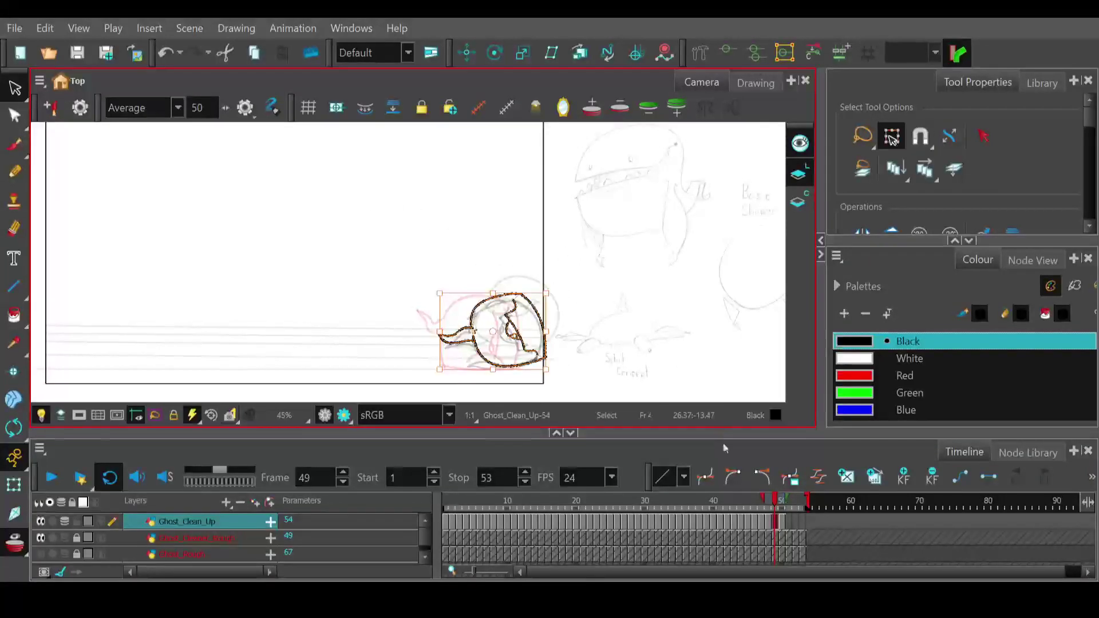
- On frame 50, select the whole ghost drawing and enlarge it slightly toward the upper right
left_click(782, 504)
mouse_move(619, 260)
left_mouse_down()
mouse_move(466, 375)
mouse_move(588, 232)
left_mouse_up()
left_click_drag(562, 273, 572, 266)
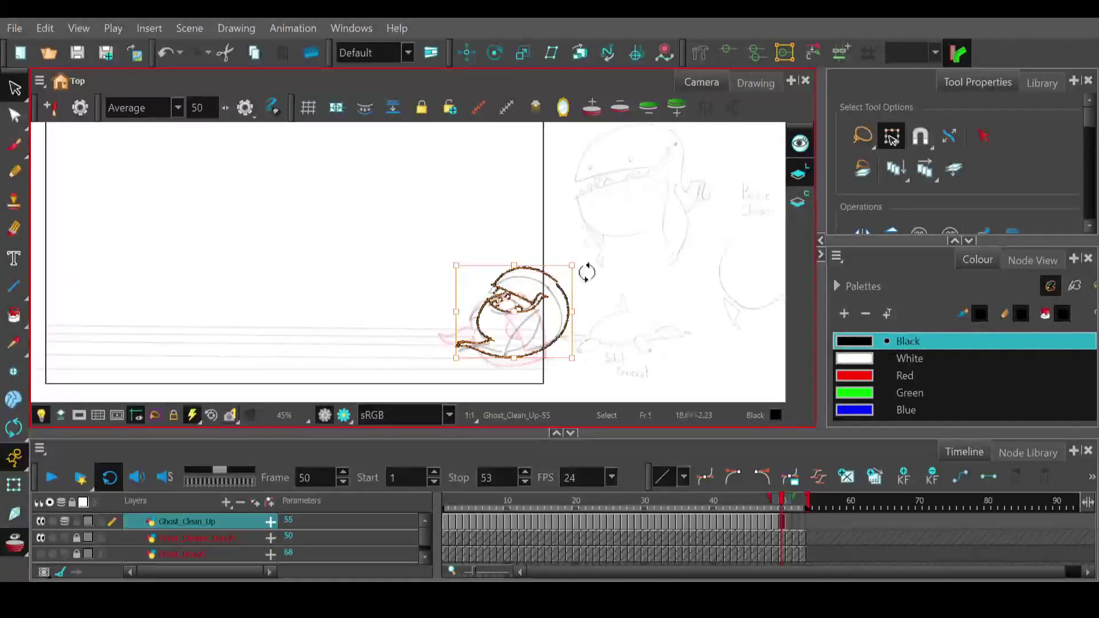
- On frame 51, trace the ghost's mouth with teeth, head, belly and tail with the Pencil tool
mouse_move(788, 505)
left_mouse_down()
mouse_move(766, 507)
mouse_move(804, 506)
left_mouse_up()
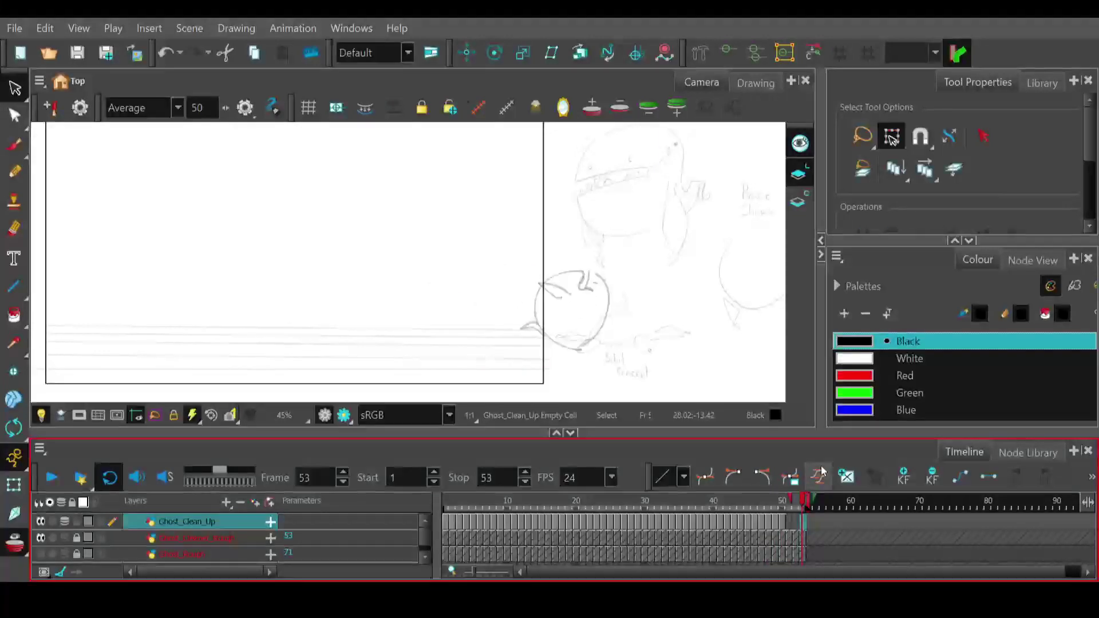
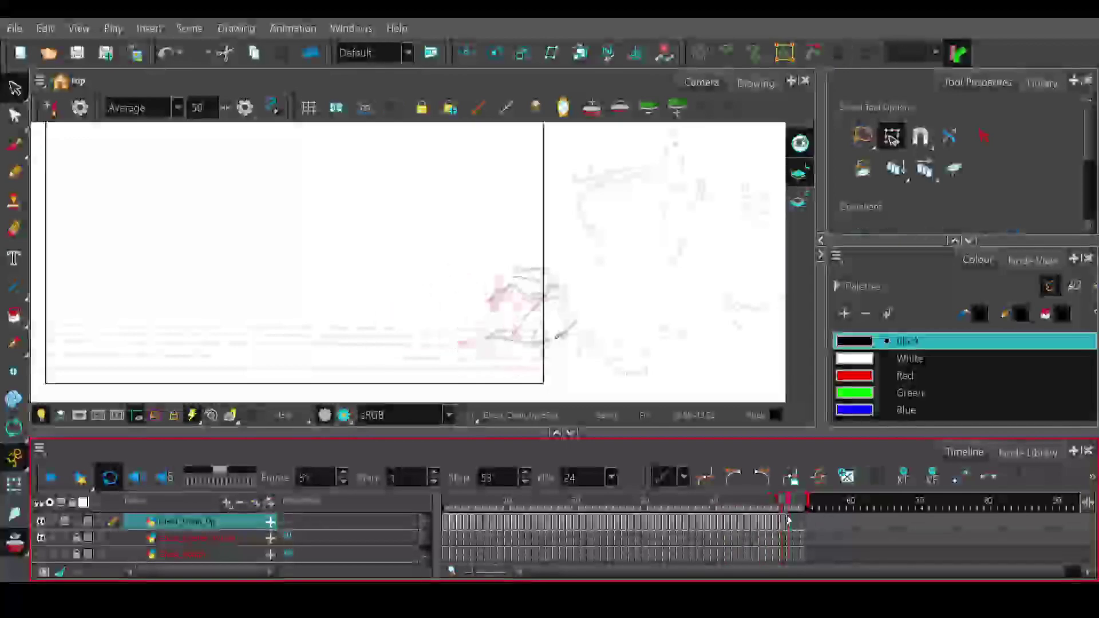
key("period")
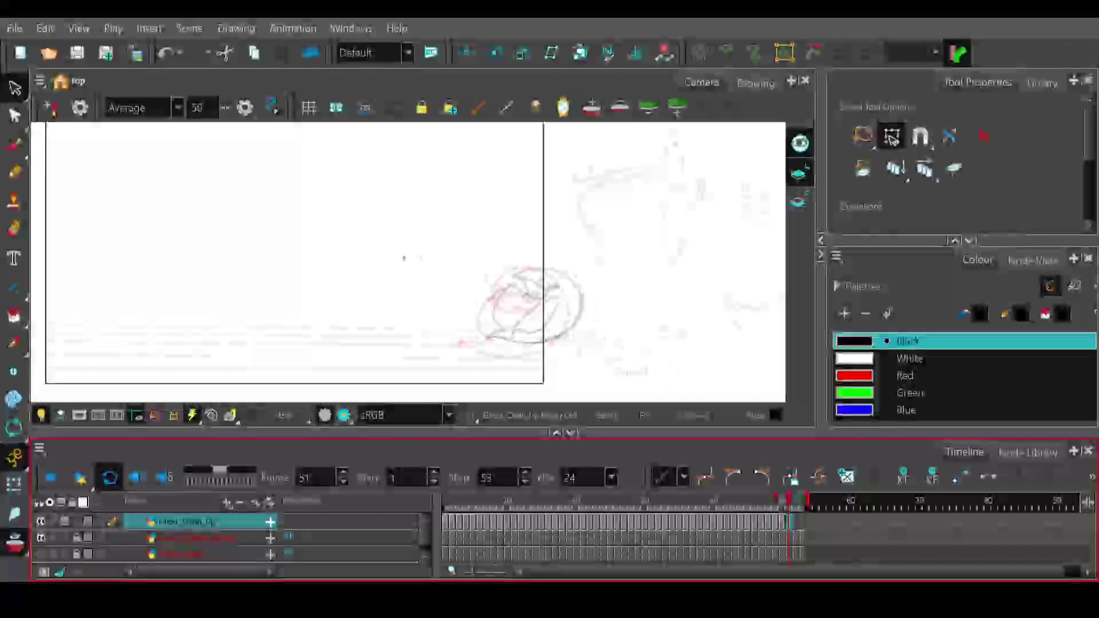
left_click(14, 172)
left_click_drag(514, 277, 550, 274)
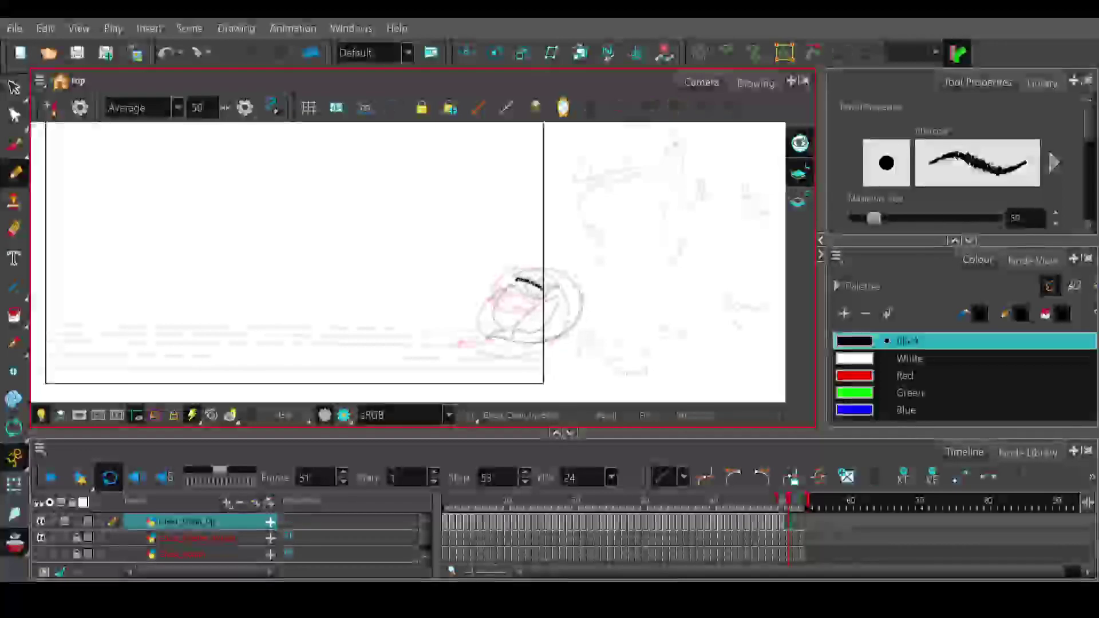
key("ctrl+z")
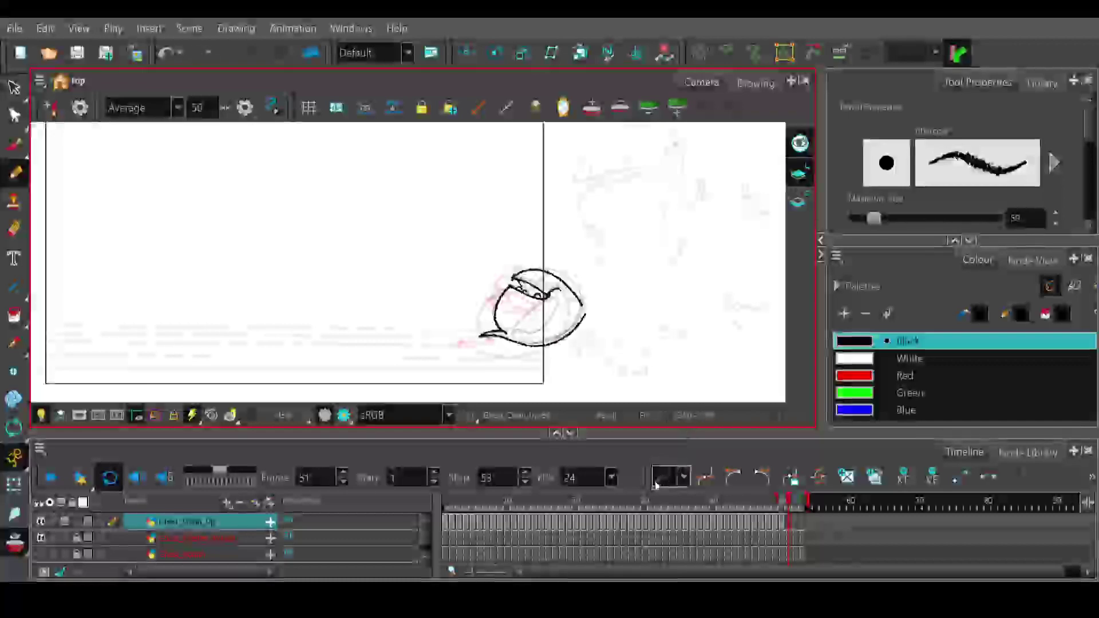
- Trace the closed body outline and tail on frame 52, and the rear edge with its tail on frame 53
left_click(796, 503)
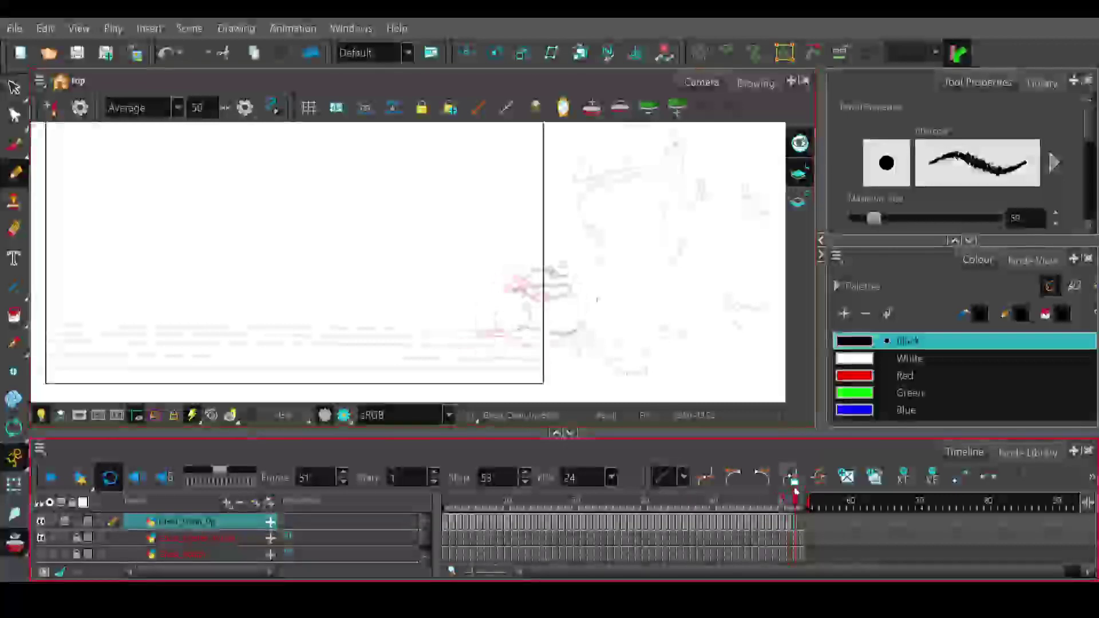
key("period")
left_click_drag(546, 270, 525, 285)
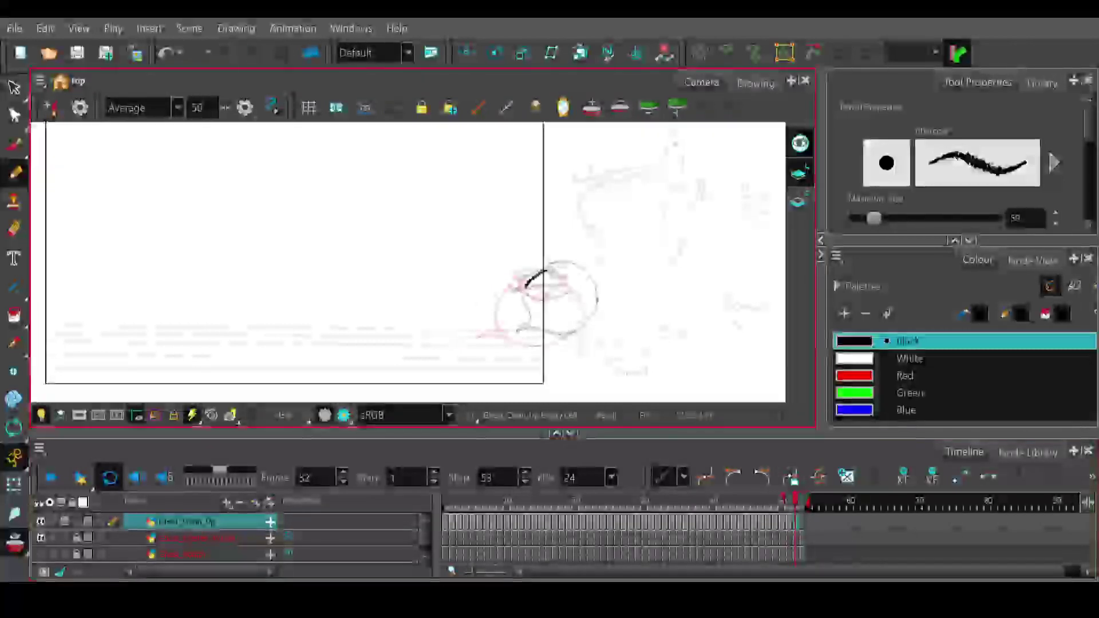
key("ctrl+z")
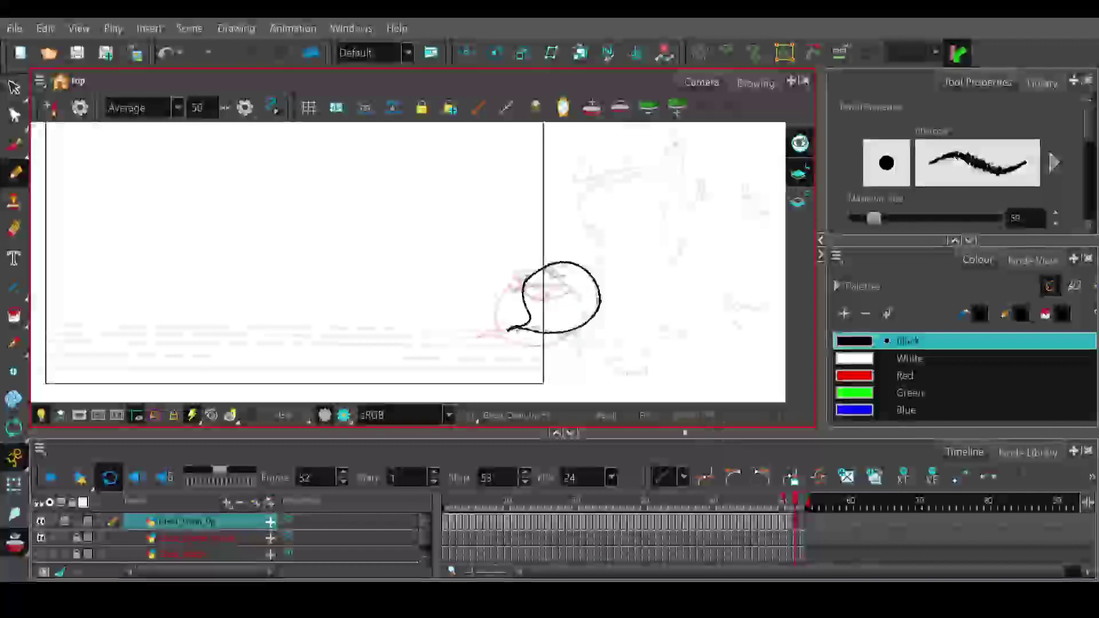
left_click(804, 504)
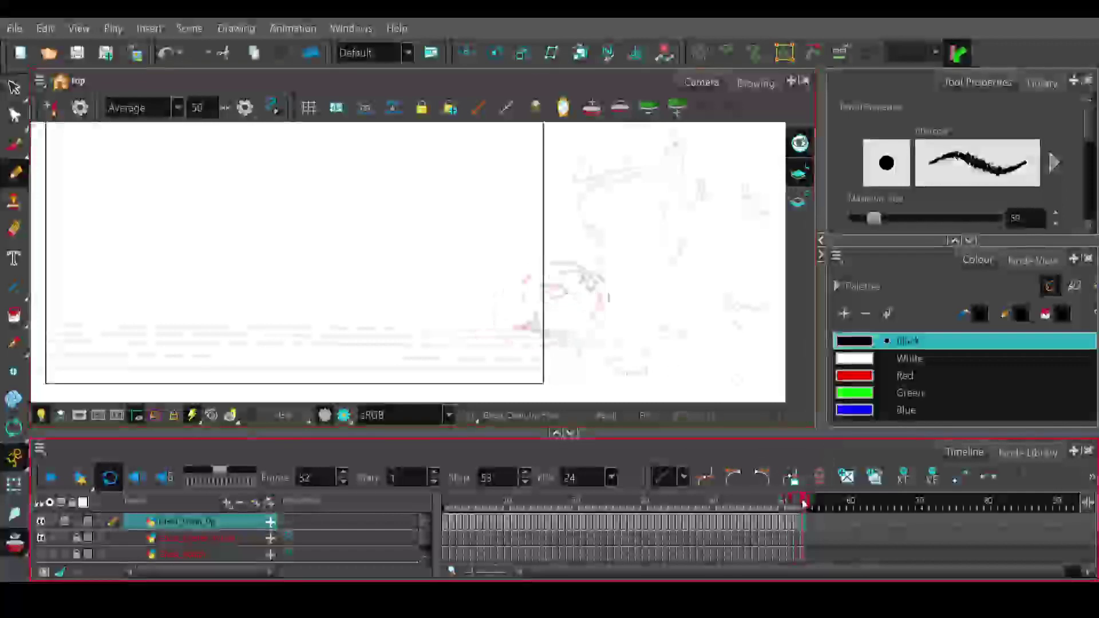
mouse_move(565, 272)
left_mouse_down()
mouse_move(543, 285)
mouse_move(540, 315)
left_mouse_up()
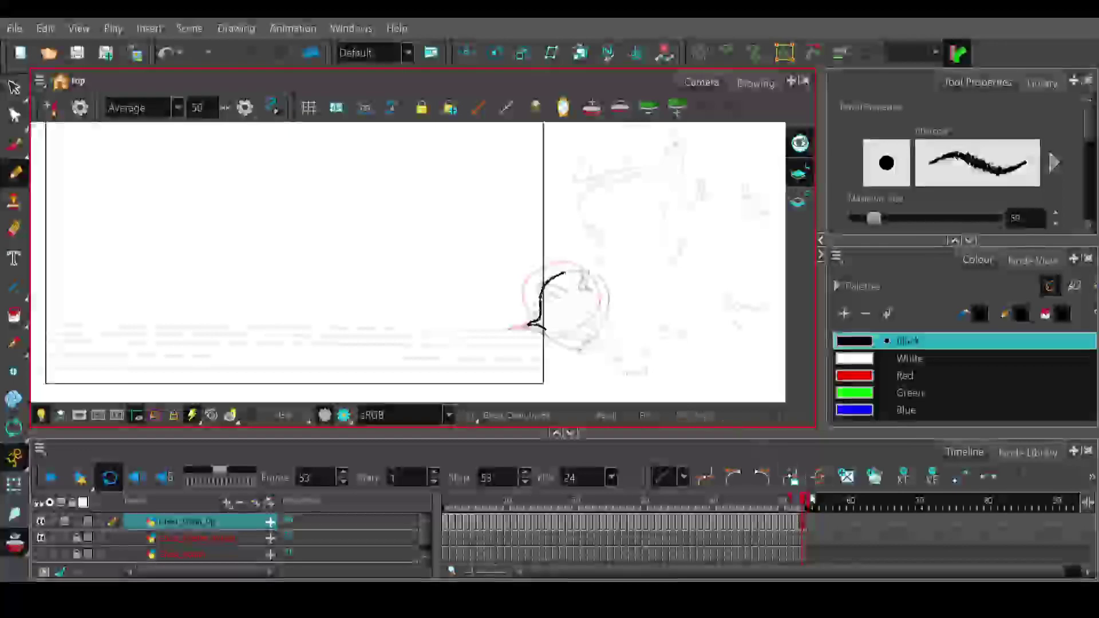
- Hide the rough animation layer above the base roughs and play the clean line art from frame 1
left_click_drag(804, 504, 371, 517)
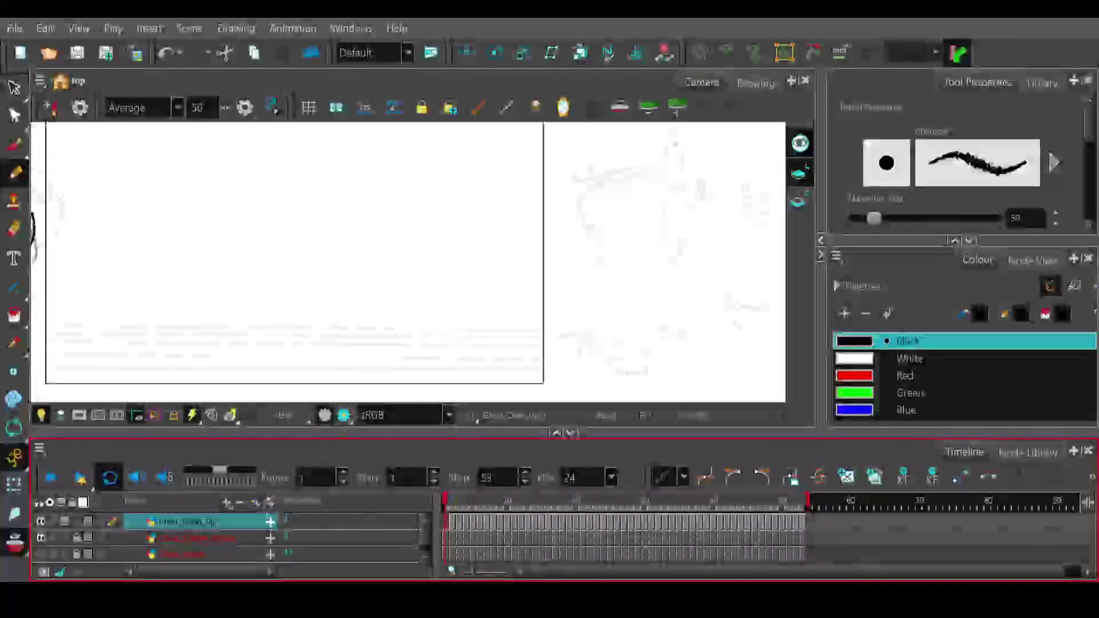
scroll(348, 207, "down", 1)
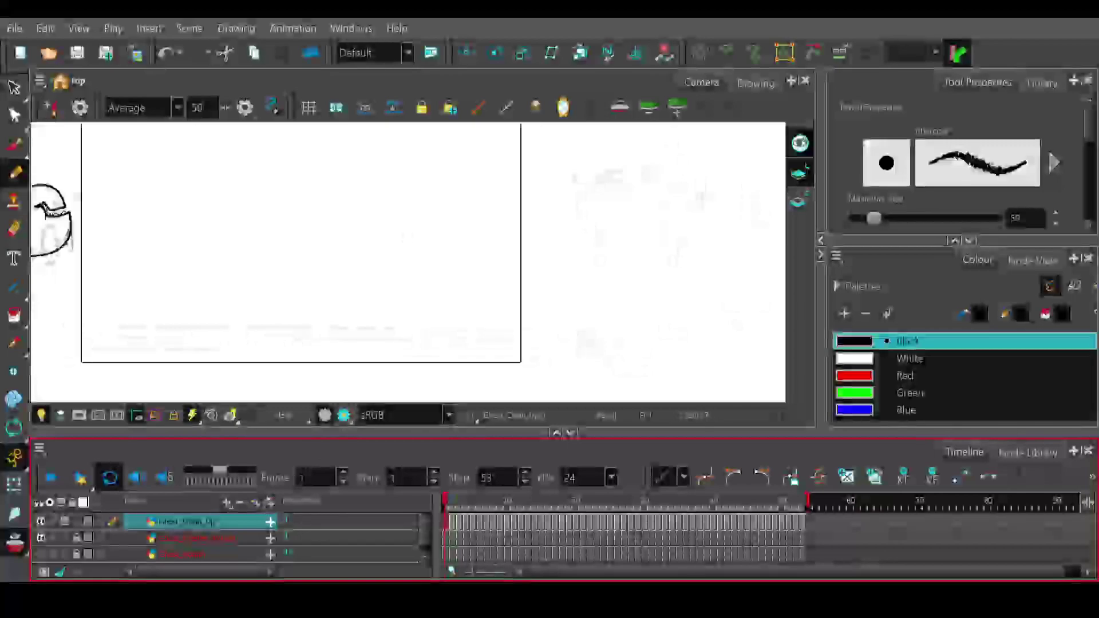
left_click_drag(254, 222, 328, 224)
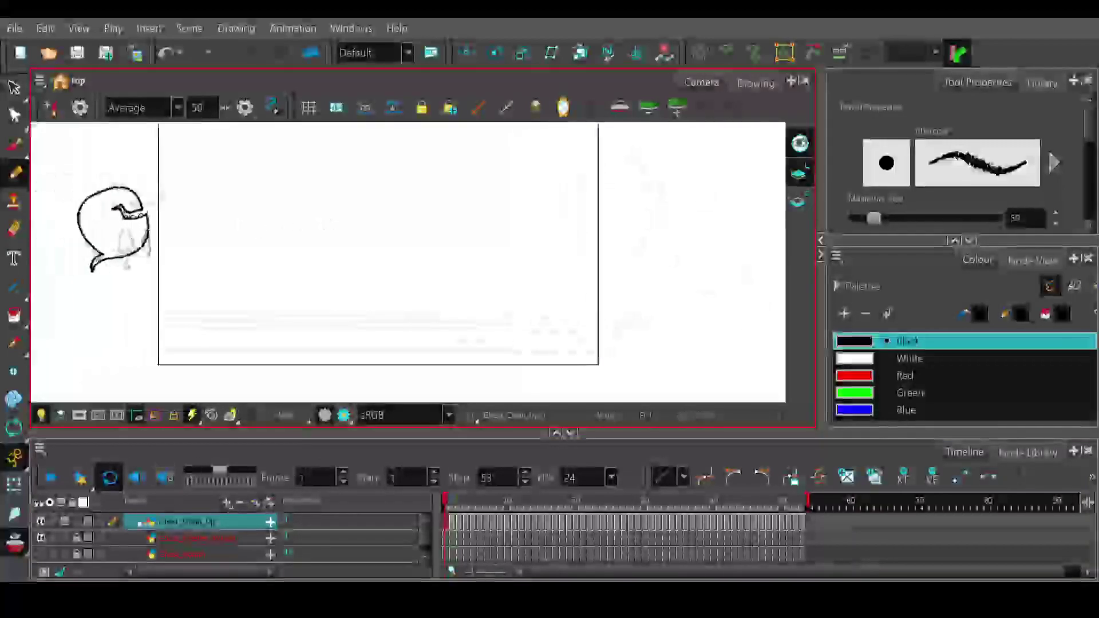
left_click(39, 537)
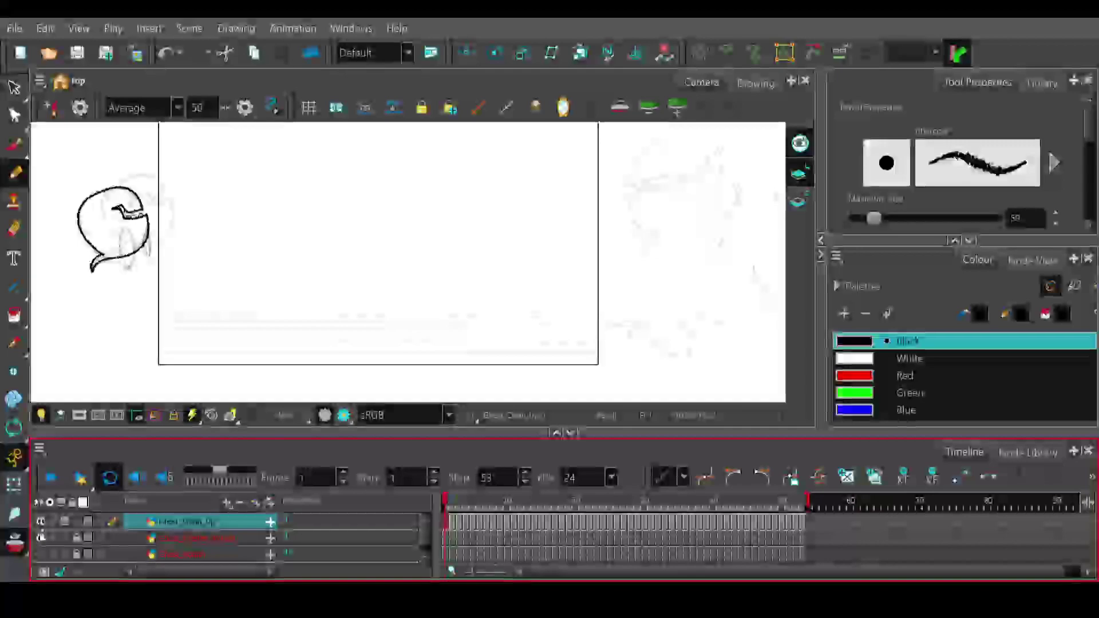
left_click(51, 477)
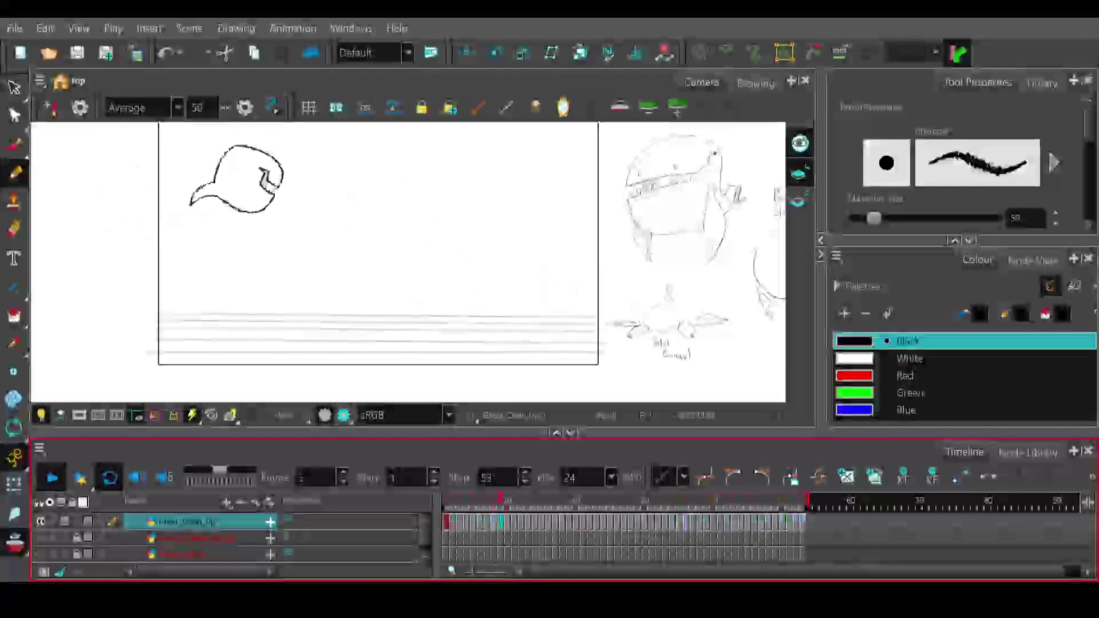
left_click(54, 476)
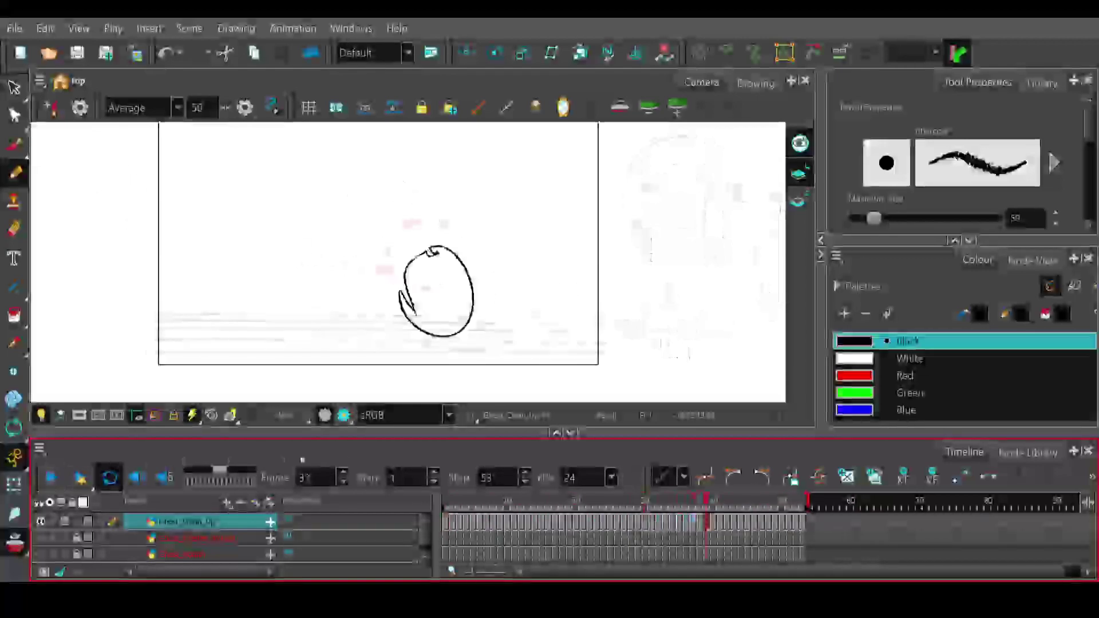
- On frame 20, select the whole ghost drawing and make it slightly smaller, comparing it with the preceding frame
mouse_move(713, 491)
left_mouse_down()
mouse_move(705, 501)
mouse_move(568, 509)
mouse_move(581, 504)
left_mouse_up()
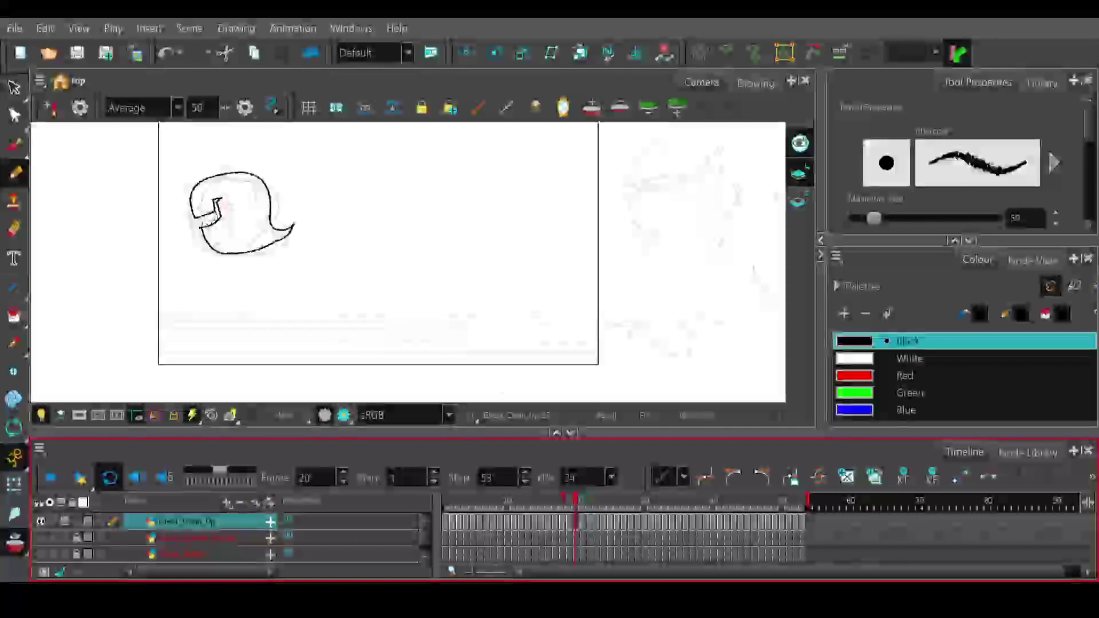
left_click(13, 109)
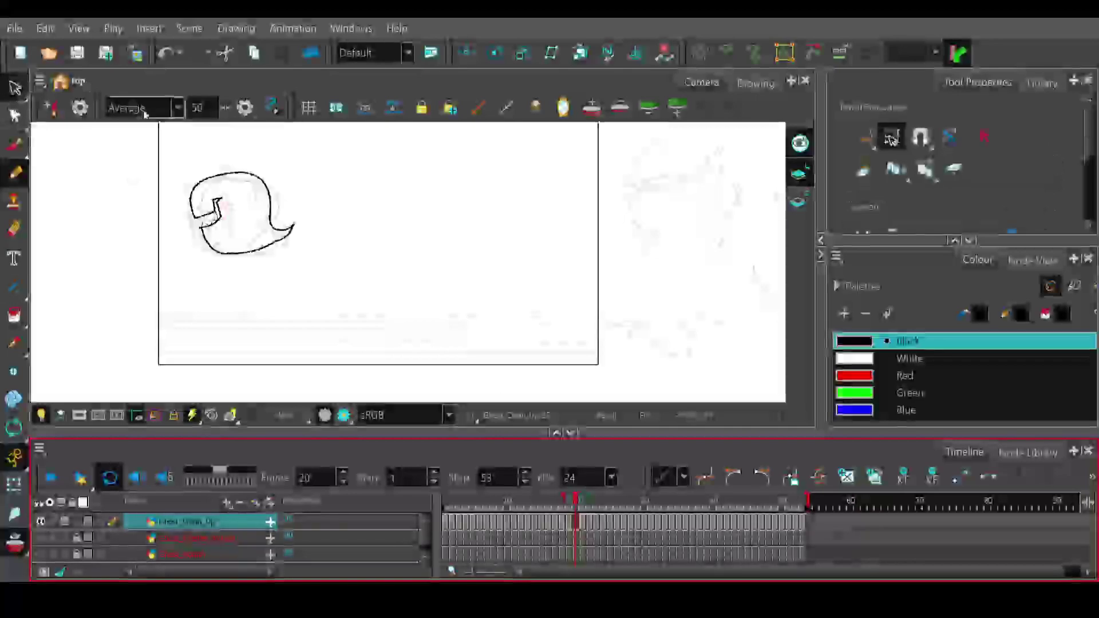
mouse_move(226, 149)
left_mouse_down()
mouse_move(172, 198)
mouse_move(307, 255)
left_mouse_up()
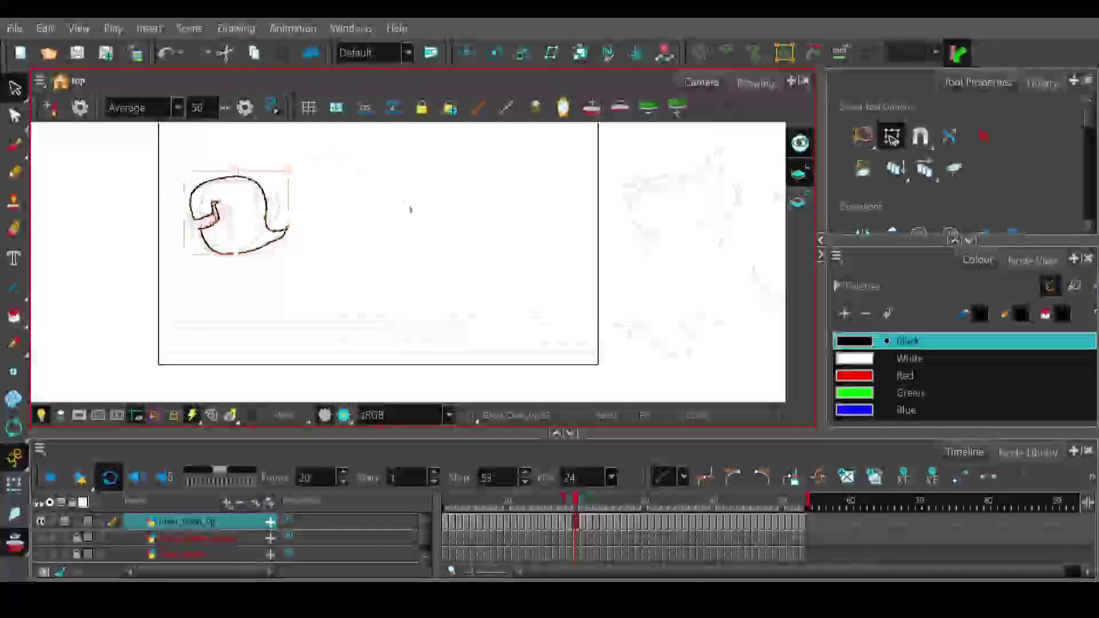
left_click(572, 503)
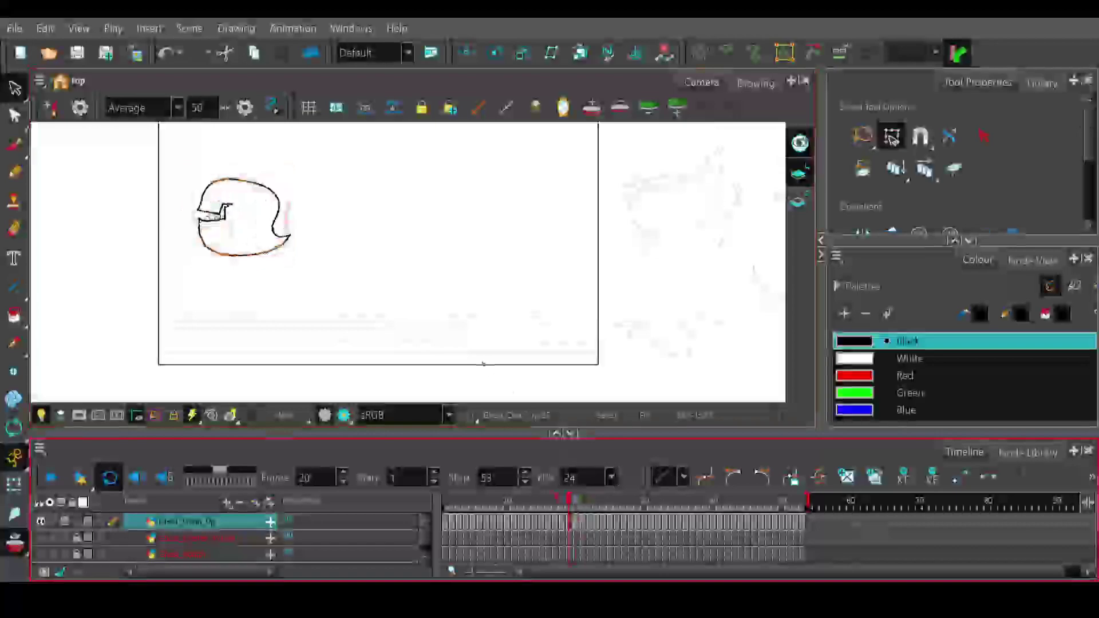
- Scrub through the clean line art to frame 53, play the animation back and return to frame 1
left_click(568, 504)
mouse_move(562, 504)
left_mouse_down()
mouse_move(544, 504)
mouse_move(693, 508)
mouse_move(706, 519)
mouse_move(821, 534)
left_mouse_up()
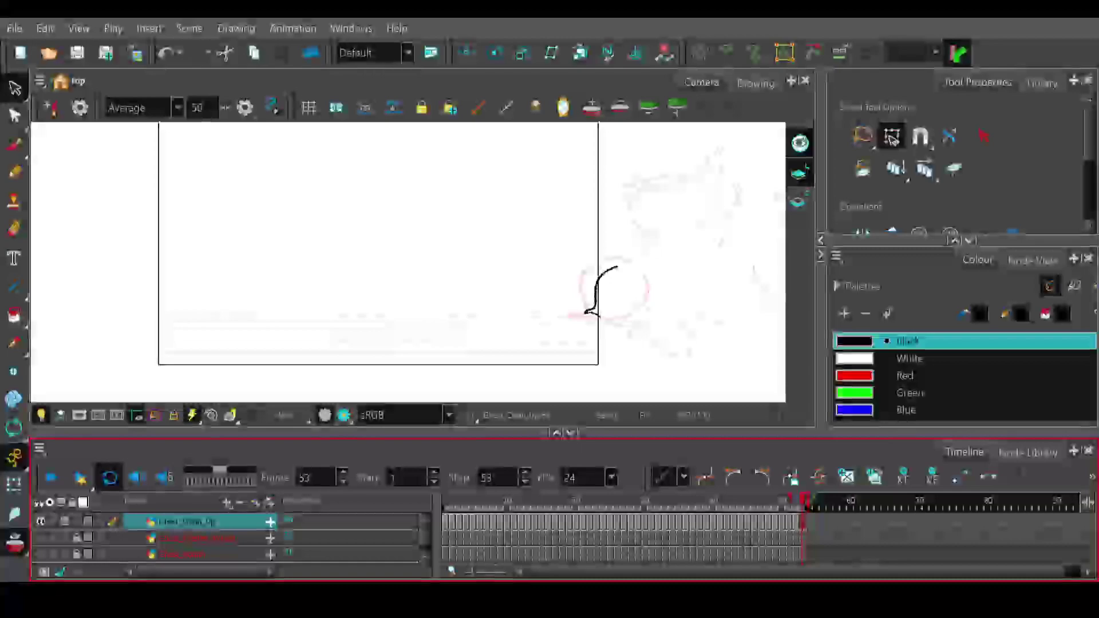
left_click(52, 478)
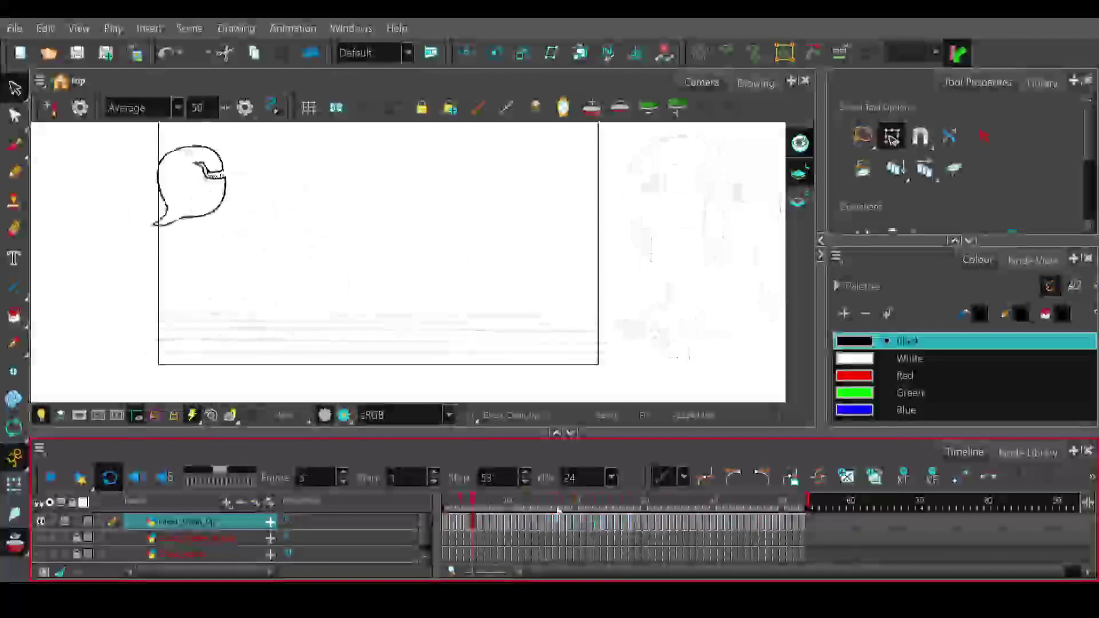
left_click_drag(472, 505, 438, 504)
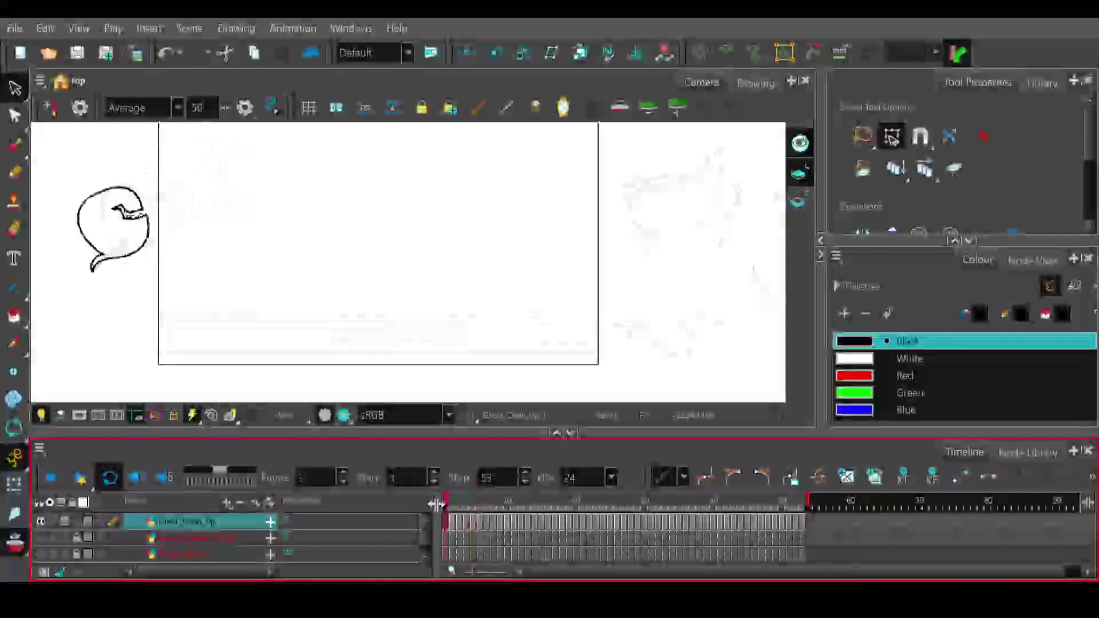
- Show the rough layer again, set the Pencil's maximum size to 45, and draw the ghost's oval eye on frame 1
left_click(40, 540)
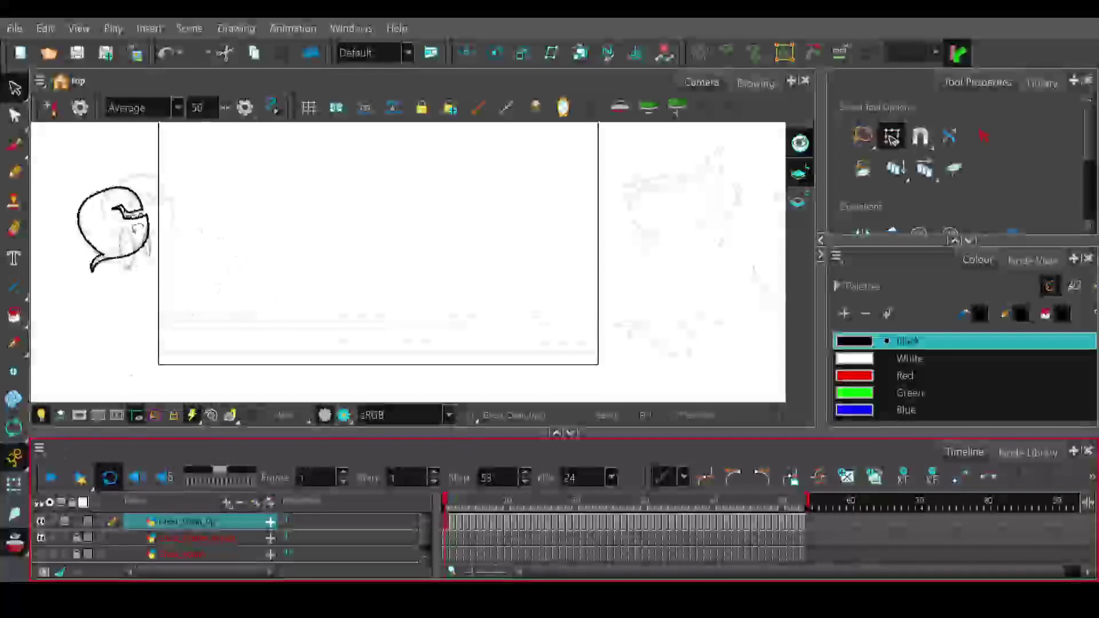
scroll(137, 228, "up", 3)
left_click_drag(150, 227, 254, 286)
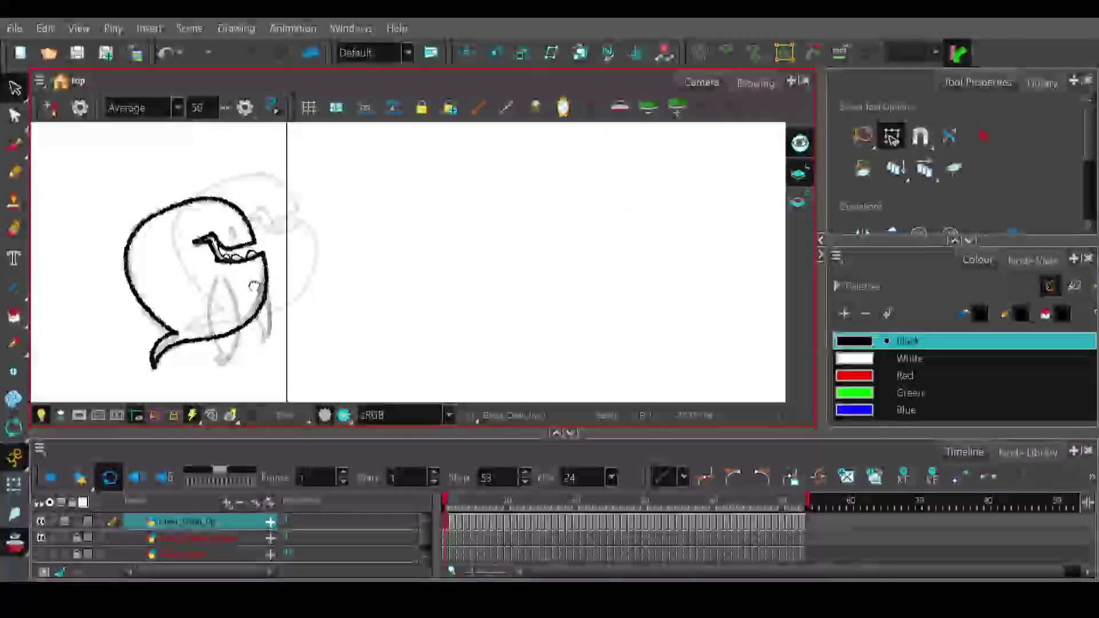
left_click(15, 171)
left_click_drag(877, 219, 869, 219)
left_click(1056, 227)
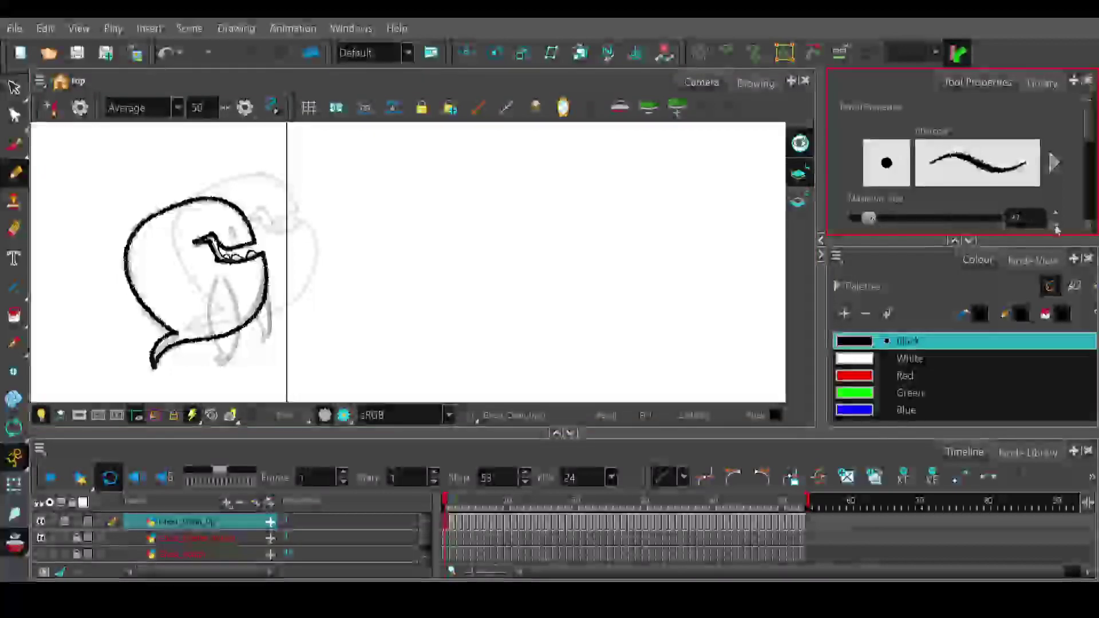
left_click(1057, 225)
left_click(1057, 225)
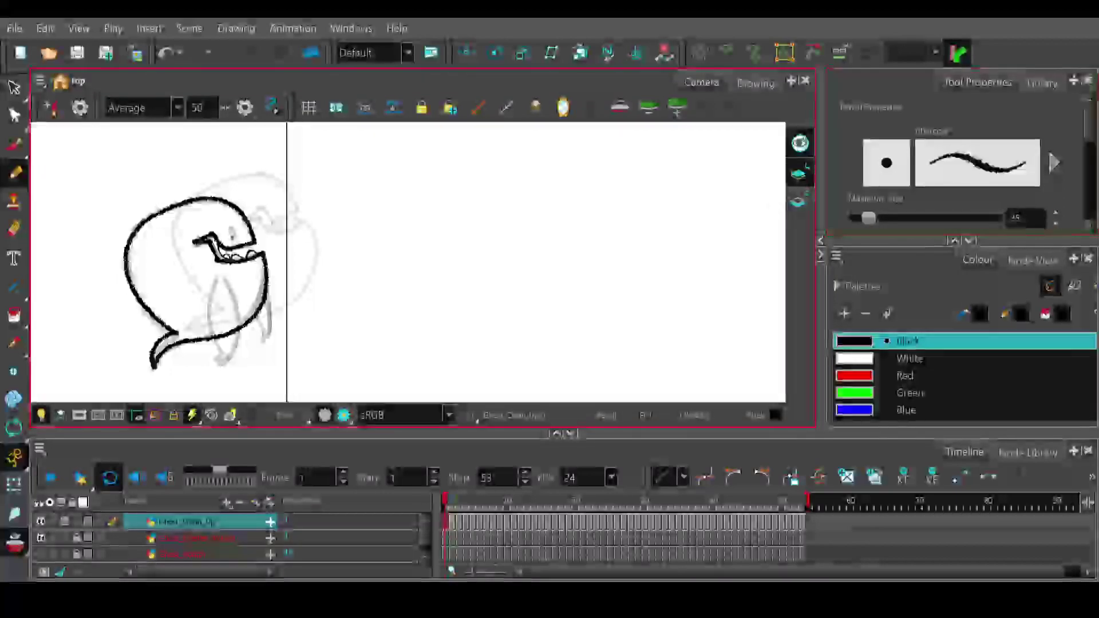
left_click_drag(230, 226, 232, 236)
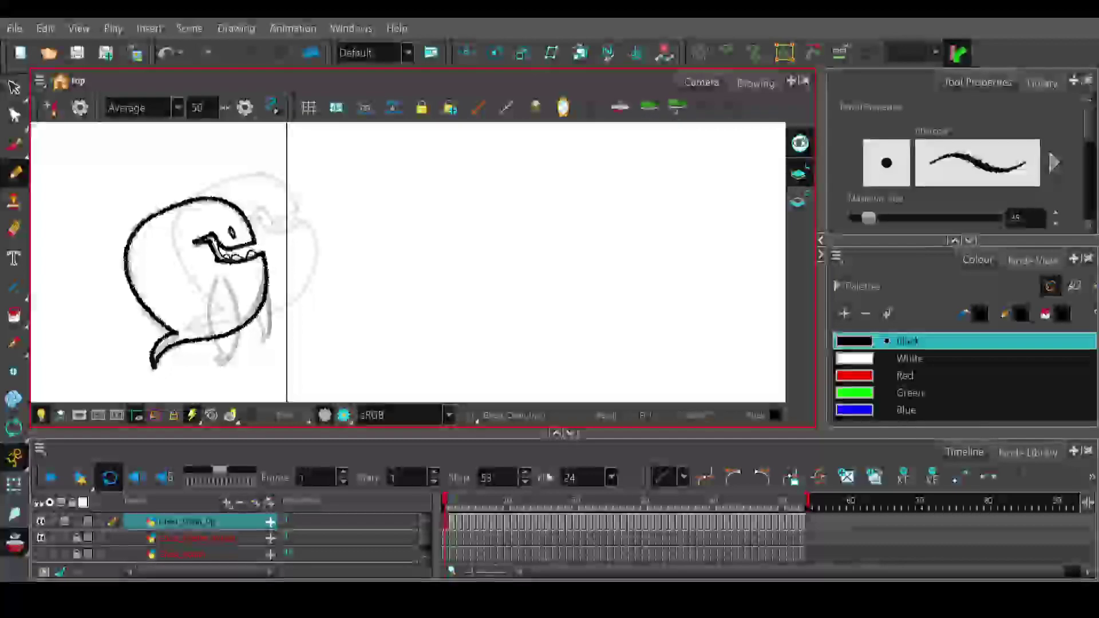
- Draw the ghost's small oval eye on frame 2, tracing the rough sketch above the mouth
left_click(451, 505)
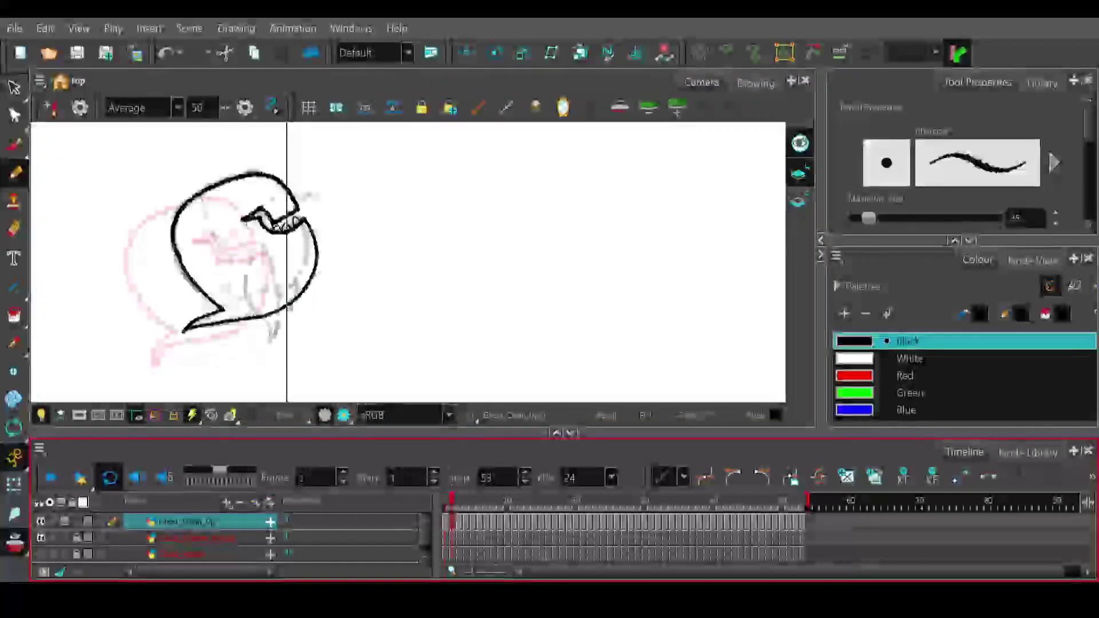
left_click_drag(276, 203, 279, 208)
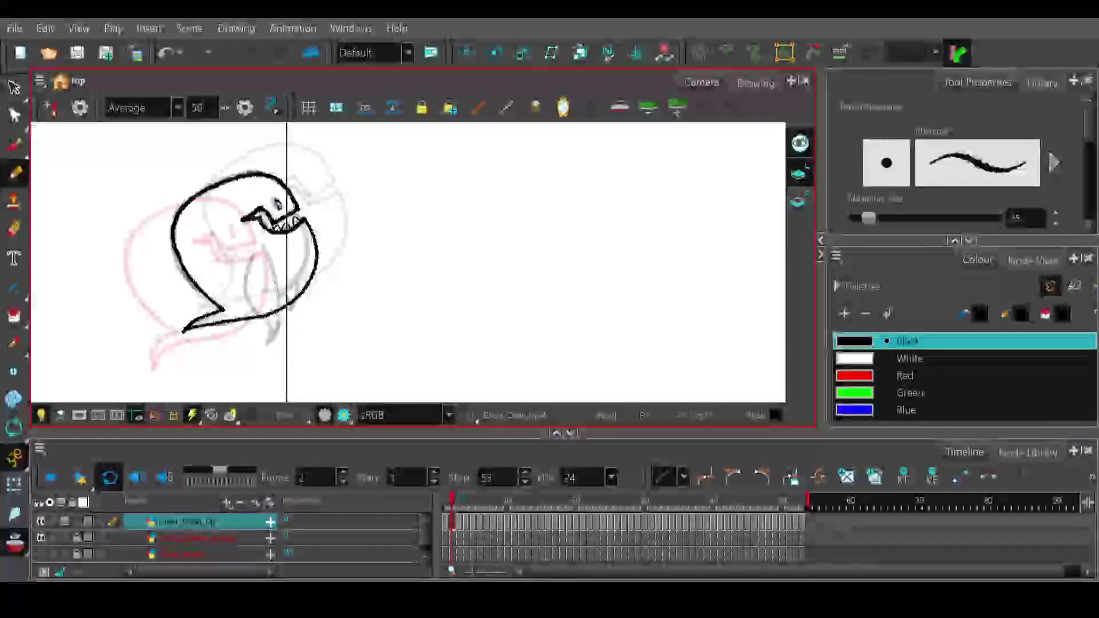
key("ctrl+z")
- Draw the oval eye on frame 3, redoing the outline strokes until it matches the rough eye
left_click(459, 504)
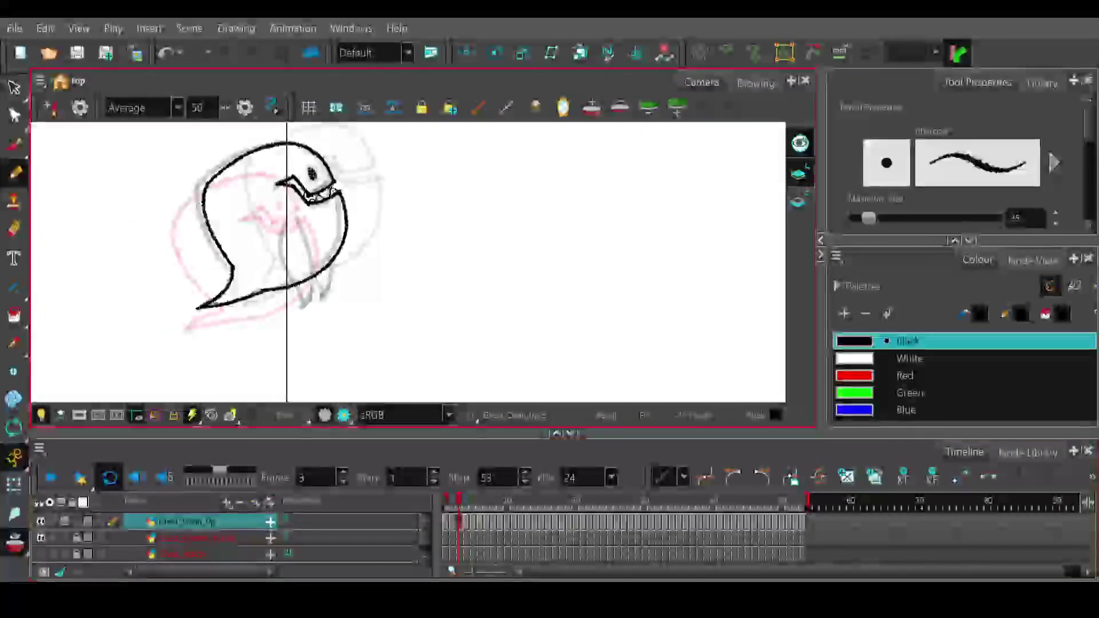
key("ctrl+z")
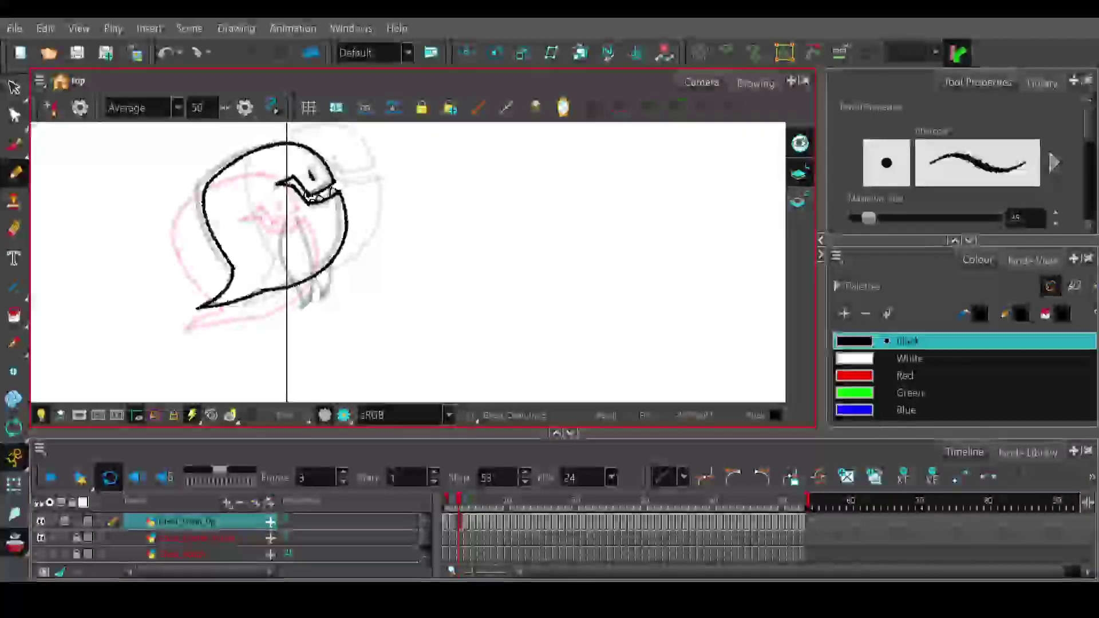
key("ctrl+shift+z")
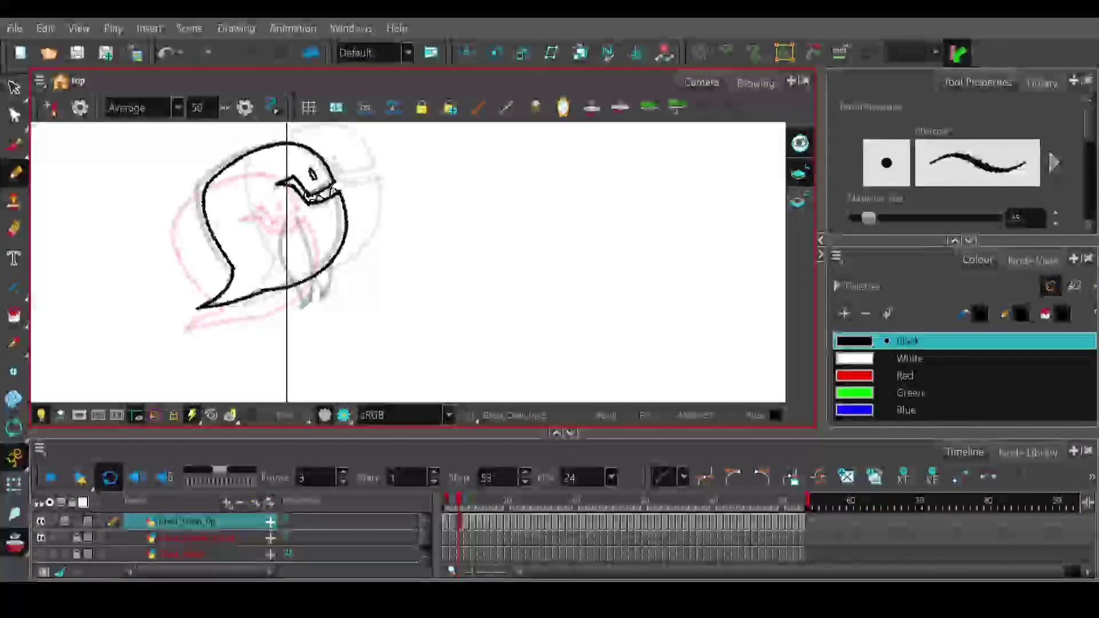
key("ctrl+z")
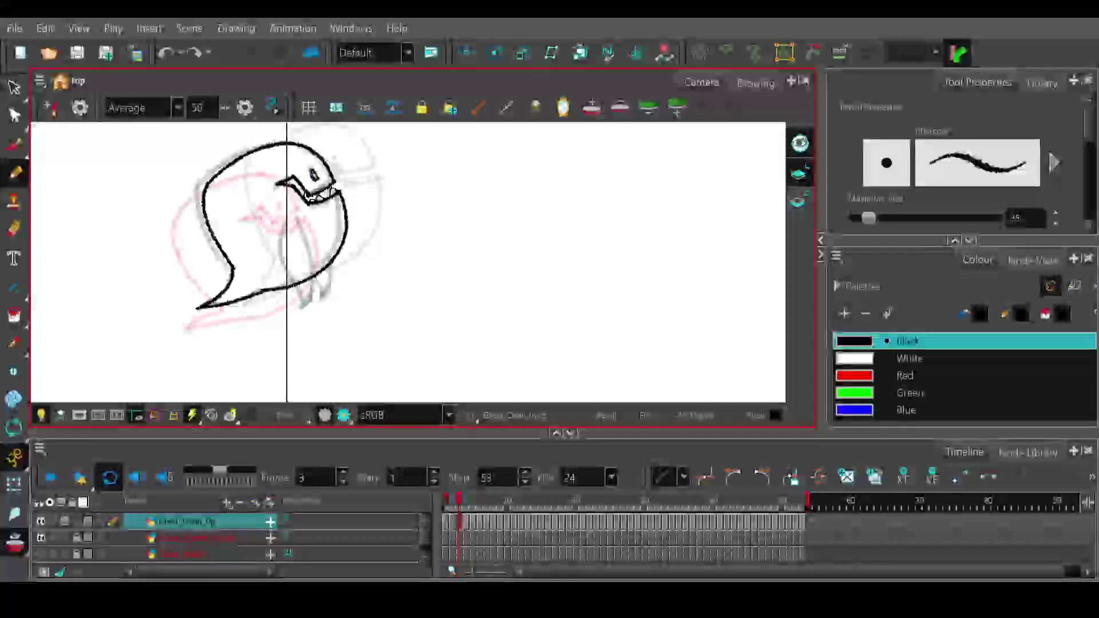
key("ctrl+z")
key("ctrl+shift+z")
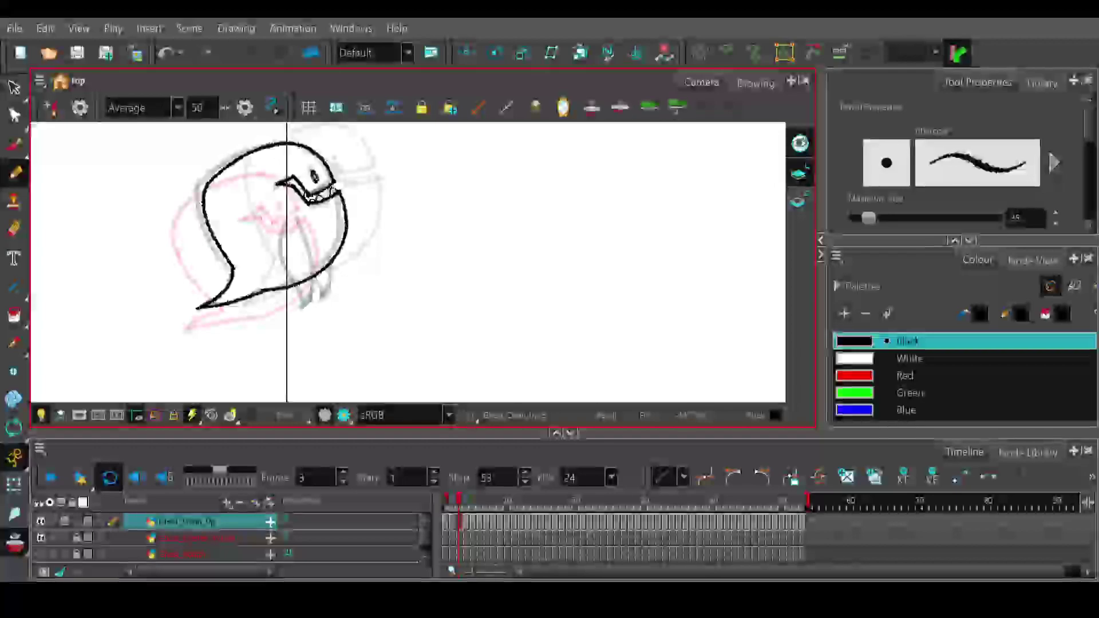
key("ctrl+z")
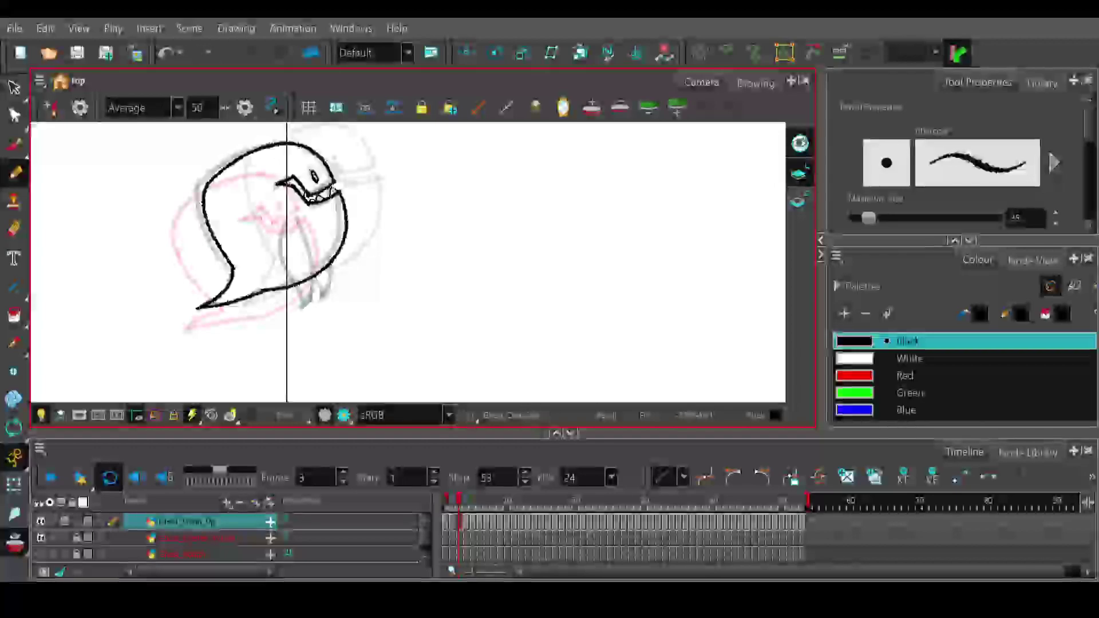
- Draw the oval eye on frame 4 and compare its placement with frame 3
left_click(464, 502)
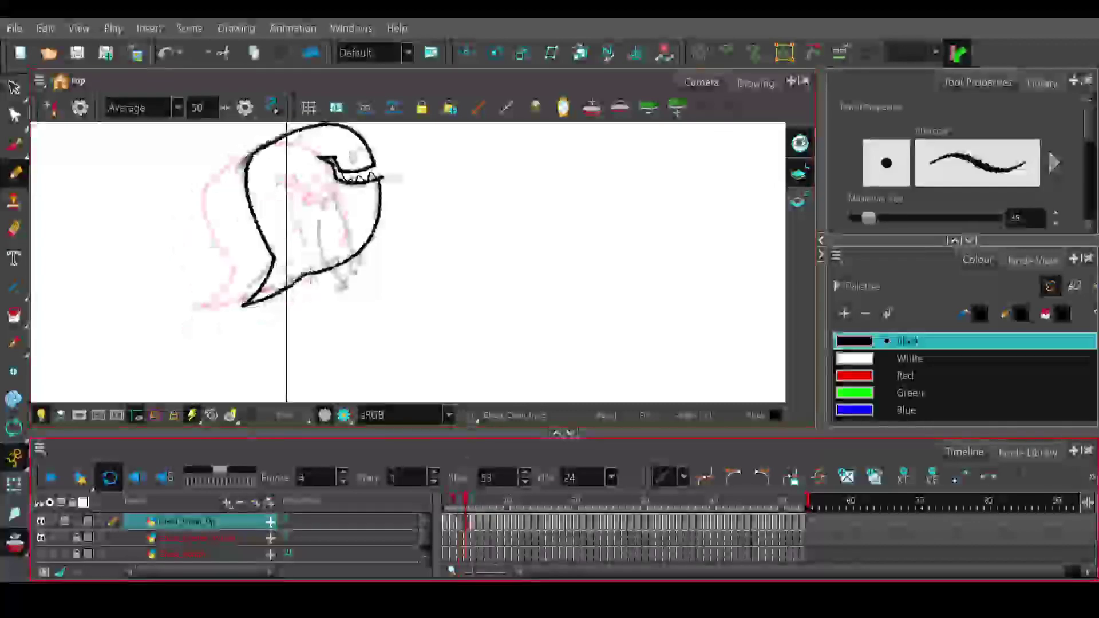
left_click_drag(351, 154, 352, 163)
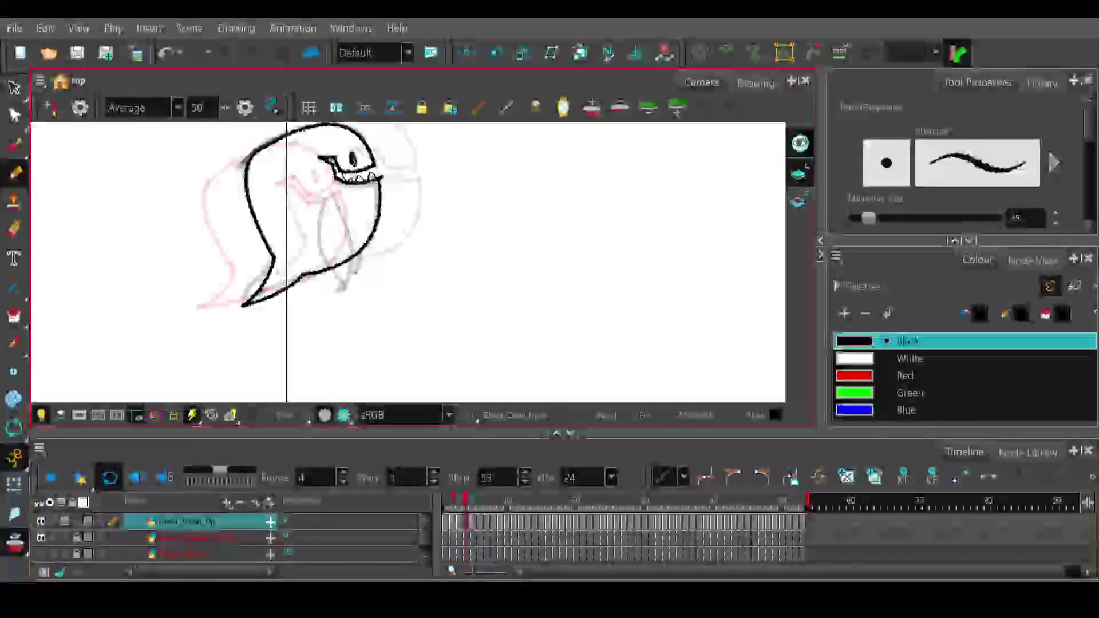
left_click(461, 503)
left_click(465, 504)
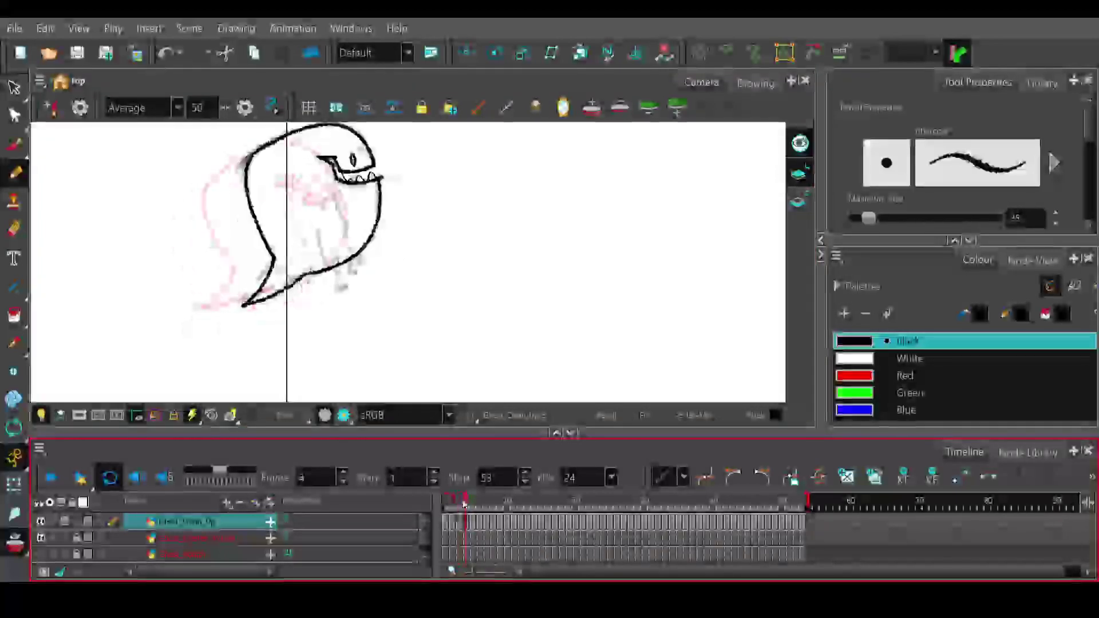
- Draw the ghost's upright oval eye above the teeth on frame 5, following the rough
left_click(473, 504)
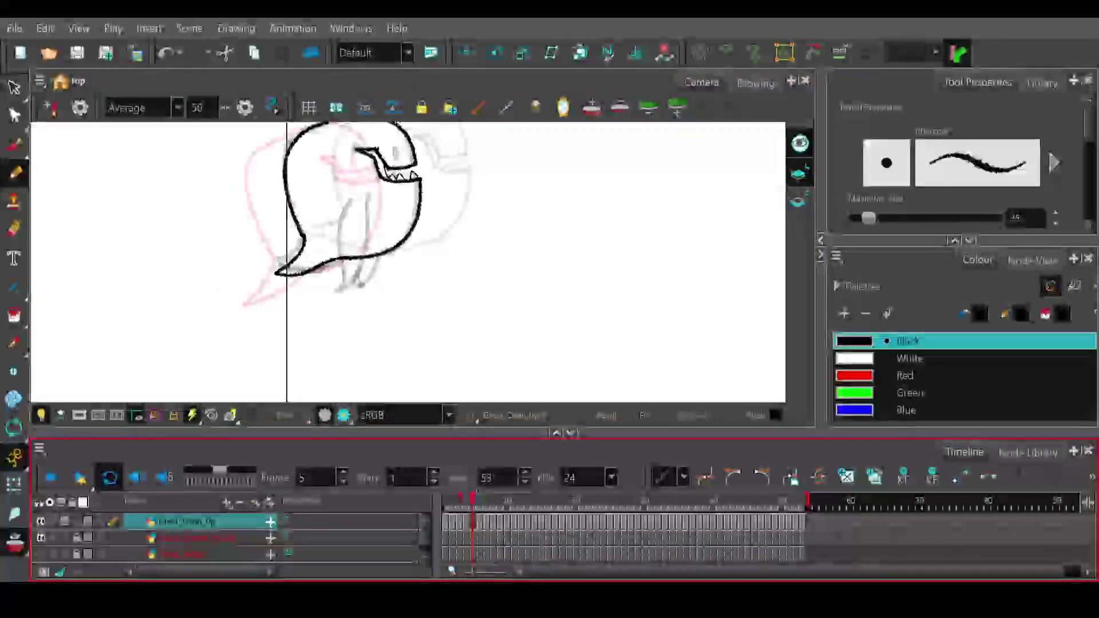
left_click_drag(393, 149, 397, 160)
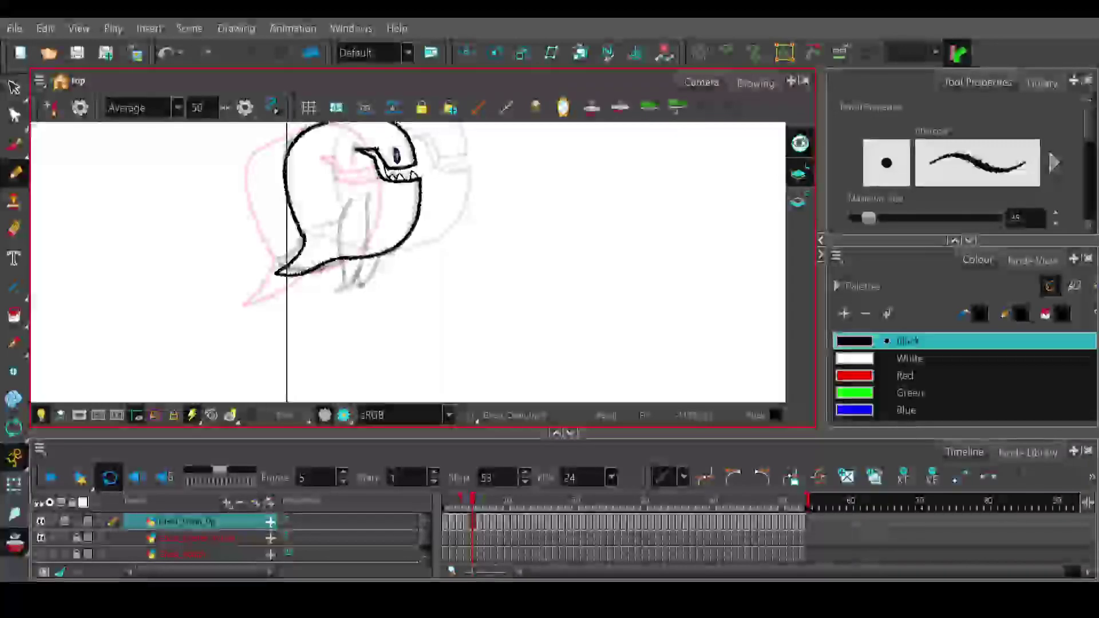
key("ctrl+z")
left_click_drag(484, 197, 450, 242)
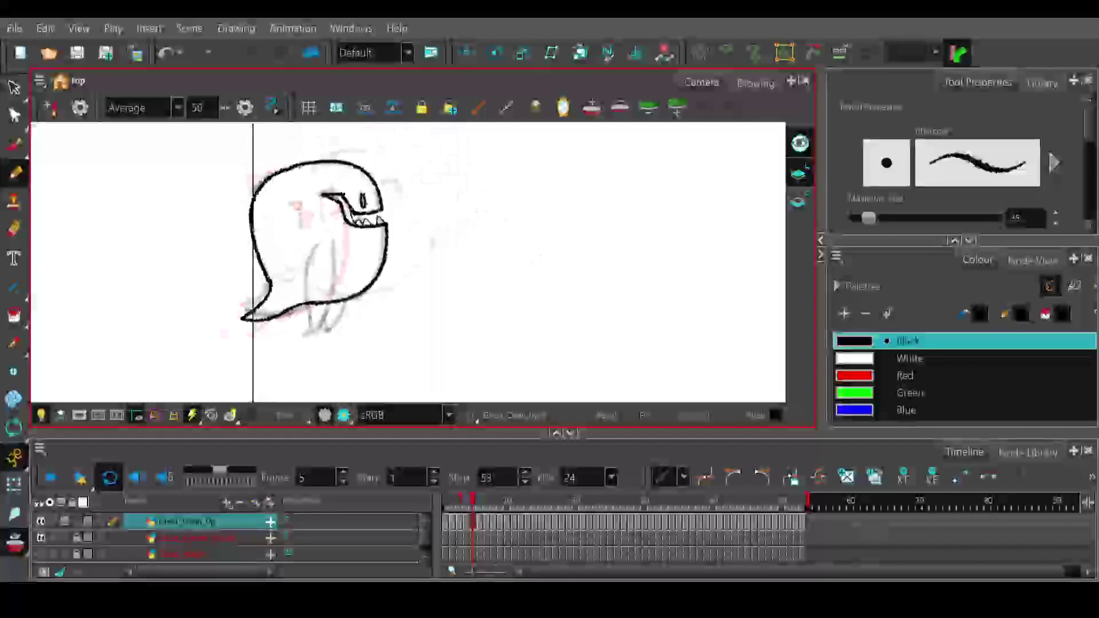
- Add the oval eye to the ghost's face on frames 6 and 7, following the rough drawings
left_click(480, 503)
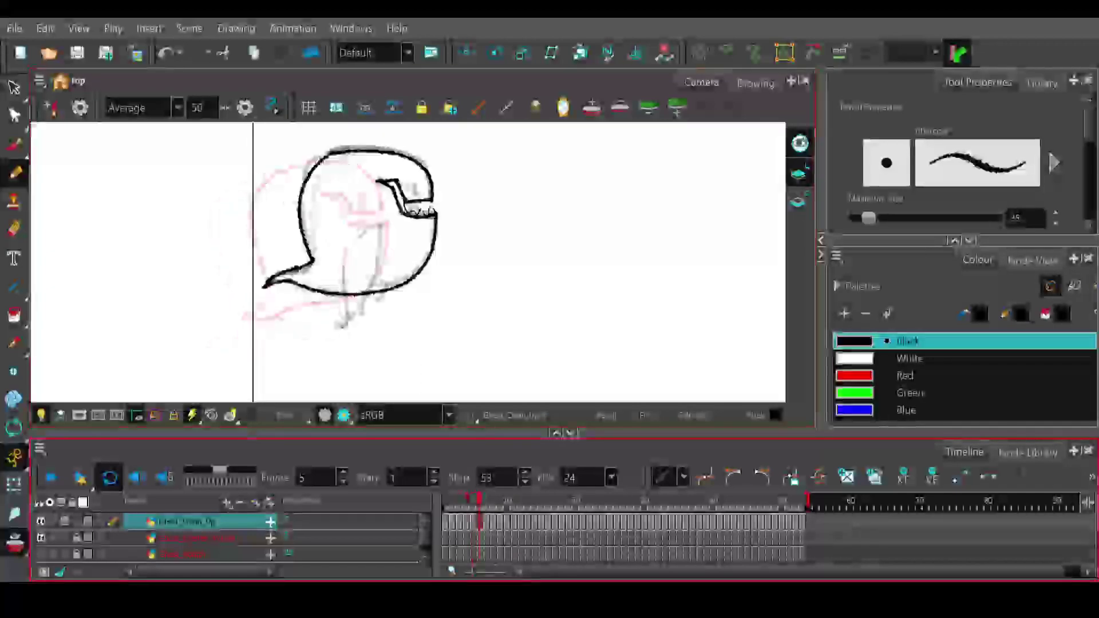
key("period")
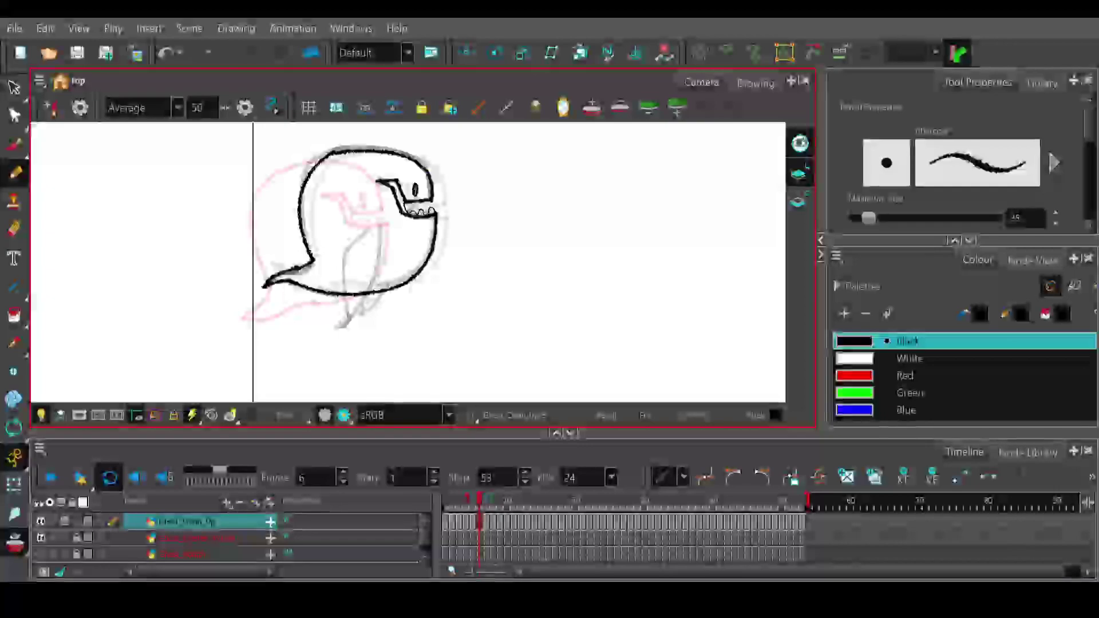
mouse_move(476, 505)
left_mouse_down()
mouse_move(466, 507)
mouse_move(487, 500)
left_mouse_up()
left_click_drag(429, 186, 430, 197)
- Add the oval eye beside the open mouth on frames 8 and 9, following the roughs
mouse_move(490, 504)
left_mouse_down()
mouse_move(480, 504)
mouse_move(493, 504)
left_mouse_up()
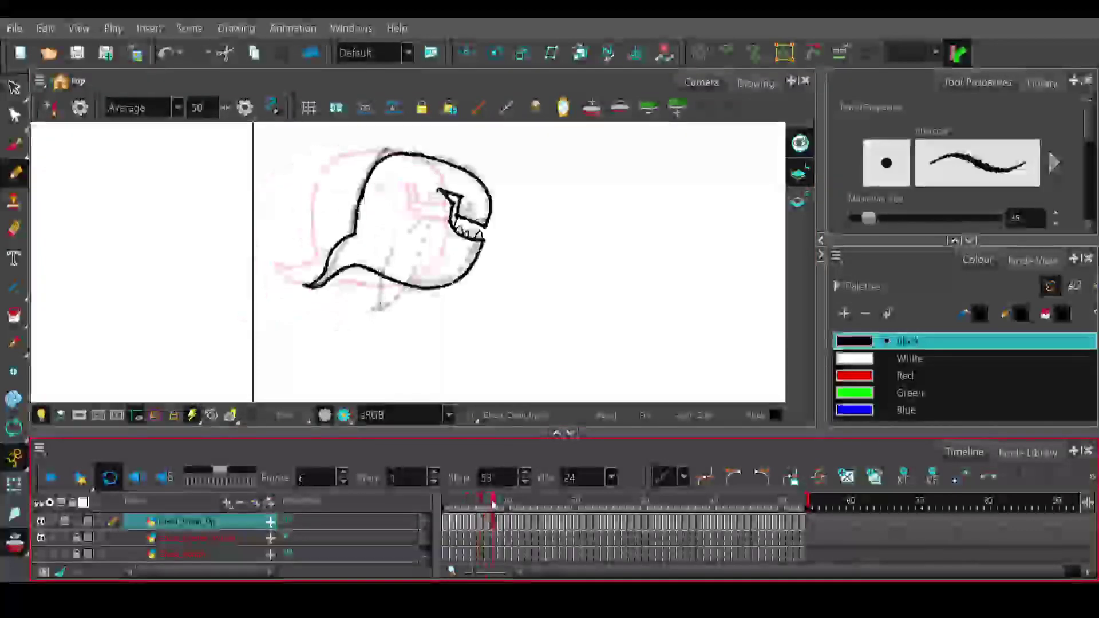
left_click_drag(470, 209, 471, 215)
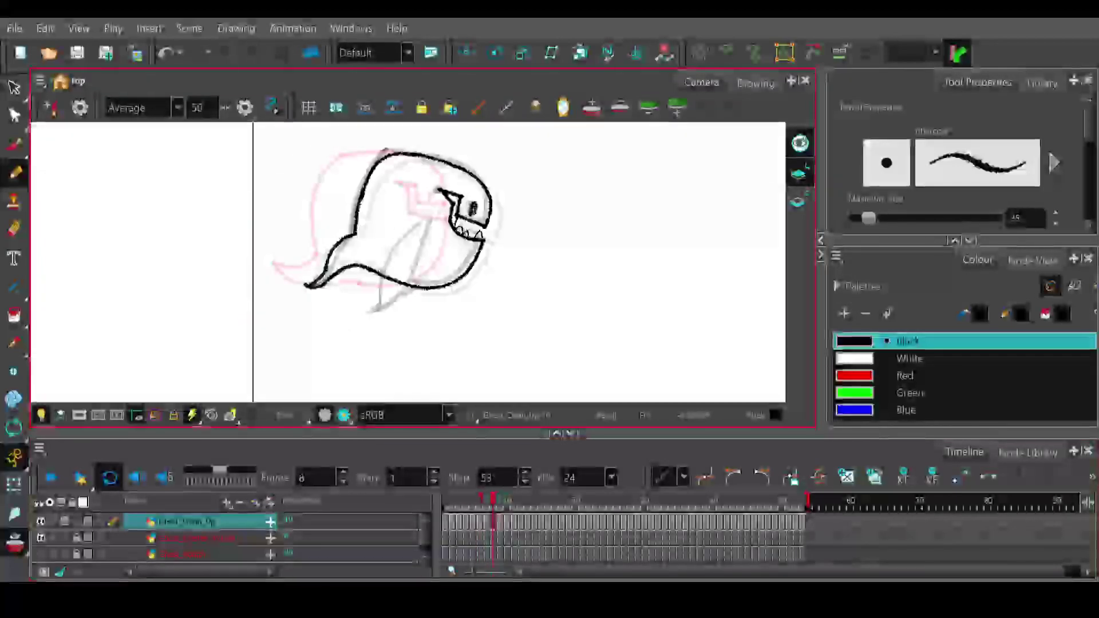
left_click(499, 503)
left_click_drag(484, 227, 484, 232)
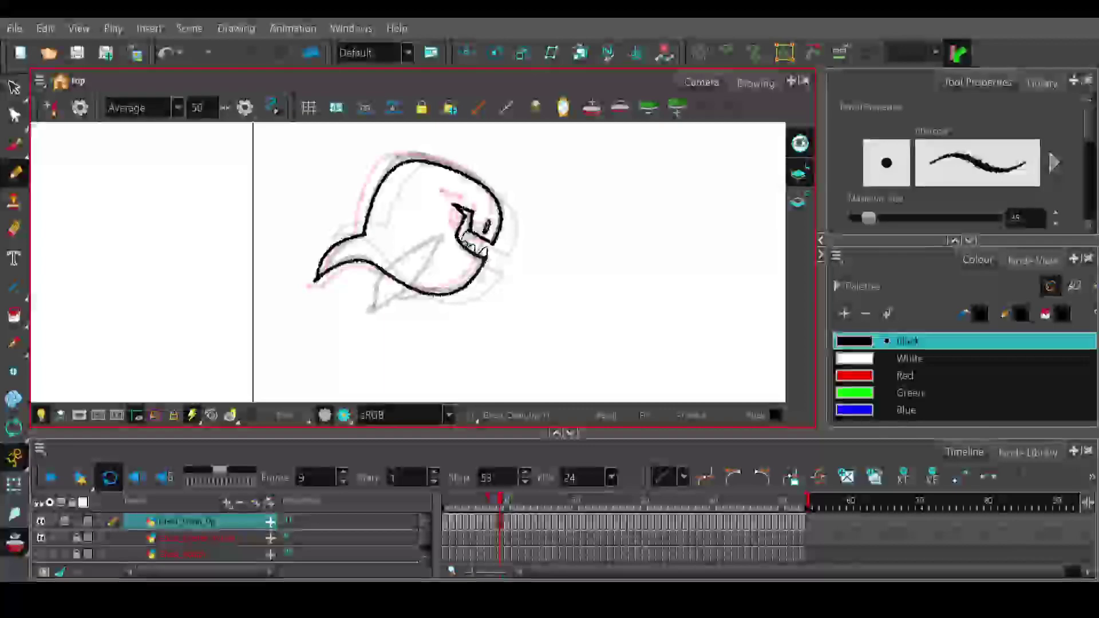
- Draw a small slanted oval eye on frame 10, undoing the poor strokes and checking against the neighbouring frames
left_click(508, 500)
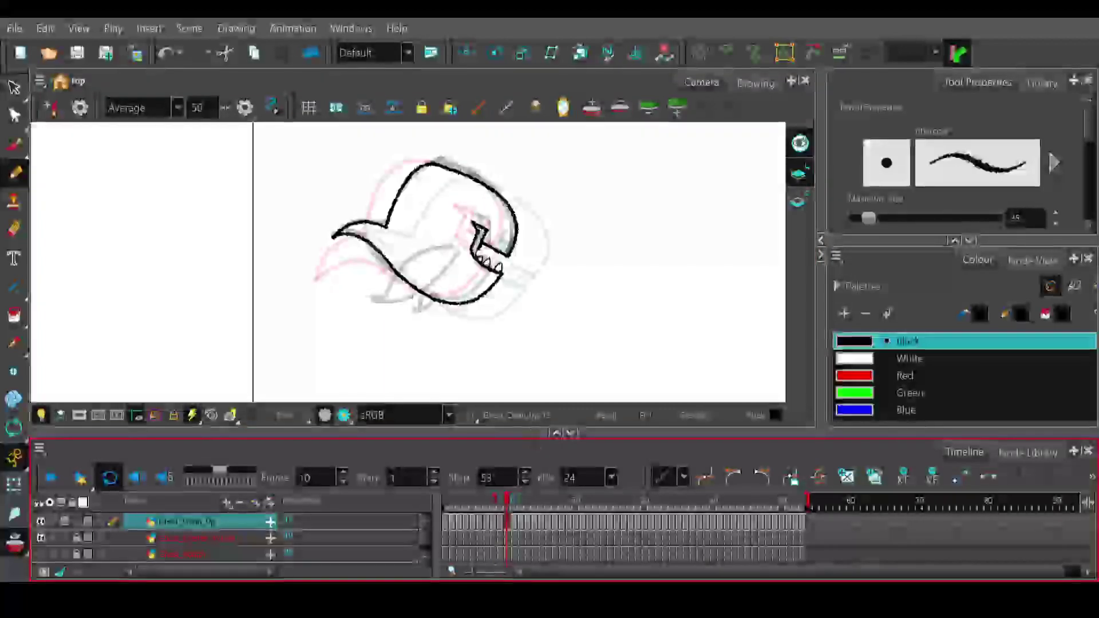
left_click_drag(508, 500, 508, 500)
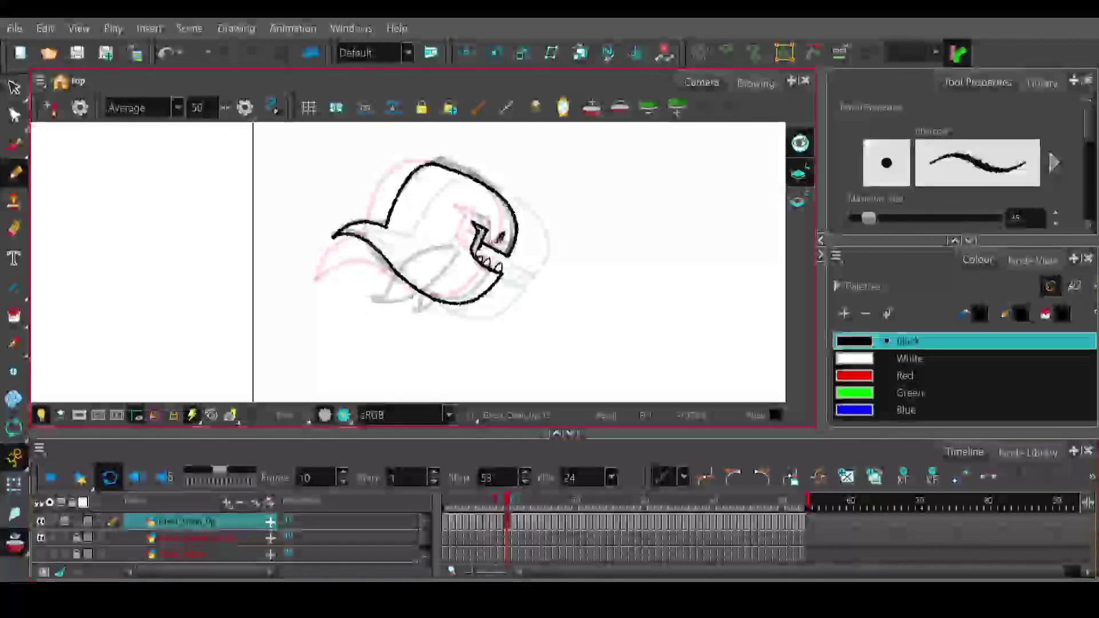
key("ctrl+z")
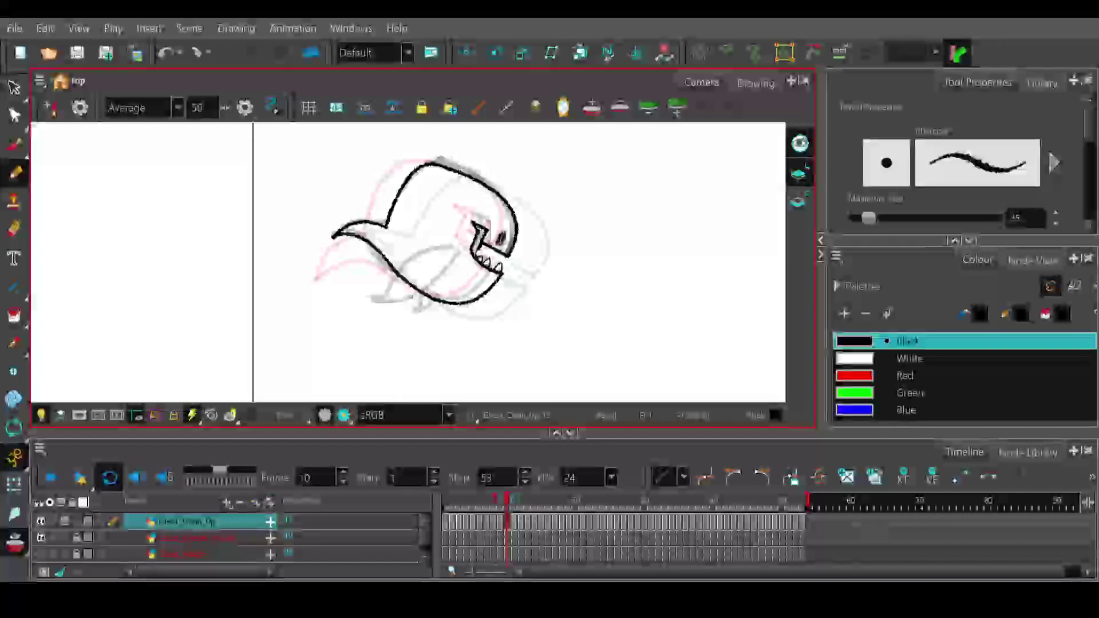
key("ctrl+z")
left_click_drag(503, 233, 497, 242)
mouse_move(517, 503)
left_mouse_down()
mouse_move(485, 502)
mouse_move(507, 499)
left_mouse_up()
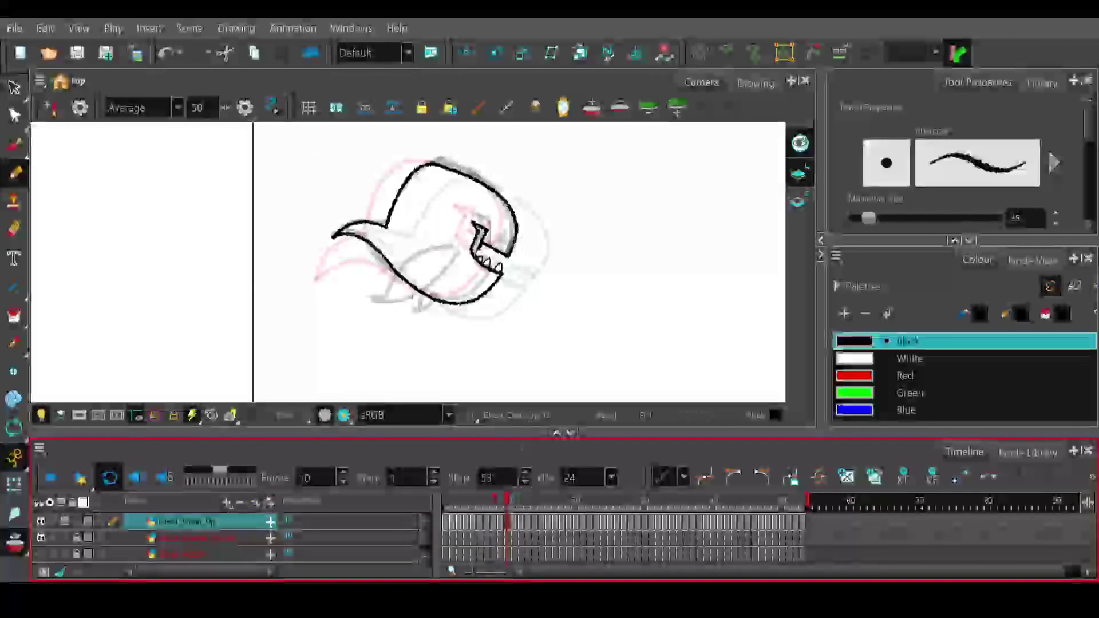
left_click_drag(496, 234, 499, 244)
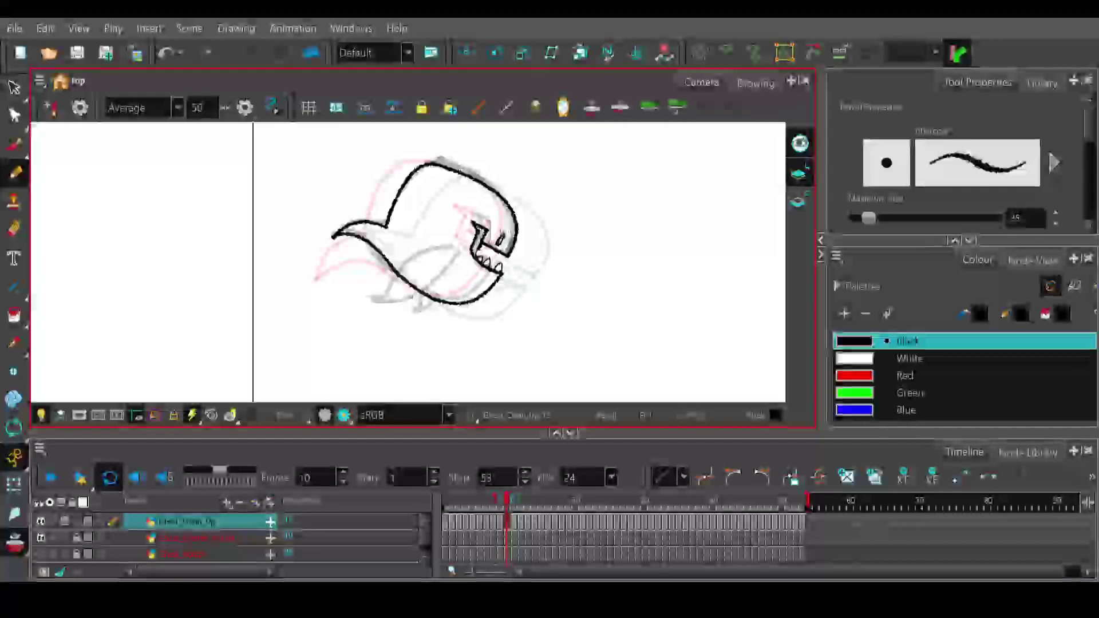
- Draw the slanted eye on frame 11 and both eyes on frame 12, redoing strokes that miss the rough
left_click(514, 500)
left_click_drag(523, 253, 519, 260)
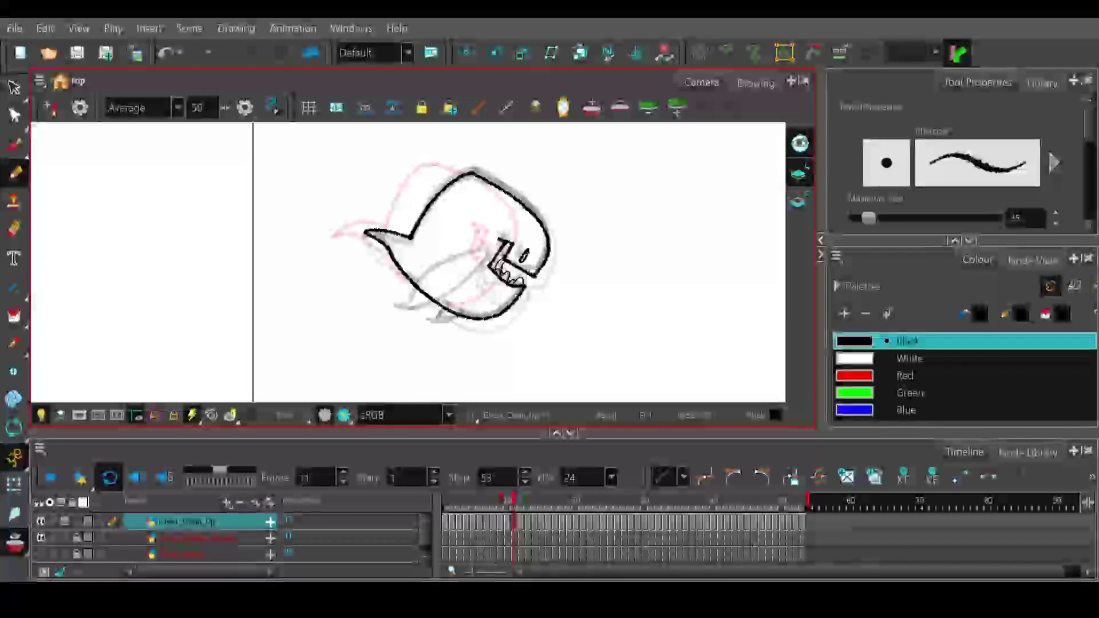
left_click(519, 508)
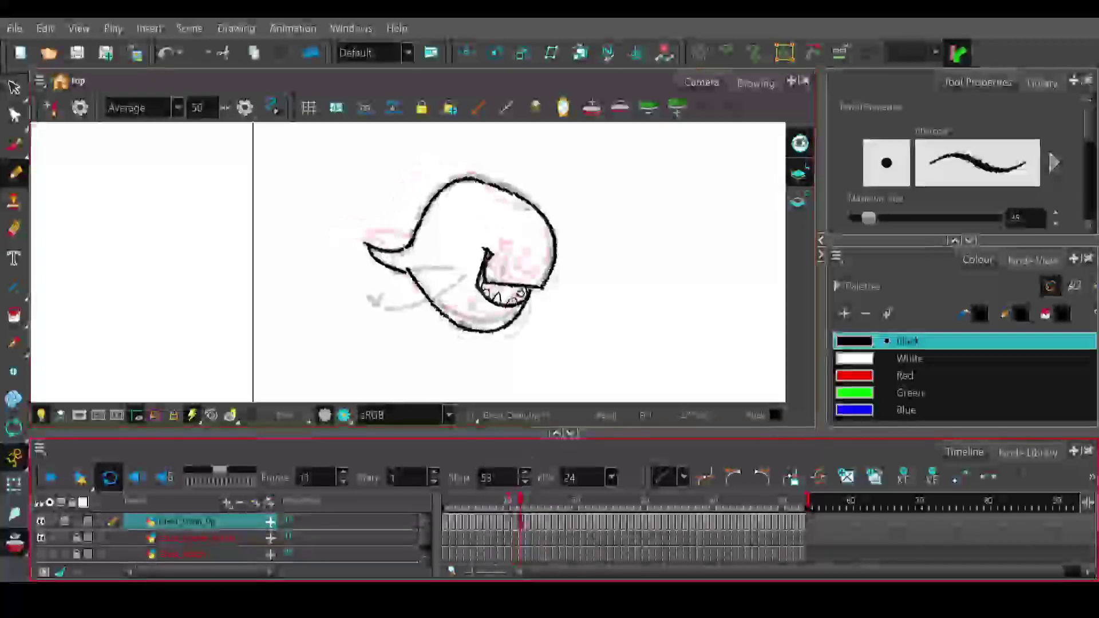
mouse_move(504, 264)
left_mouse_down()
mouse_move(499, 277)
mouse_move(505, 267)
mouse_move(500, 276)
mouse_move(542, 283)
left_mouse_up()
key("ctrl+z")
key("ctrl+z")
key("ctrl+z")
key("ctrl+z")
key("ctrl+z")
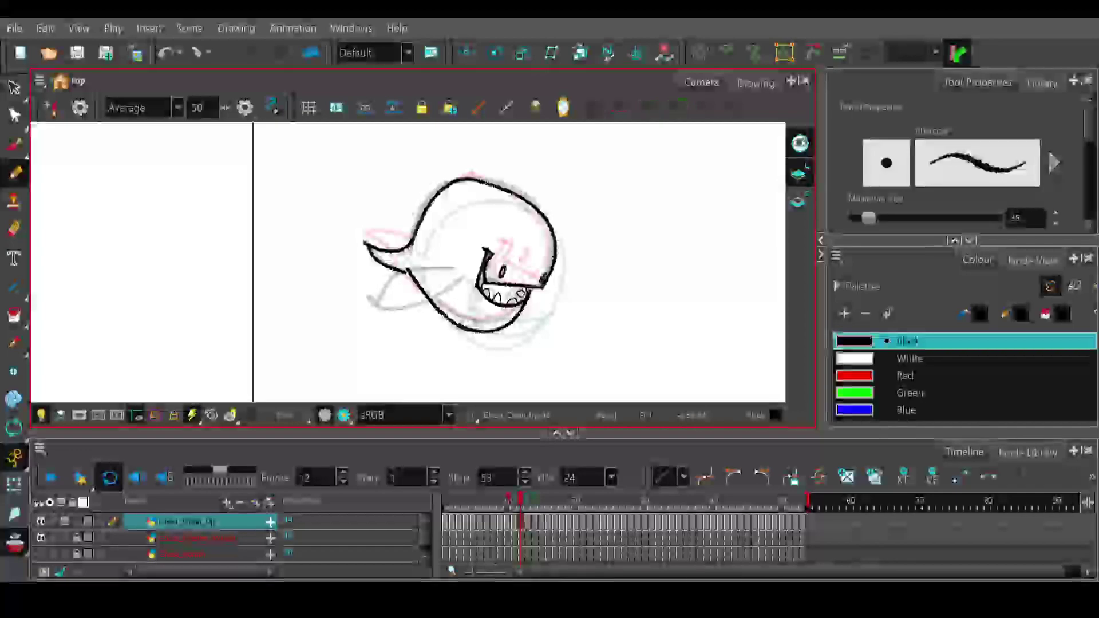
- Draw both oval eyes just above the wide grin on frame 13, redoing the faulty strokes
left_click(528, 502)
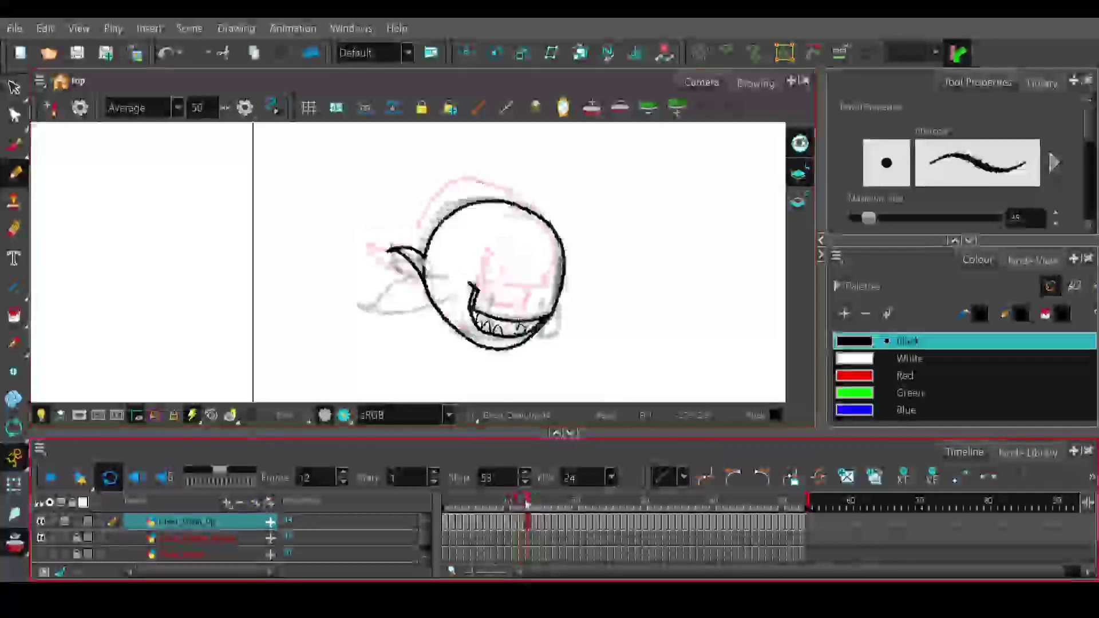
mouse_move(491, 294)
left_mouse_down()
mouse_move(490, 306)
mouse_move(491, 297)
mouse_move(547, 310)
left_mouse_up()
key("ctrl+z")
key("ctrl+z")
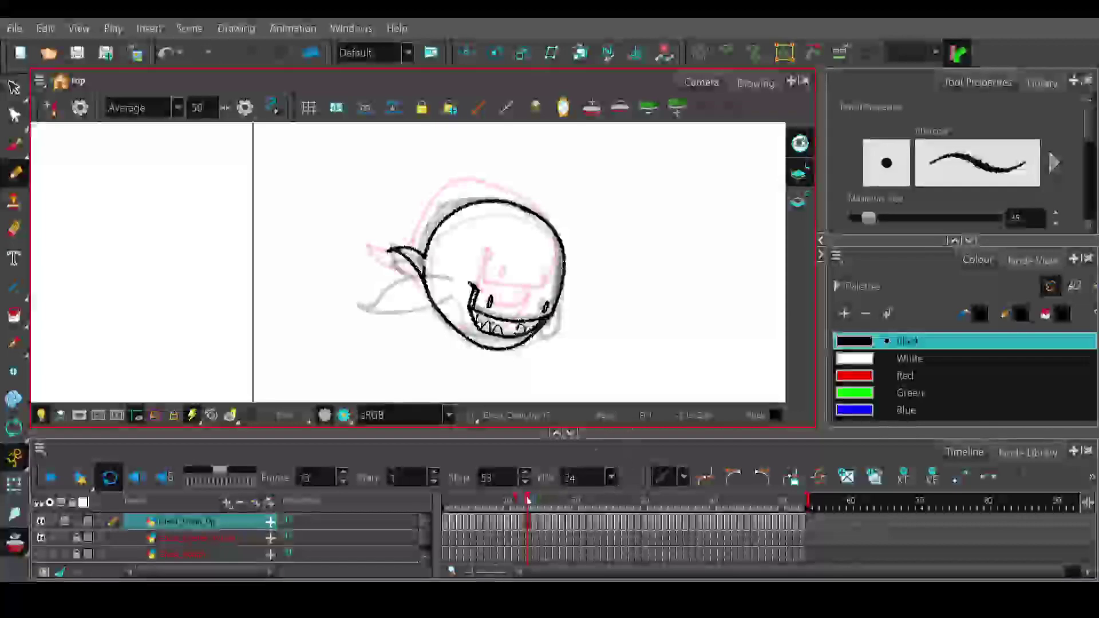
- Draw the ghost's two small eyes between the mouth corners on frame 14
left_click(534, 501)
mouse_move(473, 304)
left_mouse_down()
mouse_move(472, 318)
mouse_move(530, 312)
left_mouse_up()
key("ctrl+z")
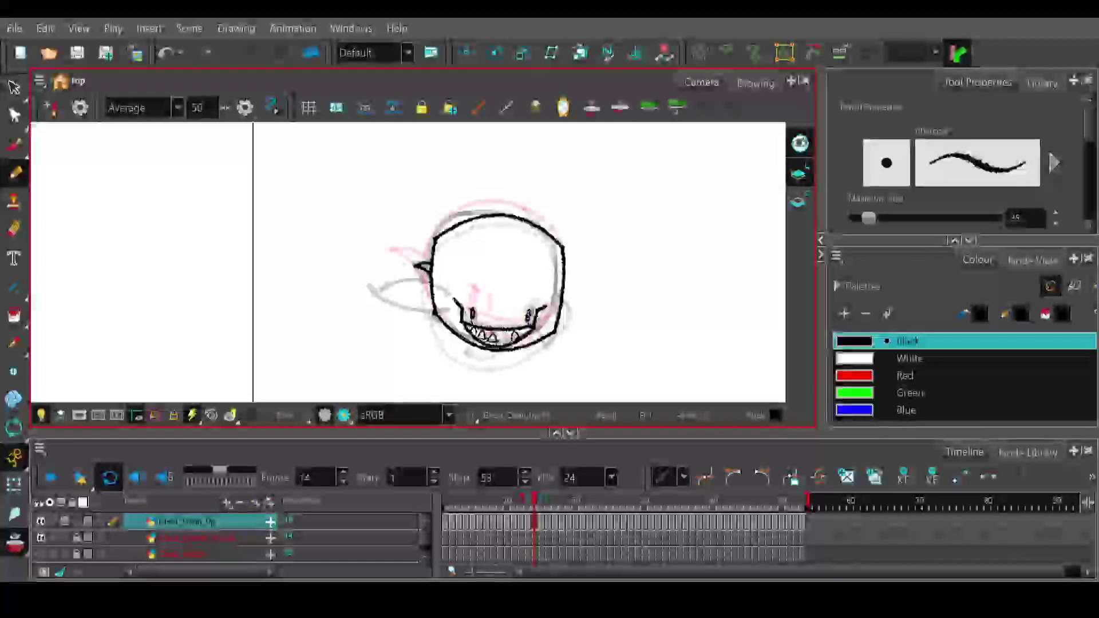
- Draw both oval eyes above the tilted mouth on frame 15, redoing the misplaced stroke
mouse_move(535, 503)
left_mouse_down()
mouse_move(518, 505)
mouse_move(541, 502)
left_mouse_up()
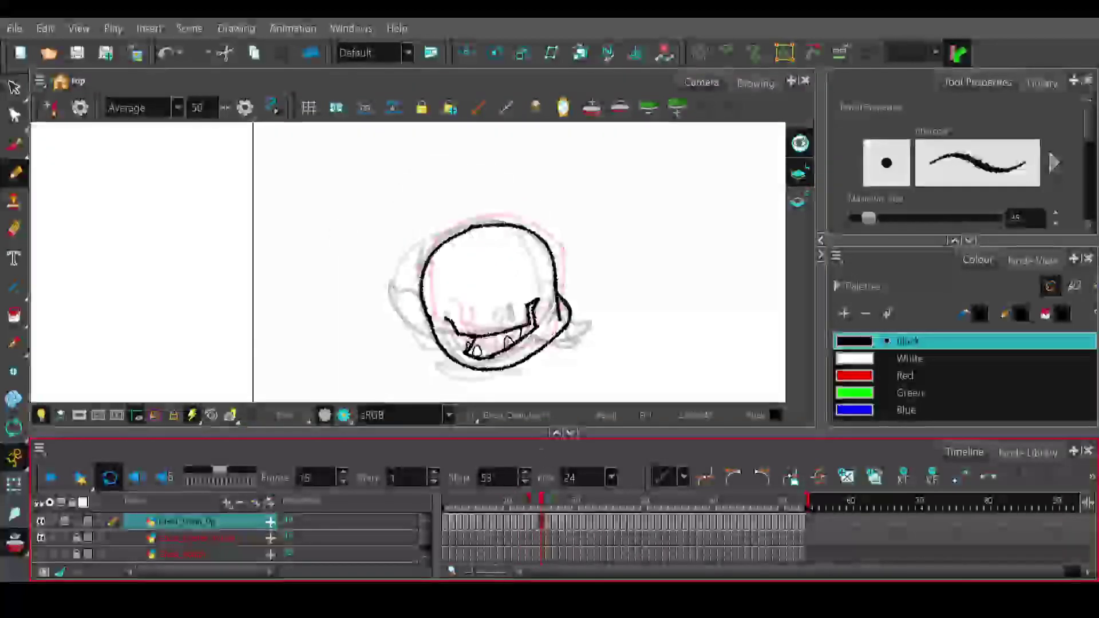
left_click_drag(460, 319, 462, 330)
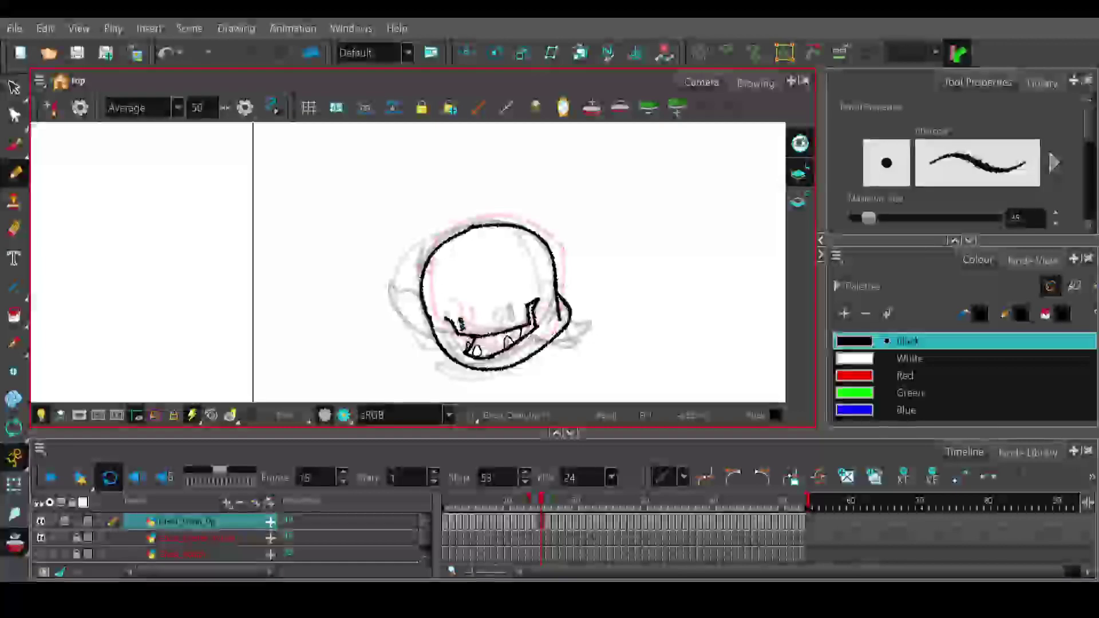
mouse_move(516, 305)
left_mouse_down()
mouse_move(518, 320)
mouse_move(519, 307)
left_mouse_up()
key("ctrl+z")
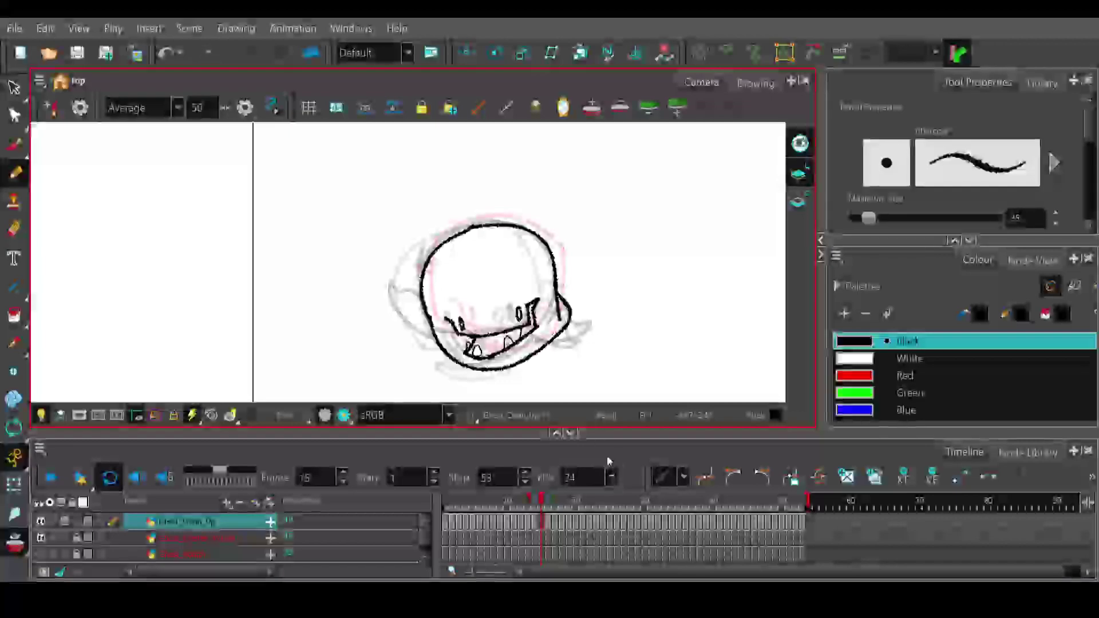
- Draw both small oval eyes above the mouth on frame 16, one beside the mouth corner and one at the head's left edge
left_click(548, 503)
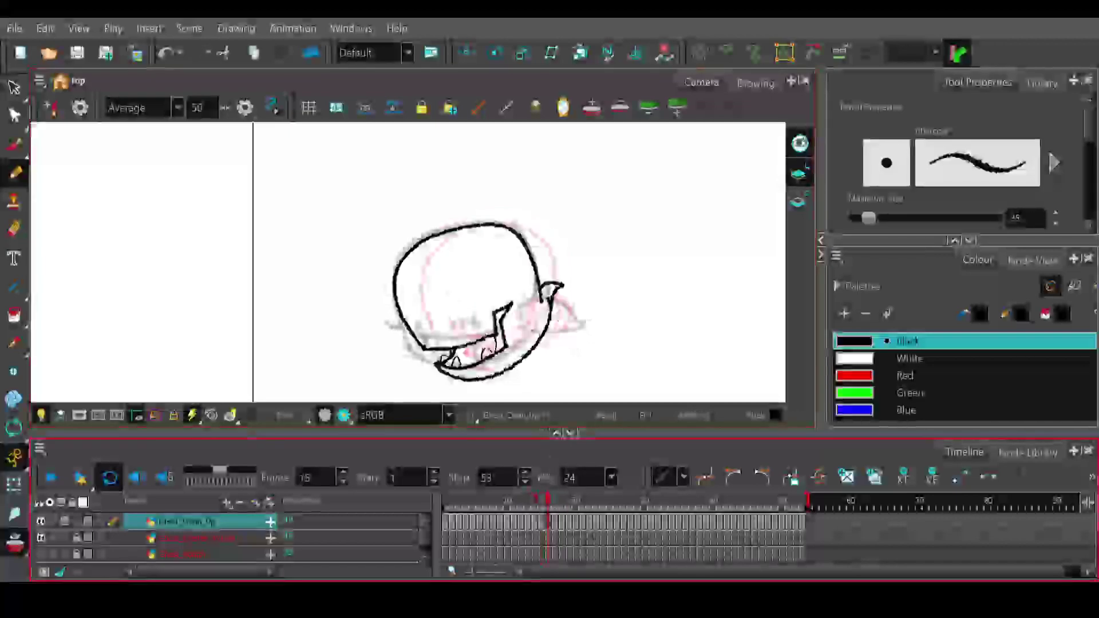
left_click_drag(479, 315, 476, 331)
key("ctrl+z")
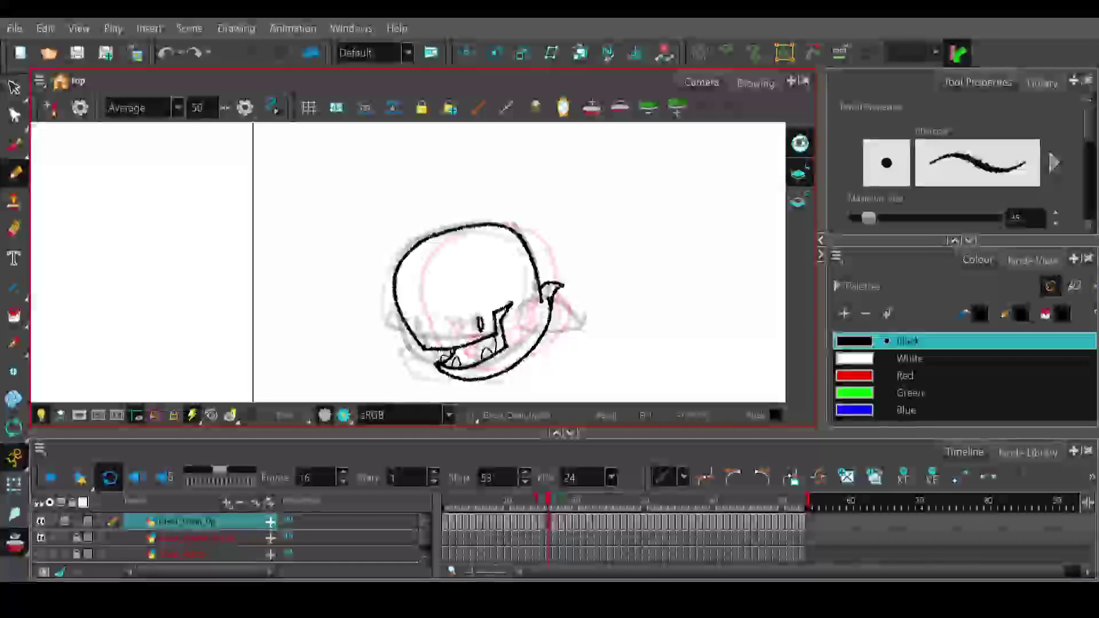
mouse_move(479, 316)
left_mouse_down()
mouse_move(476, 331)
mouse_move(480, 317)
mouse_move(422, 338)
mouse_move(422, 326)
mouse_move(422, 343)
left_mouse_up()
key("ctrl+z")
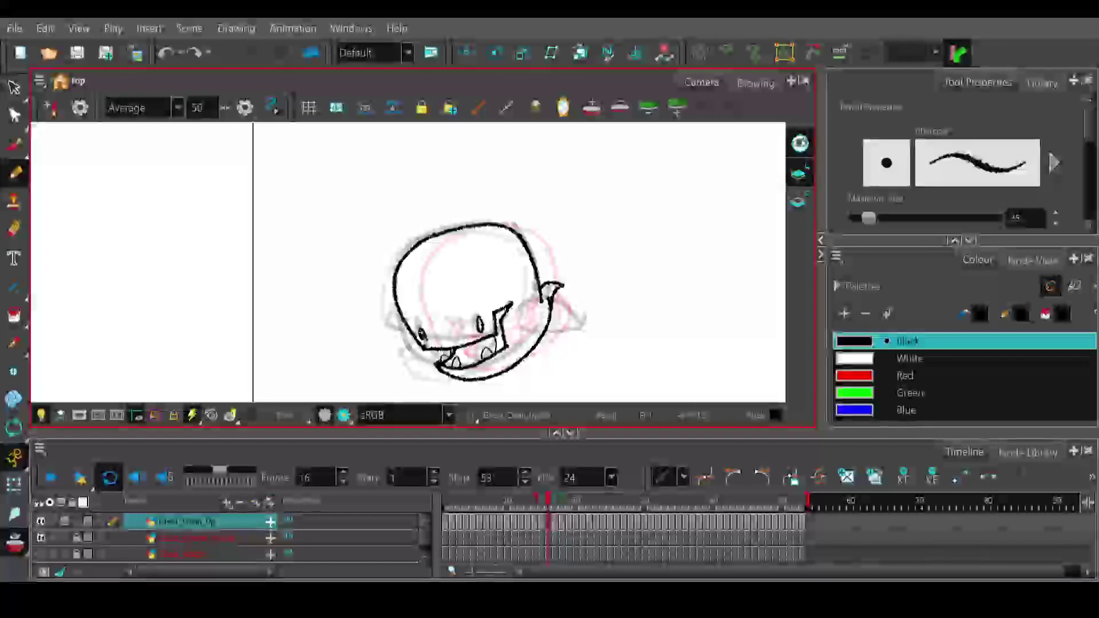
- Draw the two slanted eyes above the open mouth on frame 17, placing the far one against the head's left outline
left_click(553, 502)
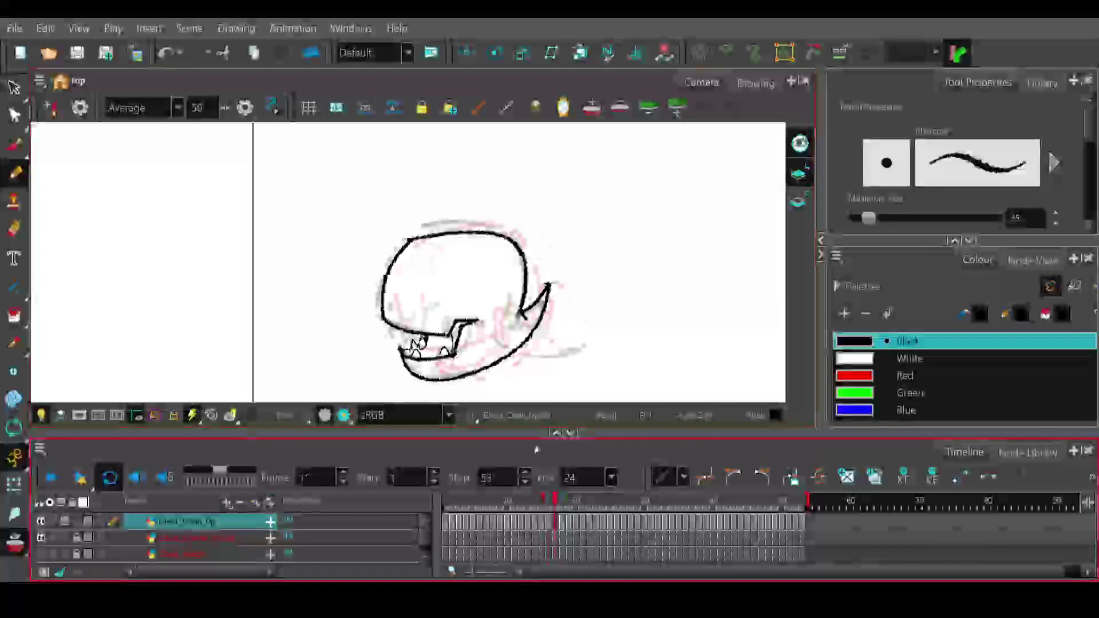
left_click_drag(445, 317, 442, 330)
key("ctrl+z")
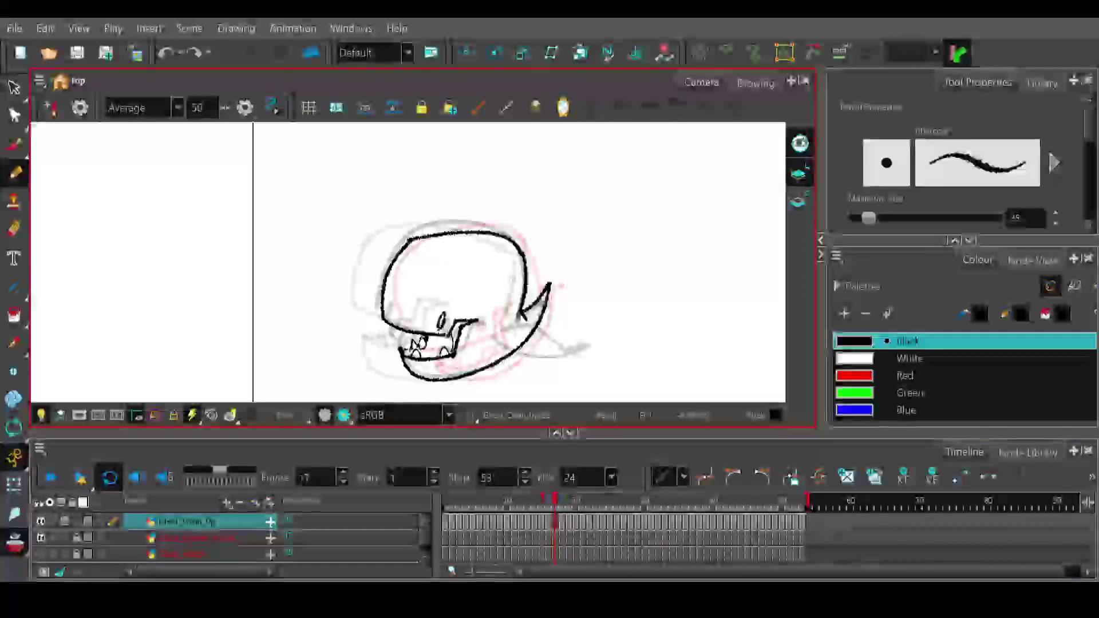
mouse_move(383, 302)
left_mouse_down()
mouse_move(387, 312)
mouse_move(387, 302)
left_mouse_up()
key("ctrl+z")
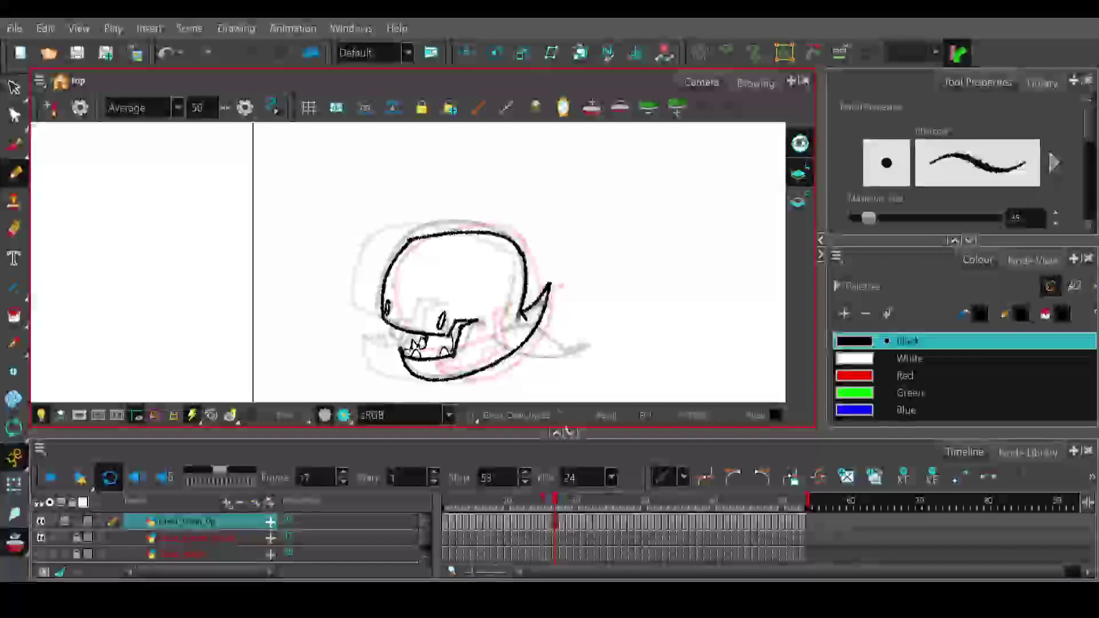
- Draw the small oval eye beside the raised mouth corner on frame 18, redoing the faulty stroke, and go to frame 19
left_click(559, 502)
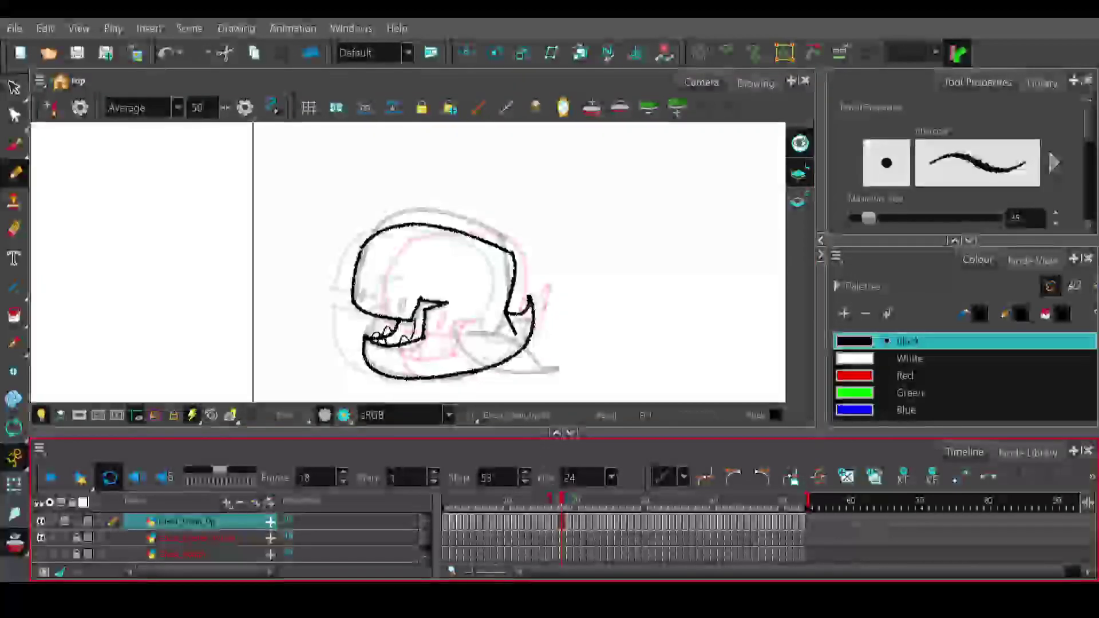
mouse_move(402, 298)
left_mouse_down()
mouse_move(403, 311)
mouse_move(405, 296)
left_mouse_up()
key("ctrl+z")
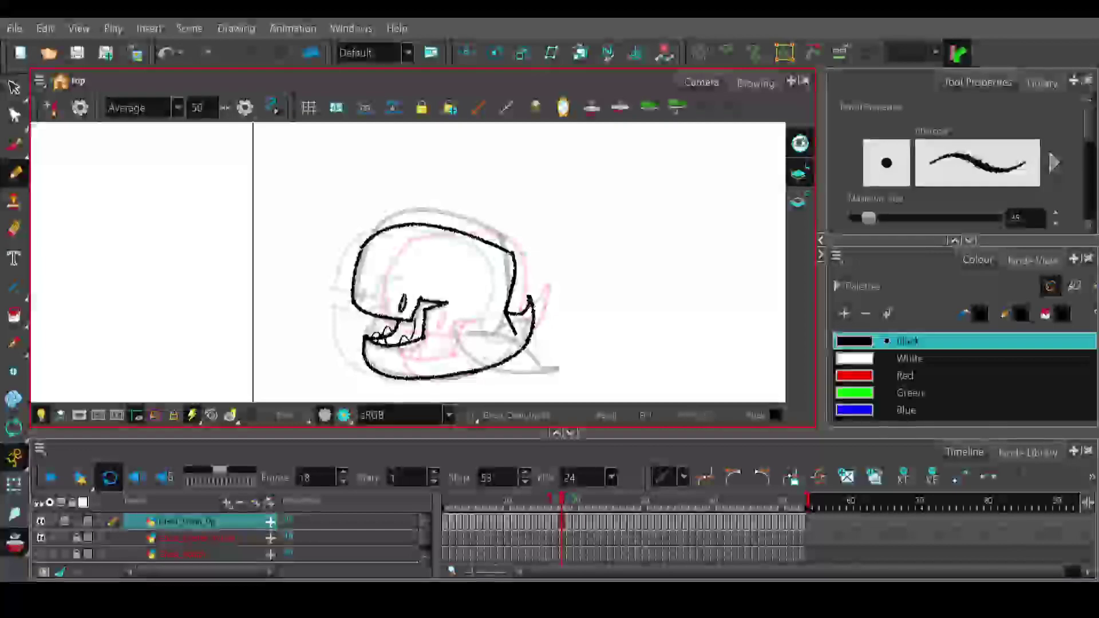
key("ctrl+z")
mouse_move(397, 297)
left_mouse_down()
mouse_move(395, 309)
mouse_move(399, 296)
left_mouse_up()
left_click_drag(564, 496, 571, 498)
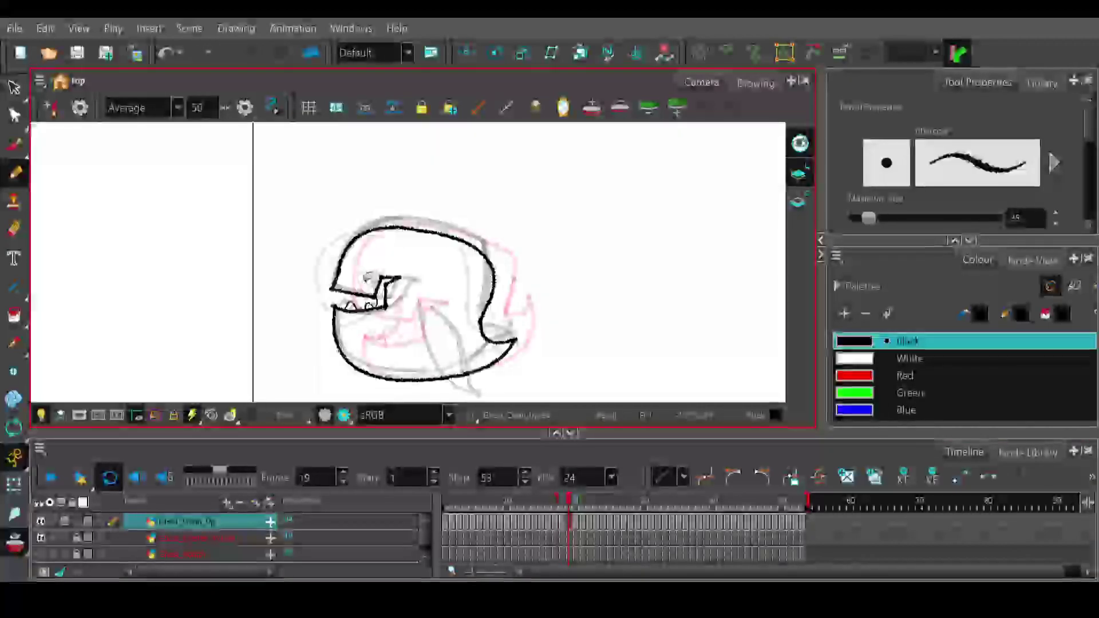
- Draw the small oval eye above the mouth on frame 19 and the far eye at the face's front edge on frame 18
left_click_drag(367, 274, 369, 276)
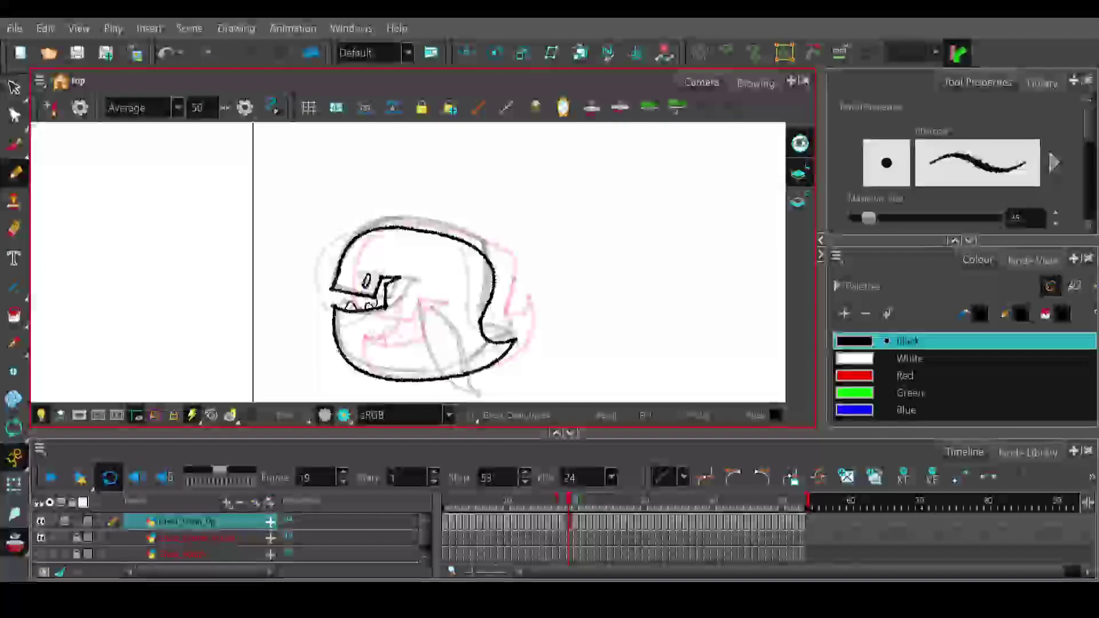
mouse_move(574, 501)
left_mouse_down()
mouse_move(548, 502)
mouse_move(563, 502)
left_mouse_up()
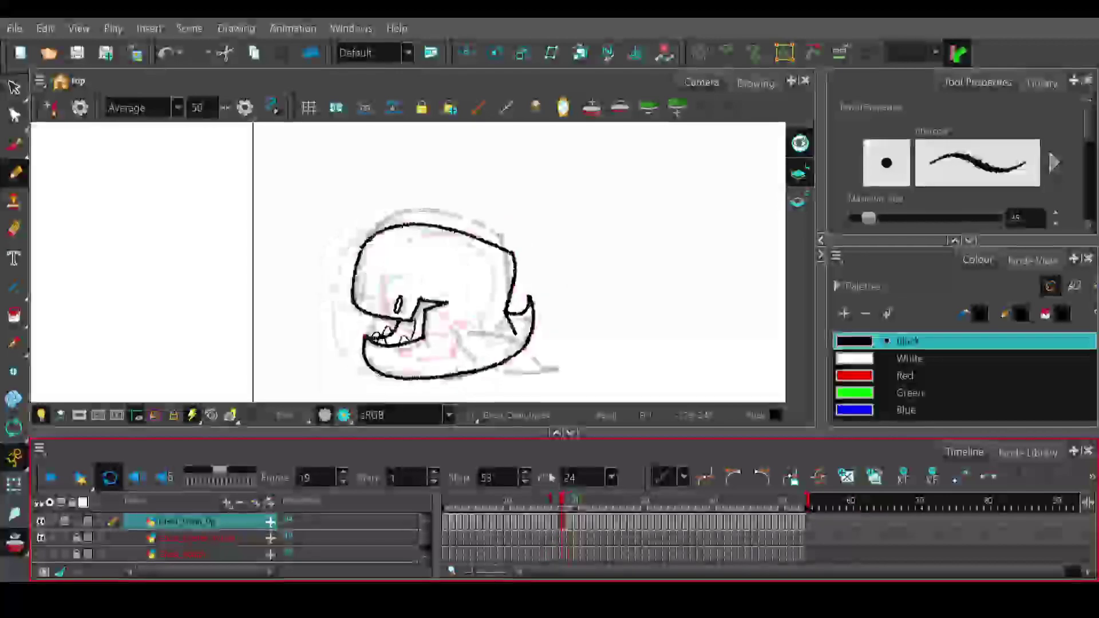
key("comma")
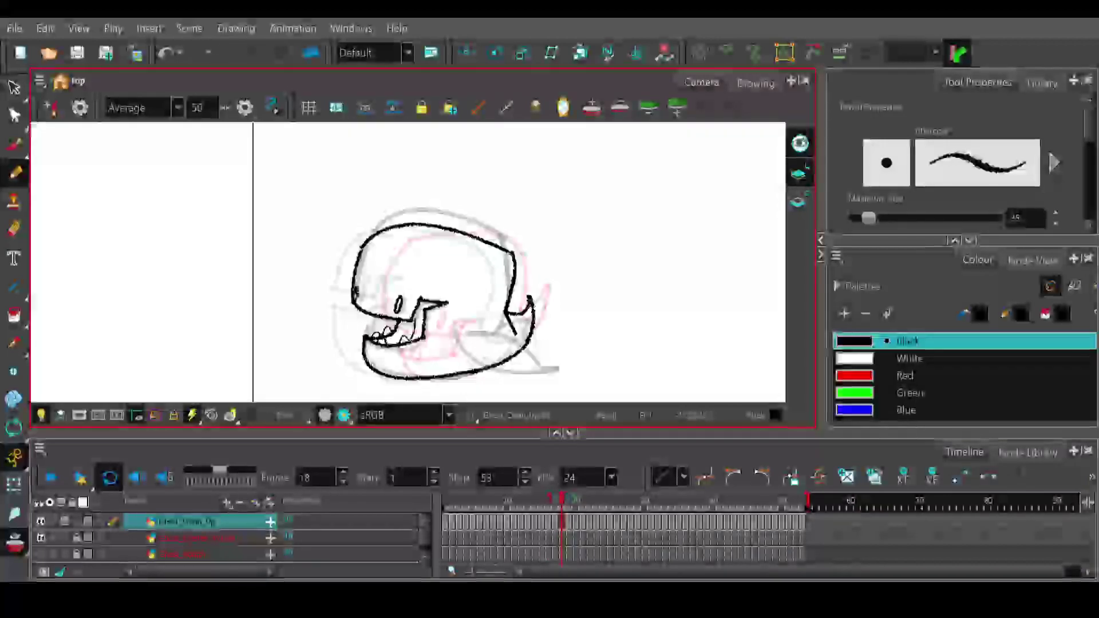
key("ctrl+z")
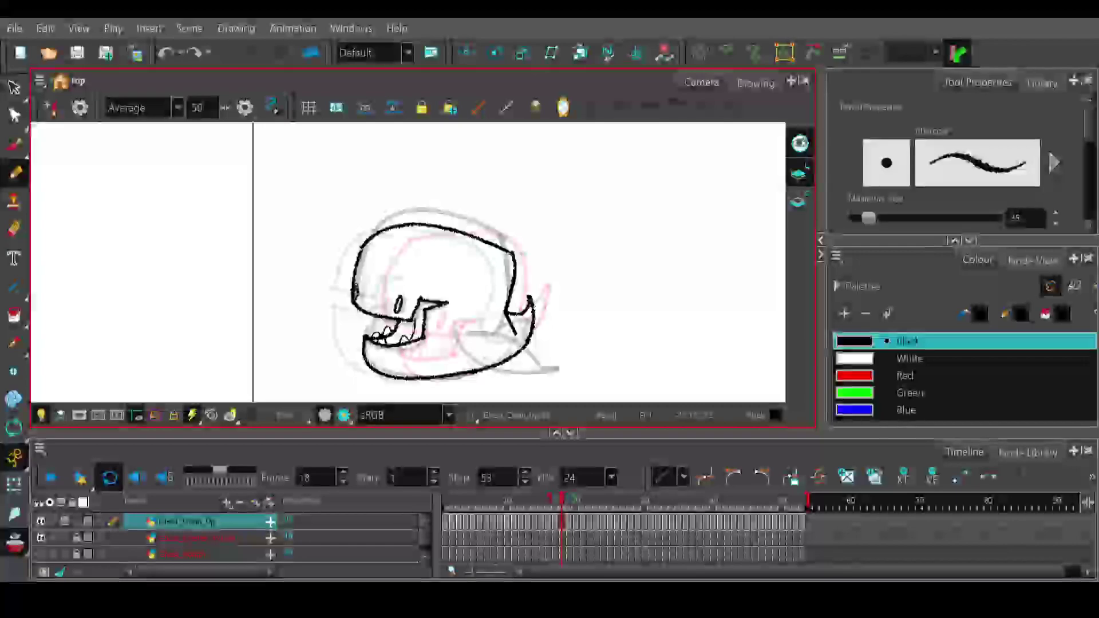
left_click_drag(355, 284, 354, 296)
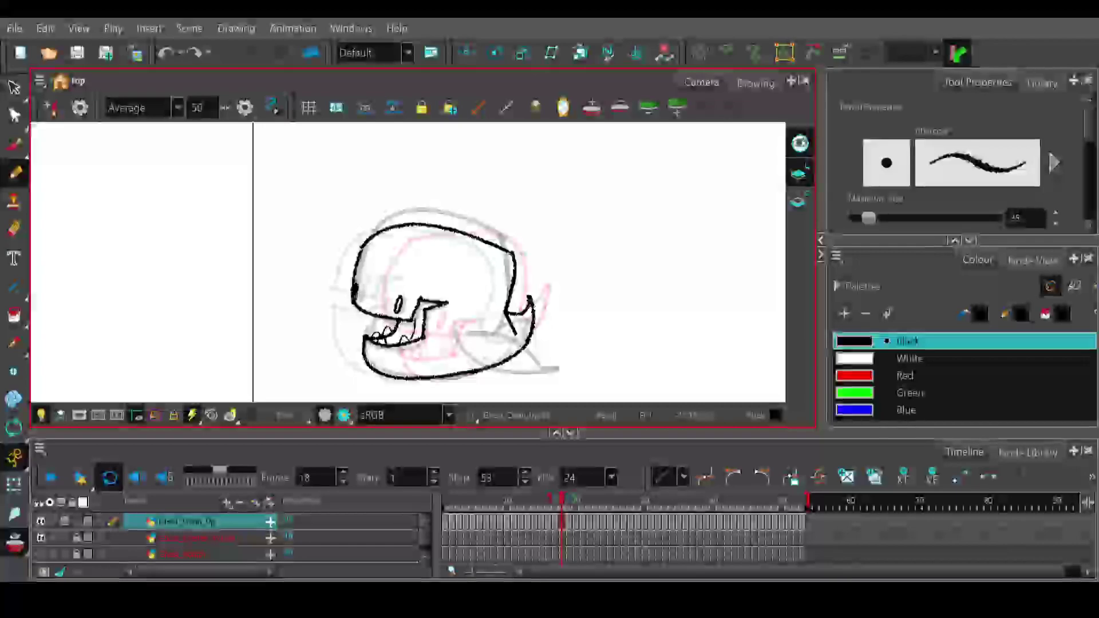
- Draw one small oval eye above the mouth on frame 20 and a pair of oval eyes on frame 21
mouse_move(562, 503)
left_mouse_down()
mouse_move(548, 504)
mouse_move(577, 502)
left_mouse_up()
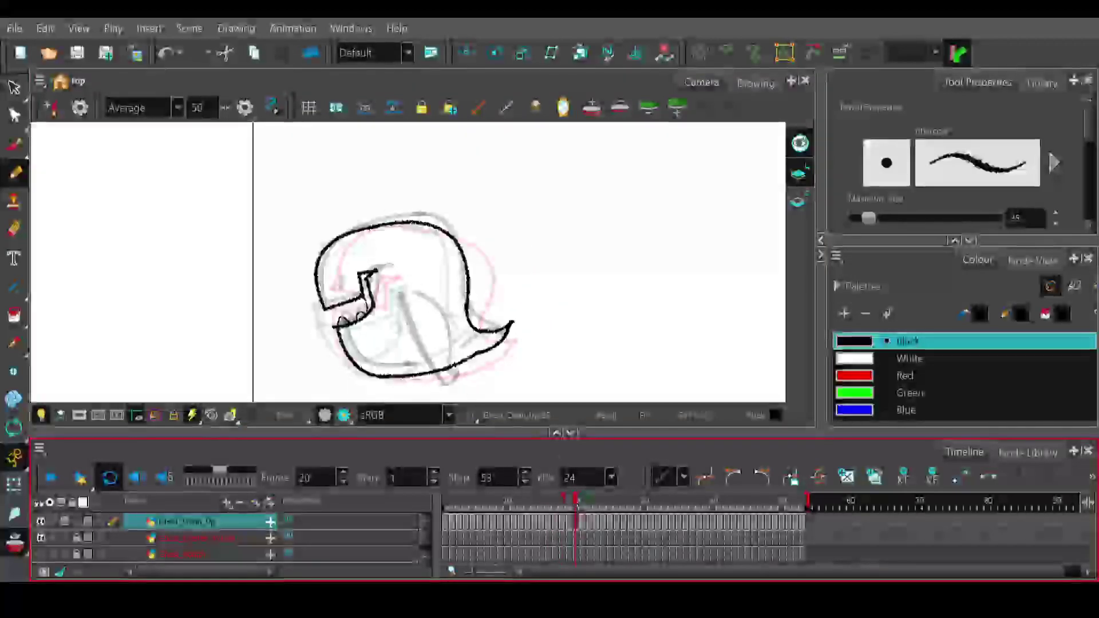
mouse_move(346, 291)
left_mouse_down()
mouse_move(347, 279)
mouse_move(346, 291)
left_mouse_up()
key("ctrl+z")
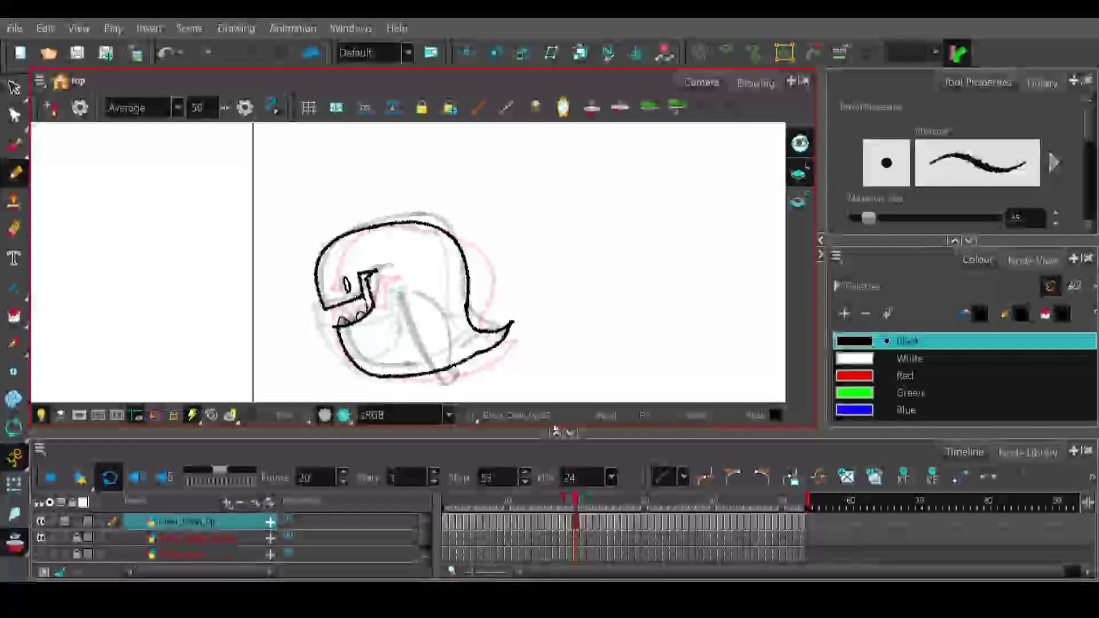
left_click_drag(575, 501, 581, 501)
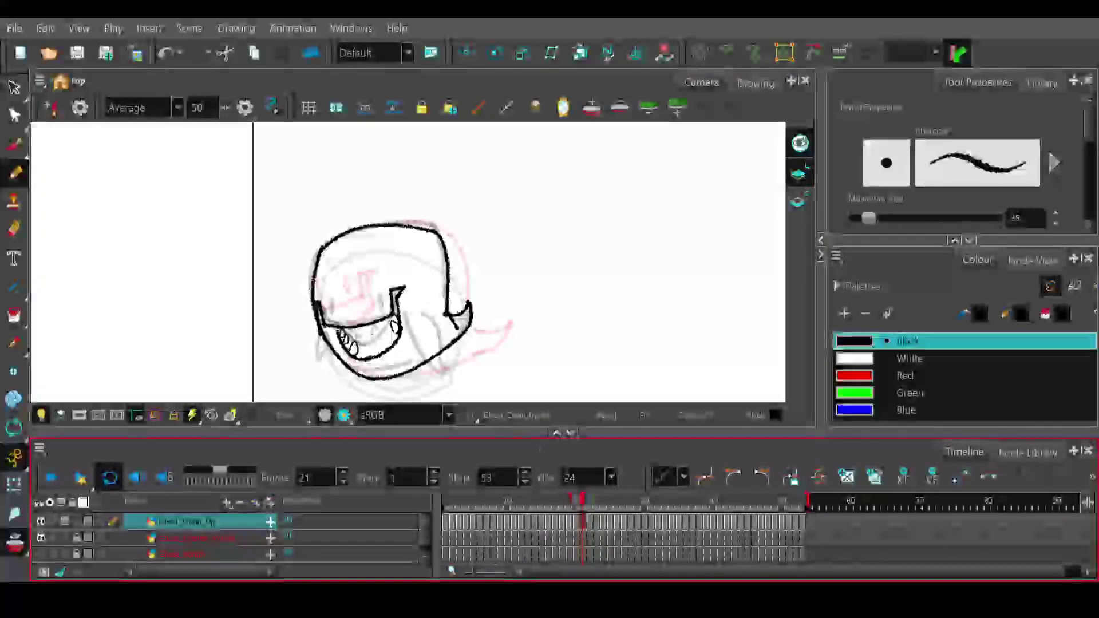
mouse_move(381, 294)
left_mouse_down()
mouse_move(382, 312)
mouse_move(329, 319)
left_mouse_up()
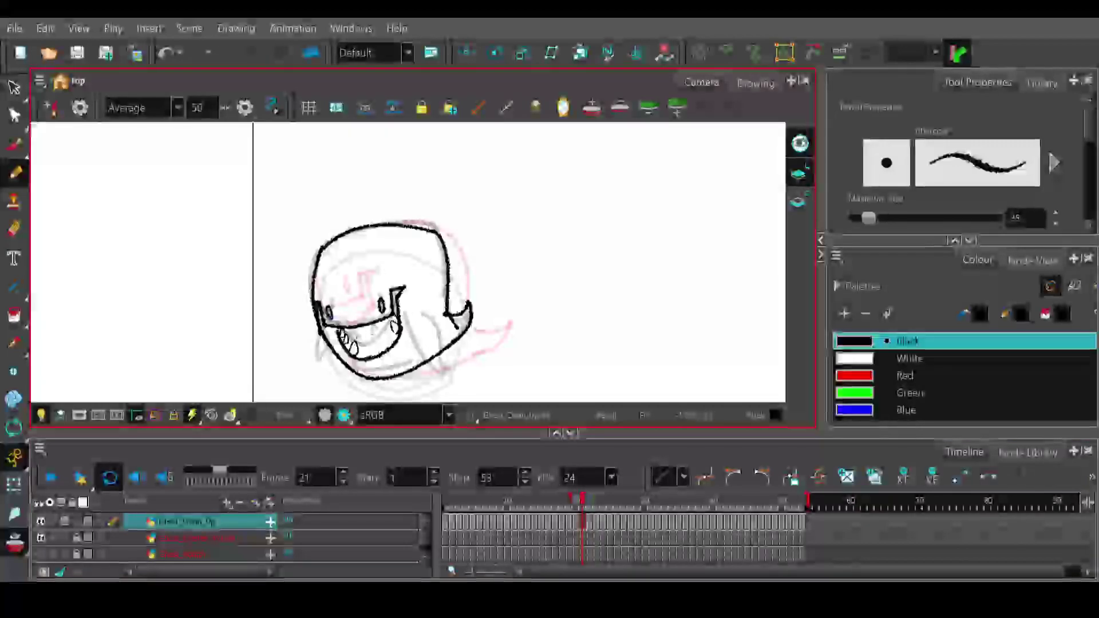
- Draw two narrow oval eyes just above the ends of the mouth on frame 22
left_click(585, 505)
key(".")
left_click_drag(429, 313, 427, 235)
mouse_move(434, 282)
left_mouse_down()
mouse_move(429, 296)
mouse_move(435, 285)
left_mouse_up()
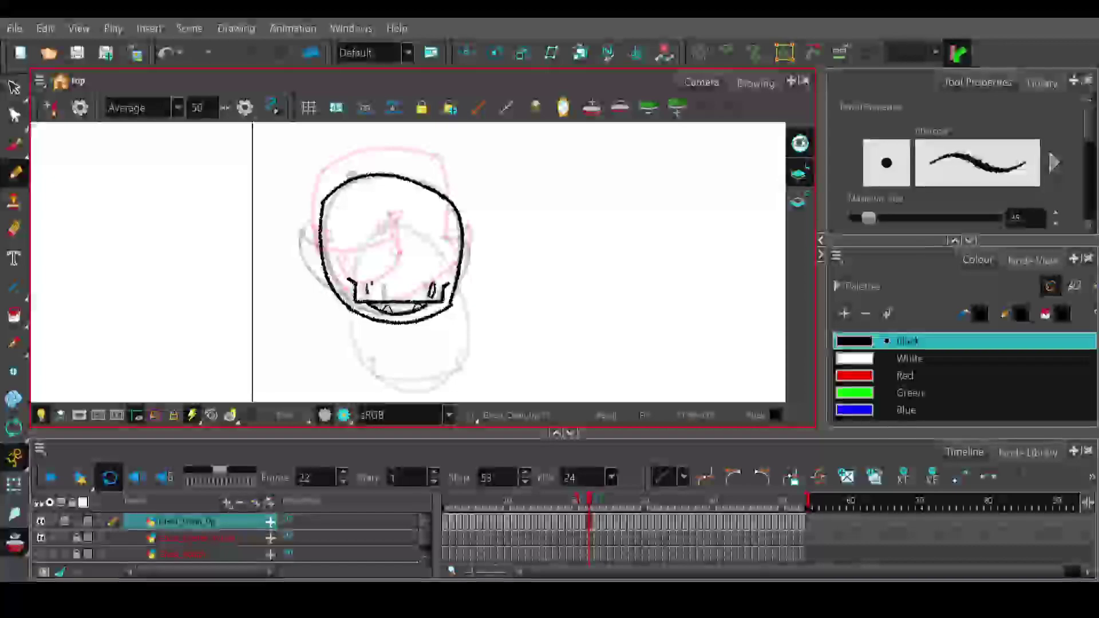
key("ctrl+z")
left_click_drag(363, 283, 367, 285)
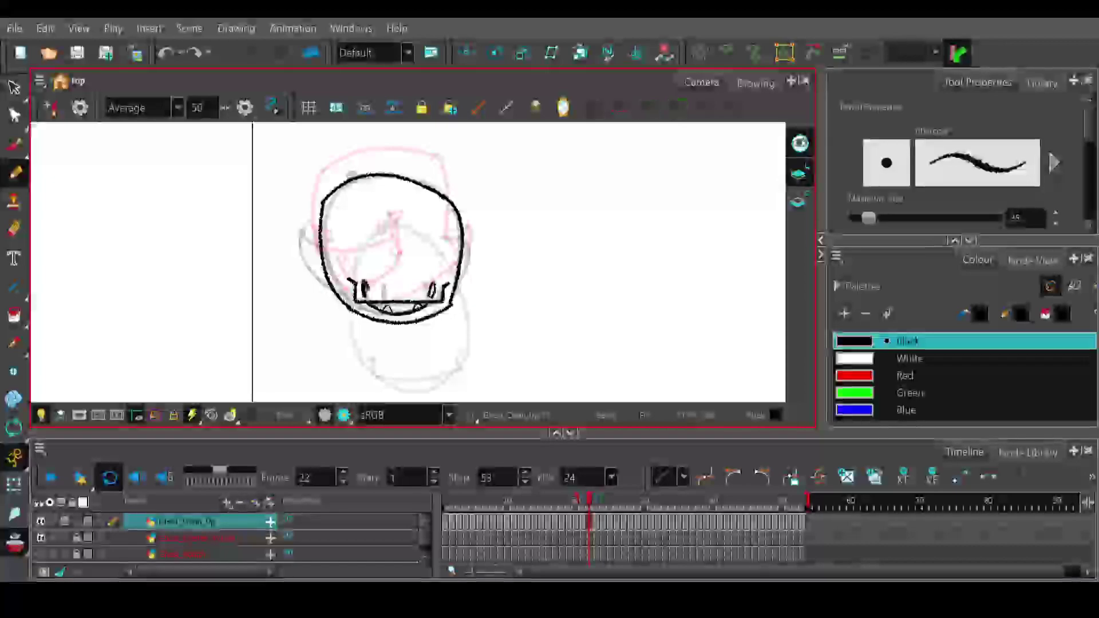
key("ctrl+shift+z")
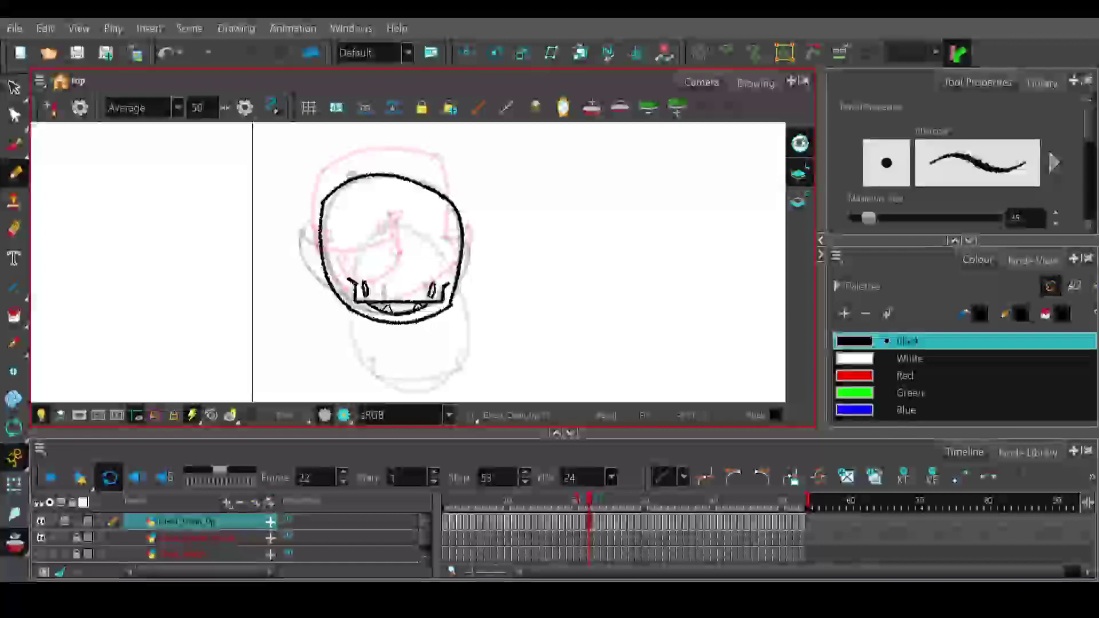
- Draw two narrow oval eyes above the mouth corners of the egg-shaped head on frame 23
key("period")
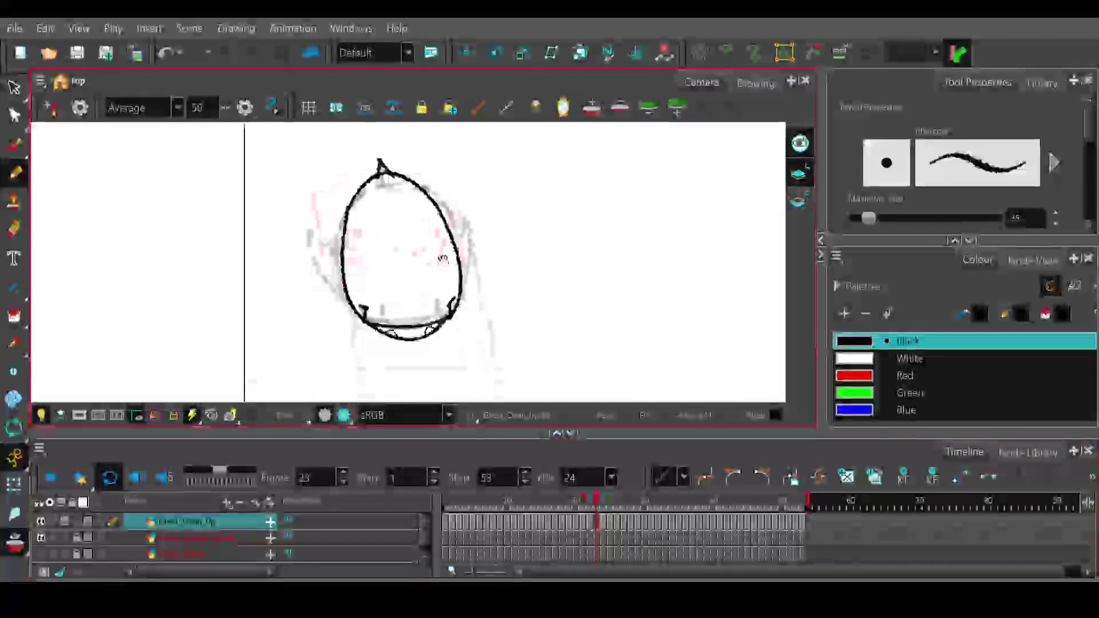
left_click_drag(378, 304, 378, 319)
key("ctrl+z")
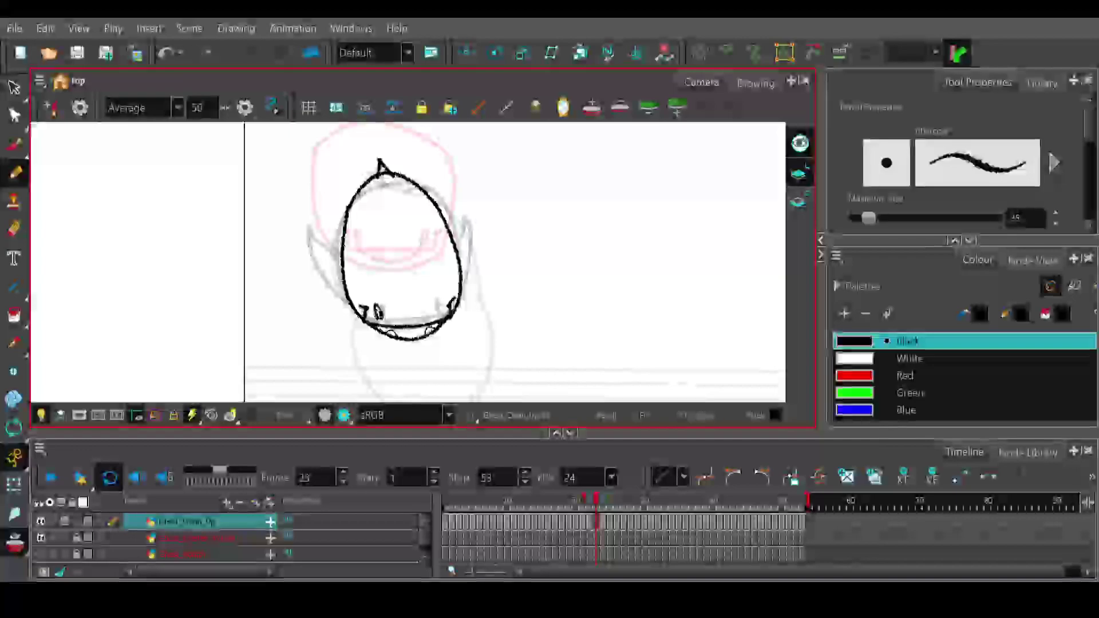
left_click_drag(437, 301, 438, 314)
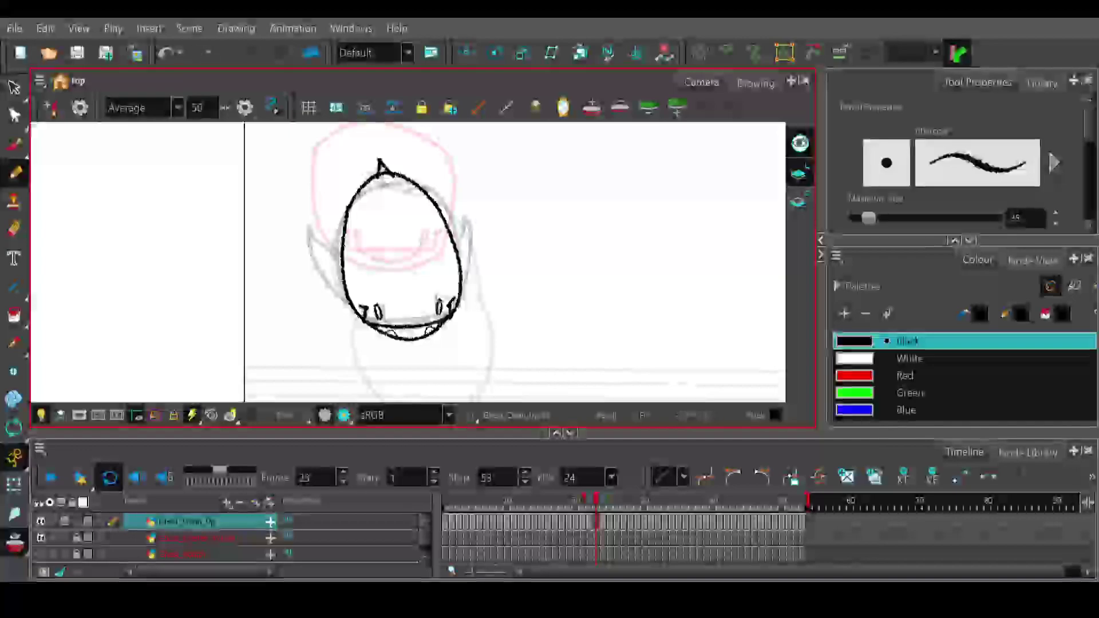
- Draw two narrow slanted eyes near the lower end of the stretched body on frame 24
left_click(597, 502)
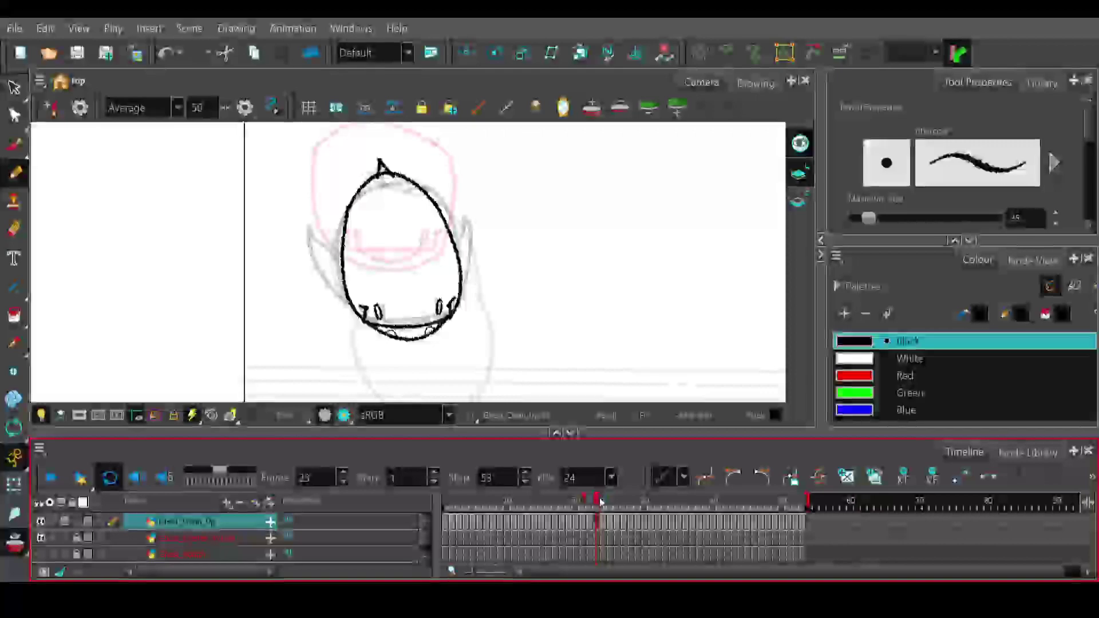
left_click(603, 502)
left_click_drag(469, 321, 466, 246)
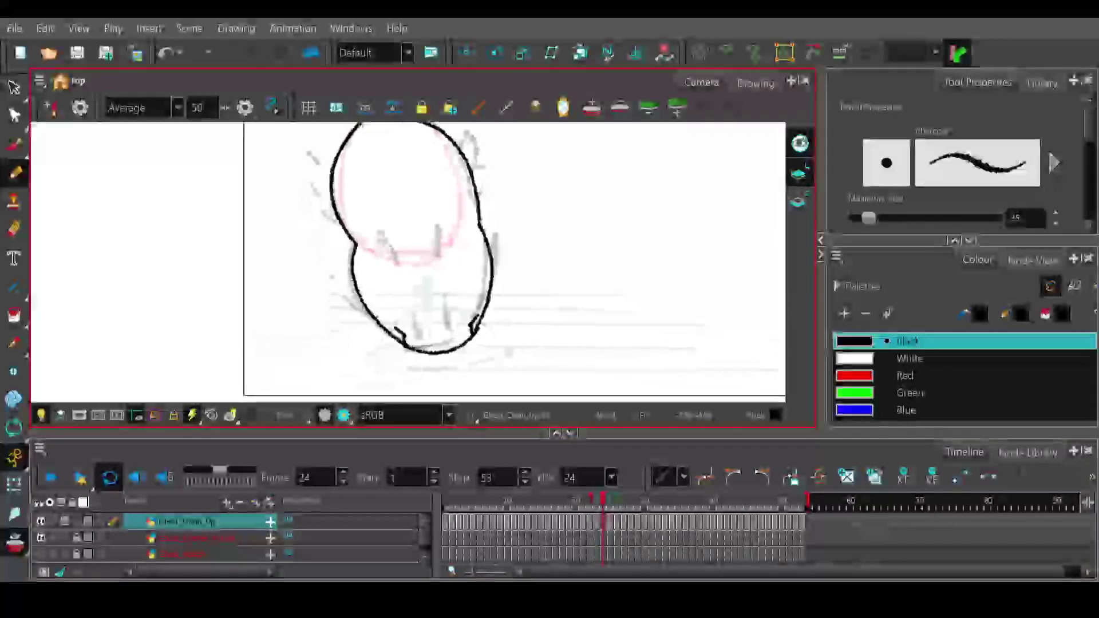
mouse_move(417, 338)
left_mouse_down()
mouse_move(408, 312)
mouse_move(416, 339)
mouse_move(461, 307)
mouse_move(473, 354)
left_mouse_up()
key("ctrl+z")
key("ctrl+z")
key("ctrl+z")
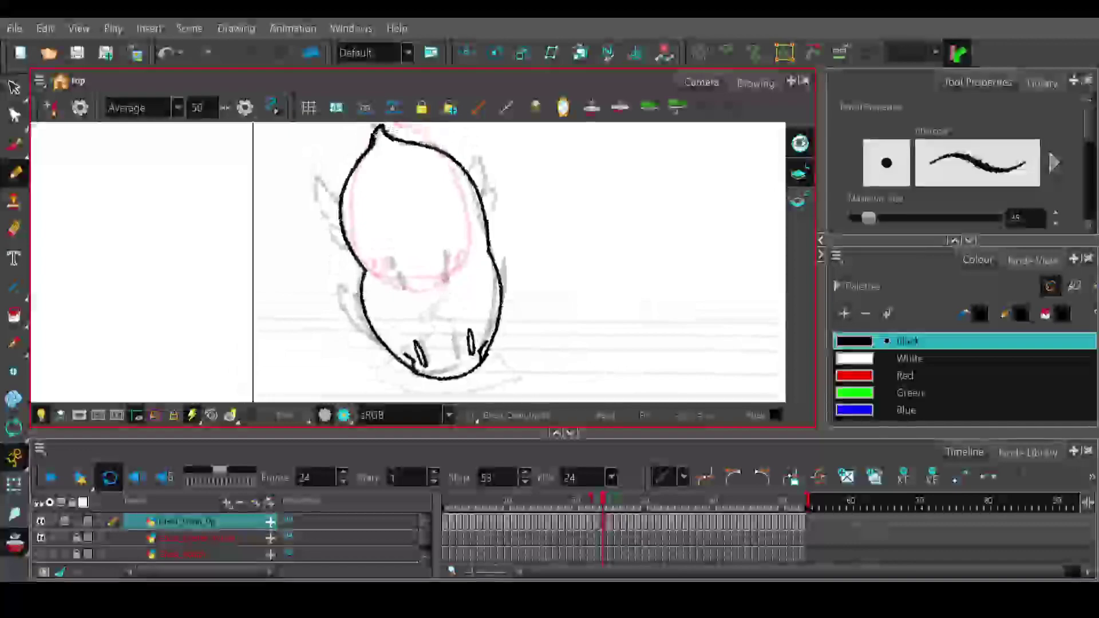
- Add a second pair of long, thin stretched eyes across the middle of the body on frame 24
mouse_move(398, 272)
left_mouse_down()
mouse_move(386, 247)
mouse_move(408, 290)
mouse_move(407, 292)
left_mouse_up()
key("ctrl+z")
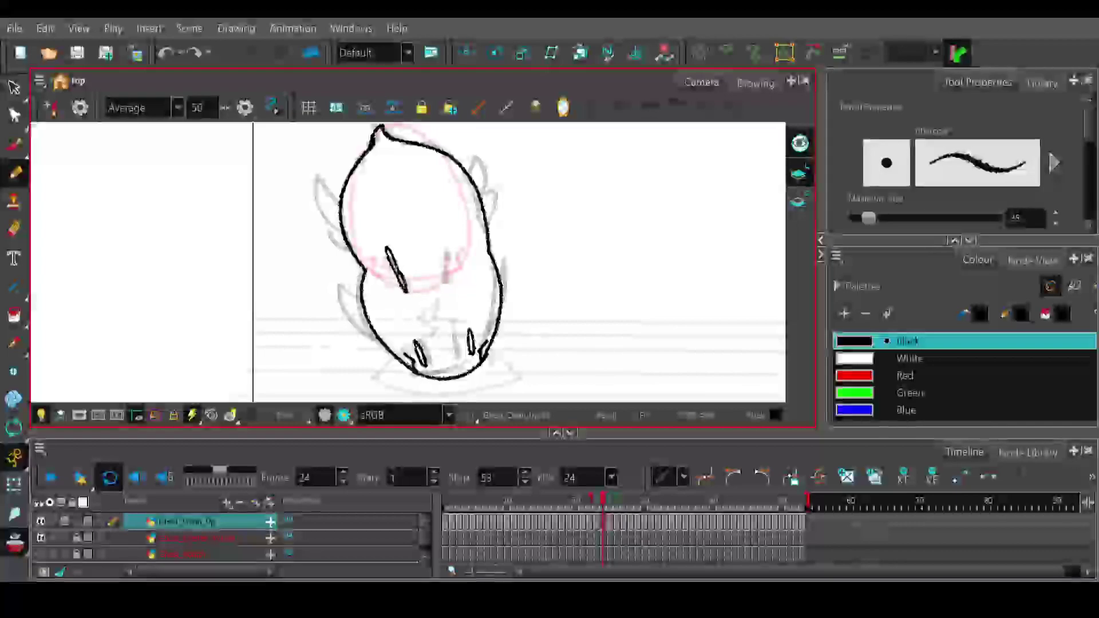
mouse_move(445, 258)
left_mouse_down()
mouse_move(450, 235)
mouse_move(451, 285)
mouse_move(447, 257)
left_mouse_up()
key("ctrl+z")
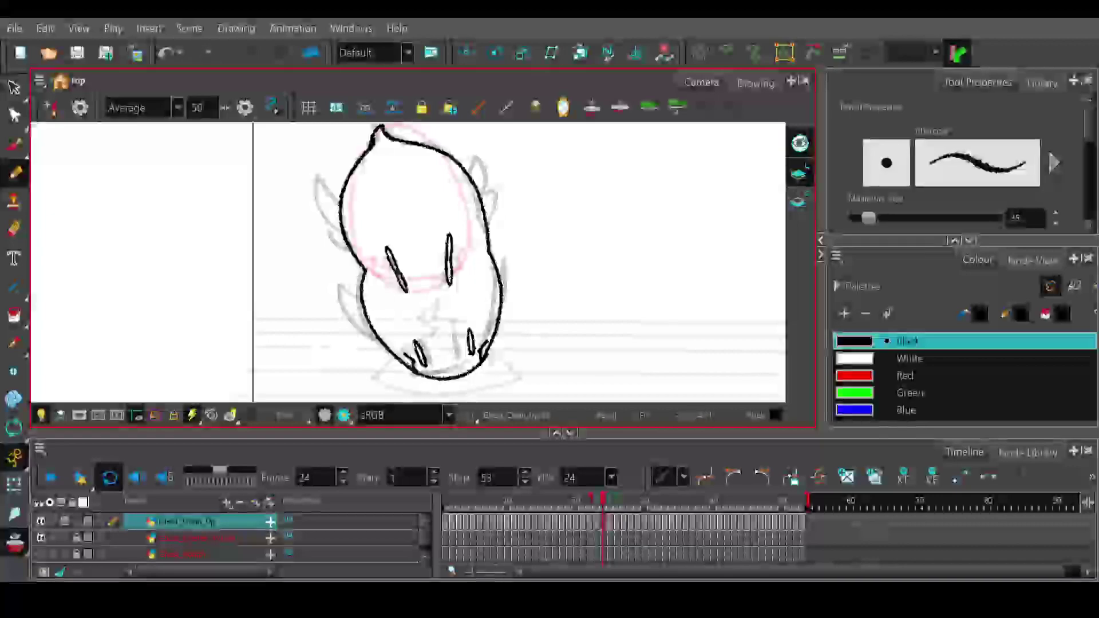
key("ctrl+z")
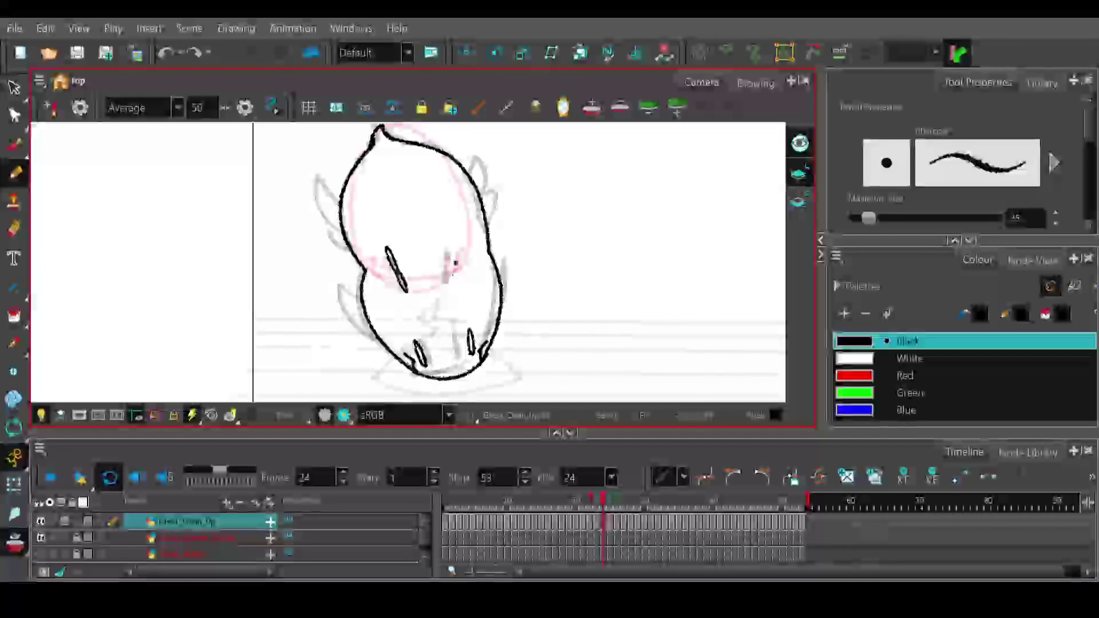
mouse_move(456, 262)
left_mouse_down()
mouse_move(461, 233)
mouse_move(461, 255)
left_mouse_up()
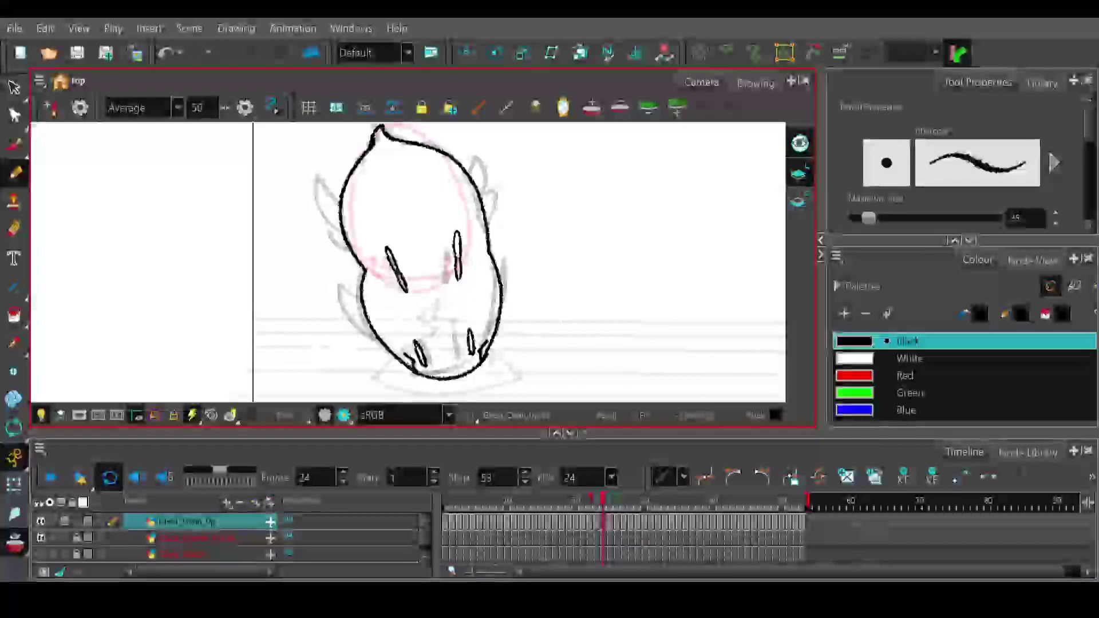
- Draw two round eyes at the lower corners of the flattened body on frame 25
left_click(610, 502)
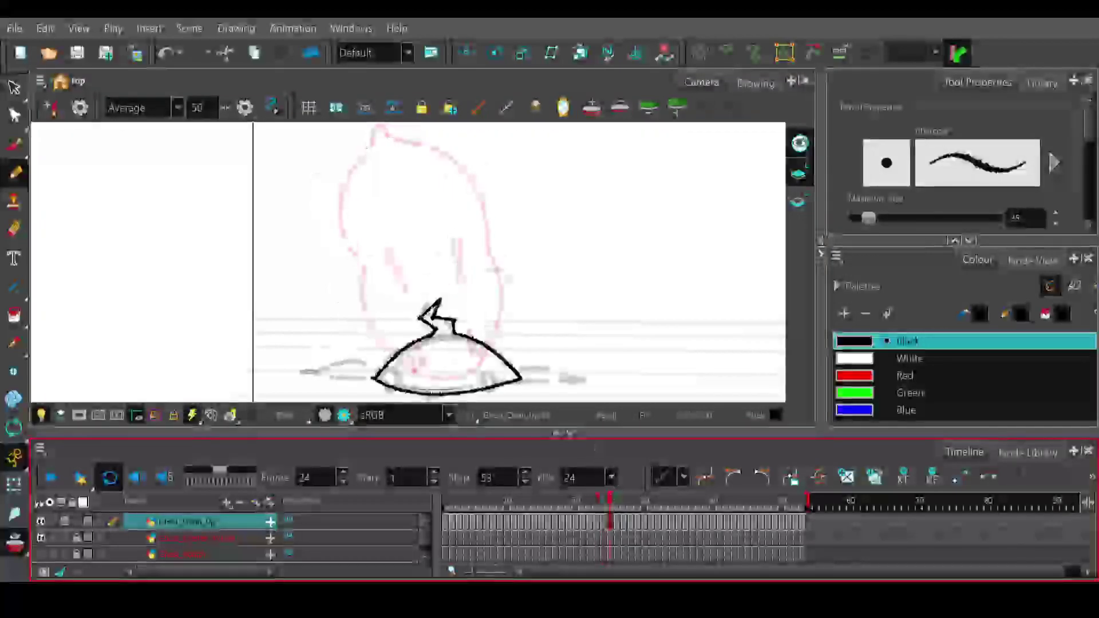
mouse_move(417, 351)
left_mouse_down()
mouse_move(412, 328)
mouse_move(404, 357)
mouse_move(396, 343)
mouse_move(416, 355)
mouse_move(401, 358)
mouse_move(397, 334)
mouse_move(410, 358)
mouse_move(419, 347)
left_mouse_up()
key("ctrl+z")
key("ctrl+z")
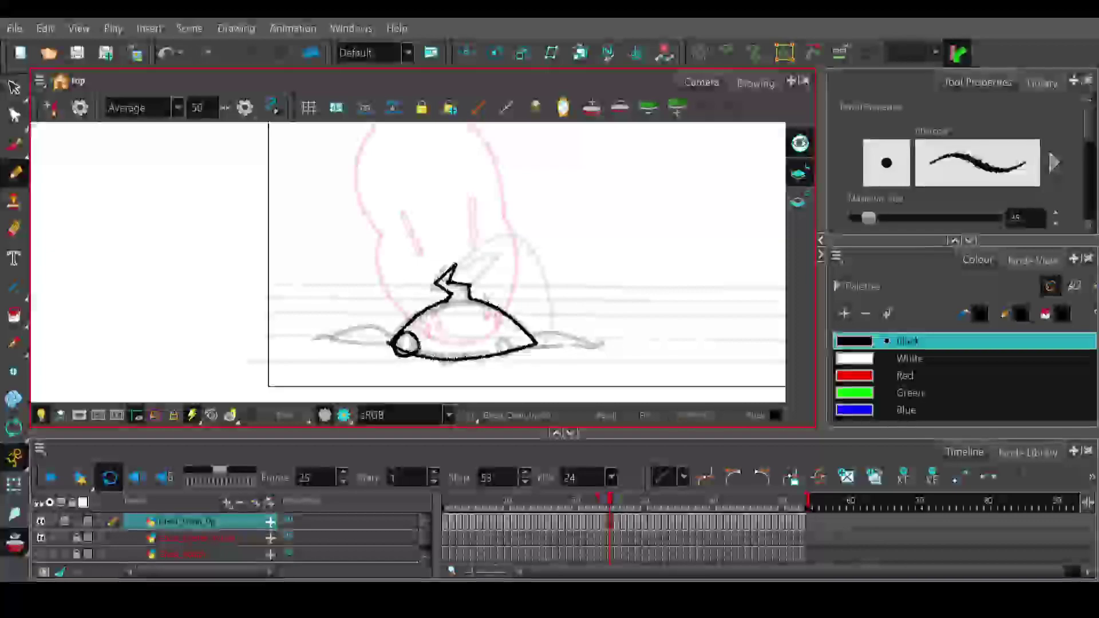
mouse_move(502, 334)
left_mouse_down()
mouse_move(519, 341)
mouse_move(505, 359)
mouse_move(496, 338)
left_mouse_up()
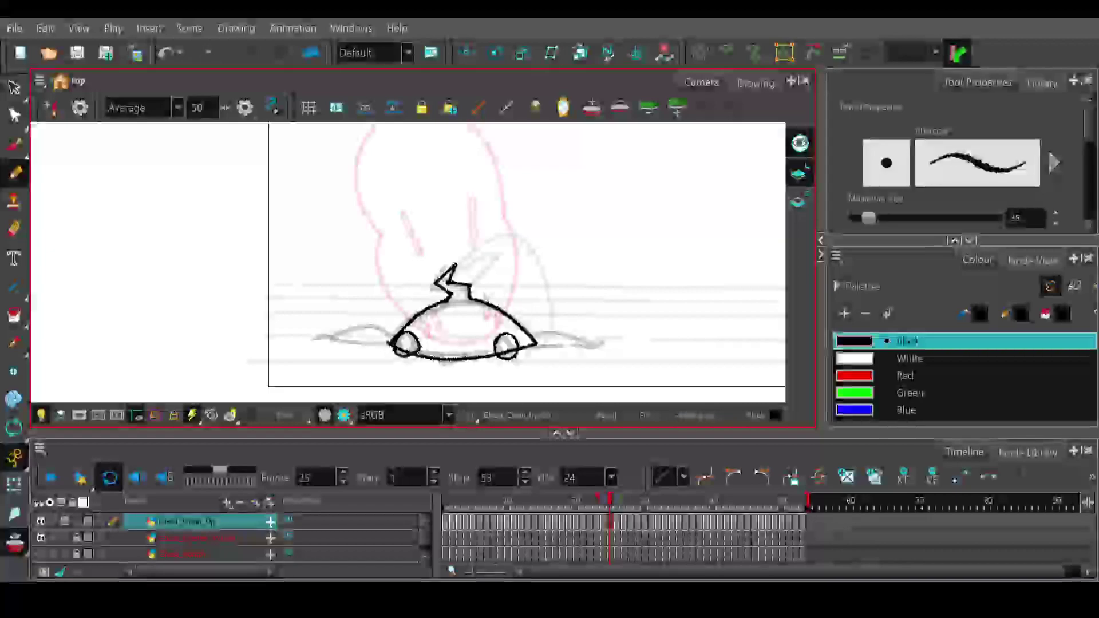
- Remove the body outline segments that cross the inside of both round eyes on frame 25
key("e")
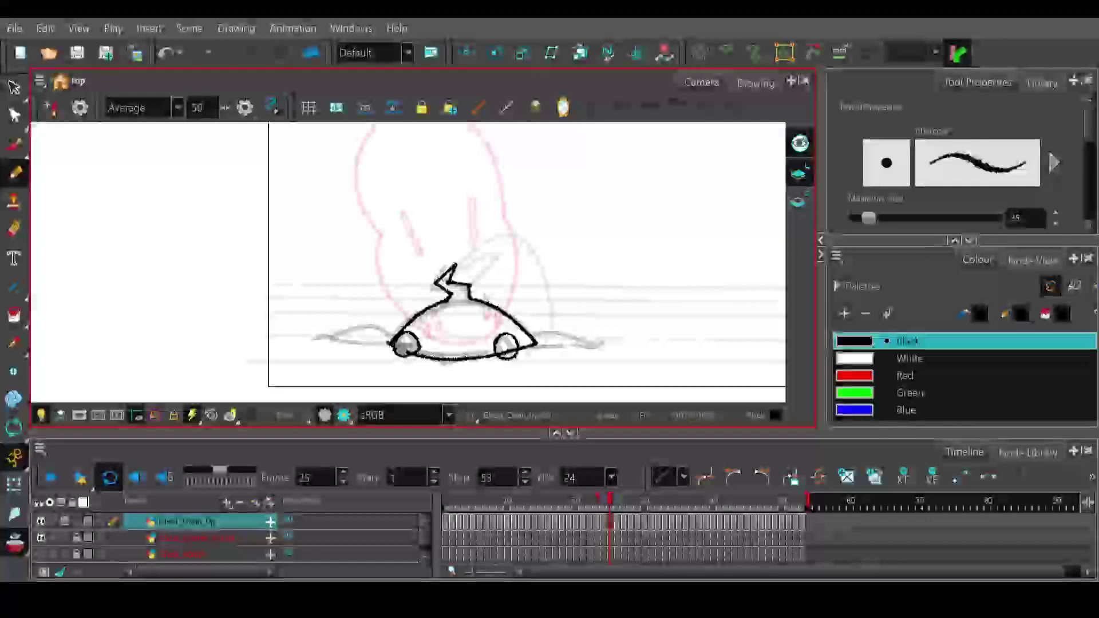
key("e")
left_click_drag(500, 352, 515, 347)
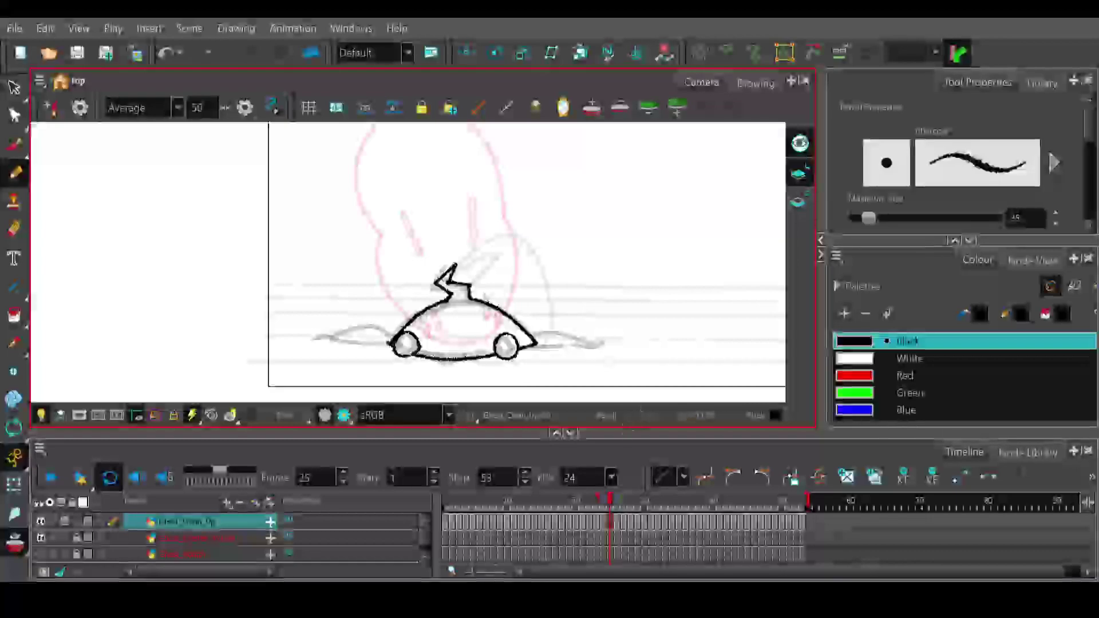
- Draw two small slanted oval eyes along the base of the body on frame 26
left_click(617, 503)
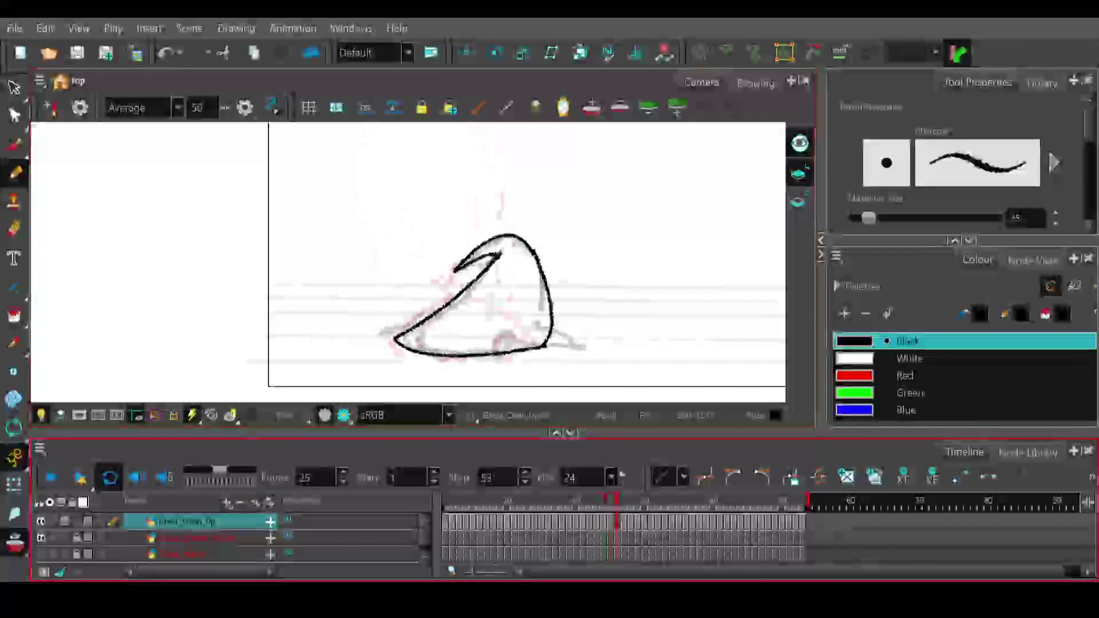
mouse_move(404, 340)
left_mouse_down()
mouse_move(422, 340)
mouse_move(405, 342)
left_mouse_up()
key("ctrl+z")
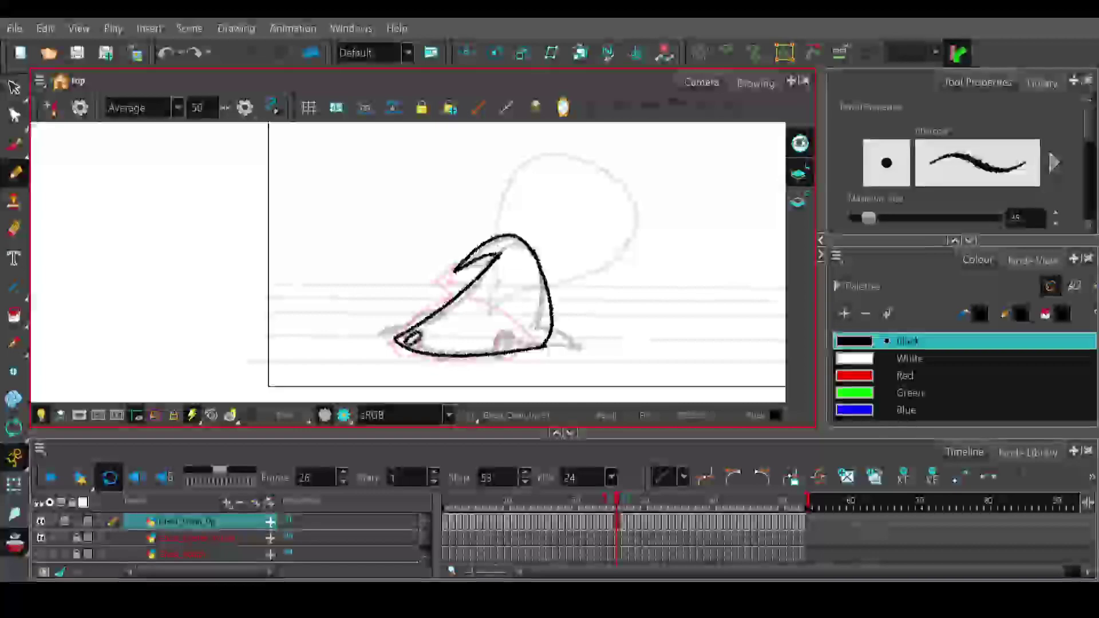
mouse_move(497, 353)
left_mouse_down()
mouse_move(510, 336)
mouse_move(500, 349)
left_mouse_up()
key("ctrl+z")
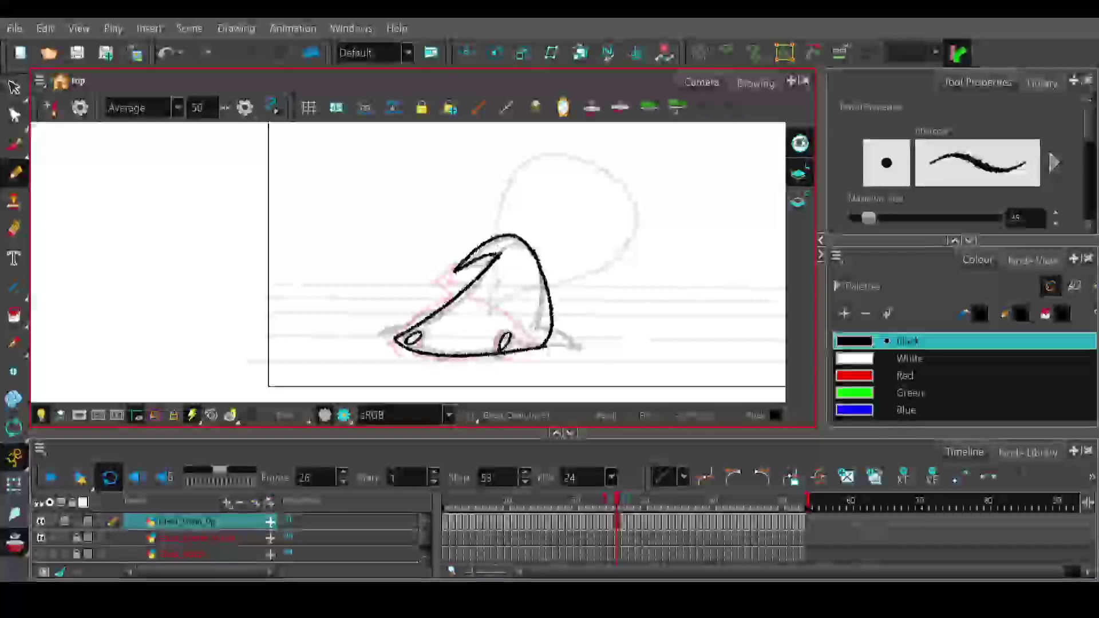
- Draw two long, thin slanted eyes near the pointed lower end of the body on frame 27
left_click(623, 502)
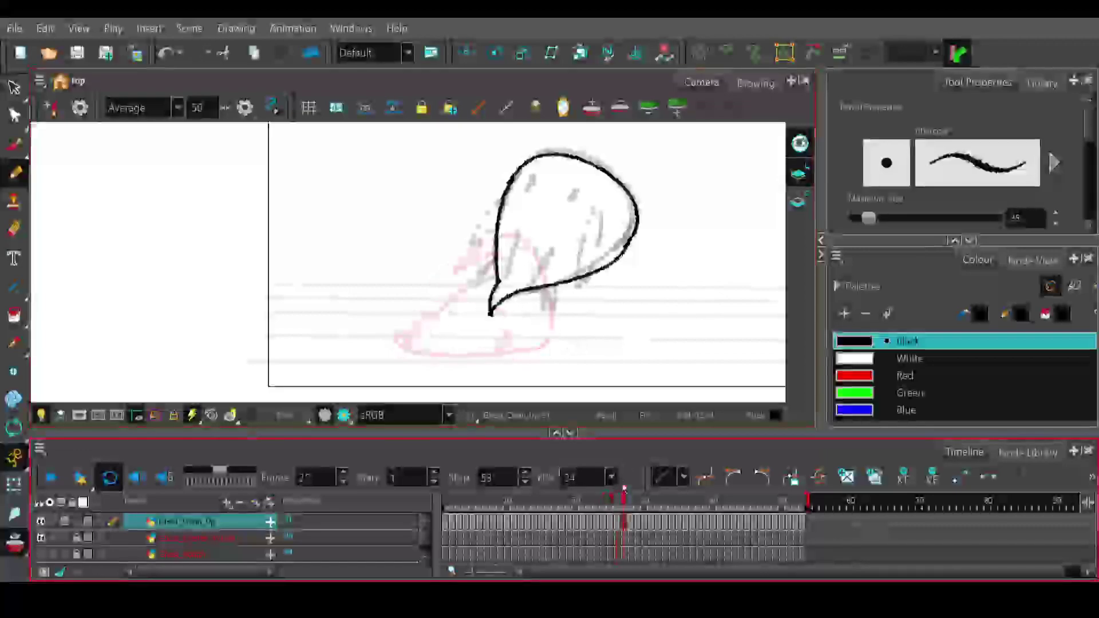
mouse_move(506, 261)
left_mouse_down()
mouse_move(505, 280)
mouse_move(515, 232)
mouse_move(504, 279)
mouse_move(538, 272)
mouse_move(553, 250)
mouse_move(526, 284)
left_mouse_up()
key("ctrl+z")
key("ctrl+z")
key("ctrl+z")
key("ctrl+z")
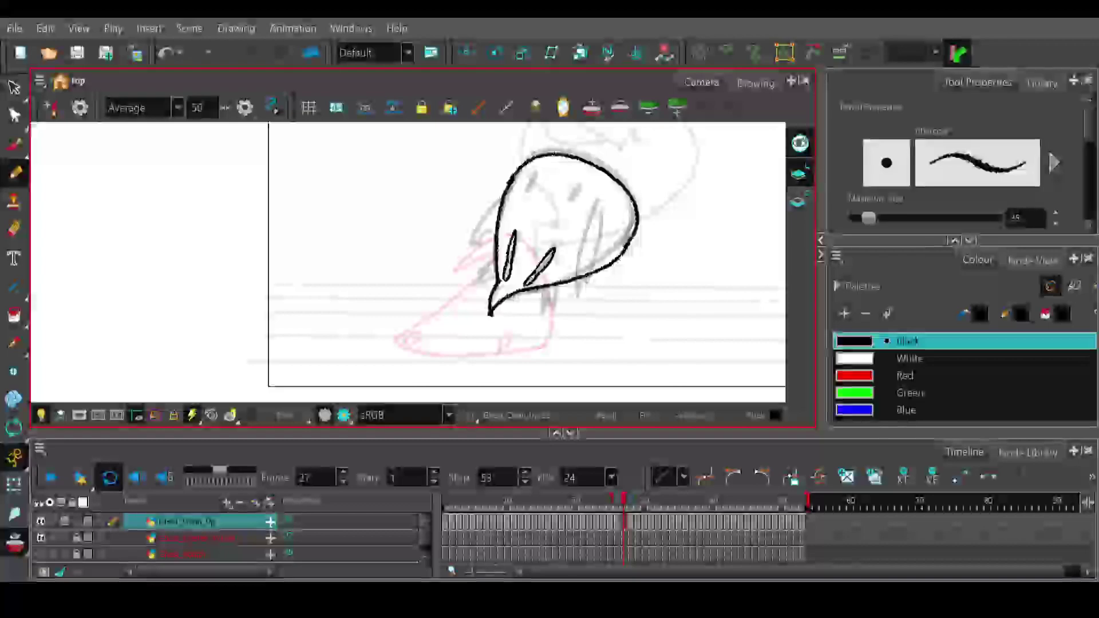
- Add two small slanted oval eyes in the upper part of the body on frame 27
mouse_move(534, 170)
left_mouse_down()
mouse_move(525, 189)
mouse_move(535, 168)
mouse_move(522, 186)
mouse_move(572, 197)
mouse_move(590, 187)
mouse_move(580, 199)
mouse_move(593, 185)
mouse_move(578, 201)
left_mouse_up()
key("ctrl+z")
key("ctrl+z")
key("ctrl+z")
key("ctrl+z")
key("ctrl+z")
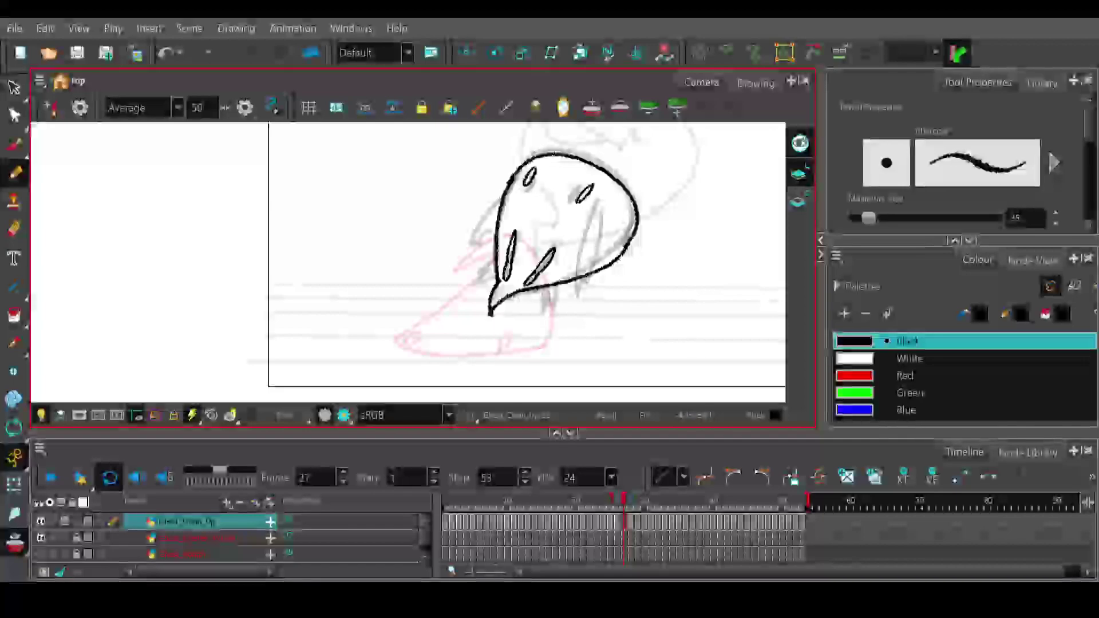
- Draw two small oval eyes above the two ends of the open mouth on frame 28
left_click_drag(577, 239, 502, 283)
key(".")
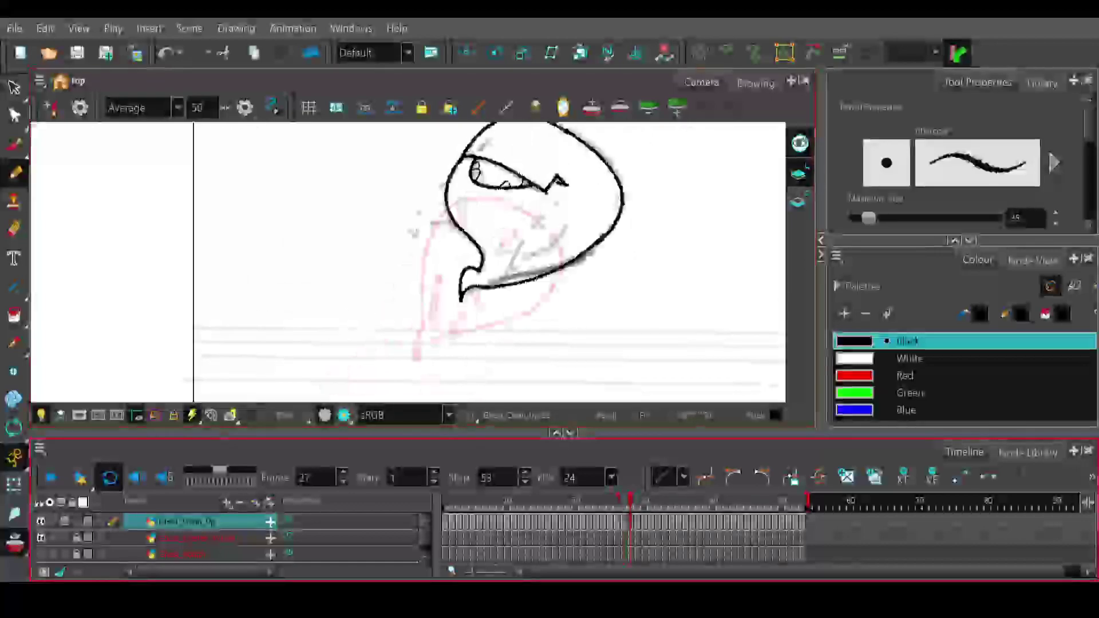
mouse_move(524, 198)
left_mouse_down()
mouse_move(508, 226)
mouse_move(522, 209)
left_mouse_up()
key(".")
left_click_drag(462, 174, 460, 180)
key("ctrl+z")
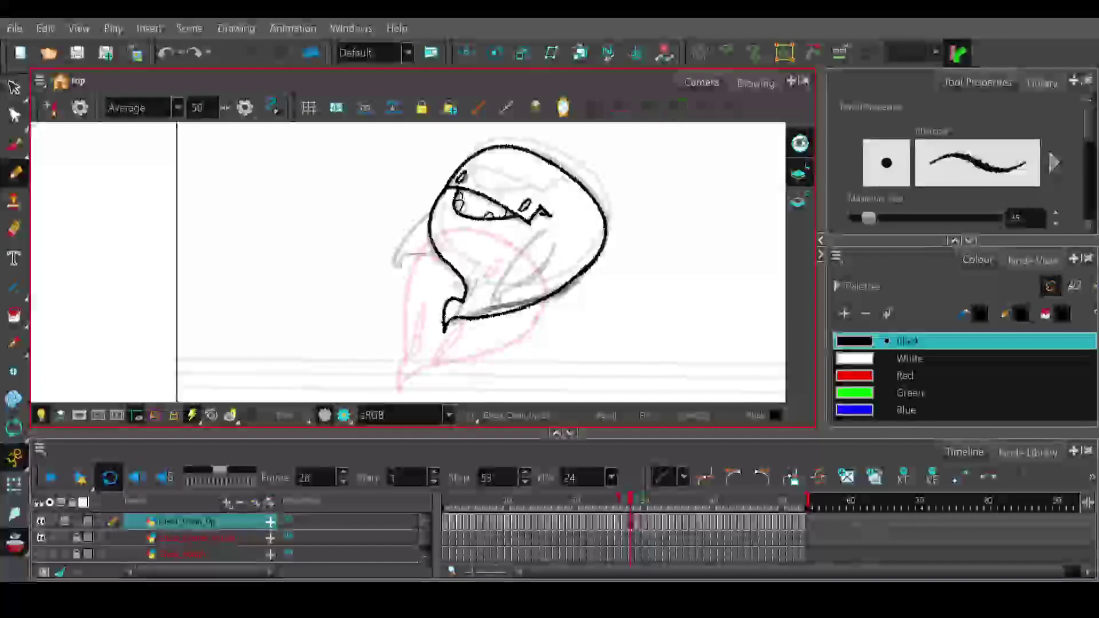
- Draw two small slanted oval eyes above the ends of the mouth on frames 29 and 30
left_click(637, 501)
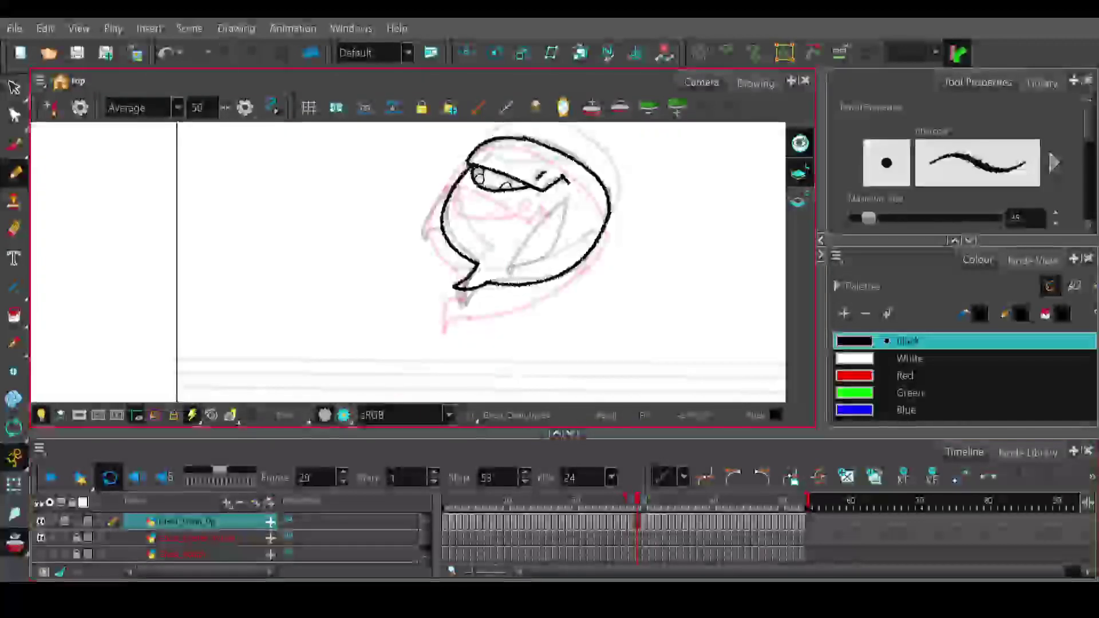
left_click_drag(542, 172, 537, 180)
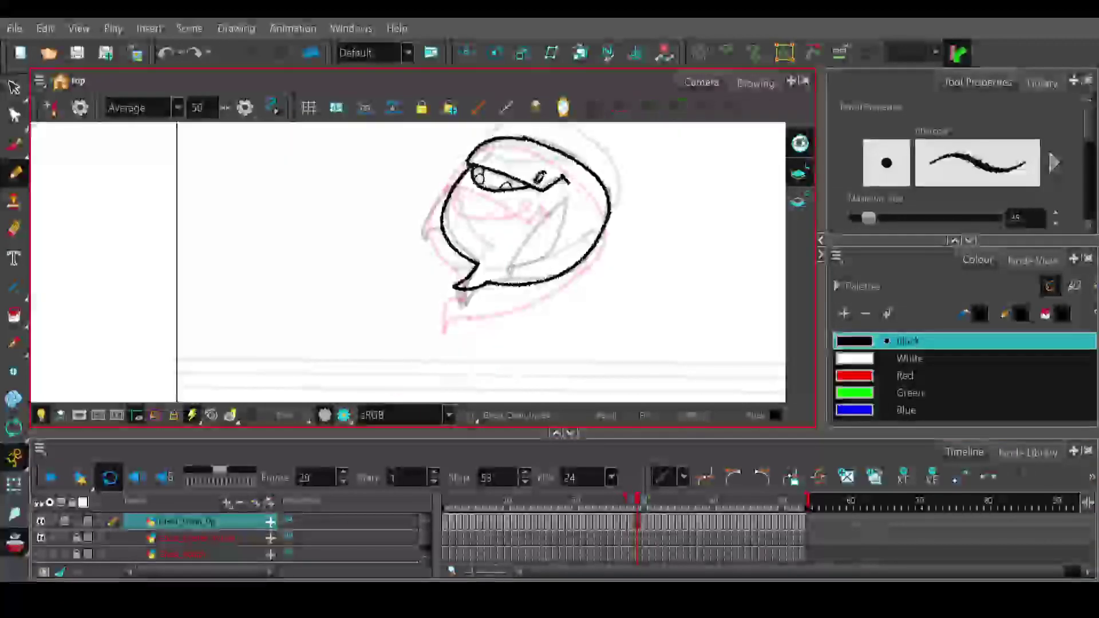
left_click_drag(482, 152, 477, 159)
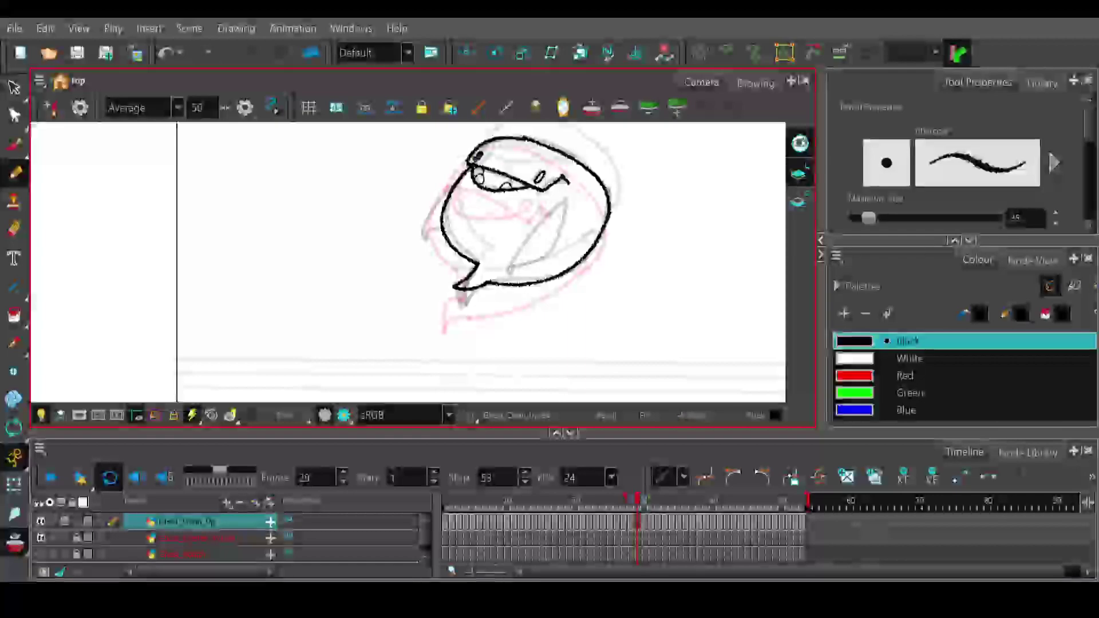
left_click(644, 500)
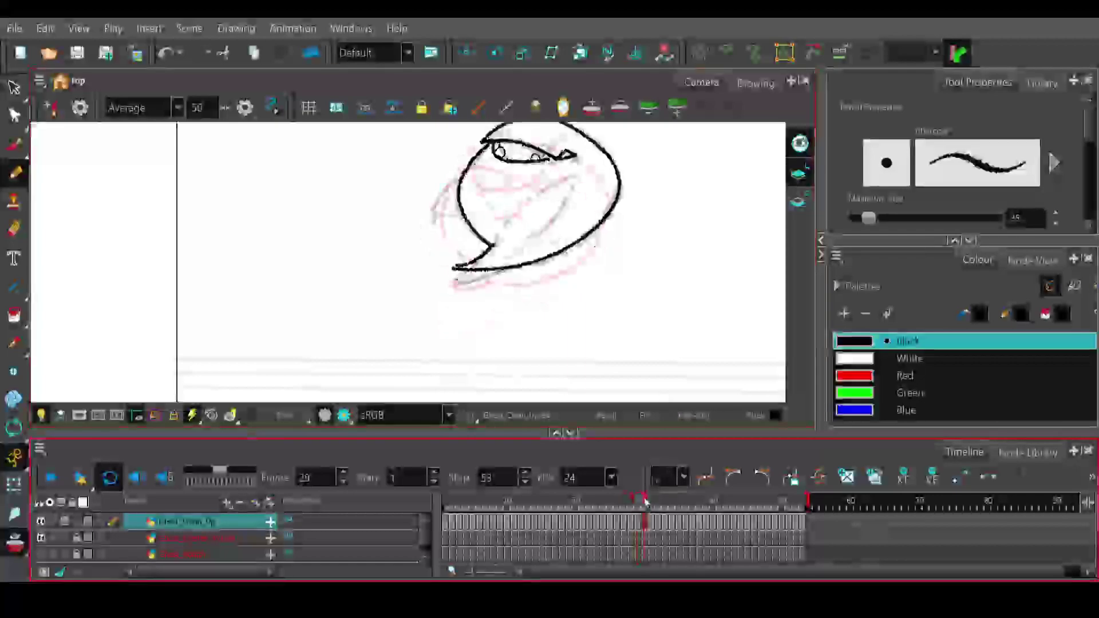
key(".")
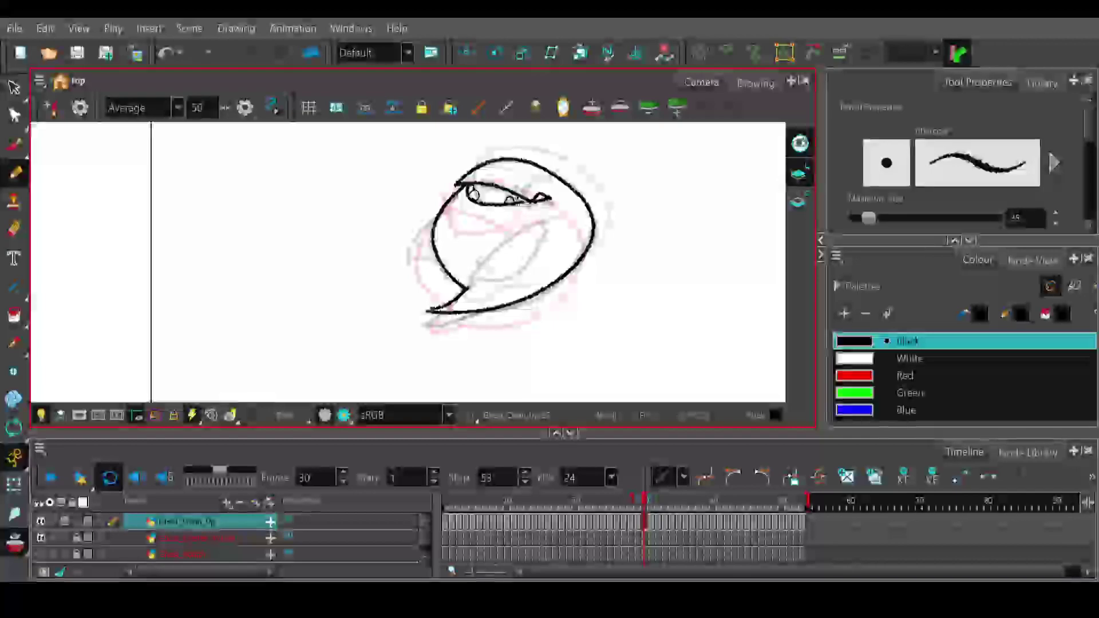
left_click_drag(533, 187, 463, 181)
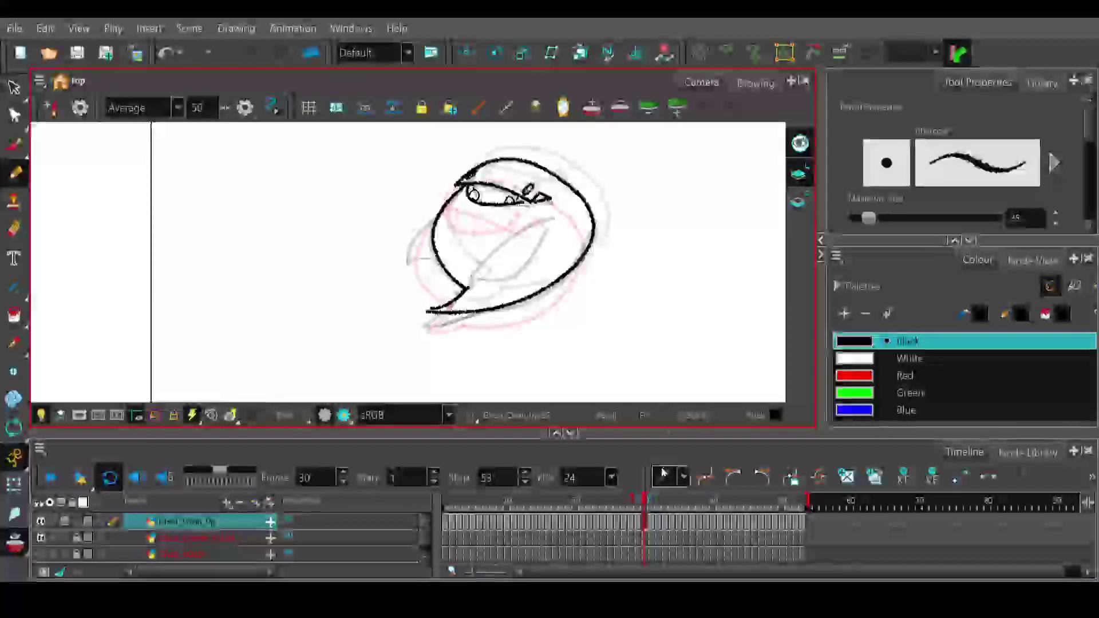
- Draw two small oval eyes above the upper edge of the open mouth on frame 31
left_click(651, 501)
mouse_move(541, 172)
left_mouse_down()
mouse_move(553, 167)
mouse_move(494, 153)
left_mouse_up()
key("ctrl+z")
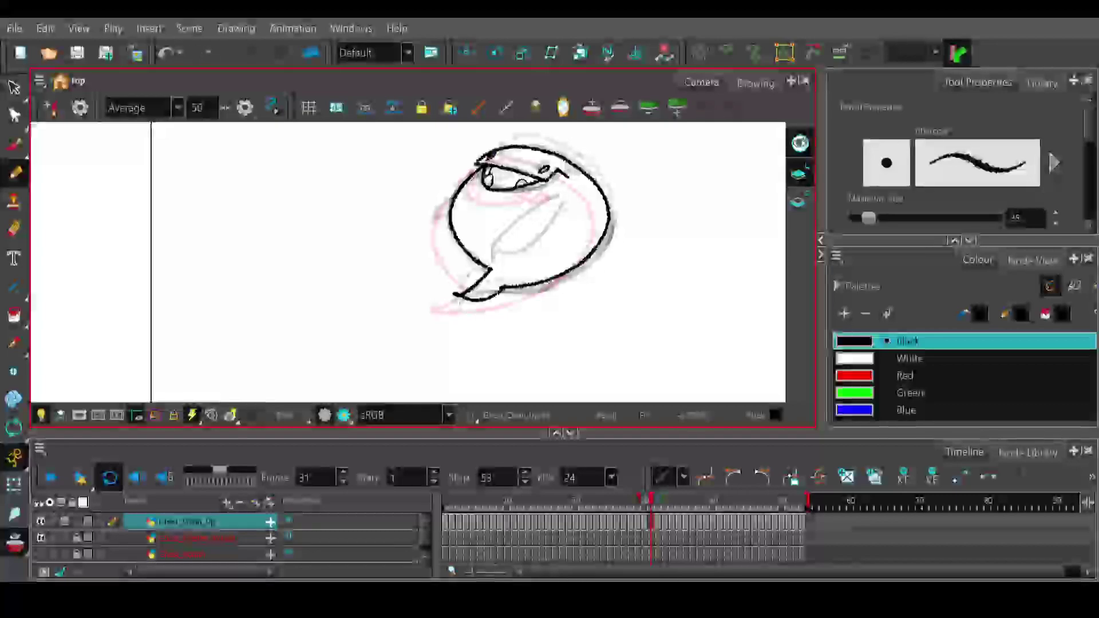
- Draw a single small slanted oval eye between the mouth and the top of the head on frames 32 and 33
left_click(657, 500)
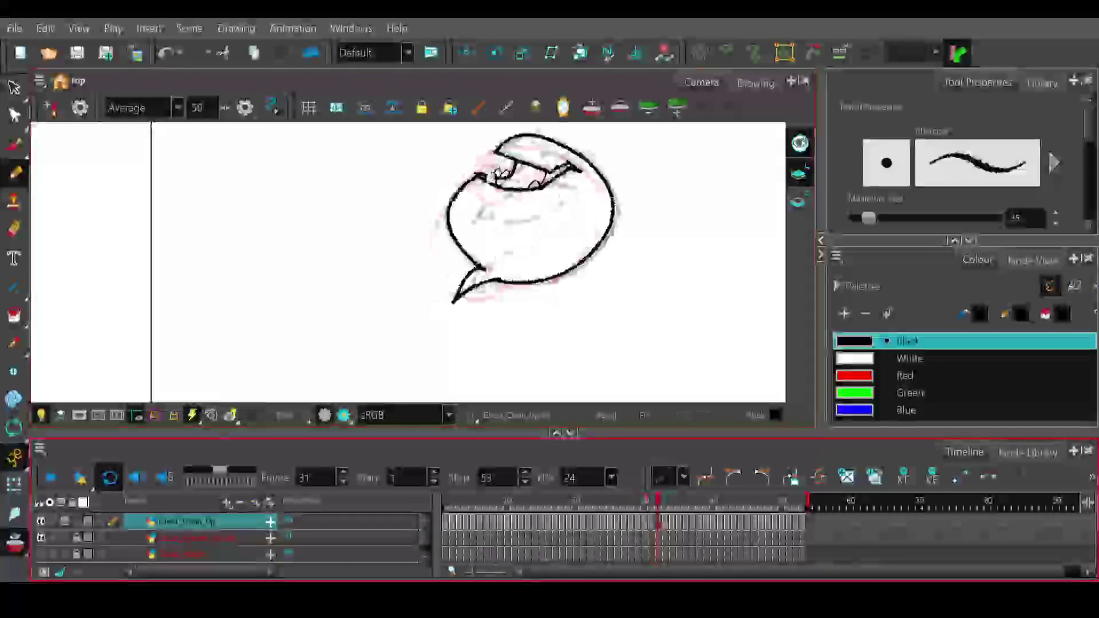
mouse_move(543, 162)
left_mouse_down()
mouse_move(555, 156)
mouse_move(546, 161)
left_mouse_up()
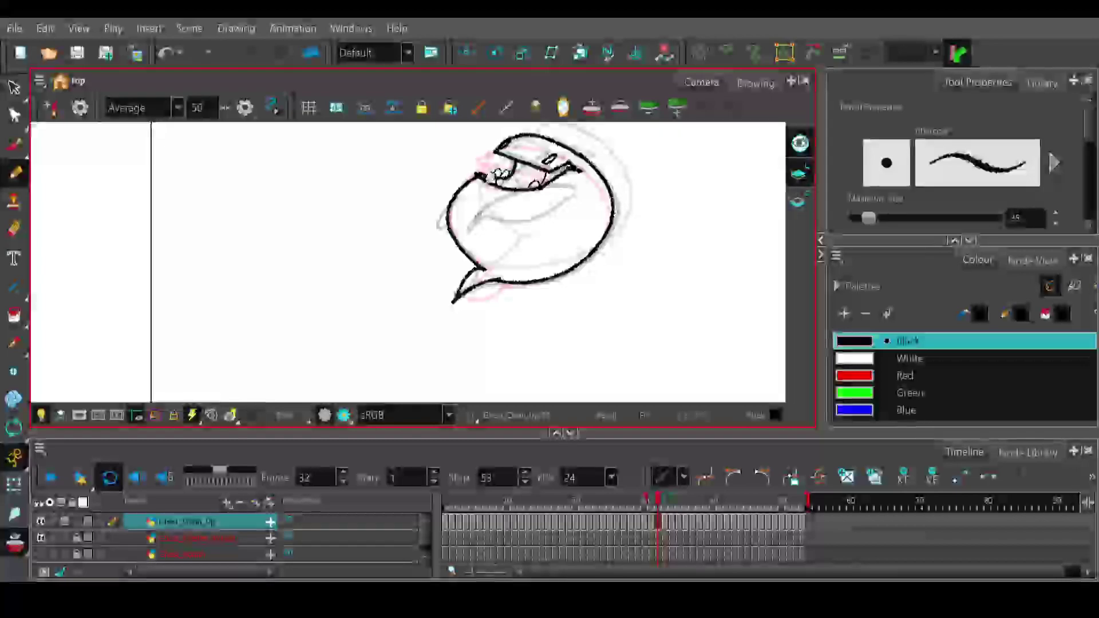
left_click(665, 502)
mouse_move(588, 177)
left_mouse_down()
mouse_move(575, 198)
mouse_move(553, 162)
left_mouse_up()
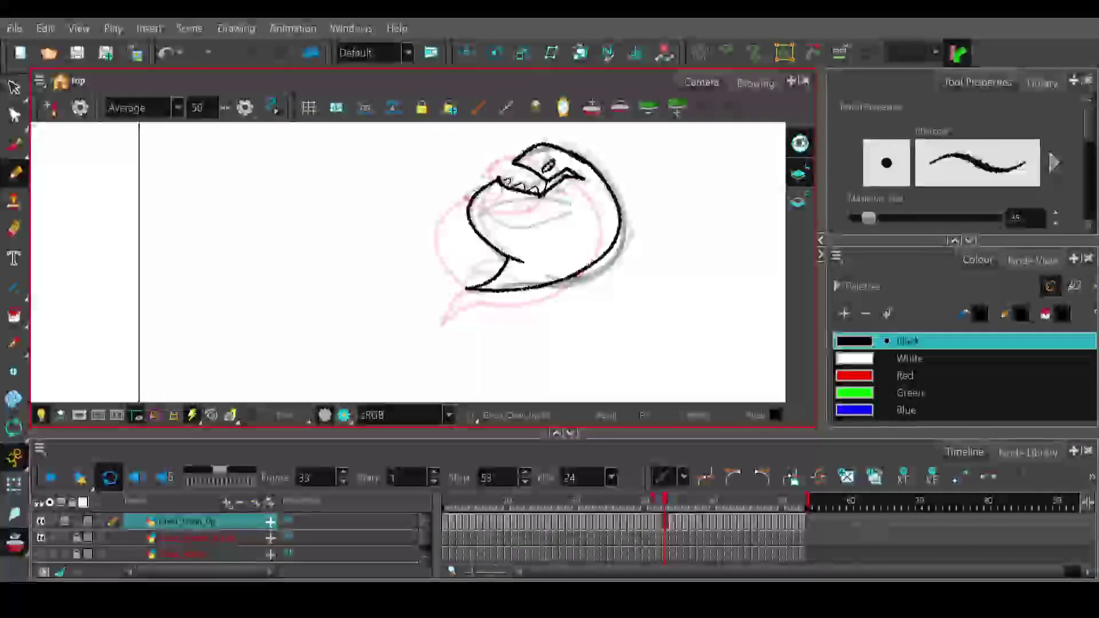
- Draw one small flat oval eye just above the mouth on frames 34, 35 and 36
left_click(671, 502)
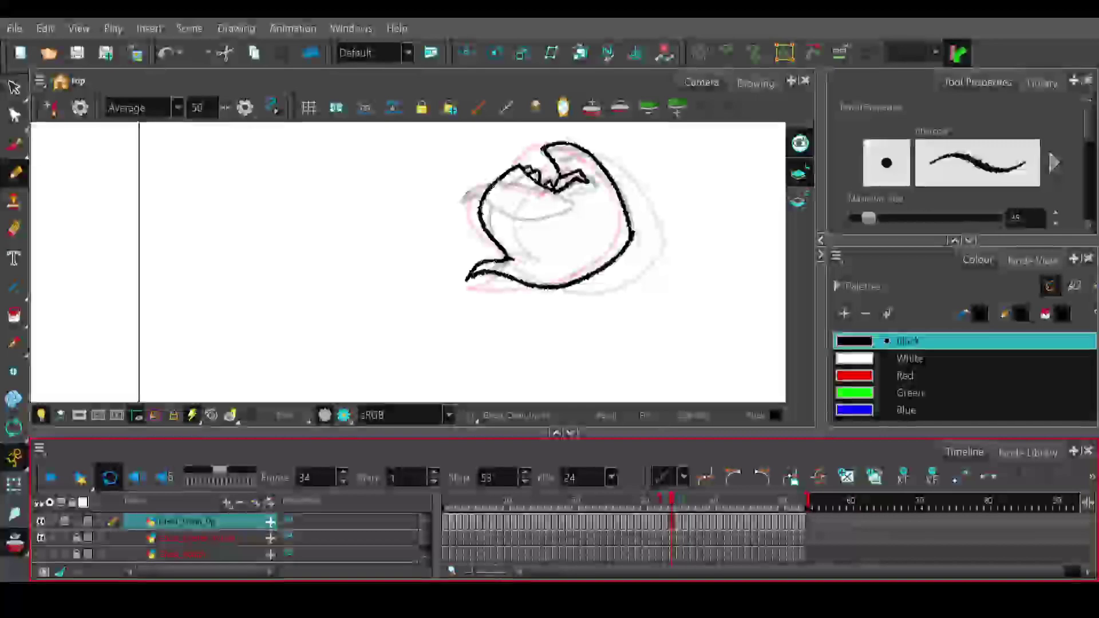
left_click_drag(564, 160, 573, 163)
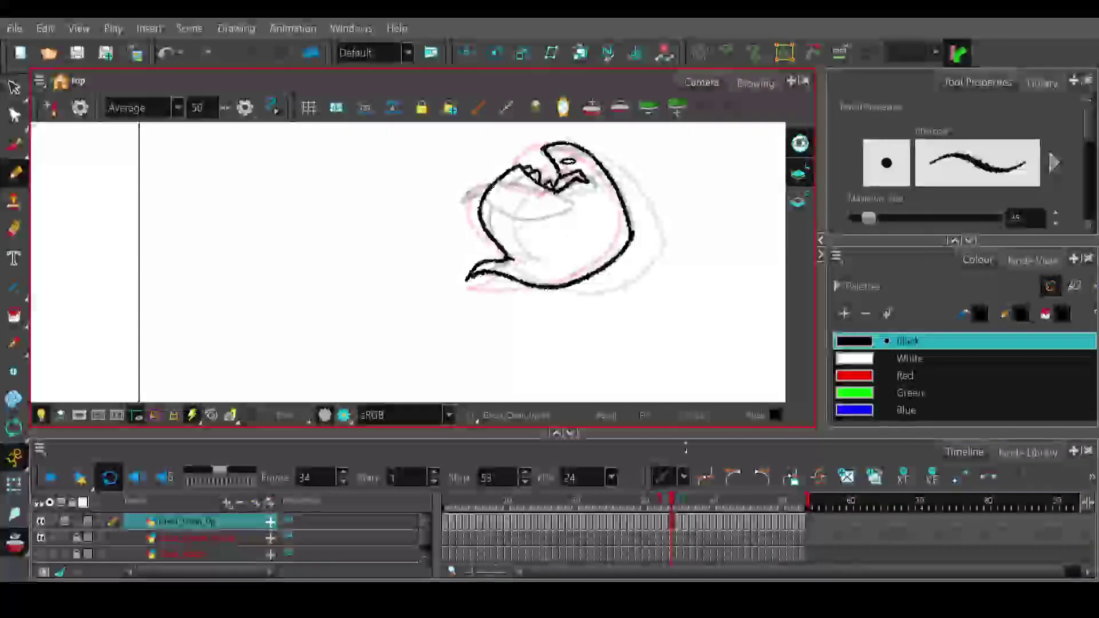
left_click(680, 502)
mouse_move(578, 166)
left_mouse_down()
mouse_move(594, 163)
mouse_move(579, 166)
left_mouse_up()
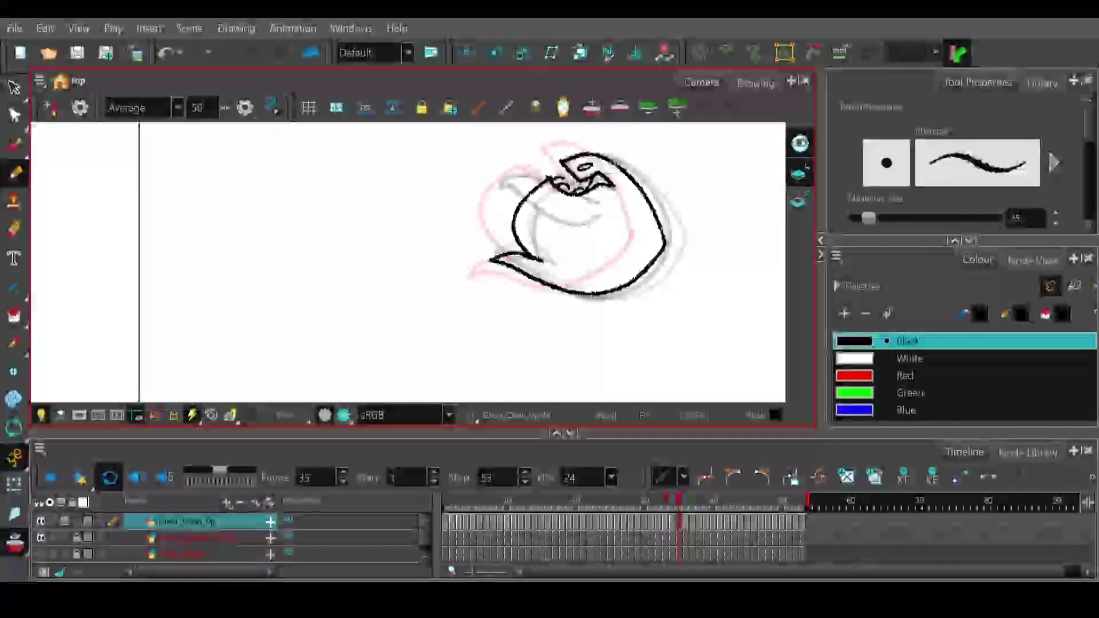
left_click(685, 503)
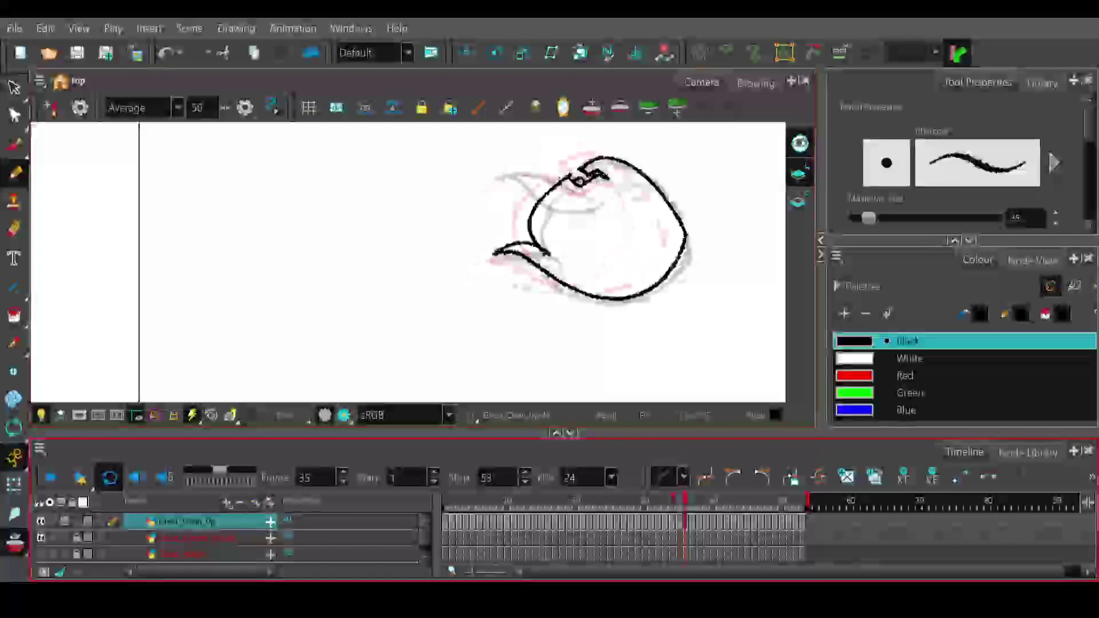
left_click_drag(584, 171, 589, 167)
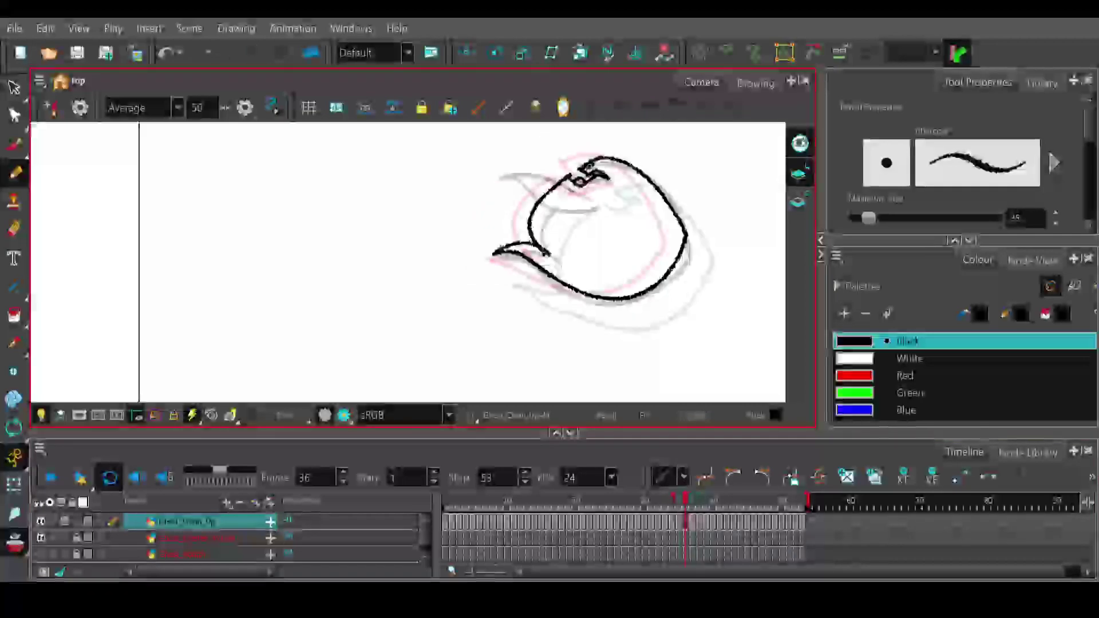
- Draw one small oval eye between the mouth and the front edge of the body on frame 43
left_click(689, 502)
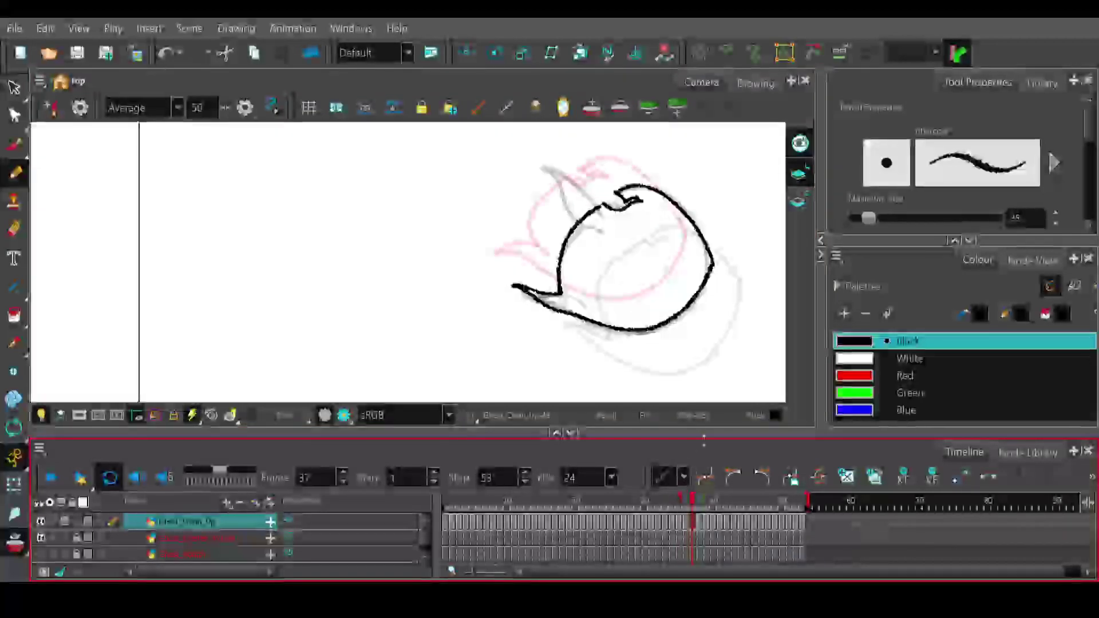
left_click(700, 504)
left_click(706, 504)
mouse_move(679, 311)
left_mouse_down()
mouse_move(604, 233)
mouse_move(541, 195)
left_mouse_up()
left_click_drag(707, 504, 728, 504)
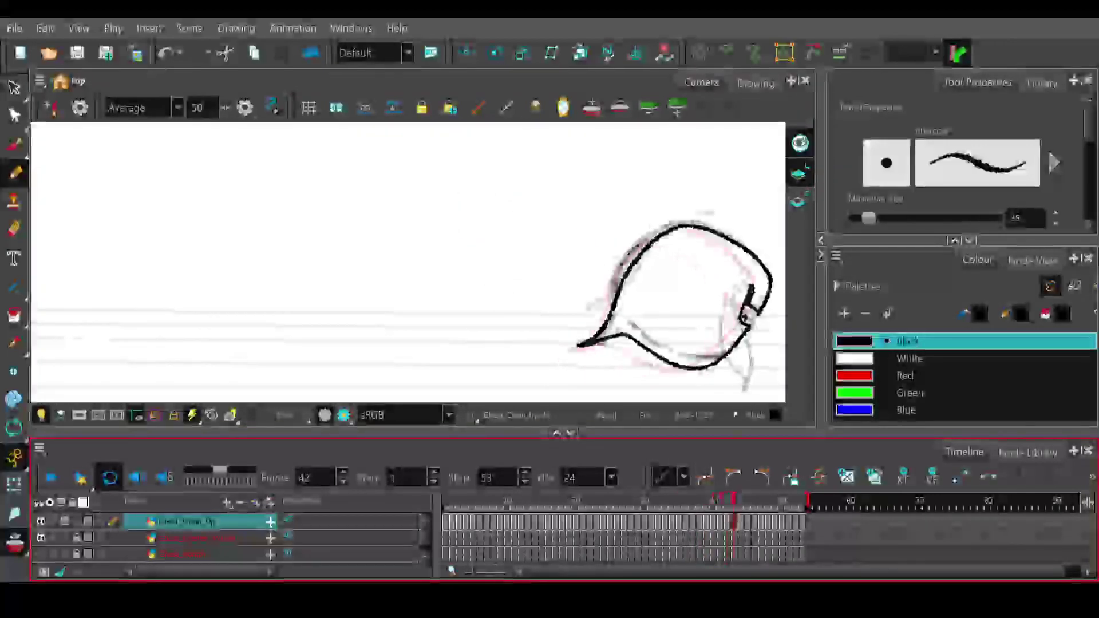
mouse_move(737, 320)
left_mouse_down()
mouse_move(648, 316)
mouse_move(668, 299)
left_mouse_up()
key("ctrl+z")
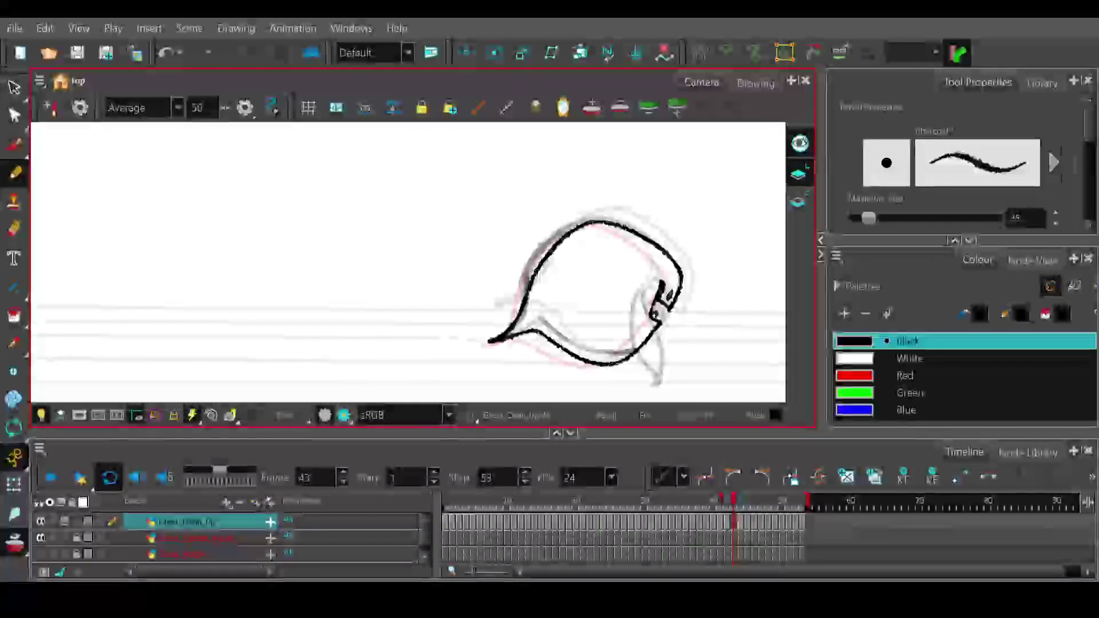
- Draw one small slanted oval eye beside the toothed mouth on frames 44 and 45
left_click(741, 497)
left_click_drag(662, 280, 666, 287)
key("ctrl+z")
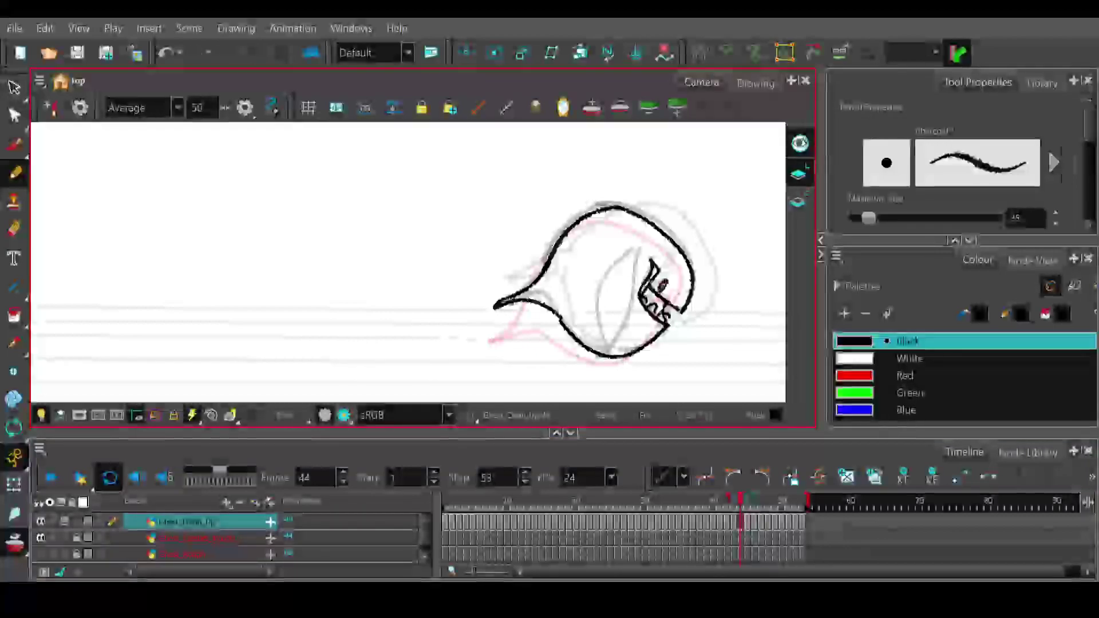
left_click(747, 501)
left_click_drag(673, 280, 666, 284)
key("ctrl+z")
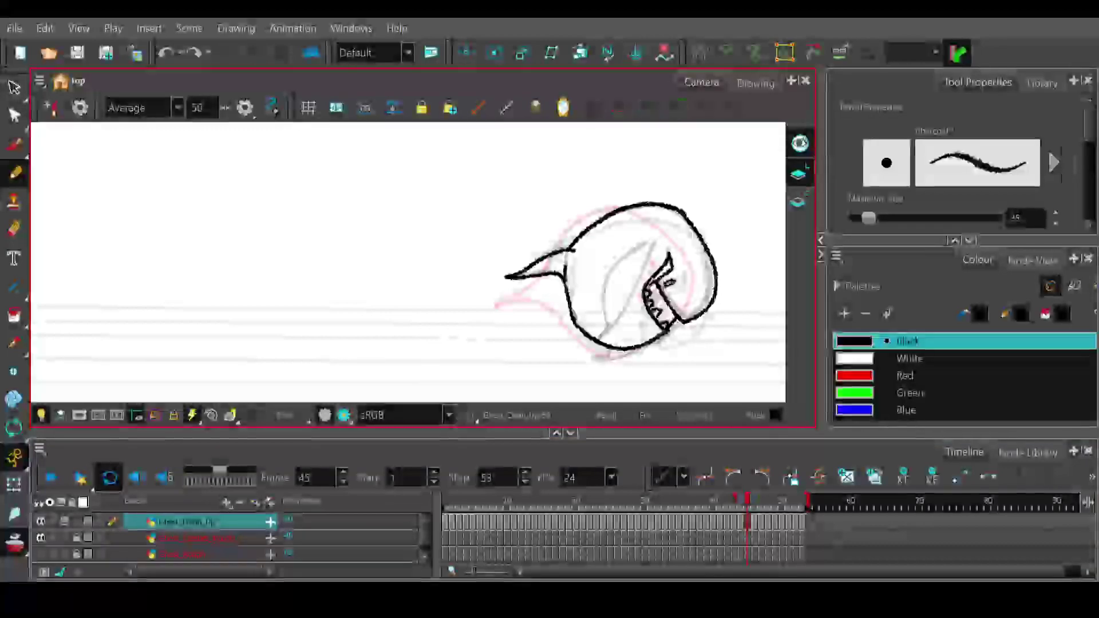
key("ctrl+z")
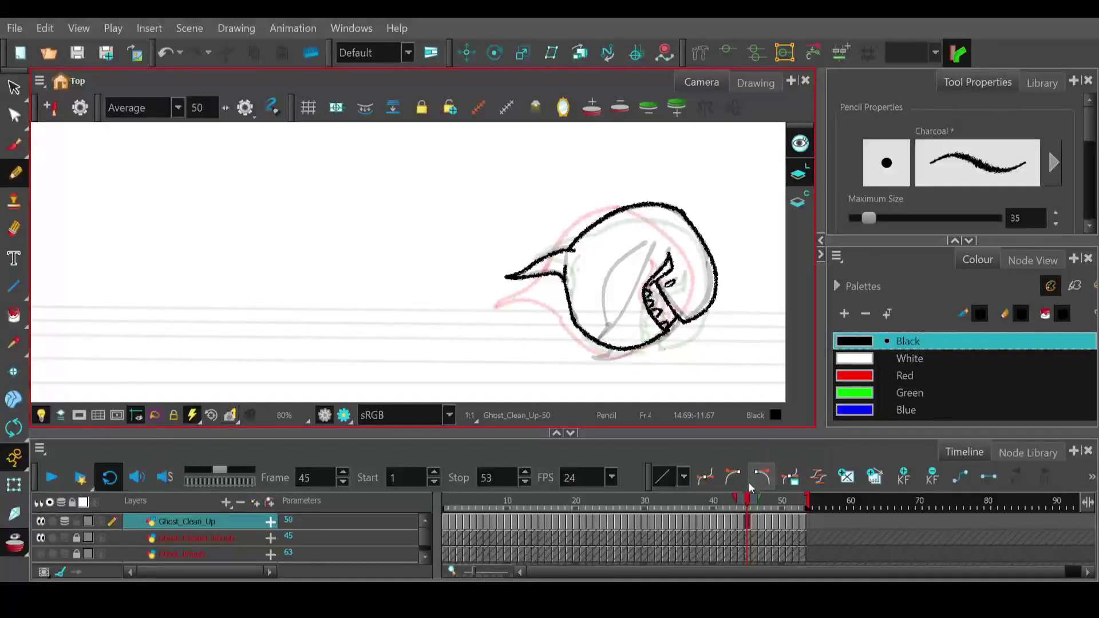
- Draw one small slanted oval eye between the mouth and the front edge of the body on frame 46
left_click(752, 503)
left_click_drag(751, 499, 755, 500)
left_click_drag(674, 302, 671, 305)
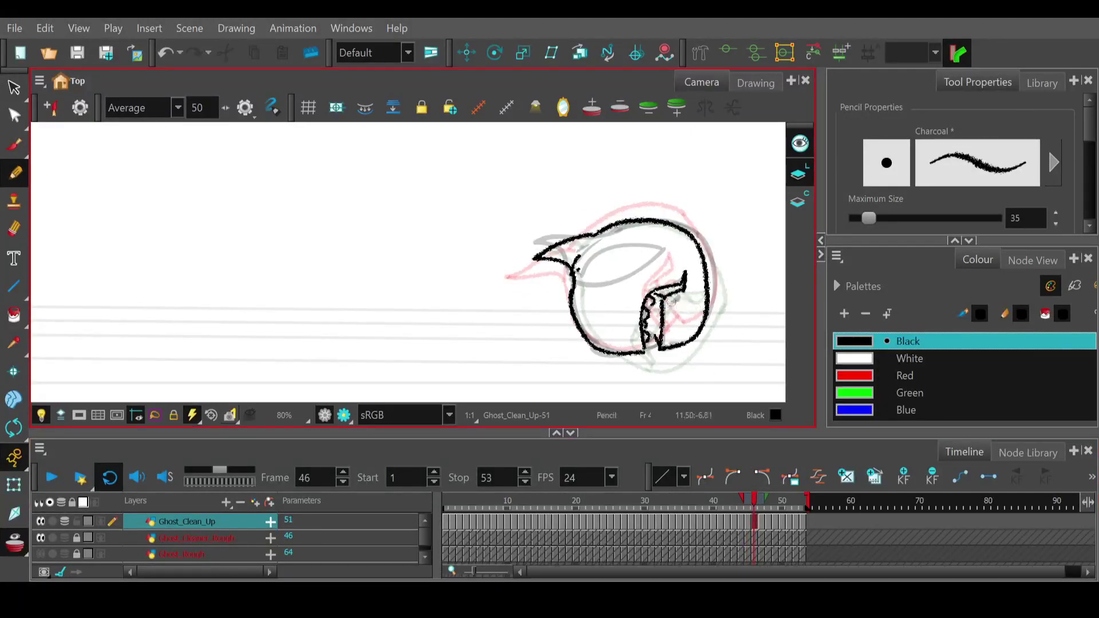
key("ctrl+z")
key("ctrl+shift+z")
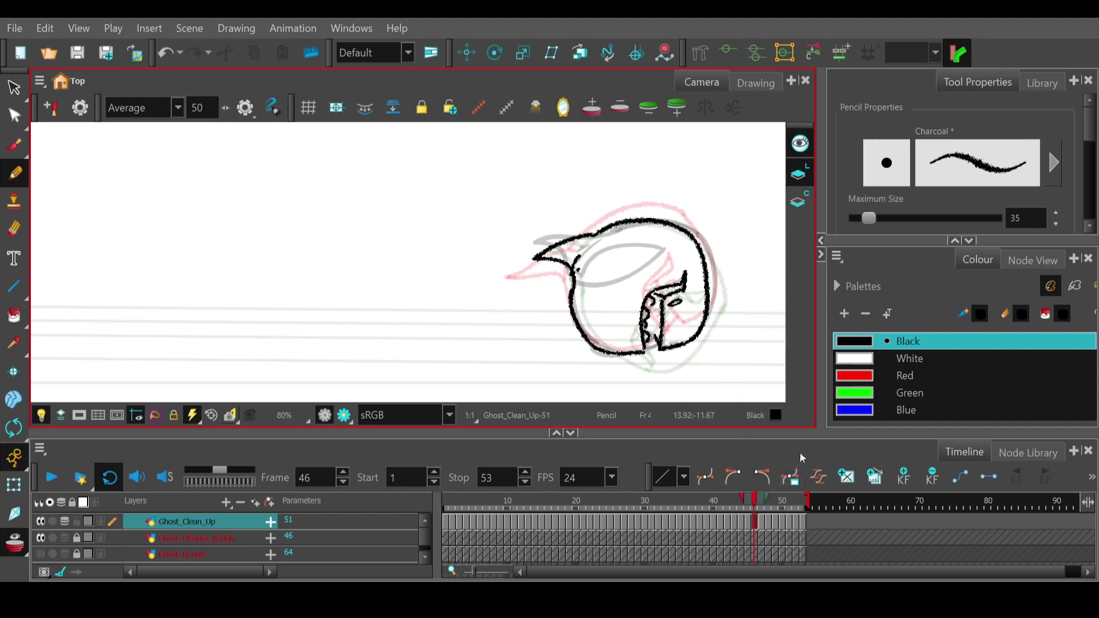
- Draw a small oval eye with a dark centre beside the curled corner of the mouth on frame 47
key("space")
left_click_drag(646, 249, 596, 242)
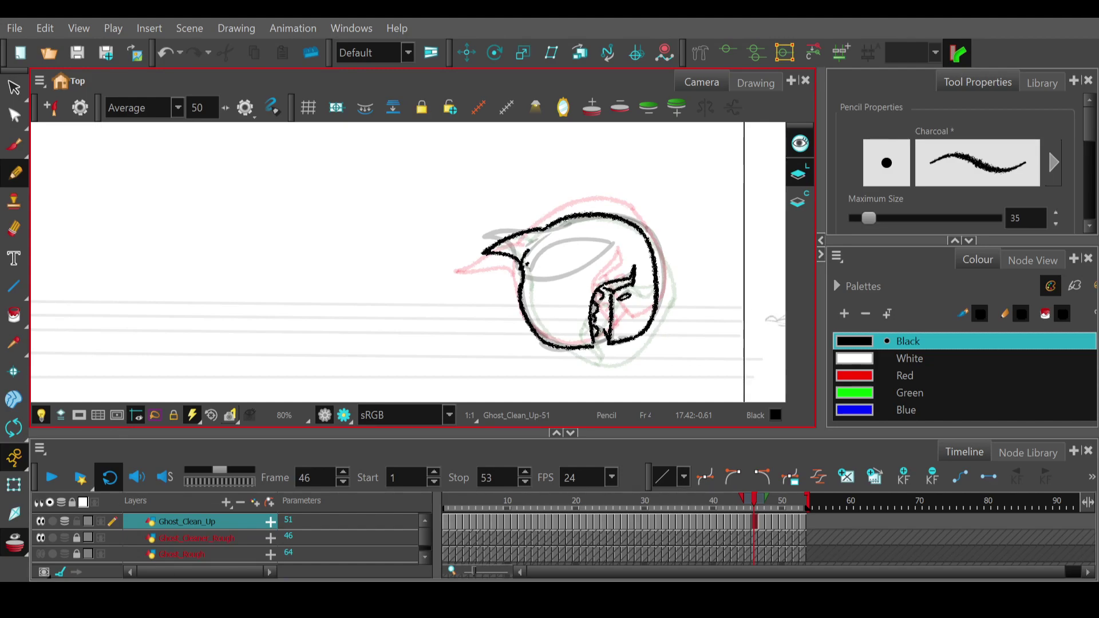
left_click(761, 504)
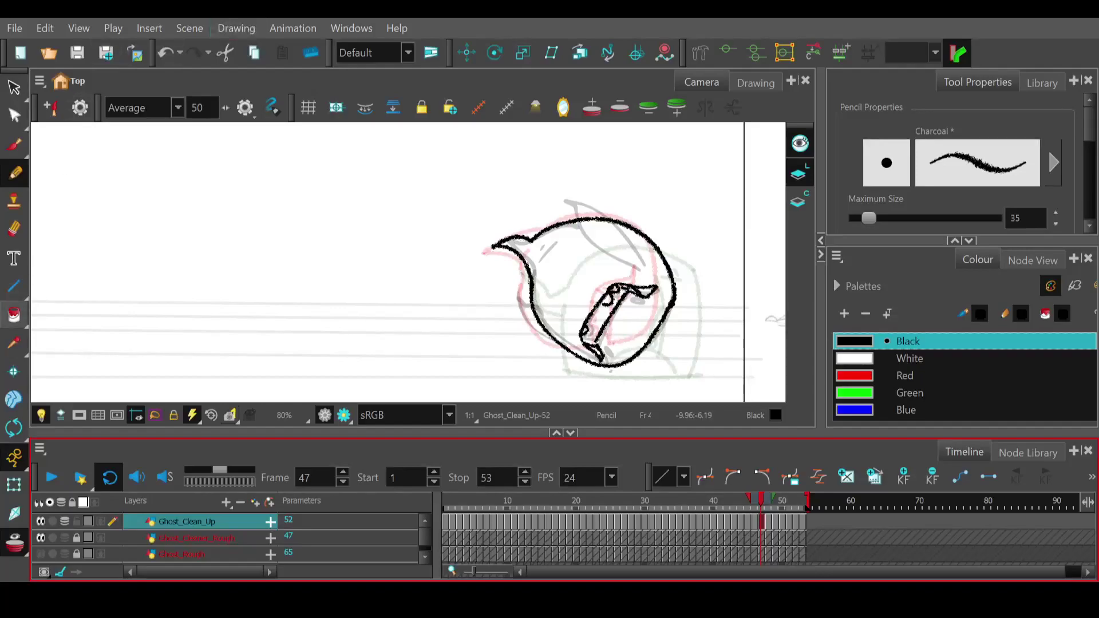
left_click(14, 427)
mouse_move(376, 270)
left_mouse_down()
mouse_move(431, 295)
mouse_move(417, 289)
left_mouse_up()
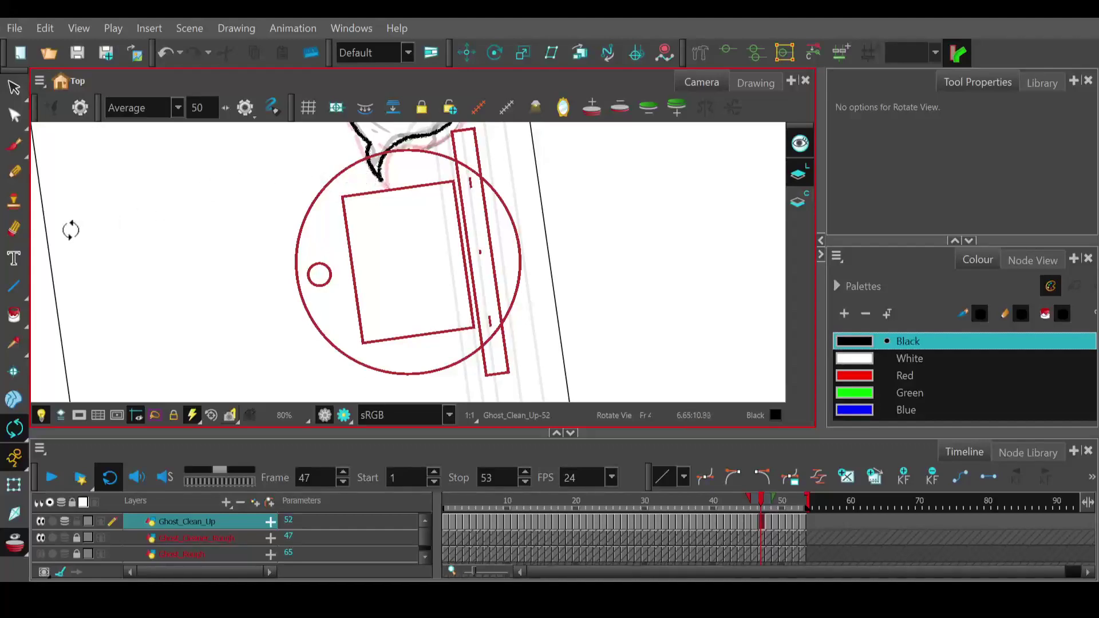
left_click(15, 172)
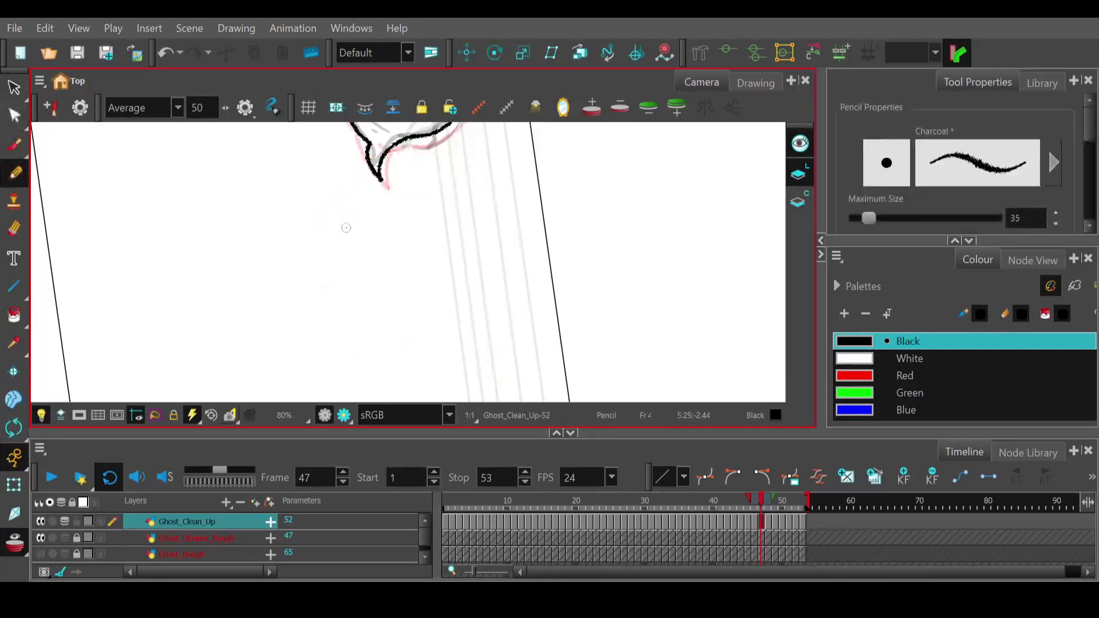
left_click_drag(346, 206, 352, 235)
key("ctrl+z")
left_click_drag(351, 216, 356, 322)
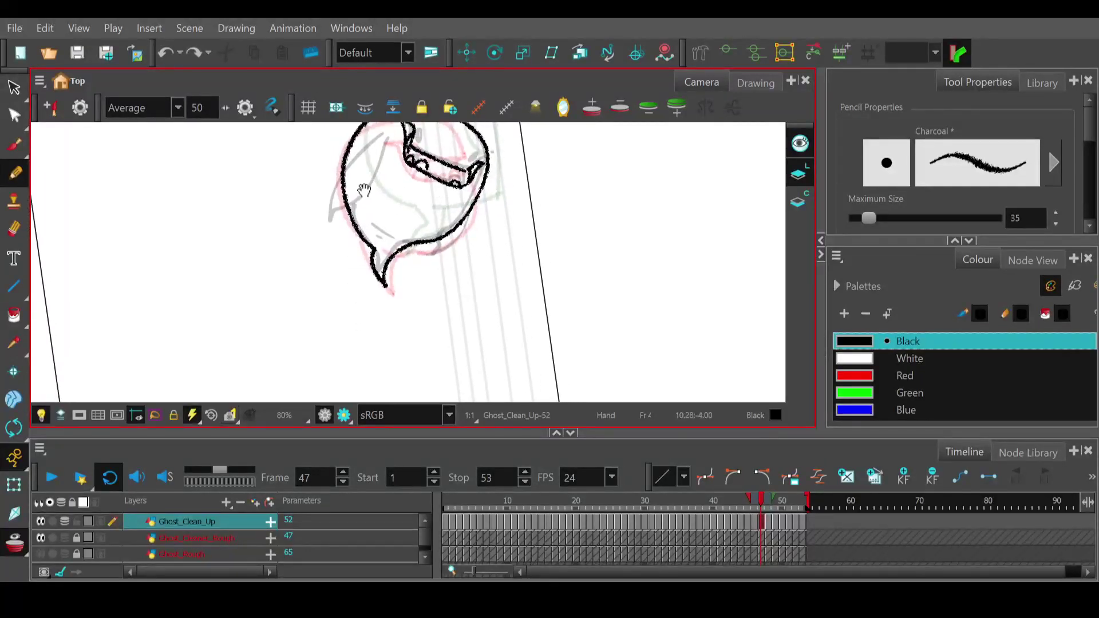
left_click_drag(364, 190, 349, 249)
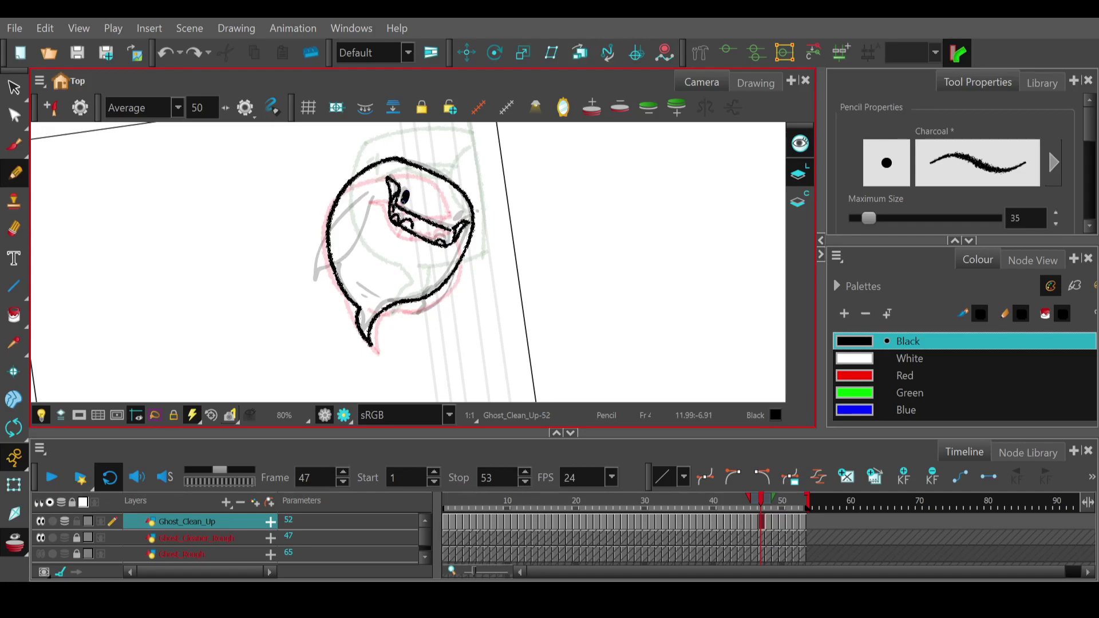
- Add the second small oval eye near the opposite end of the mouth on frame 47
left_click_drag(460, 214, 451, 221)
key("ctrl+z")
key("ctrl+shift+z")
- Draw two narrow upright oval eyes above the two ends of the mouth on the squashed body of frame 48
left_click(767, 500)
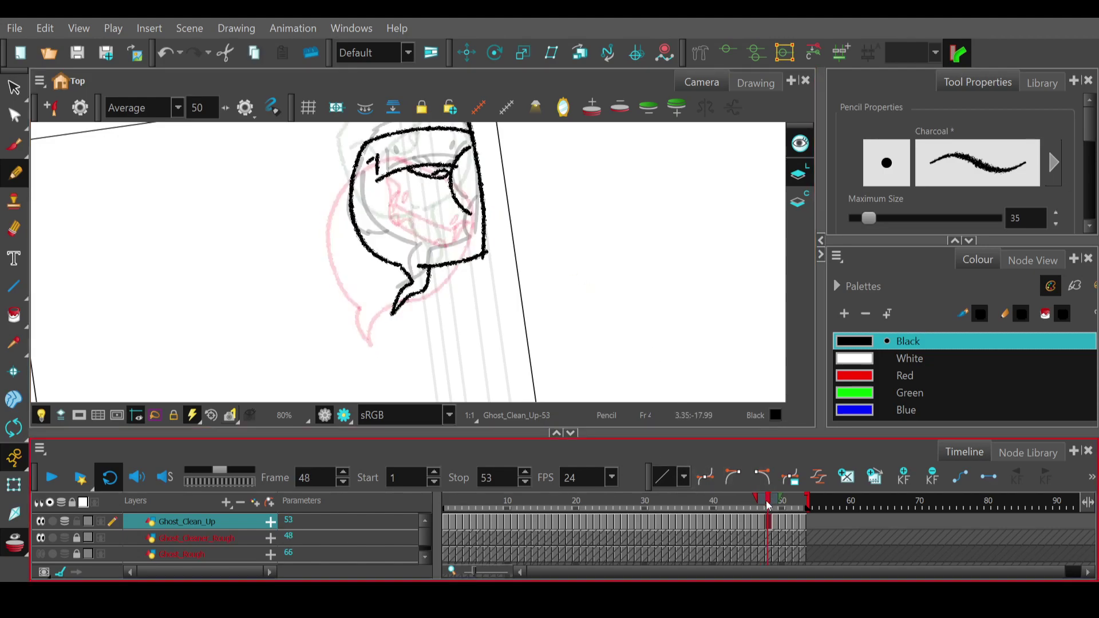
left_click_drag(430, 196, 436, 226)
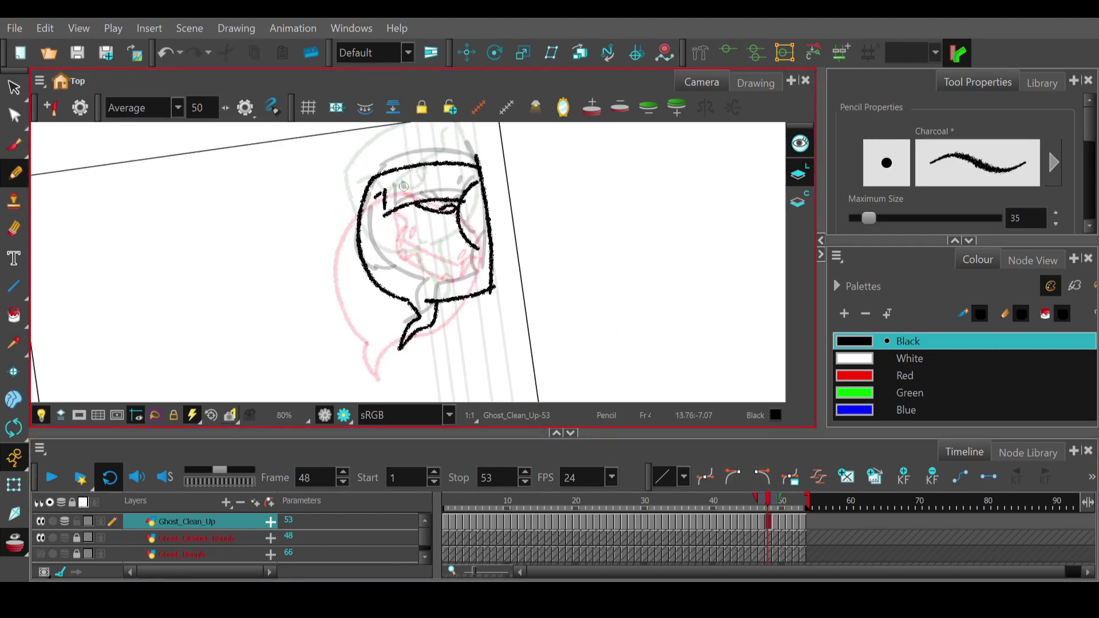
left_click_drag(395, 196, 395, 201)
key("ctrl+z")
key("ctrl+z")
key("ctrl+z")
key("ctrl+z")
key("ctrl+z")
left_click_drag(463, 182, 462, 194)
key("ctrl+z")
key("ctrl+z")
key("ctrl+z")
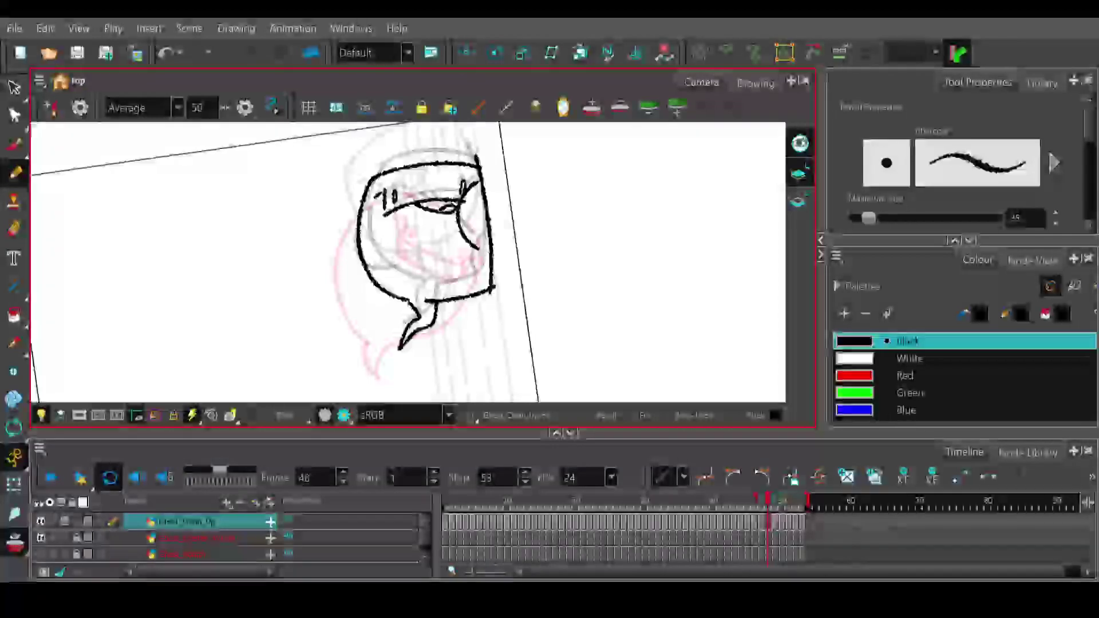
- Draw two narrow oval eyes above the two ends of the slanted mouth on frame 49
left_click(774, 502)
left_click_drag(441, 190, 452, 215)
key("period")
left_click_drag(443, 159, 466, 241)
key("ctrl+z")
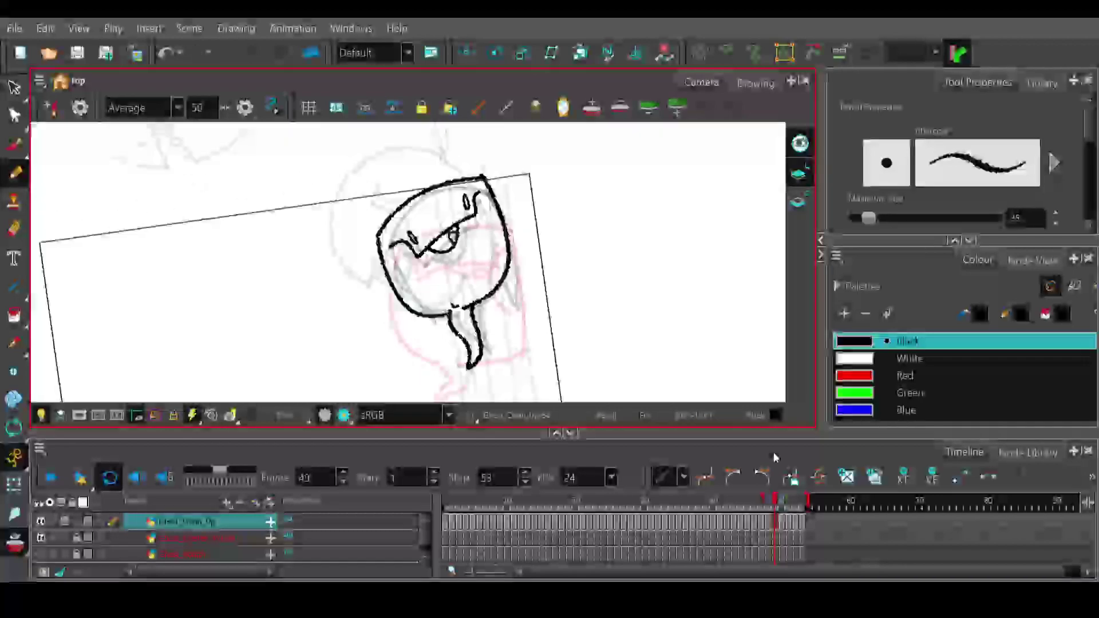
- Draw a slanted oval eye above the curled end of the ghost's mouth on frame 50
left_click(781, 504)
key("period")
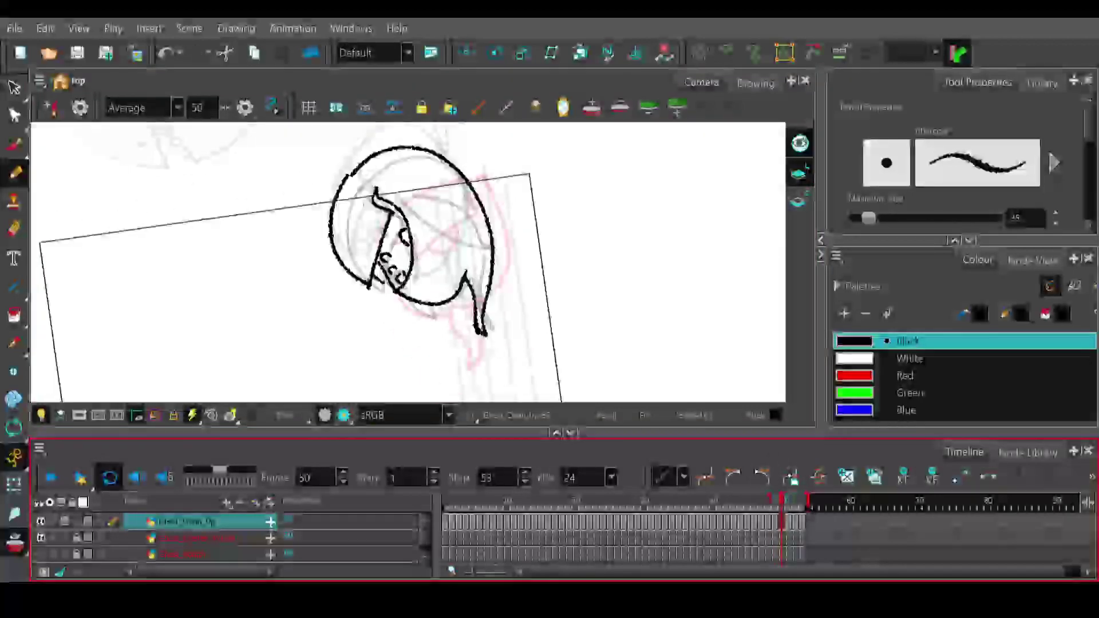
left_click(13, 426)
mouse_move(424, 268)
left_mouse_down()
mouse_move(419, 293)
mouse_move(391, 291)
mouse_move(373, 265)
mouse_move(395, 298)
mouse_move(380, 258)
mouse_move(408, 278)
mouse_move(435, 264)
left_mouse_up()
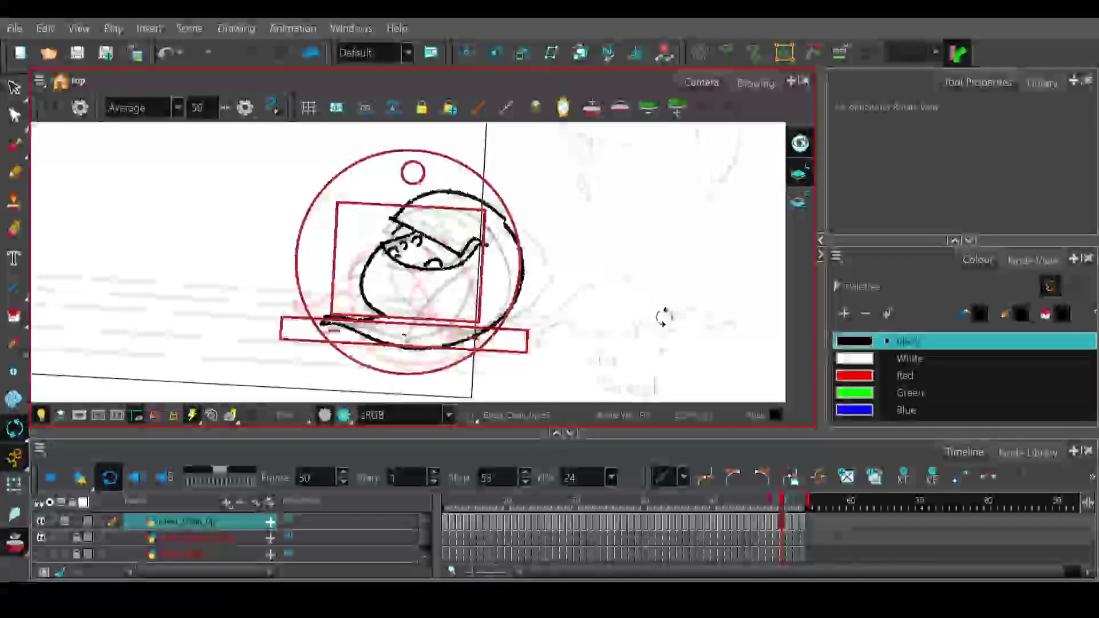
left_click(14, 172)
left_click_drag(458, 231, 454, 243)
key("ctrl+z")
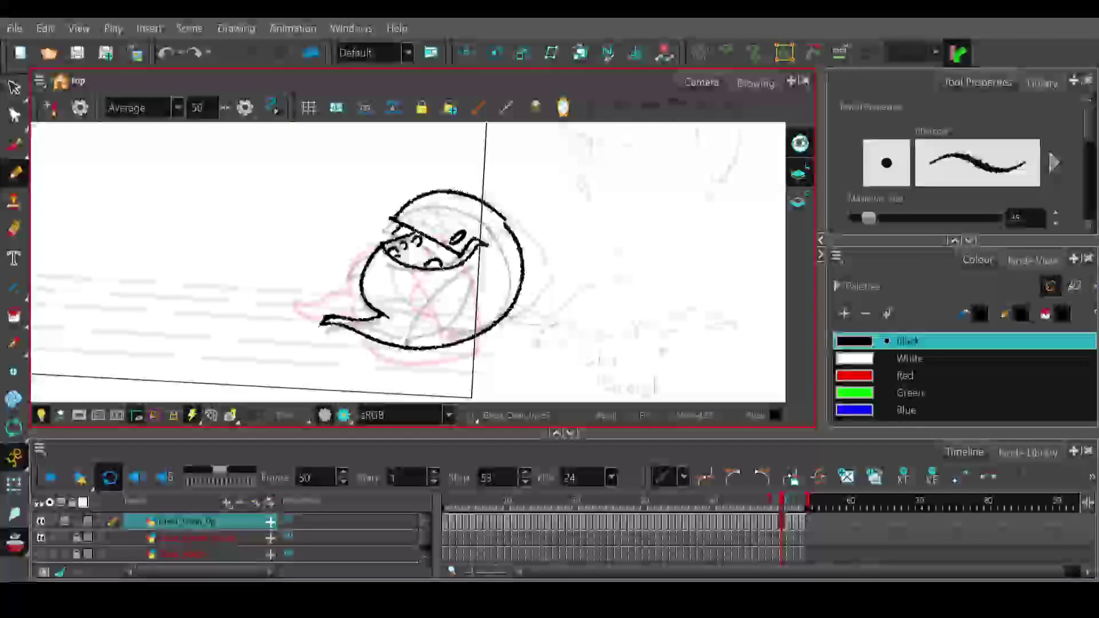
- Draw a small oval eye on the ghost's face on frame 51
left_click(789, 508)
left_click_drag(489, 222, 484, 229)
key("ctrl+z")
left_click_drag(789, 500, 803, 496)
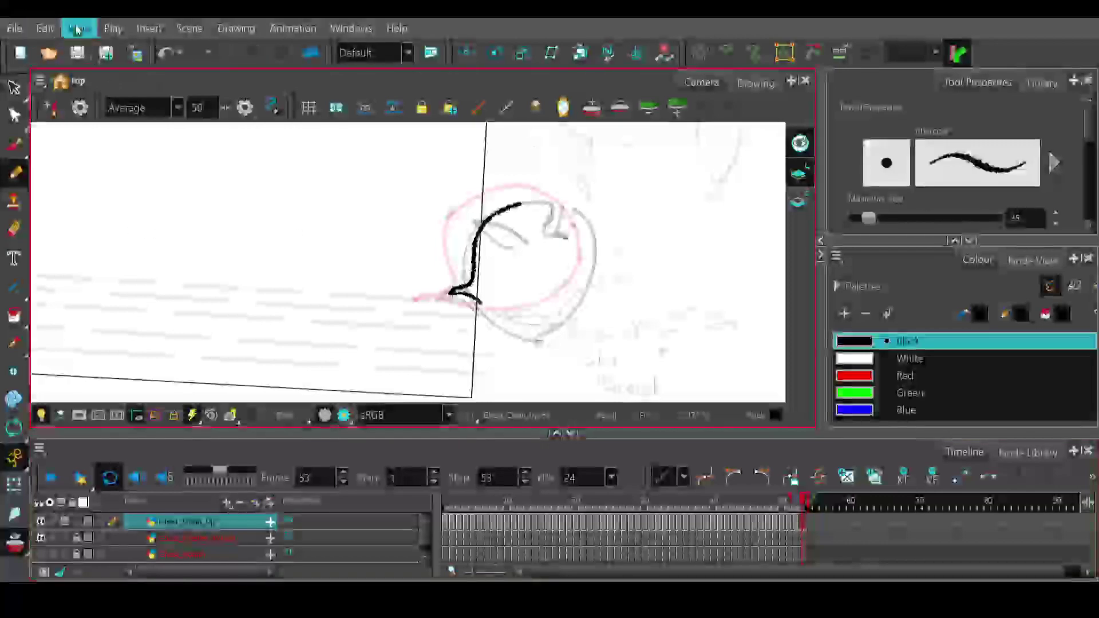
- Play back the animation with the canvas view and rotation reset and the rough layer beneath Ghost_Clean_Up hidden
key("1")
key("1")
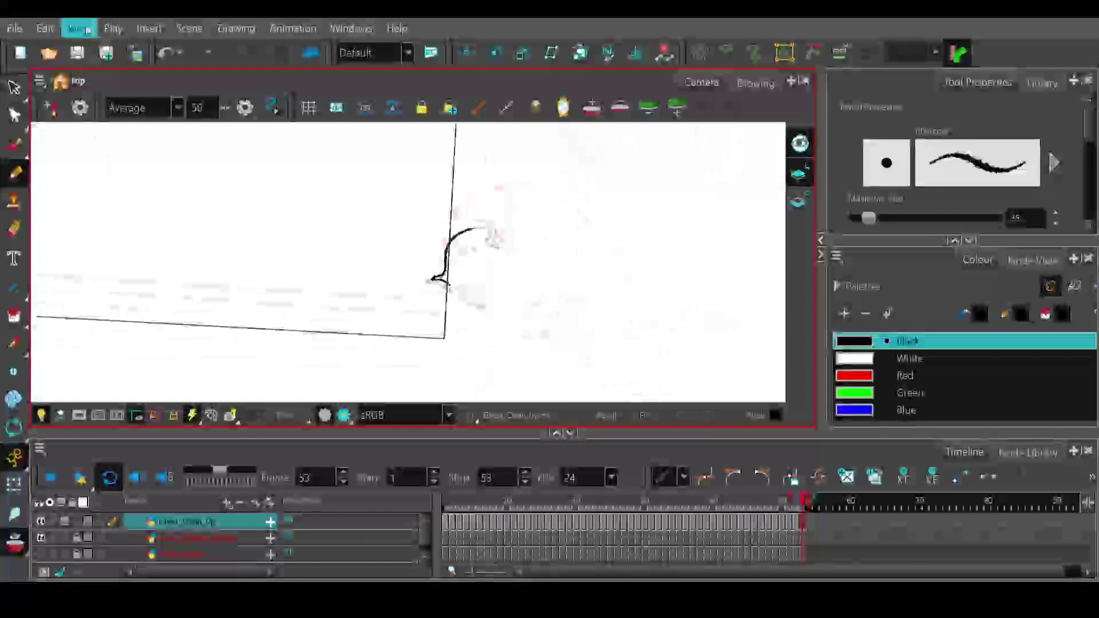
key("shift+n")
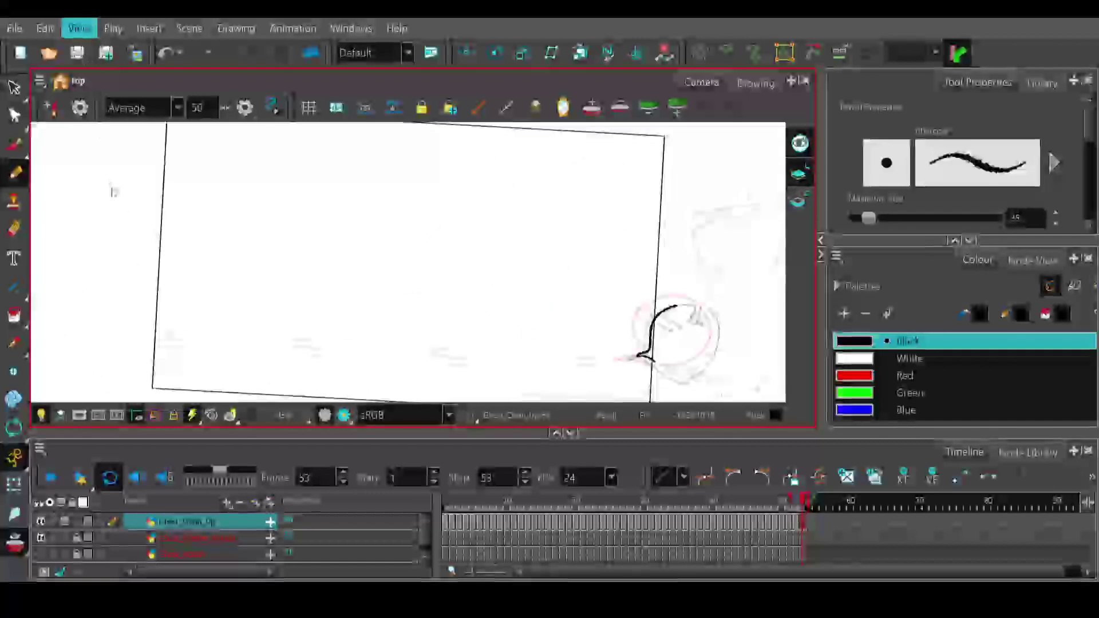
key("shift+x")
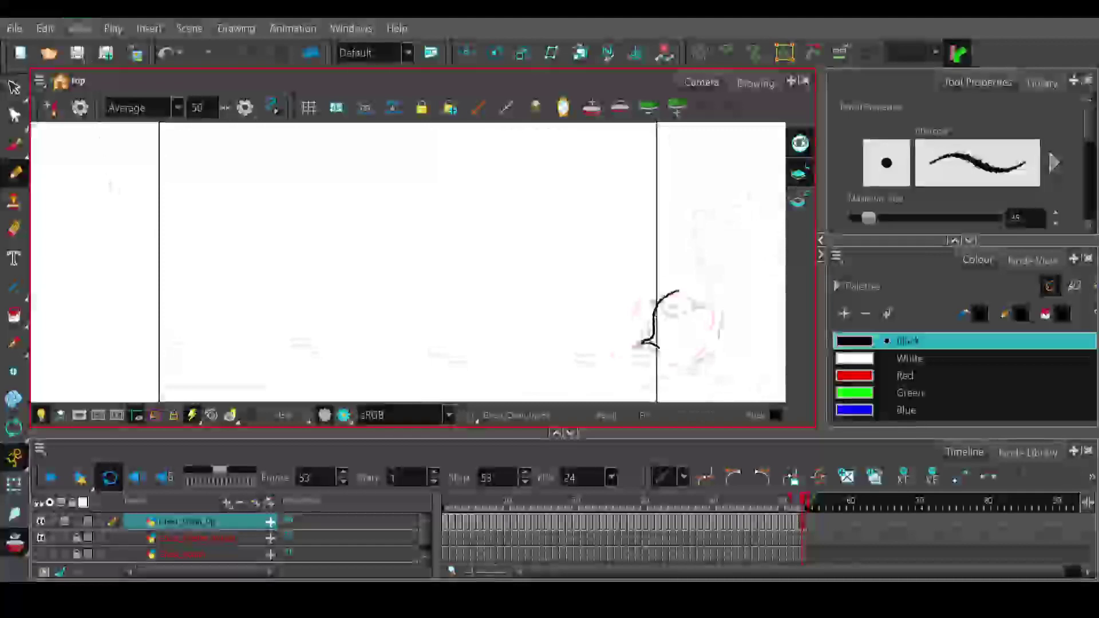
left_click(38, 536)
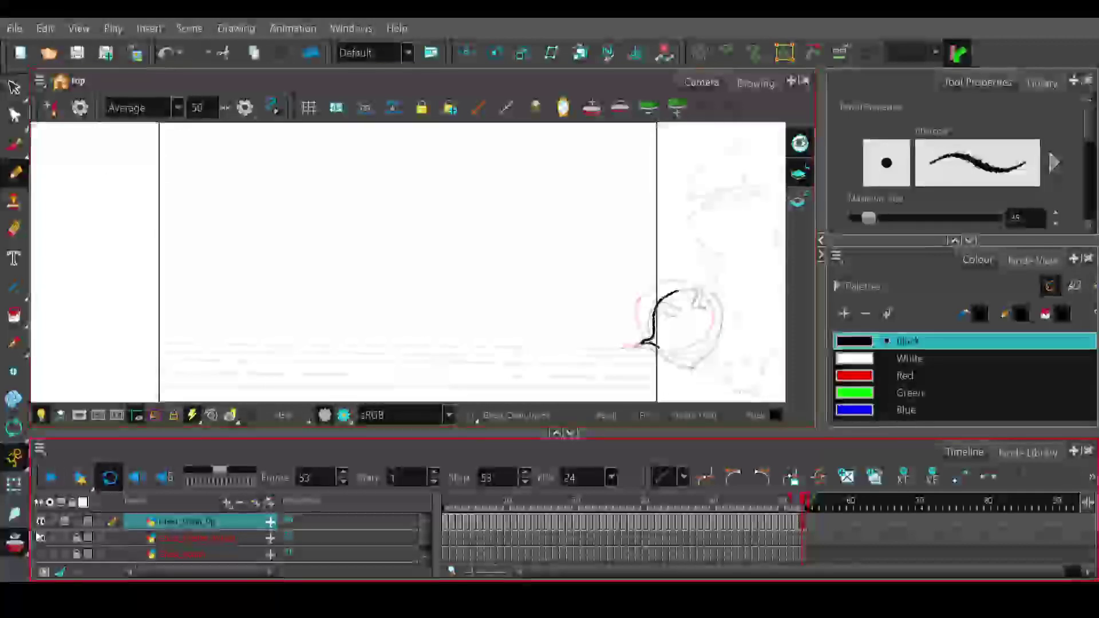
left_click(51, 478)
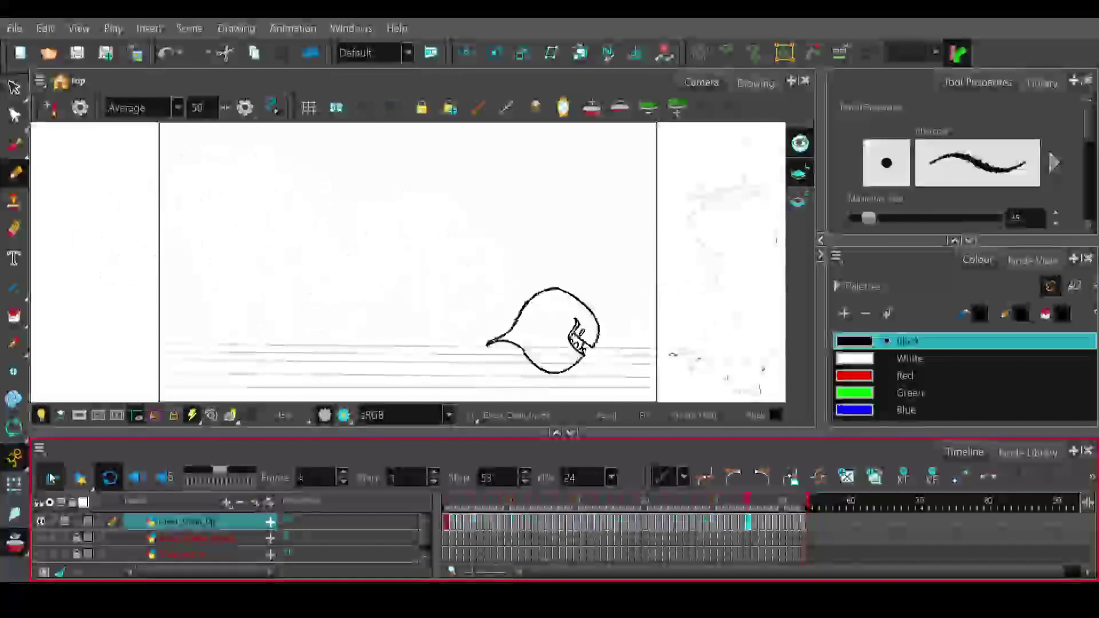
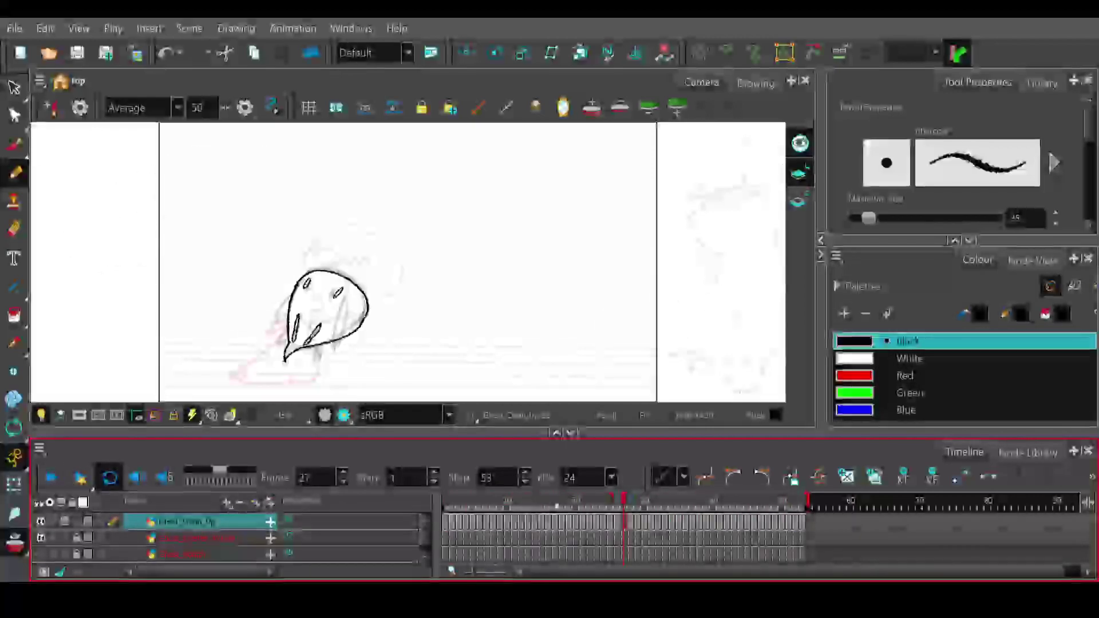
- Check the cleaned-up drawings around the squashed pose on frame 25 and onward through frame 53
left_click(591, 502)
left_click_drag(591, 501, 610, 503)
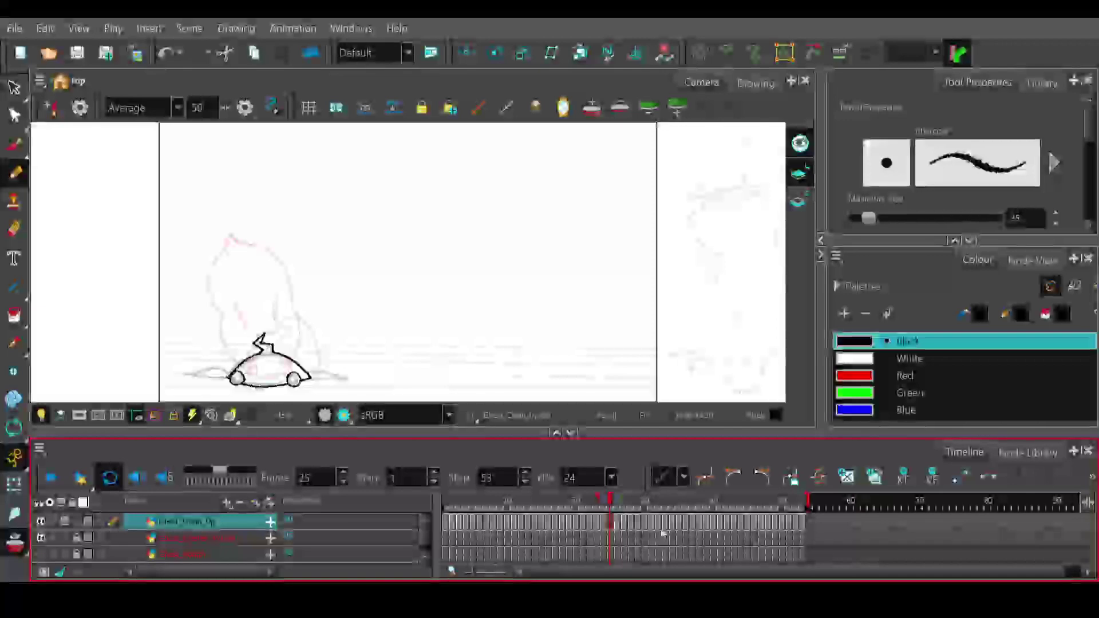
mouse_move(610, 504)
left_mouse_down()
mouse_move(554, 509)
mouse_move(627, 506)
mouse_move(601, 507)
mouse_move(610, 506)
left_mouse_up()
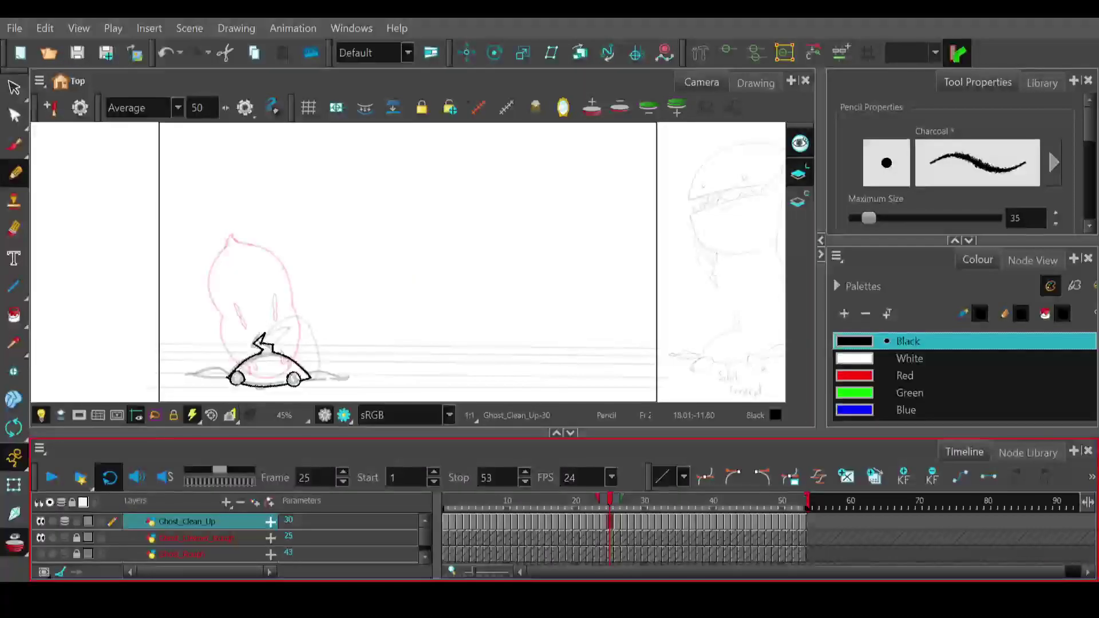
mouse_move(608, 507)
left_mouse_down()
mouse_move(542, 515)
mouse_move(820, 521)
left_mouse_up()
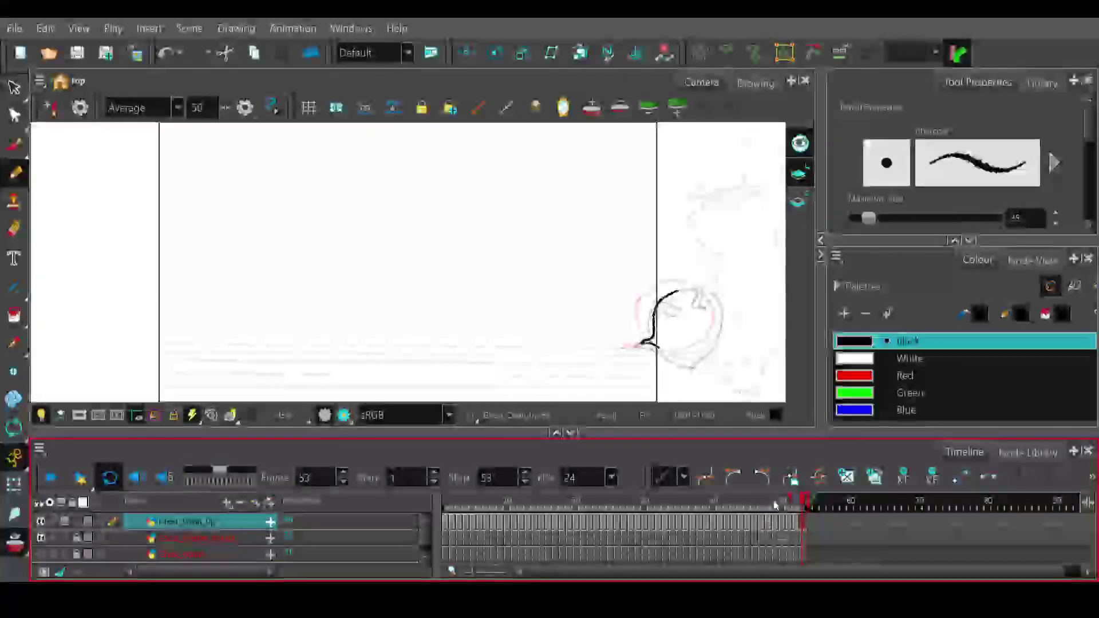
- Draw the ghost's pointed arm below the mouth on frame 1 and erase the body outline running through it
left_click_drag(797, 505, 447, 506)
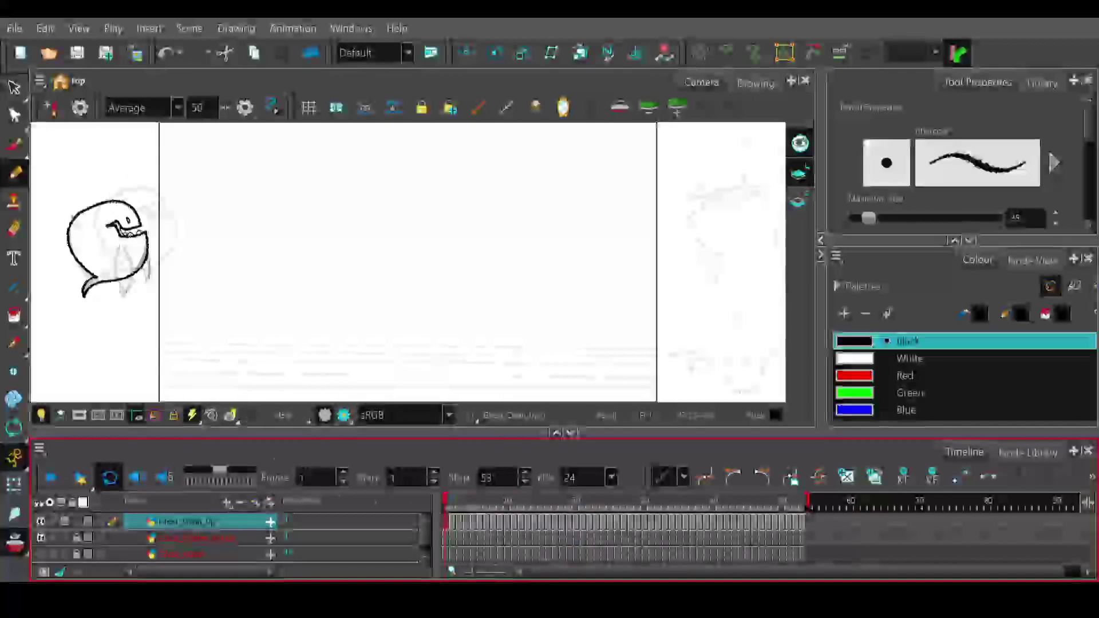
mouse_move(122, 249)
left_mouse_down()
mouse_move(131, 289)
mouse_move(118, 298)
left_mouse_up()
left_click_drag(114, 257, 119, 297)
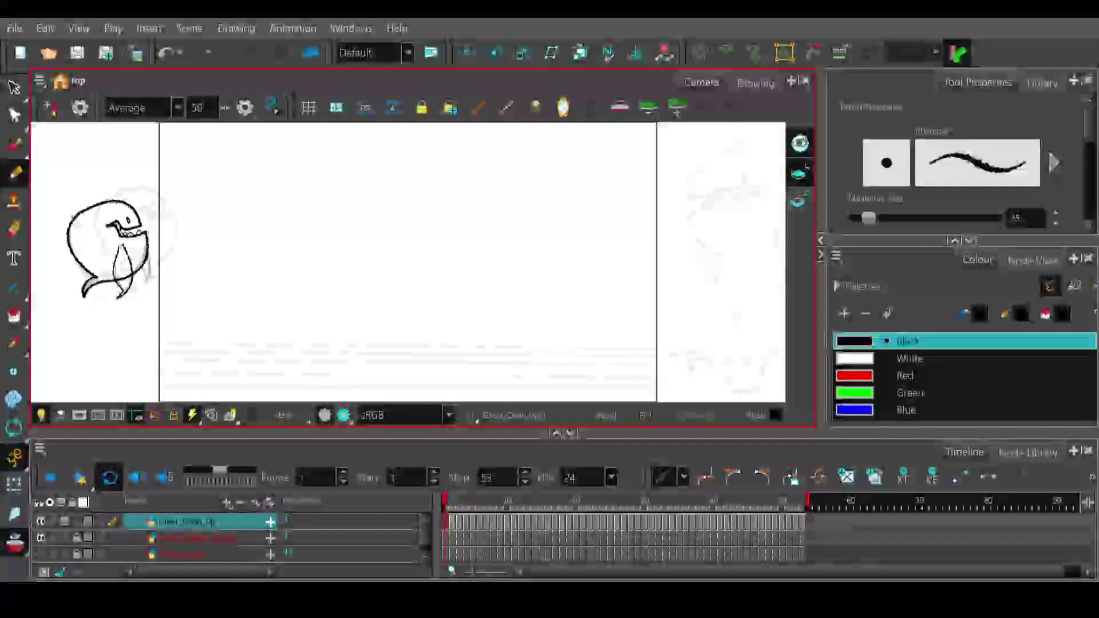
key("e")
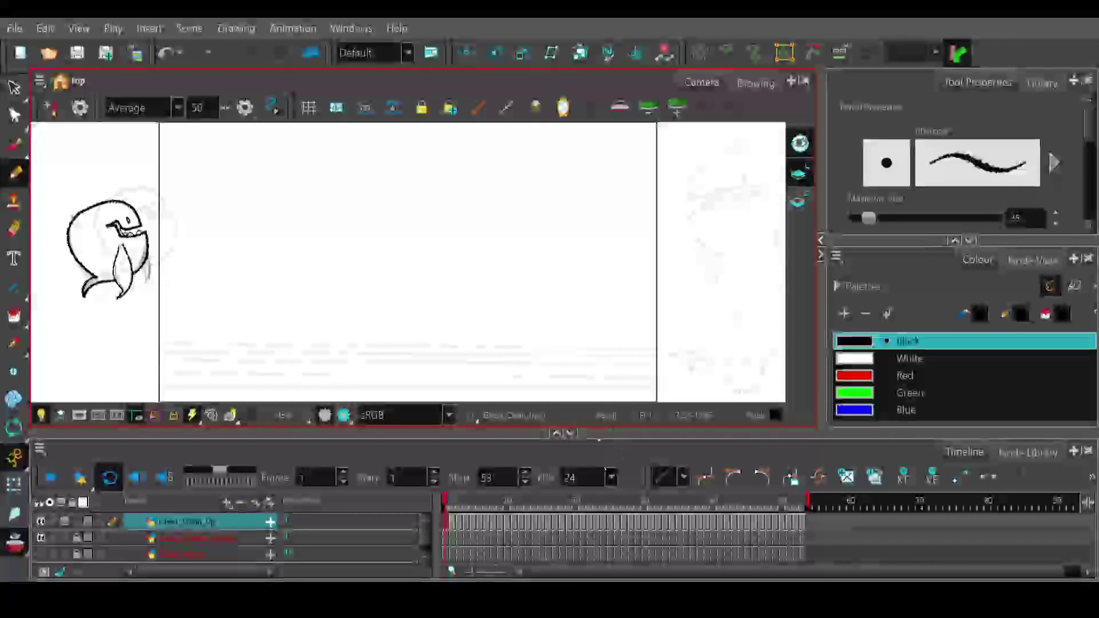
- Draw the pointed arm on frame 2, clear the body outline inside it and compare it with frame 1
left_click(451, 502)
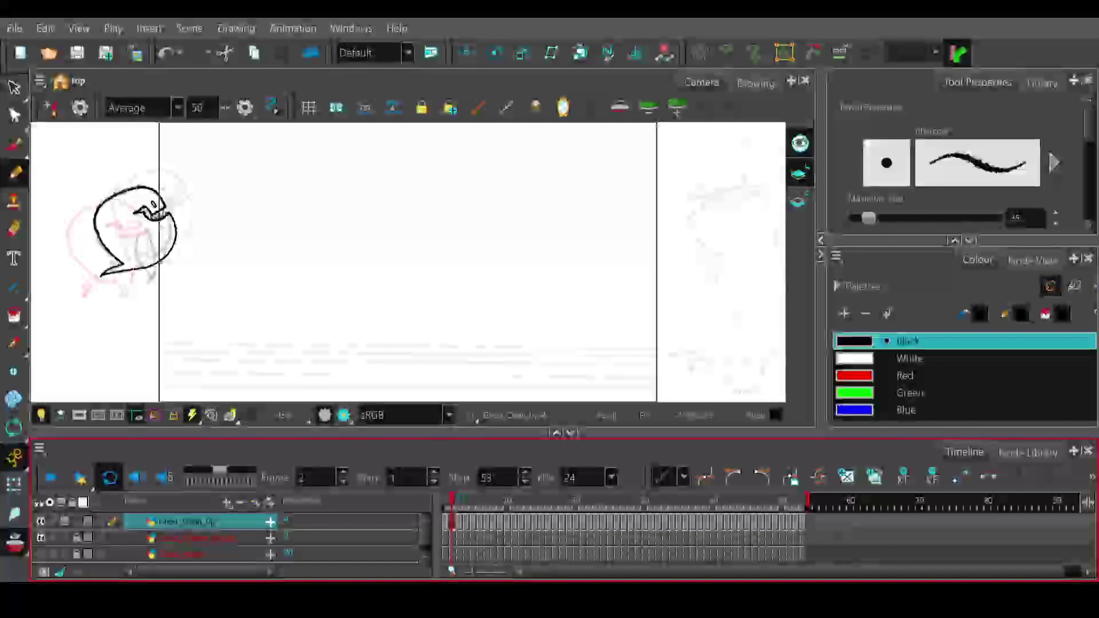
left_click_drag(149, 230, 152, 281)
key("ctrl+z")
left_click_drag(149, 237, 156, 271)
left_click_drag(149, 231, 150, 281)
left_click_drag(138, 232, 153, 280)
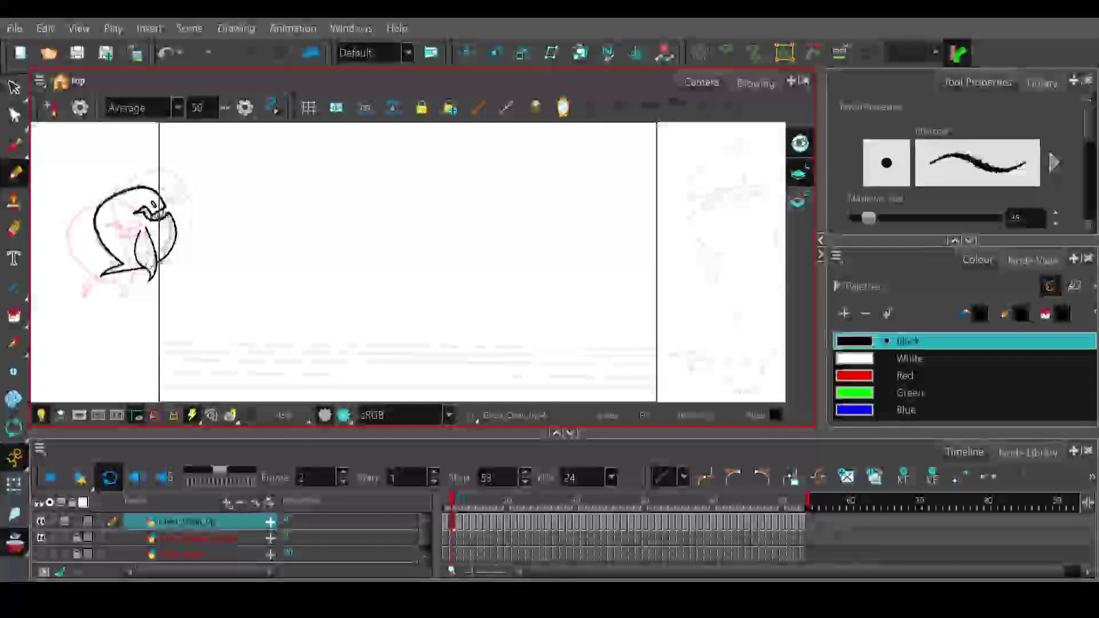
left_click_drag(147, 242, 155, 282)
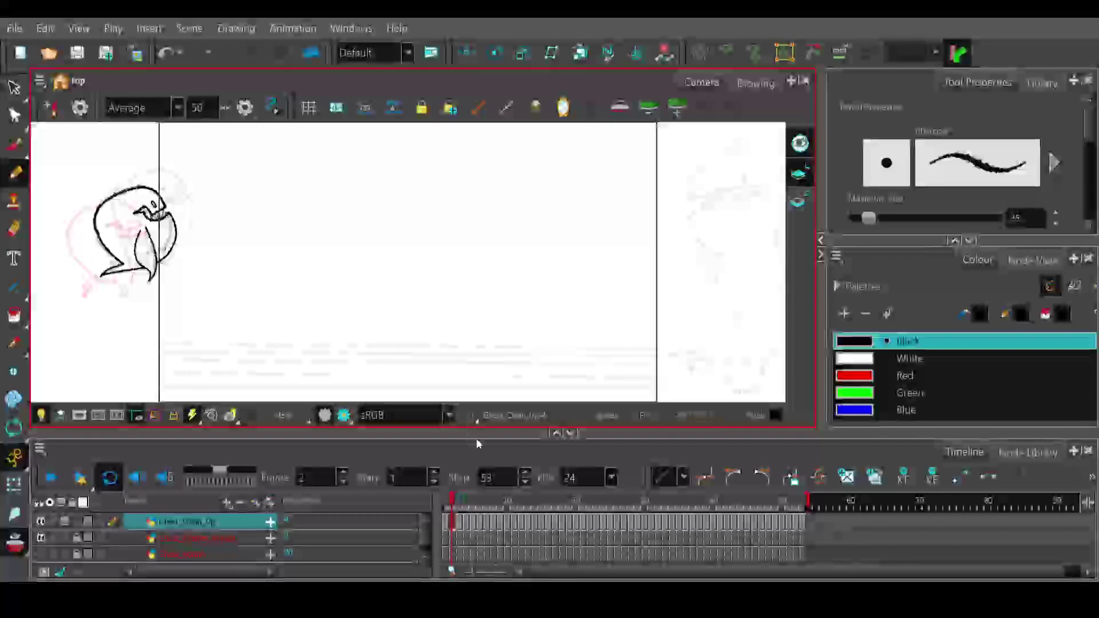
left_click(447, 504)
left_click(453, 504)
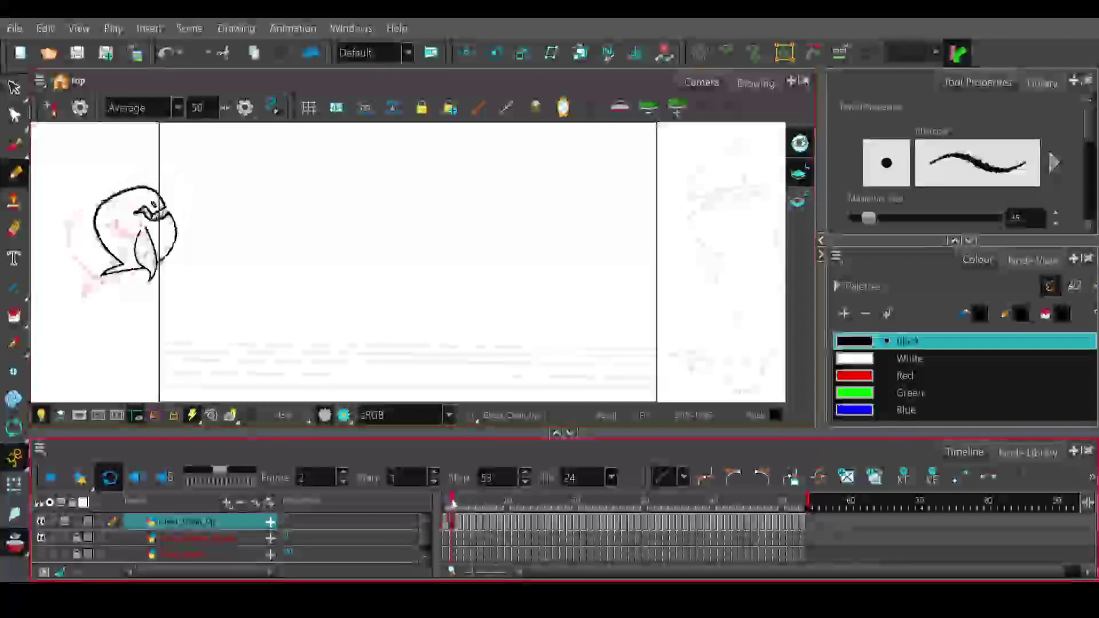
- Draw the pointed arm hanging below the mouth on frame 3, redoing the strokes until both sides meet at the tip
left_click(458, 504)
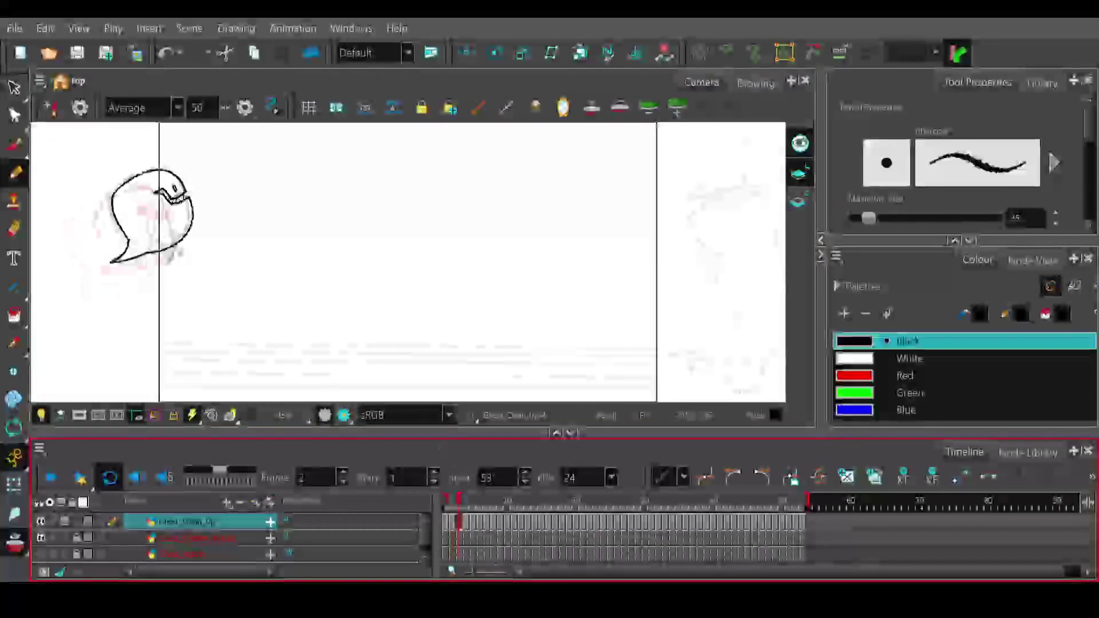
mouse_move(166, 210)
left_mouse_down()
mouse_move(173, 257)
mouse_move(167, 220)
mouse_move(167, 264)
left_mouse_up()
key("ctrl+z")
left_click_drag(154, 227, 158, 211)
key("ctrl+z")
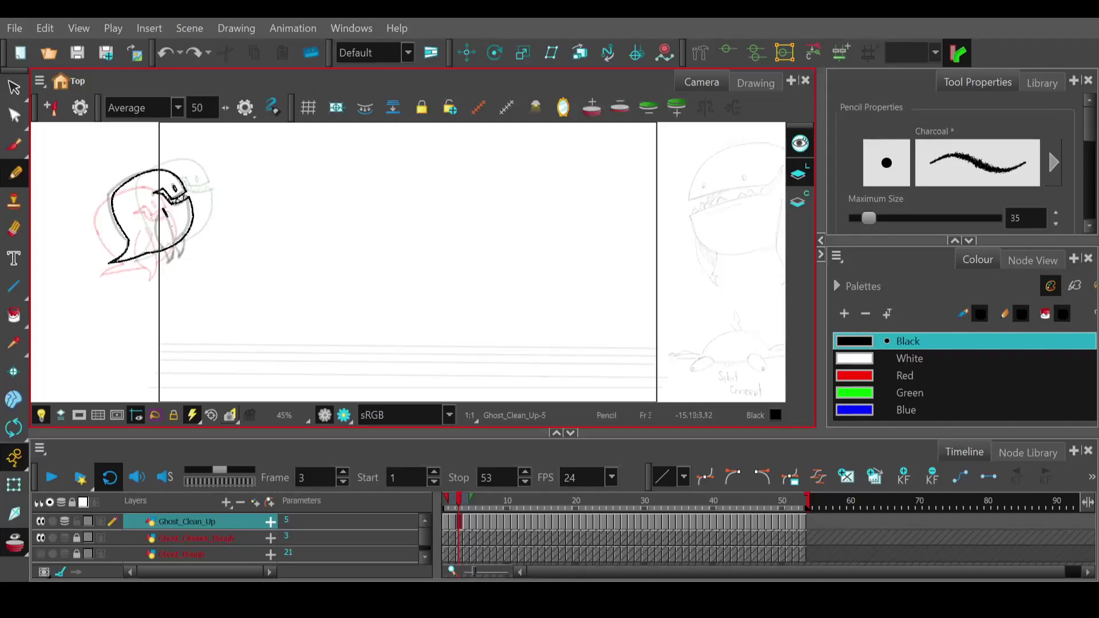
mouse_move(174, 248)
left_mouse_down()
mouse_move(165, 267)
mouse_move(153, 235)
mouse_move(161, 210)
left_mouse_up()
key("ctrl+z")
mouse_move(165, 210)
left_mouse_down()
mouse_move(166, 267)
mouse_move(156, 238)
mouse_move(165, 213)
mouse_move(166, 267)
left_mouse_up()
key("ctrl+z")
key("ctrl+z")
left_click_drag(165, 210, 171, 267)
mouse_move(168, 268)
left_mouse_down()
mouse_move(171, 252)
mouse_move(151, 245)
mouse_move(160, 204)
left_mouse_up()
key("ctrl+z")
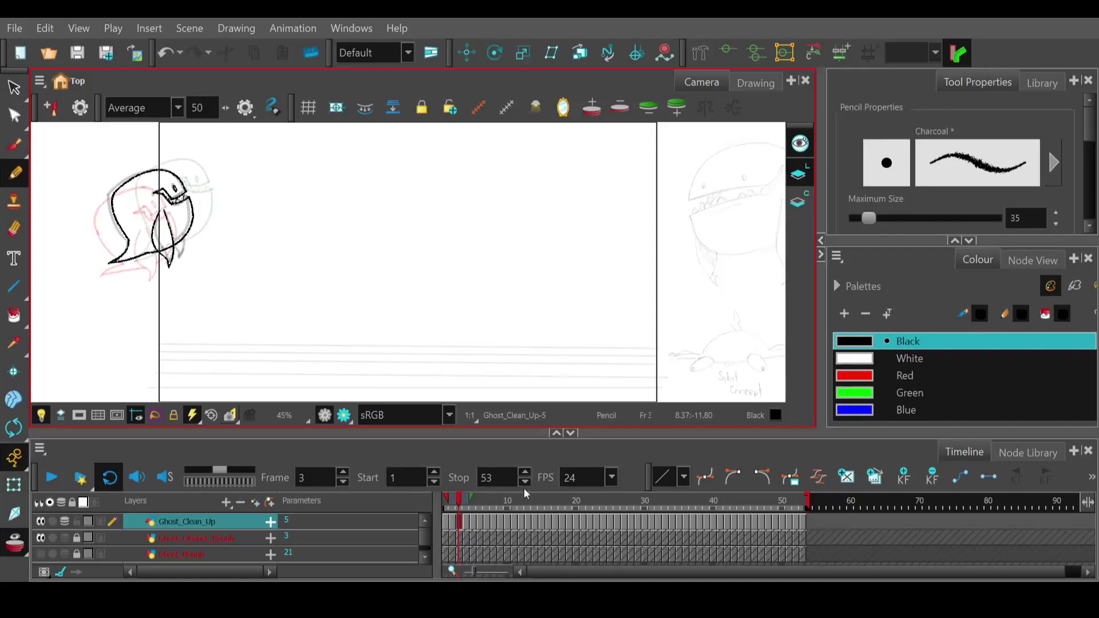
- Draw a long pointed arm on frame 4 and erase the body outline inside it
left_click(466, 503)
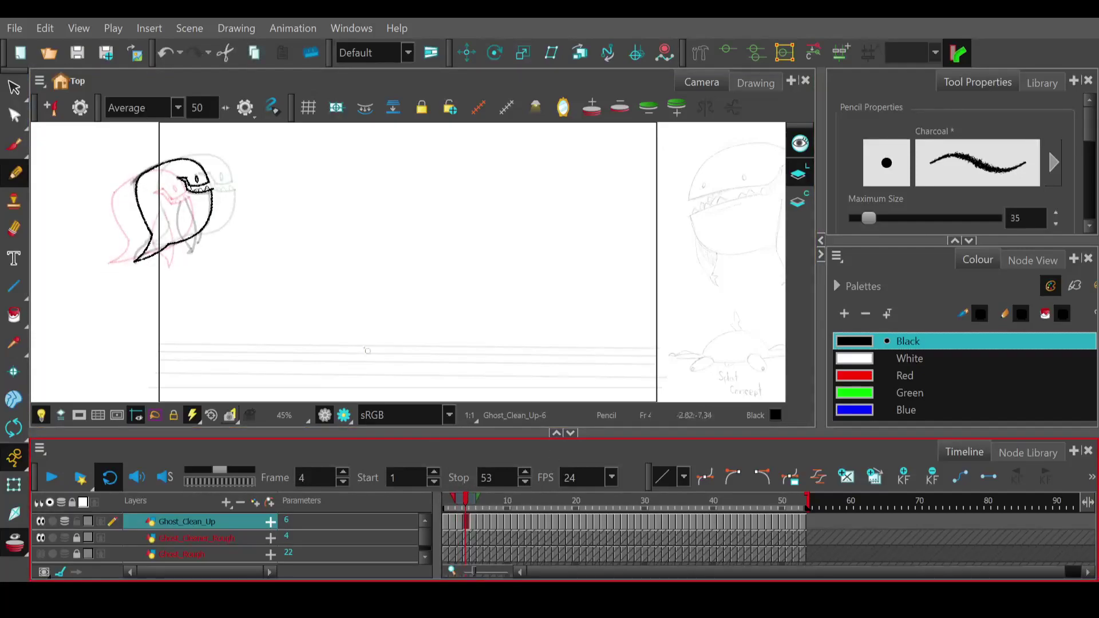
left_click_drag(186, 198, 192, 256)
key("ctrl+z")
left_click_drag(189, 203, 189, 259)
key("ctrl+z")
key("ctrl+shift+z")
key("ctrl+z")
mouse_move(191, 200)
left_mouse_down()
mouse_move(189, 261)
mouse_move(181, 195)
left_mouse_up()
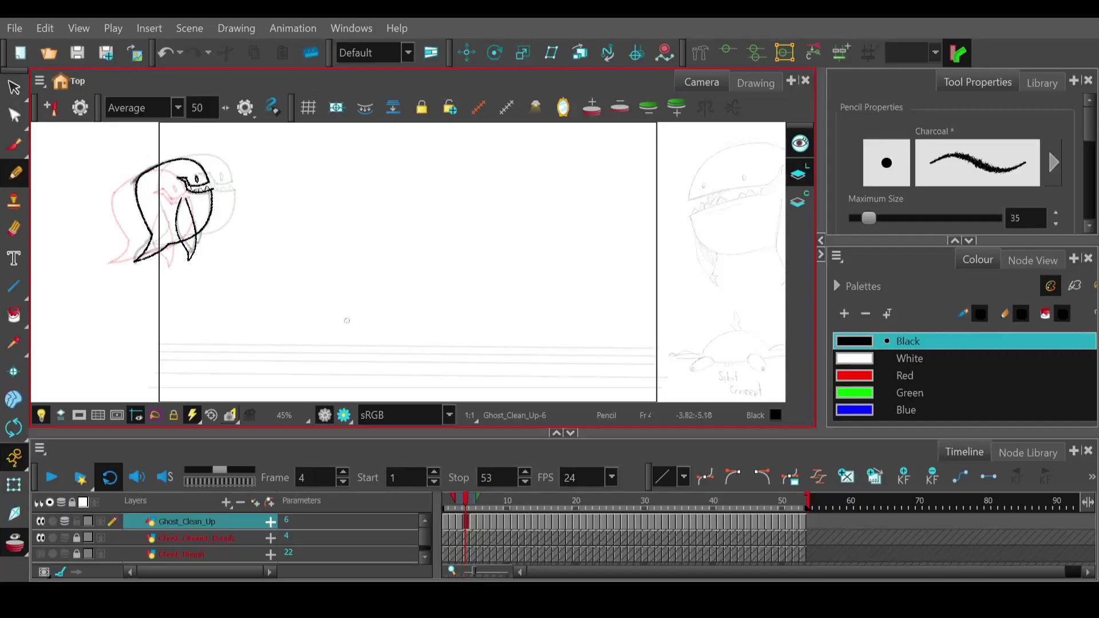
key("e")
left_click_drag(191, 237, 186, 238)
mouse_move(467, 503)
left_mouse_down()
mouse_move(457, 503)
mouse_move(467, 497)
left_mouse_up()
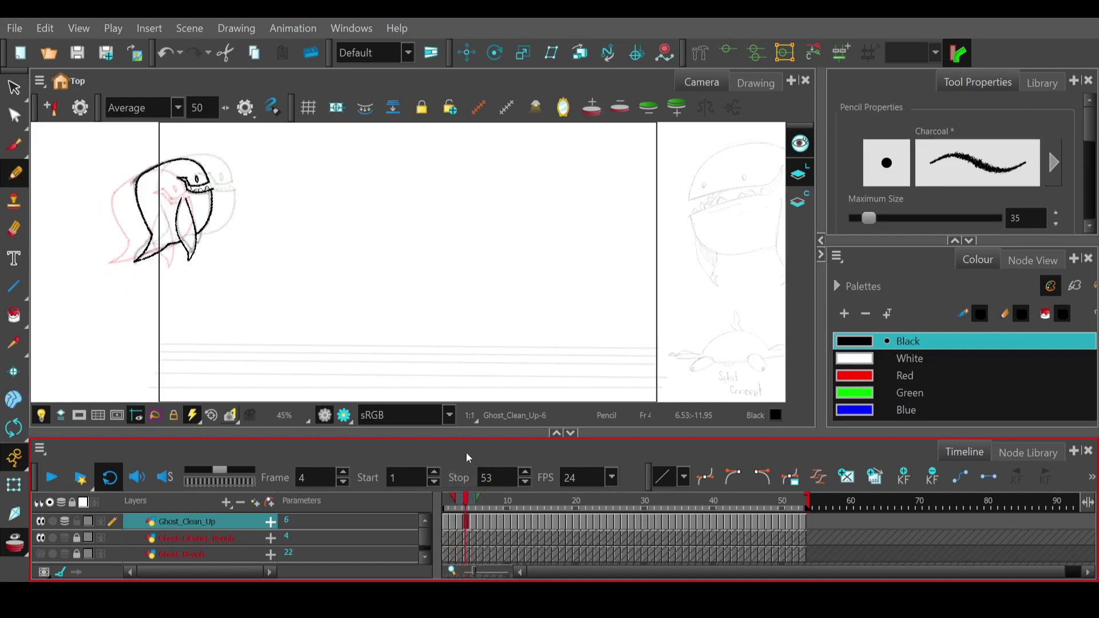
- Redraw the arm on frame 4 slightly shorter and erase the body outline crossing it
key("ctrl+z")
left_click_drag(185, 200, 194, 247)
key("ctrl+z")
mouse_move(185, 201)
left_mouse_down()
mouse_move(186, 254)
mouse_move(184, 199)
left_mouse_up()
key("e")
left_click_drag(189, 237, 193, 234)
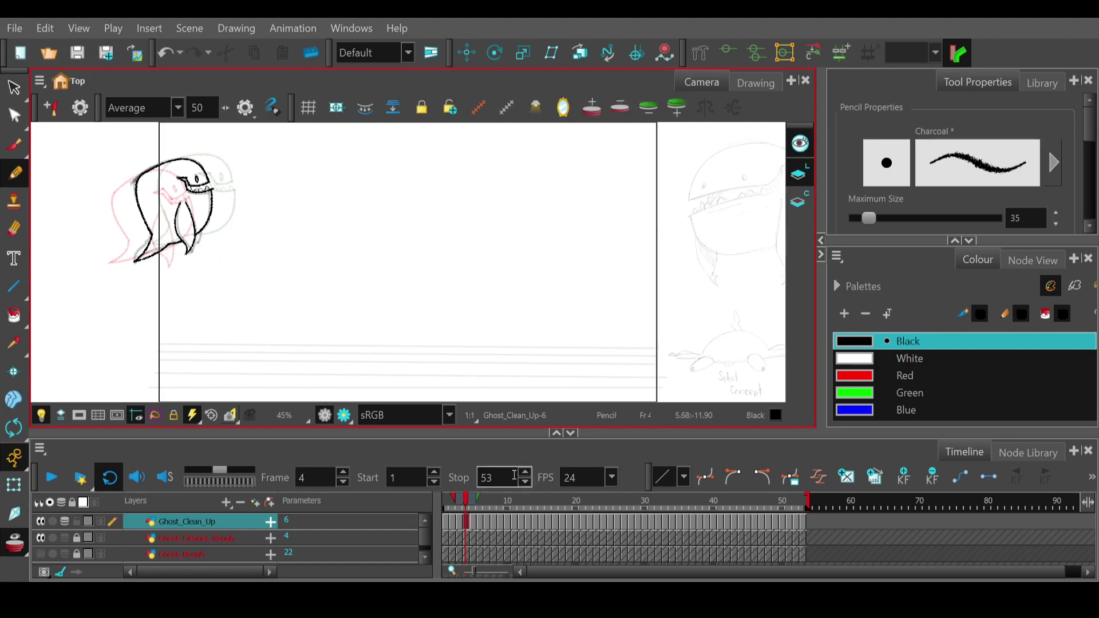
- Try to draw the backward-curving pointed arm on frame 5
mouse_move(477, 504)
left_mouse_down()
mouse_move(449, 503)
mouse_move(473, 503)
left_mouse_up()
left_click_drag(205, 200, 193, 253)
key("ctrl+z")
left_click_drag(205, 200, 190, 255)
key("ctrl+z")
mouse_move(205, 199)
left_mouse_down()
mouse_move(196, 249)
mouse_move(184, 226)
mouse_move(199, 200)
left_mouse_up()
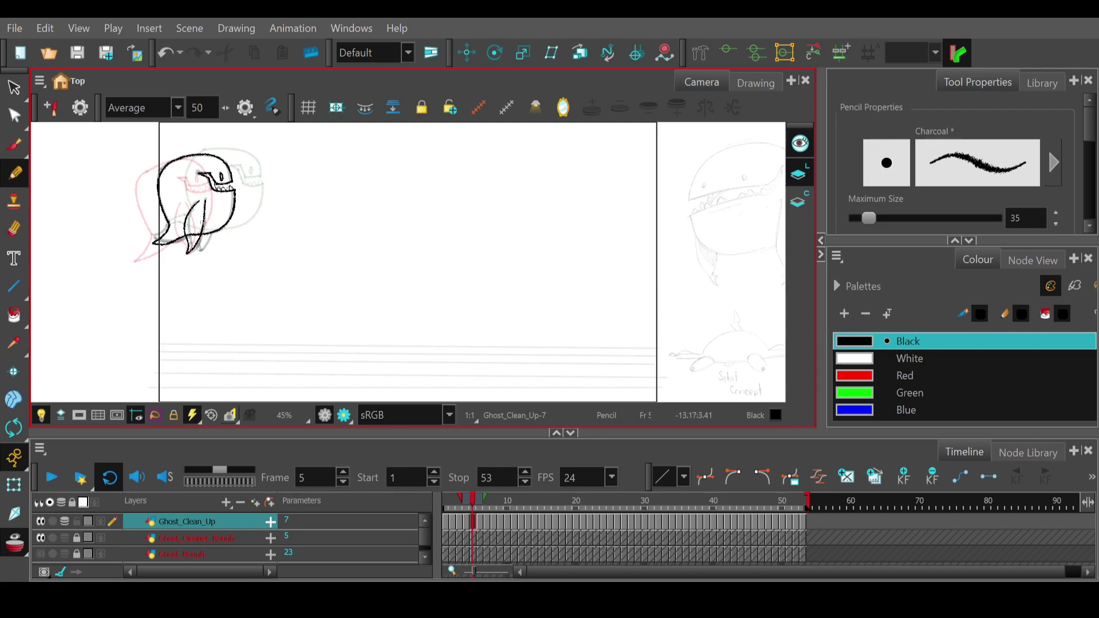
key("ctrl+z")
left_click_drag(185, 223, 199, 198)
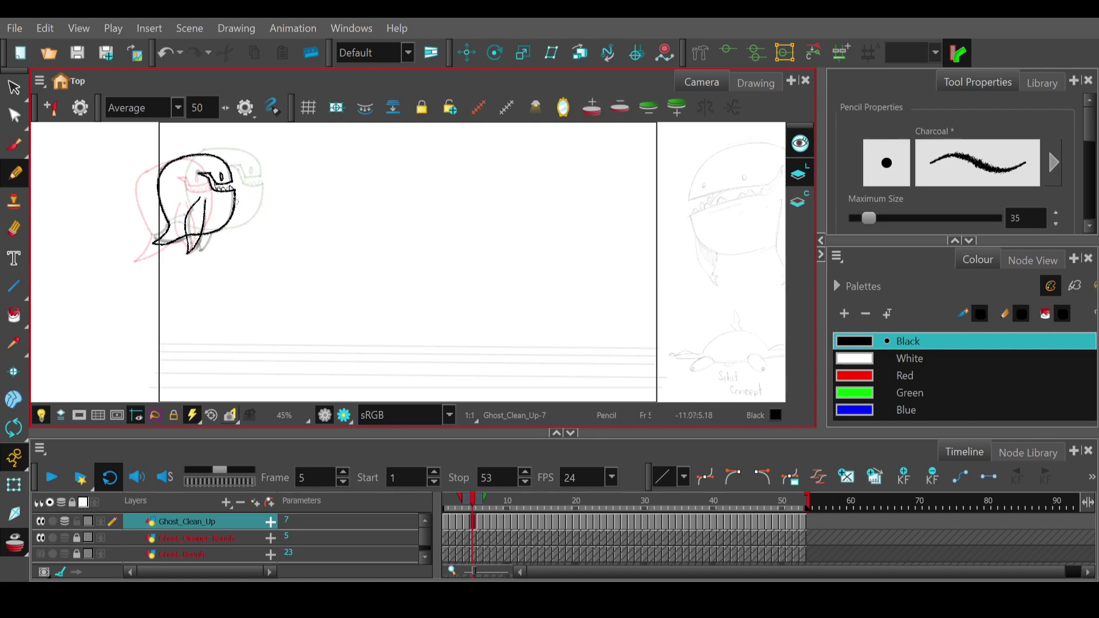
- Undo the arm on frame 5 and try a longer version with its tip further below the body
key("ctrl+z")
key("ctrl+z")
left_click_drag(206, 200, 186, 251)
key("ctrl+z")
mouse_move(205, 198)
left_mouse_down()
mouse_move(184, 258)
mouse_move(183, 225)
mouse_move(199, 199)
left_mouse_up()
key("ctrl+z")
key("alt+x")
key("ctrl+z")
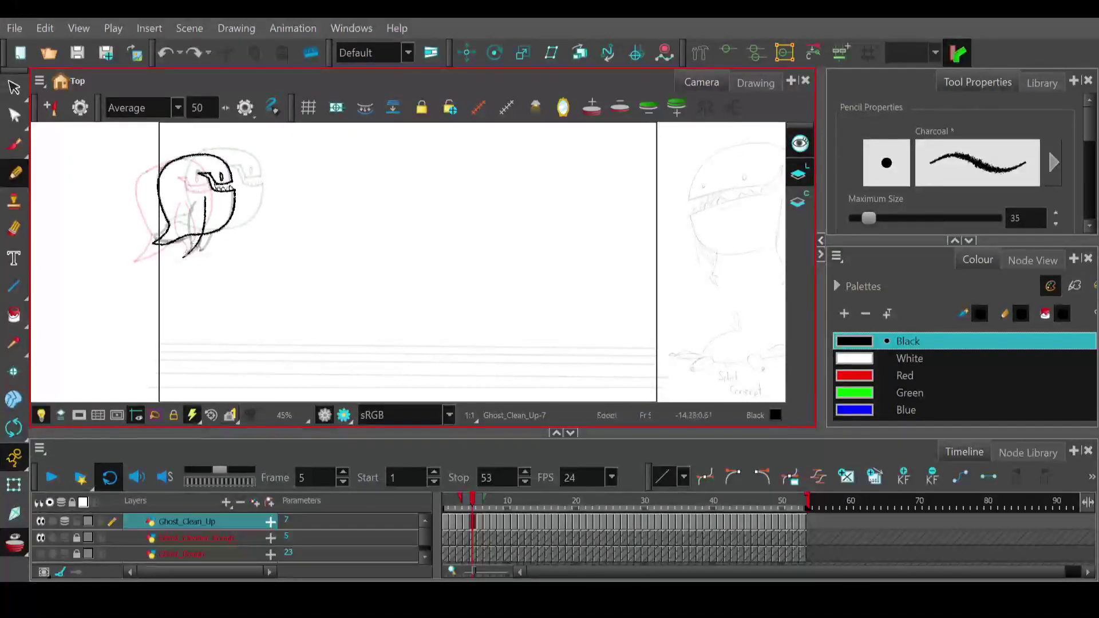
left_click_drag(184, 219, 199, 196)
left_click(473, 502)
left_click_drag(473, 502, 470, 495)
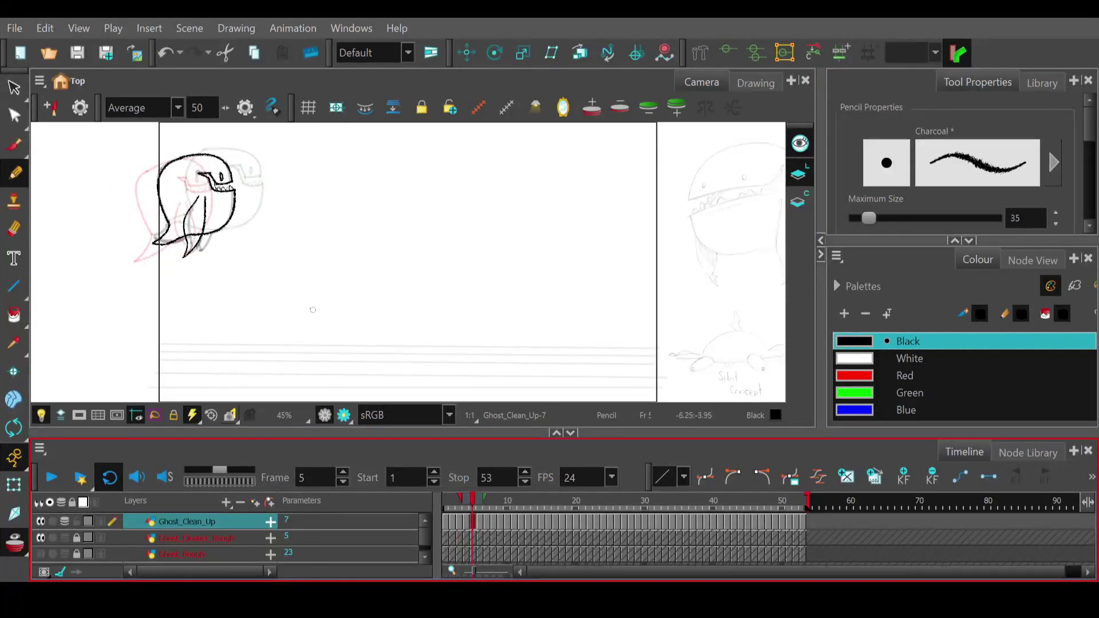
- Redraw the arm on frame 5 shorter and narrower, and compare it with the arm on frame 4
key("ctrl+z")
left_click_drag(203, 201, 190, 253)
key("ctrl+z")
mouse_move(205, 205)
left_mouse_down()
mouse_move(189, 251)
mouse_move(196, 202)
left_mouse_up()
key("ctrl+z")
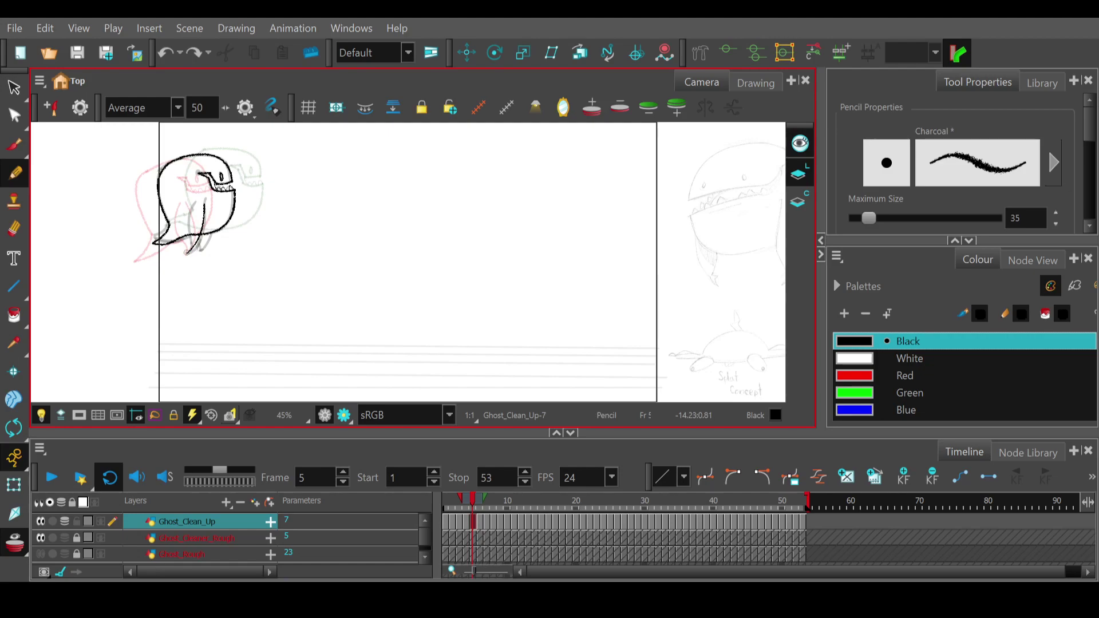
left_click_drag(180, 227, 204, 198)
key("ctrl+z")
left_click(466, 500)
left_click(473, 498)
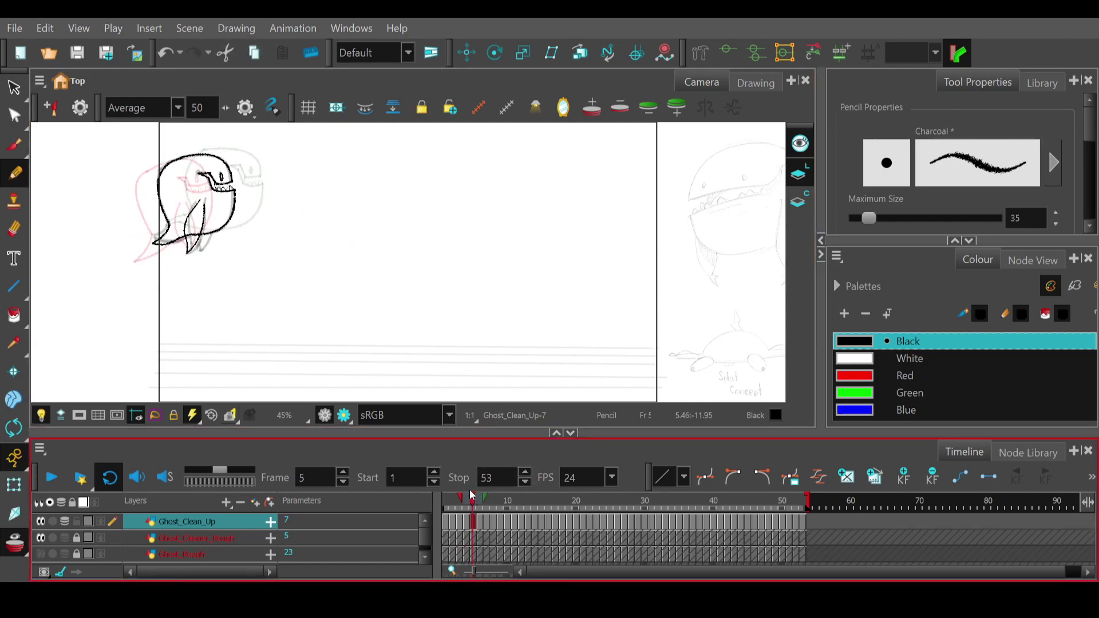
- Erase the body outline running through the arm on frame 5
key("e")
left_click(191, 234)
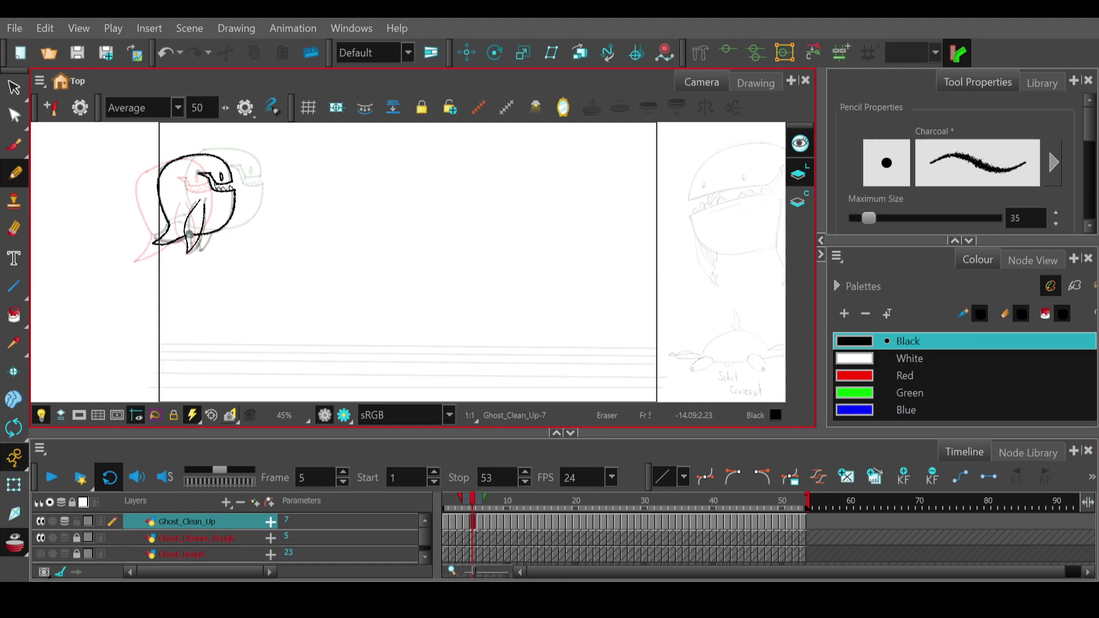
left_click_drag(193, 235, 200, 233)
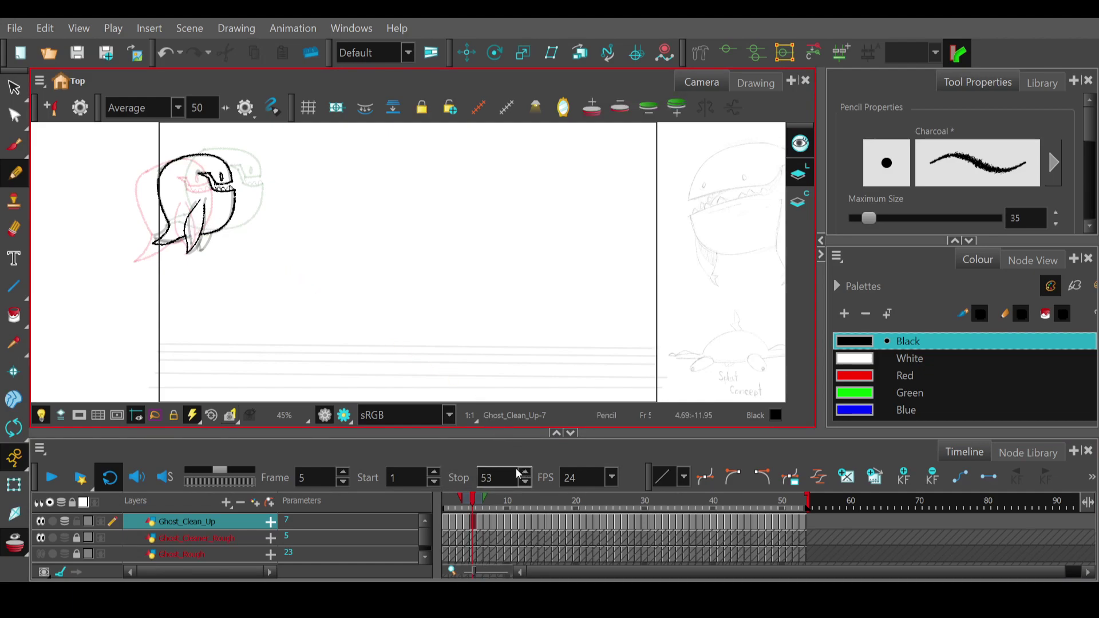
- Erase the part of the body outline that runs through the ghost's arm on frame 3
left_click(469, 502)
mouse_move(468, 502)
left_mouse_down()
mouse_move(451, 502)
mouse_move(462, 502)
left_mouse_up()
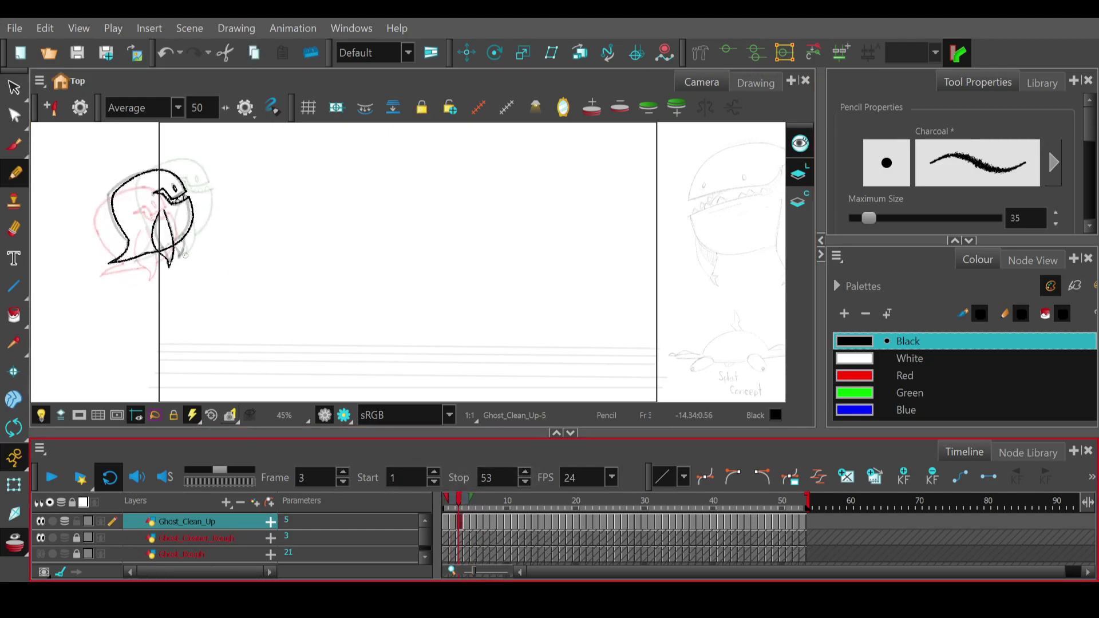
key("e")
left_click_drag(164, 248, 170, 247)
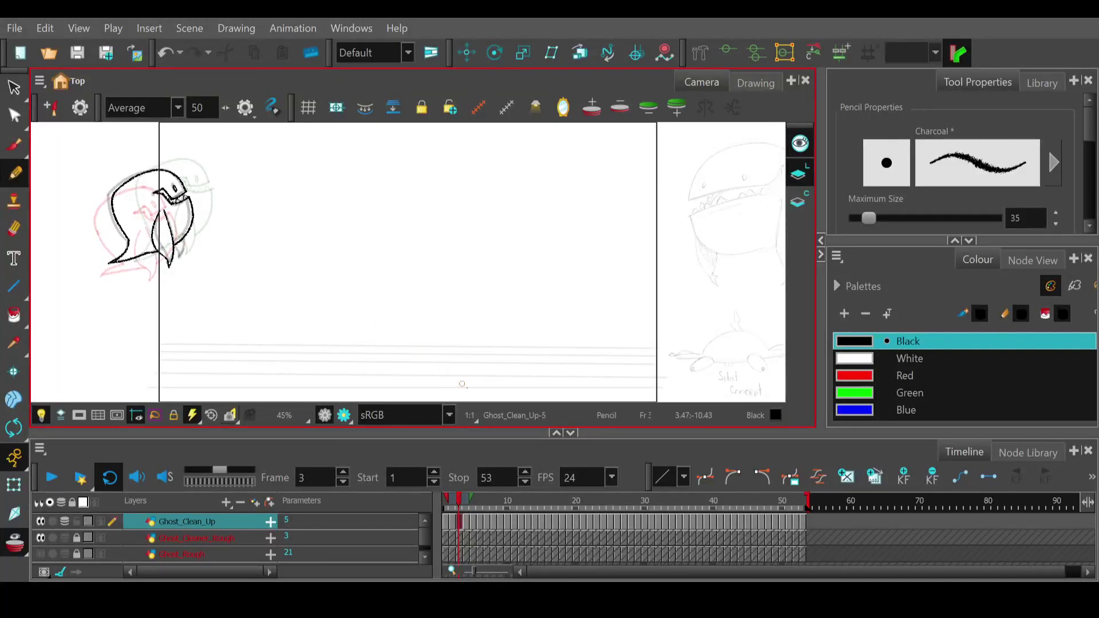
- Draw the pointed, backward-curving arm on frame 6 over the rough sketch, and erase the body outline inside it
left_click(452, 503)
left_click_drag(452, 507, 480, 495)
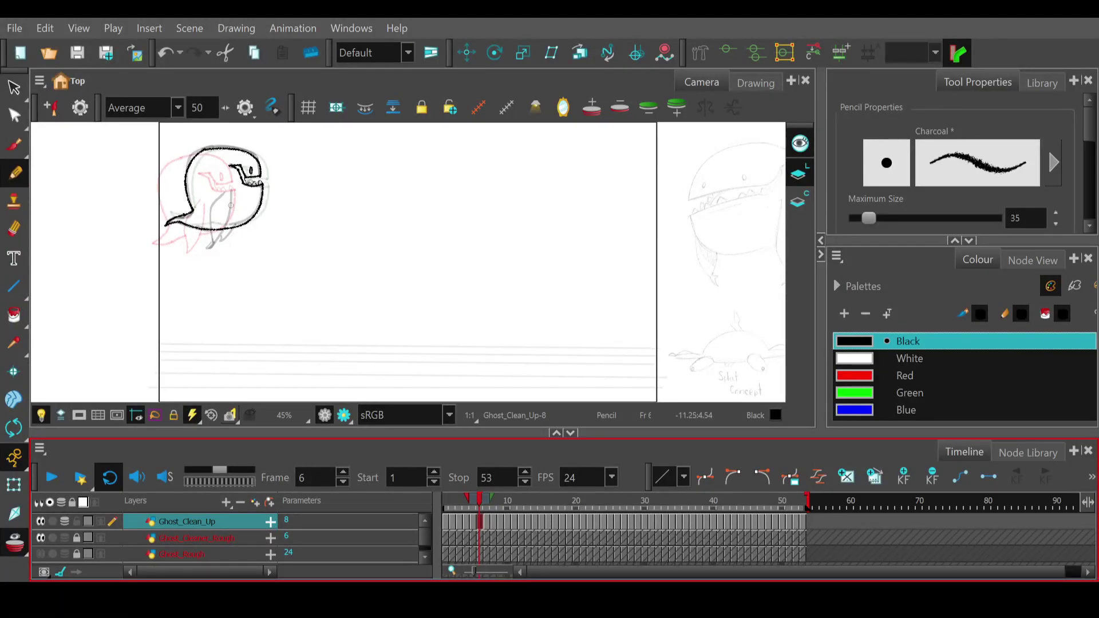
left_click_drag(233, 190, 214, 248)
key("ctrl+z")
left_click_drag(233, 187, 211, 246)
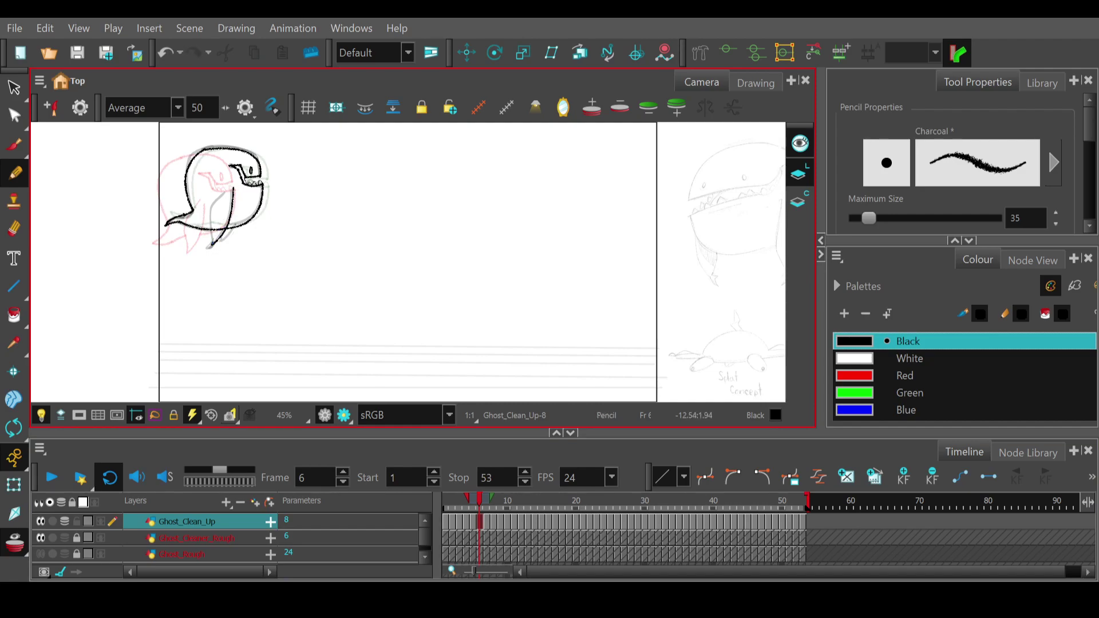
key("ctrl+z")
mouse_move(233, 188)
left_mouse_down()
mouse_move(228, 232)
mouse_move(209, 248)
left_mouse_up()
key("ctrl+z")
left_click_drag(233, 189, 209, 248)
key("ctrl+z")
mouse_move(233, 189)
left_mouse_down()
mouse_move(209, 247)
mouse_move(208, 219)
mouse_move(230, 186)
left_mouse_up()
key("e")
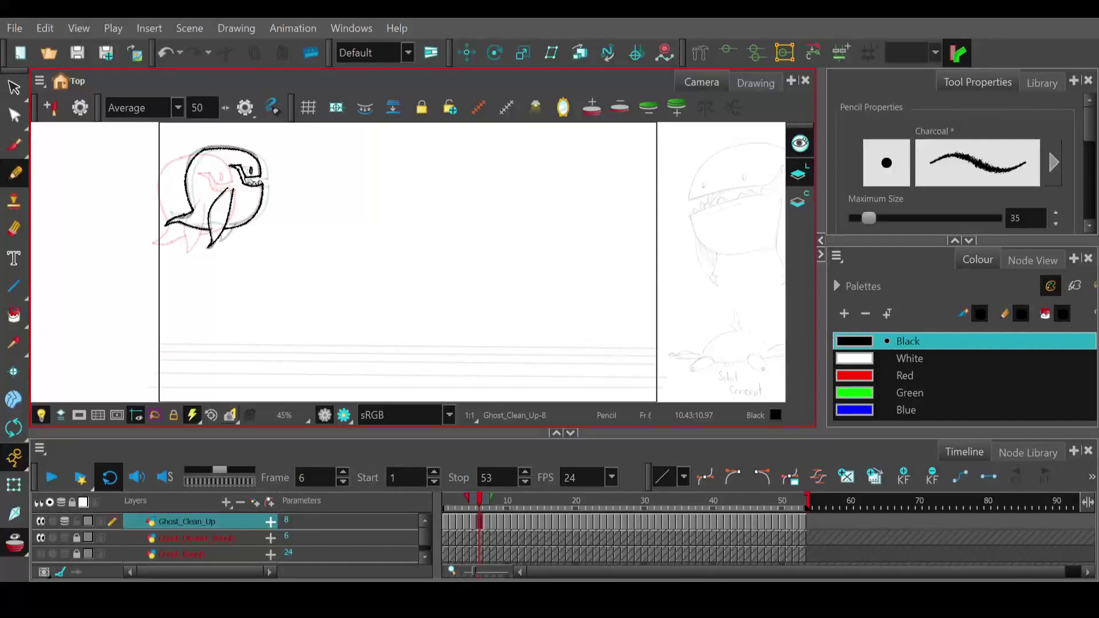
- Draw the pointed arm on frame 7 with its tip below the body, and erase the body outline crossing it
left_click(474, 507)
left_click_drag(474, 507, 487, 501)
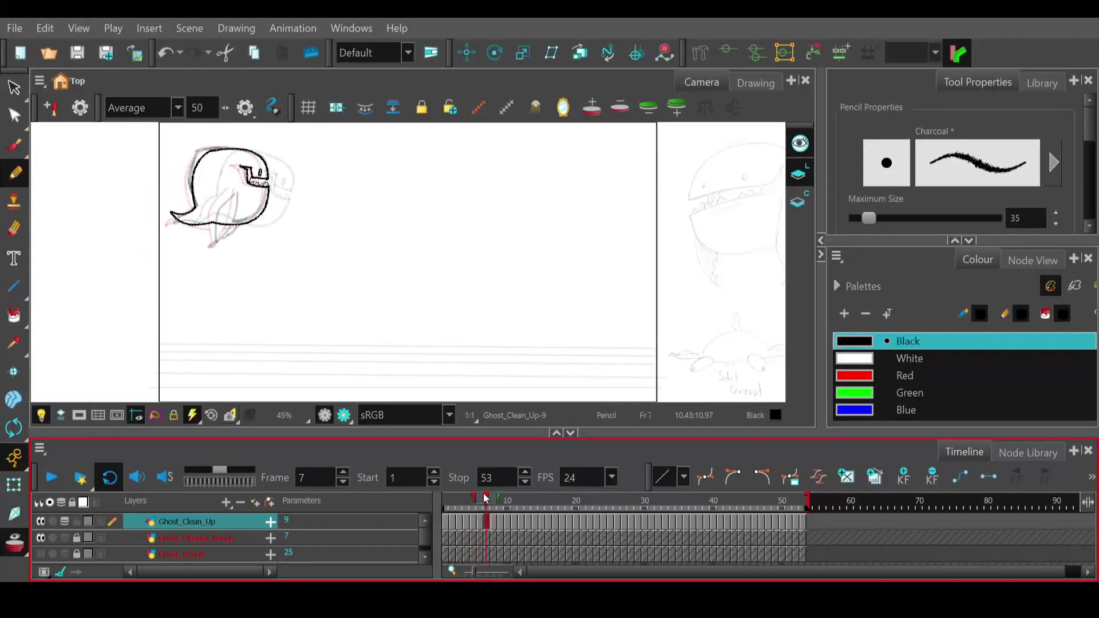
left_click_drag(236, 192, 218, 242)
key("ctrl+z")
mouse_move(237, 189)
left_mouse_down()
mouse_move(227, 232)
mouse_move(211, 246)
left_mouse_up()
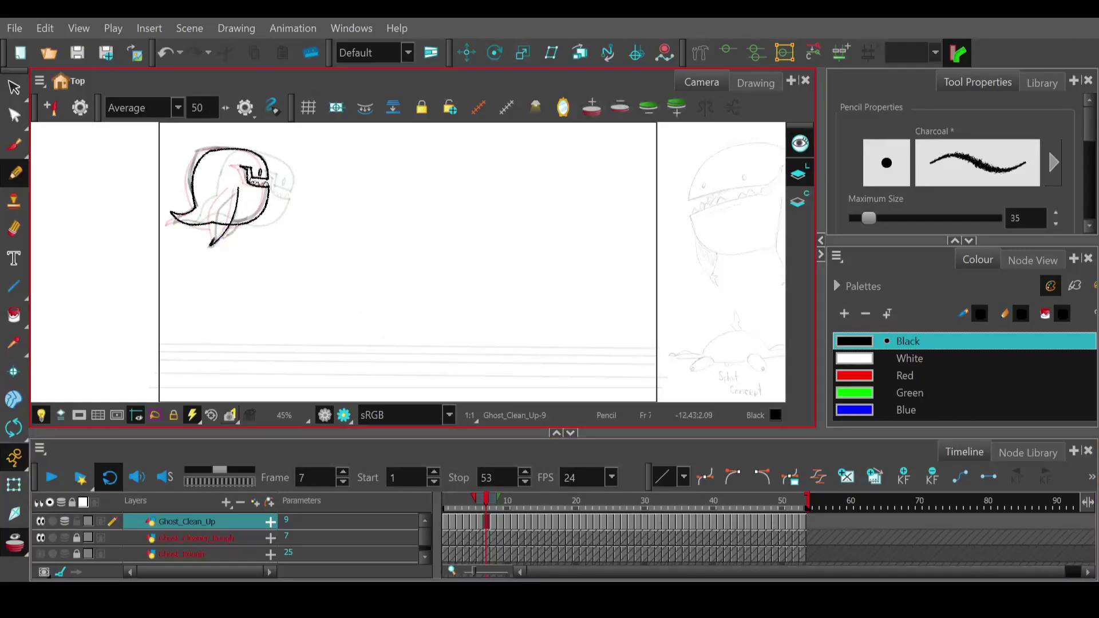
left_click_drag(215, 236, 232, 189)
key("ctrl+z")
mouse_move(213, 240)
left_mouse_down()
mouse_move(233, 190)
mouse_move(213, 225)
mouse_move(236, 187)
left_mouse_up()
key("ctrl+z")
key("e")
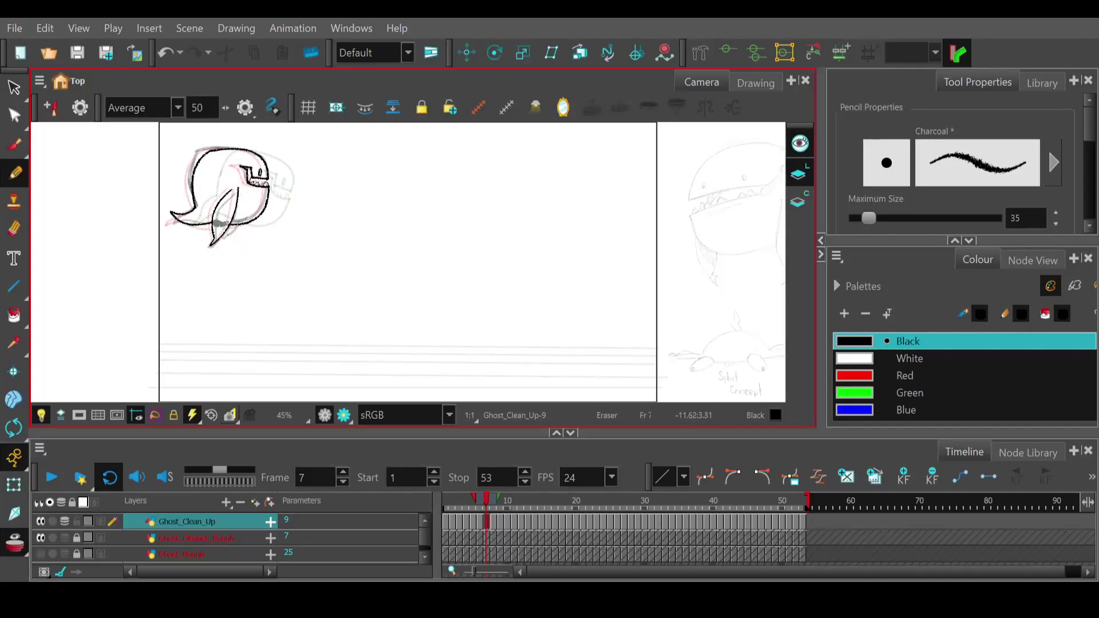
left_click_drag(220, 223, 229, 222)
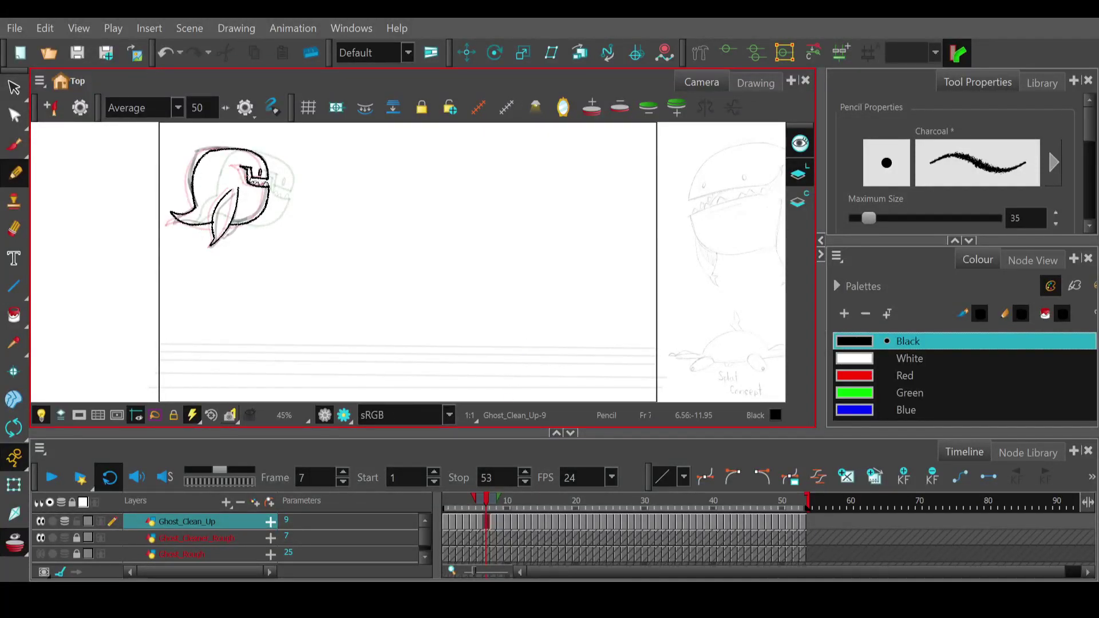
- Draw the backward-slanting arm on frame 8 along the rough lines, and erase the body outline inside it
mouse_move(487, 504)
left_mouse_down()
mouse_move(454, 504)
mouse_move(493, 505)
left_mouse_up()
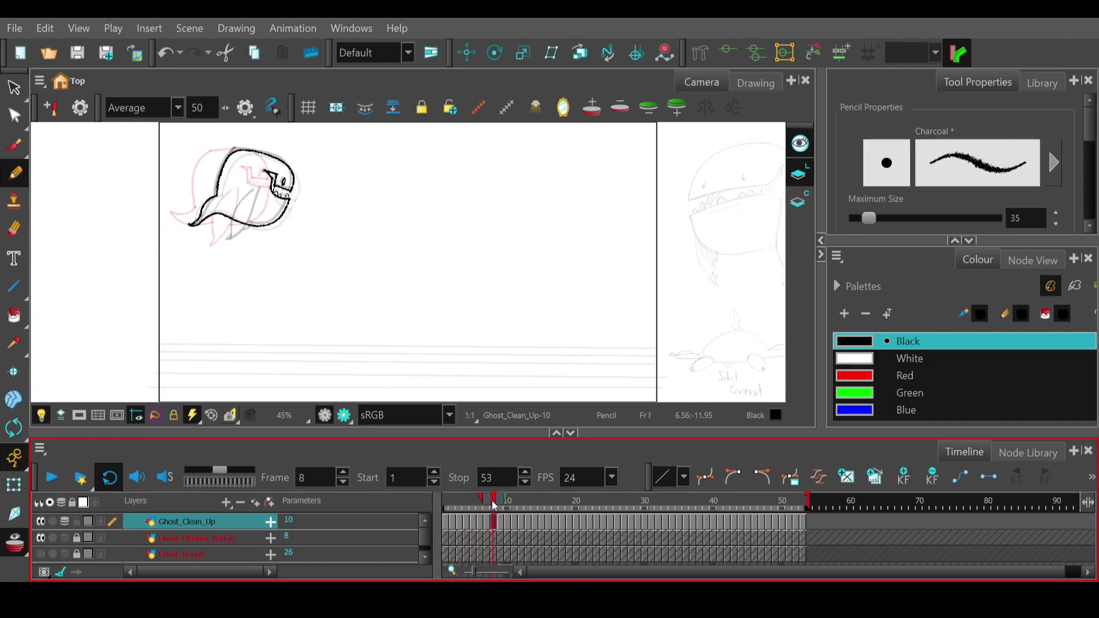
left_click_drag(260, 187, 235, 236)
key("ctrl+z")
key("ctrl+z")
left_click_drag(260, 188, 226, 241)
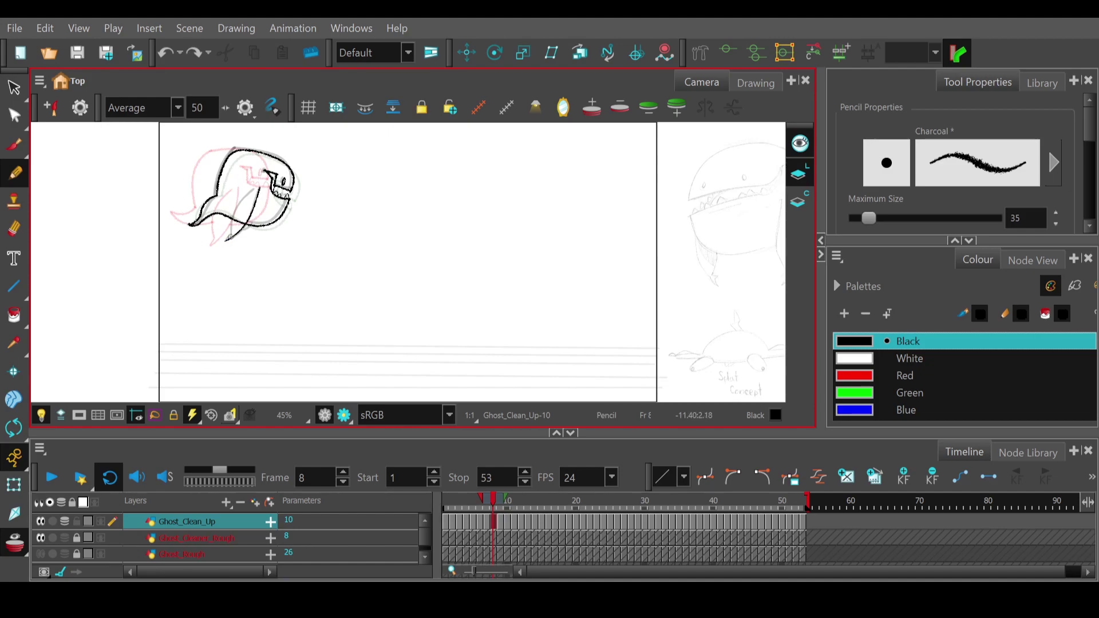
key("ctrl+z")
left_click_drag(260, 186, 227, 242)
key("ctrl+z")
left_click_drag(229, 239, 263, 178)
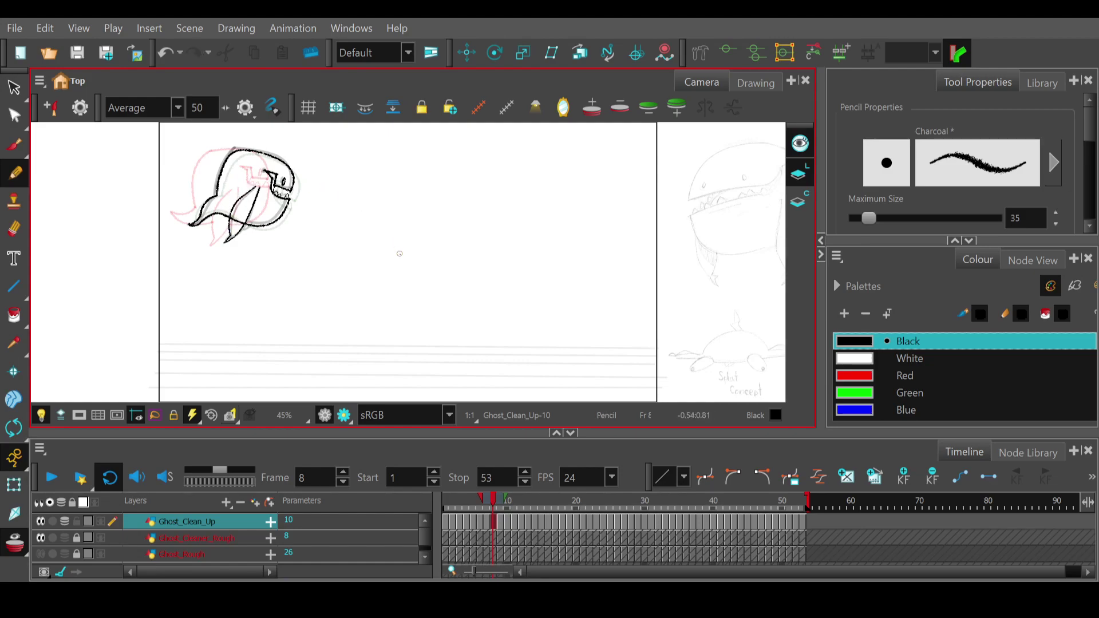
left_click_drag(237, 217, 245, 225)
- Draw the arm on frame 9 sweeping back to a point below the tail, and erase the body outline running through it
left_click(496, 503)
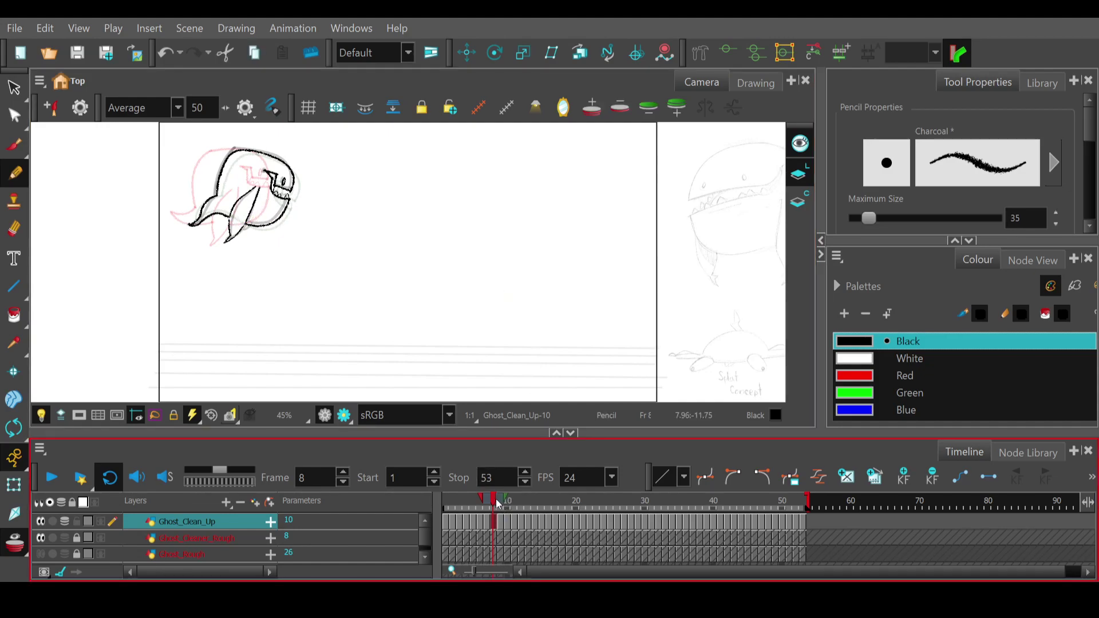
left_click(499, 503)
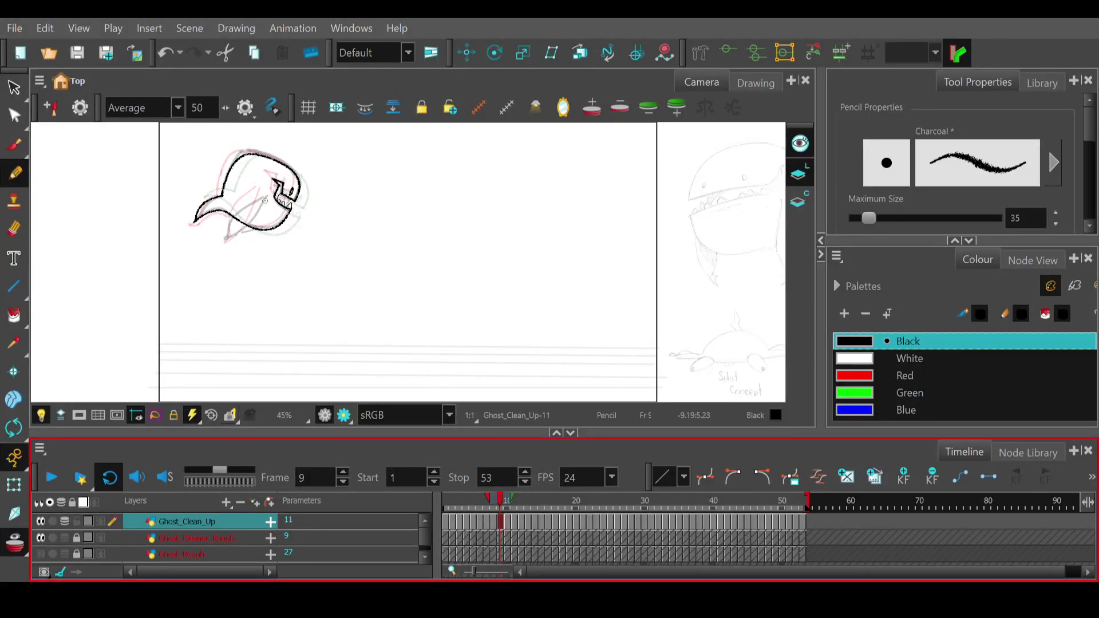
left_click_drag(266, 198, 228, 238)
key("ctrl+z")
mouse_move(266, 197)
left_mouse_down()
mouse_move(220, 240)
mouse_move(264, 195)
left_mouse_up()
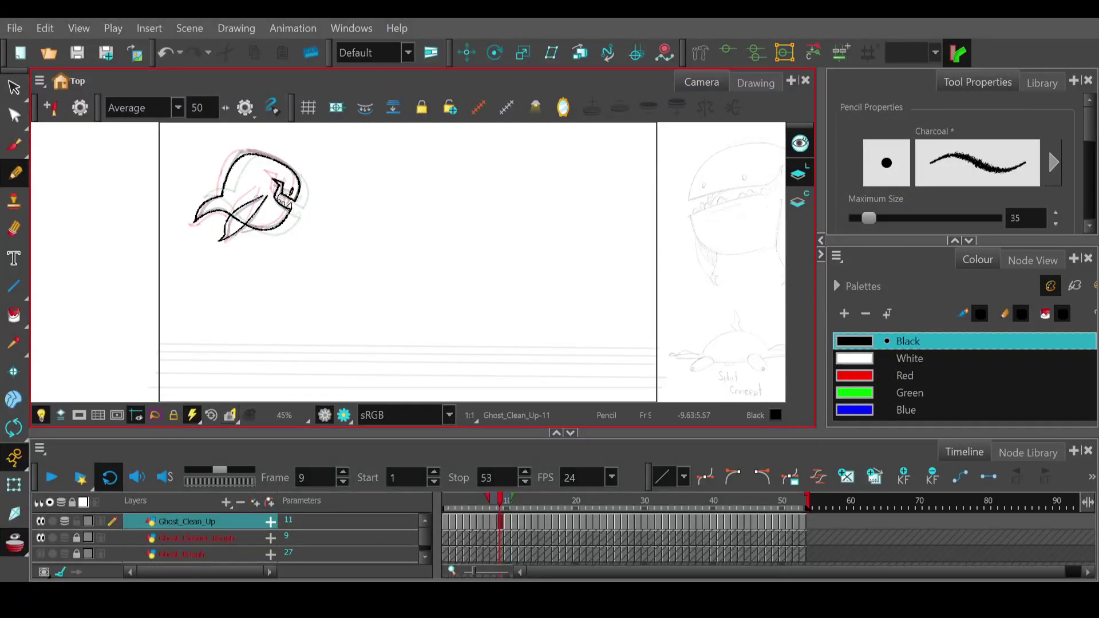
key("ctrl+z")
left_click_drag(220, 241, 263, 194)
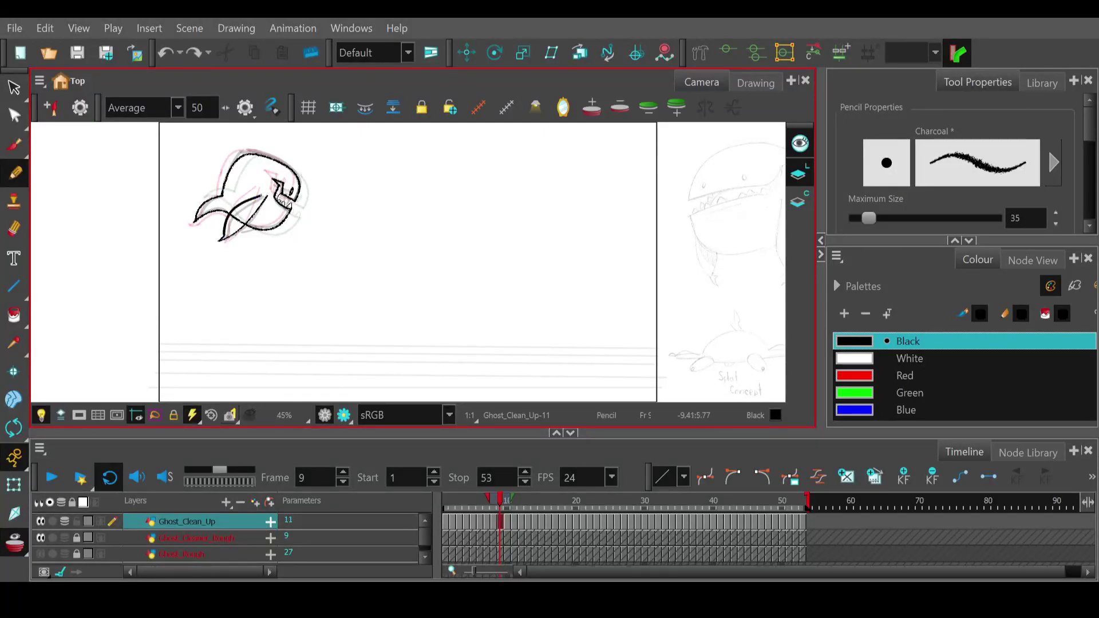
key("alt+e")
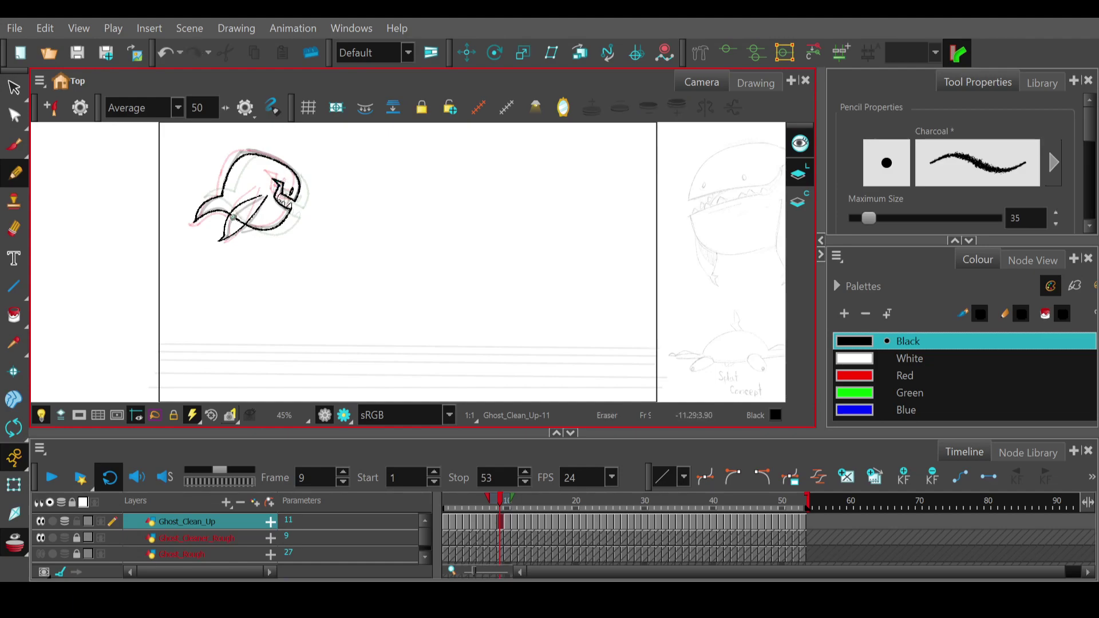
key("alt+slash")
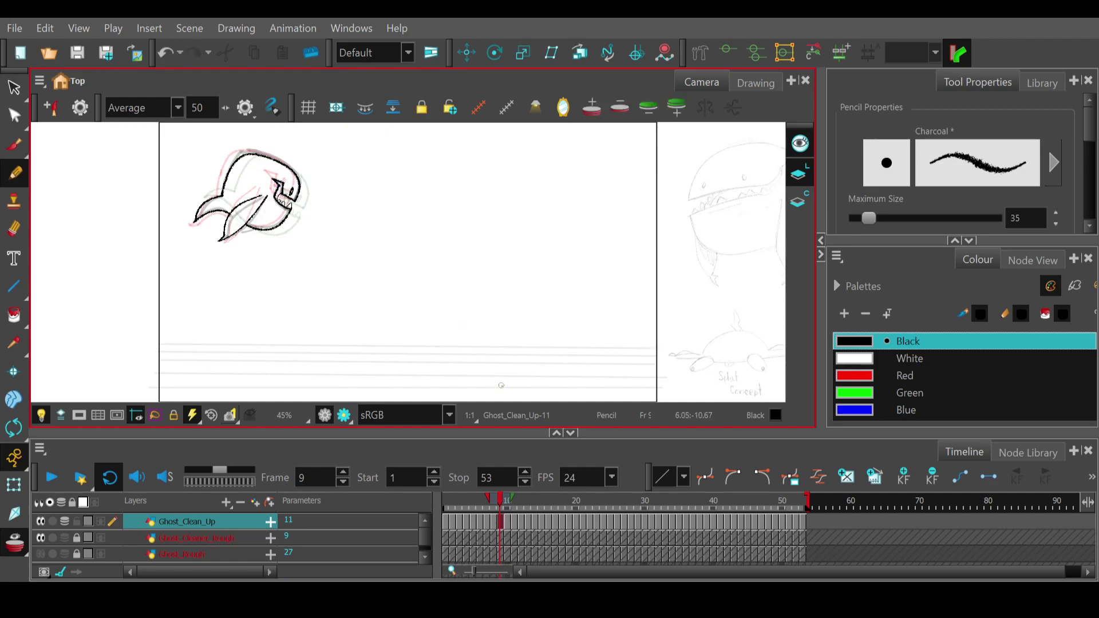
- Draw the two curved edges of the arm on frame 10, and erase the body outline between them
mouse_move(501, 504)
left_mouse_down()
mouse_move(464, 504)
mouse_move(507, 503)
left_mouse_up()
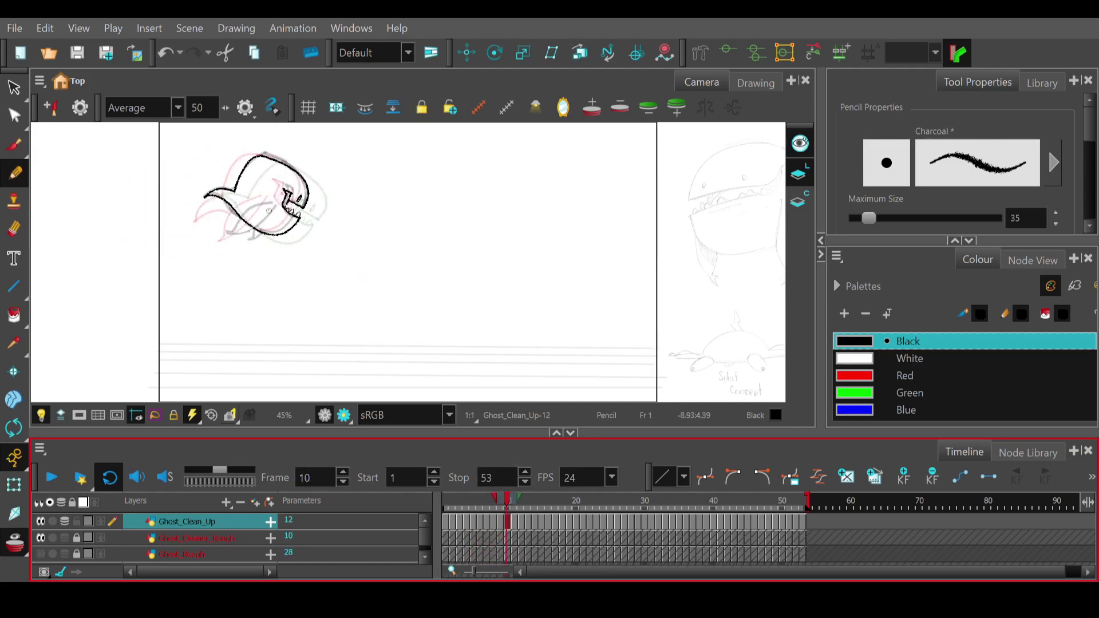
left_click_drag(273, 204, 225, 235)
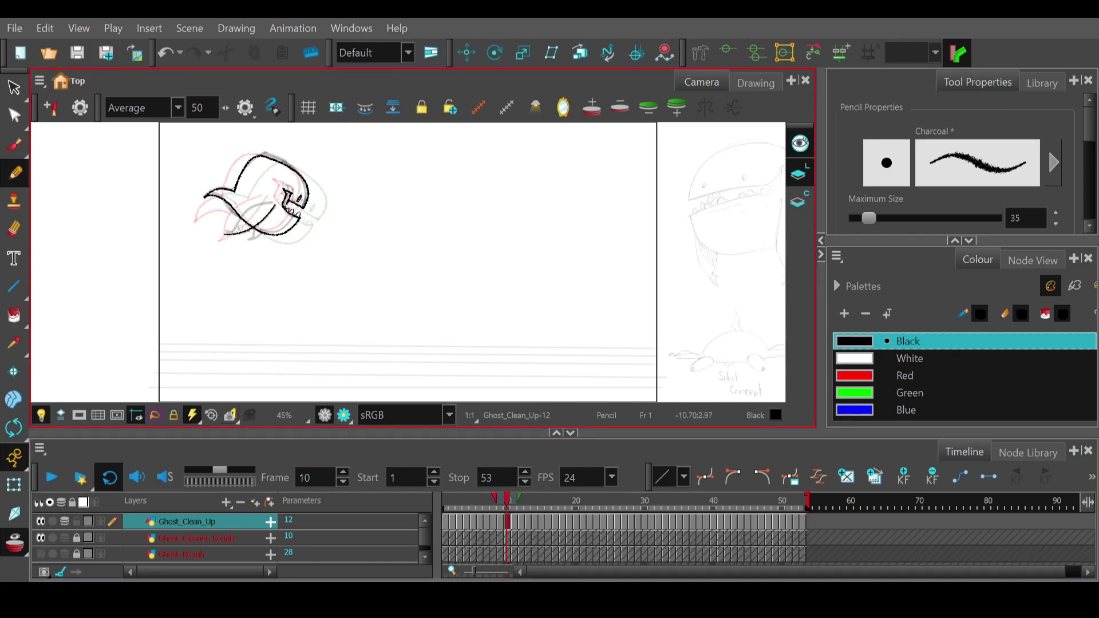
left_click_drag(237, 219, 270, 201)
key("ctrl+z")
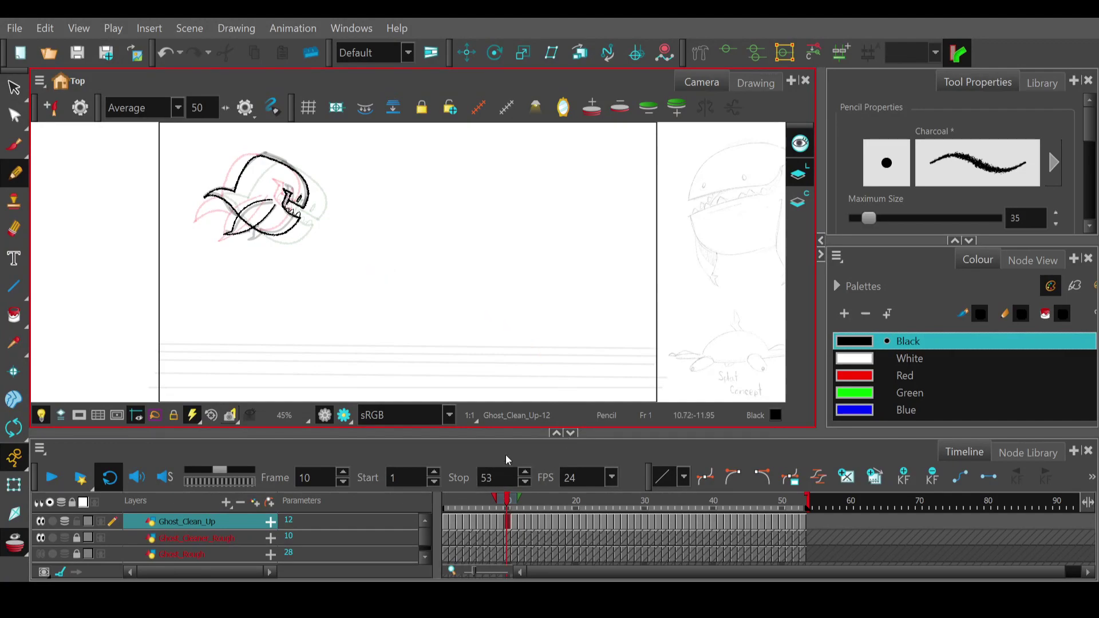
key("e")
left_click_drag(241, 218, 242, 221)
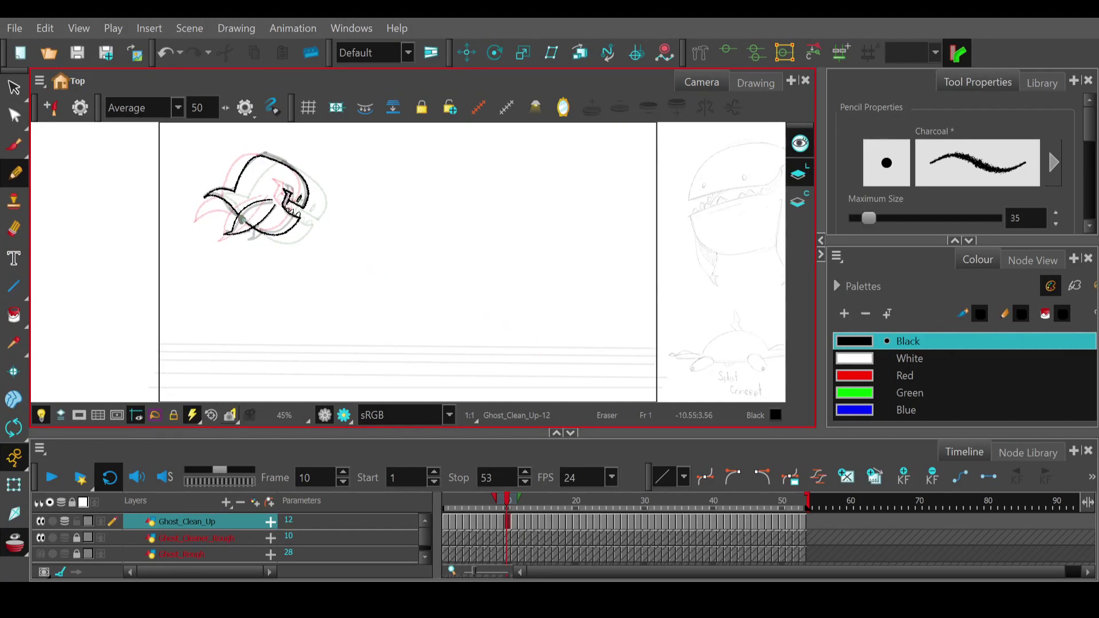
- Draw the arm on frame 11 stretching back from beside the mouth to a point below the tail, and erase the body outline inside it
left_click(509, 501)
mouse_move(509, 501)
left_mouse_down()
mouse_move(473, 503)
mouse_move(514, 500)
left_mouse_up()
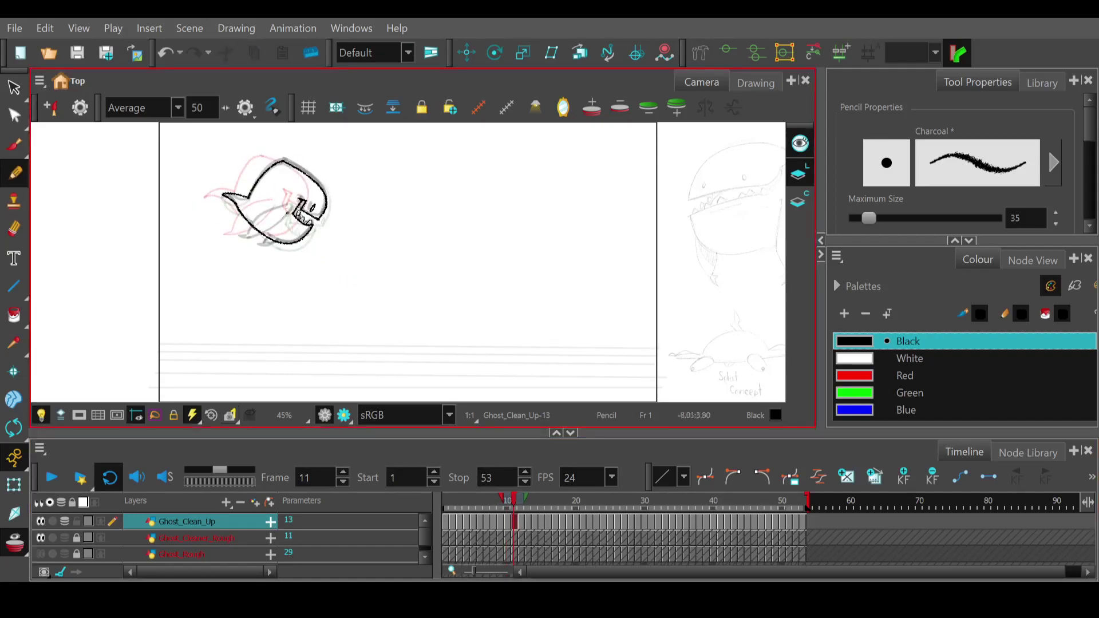
key("ctrl+z")
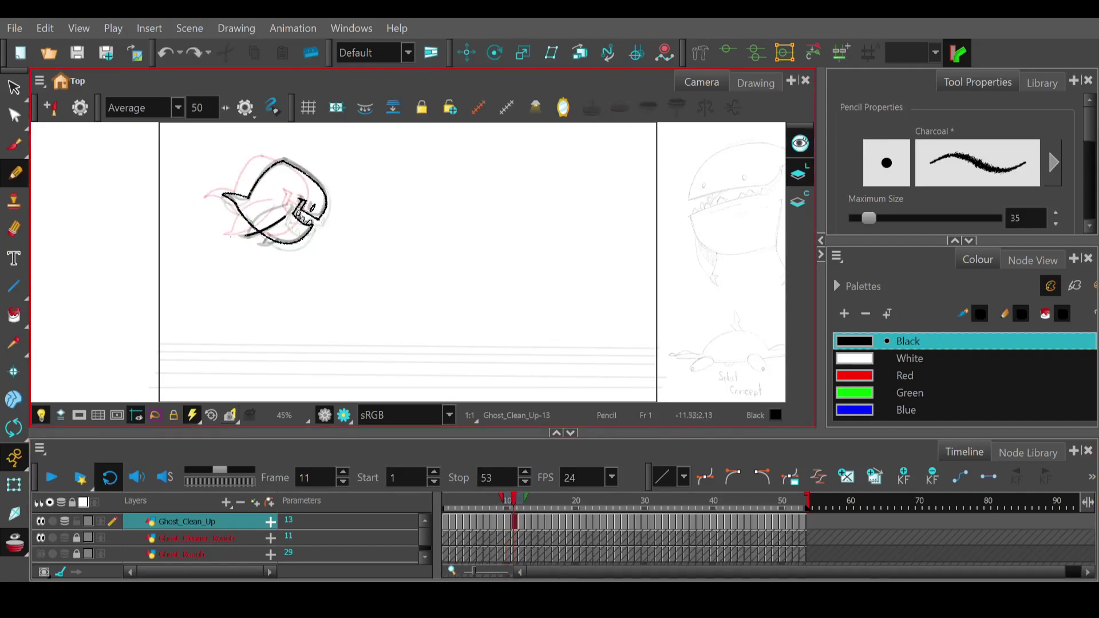
key("ctrl+shift+z")
key("ctrl+z")
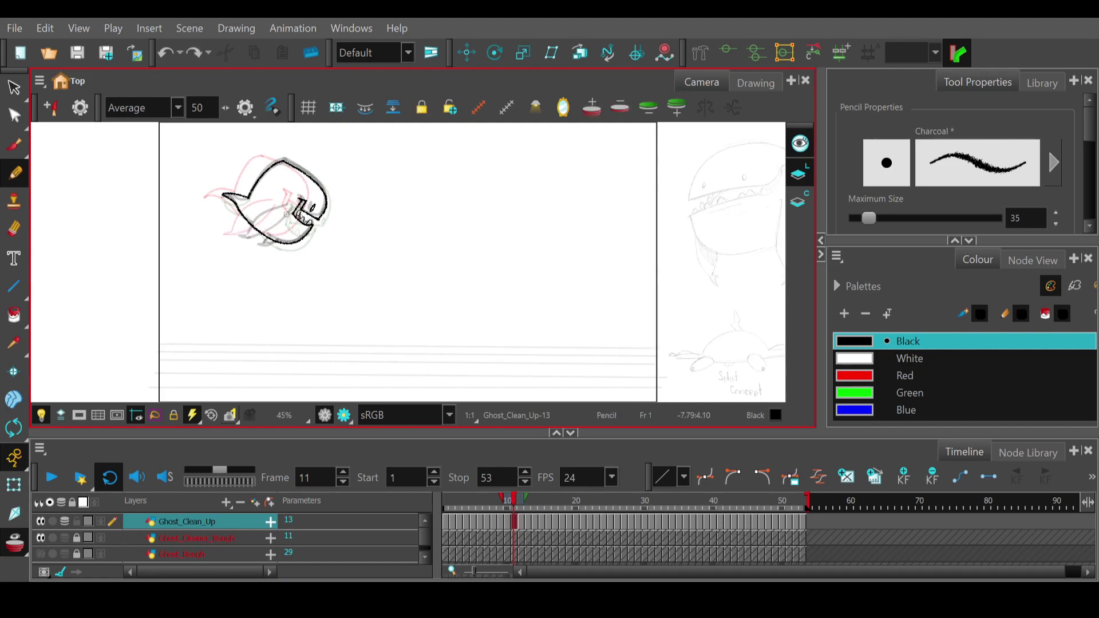
mouse_move(261, 226)
left_mouse_down()
mouse_move(239, 232)
mouse_move(276, 222)
mouse_move(228, 238)
left_mouse_up()
key("ctrl+z")
key("ctrl+z")
key("ctrl+z")
key("ctrl+z")
mouse_move(278, 207)
left_mouse_down()
mouse_move(287, 203)
mouse_move(250, 224)
mouse_move(261, 231)
left_mouse_up()
key("e")
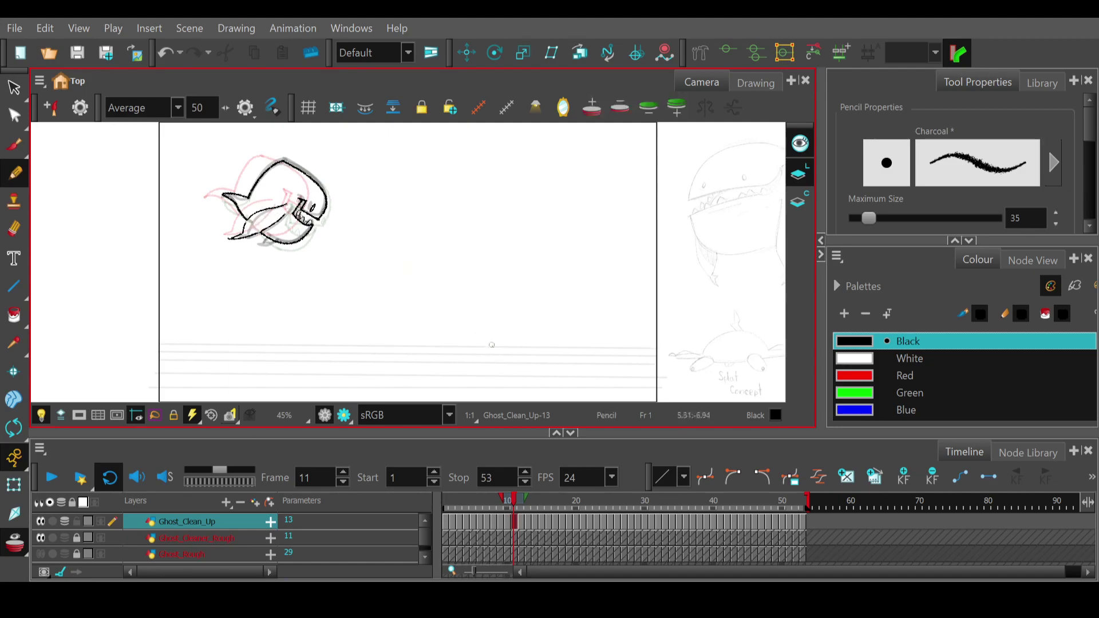
- Draw the swept-back pointed arm on frame 12, and erase the body outline crossing it
left_click(521, 499)
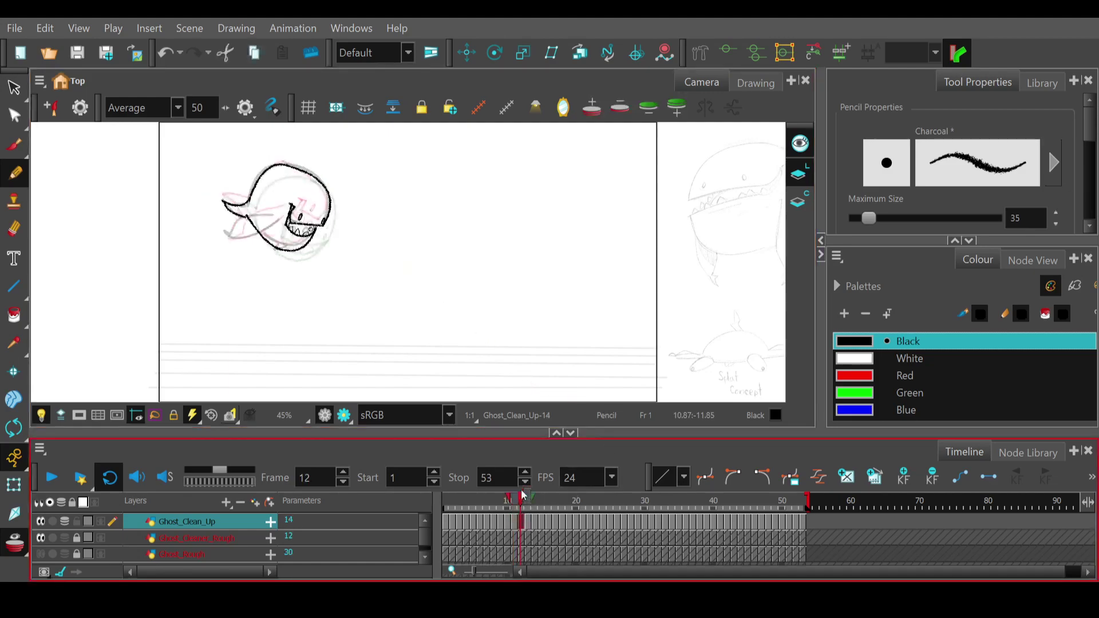
left_click_drag(279, 220, 225, 235)
key("ctrl+z")
mouse_move(281, 215)
left_mouse_down()
mouse_move(261, 232)
mouse_move(224, 235)
mouse_move(240, 218)
mouse_move(280, 212)
left_mouse_up()
key("ctrl+z")
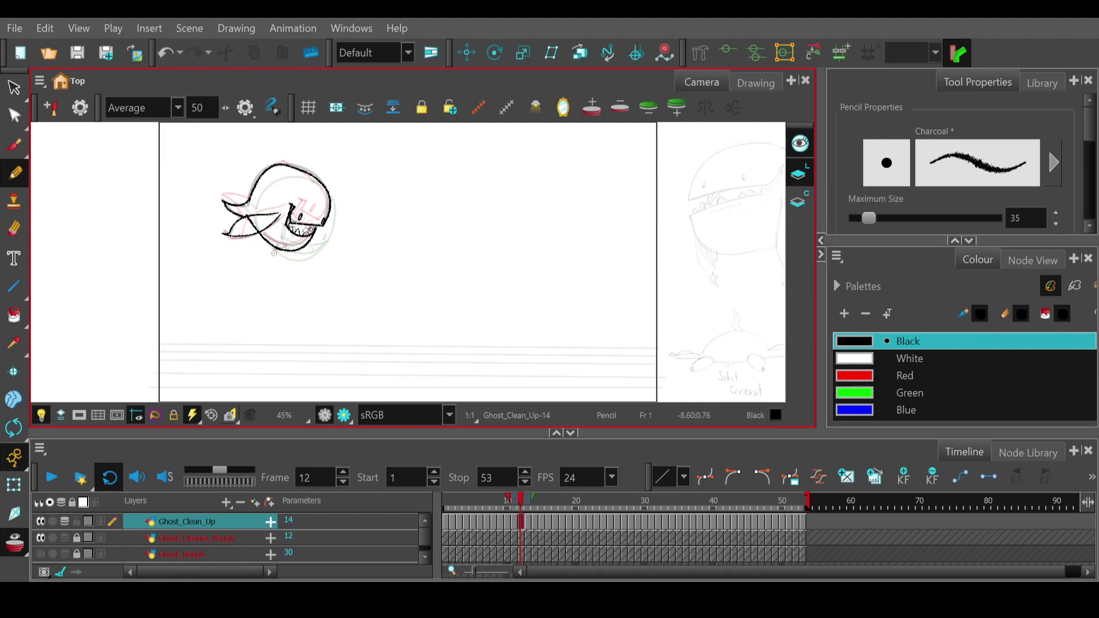
key("e")
left_click_drag(249, 218, 254, 226)
key("alt+/")
- Draw the nearly horizontal arm pointing backward on frame 13, and erase the body outline inside it
left_click(528, 501)
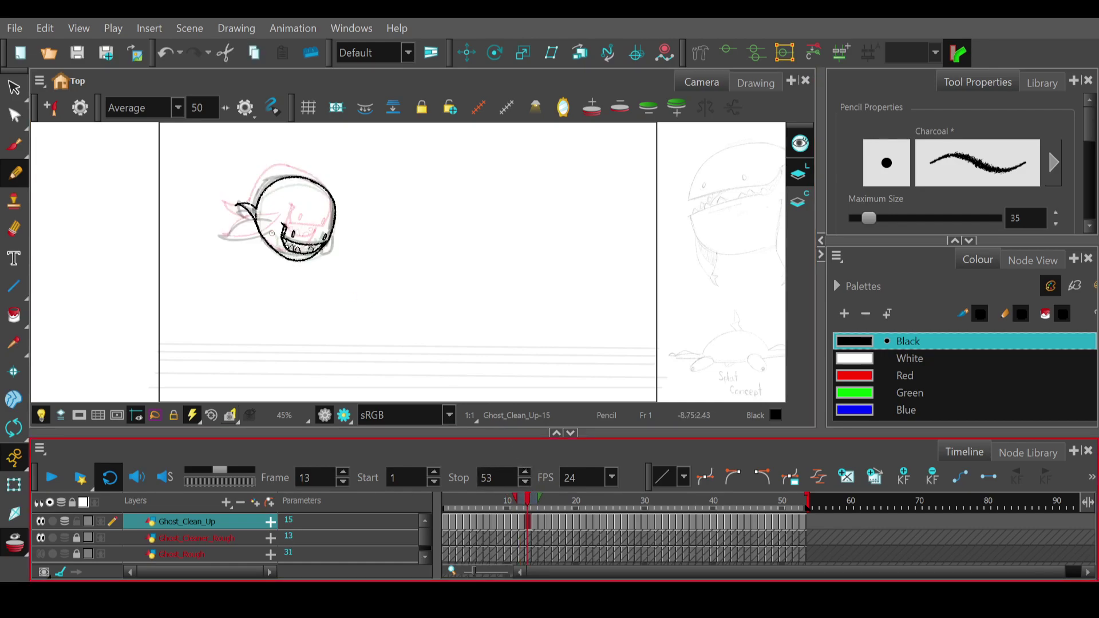
mouse_move(276, 227)
left_mouse_down()
mouse_move(217, 234)
mouse_move(246, 221)
mouse_move(274, 221)
mouse_move(229, 235)
mouse_move(288, 221)
mouse_move(297, 234)
mouse_move(263, 235)
left_mouse_up()
key("ctrl+z")
key("ctrl+z")
key("e")
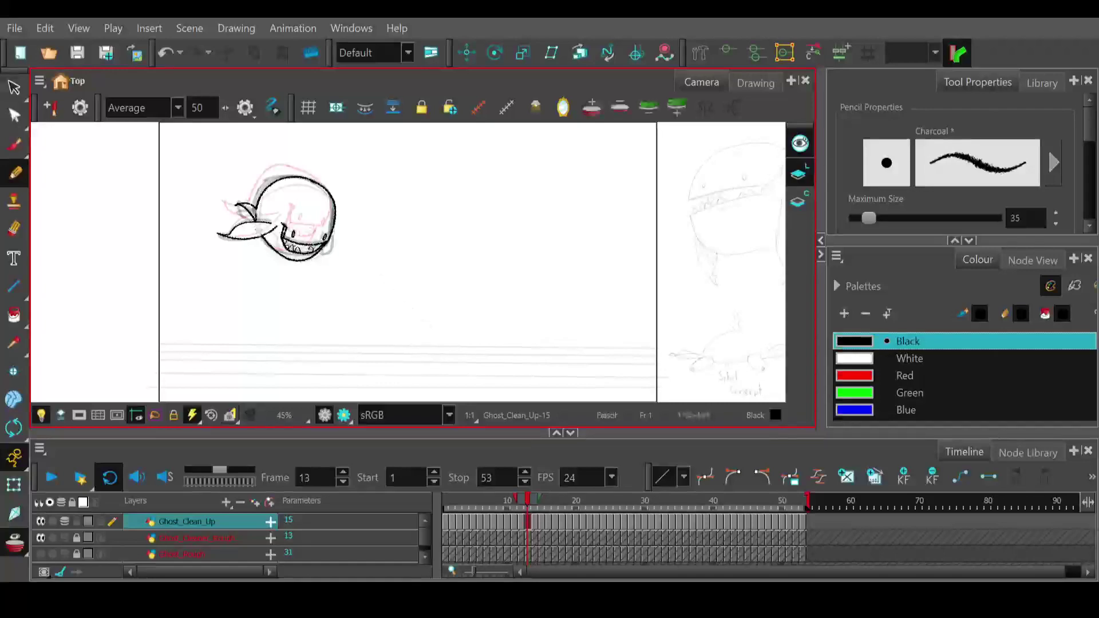
- Draw the pointed arm extending back from the side of the body below the tail on frame 14
mouse_move(526, 502)
left_mouse_down()
mouse_move(490, 502)
mouse_move(535, 505)
mouse_move(483, 504)
mouse_move(534, 506)
left_mouse_up()
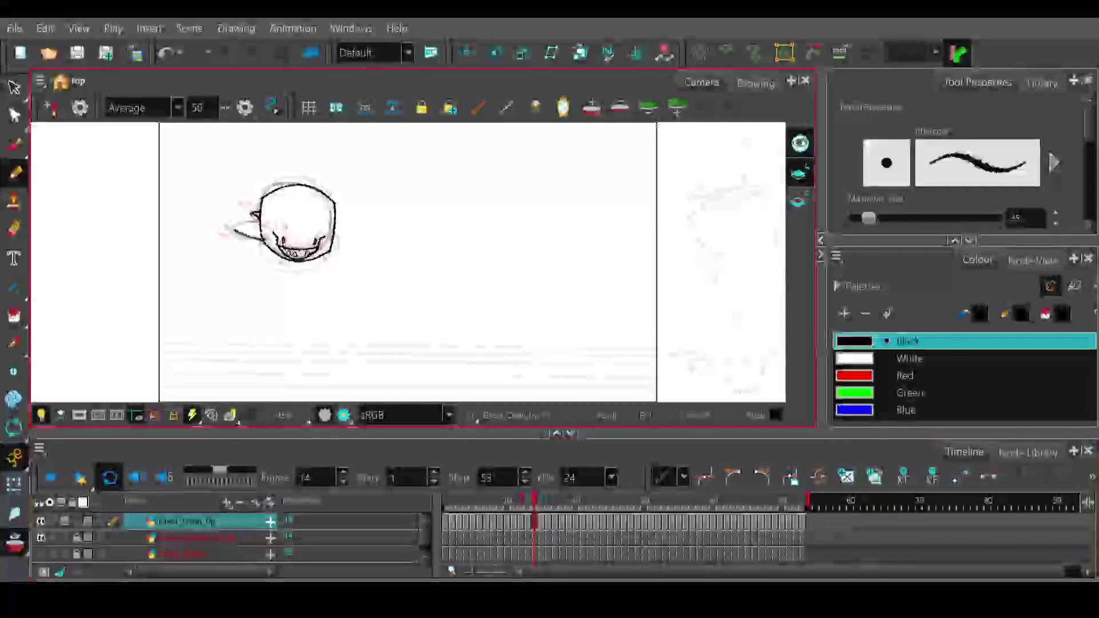
mouse_move(260, 237)
left_mouse_down()
mouse_move(217, 227)
mouse_move(259, 221)
left_mouse_up()
key("ctrl+z")
key("ctrl+z")
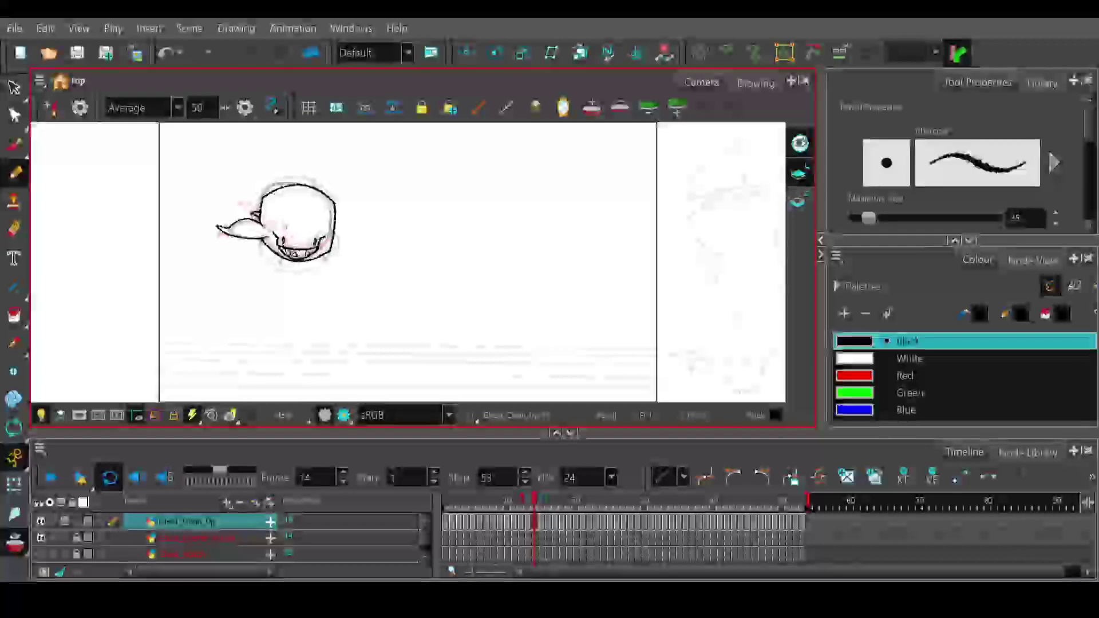
- Draw the short pointed arm sticking out from the side of the body opposite the tail on frame 15
mouse_move(535, 504)
left_mouse_down()
mouse_move(525, 505)
mouse_move(542, 505)
left_mouse_up()
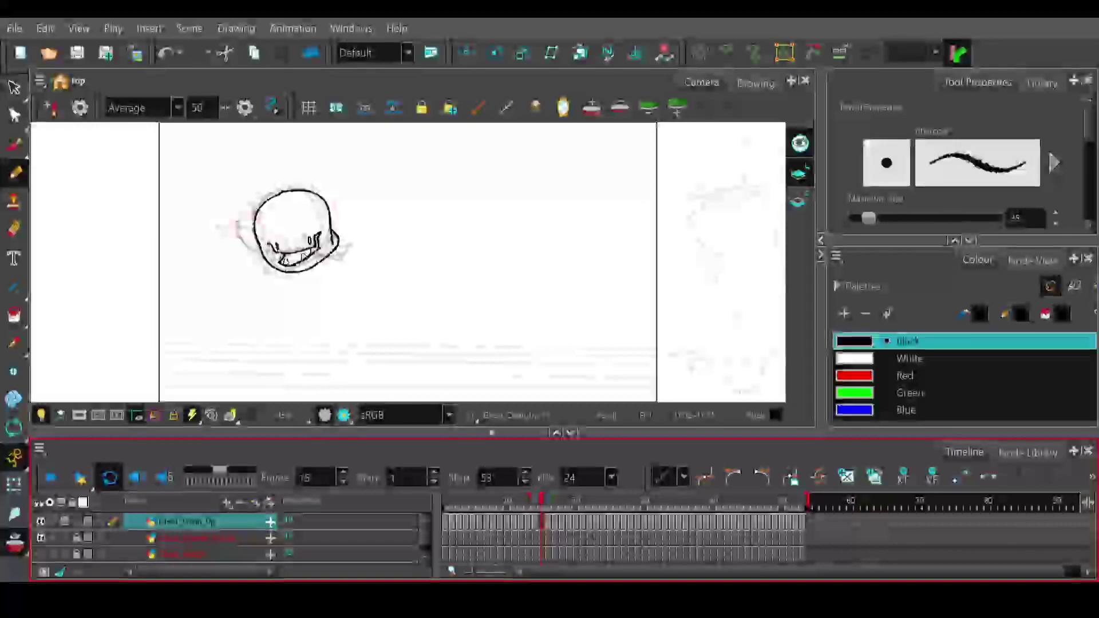
left_click_drag(261, 255, 240, 229)
key("ctrl+z")
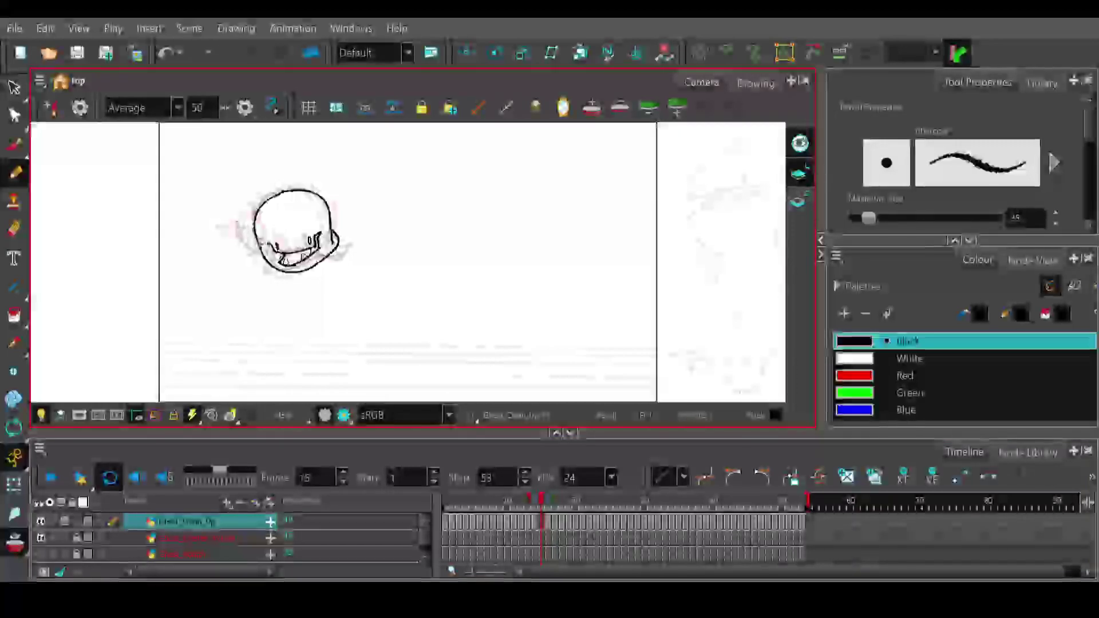
left_click_drag(243, 240, 259, 251)
key("ctrl+shift+z")
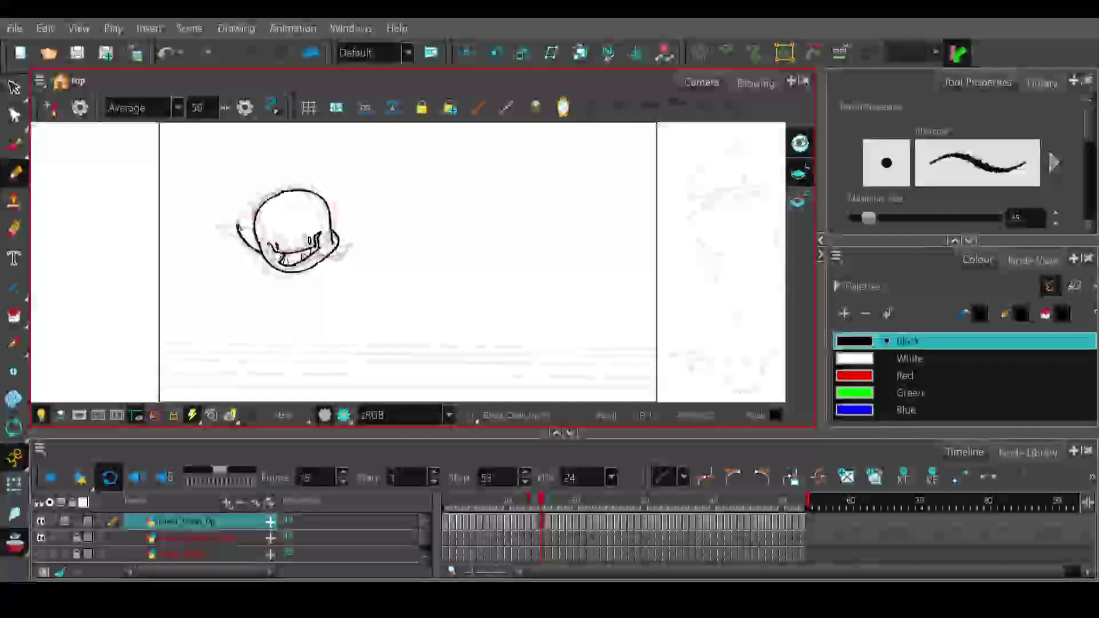
key("ctrl+z")
key("ctrl+z")
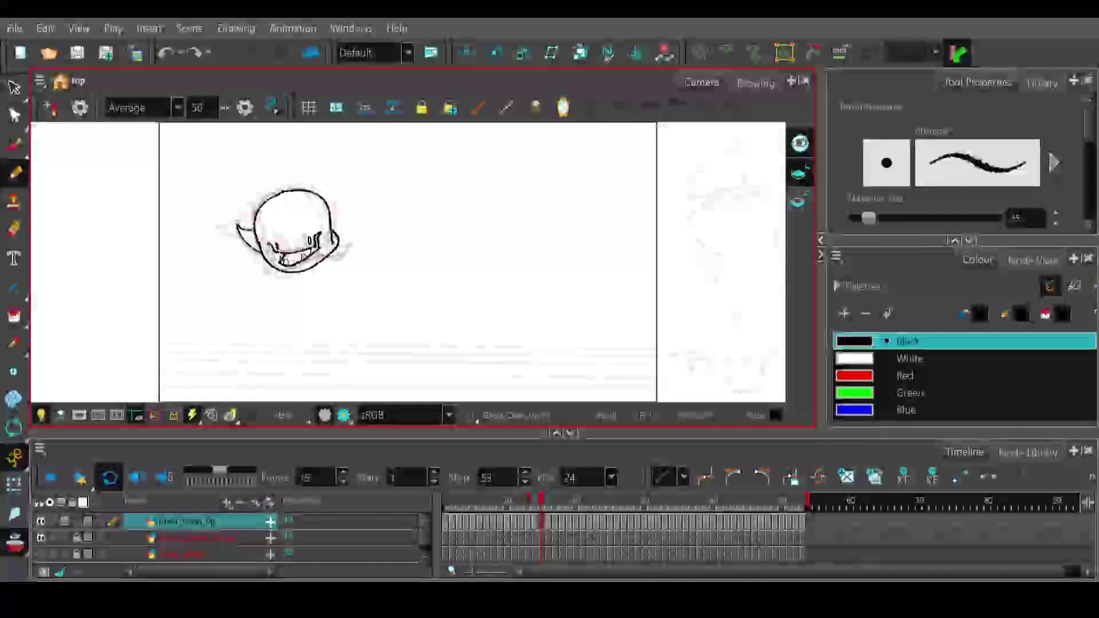
key("ctrl+shift+z")
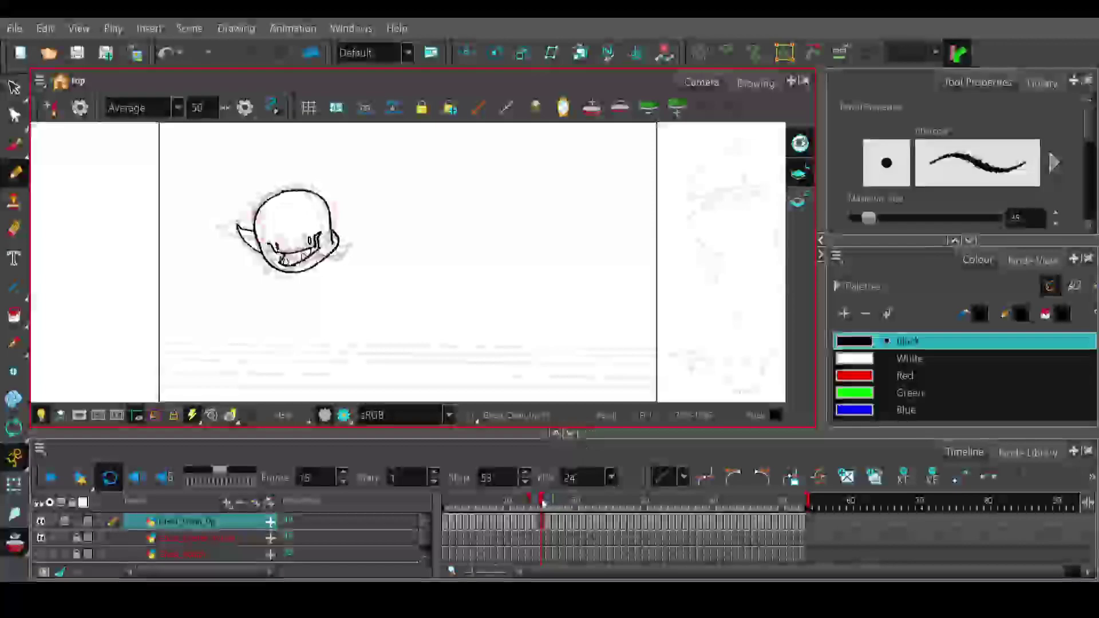
- Add the small visible bit of the arm at the body's lower edge beside the mouth on frame 16
left_click(549, 503)
key("period")
left_click(246, 252)
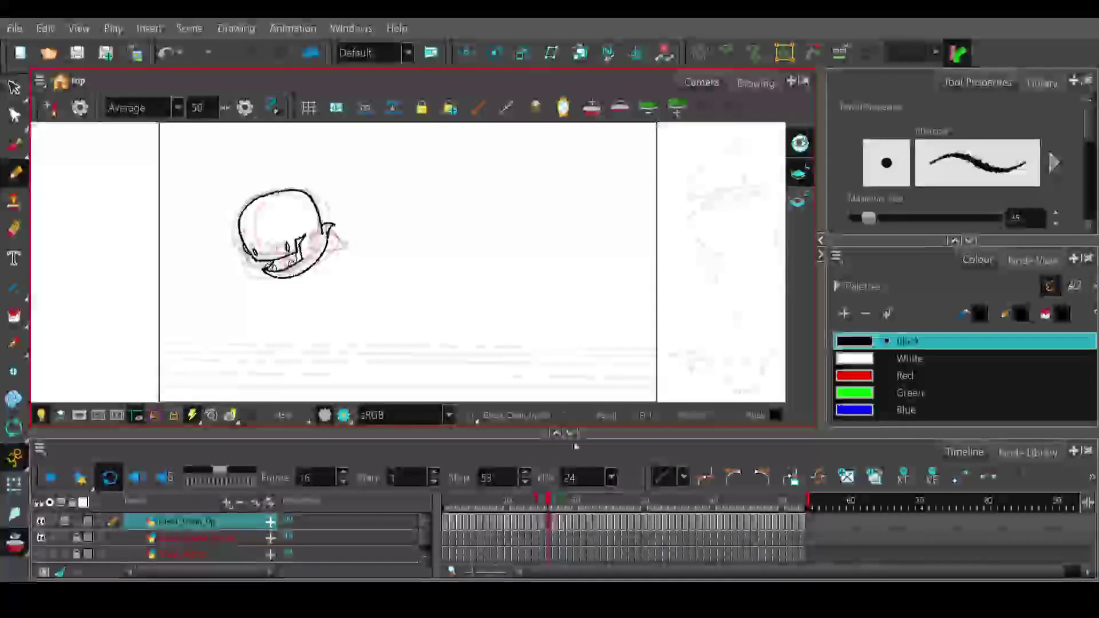
- Play the animation back to check the arm motion drawn so far
left_click(555, 503)
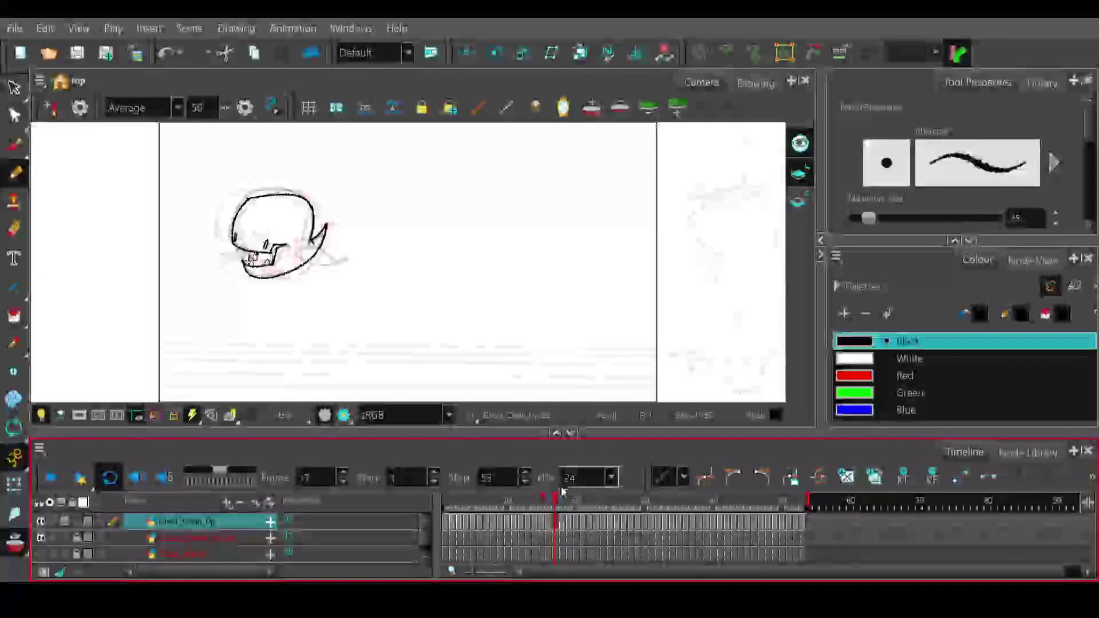
left_click_drag(554, 501, 327, 501)
left_click(51, 477)
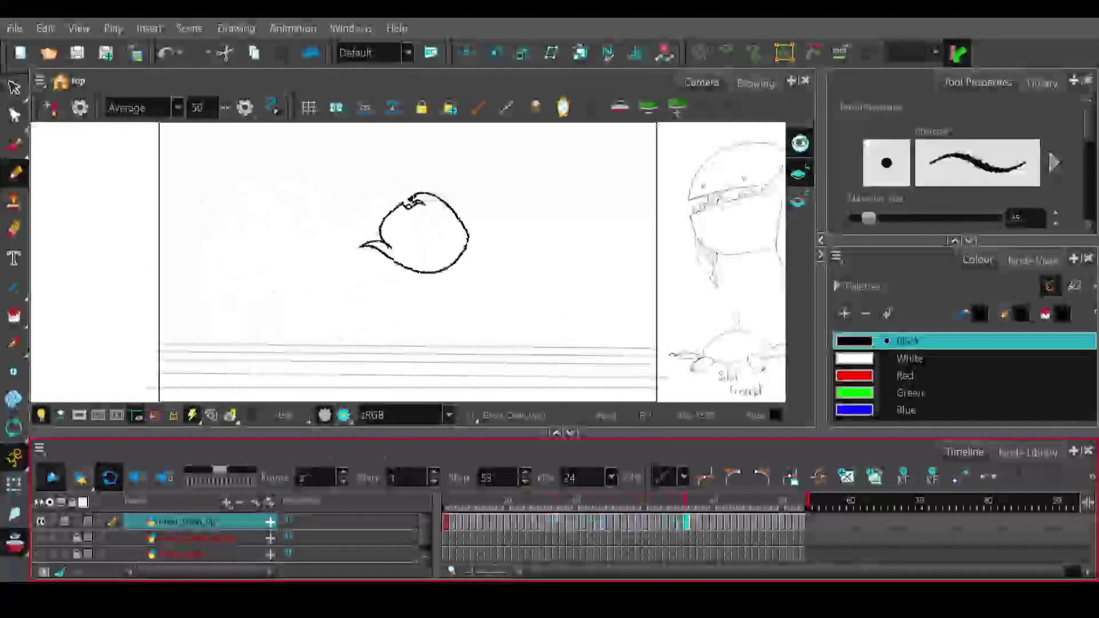
left_click(57, 478)
- Draw the curved pointed arm beside the mouth on frame 22, and add the small arm tip at the body's edge on frame 21
mouse_move(735, 505)
left_mouse_down()
mouse_move(446, 510)
mouse_move(594, 507)
left_mouse_up()
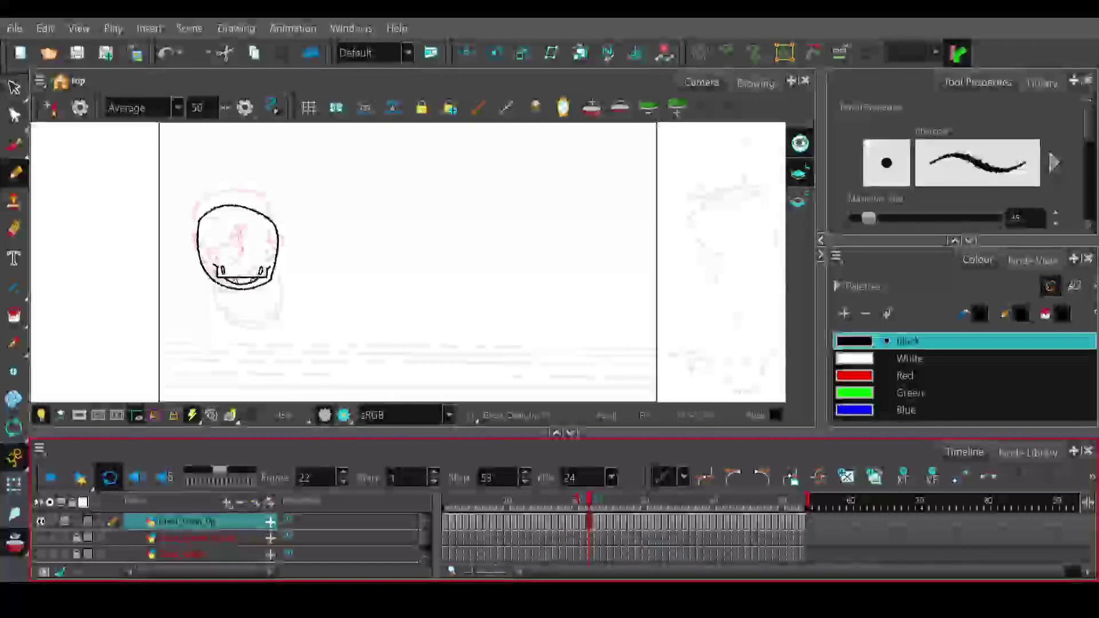
mouse_move(189, 265)
left_mouse_down()
mouse_move(208, 269)
mouse_move(168, 242)
mouse_move(192, 245)
left_mouse_up()
key("ctrl+z")
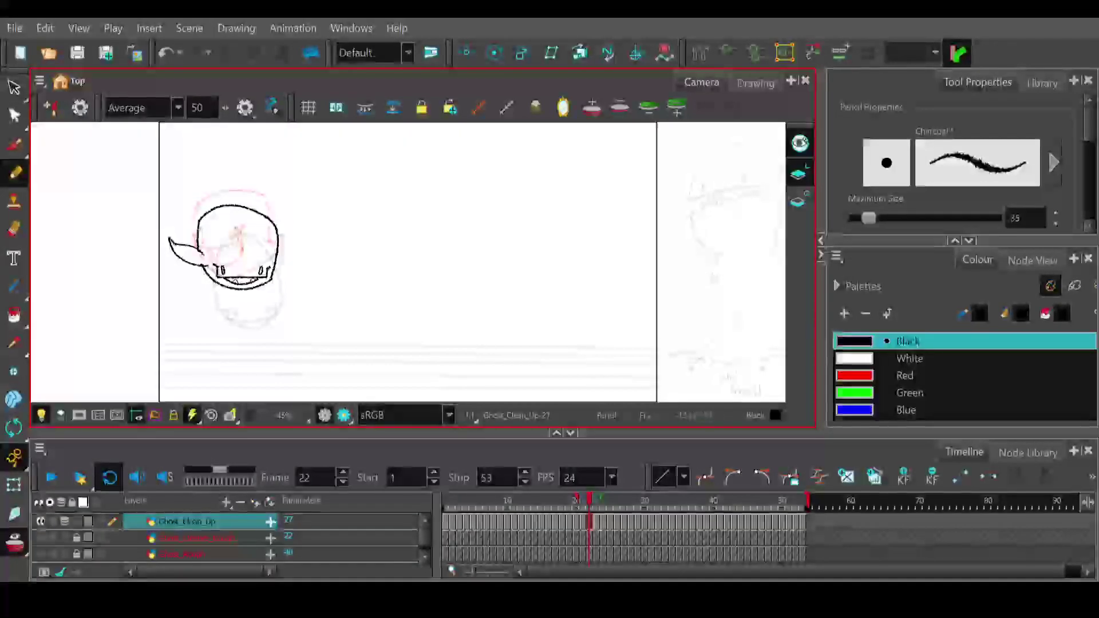
key("ctrl+z")
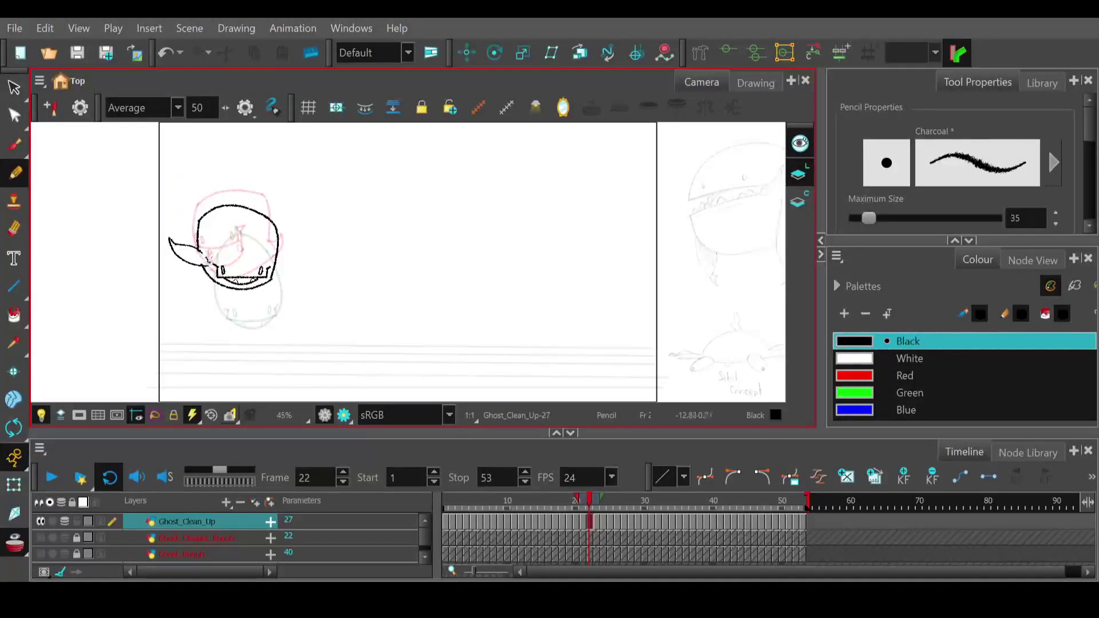
left_click(590, 504)
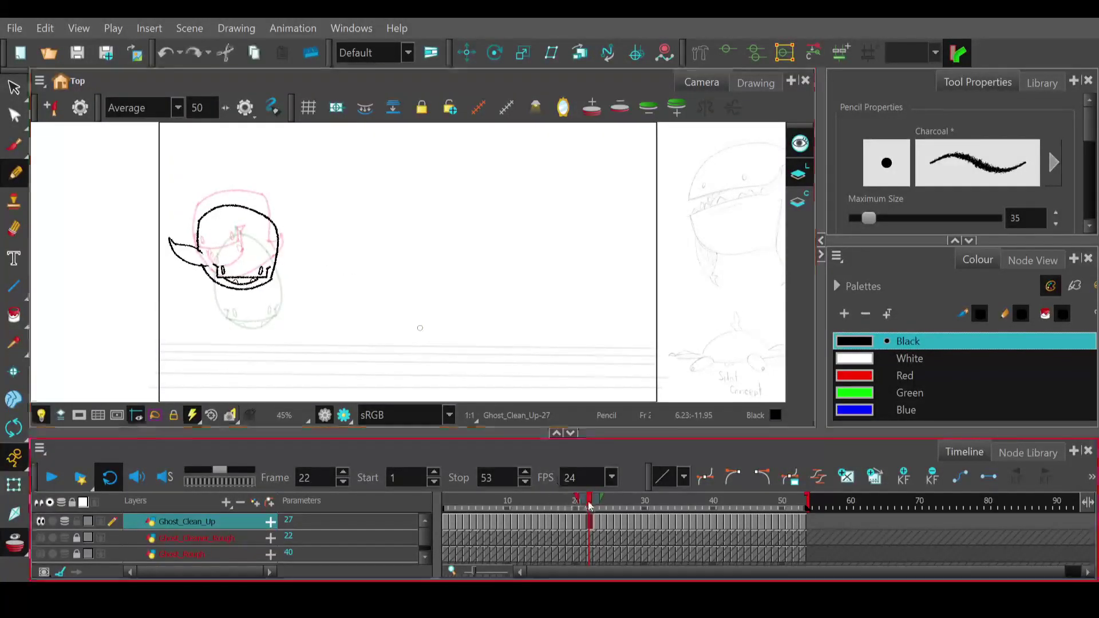
left_click(585, 503)
left_click_drag(188, 245, 197, 247)
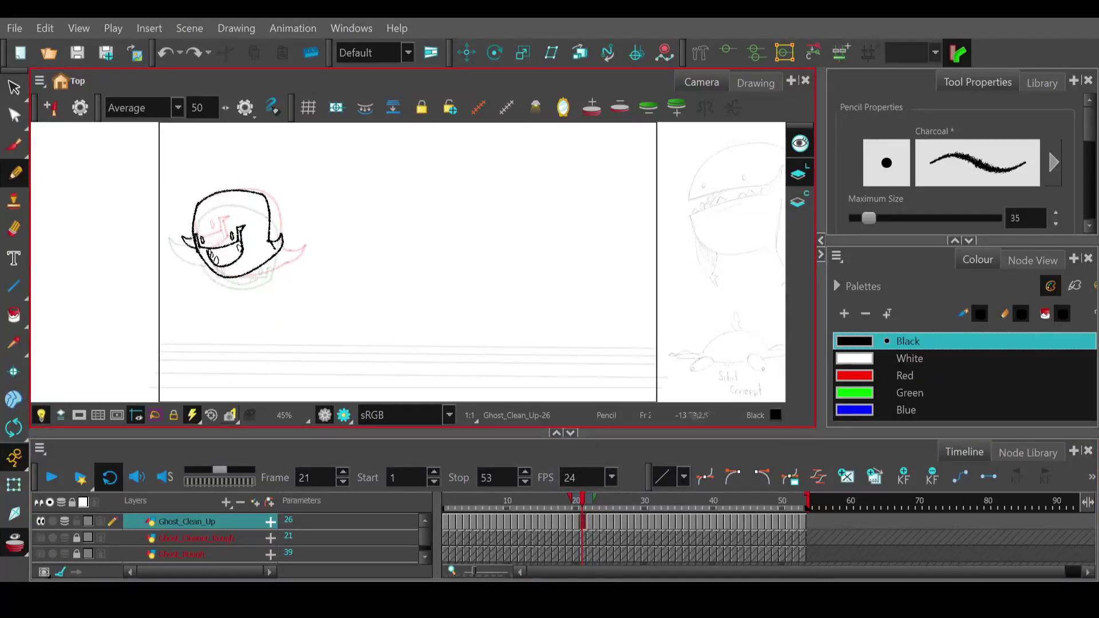
- Draw the raised pointed arm angling up and away from the side of the body on frame 23
left_click_drag(585, 499, 599, 507)
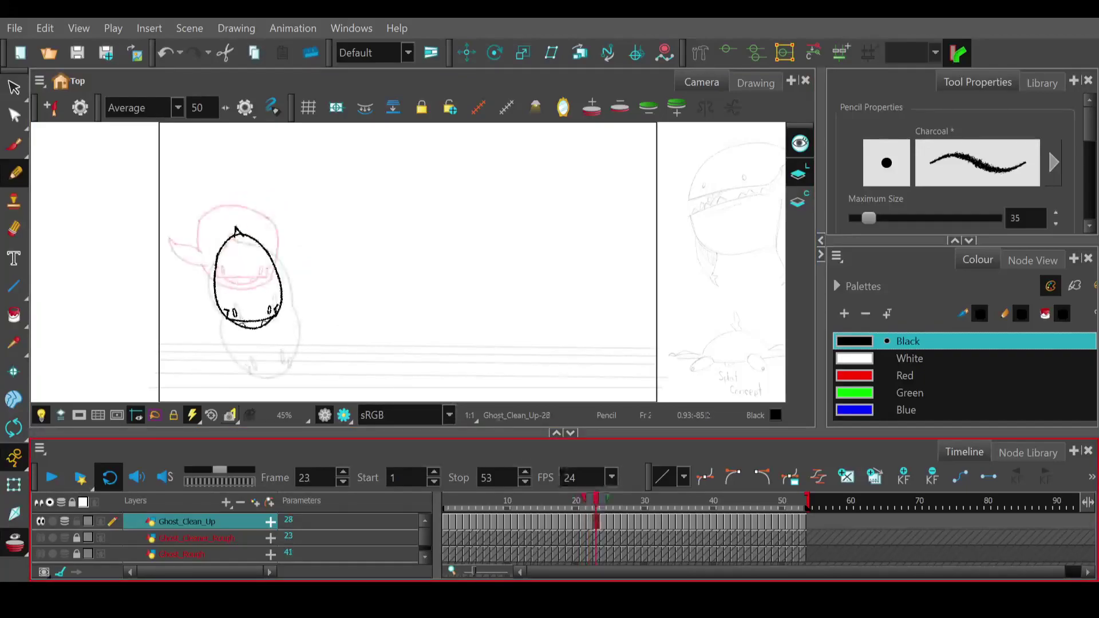
left_click(216, 306)
left_click_drag(215, 300, 184, 262)
key("ctrl+z")
left_click_drag(216, 300, 213, 297)
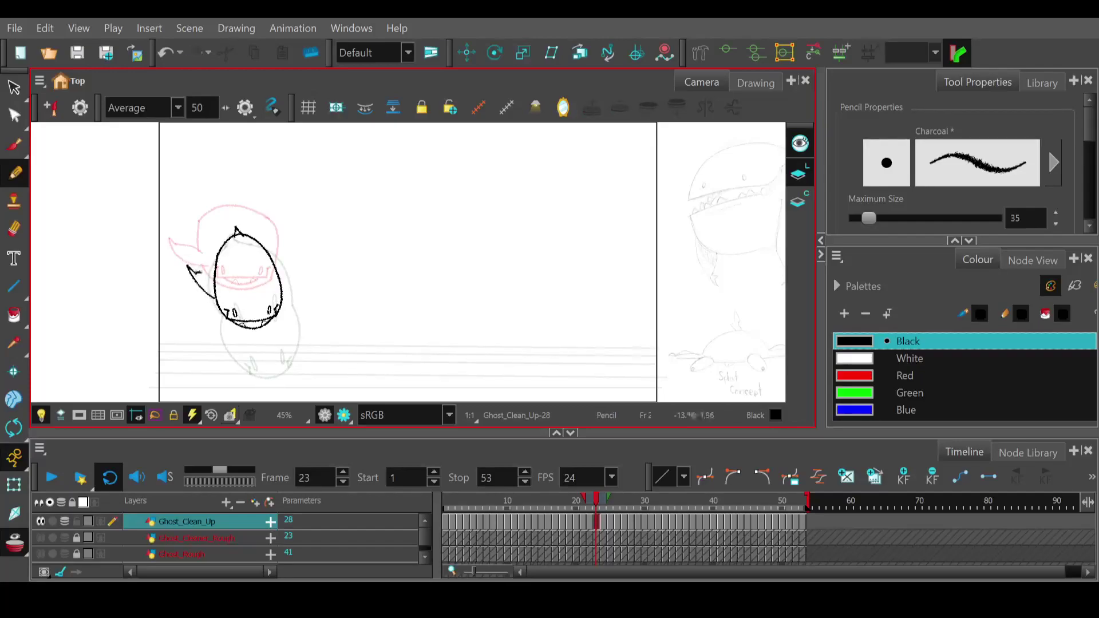
key("ctrl+z")
left_click_drag(193, 269, 216, 296)
key("ctrl+z")
key("e")
- Draw an upper and a lower pointed arm along the same side of the stretched body on frame 24, and erase the outline inside them
left_click(603, 504)
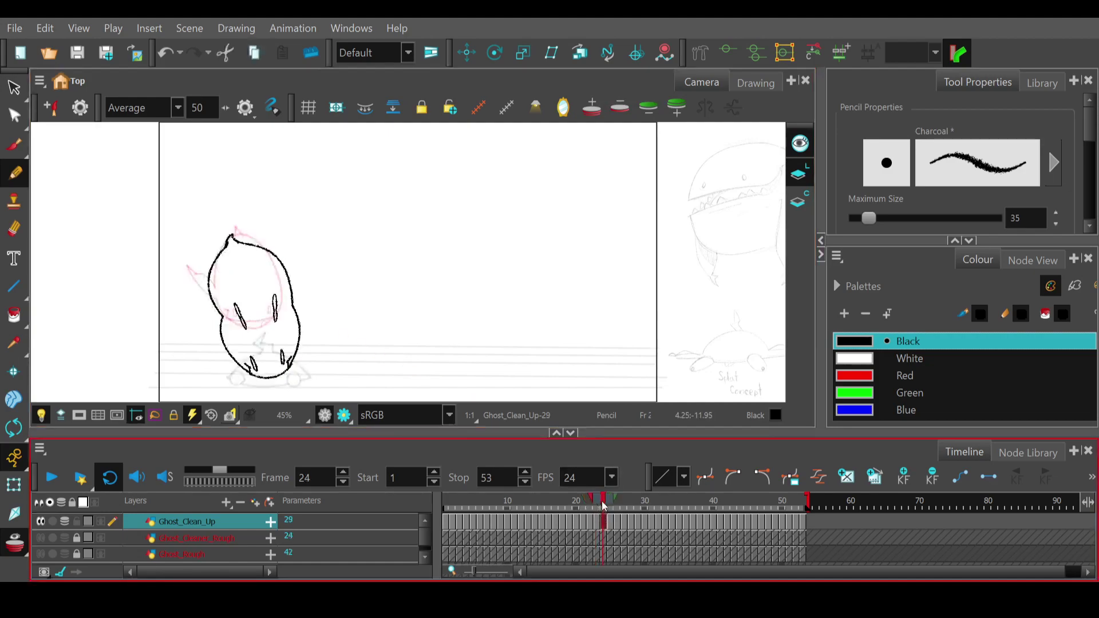
left_click_drag(213, 304, 188, 281)
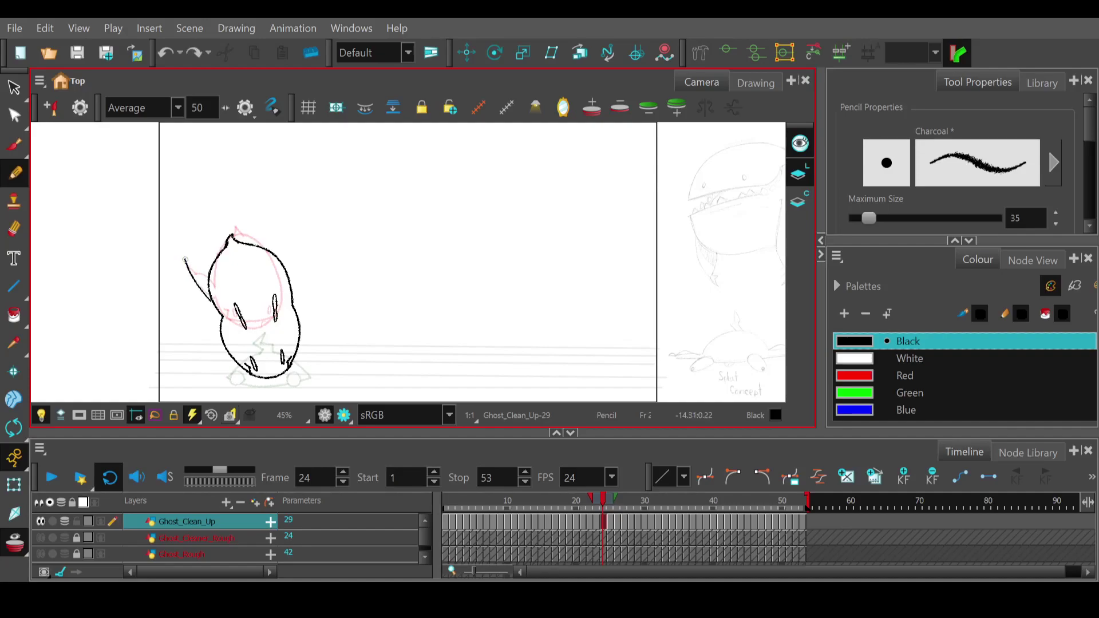
mouse_move(195, 284)
left_mouse_down()
mouse_move(179, 259)
mouse_move(211, 281)
mouse_move(204, 273)
left_mouse_up()
key("ctrl+z")
left_click_drag(208, 279, 214, 297)
key("e")
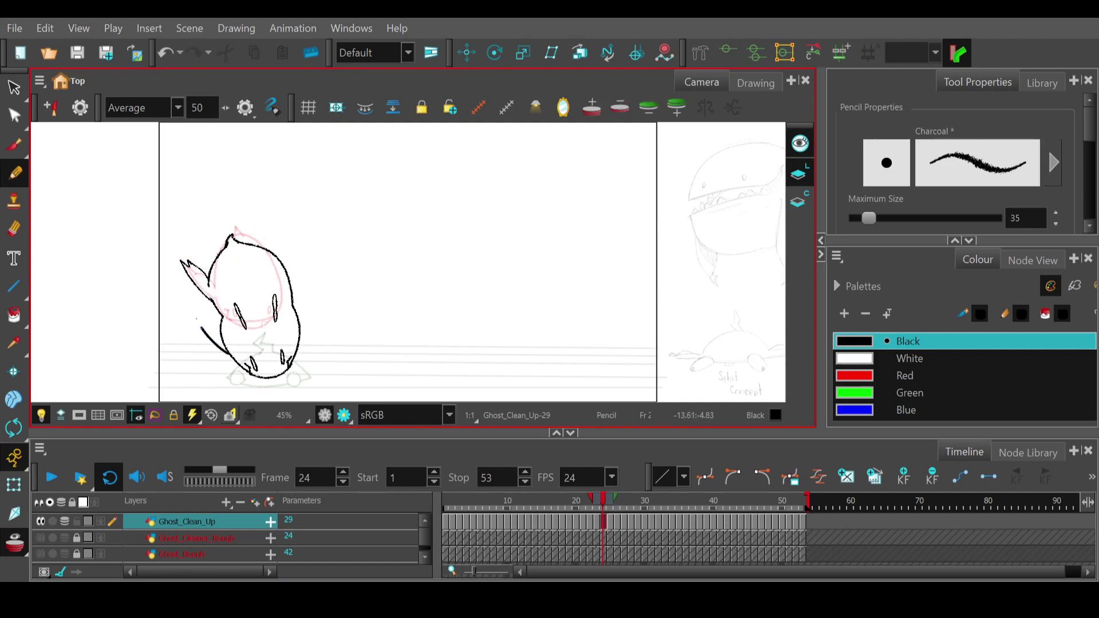
left_click_drag(217, 330, 221, 331)
key("e")
- Show the rough ghost layer beneath as a guide, and draw flattened arms along the ground on both sides of the squashed body on frame 25
mouse_move(604, 507)
left_mouse_down()
mouse_move(582, 507)
mouse_move(608, 508)
left_mouse_up()
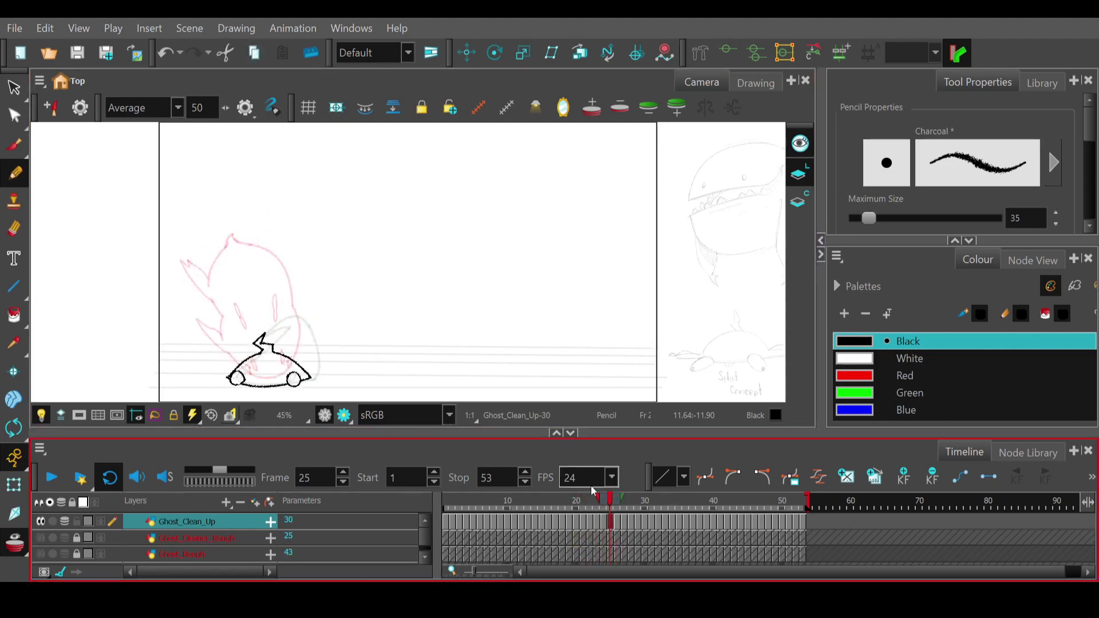
left_click_drag(229, 373, 197, 368)
key("ctrl+z")
key("ctrl+z")
key("ctrl+z")
left_click(40, 538)
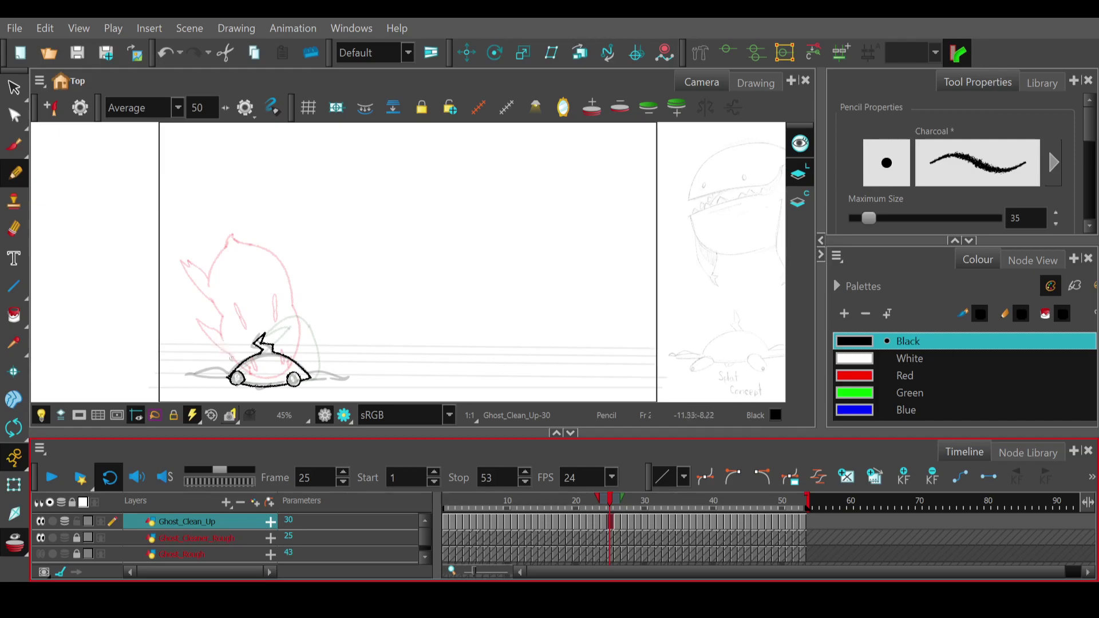
mouse_move(229, 374)
left_mouse_down()
mouse_move(183, 374)
mouse_move(227, 379)
left_mouse_up()
key("ctrl+z")
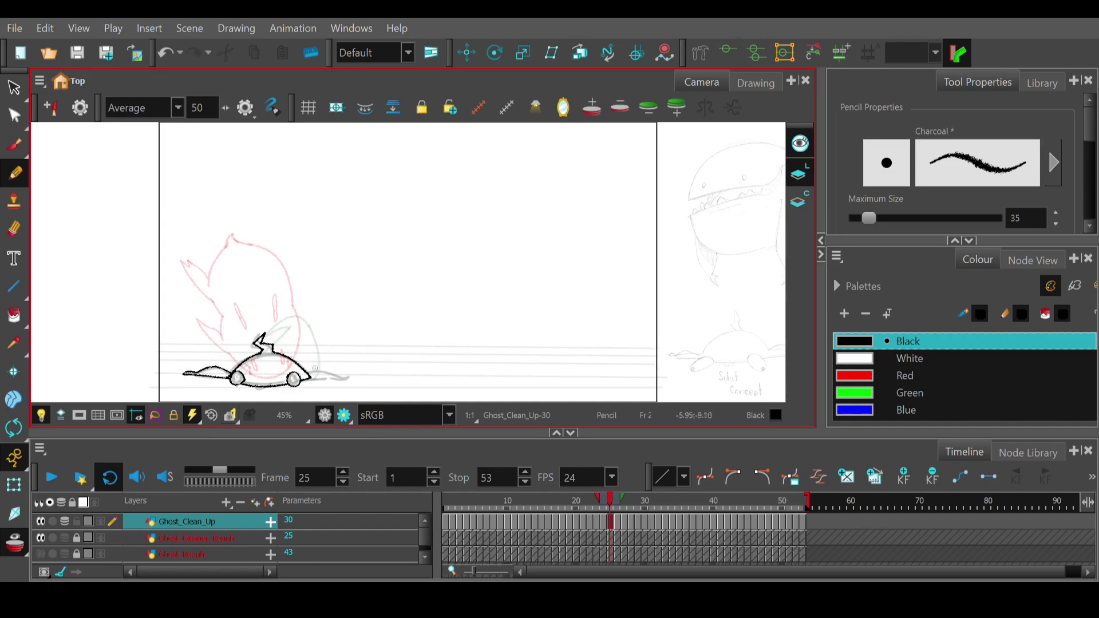
key("ctrl+z")
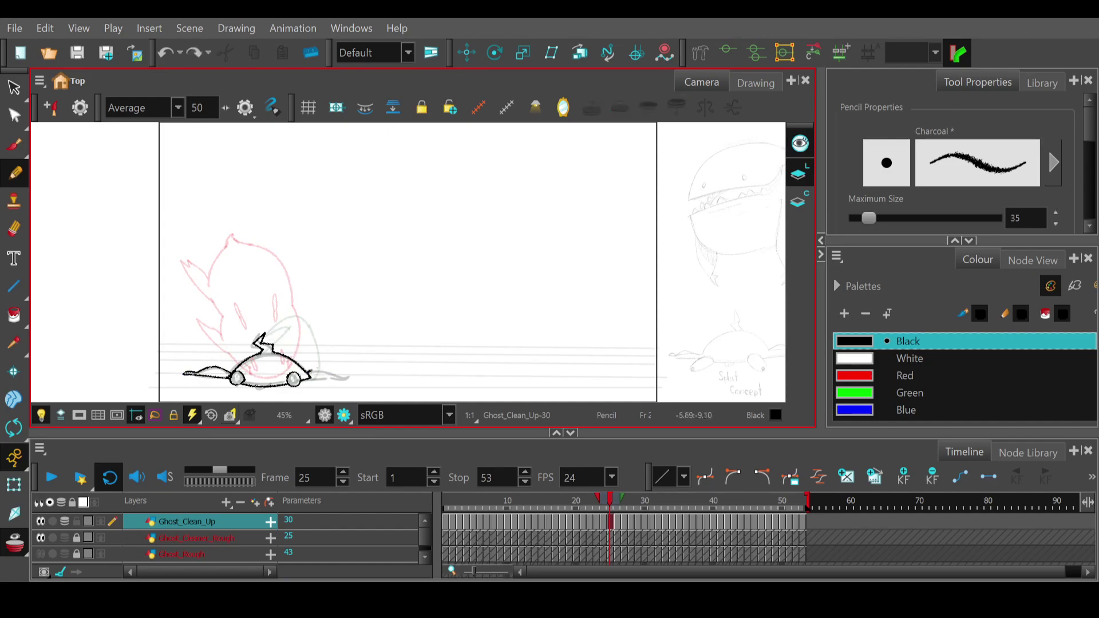
left_click_drag(346, 377, 349, 378)
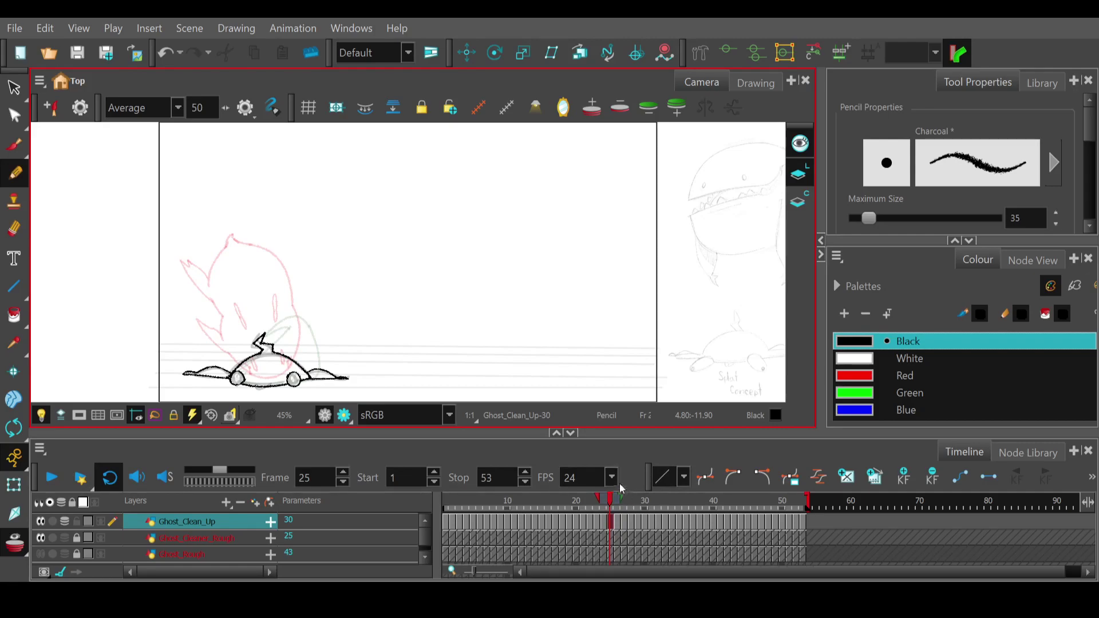
- Trace the pointed arm trailing low along the ground behind the eye on frame 26
left_click(615, 504)
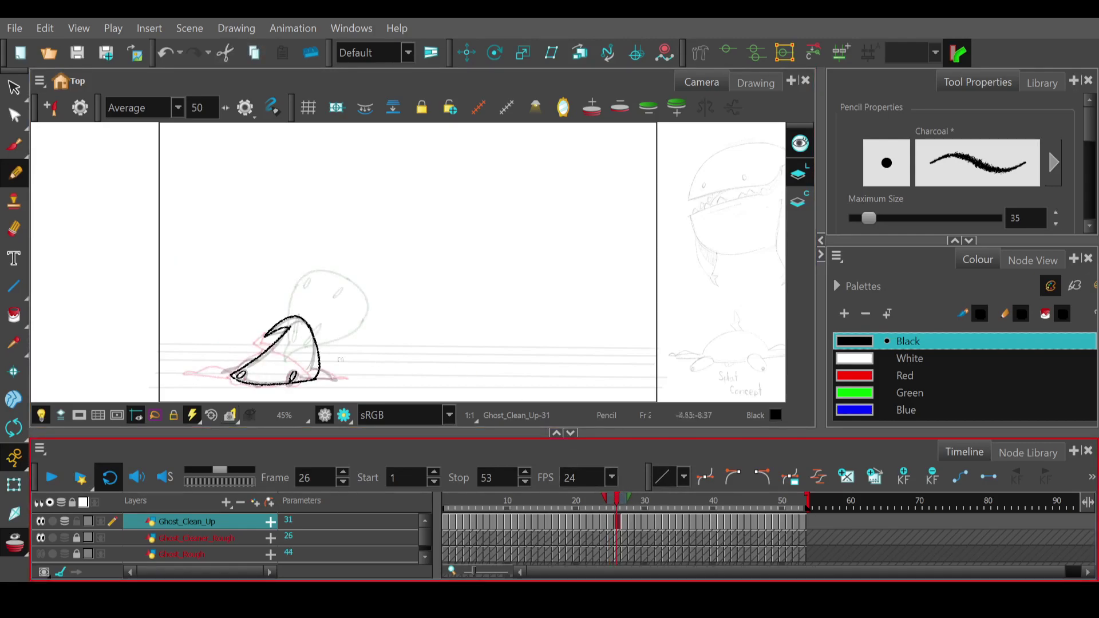
left_click_drag(320, 368, 328, 368)
key("ctrl+z")
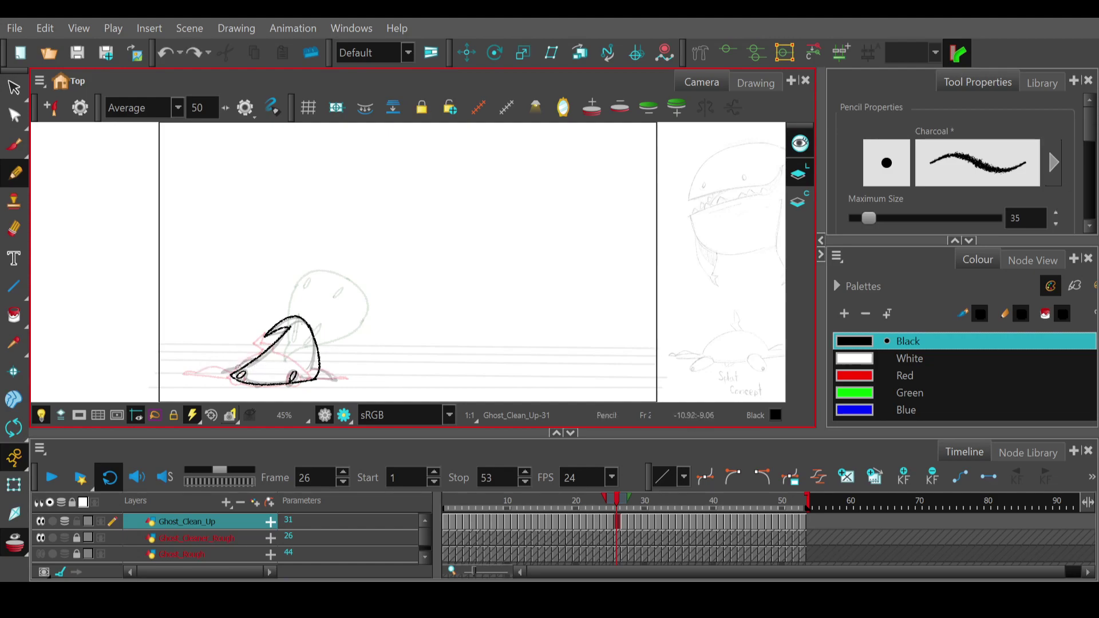
key("ctrl+z")
left_click_drag(244, 367, 216, 373)
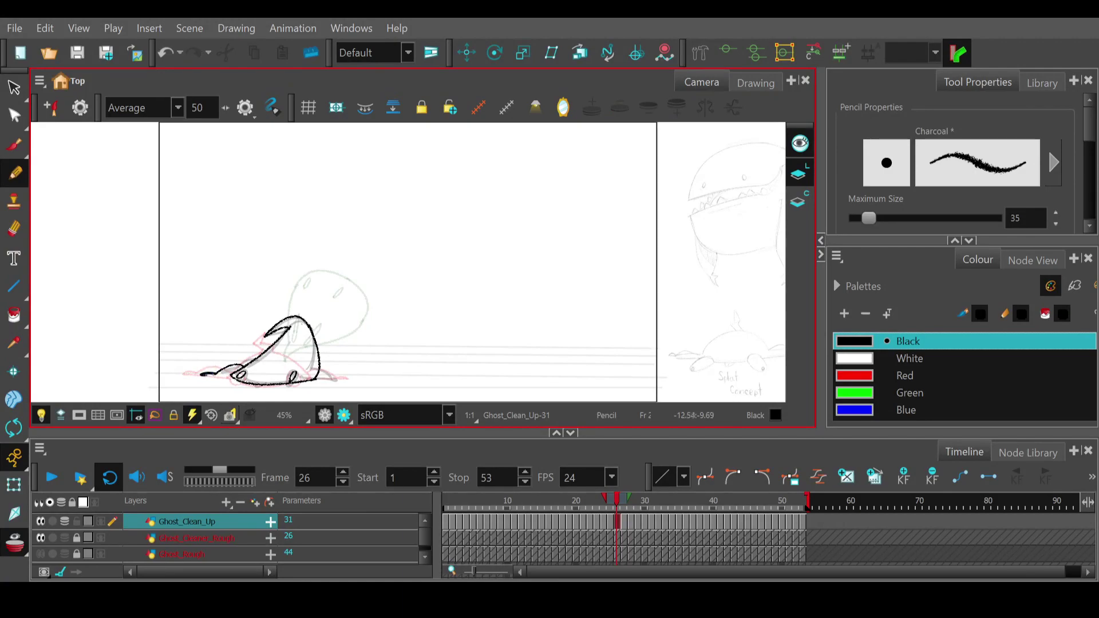
key("ctrl+z")
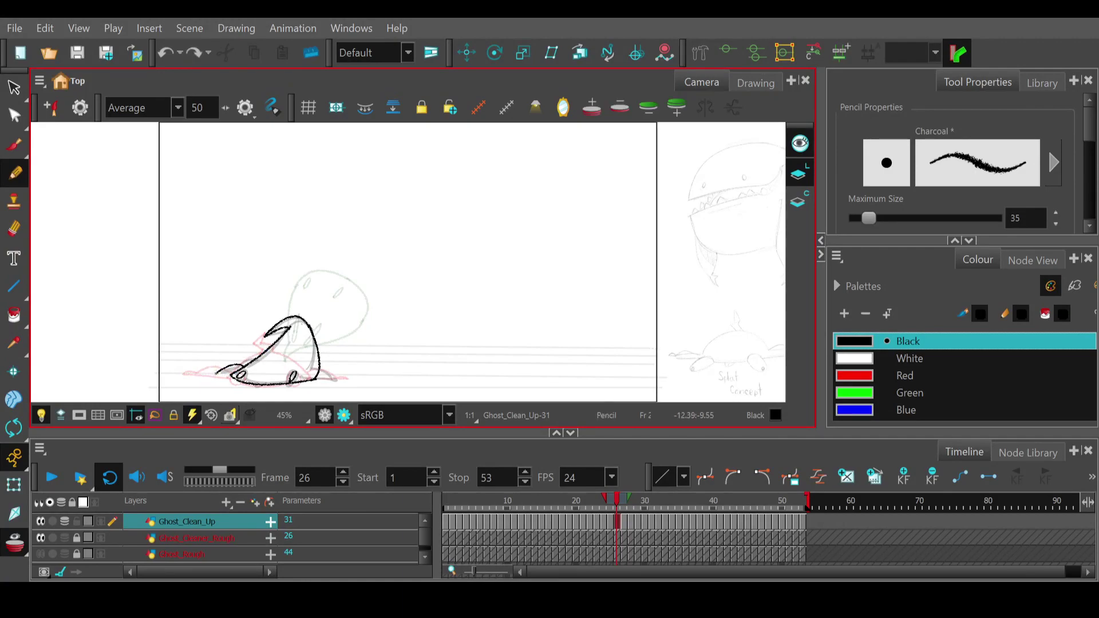
left_click_drag(205, 375, 235, 370)
- Trace the pointed arm hanging down behind the body on frames 27 and 28, following the rough drawing
left_click(621, 501)
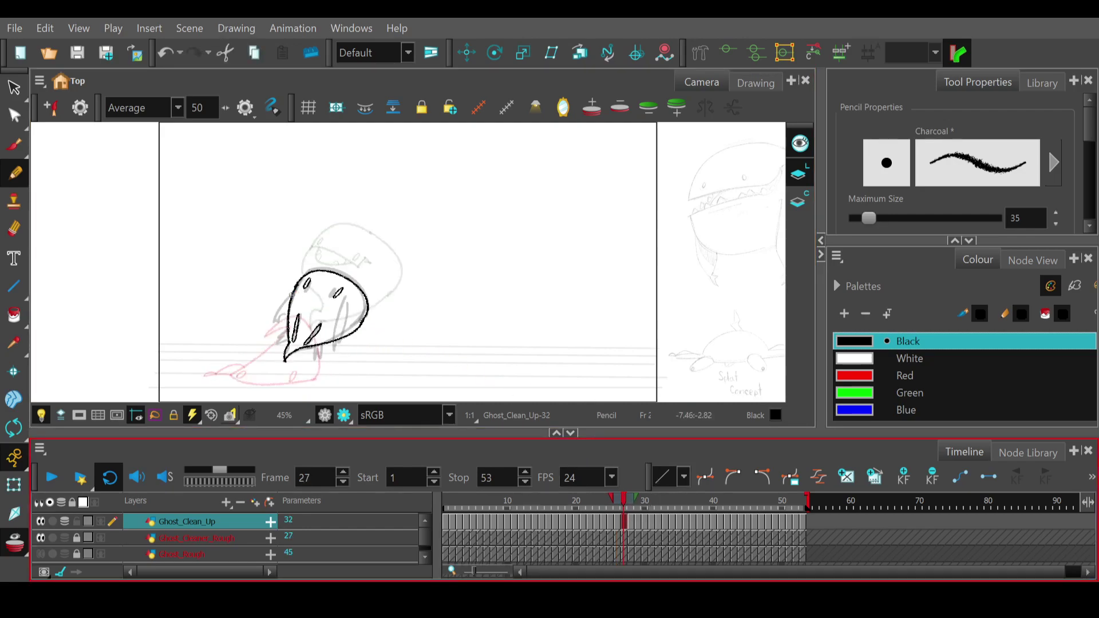
left_click_drag(294, 294, 273, 332)
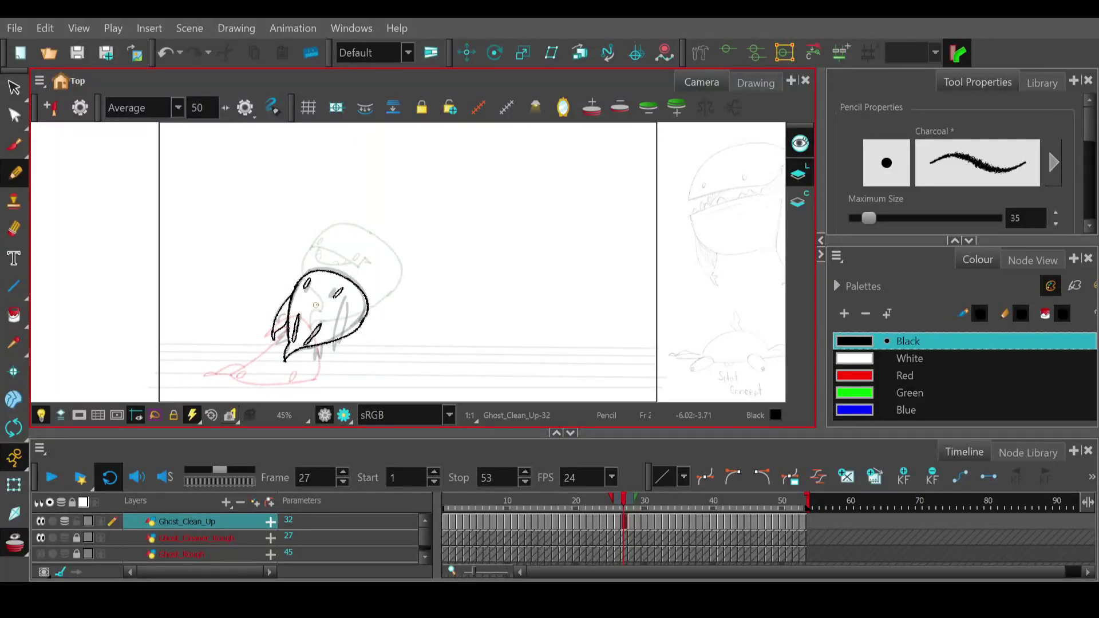
left_click(630, 507)
left_click_drag(305, 261, 286, 296)
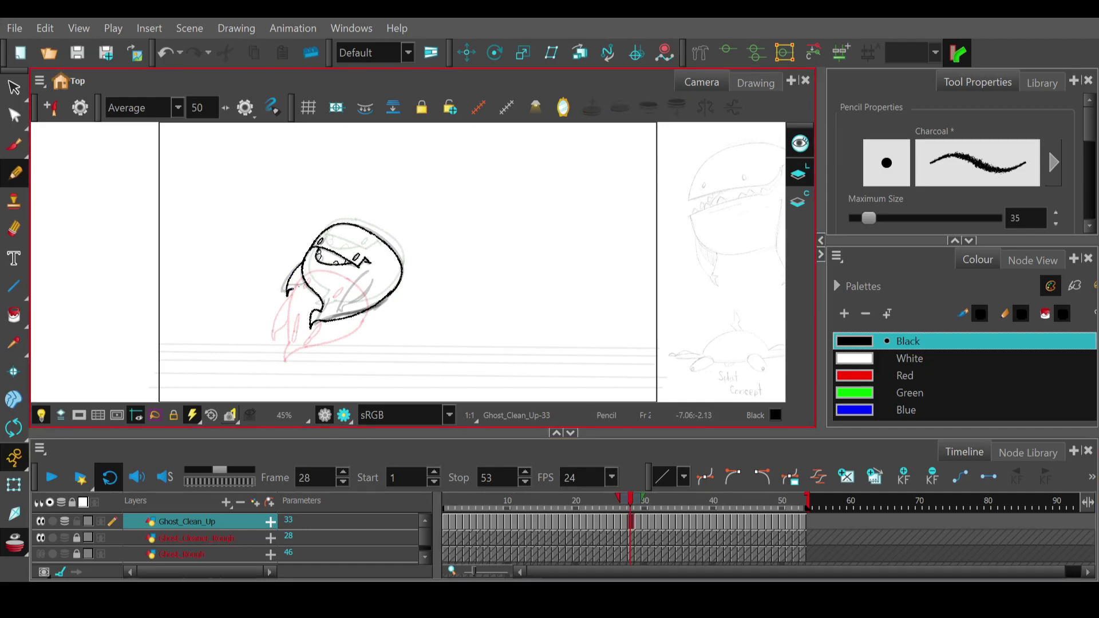
left_click(631, 506)
- Trace the far arm hanging down beside the mouth and above the tail on frames 29 and 30
left_click(637, 506)
left_click_drag(318, 239, 295, 282)
key("ctrl+z")
left_click(640, 503)
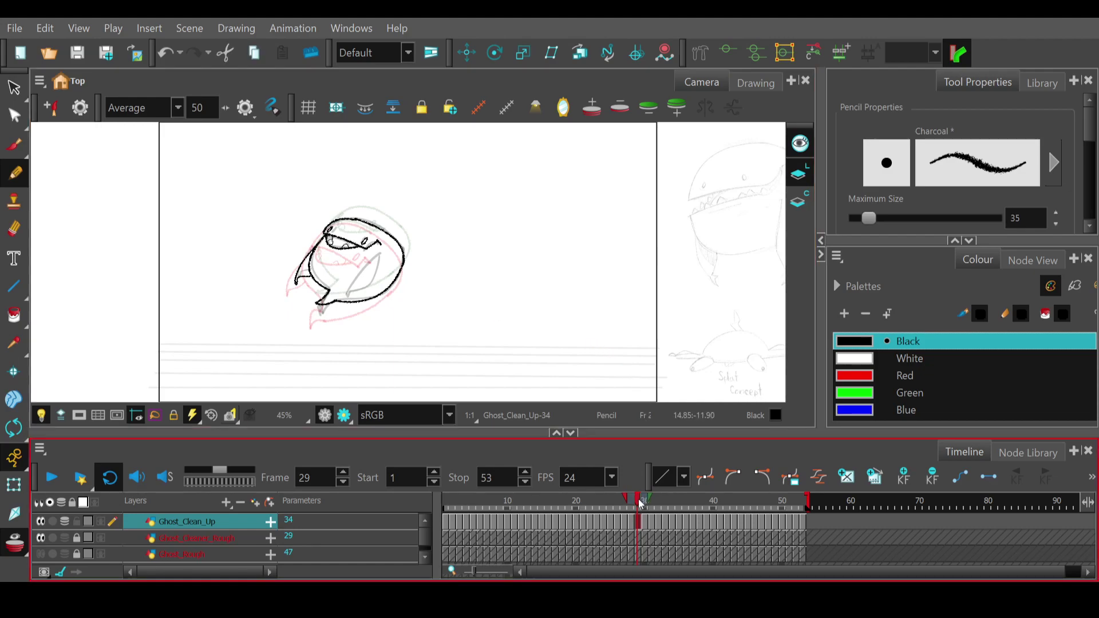
left_click(644, 503)
mouse_move(323, 234)
left_mouse_down()
mouse_move(304, 268)
mouse_move(322, 262)
left_mouse_up()
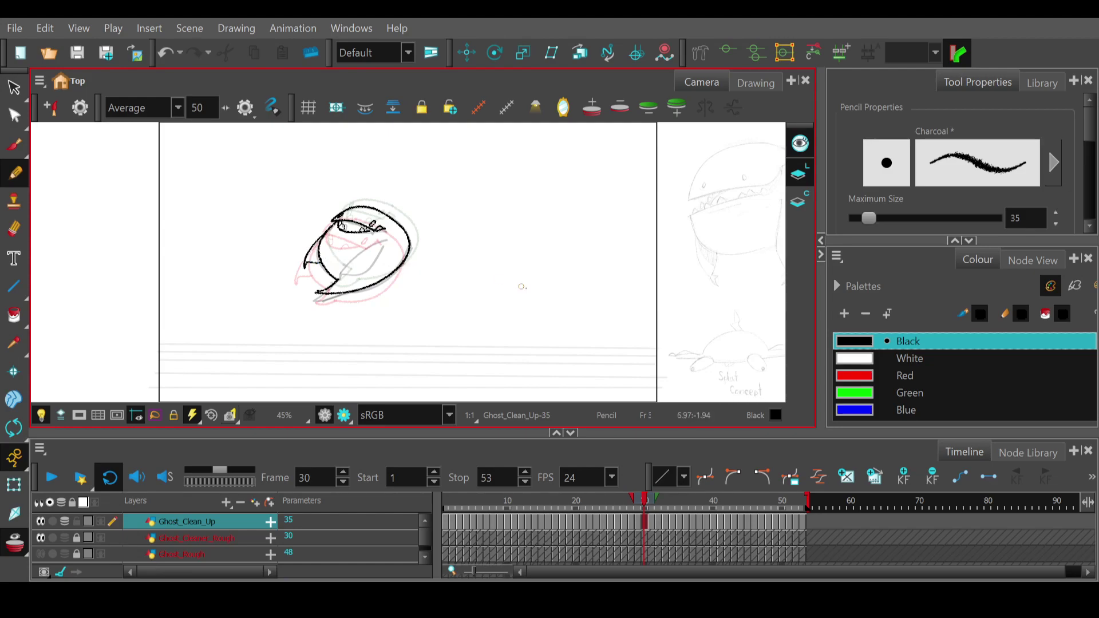
- Draw the far arm hanging below the front of the body on frame 1, and go to frame 2
left_click_drag(646, 502, 446, 506)
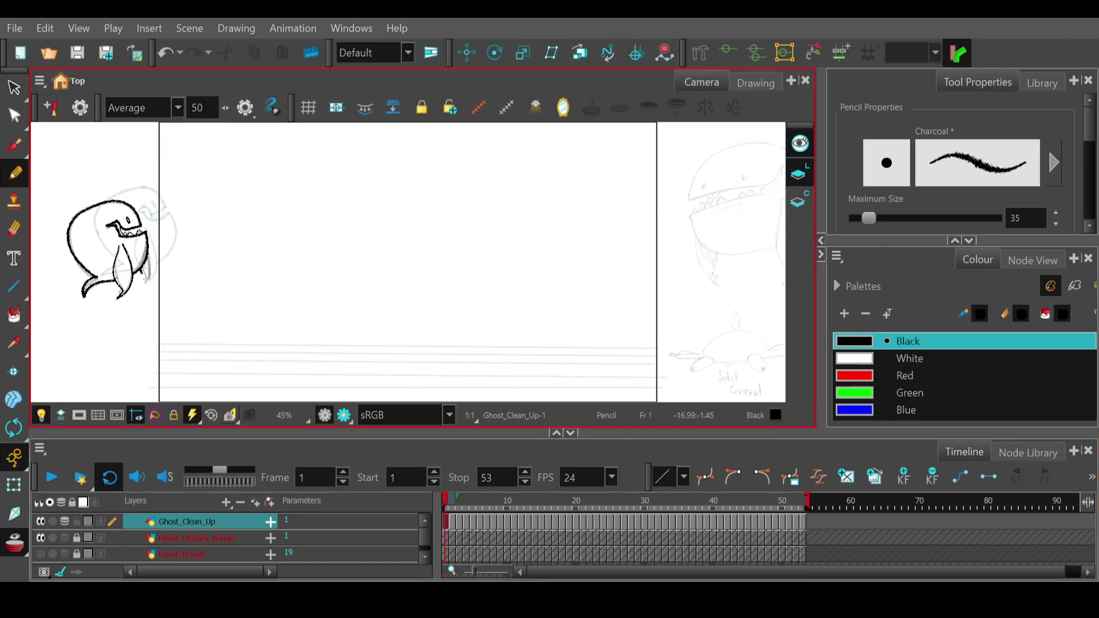
mouse_move(144, 279)
left_mouse_down()
mouse_move(147, 261)
mouse_move(140, 283)
left_mouse_up()
key("ctrl+z")
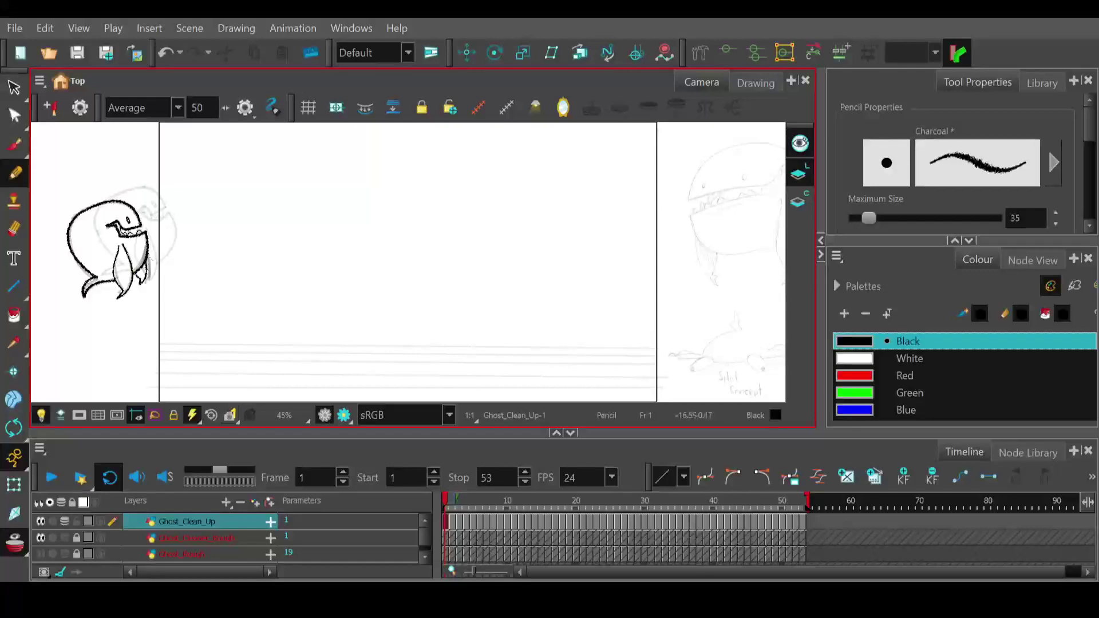
left_click(453, 503)
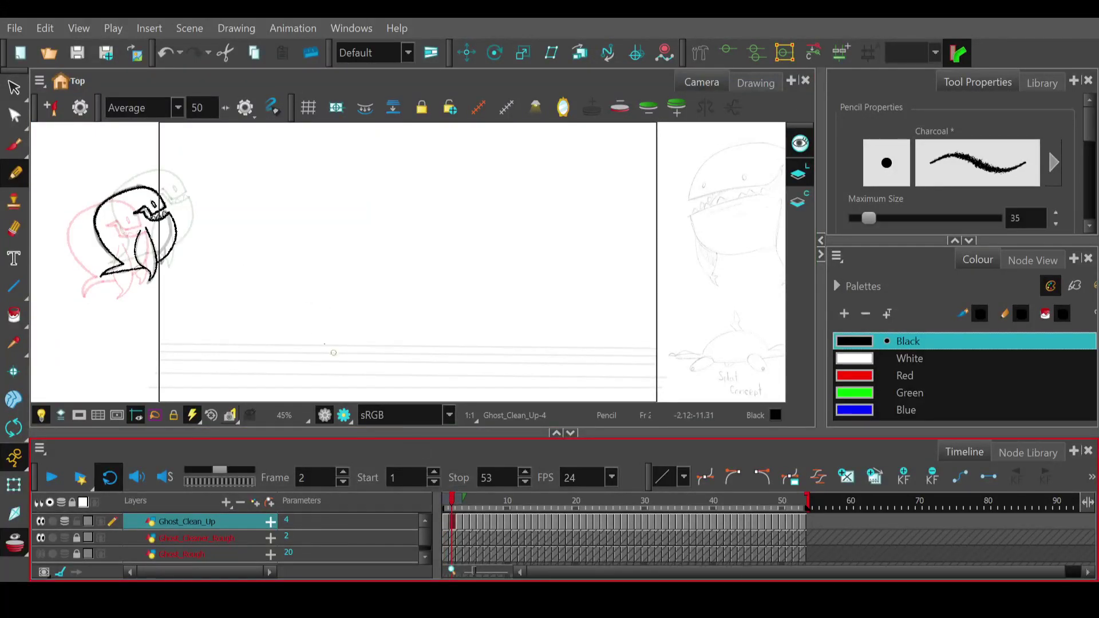
- Draw the far arm's tip hanging below the front of the body on frames 2, 3 and 4, following the rough drawing
left_click_drag(174, 246, 162, 270)
key("ctrl+z")
left_click(459, 502)
left_click_drag(185, 237, 184, 255)
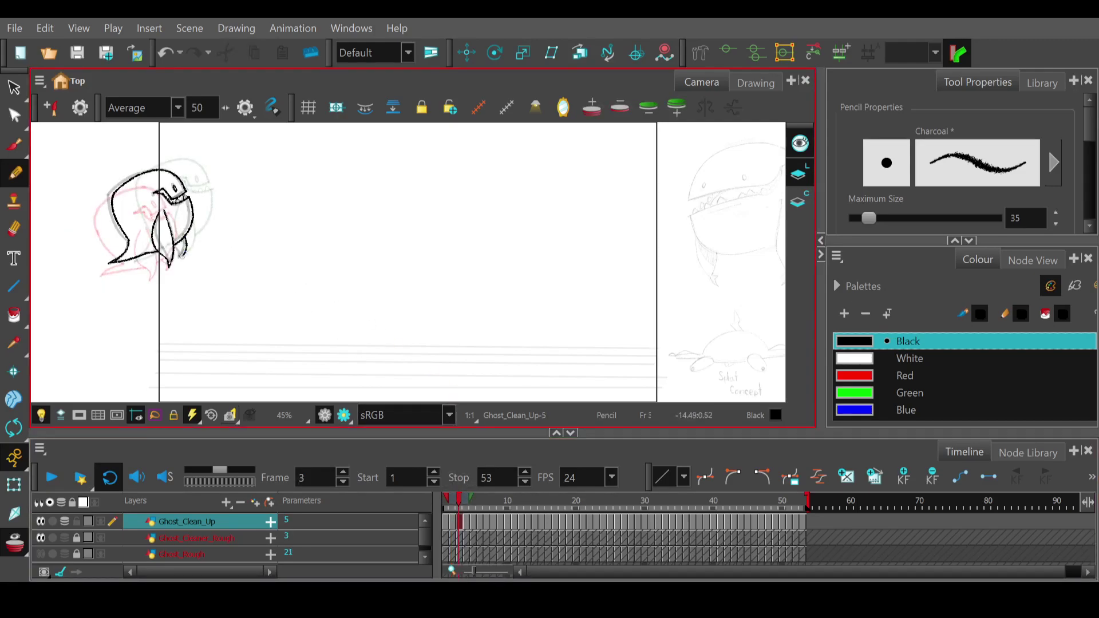
left_click(465, 503)
left_click_drag(201, 236, 194, 238)
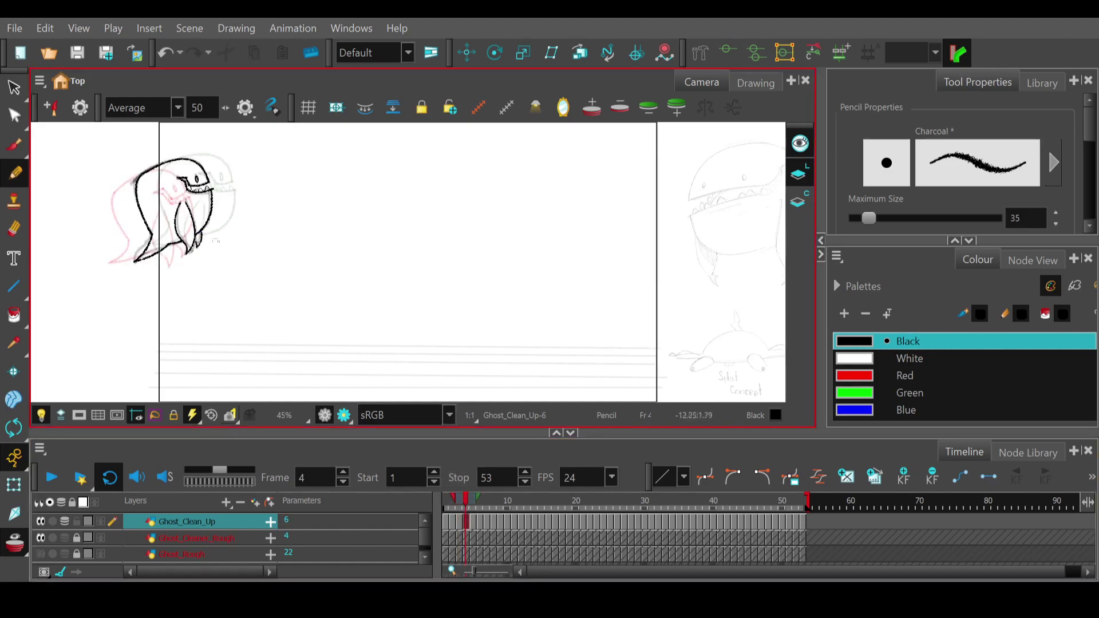
- Draw the short far arm peeking out below the belly in front of the near arm on frames 5 and 6
left_click(473, 502)
left_click_drag(213, 232, 209, 243)
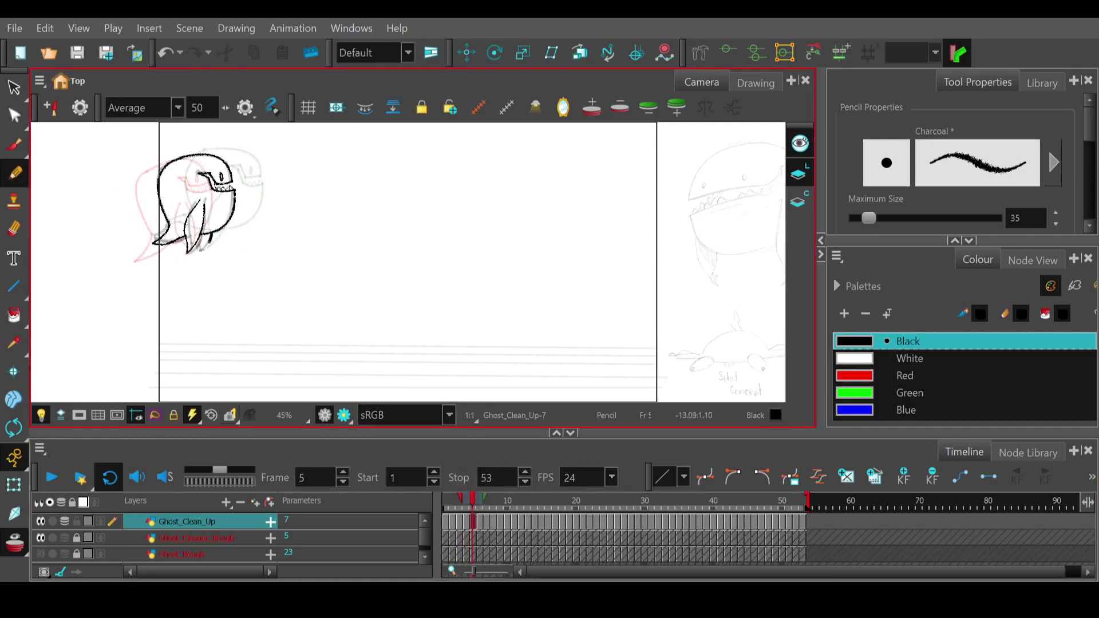
key("ctrl+z")
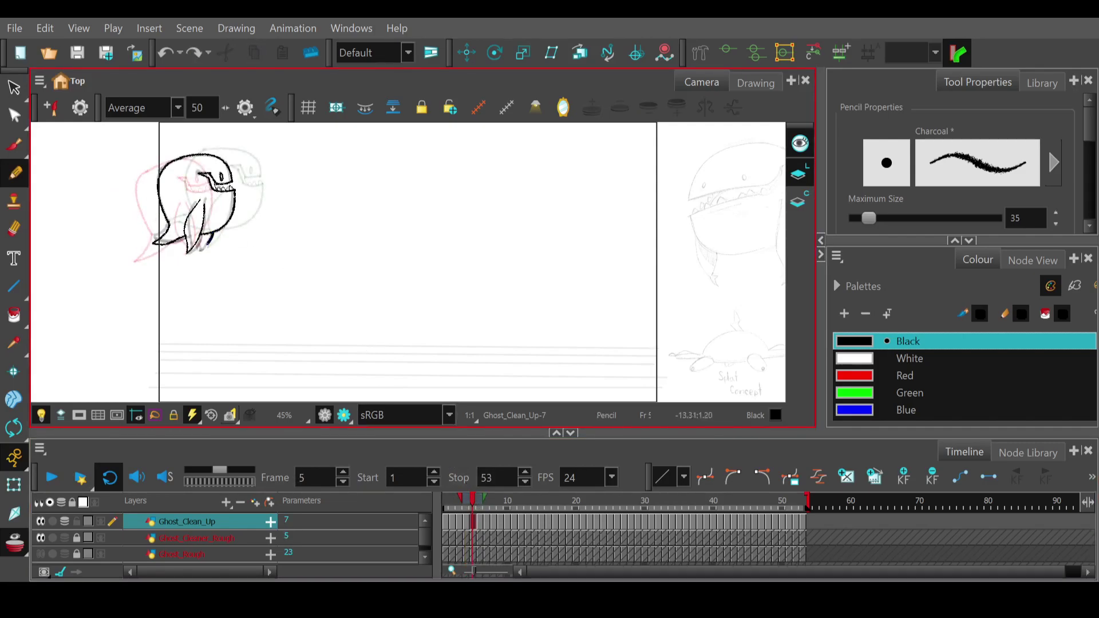
left_click(479, 502)
left_click_drag(234, 228, 231, 235)
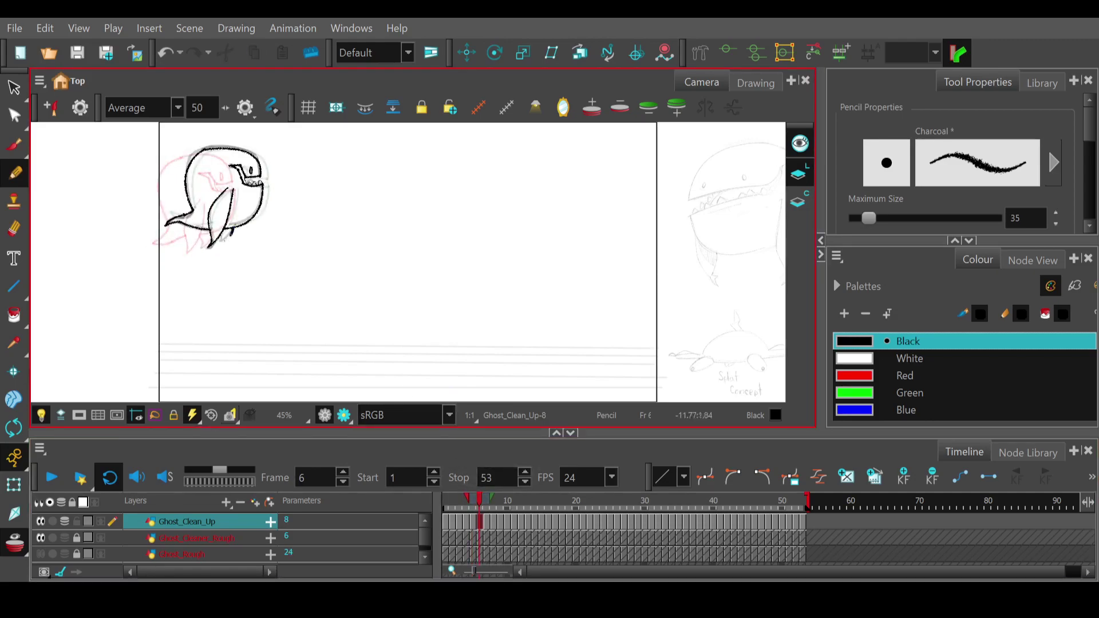
- Trace the far arm's tip under the belly, just in front of the near arm, on frames 7 and 8
left_click(486, 502)
left_click_drag(238, 225, 231, 233)
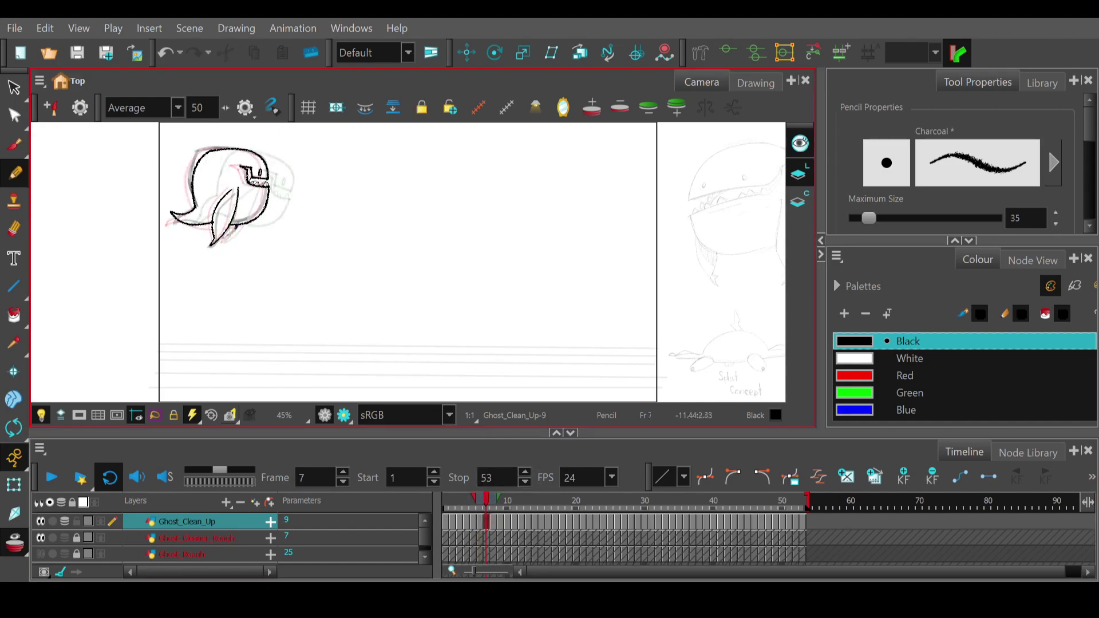
left_click(493, 503)
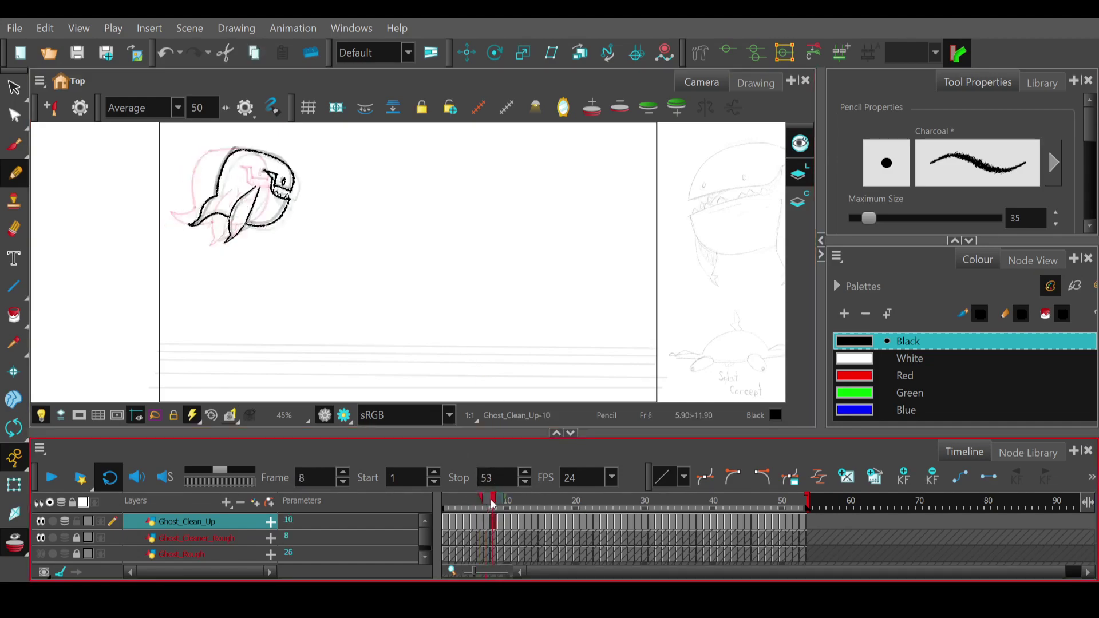
left_click_drag(254, 226, 241, 236)
key("ctrl+z")
- Trace the small far arm tip swept back beneath the belly on frames 9 and 10
left_click(499, 503)
left_click_drag(250, 228, 238, 233)
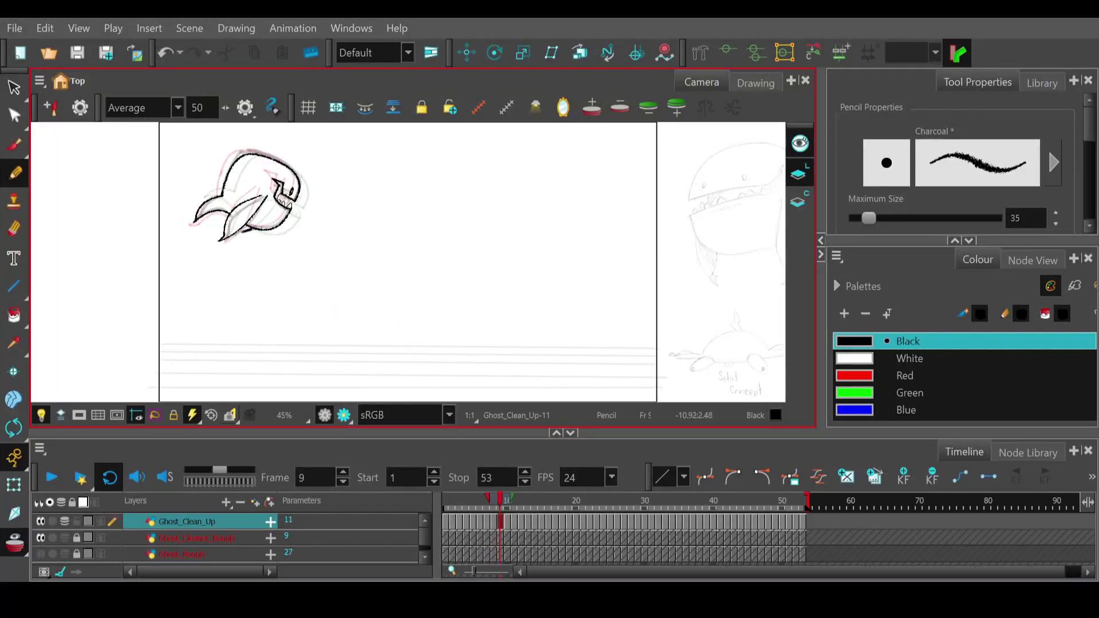
left_click(506, 503)
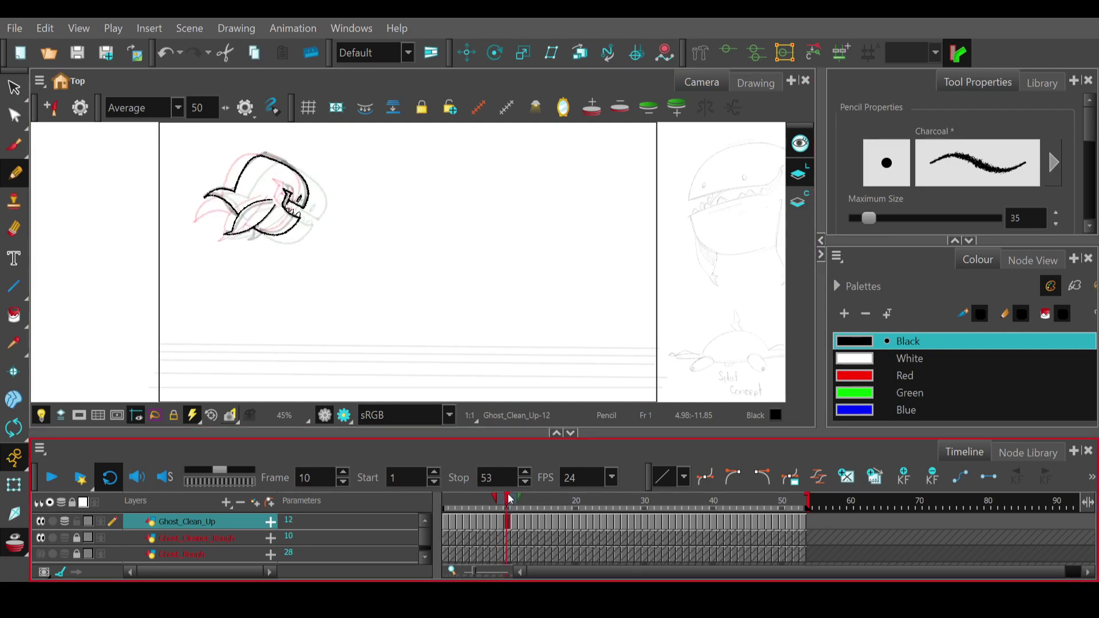
left_click_drag(256, 229, 255, 233)
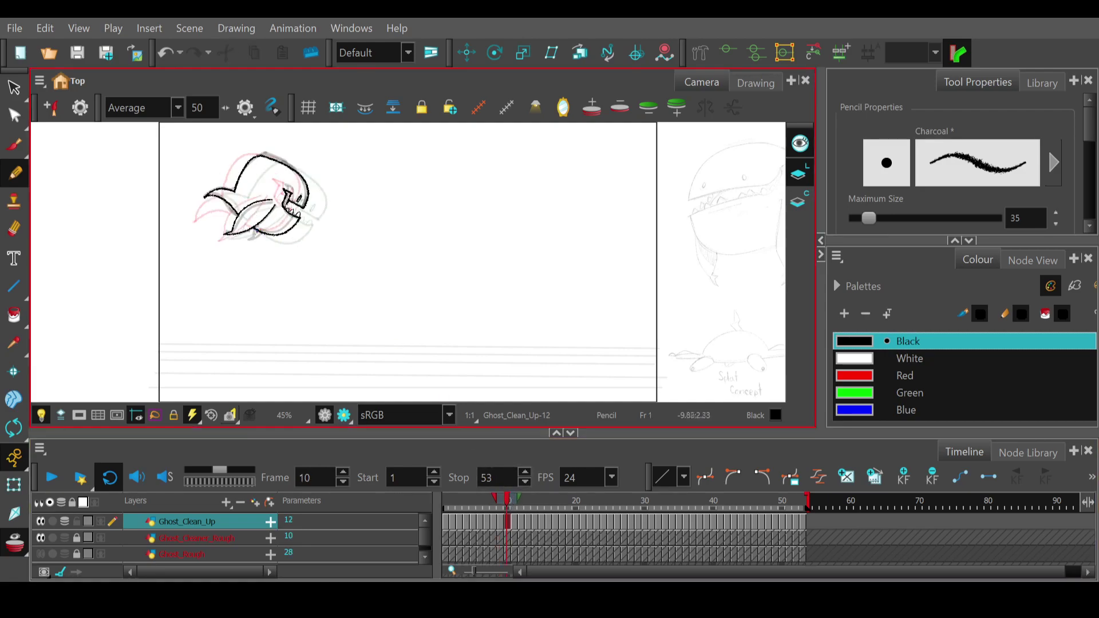
key("ctrl+z")
key("ctrl+z")
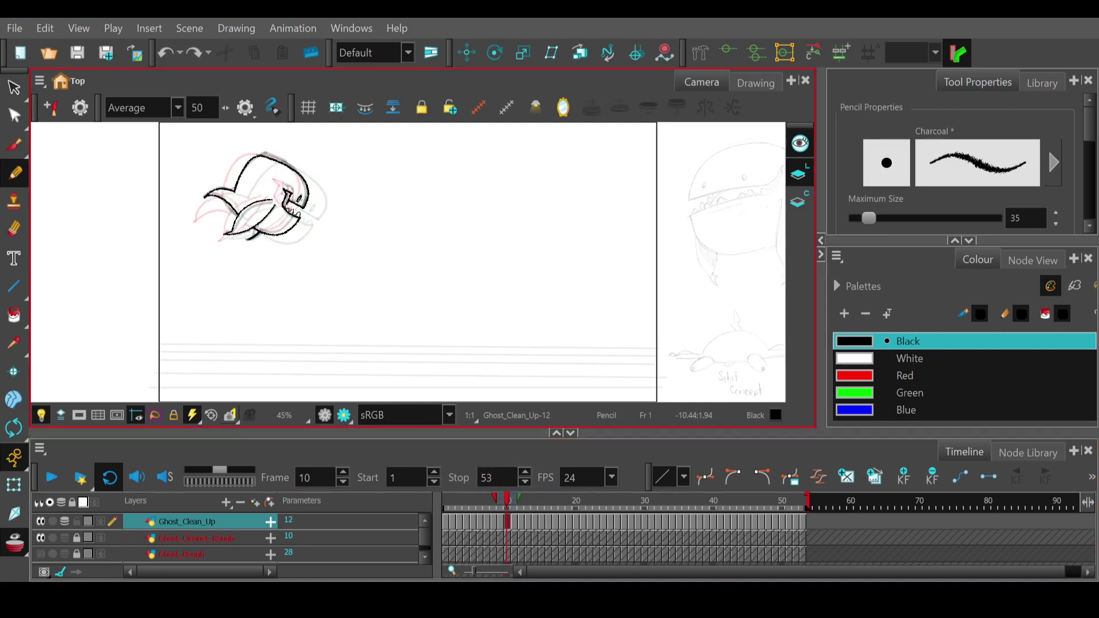
left_click_drag(250, 231, 253, 228)
- Draw the far arm's tip under the jaw on frames 11 and 12, and beside the mouth on frame 13
left_click(513, 500)
left_click_drag(272, 241, 266, 243)
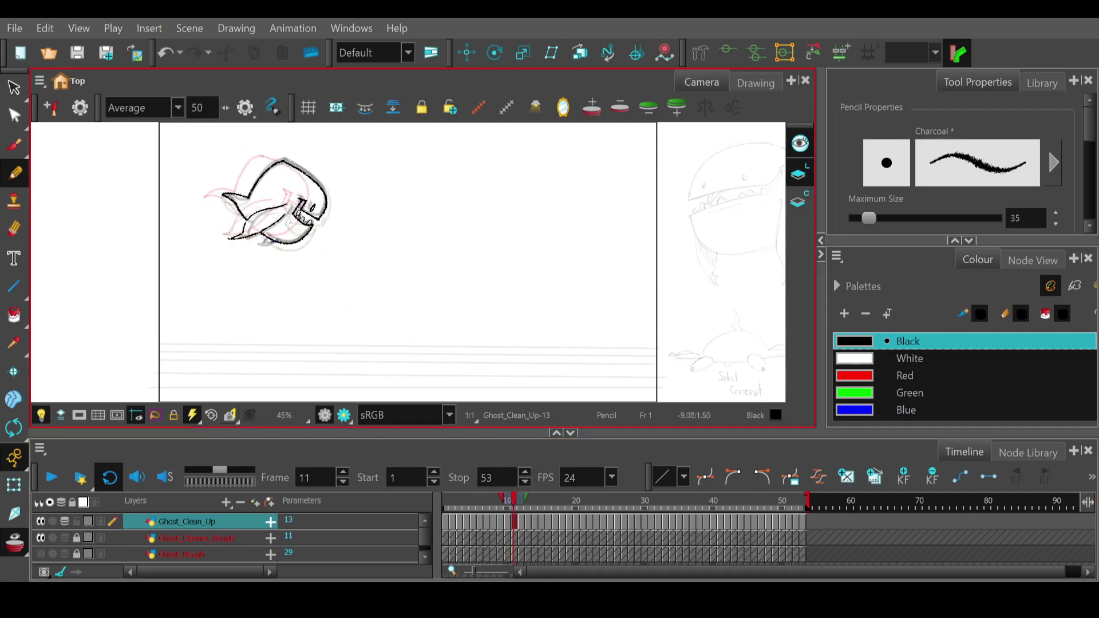
left_click(521, 504)
left_click_drag(274, 246, 271, 252)
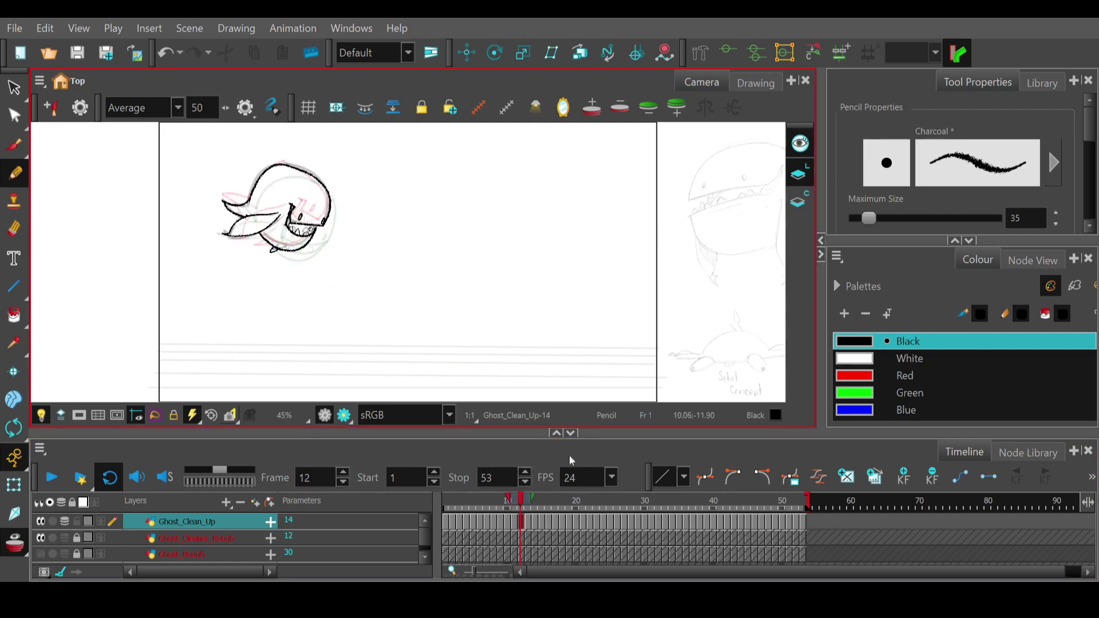
left_click(524, 501)
left_click_drag(330, 234, 330, 236)
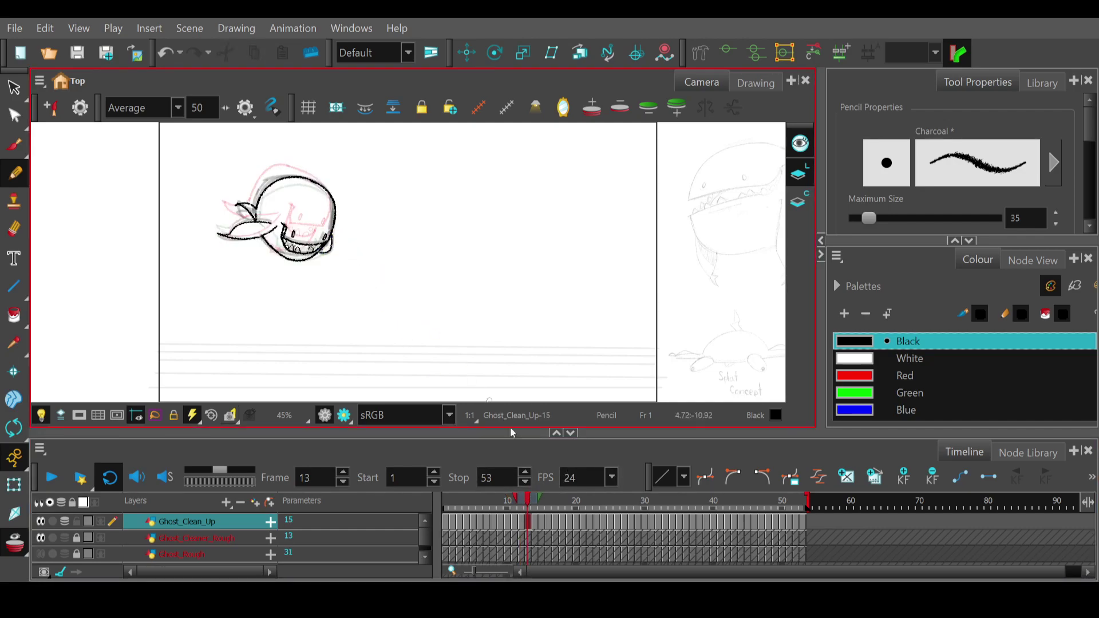
- Draw the far arm as a pointed fin extending outward and up beside the mouth on frame 14
left_click(534, 506)
left_click_drag(334, 234, 350, 243)
key("ctrl+z")
key("ctrl+z")
key("ctrl+z")
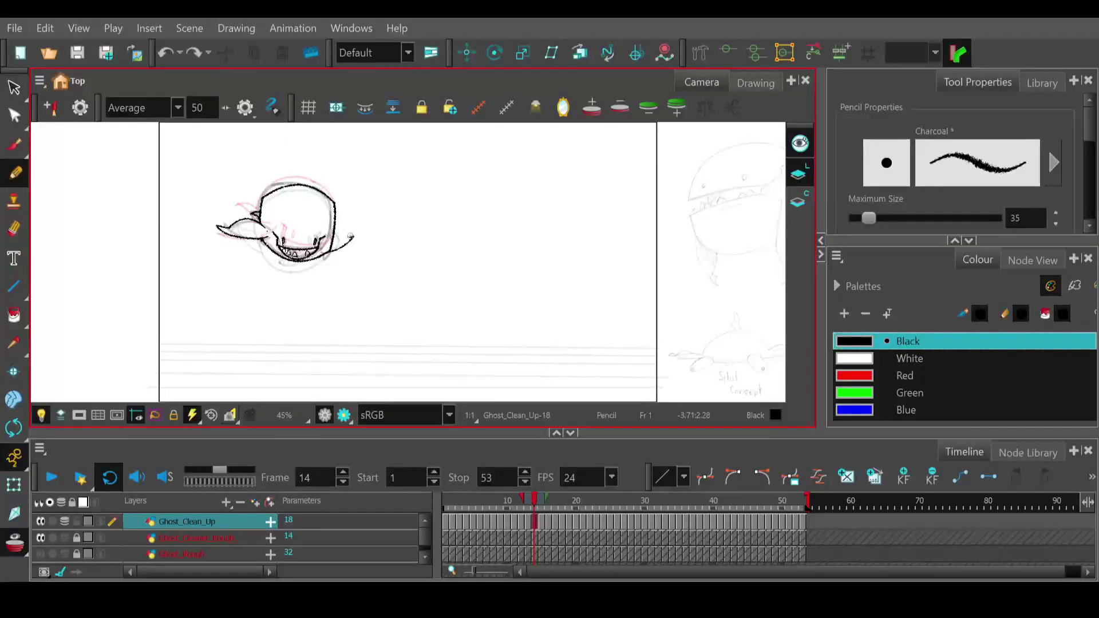
left_click_drag(353, 237, 343, 235)
key("ctrl+z")
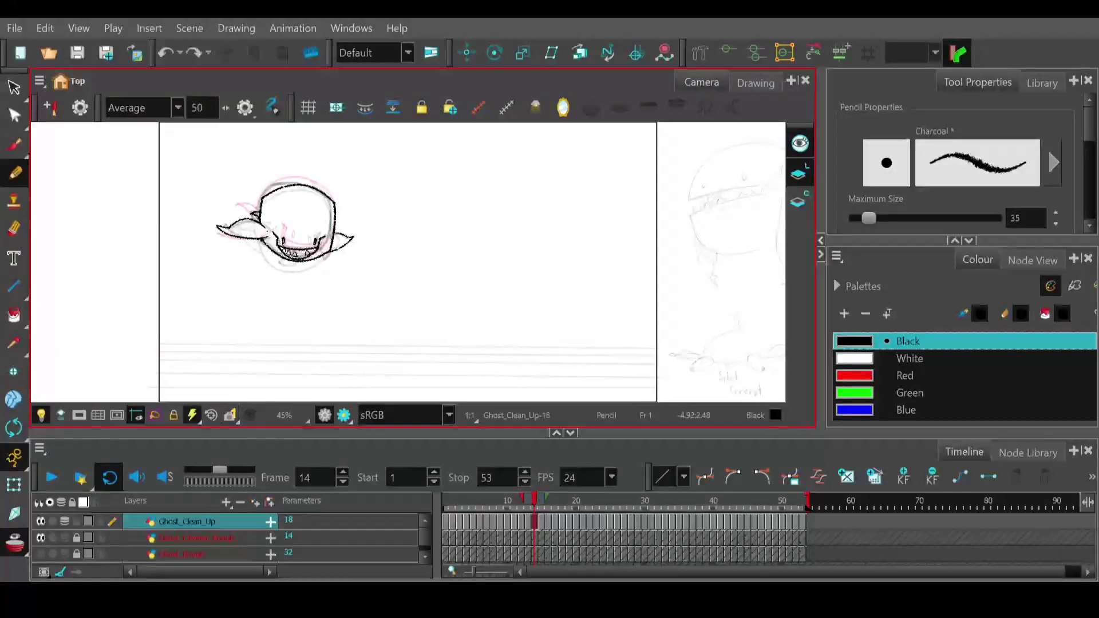
- Draw the pointed arm stretched out sideways beside the mouth on frame 15, and erase the body line overlapping it
left_click(541, 504)
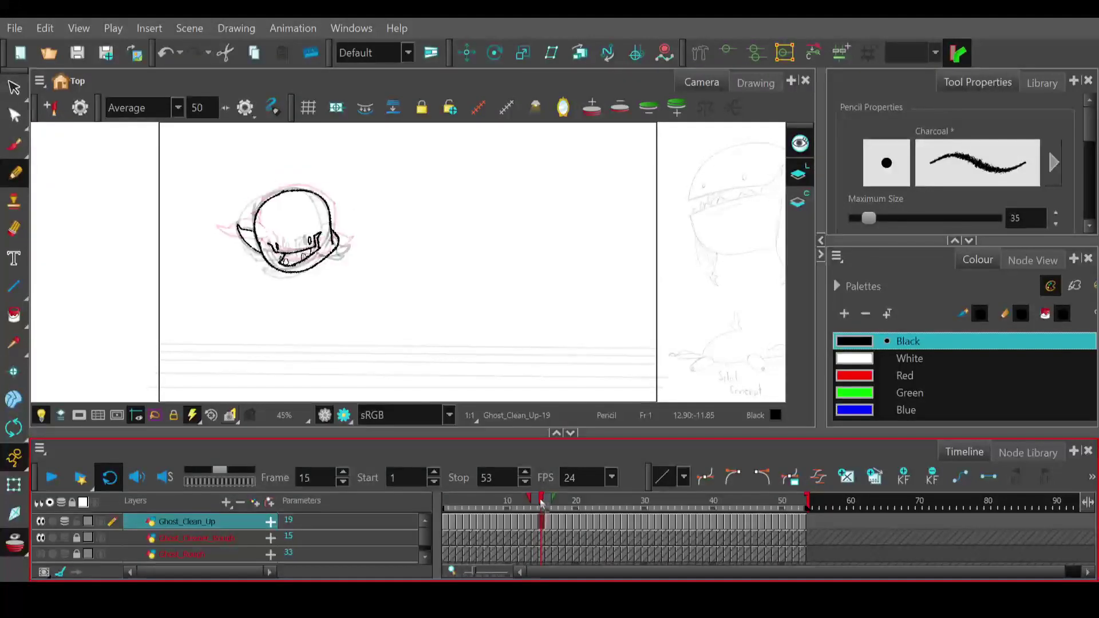
mouse_move(342, 244)
left_mouse_down()
mouse_move(378, 251)
mouse_move(338, 240)
left_mouse_up()
key("ctrl+z")
key("ctrl+z")
key("ctrl+z")
key("ctrl+z")
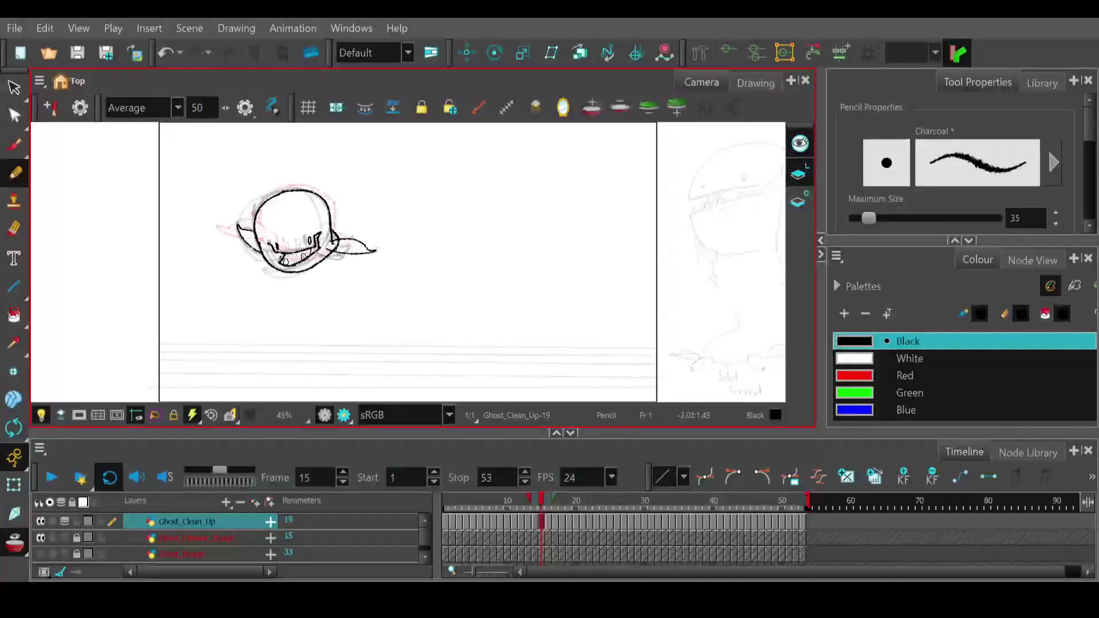
key("alt+e")
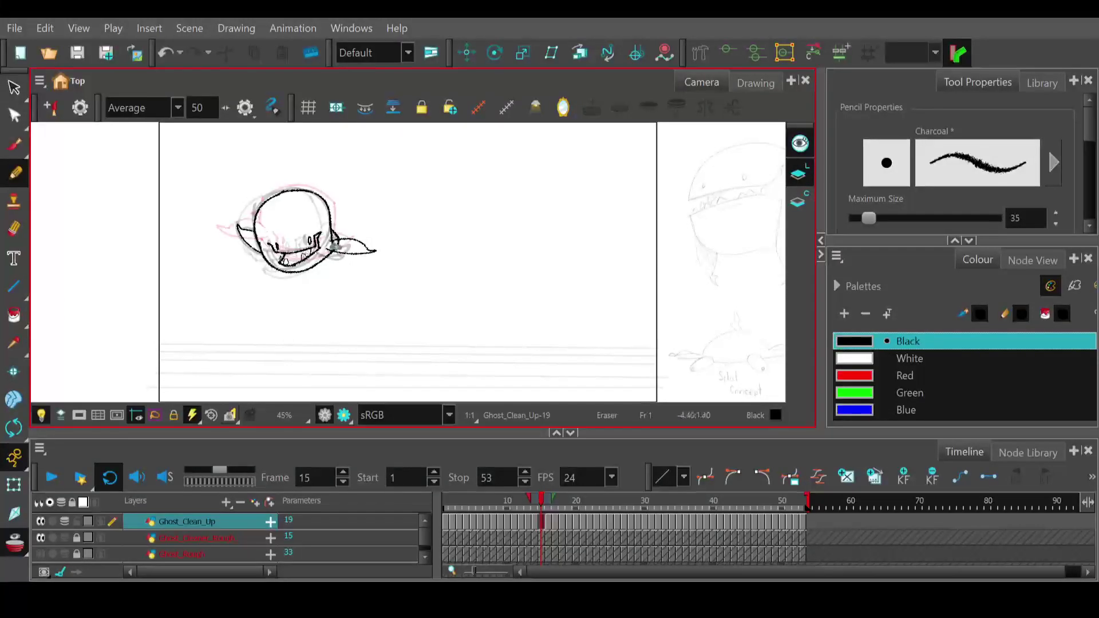
key("alt+slash")
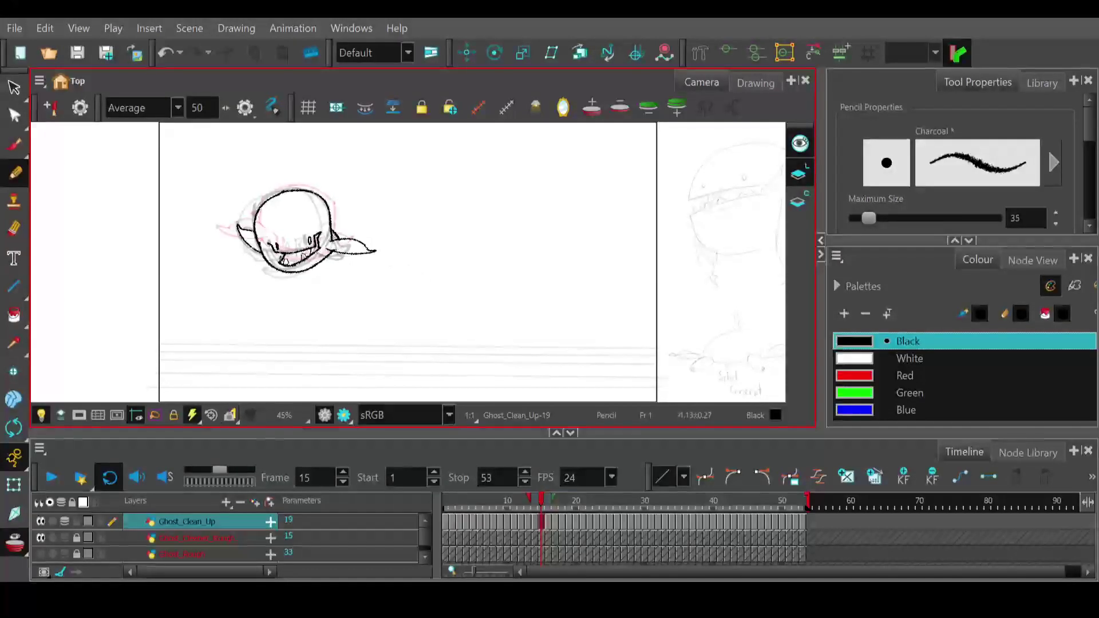
- Draw the arm pointing backward below the tail on frame 16, and erase the body outline inside it
key("period")
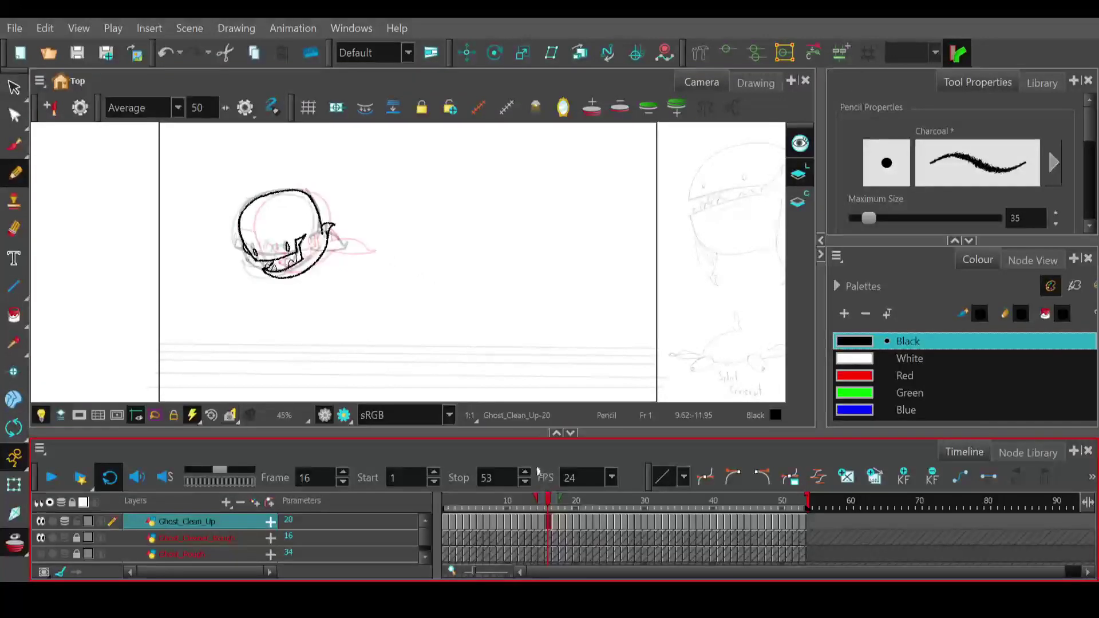
mouse_move(309, 249)
left_mouse_down()
mouse_move(363, 255)
mouse_move(313, 248)
mouse_move(361, 252)
mouse_move(350, 239)
mouse_move(356, 252)
mouse_move(325, 250)
left_mouse_up()
key("ctrl+z")
key("ctrl+z")
key("ctrl+z")
key("ctrl+z")
key("e")
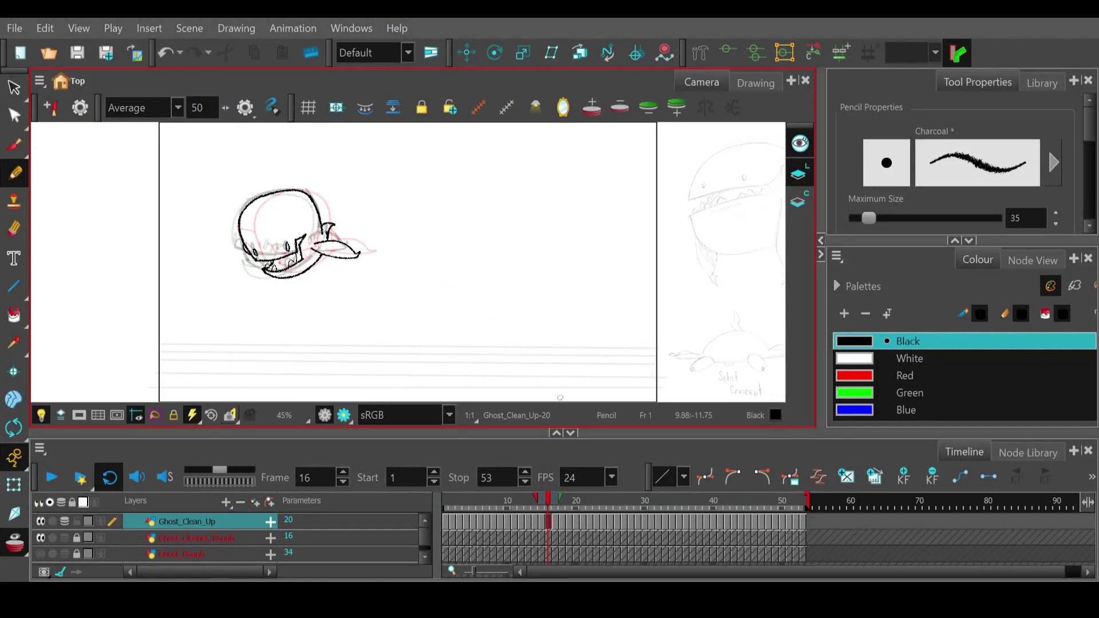
- Draw the backward-pointing arm behind the mouth and below the tail on frame 17
left_click_drag(552, 503, 555, 501)
left_click_drag(293, 253, 302, 261)
key("ctrl+z")
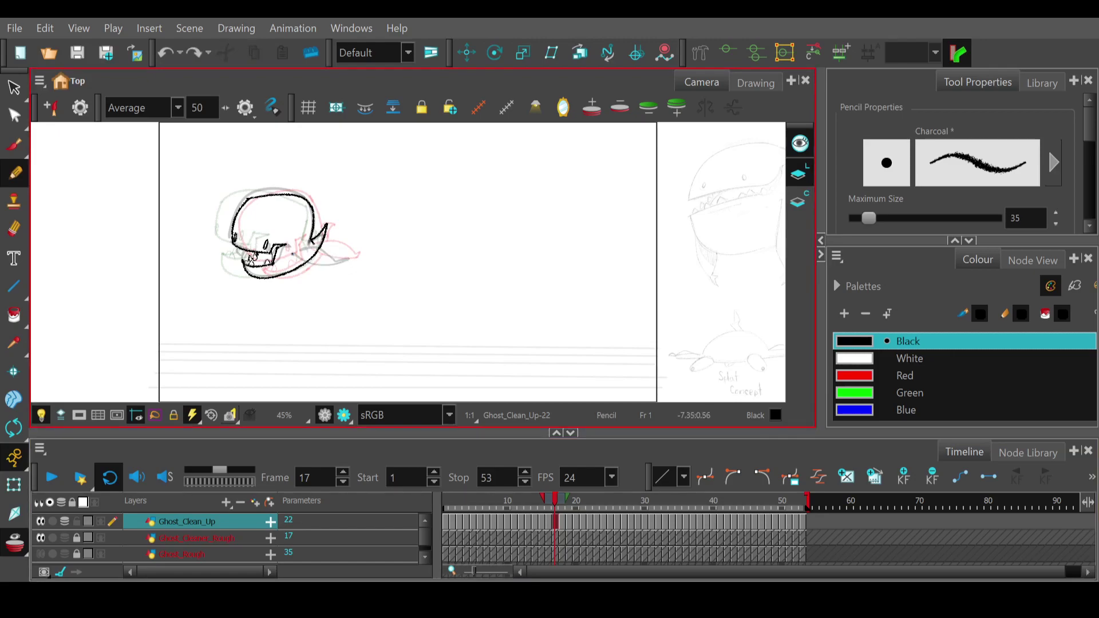
left_click_drag(327, 250, 348, 261)
left_click_drag(312, 261, 314, 254)
- Draw the arm sweeping back and down past the tail on frame 18, and erase the body lines crossing it
mouse_move(554, 503)
left_mouse_down()
mouse_move(508, 503)
mouse_move(561, 502)
left_mouse_up()
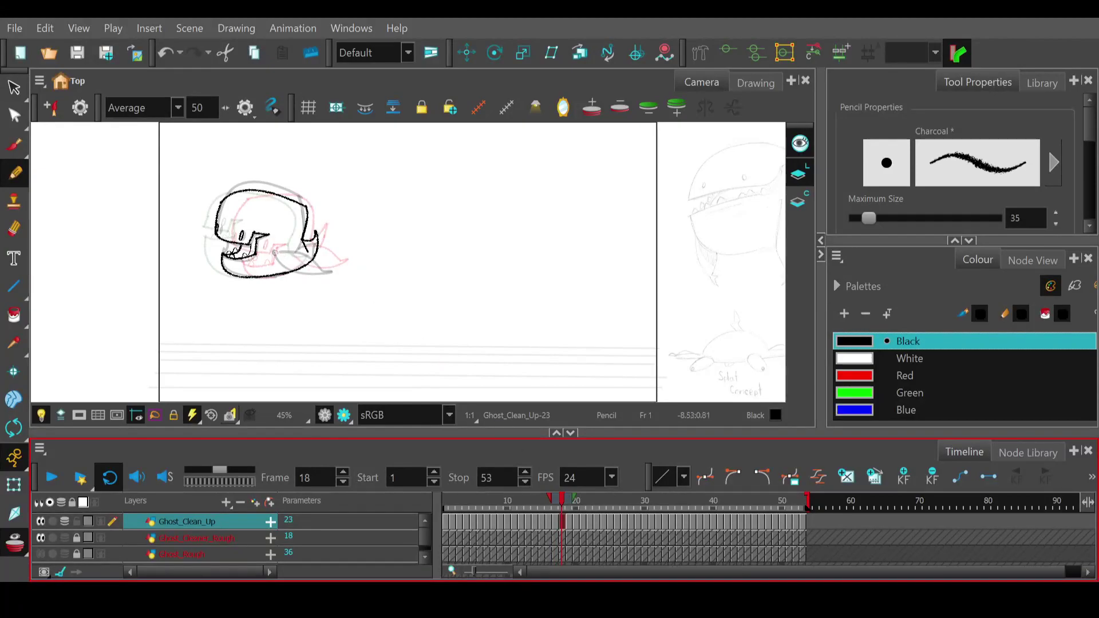
mouse_move(269, 244)
left_mouse_down()
mouse_move(282, 264)
mouse_move(325, 276)
left_mouse_up()
key("ctrl+z")
mouse_move(271, 245)
left_mouse_down()
mouse_move(281, 263)
mouse_move(337, 274)
left_mouse_up()
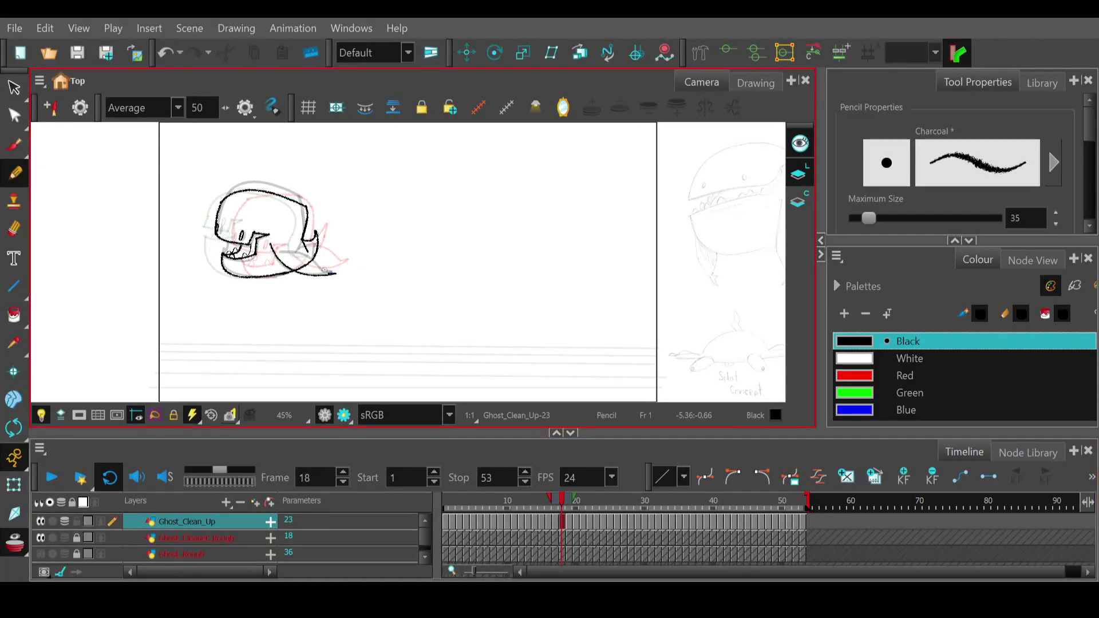
key("ctrl+z")
left_click_drag(309, 256, 278, 243)
key("ctrl+z")
key("ctrl+z")
left_click_drag(327, 272, 279, 242)
key("ctrl+z")
mouse_move(325, 272)
left_mouse_down()
mouse_move(304, 242)
mouse_move(282, 246)
mouse_move(314, 259)
left_mouse_up()
key("e")
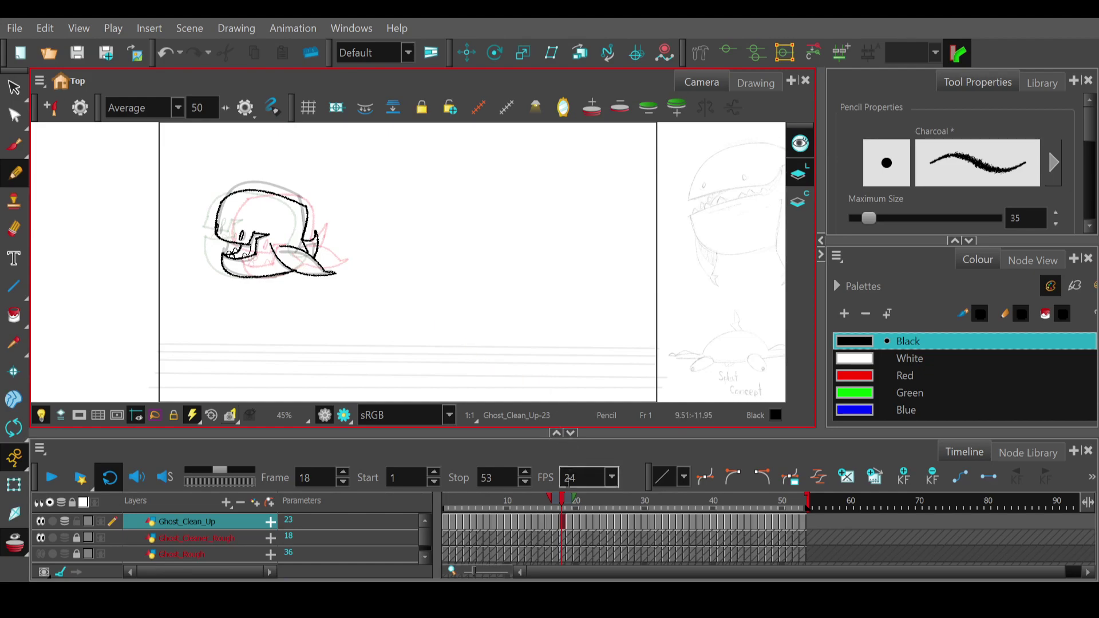
- Draw the arm hanging diagonally down behind the mouth on frame 19, and erase the body outline inside it
left_click(568, 503)
mouse_move(255, 234)
left_mouse_down()
mouse_move(268, 276)
mouse_move(266, 242)
mouse_move(283, 283)
left_mouse_up()
key("ctrl+z")
key("ctrl+z")
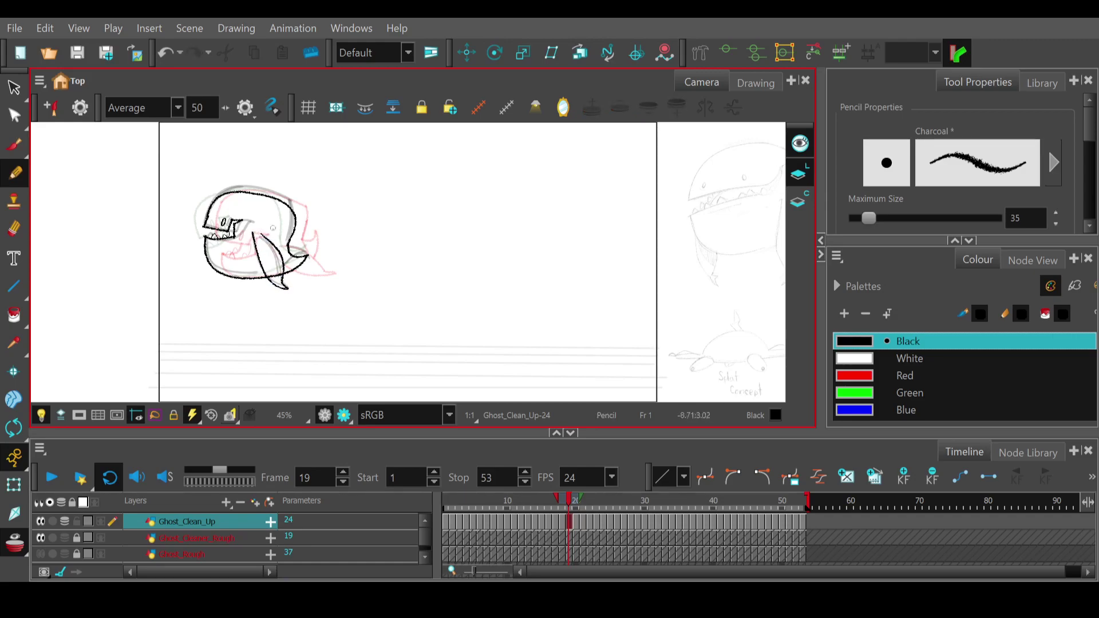
key("e")
left_click_drag(275, 274, 272, 276)
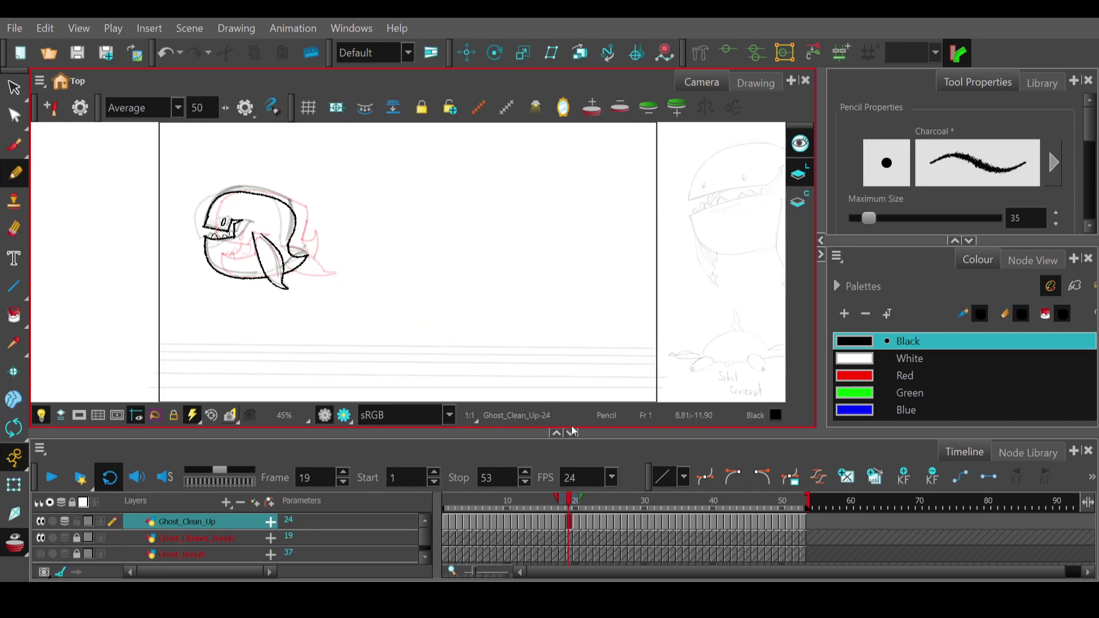
- Draw the arm angled down toward the tail on frame 20, and erase the body outline inside it
left_click(576, 504)
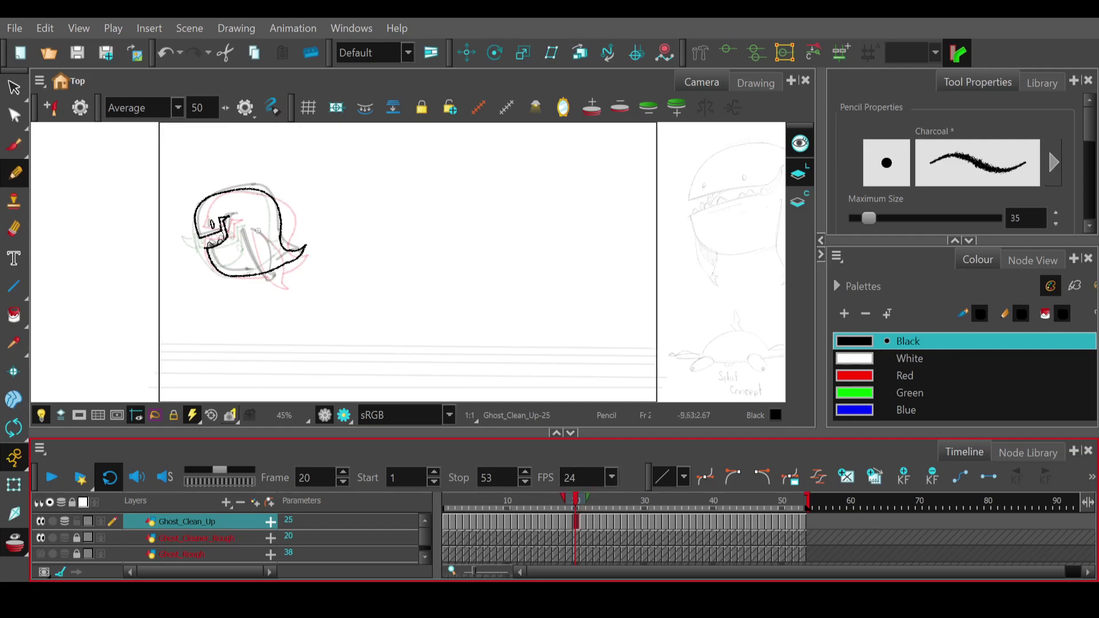
left_click_drag(243, 229, 280, 285)
key("ctrl+z")
left_click_drag(243, 231, 286, 288)
key("ctrl+z")
left_click_drag(243, 230, 288, 290)
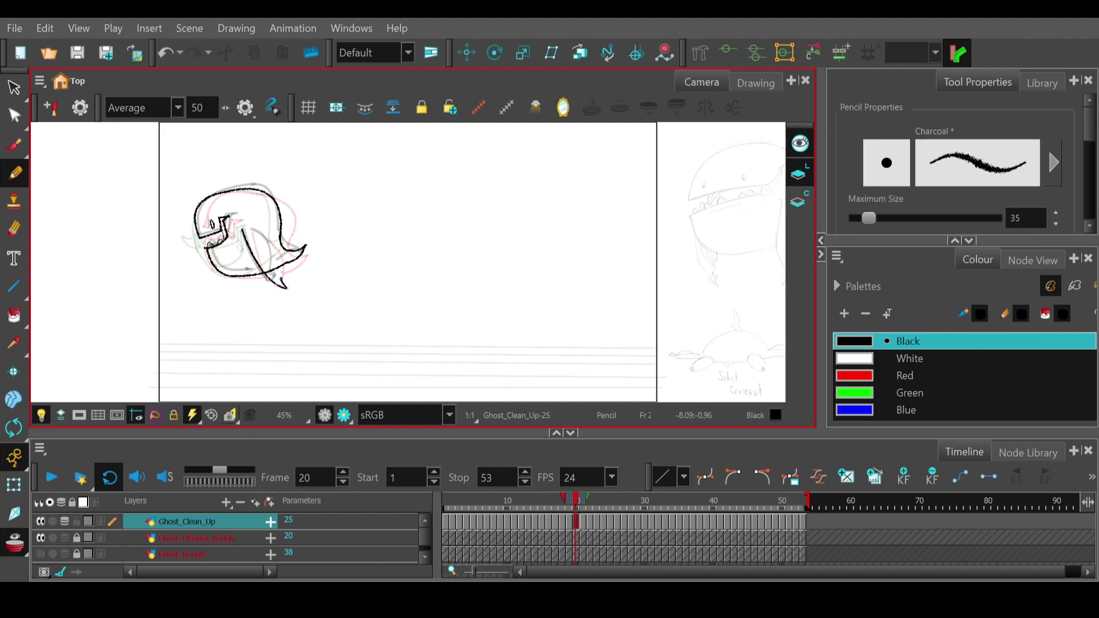
left_click_drag(279, 248, 249, 223)
key("ctrl+z")
mouse_move(282, 279)
left_mouse_down()
mouse_move(276, 247)
mouse_move(248, 227)
left_mouse_up()
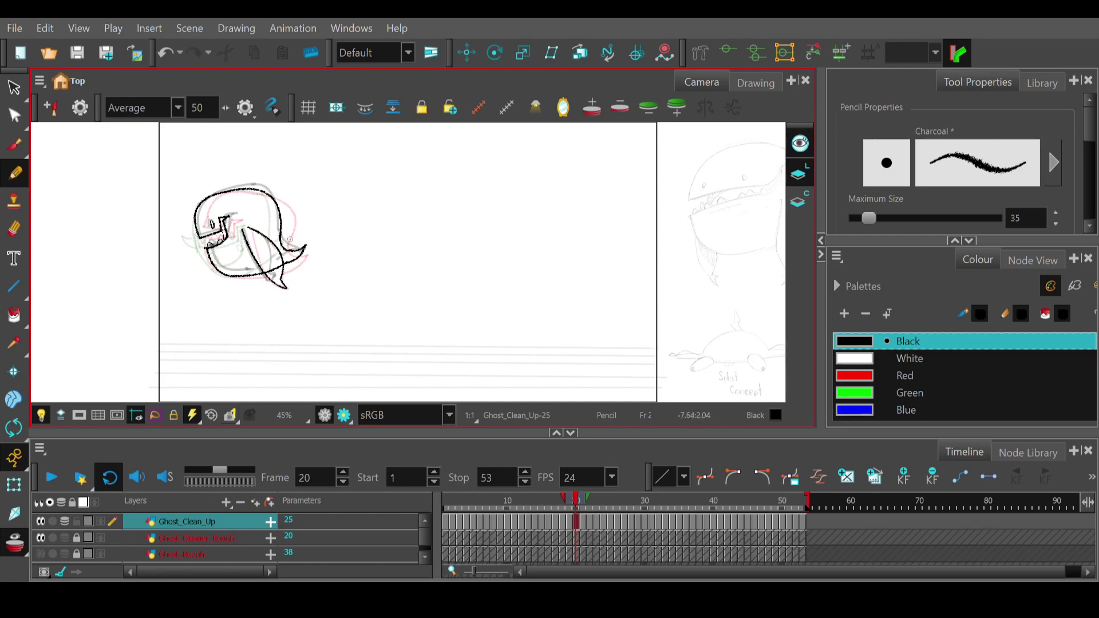
key("alt+e")
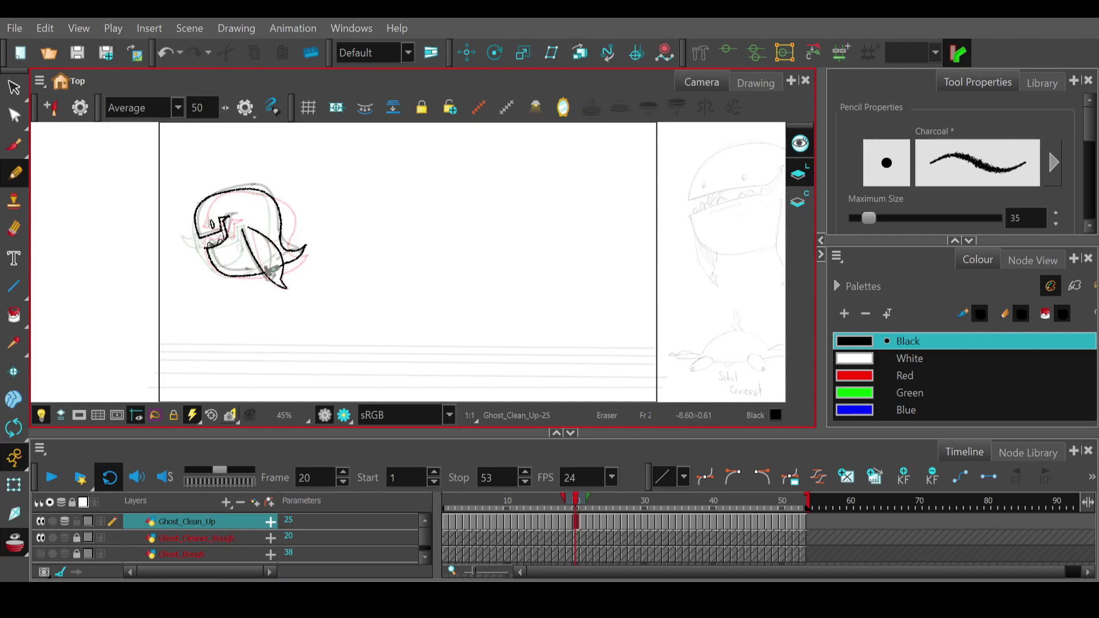
key("alt+slash")
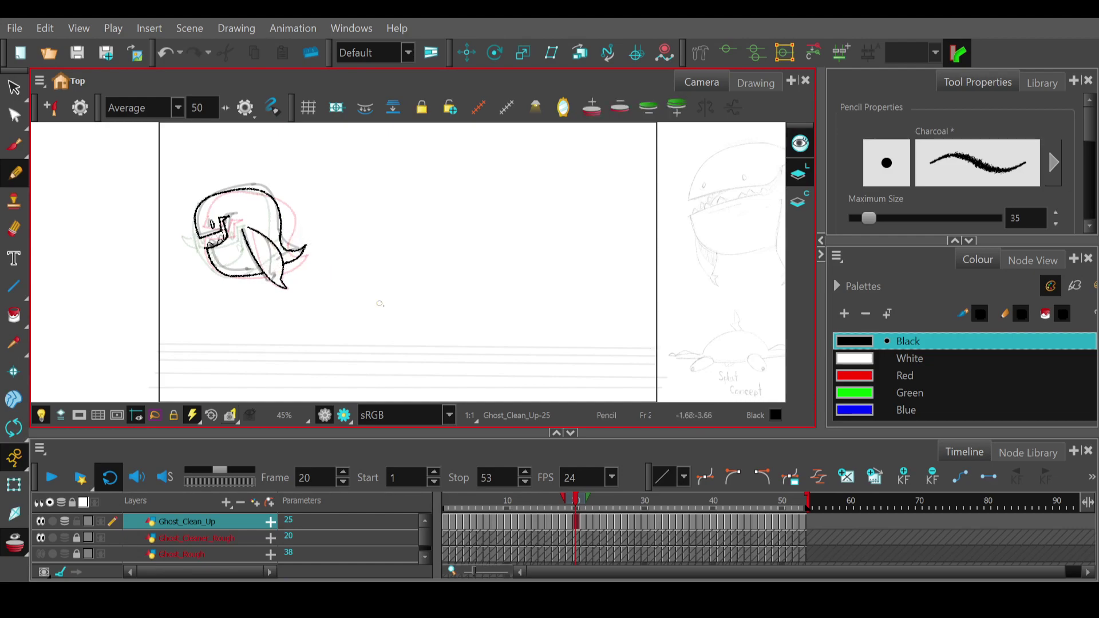
- Draw the arm angled down beside the mouth on frame 21, erase the body lines inside it, and go to frame 22
left_click_drag(572, 501, 584, 503)
mouse_move(246, 239)
left_mouse_down()
mouse_move(285, 284)
mouse_move(279, 278)
left_mouse_up()
key("ctrl+z")
key("ctrl+z")
mouse_move(281, 280)
left_mouse_down()
mouse_move(265, 240)
mouse_move(281, 278)
mouse_move(251, 234)
left_mouse_up()
key("ctrl+z")
key("ctrl+z")
key("ctrl+z")
left_click_drag(285, 284, 251, 235)
key("e")
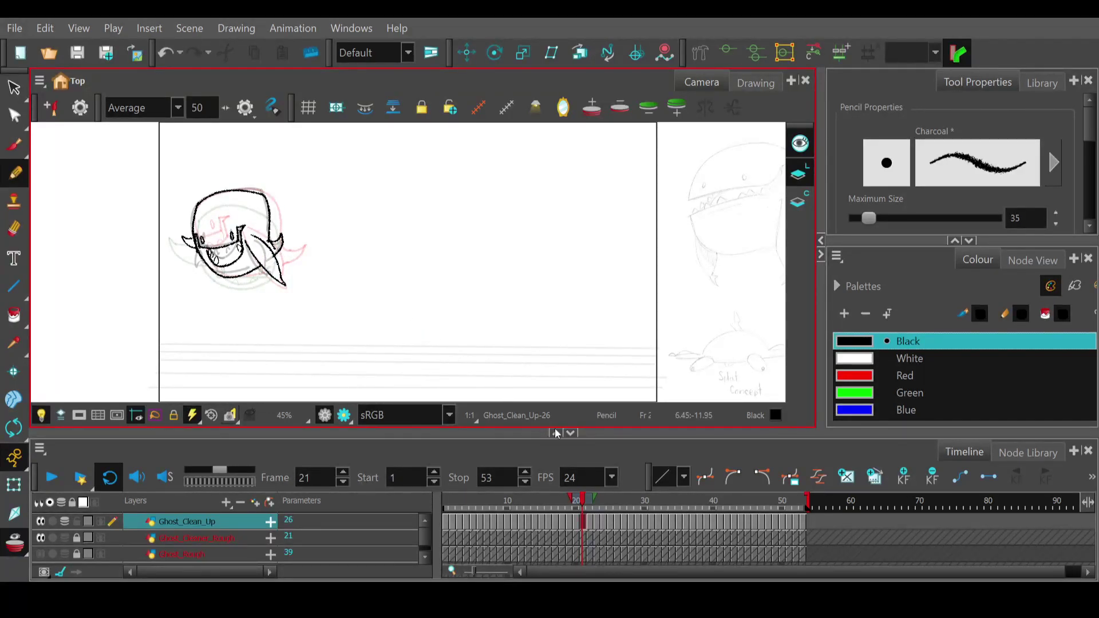
left_click(588, 504)
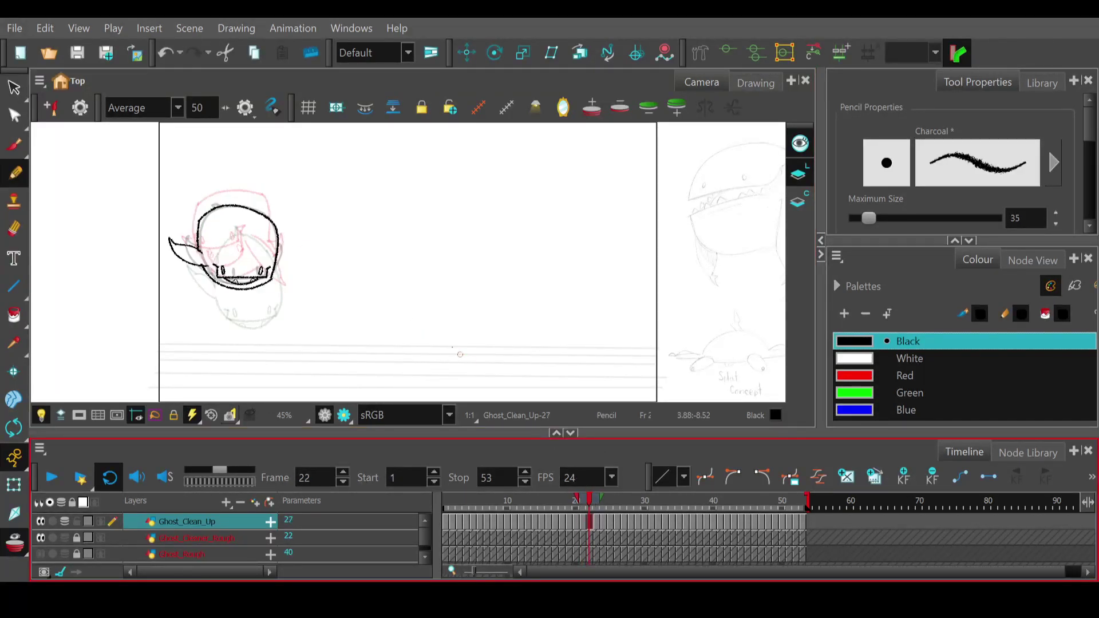
- Draw the small second arm raised beside the body on frame 22, and the arm pointing upward along the body on frame 23
left_click_drag(282, 261, 274, 274)
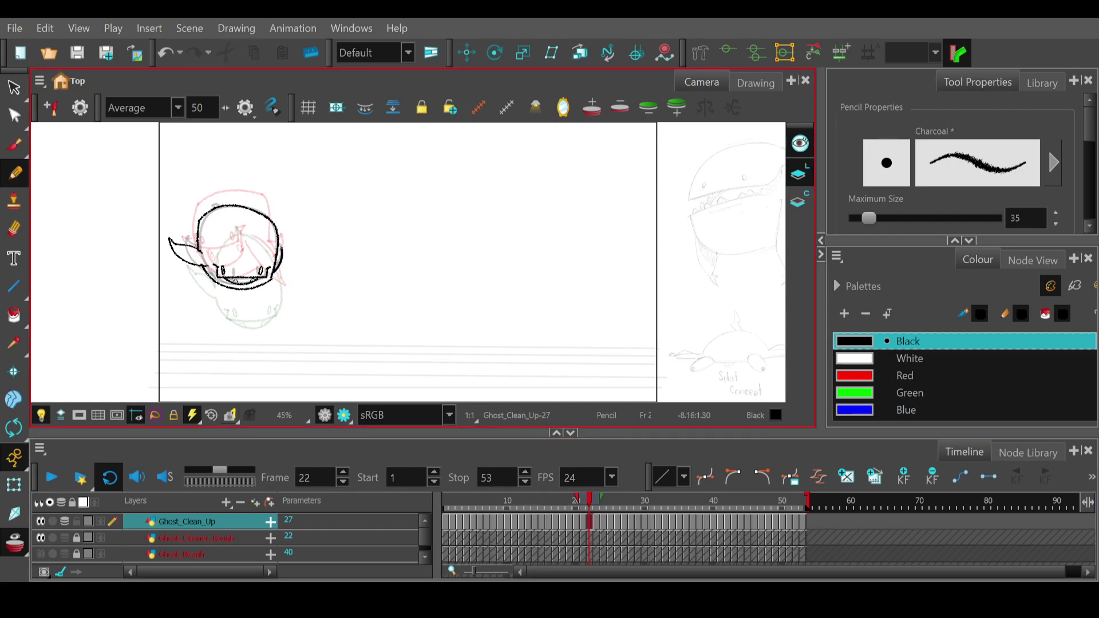
key("ctrl+z")
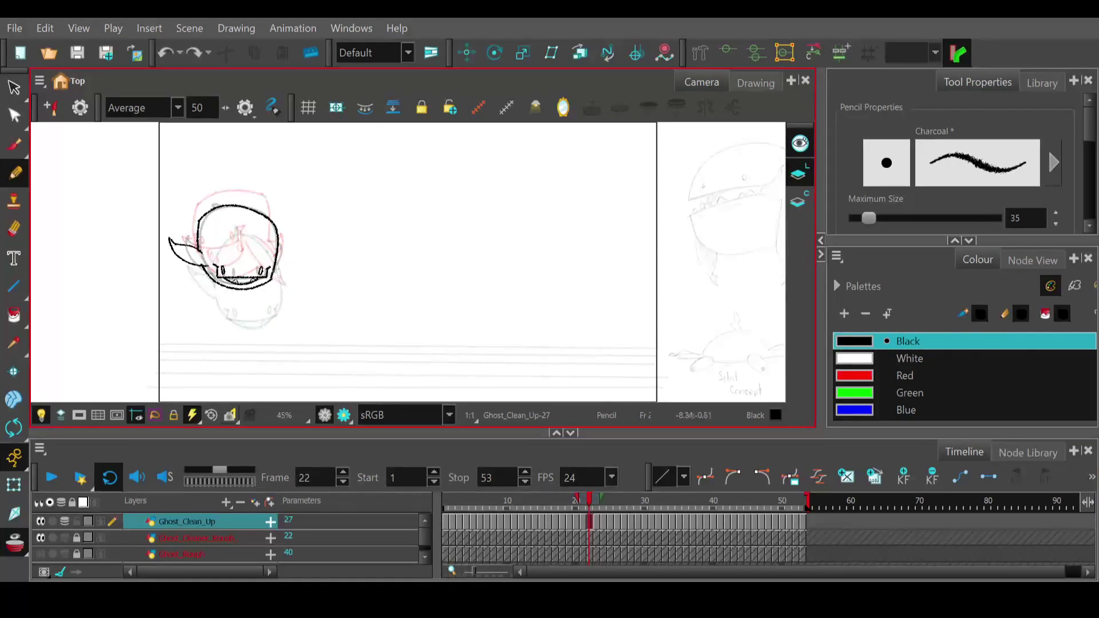
left_click_drag(277, 255, 285, 246)
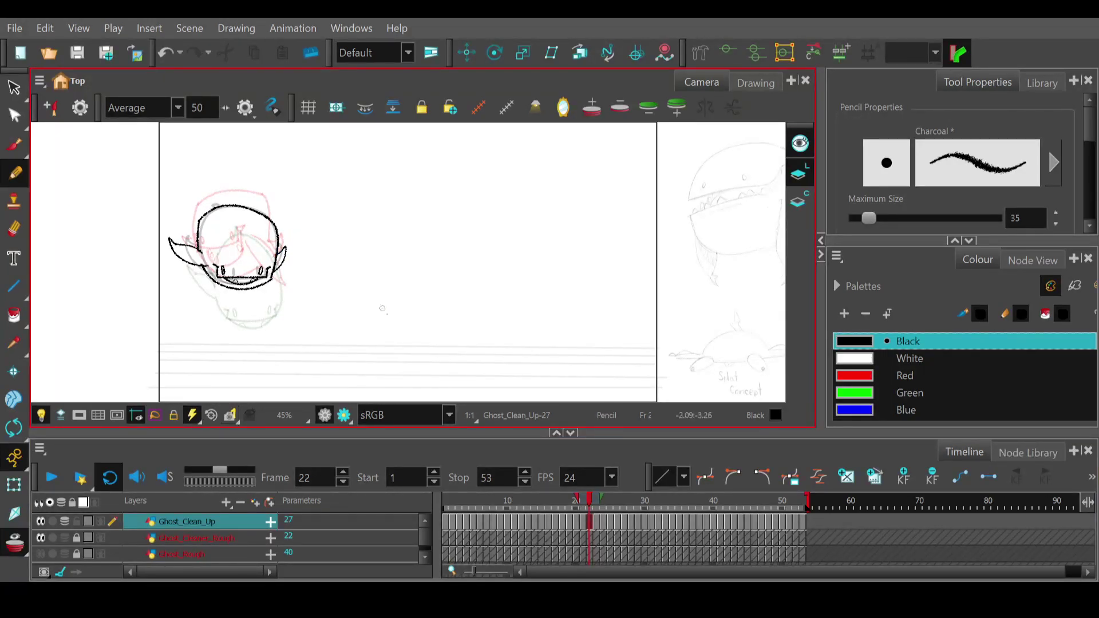
left_click(597, 503)
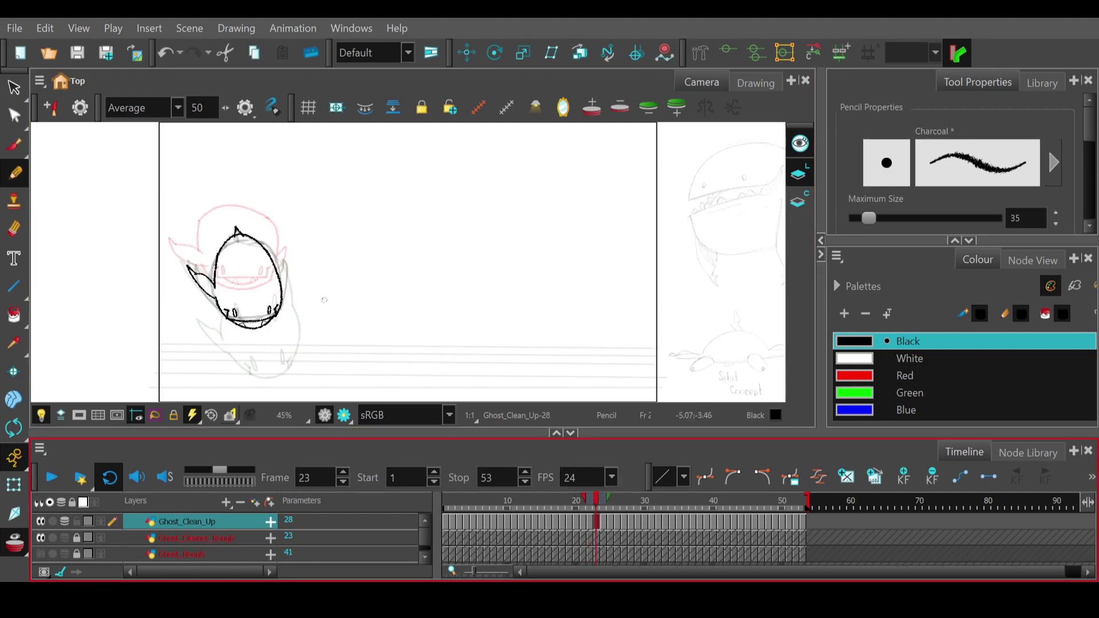
mouse_move(283, 300)
left_mouse_down()
mouse_move(285, 257)
mouse_move(278, 273)
left_mouse_up()
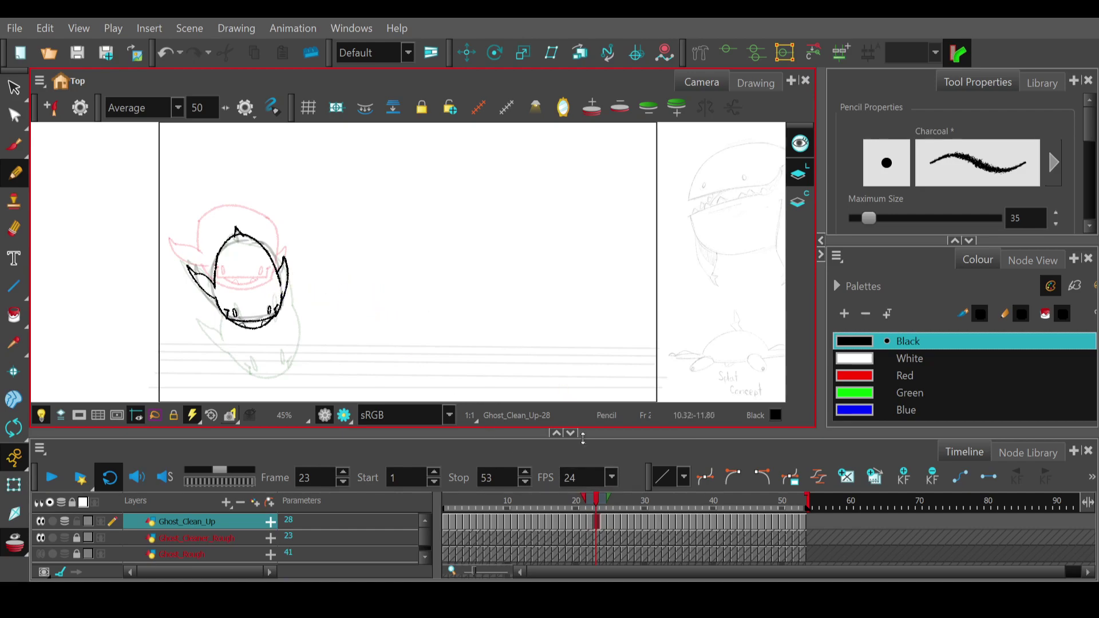
- Draw the upper and lower second arms along the stretched body's side on frame 24, following the rough sketch
left_click(599, 501)
mouse_move(297, 346)
left_mouse_down()
mouse_move(303, 307)
mouse_move(297, 325)
left_mouse_up()
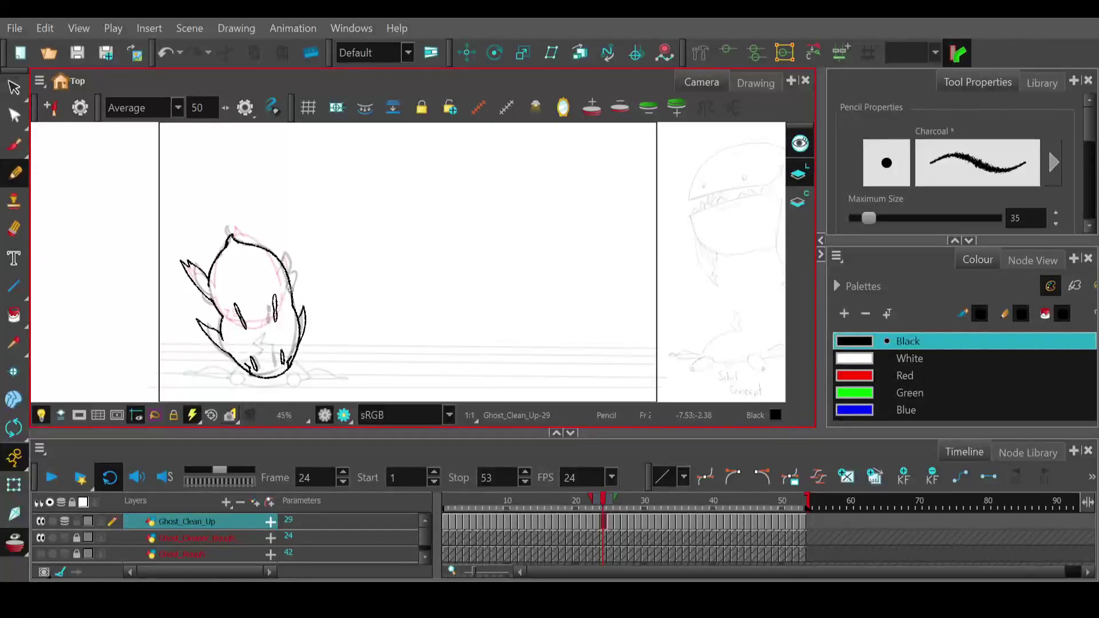
mouse_move(294, 275)
left_mouse_down()
mouse_move(296, 264)
mouse_move(291, 273)
mouse_move(282, 265)
mouse_move(289, 289)
left_mouse_up()
key("e")
key("e")
- Draw the second arm lying flat on the ground beside the squashed body on frame 26, and erase the body line crossing it
mouse_move(604, 504)
left_mouse_down()
mouse_move(551, 509)
mouse_move(617, 509)
left_mouse_up()
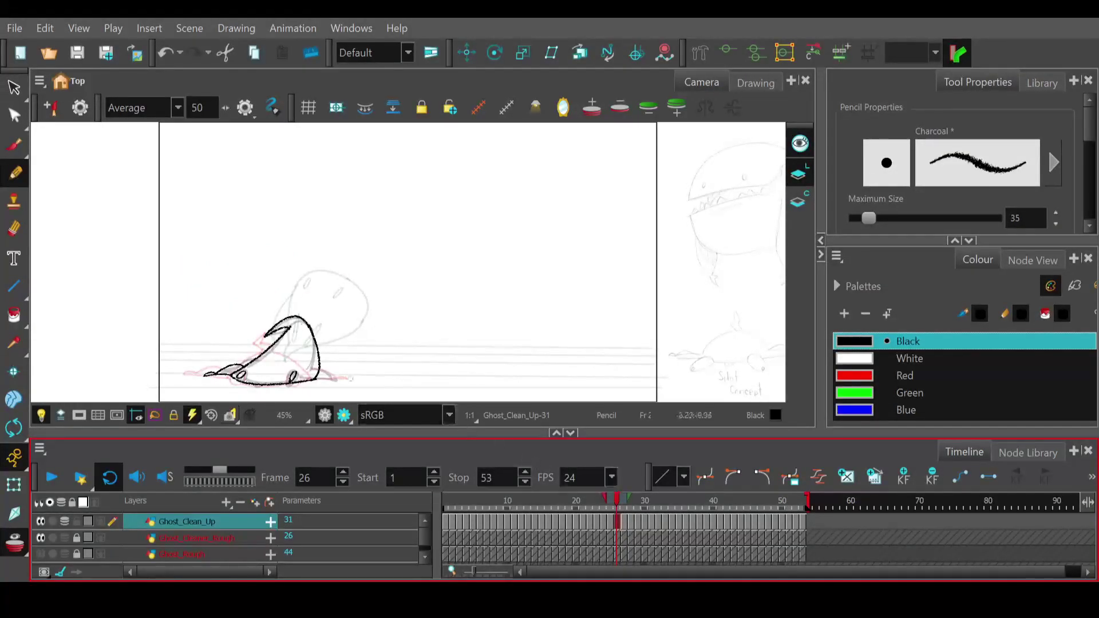
mouse_move(309, 368)
left_mouse_down()
mouse_move(356, 380)
mouse_move(313, 379)
left_mouse_up()
key("ctrl+z")
key("e")
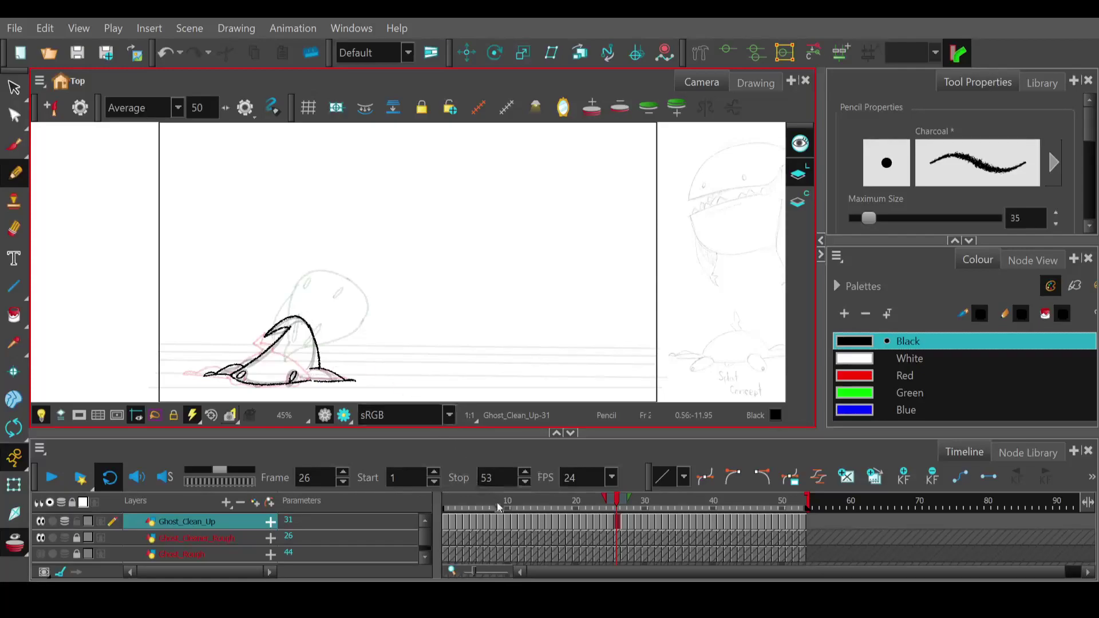
- Draw the second arm hanging down over the body's lower edge on frame 27, and erase the body outline inside it
left_click(625, 500)
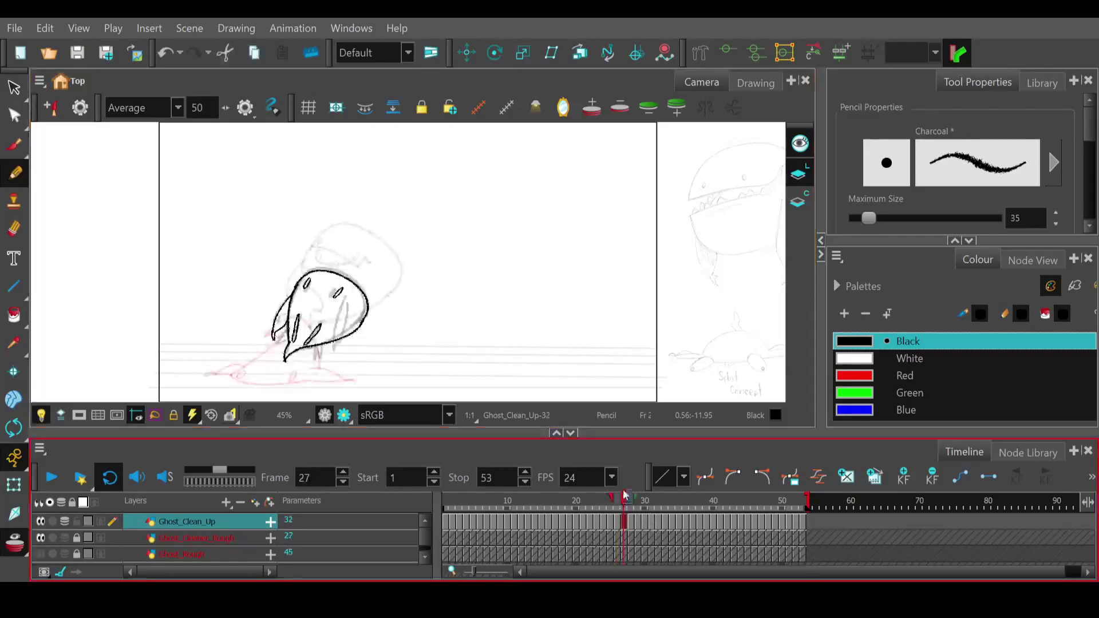
left_click_drag(343, 300, 333, 345)
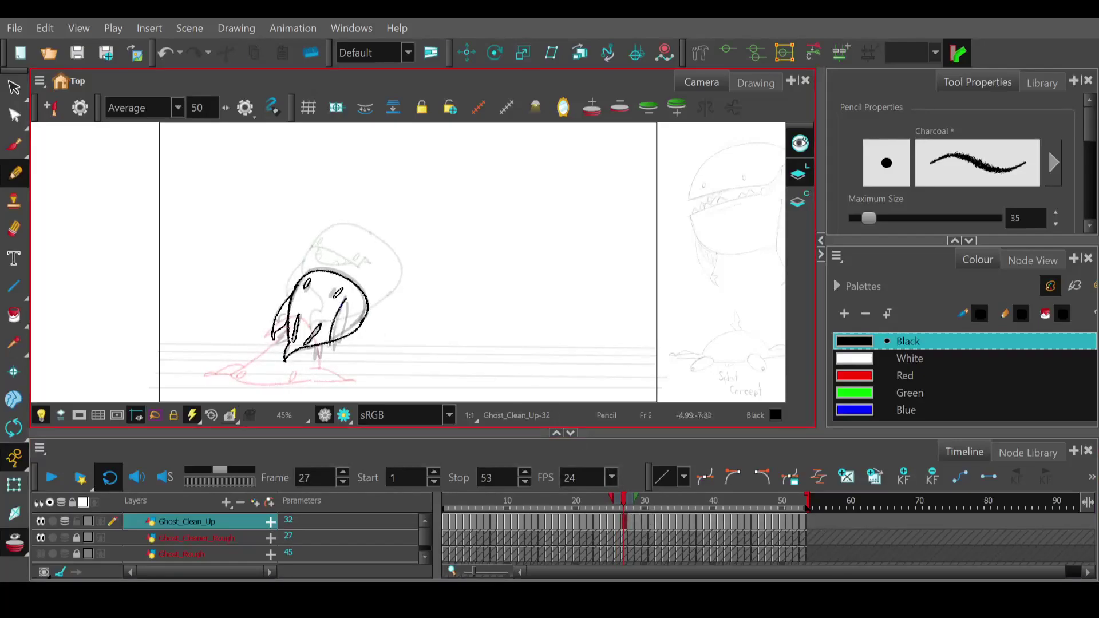
key("ctrl+z")
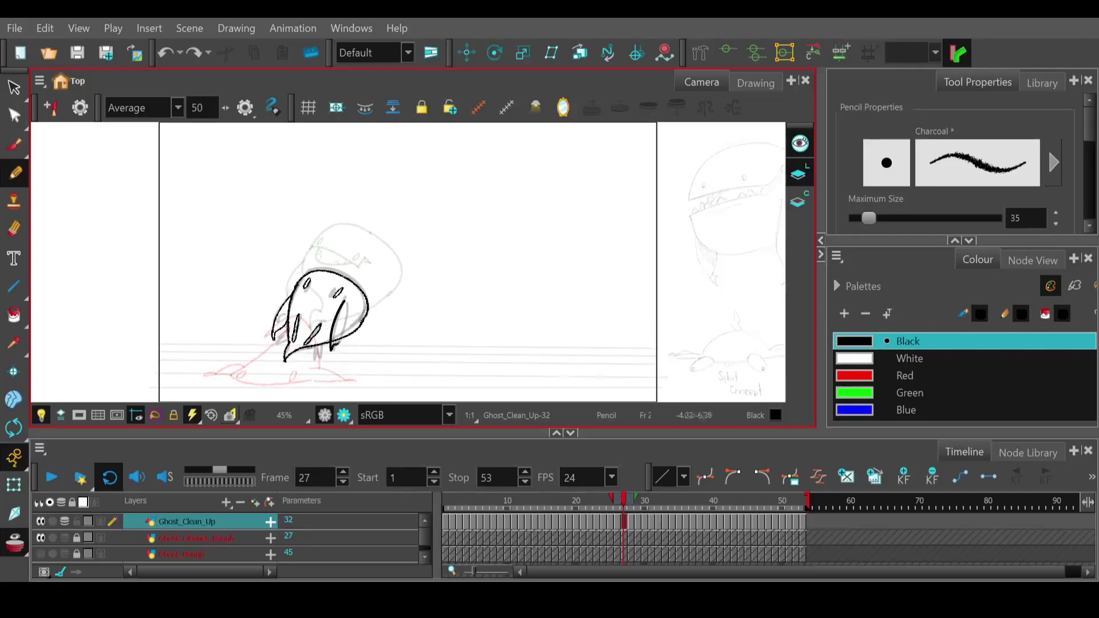
left_click_drag(347, 306, 346, 302)
key("e")
- Draw the second arm slanting down from below the mouth toward the tail on frame 28
left_click(630, 509)
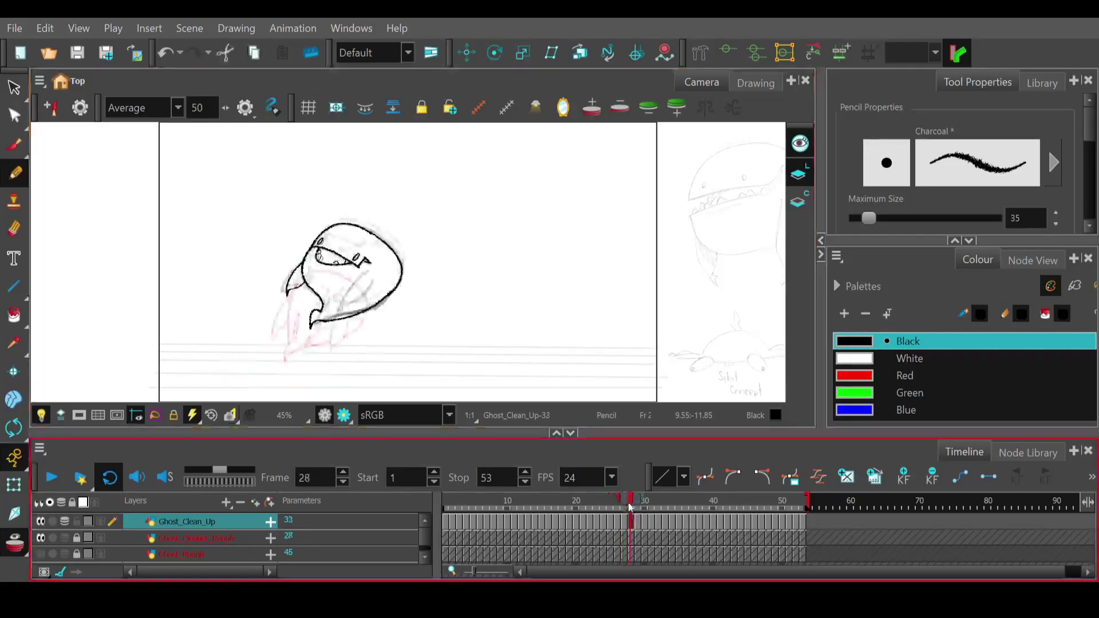
left_click_drag(370, 272, 340, 311)
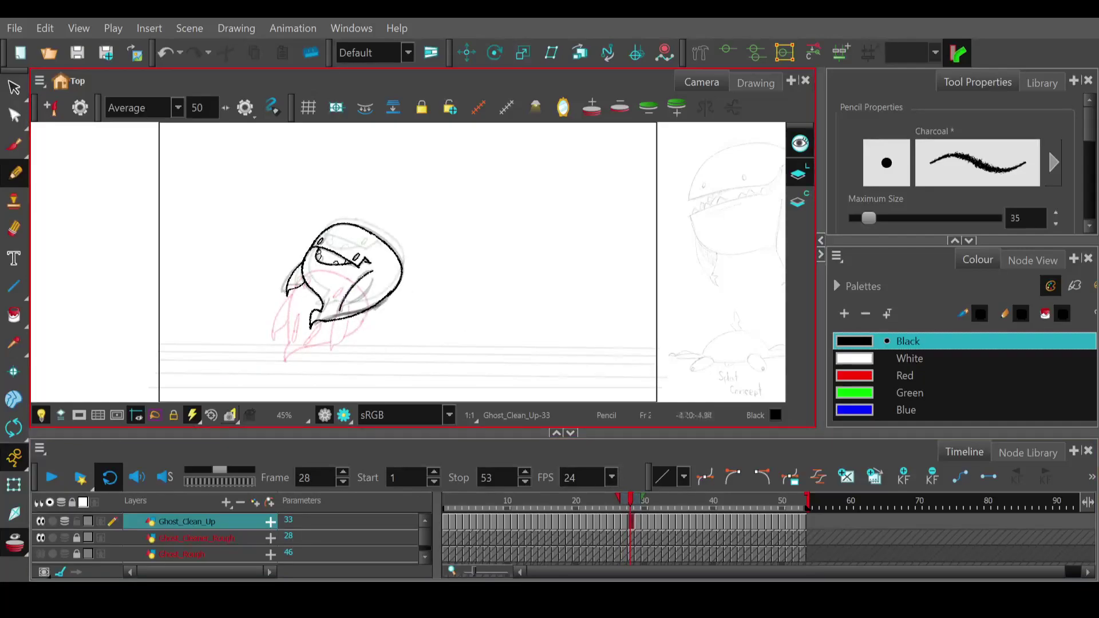
key("ctrl+z")
mouse_move(370, 272)
left_mouse_down()
mouse_move(334, 312)
mouse_move(372, 280)
mouse_move(335, 310)
mouse_move(365, 297)
mouse_move(375, 277)
left_mouse_up()
key("ctrl+z")
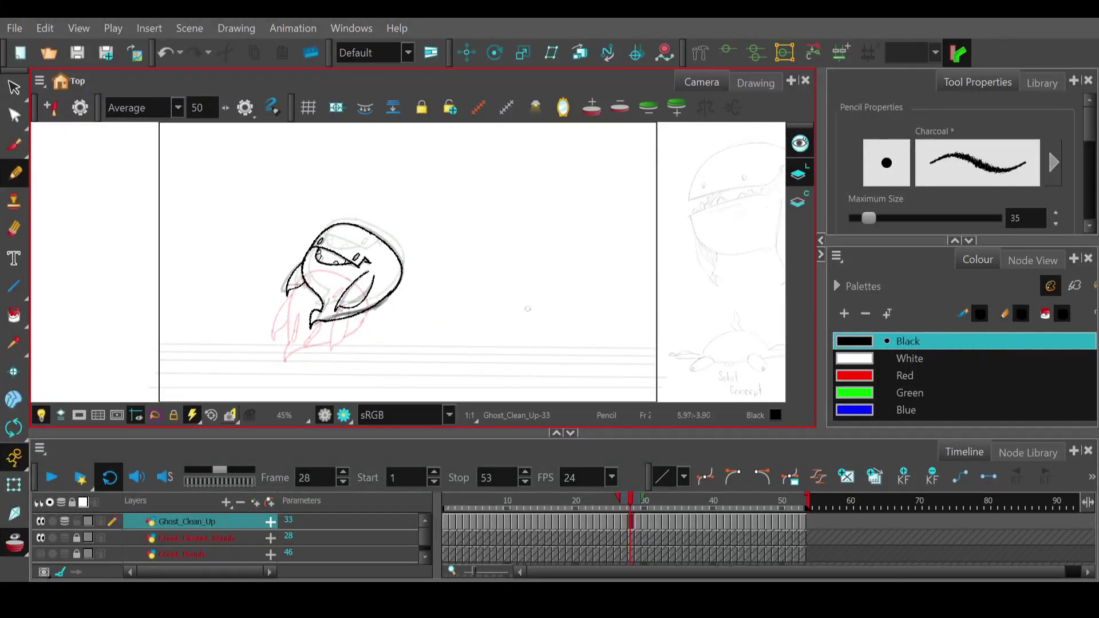
- Draw the second arm slanting from below the mouth toward the tail on frames 29 and 30
left_click(637, 502)
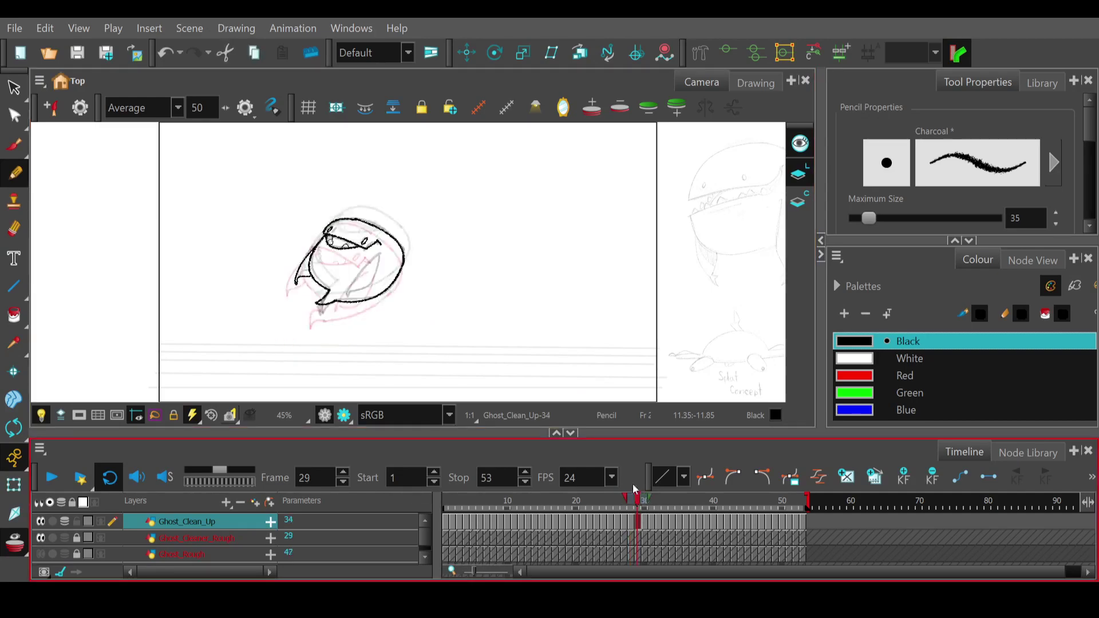
mouse_move(379, 254)
left_mouse_down()
mouse_move(340, 293)
mouse_move(369, 279)
mouse_move(379, 255)
left_mouse_up()
key("ctrl+z")
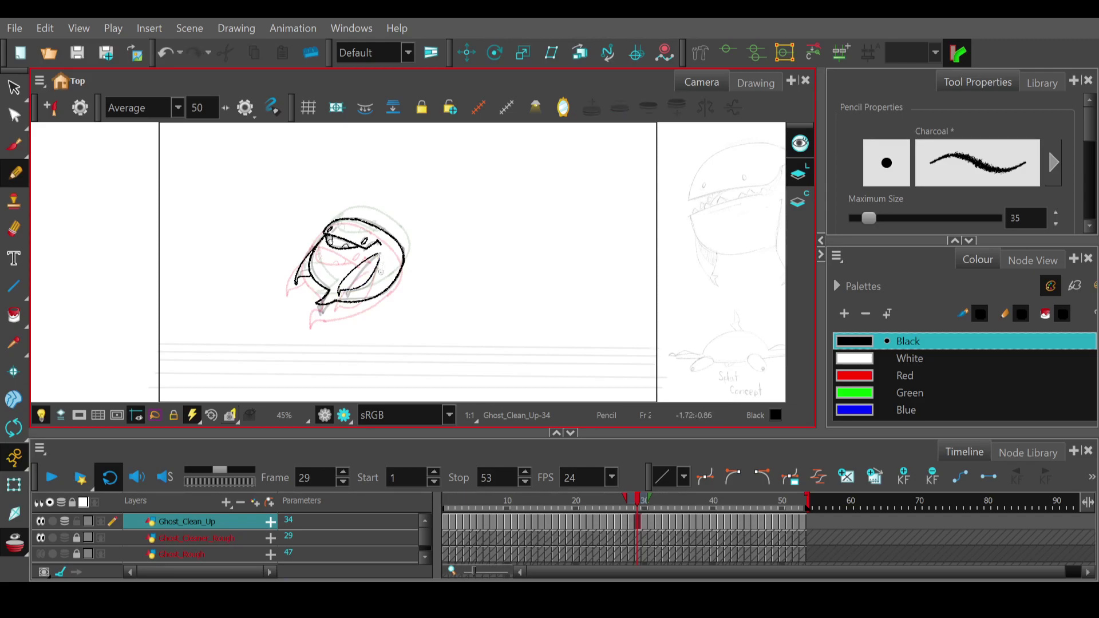
mouse_move(637, 504)
left_mouse_down()
mouse_move(608, 503)
mouse_move(647, 503)
left_mouse_up()
mouse_move(387, 242)
left_mouse_down()
mouse_move(348, 252)
mouse_move(339, 272)
mouse_move(386, 246)
left_mouse_up()
key("ctrl+z")
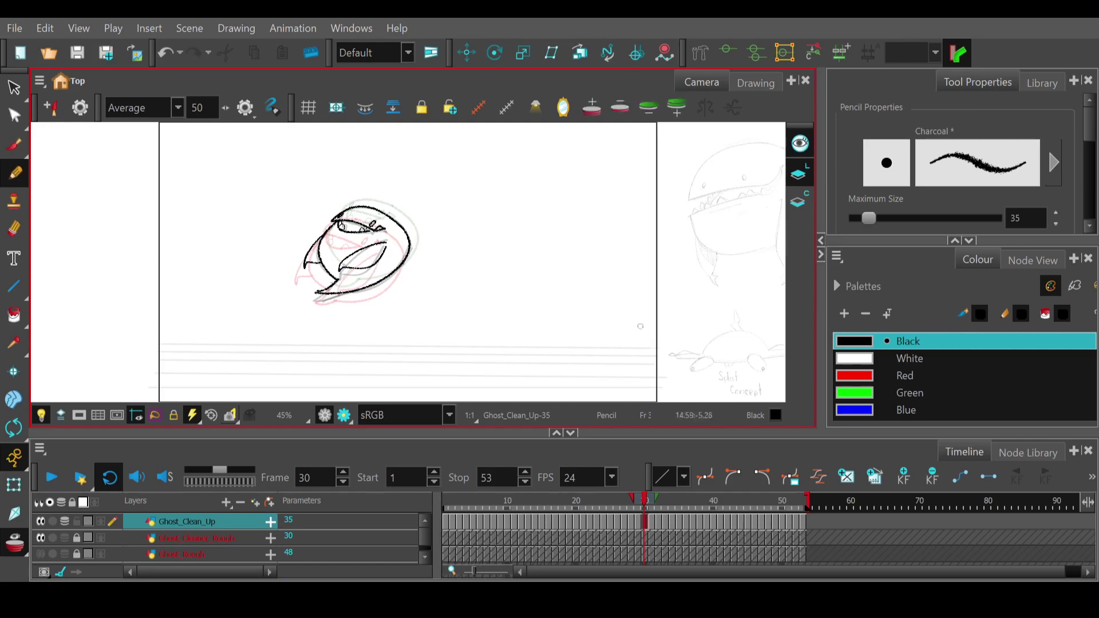
- Draw the far arm behind the body and the near arm slanting down across the belly on frame 31
left_click(645, 502)
key("period")
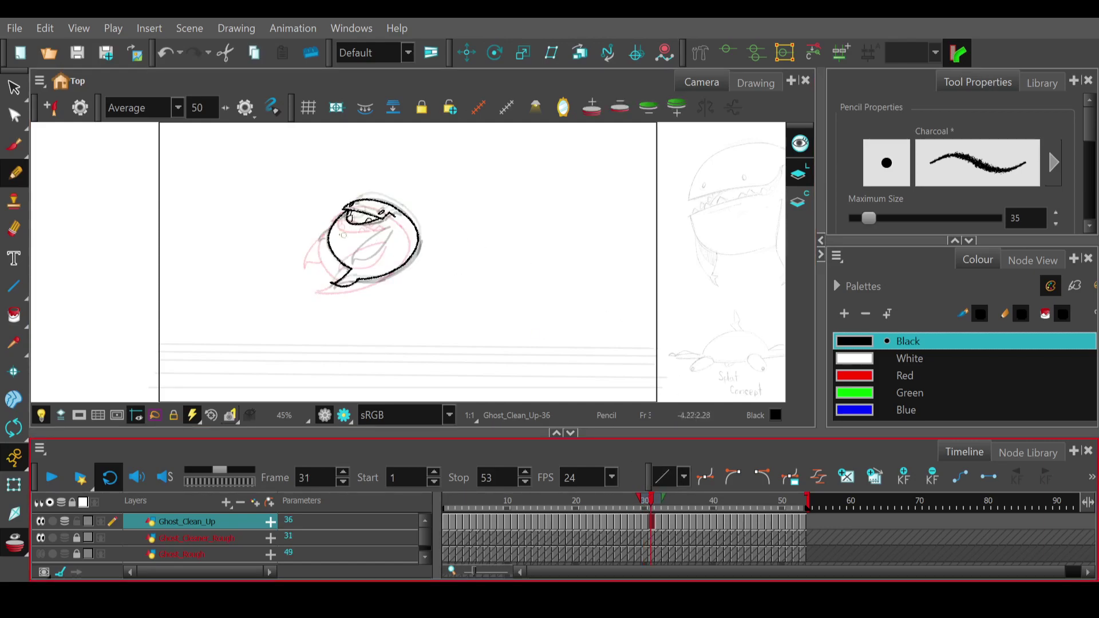
mouse_move(332, 225)
left_mouse_down()
mouse_move(311, 252)
mouse_move(328, 226)
mouse_move(312, 248)
mouse_move(317, 235)
mouse_move(310, 247)
mouse_move(392, 228)
mouse_move(351, 263)
left_mouse_up()
key("ctrl+z")
key("ctrl+z")
key("ctrl+z")
mouse_move(393, 223)
left_mouse_down()
mouse_move(362, 239)
mouse_move(350, 264)
left_mouse_up()
key("ctrl+z")
mouse_move(389, 225)
left_mouse_down()
mouse_move(362, 239)
mouse_move(353, 265)
left_mouse_up()
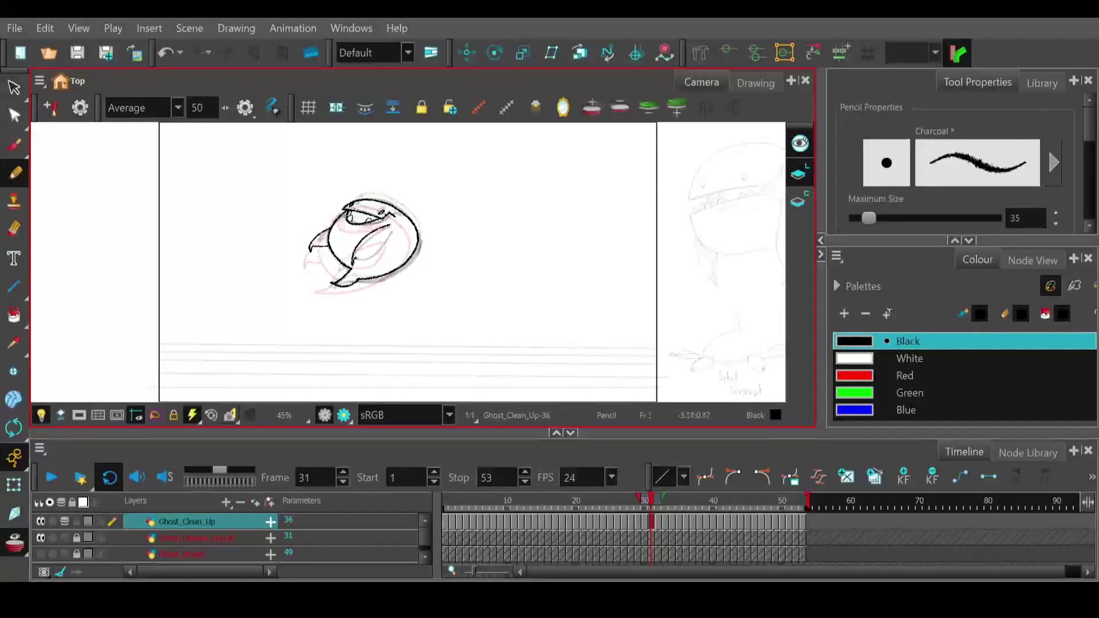
key("ctrl+z")
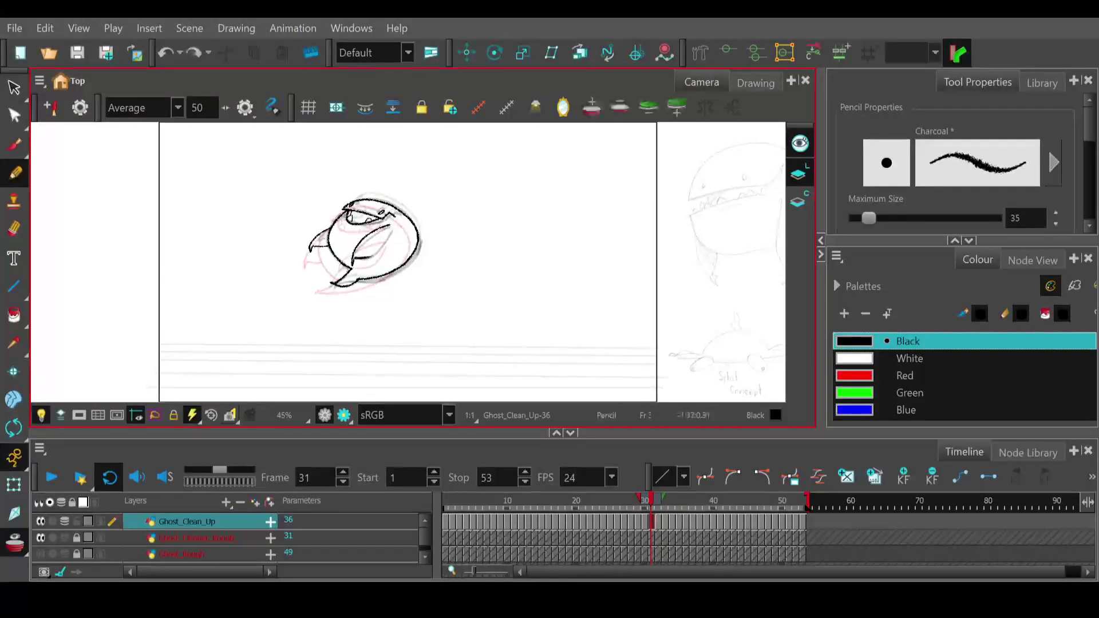
key("ctrl+shift+z")
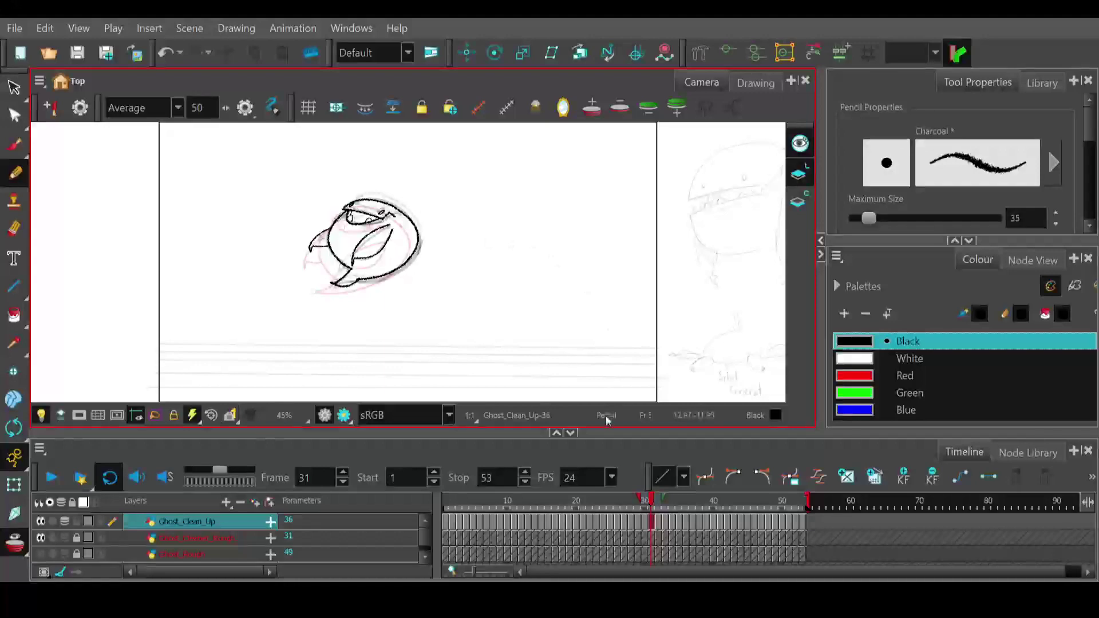
- Draw the near arm across the belly and the small far arm behind the body on frame 32
left_click(657, 501)
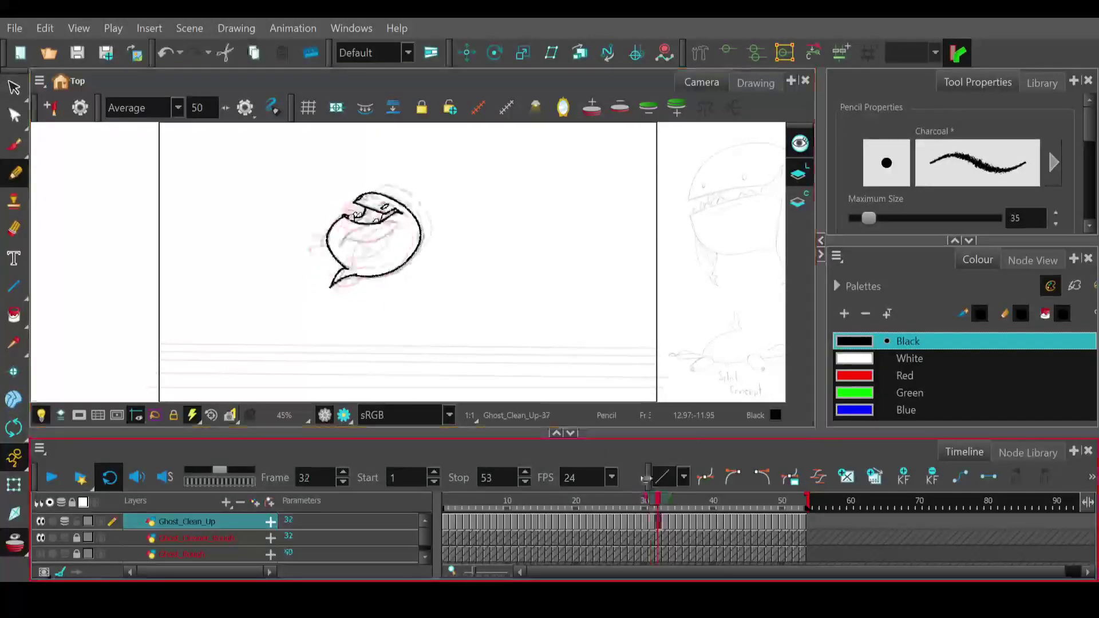
left_click_drag(387, 225, 347, 252)
key("ctrl+z")
key("ctrl+shift+z")
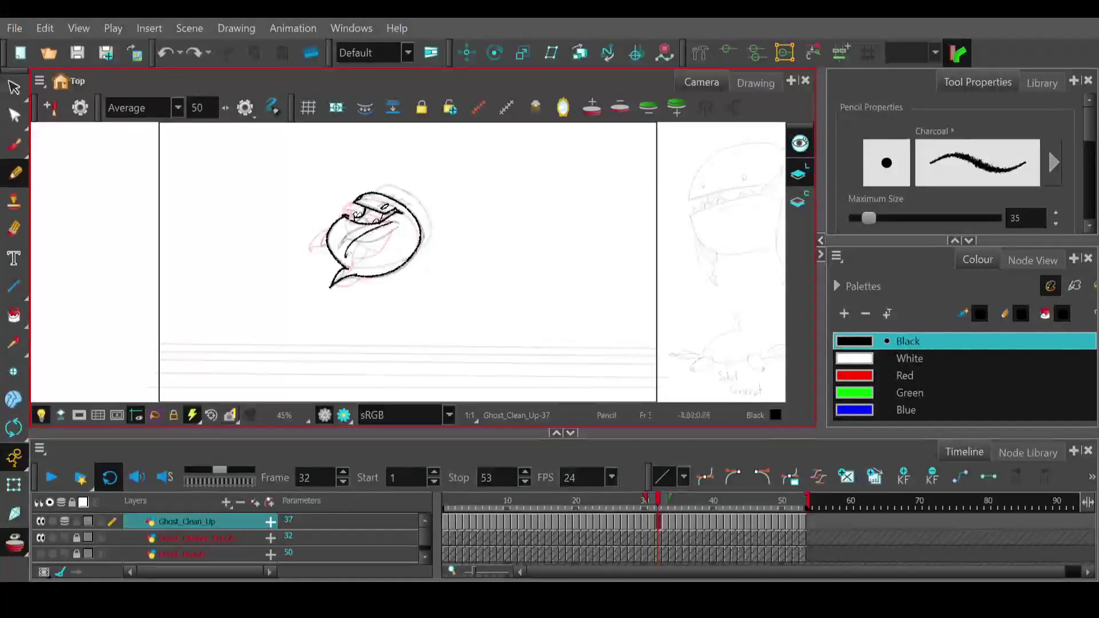
mouse_move(359, 253)
left_mouse_down()
mouse_move(394, 226)
mouse_move(317, 246)
mouse_move(325, 240)
left_mouse_up()
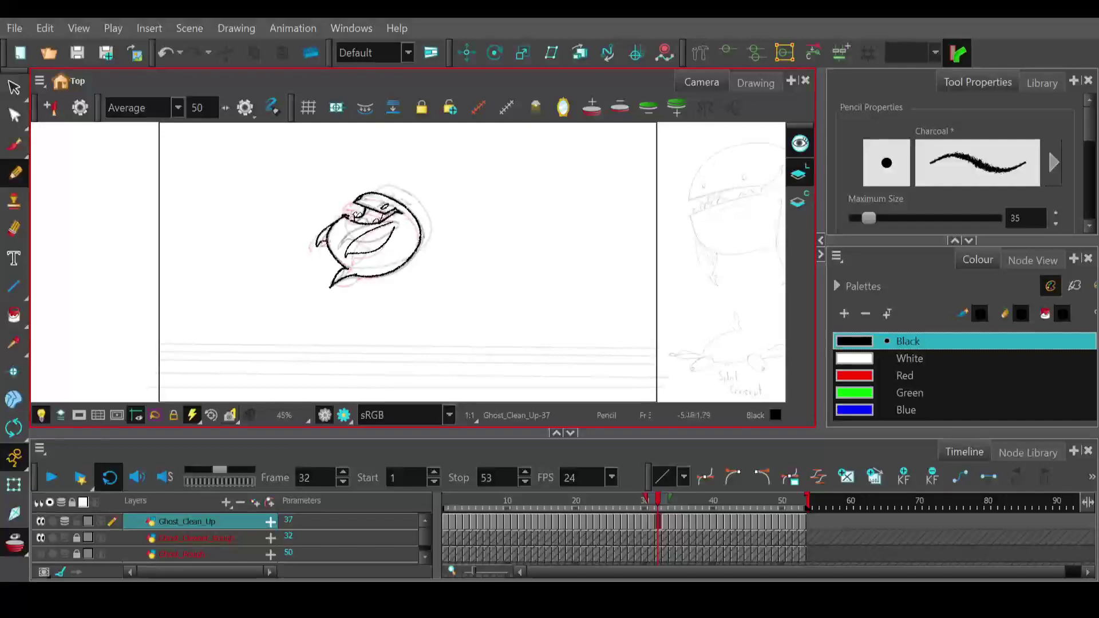
- Draw the near arm sweeping back past the body on frame 33, erase the body outline inside it, and add the far arm's tip
left_click(664, 507)
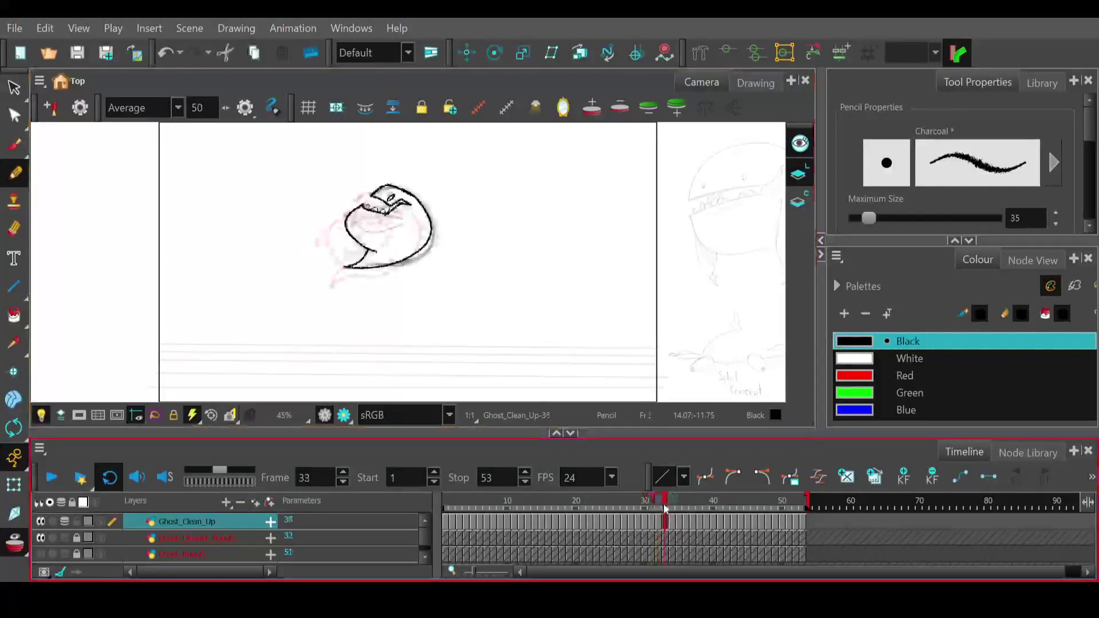
left_click_drag(402, 219, 339, 242)
key("ctrl+z")
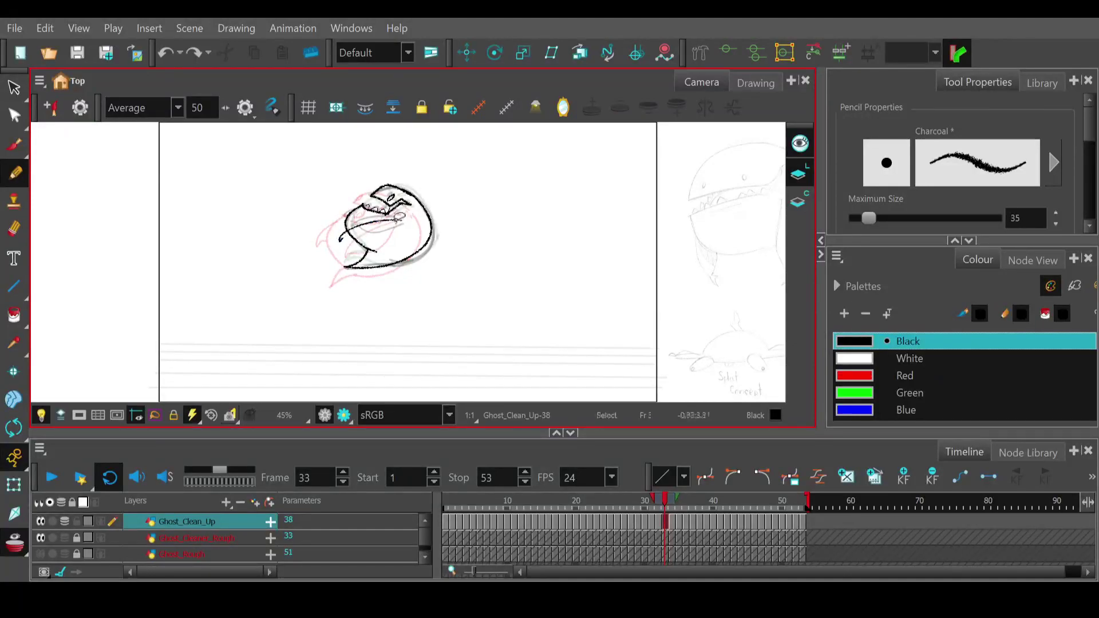
key("ctrl+z")
mouse_move(401, 217)
left_mouse_down()
mouse_move(369, 217)
mouse_move(344, 241)
mouse_move(381, 222)
mouse_move(340, 240)
mouse_move(385, 240)
mouse_move(351, 237)
left_mouse_up()
key("ctrl+z")
key("ctrl+z")
key("e")
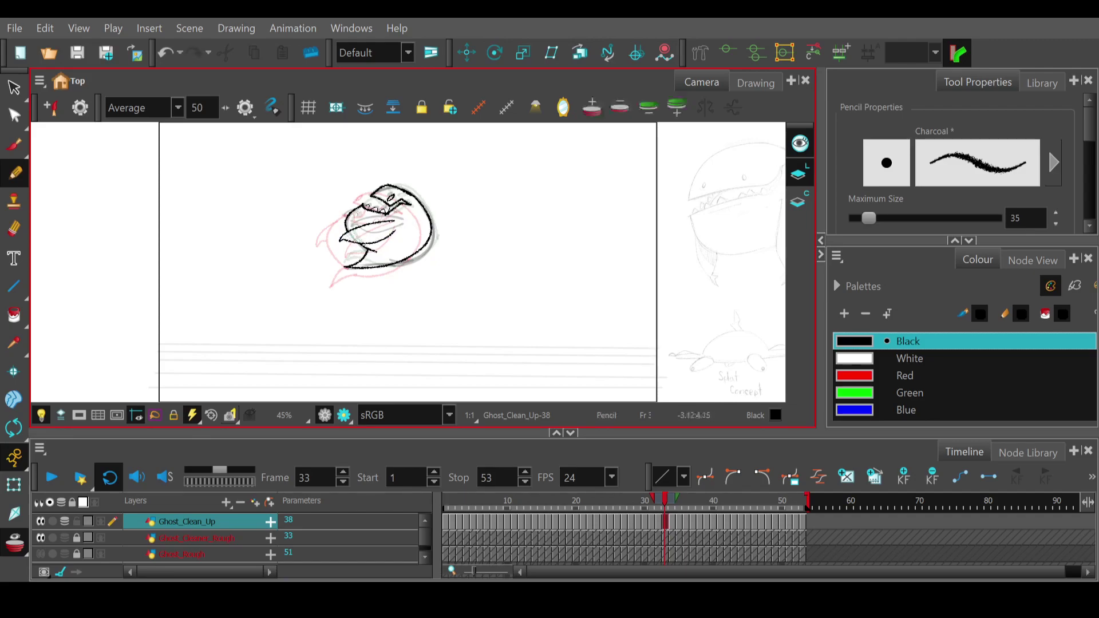
key("ctrl+z")
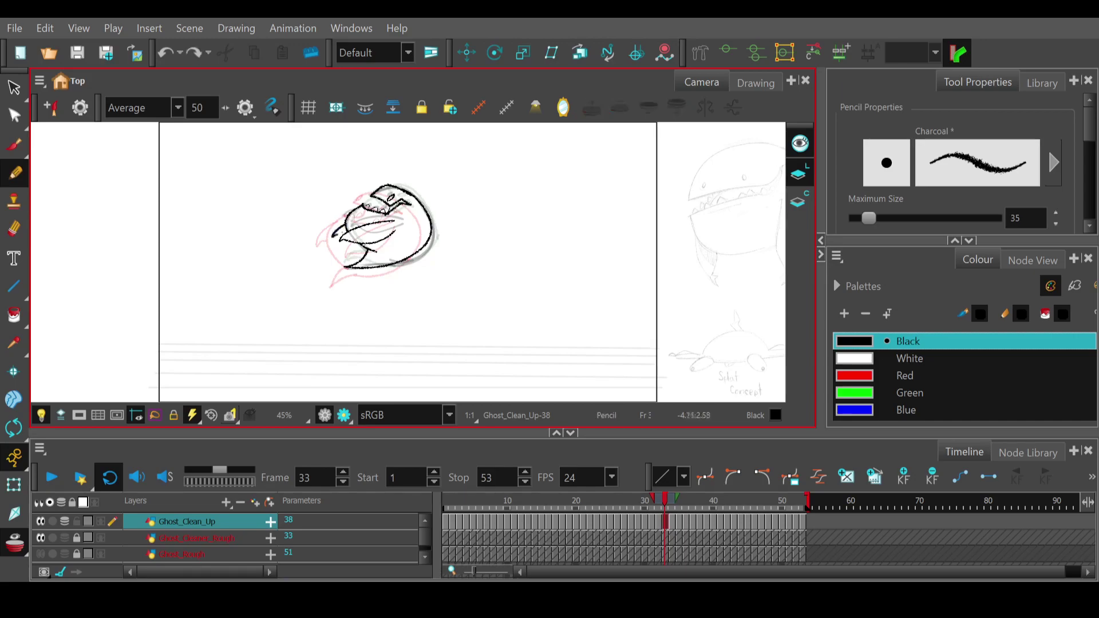
left_click_drag(346, 225, 350, 218)
key("ctrl+z")
key("ctrl+shift+z")
- Return to frame 31 and redraw the near arm slanting from below the mouth down across the belly
mouse_move(668, 504)
left_mouse_down()
mouse_move(613, 519)
mouse_move(675, 515)
mouse_move(640, 516)
mouse_move(651, 512)
left_mouse_up()
key("e")
left_click_drag(357, 253, 391, 226)
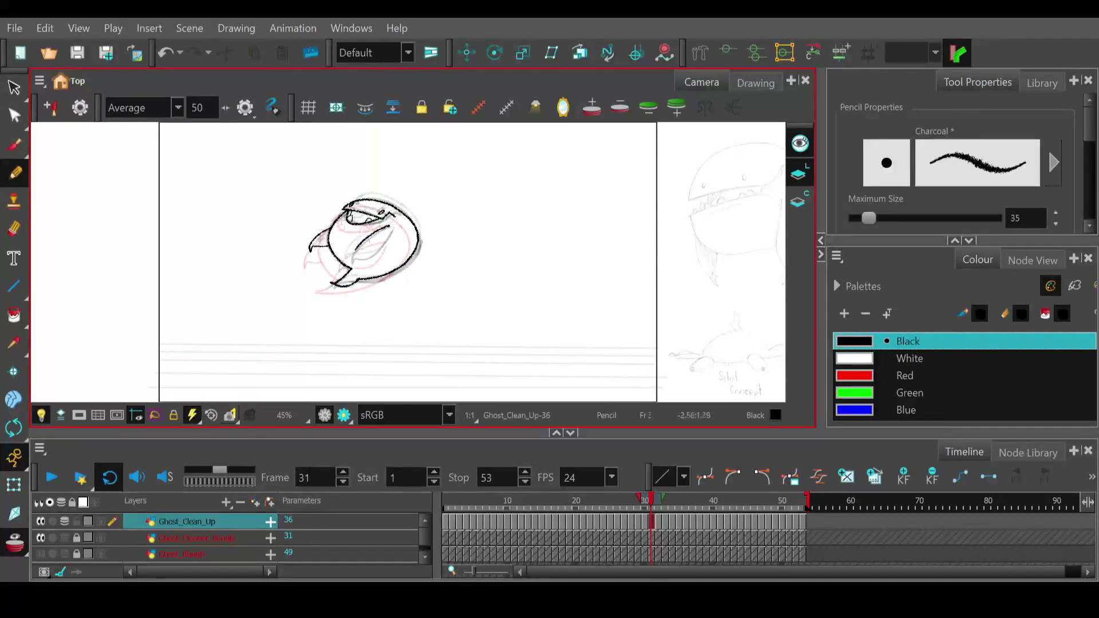
key("ctrl+z")
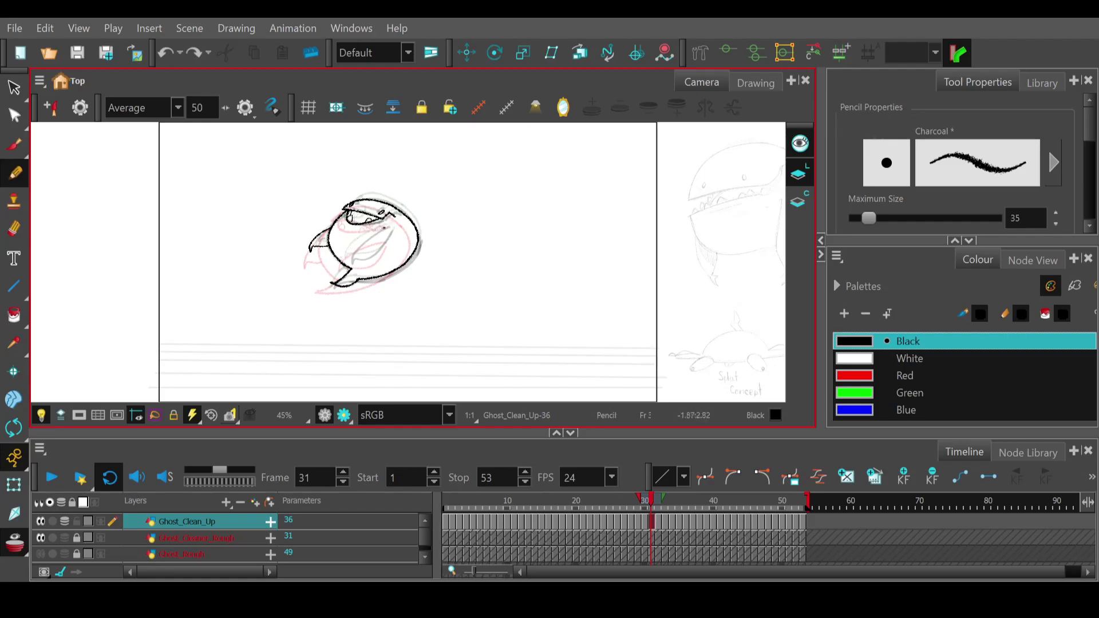
left_click_drag(352, 257, 393, 228)
key("ctrl+z")
left_click_drag(349, 257, 390, 229)
- Draw the near arm reaching back from below the mouth past the body's edge on frame 34
left_click_drag(656, 504, 673, 506)
mouse_move(407, 217)
left_mouse_down()
mouse_move(338, 218)
mouse_move(408, 232)
left_mouse_up()
key("ctrl+z")
key("ctrl+z")
key("ctrl+z")
mouse_move(352, 209)
left_mouse_down()
mouse_move(392, 232)
mouse_move(404, 224)
mouse_move(355, 213)
left_mouse_up()
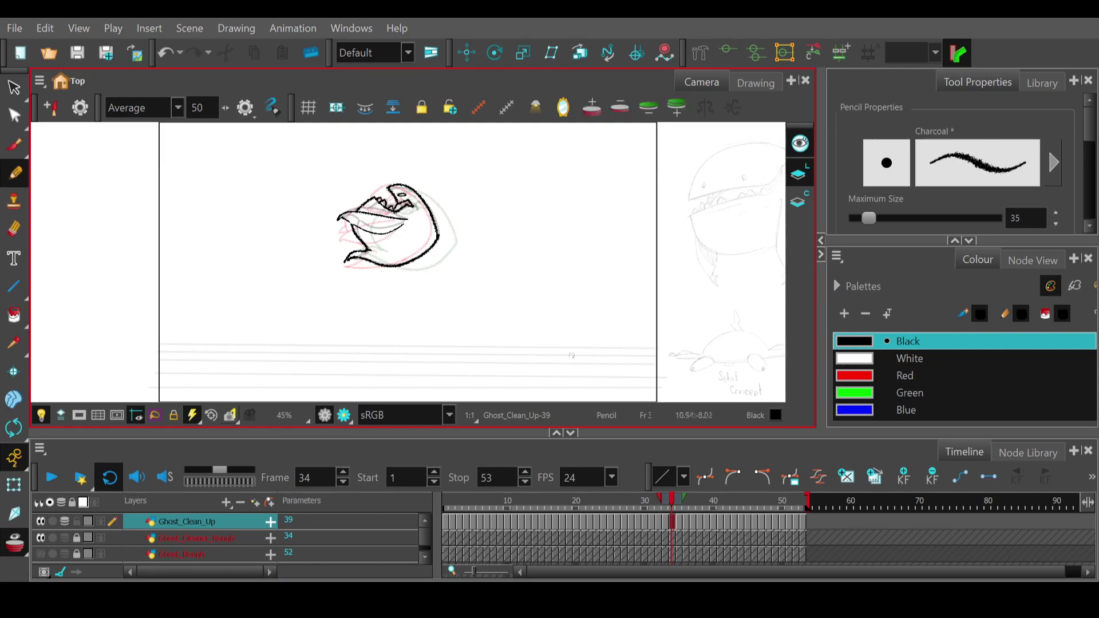
- Draw the near arm sweeping back and up past the body on frame 35, and erase the body outline inside it
left_click(676, 506)
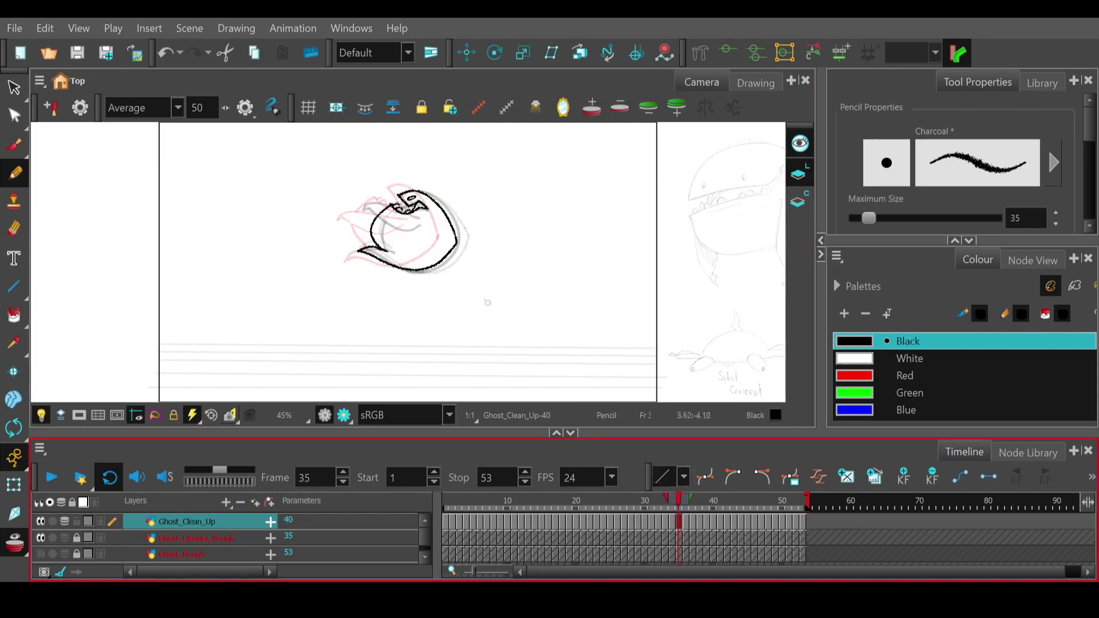
mouse_move(422, 221)
left_mouse_down()
mouse_move(376, 204)
mouse_move(402, 219)
mouse_move(367, 217)
mouse_move(425, 230)
left_mouse_up()
key("ctrl+z")
key("ctrl+z")
key("ctrl+z")
mouse_move(360, 210)
left_mouse_down()
mouse_move(384, 234)
mouse_move(424, 224)
left_mouse_up()
key("e")
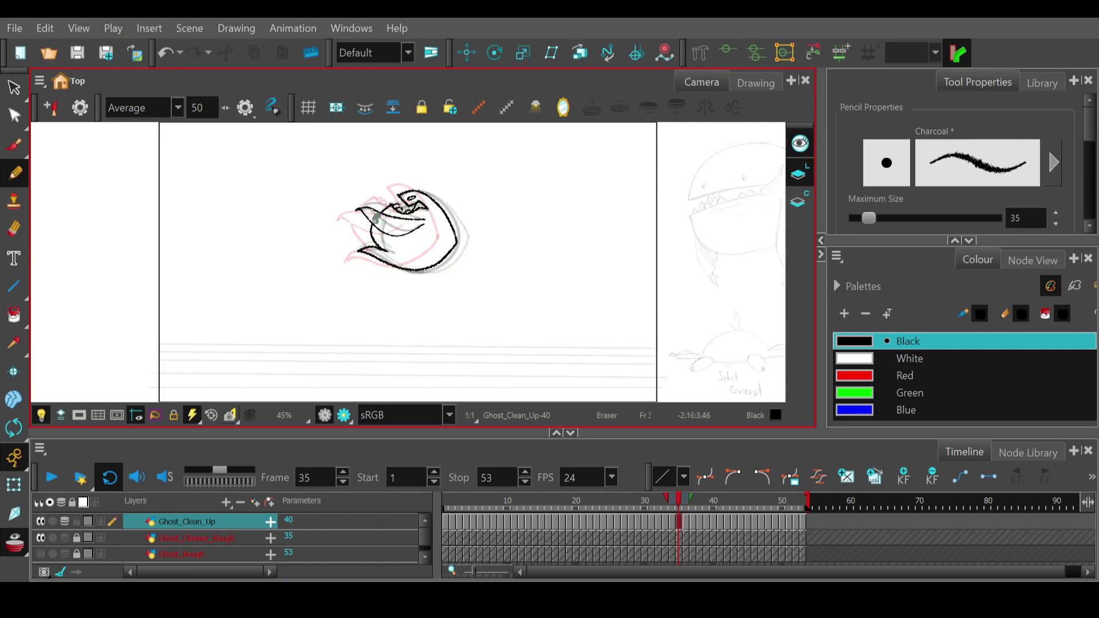
mouse_move(681, 502)
left_mouse_down()
mouse_move(650, 503)
mouse_move(675, 505)
left_mouse_up()
- Draw the near arm raised back above the tail on frame 36, and erase the body outline inside it
left_click_drag(682, 504, 686, 507)
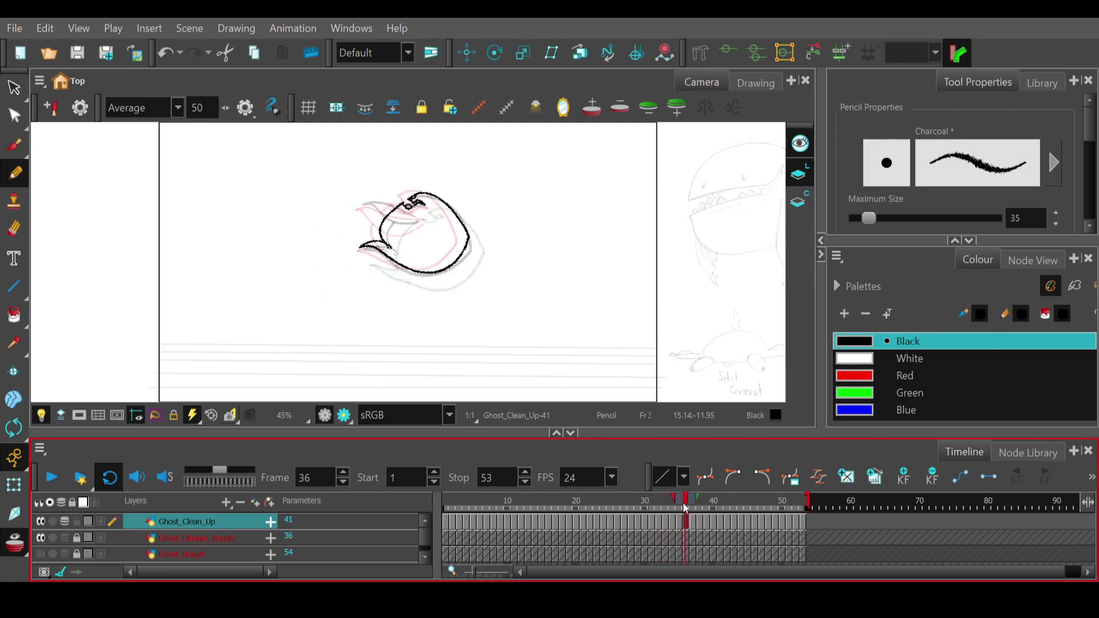
mouse_move(417, 217)
left_mouse_down()
mouse_move(362, 200)
mouse_move(417, 223)
mouse_move(398, 227)
mouse_move(418, 223)
mouse_move(391, 213)
mouse_move(398, 206)
left_mouse_up()
key("ctrl+z")
key("ctrl+z")
key("e")
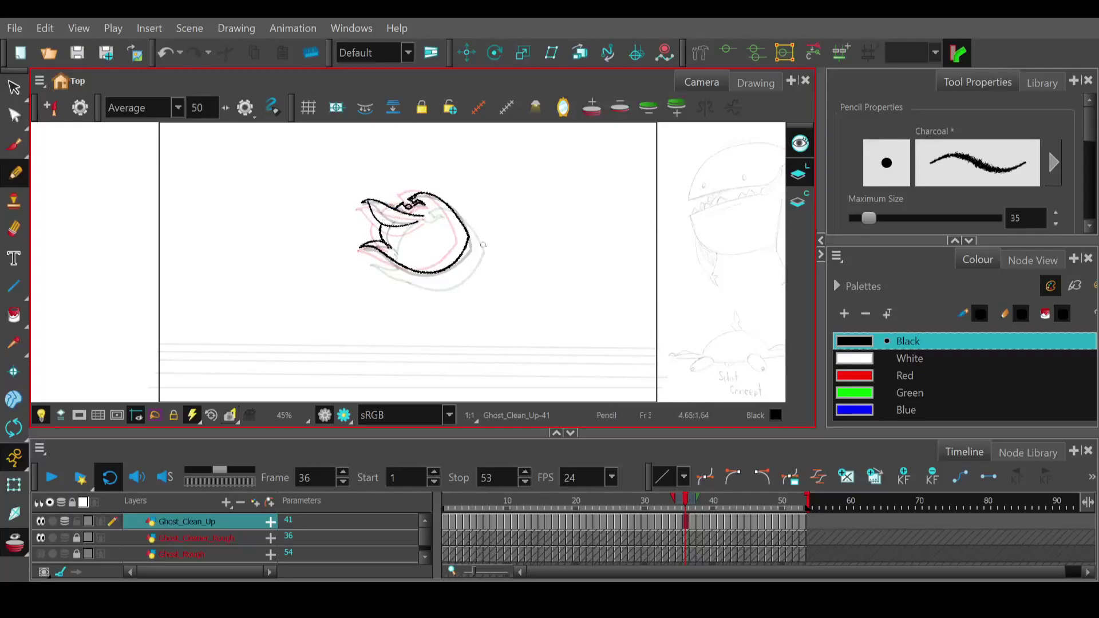
- Draw the near arm on frame 37 raised steeply above the body from below the mouth, and clear the body outline inside it
left_click(693, 502)
left_click_drag(427, 235, 395, 199)
key("ctrl+z")
left_click_drag(428, 235, 388, 197)
key("ctrl+z")
mouse_move(429, 237)
left_mouse_down()
mouse_move(383, 198)
mouse_move(421, 236)
left_mouse_up()
key("ctrl+z")
mouse_move(388, 200)
left_mouse_down()
mouse_move(394, 222)
mouse_move(429, 241)
mouse_move(414, 223)
left_mouse_up()
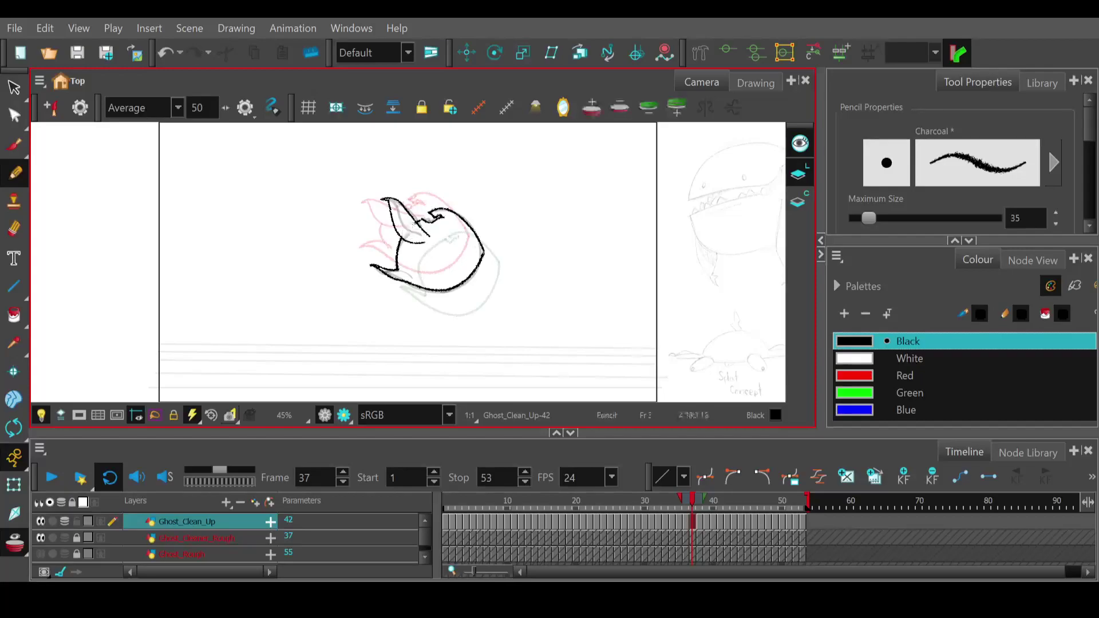
- Draw the near arm on frame 38 raised above the falling body, erase the outline inside it, and add the far arm's tip near the mouth
left_click(698, 499)
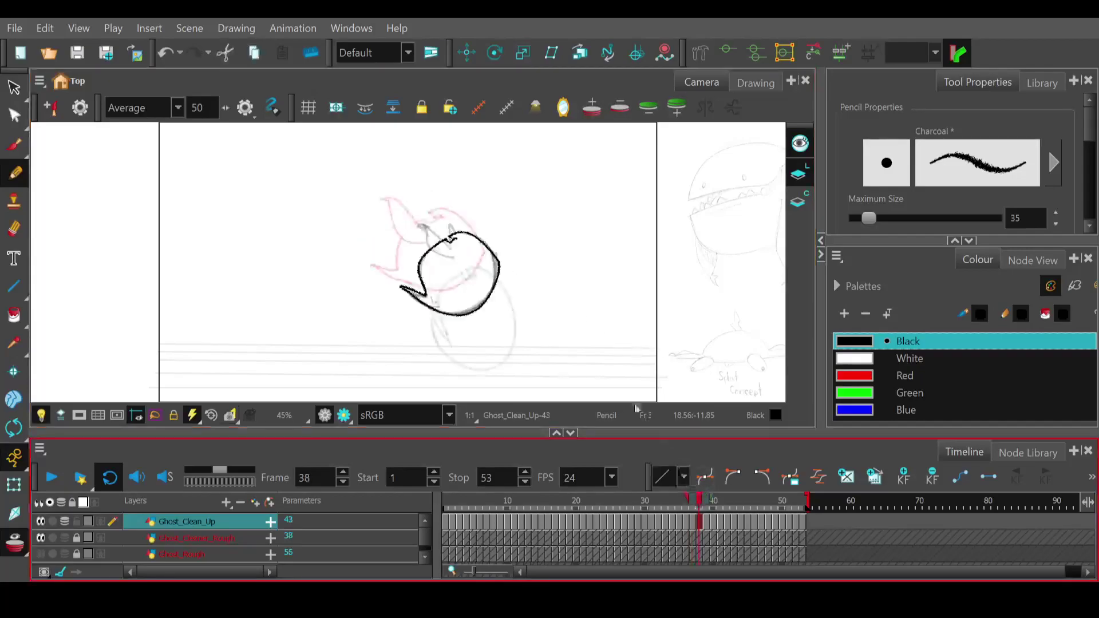
left_click_drag(423, 225, 450, 249)
key("ctrl+z")
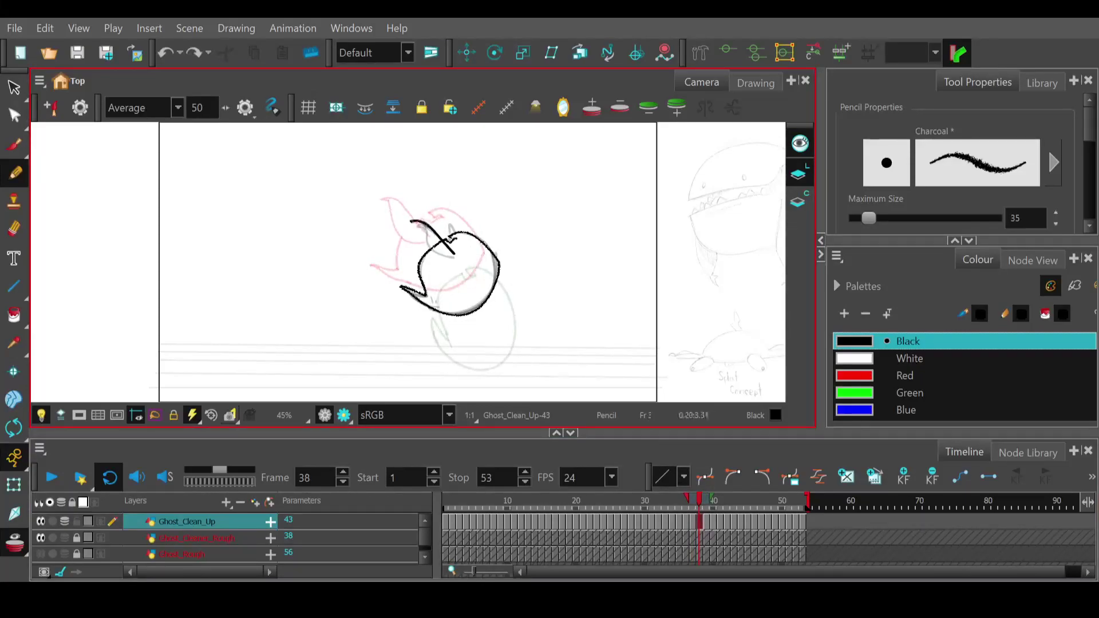
left_click_drag(445, 264, 451, 264)
key("ctrl+z")
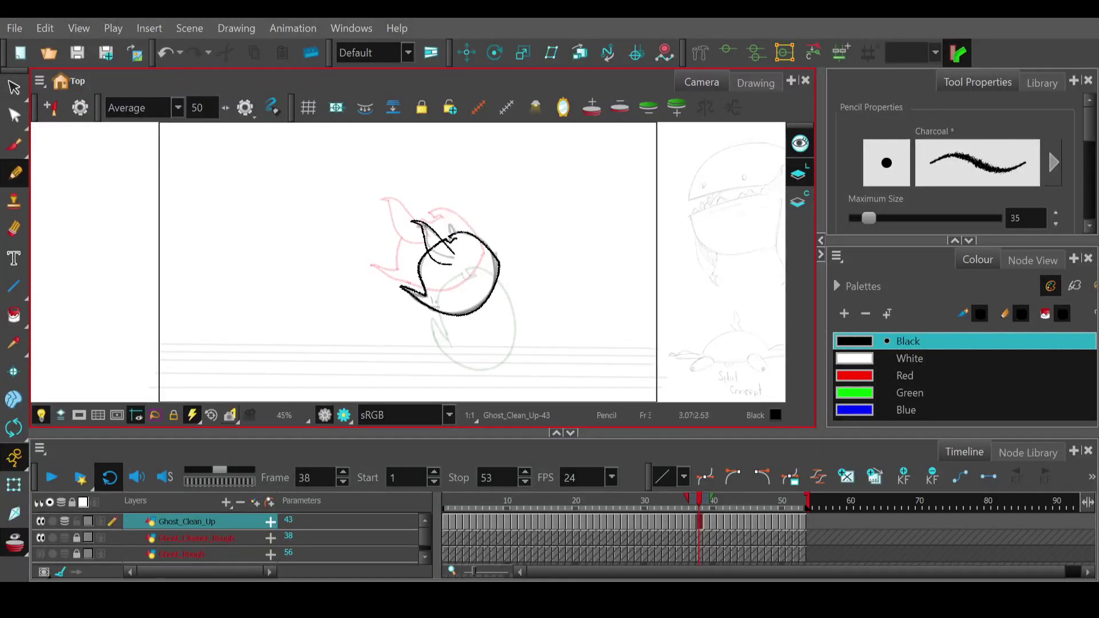
left_click_drag(444, 241, 435, 245)
- Draw the near arm raised behind the stretched body on frame 39, and add the small far arm sticking up beside the mouth
left_click(707, 504)
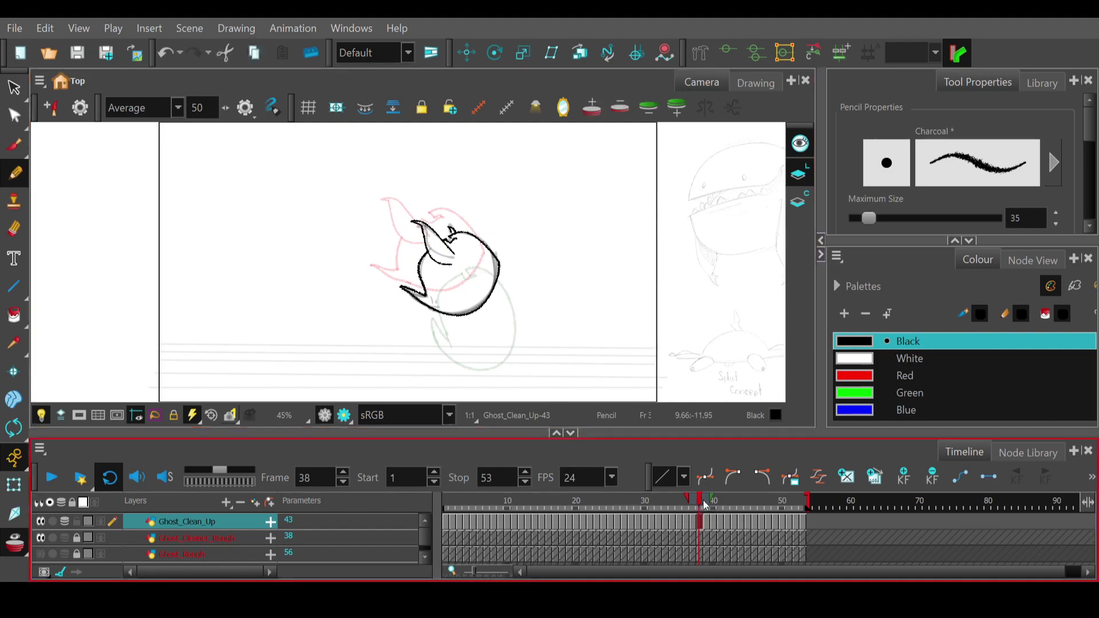
left_click_drag(465, 297, 436, 248)
key("ctrl+z")
left_click_drag(465, 299, 442, 268)
key("ctrl+z")
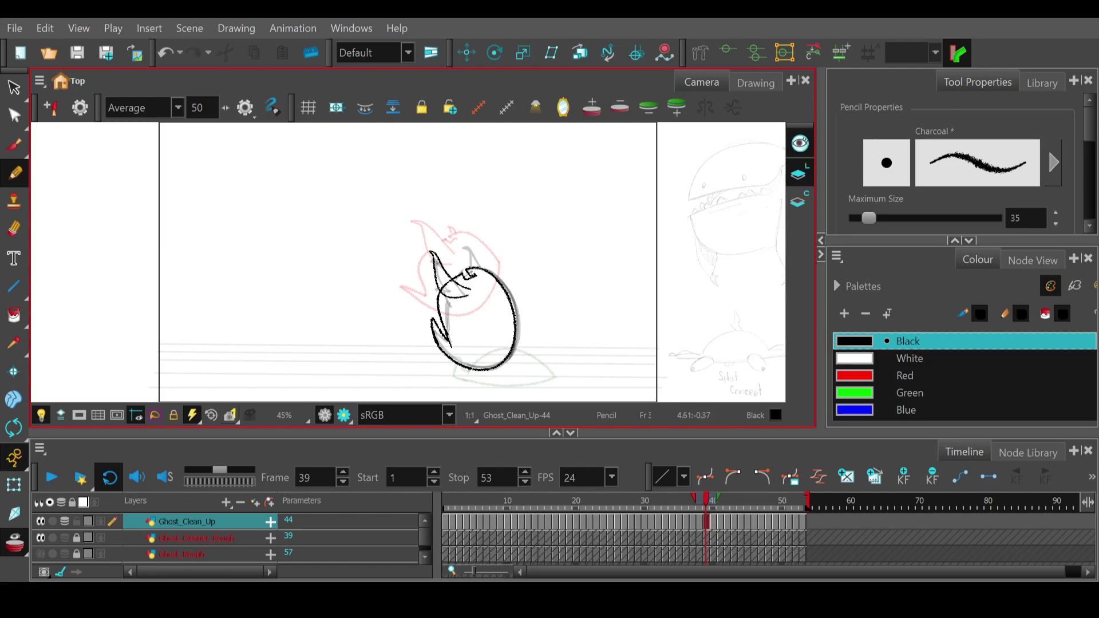
left_click_drag(468, 251, 481, 267)
key("ctrl+z")
mouse_move(468, 259)
left_mouse_down()
mouse_move(473, 268)
mouse_move(451, 281)
left_mouse_up()
- Draw a small arm bump on the squashed body's upper edge on frame 40, and a small arm curve at the lower front on frame 41
left_click(713, 502)
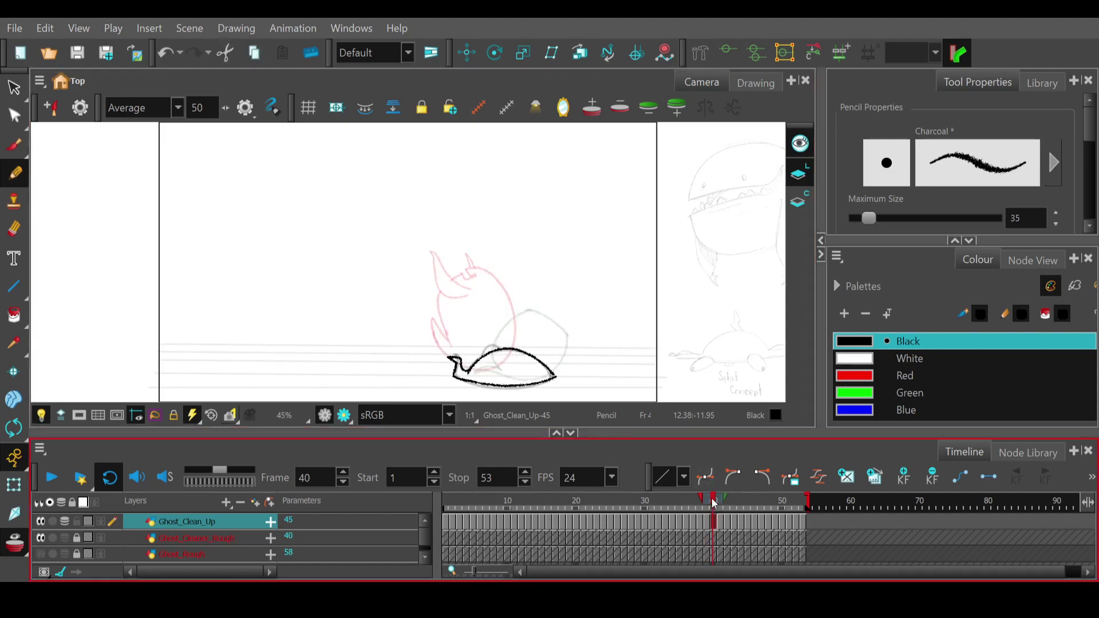
left_click_drag(481, 357, 500, 349)
key("ctrl+z")
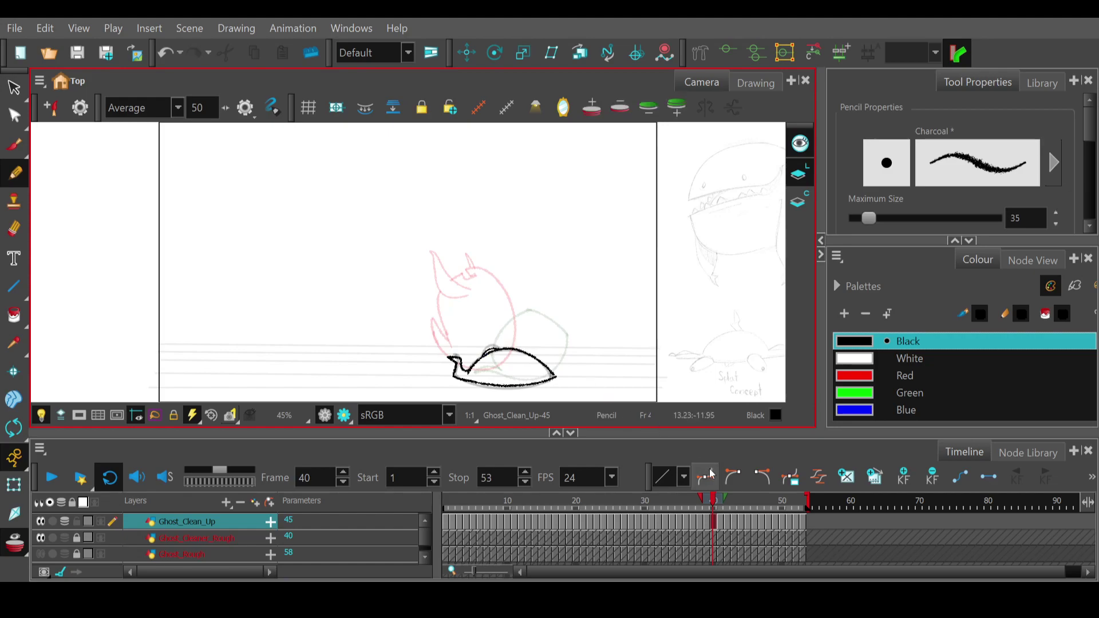
left_click(721, 502)
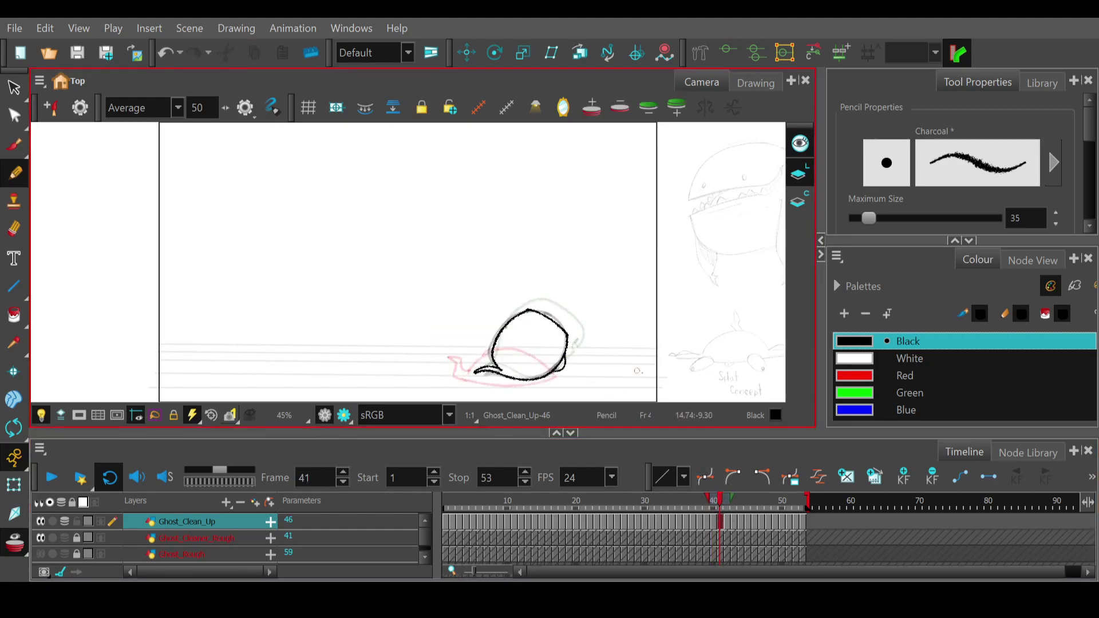
- Draw the near arm hanging down at the front of the body on frame 42, and erase the overlapping outline
left_click(727, 503)
mouse_move(568, 343)
left_mouse_down()
mouse_move(580, 373)
mouse_move(562, 346)
mouse_move(569, 356)
left_mouse_up()
key("e")
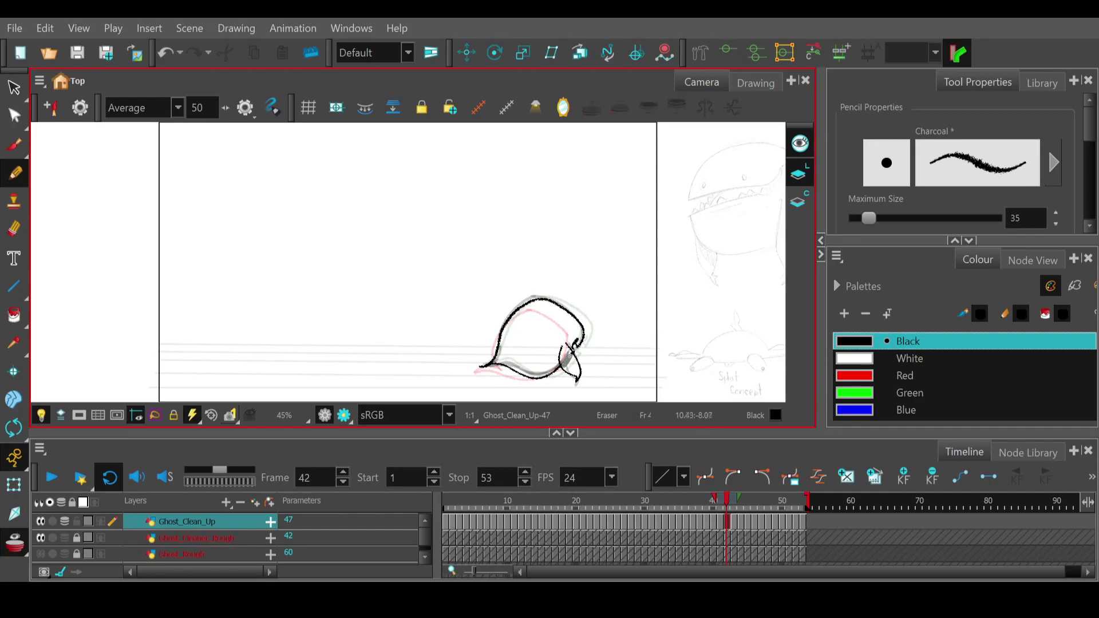
- Draw the near arm hanging down in front of the mouth on frame 43, and erase the body outline inside it
left_click(735, 503)
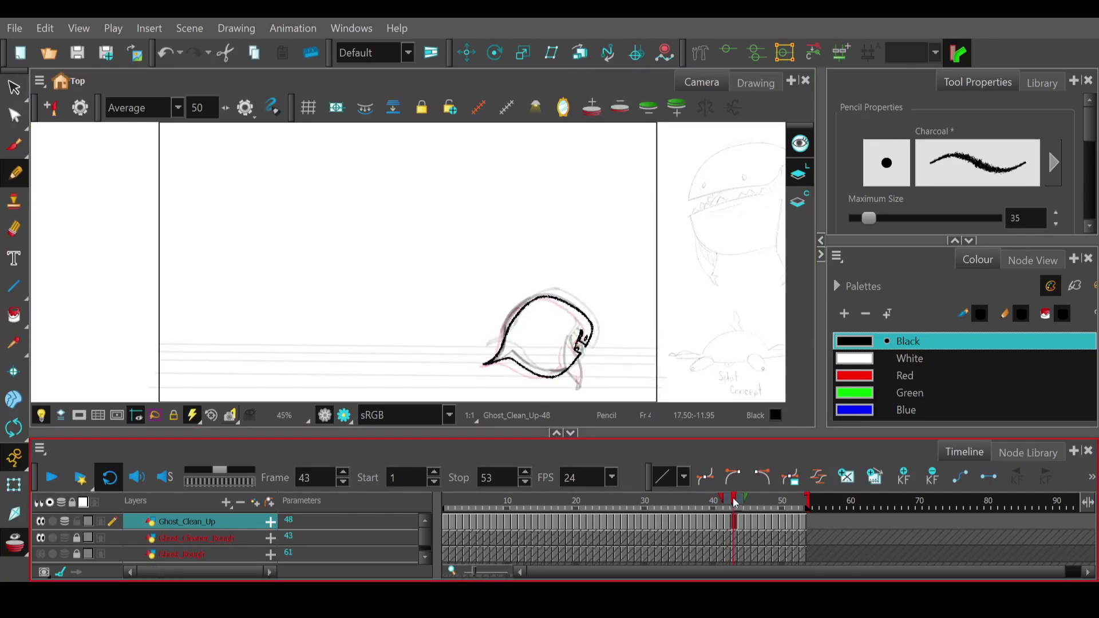
mouse_move(570, 337)
left_mouse_down()
mouse_move(576, 388)
mouse_move(566, 349)
mouse_move(561, 367)
mouse_move(572, 326)
left_mouse_up()
key("ctrl+z")
mouse_move(569, 376)
left_mouse_down()
mouse_move(568, 338)
mouse_move(578, 385)
mouse_move(564, 364)
mouse_move(570, 332)
mouse_move(572, 367)
left_mouse_up()
key("ctrl+z")
key("ctrl+z")
key("e")
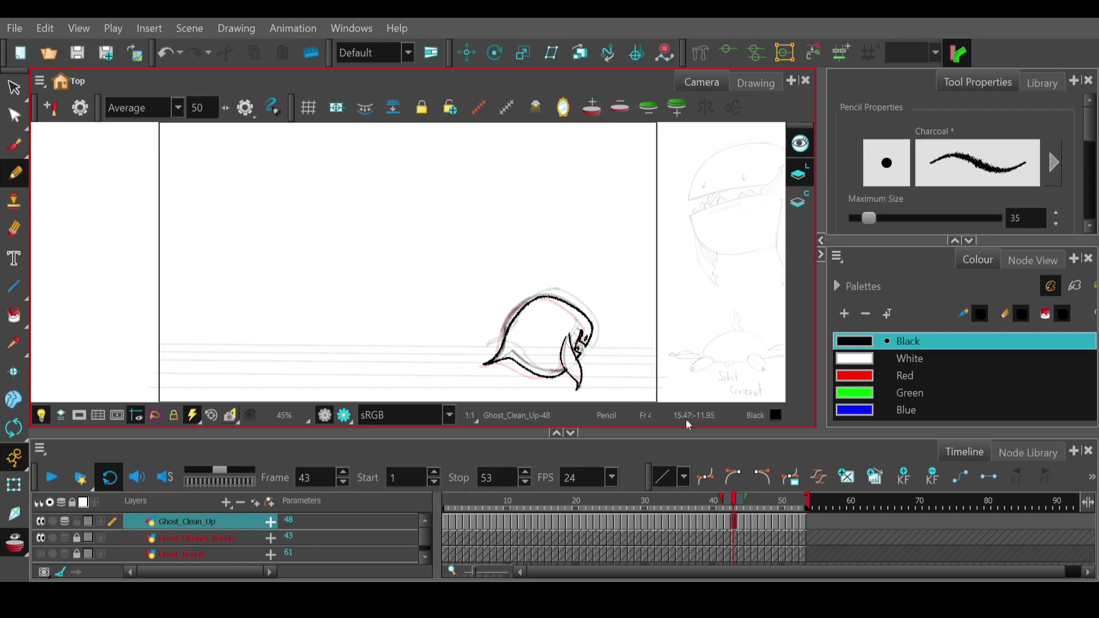
- Draw the near arm on frame 44 curving from beside the mouth down past the belly, and erase the body outline inside it
left_click(737, 504)
left_click(739, 504)
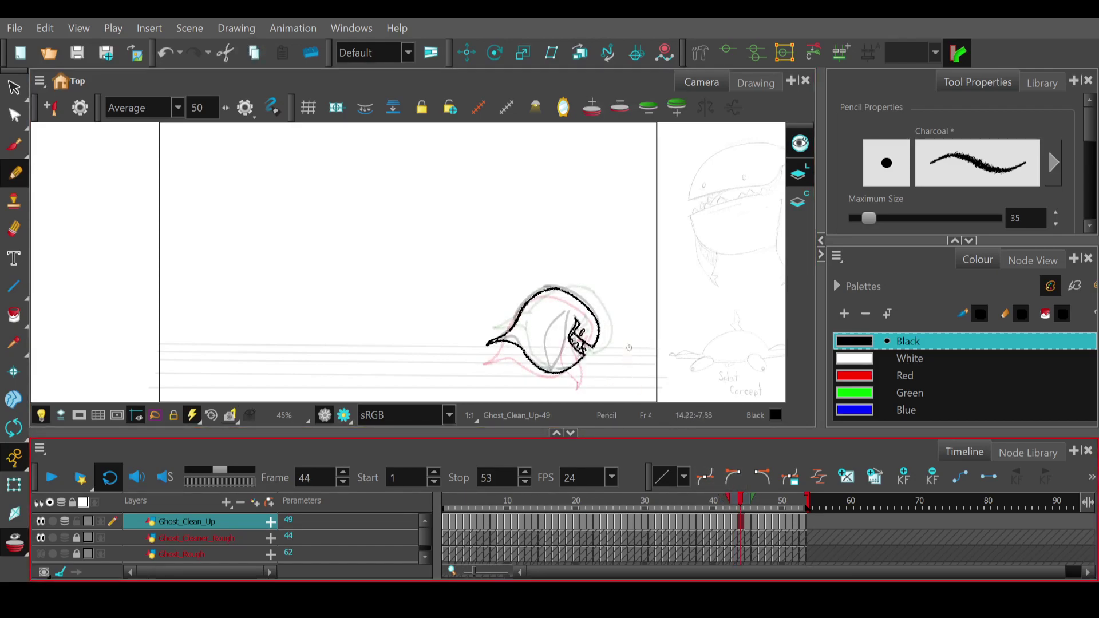
left_click_drag(567, 319, 580, 368)
key("ctrl+z")
mouse_move(567, 318)
left_mouse_down()
mouse_move(582, 382)
mouse_move(563, 323)
mouse_move(577, 385)
left_mouse_up()
key("ctrl+z")
key("ctrl+z")
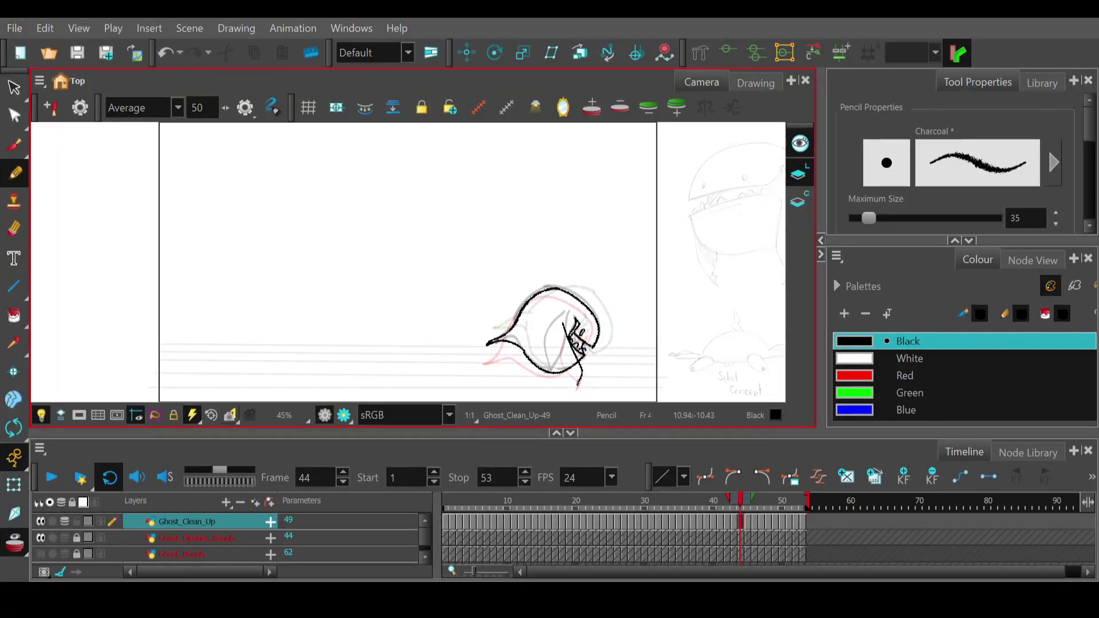
left_click_drag(577, 379, 558, 319)
key("ctrl+z")
left_click_drag(578, 383, 557, 320)
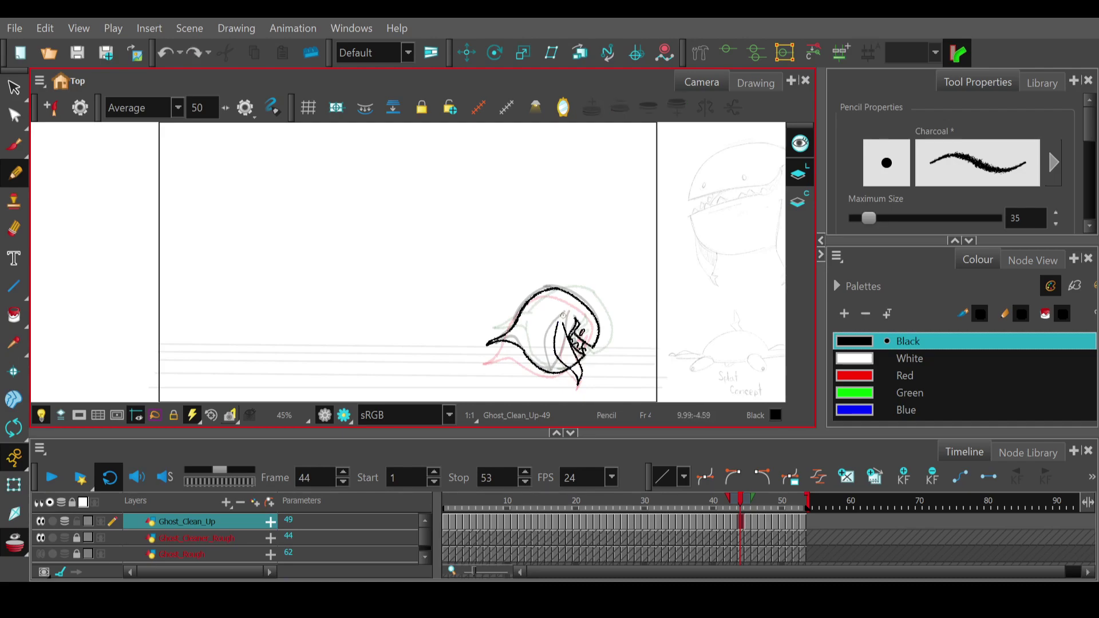
key("ctrl+z")
mouse_move(578, 381)
left_mouse_down()
mouse_move(555, 350)
mouse_move(553, 320)
left_mouse_up()
left_click_drag(573, 368, 570, 368)
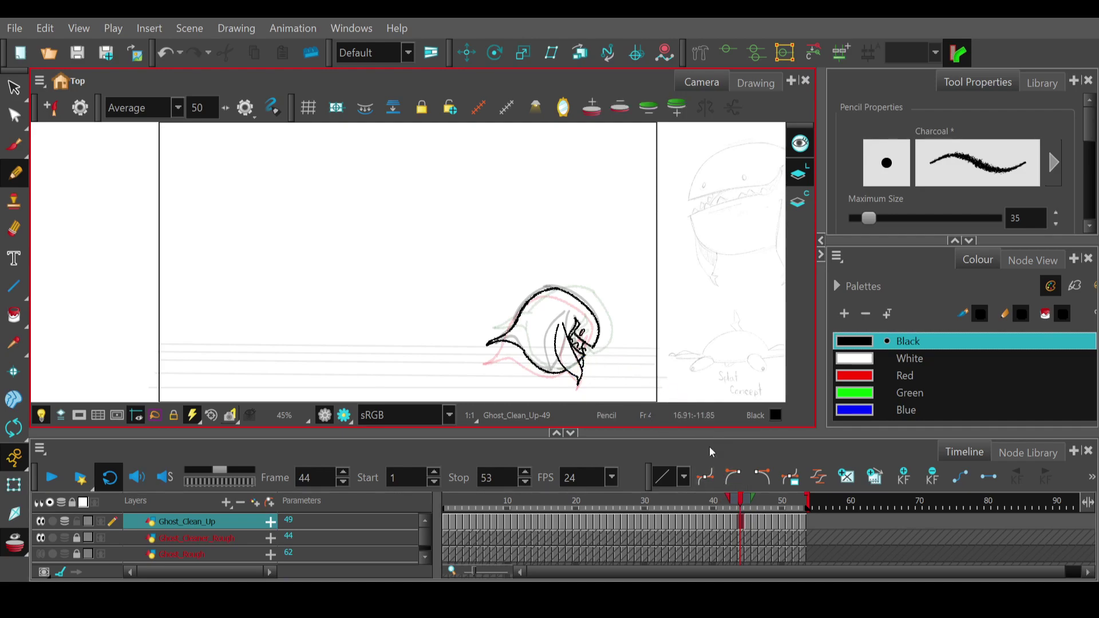
- Draw the near arm on frame 45 slanting from behind the mouth down and back past the bottom of the body
mouse_move(742, 504)
left_mouse_down()
mouse_move(582, 508)
mouse_move(747, 514)
left_mouse_up()
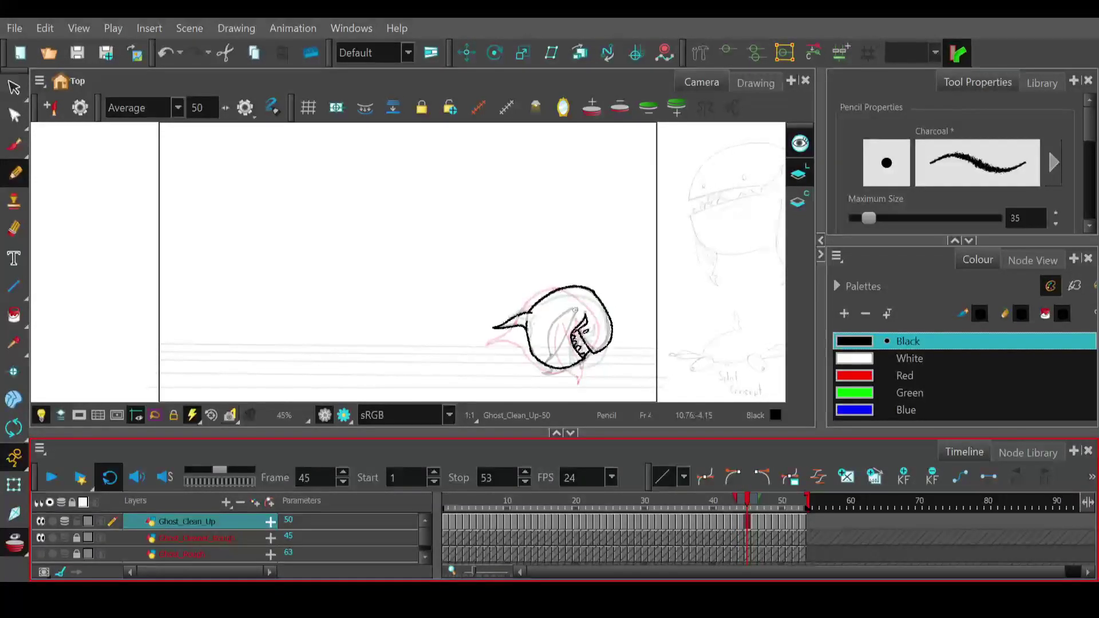
left_click_drag(575, 312, 570, 363)
key("ctrl+z")
left_click_drag(575, 312, 554, 356)
key("ctrl+z")
left_click_drag(575, 314, 546, 373)
left_click_drag(569, 317, 546, 368)
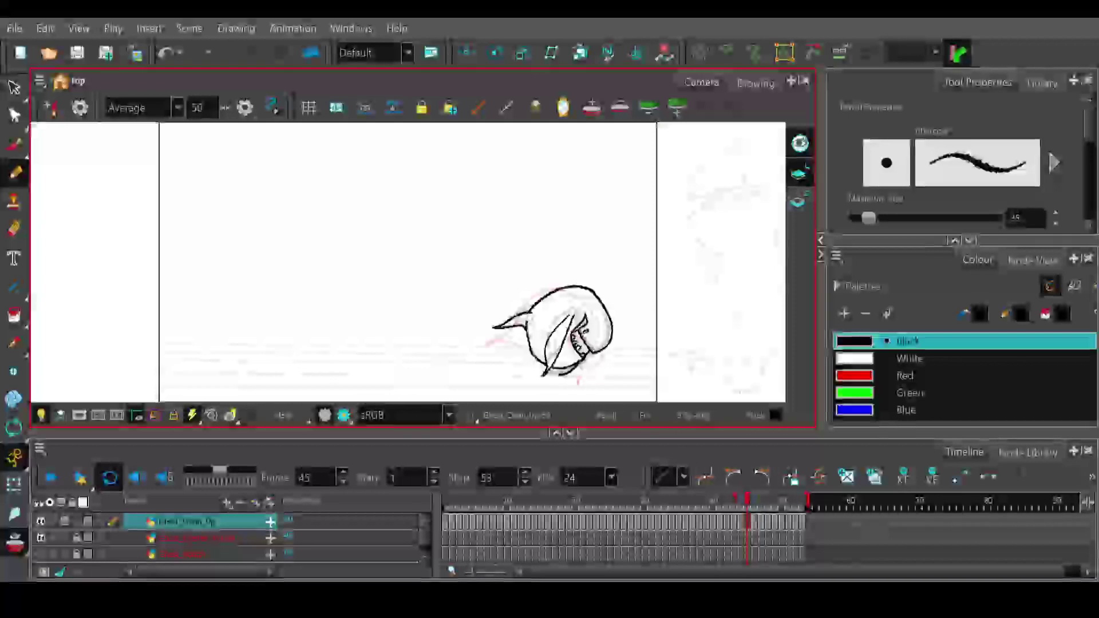
- Draw the near arm on frame 46 curving from above the mouth back and down to the body's rear lower edge
left_click_drag(747, 502, 757, 501)
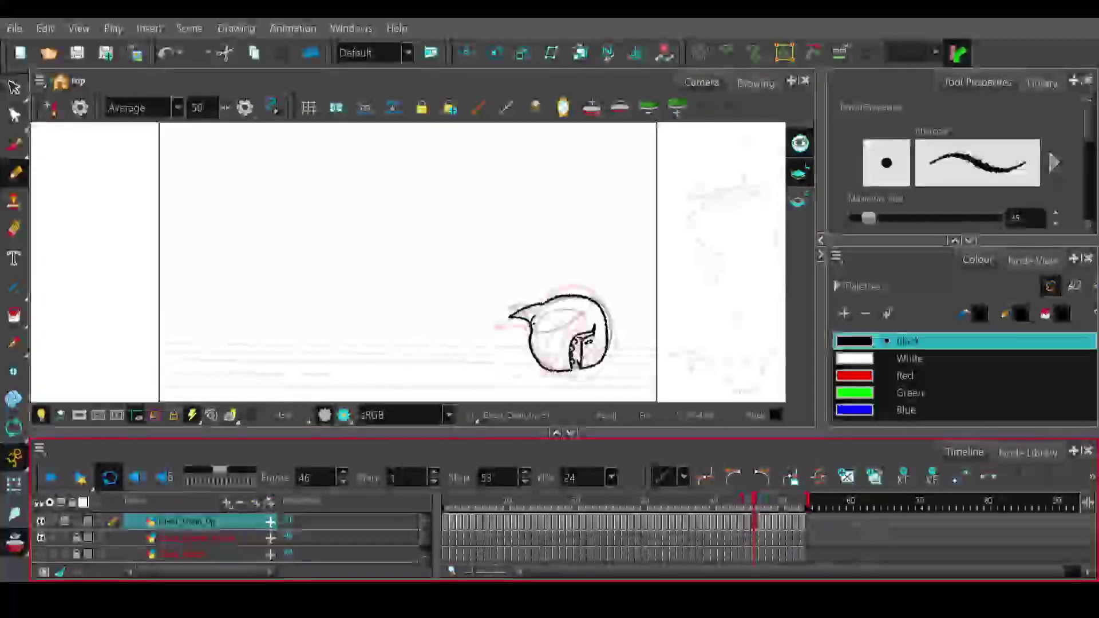
left_click_drag(583, 313, 539, 341)
key("ctrl+z")
key("ctrl+z")
left_click_drag(583, 313, 539, 368)
key("ctrl+z")
left_click_drag(542, 362, 578, 313)
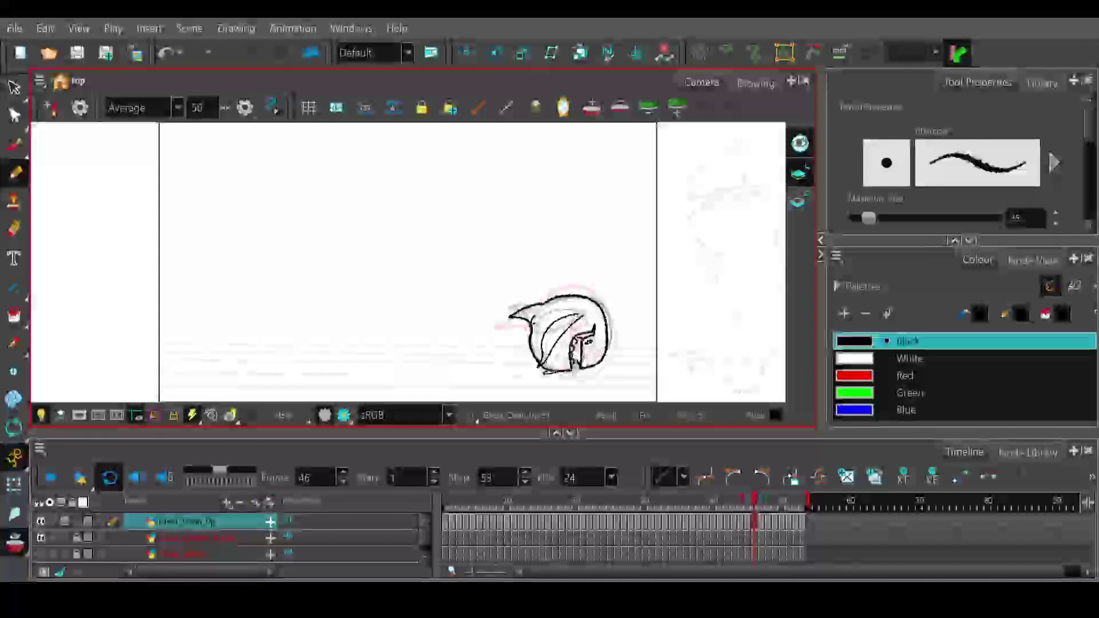
- Draw the near arm sweeping back above the mouth on frame 47, and add the far arm sticking out behind the lower body
left_click(760, 507)
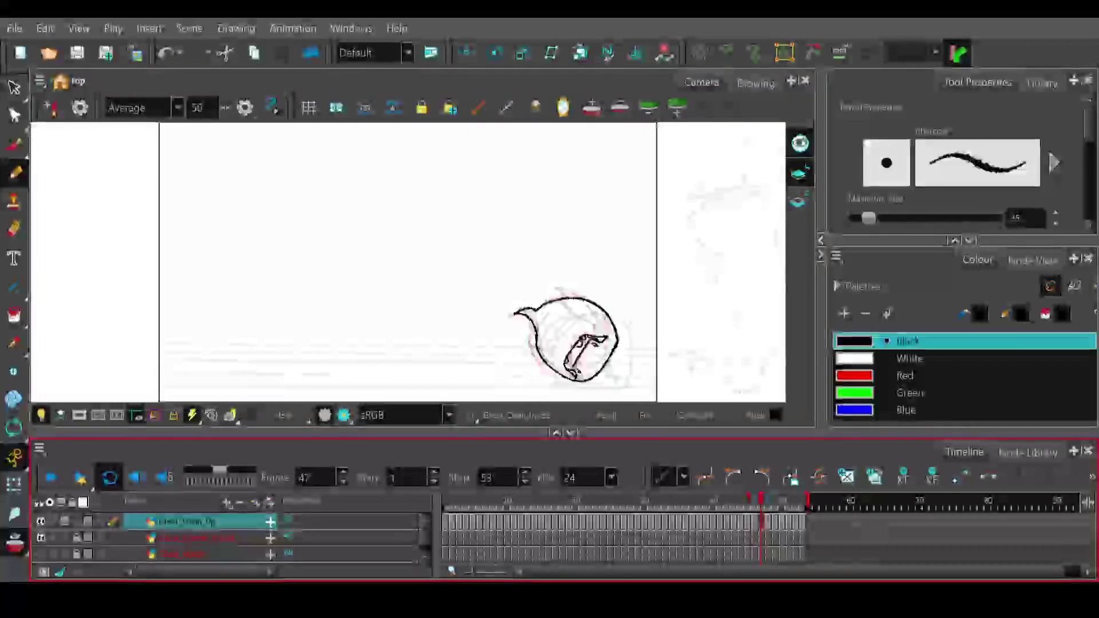
mouse_move(598, 318)
left_mouse_down()
mouse_move(568, 302)
mouse_move(538, 311)
mouse_move(569, 311)
mouse_move(537, 321)
mouse_move(574, 310)
mouse_move(544, 333)
mouse_move(560, 337)
mouse_move(595, 323)
left_mouse_up()
key("ctrl+z")
key("ctrl+z")
key("ctrl+z")
key("ctrl+z")
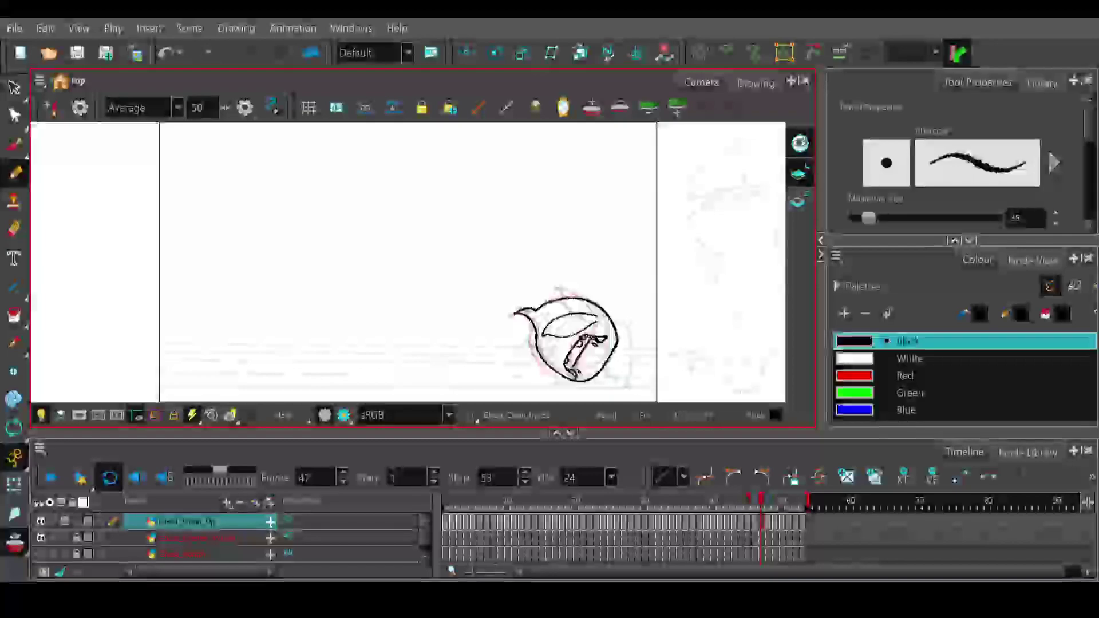
mouse_move(562, 375)
left_mouse_down()
mouse_move(526, 351)
mouse_move(541, 368)
left_mouse_up()
key("ctrl+z")
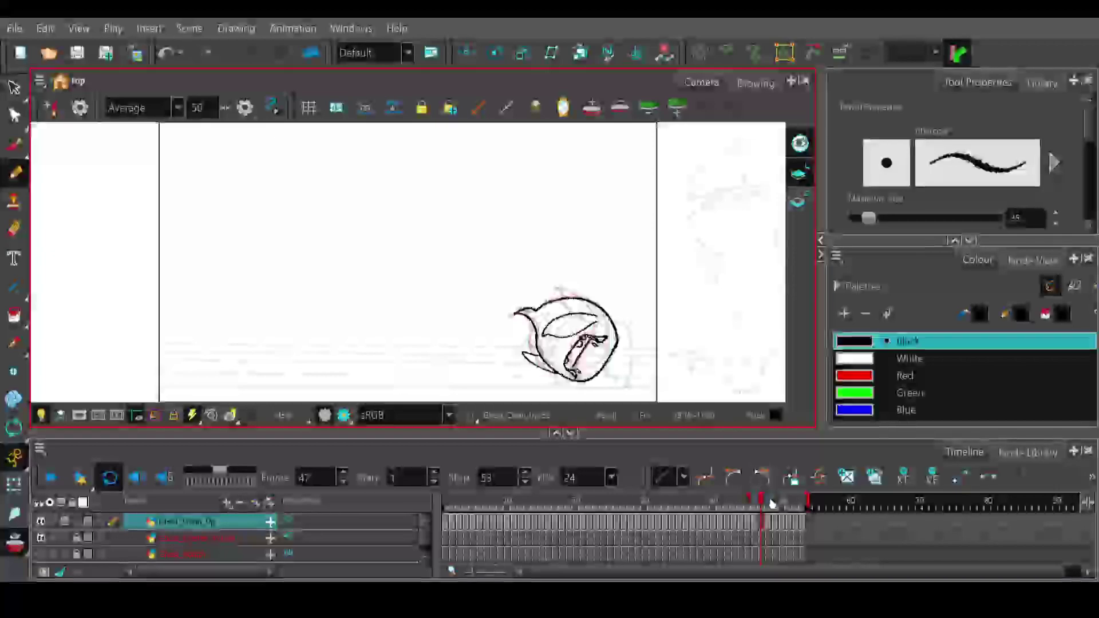
- Draw the near arm on frame 48 curving from the top of the head back toward the tail, and add the far arm along the ground
left_click(755, 503)
mouse_move(755, 503)
left_mouse_down()
mouse_move(777, 505)
mouse_move(767, 499)
left_mouse_up()
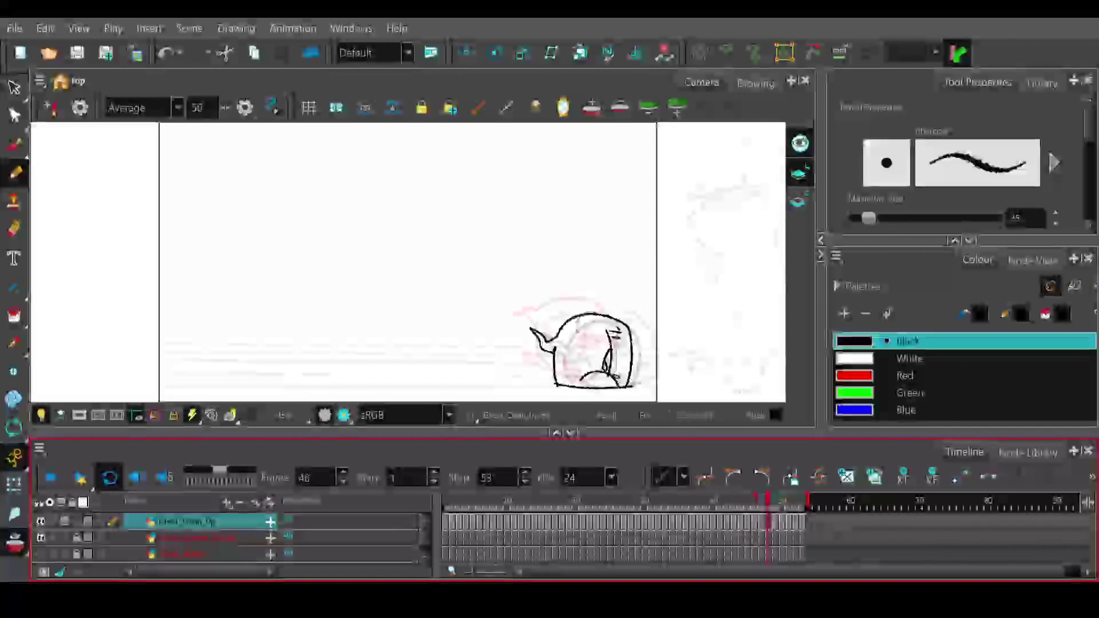
mouse_move(591, 315)
left_mouse_down()
mouse_move(564, 347)
mouse_move(609, 315)
left_mouse_up()
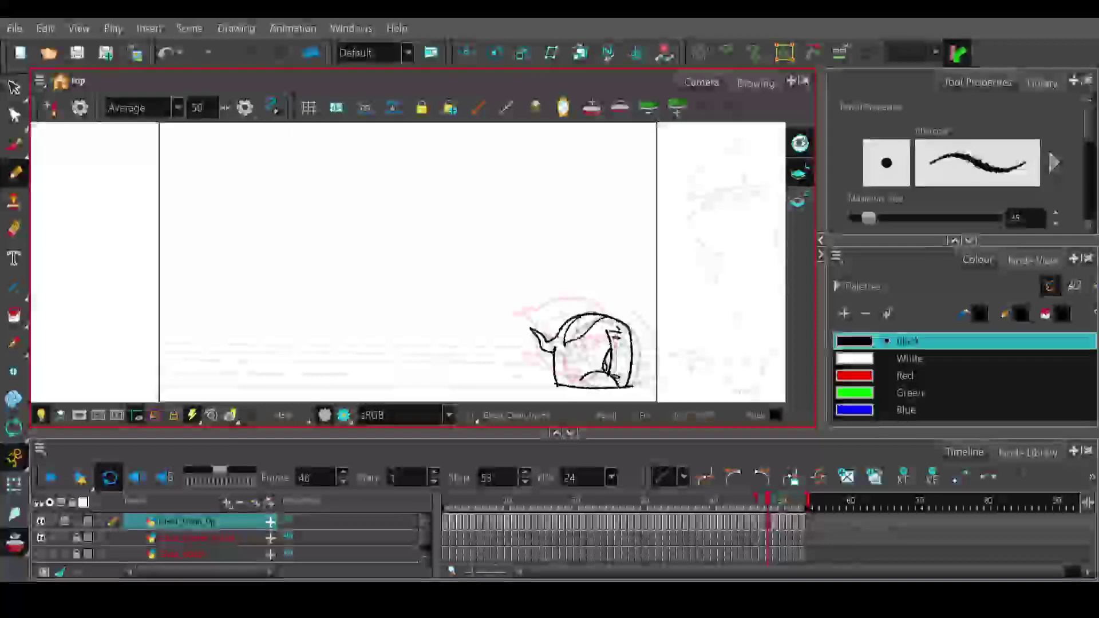
left_click_drag(593, 389, 552, 388)
- Draw the near arm down the side of the body on frame 49, and the far arm lying along the ground beneath it
mouse_move(770, 504)
left_mouse_down()
mouse_move(655, 506)
mouse_move(778, 522)
left_mouse_up()
mouse_move(606, 383)
left_mouse_down()
mouse_move(591, 387)
mouse_move(641, 384)
left_mouse_up()
key("ctrl+z")
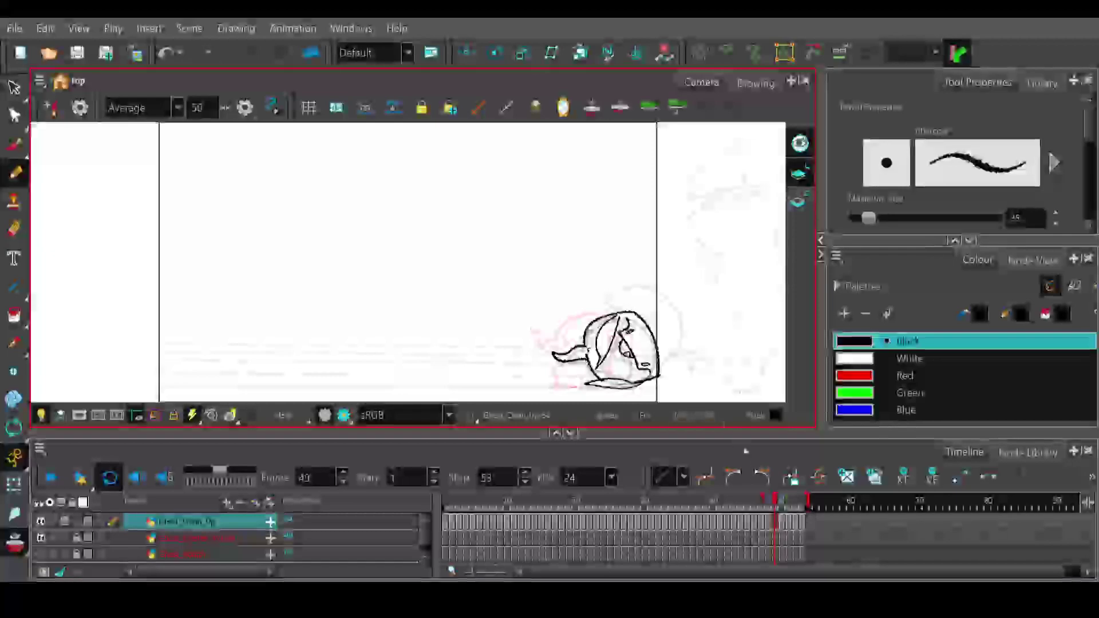
- Draw the near arm slanting from the mouth corner to the bottom of the body and the small far arm behind it on frames 50 and 51
mouse_move(775, 508)
left_mouse_down()
mouse_move(751, 508)
mouse_move(783, 504)
left_mouse_up()
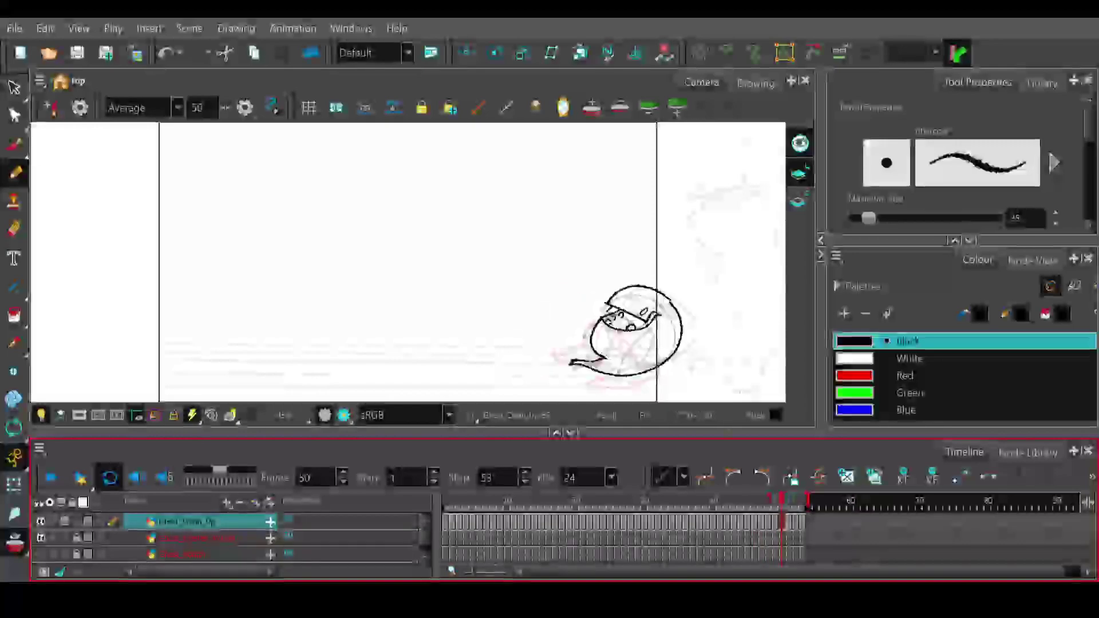
left_click_drag(655, 313, 618, 364)
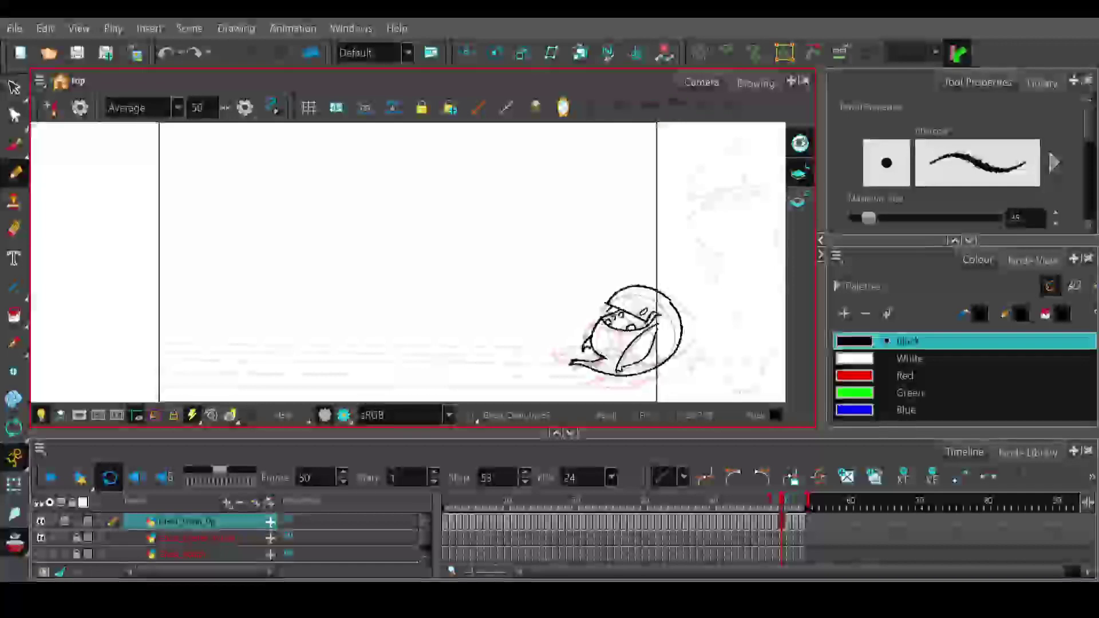
left_click_drag(781, 503, 789, 502)
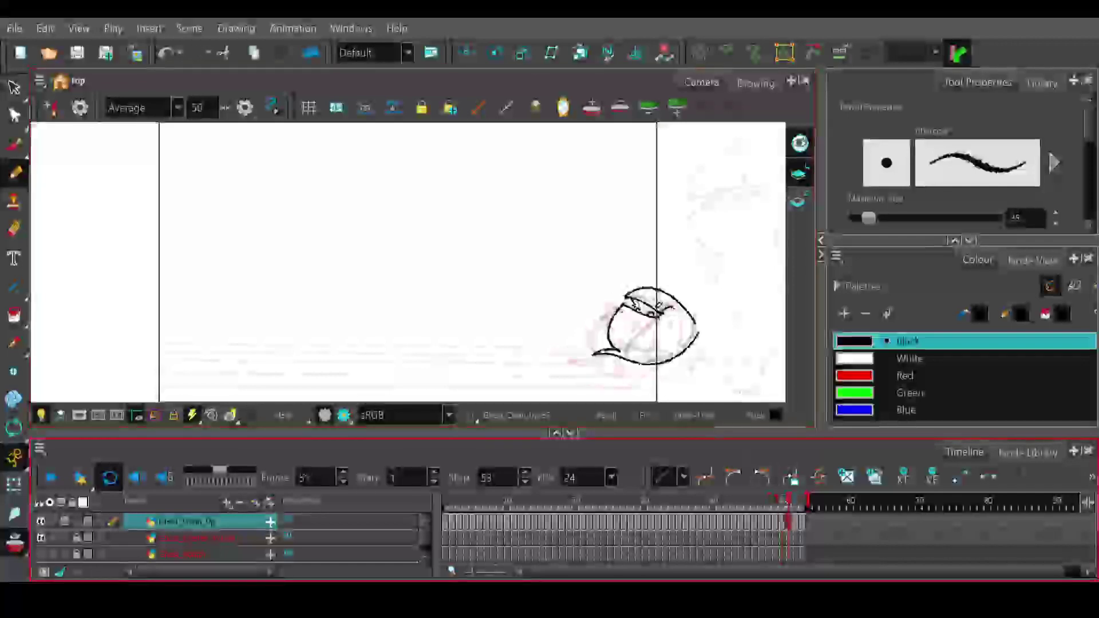
left_click_drag(673, 315, 629, 350)
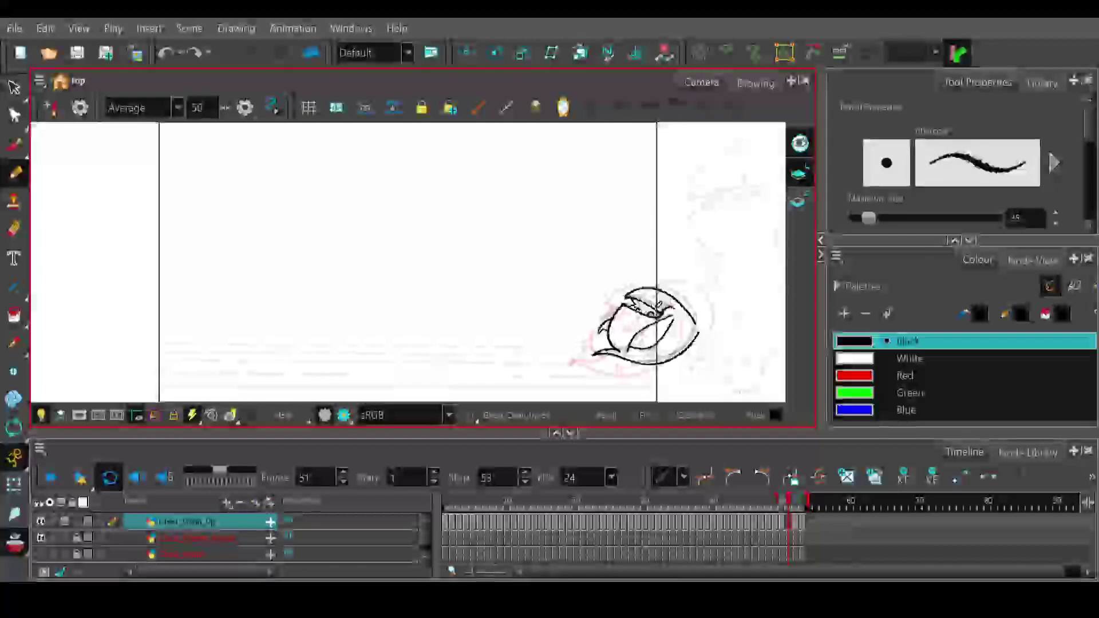
- Draw the near arm reaching back past the body's rear edge on frames 52 and 53
left_click(796, 504)
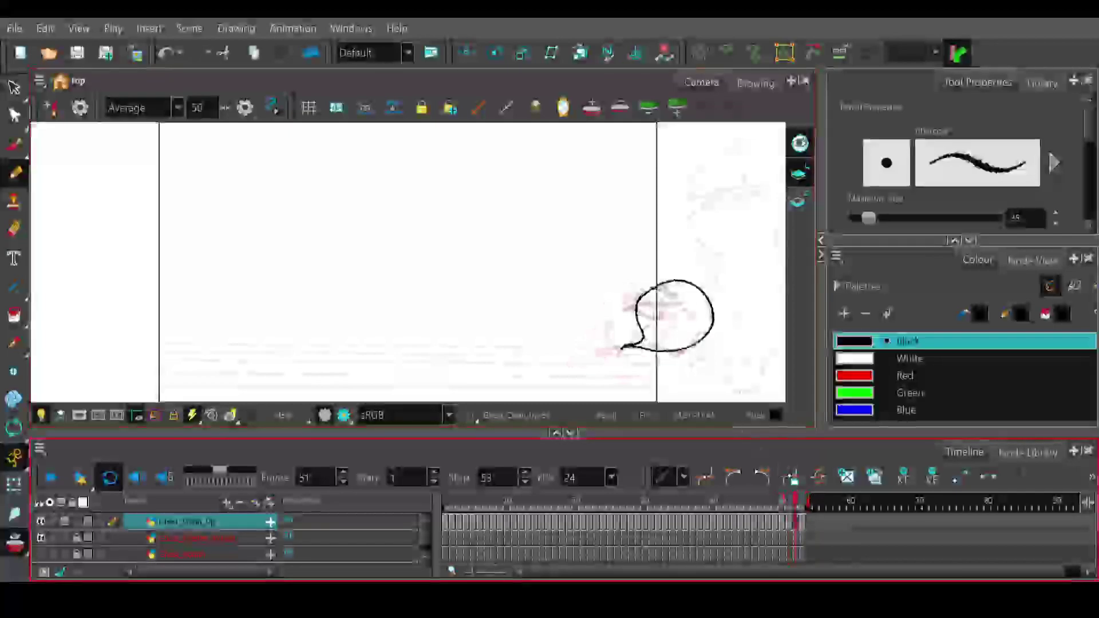
left_click_drag(679, 305, 623, 313)
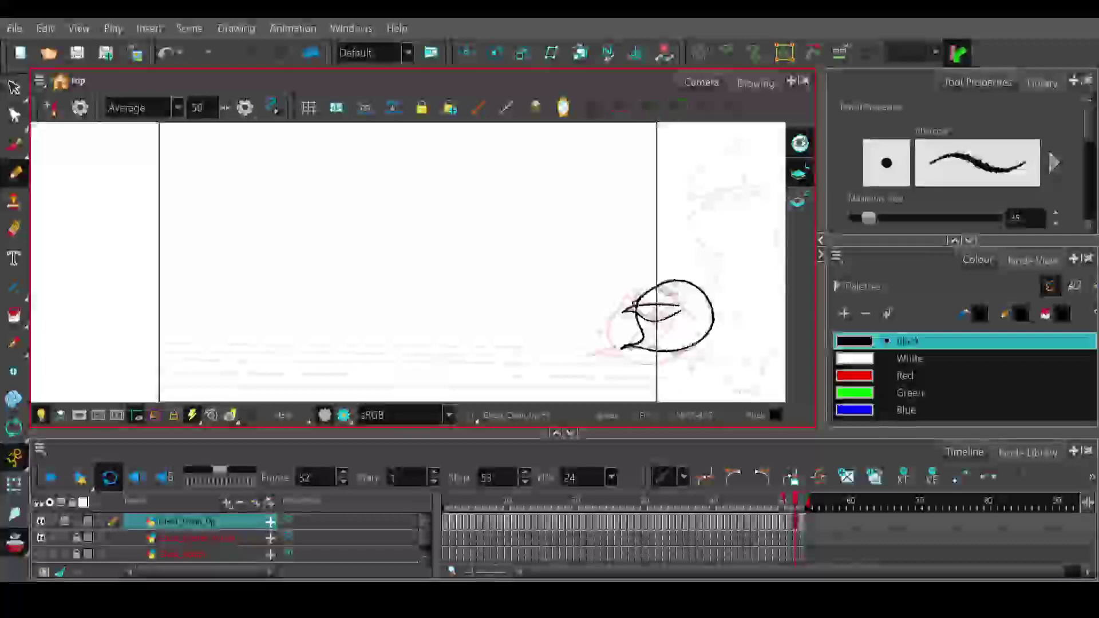
left_click(803, 505)
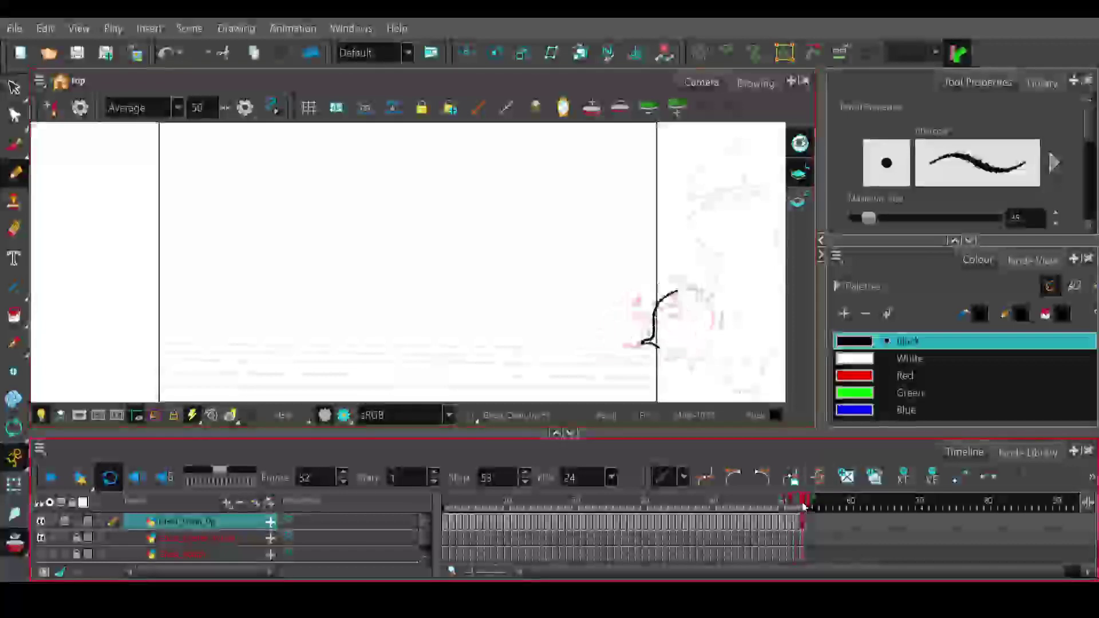
key("period")
left_click_drag(673, 308, 694, 314)
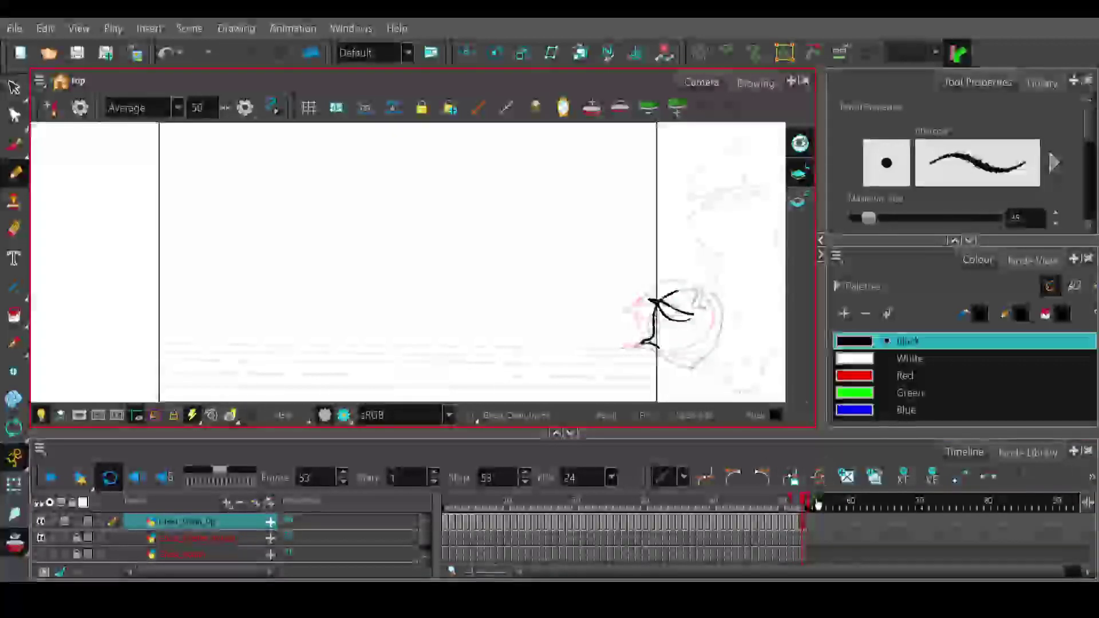
left_click(368, 448)
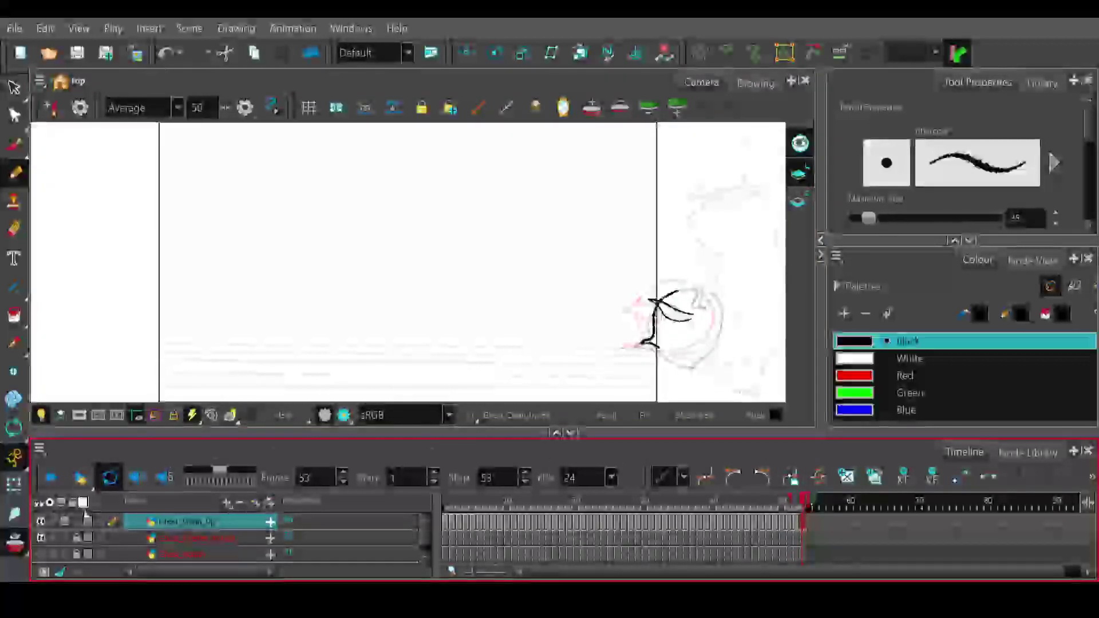
- Play back the animation to check the arms, and redraw the ghost's left-hand arm on frame 22 with a shorter, broader shape
left_click(51, 478)
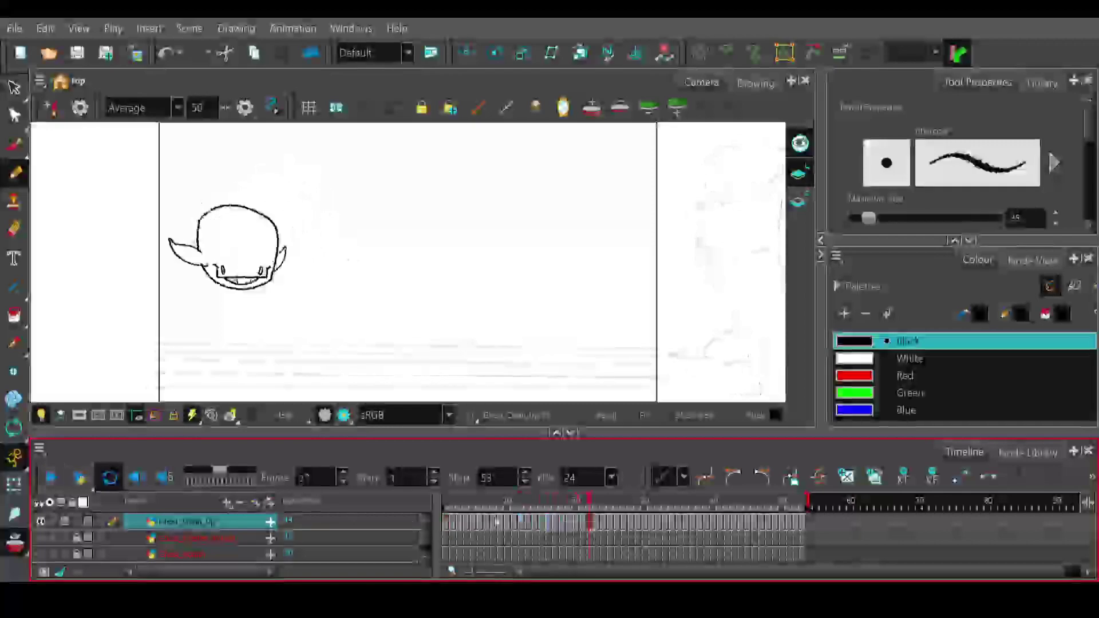
left_click_drag(590, 505, 584, 508)
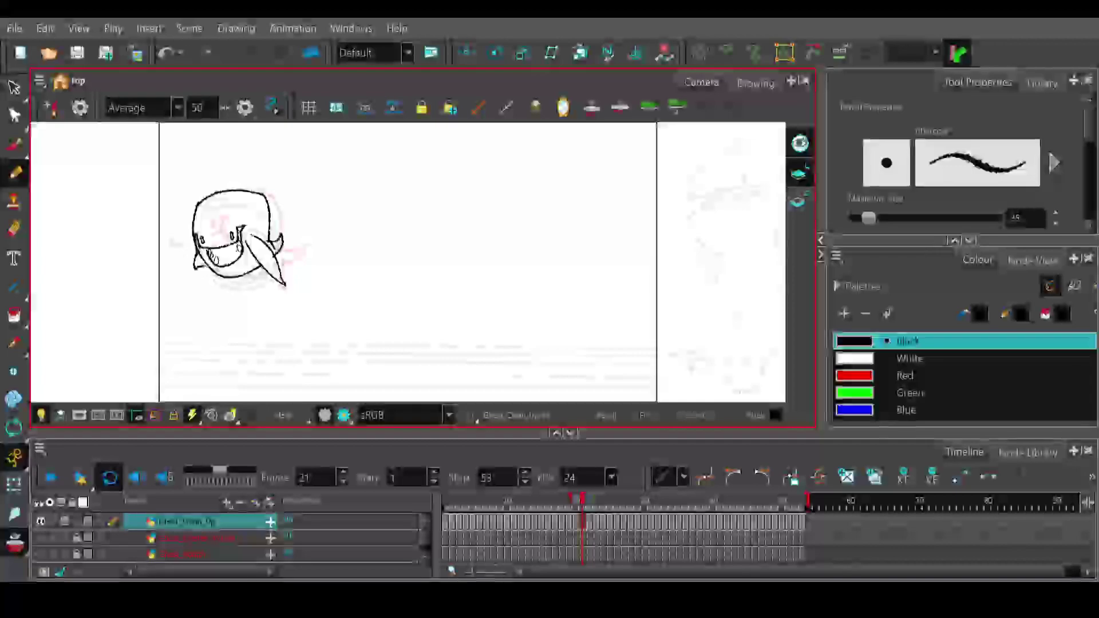
mouse_move(575, 502)
left_mouse_down()
mouse_move(591, 506)
mouse_move(582, 510)
left_mouse_up()
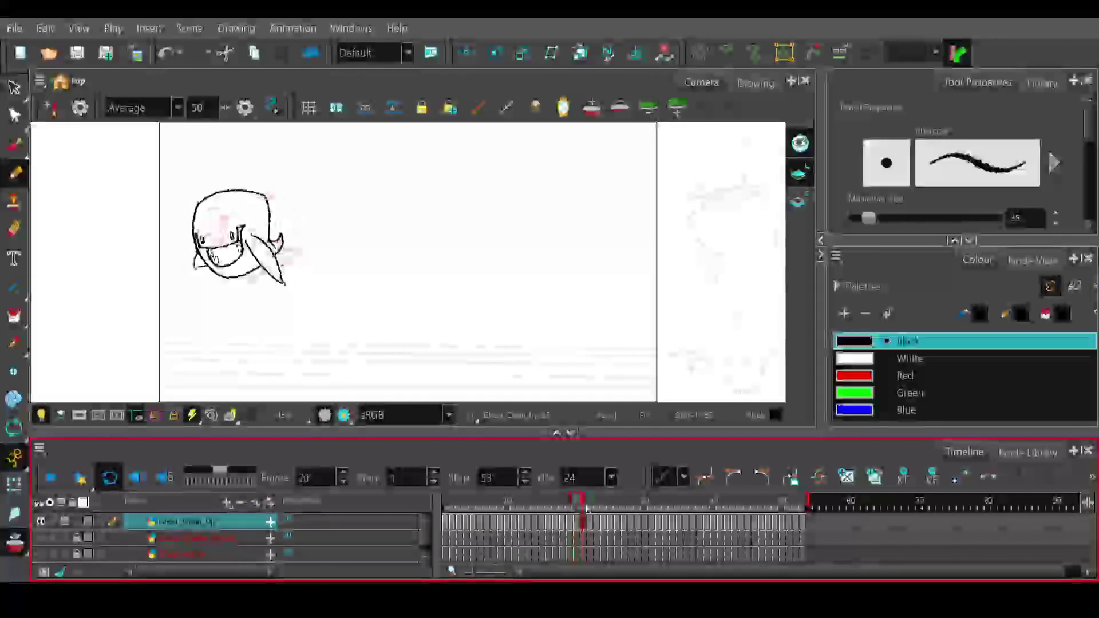
left_click(195, 261)
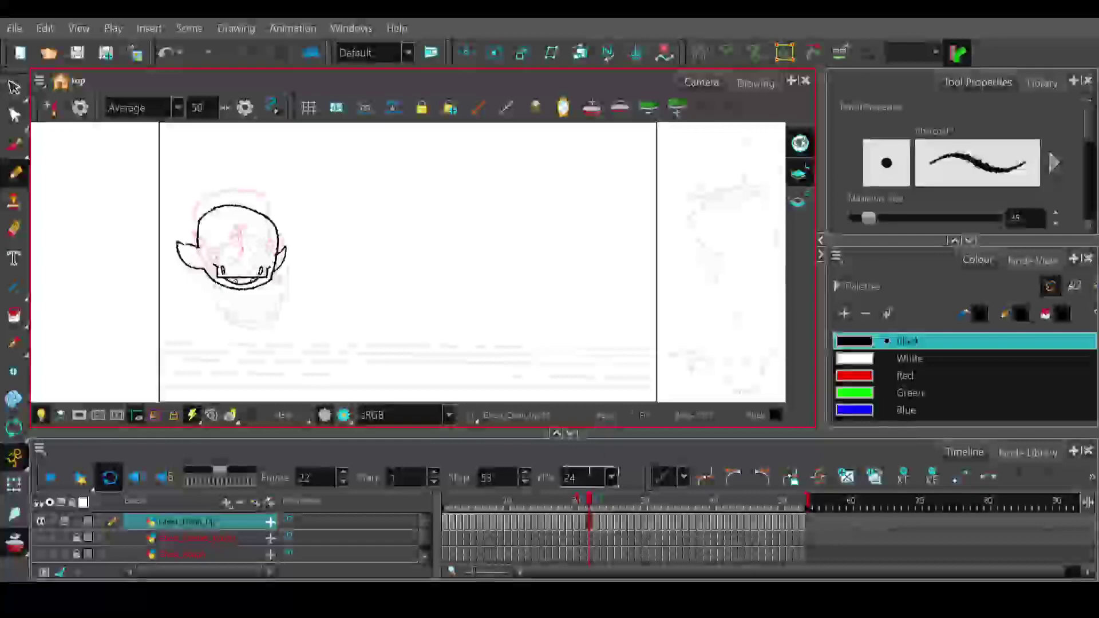
- Replay the full cleaned-up ghost animation and hide the layer holding the horizontal ground lines
left_click_drag(592, 503, 807, 522)
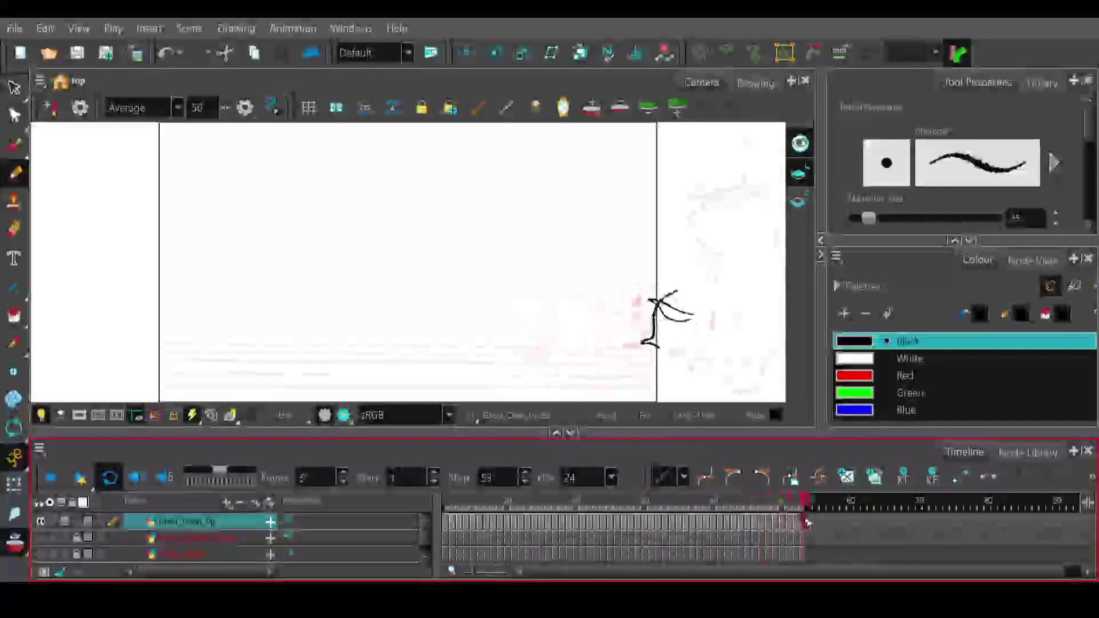
left_click(56, 476)
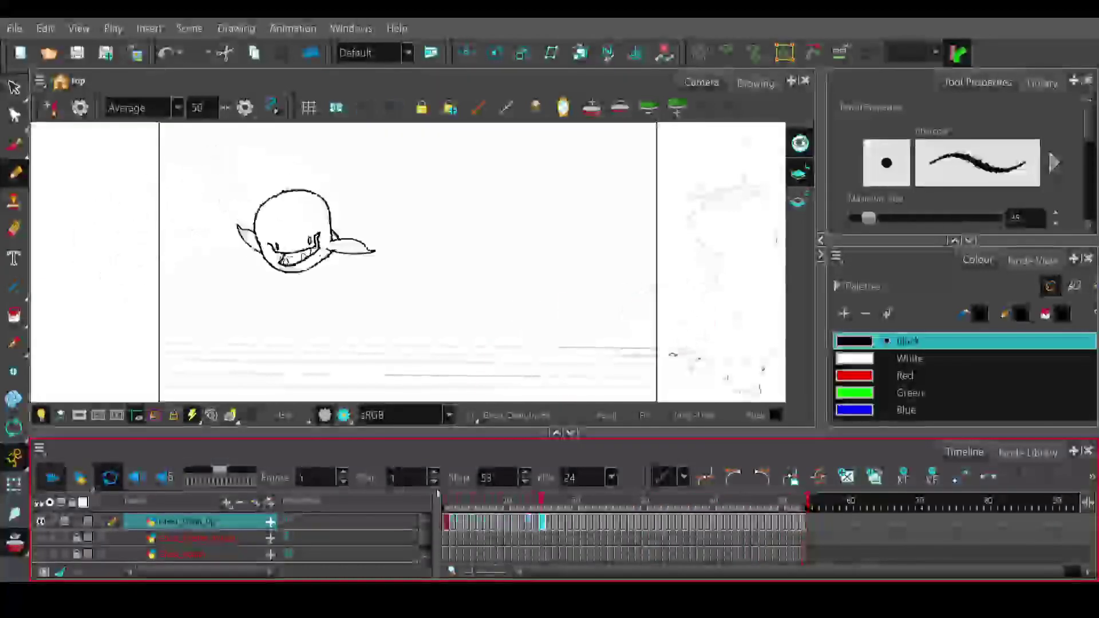
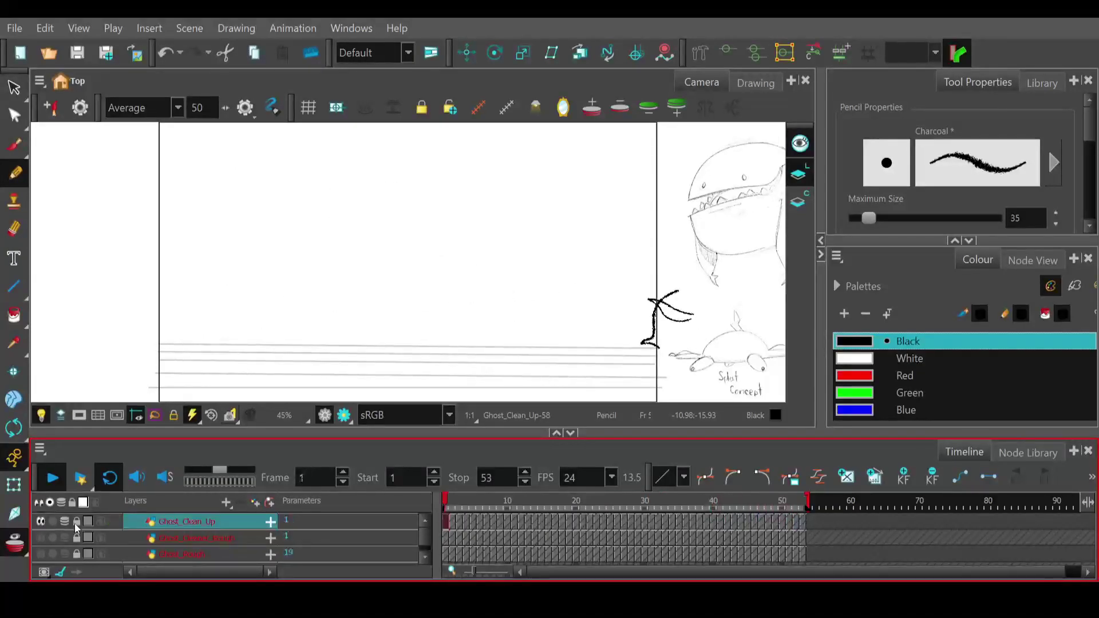
scroll(55, 540, "down", 3)
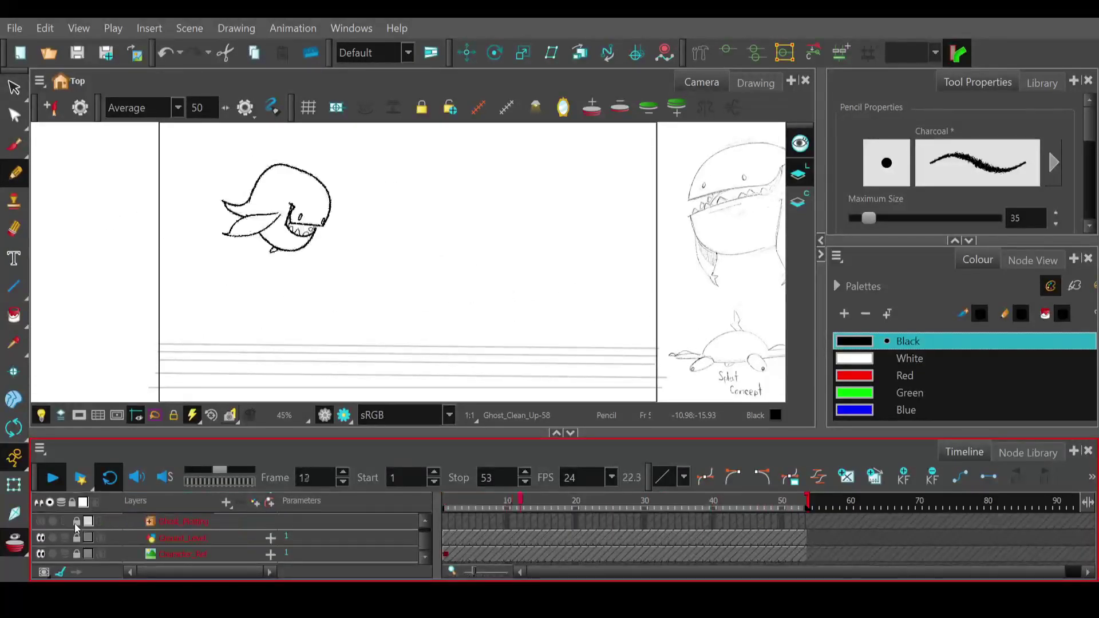
left_click(41, 526)
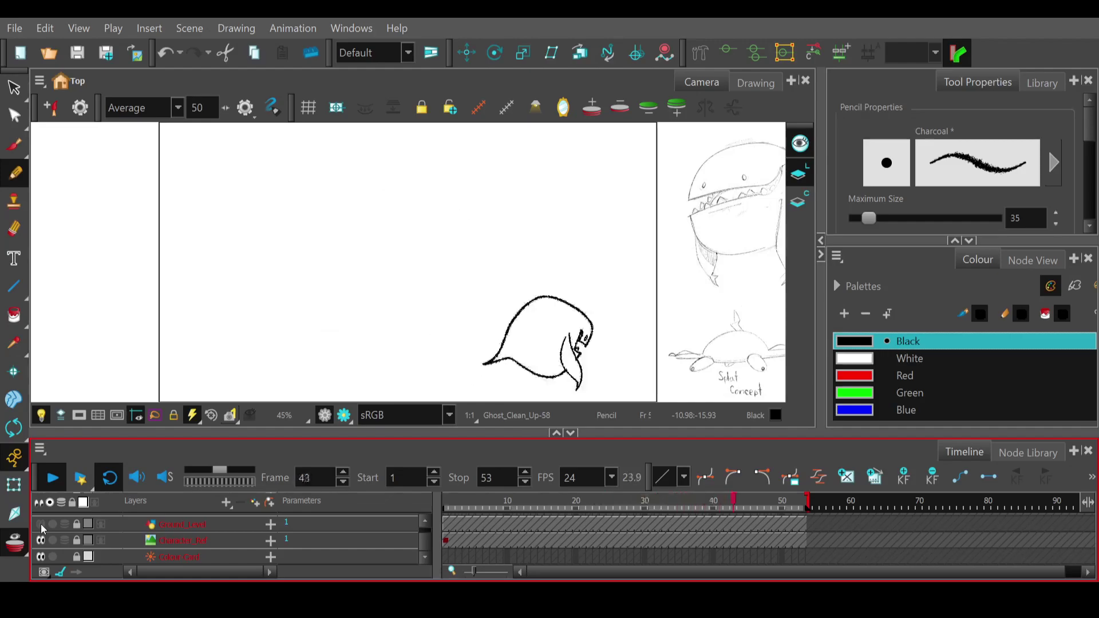